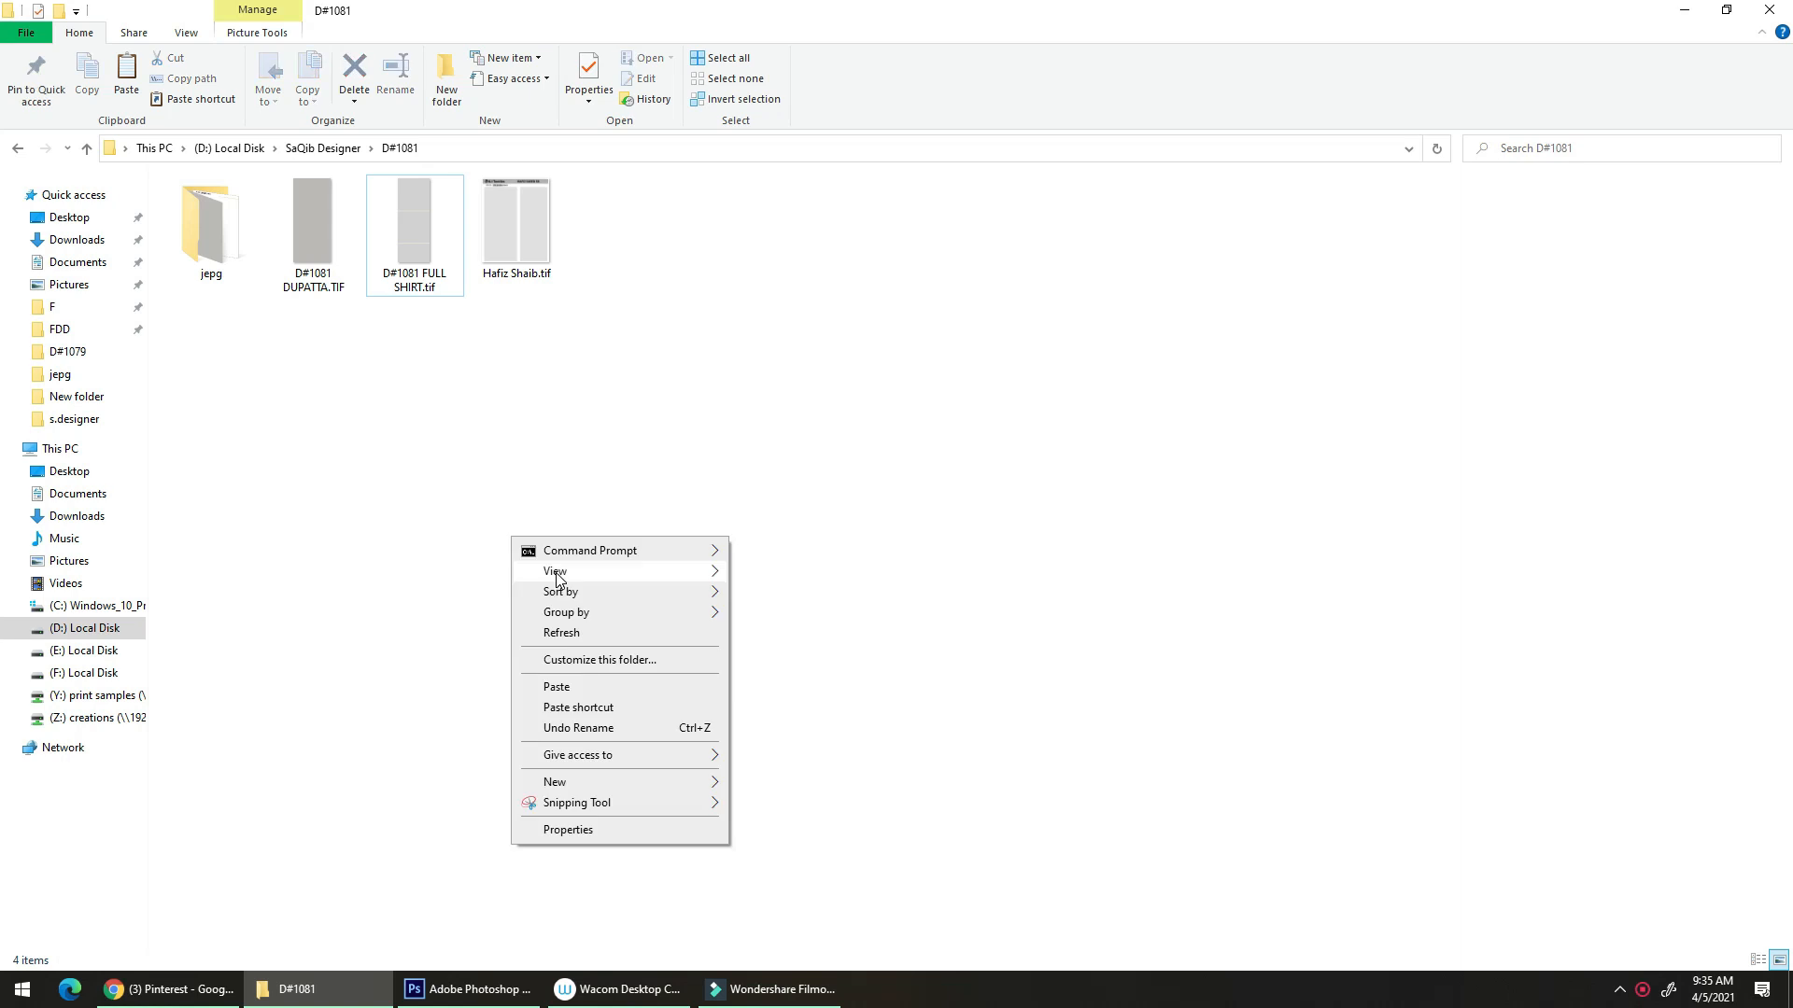
Refresh the D#1081 folder and open D#1081 FULL SHIRT.tif in Photoshop.
click(582, 635)
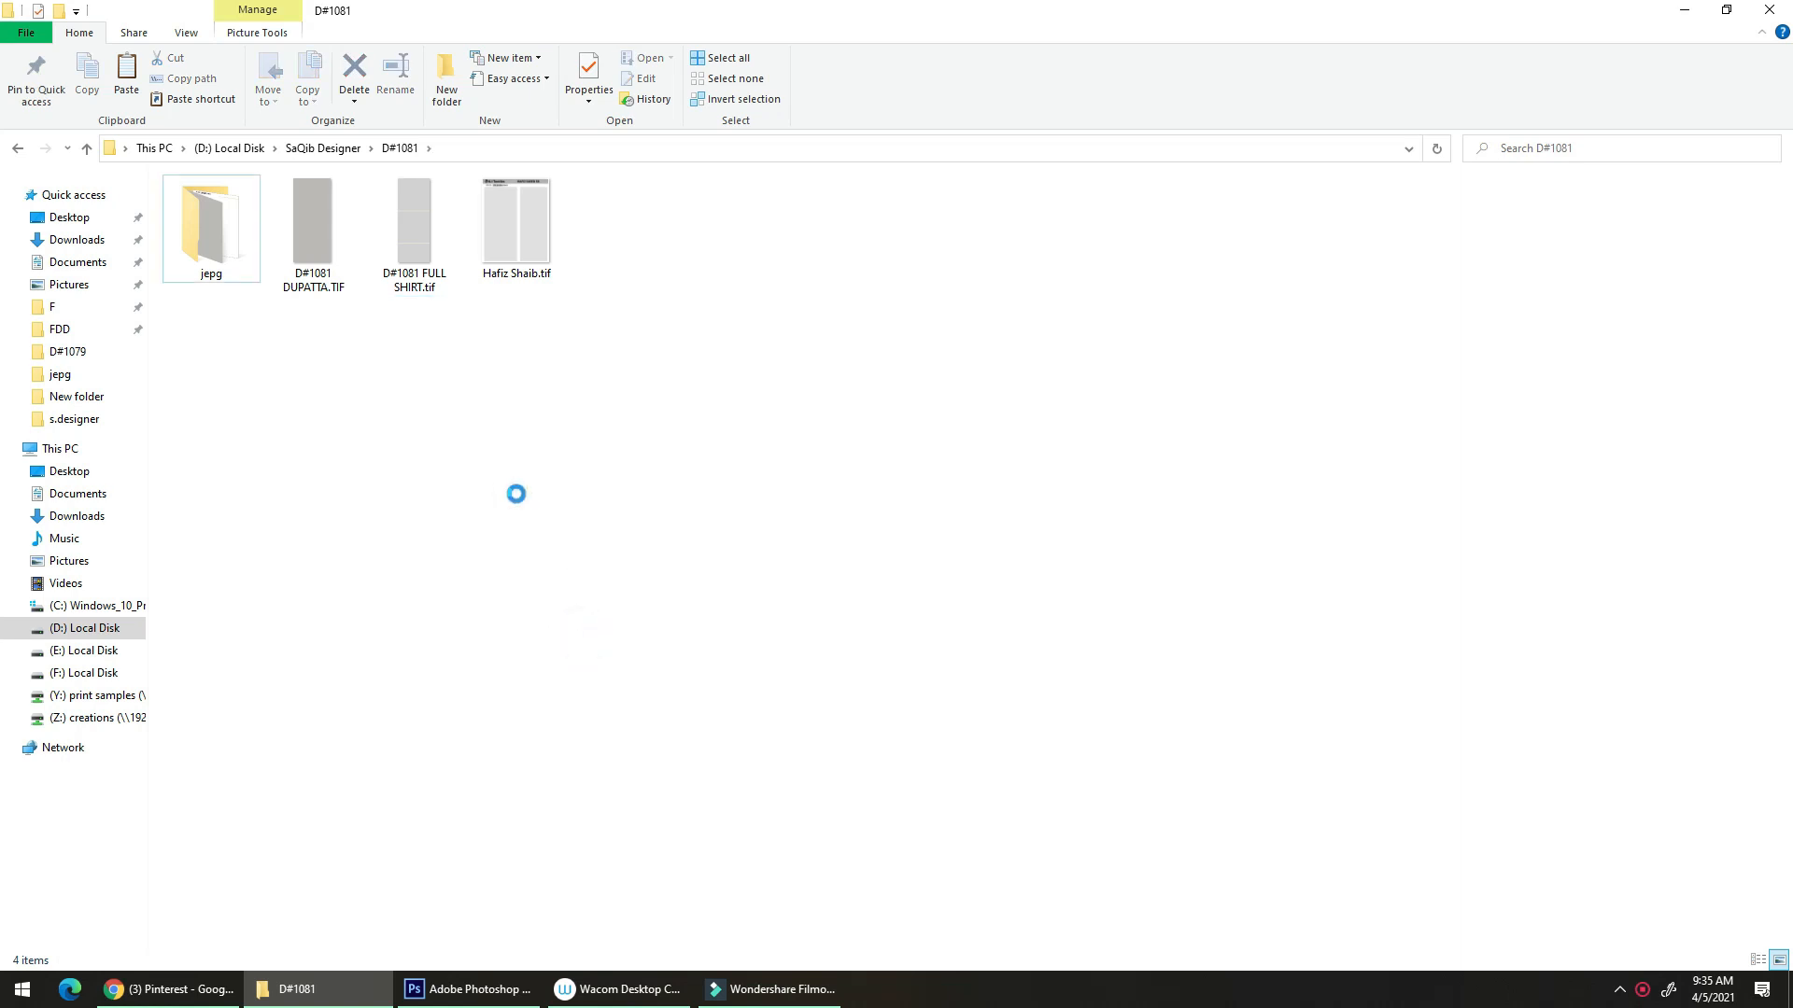
right_click(514, 492)
click(564, 587)
drag(411, 264, 640, 775)
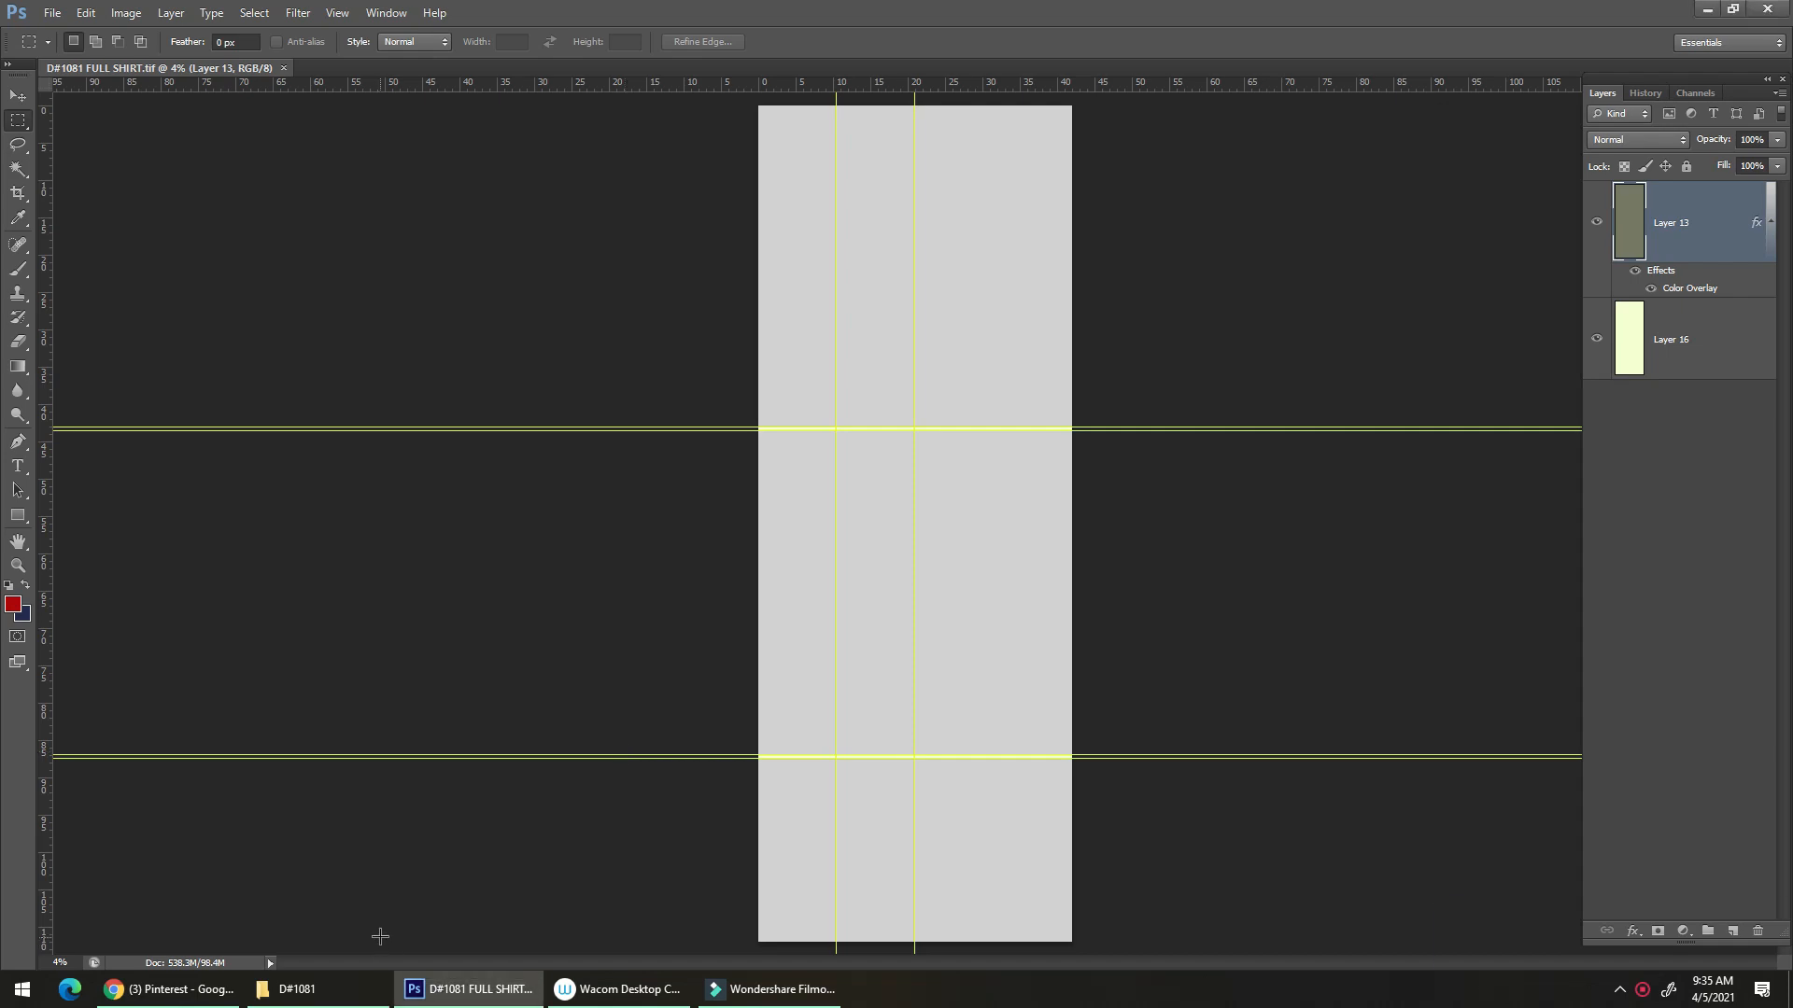
Open a new file browser window and go to New folder inside 1 SEARCHING on the F: drive.
key(super+e)
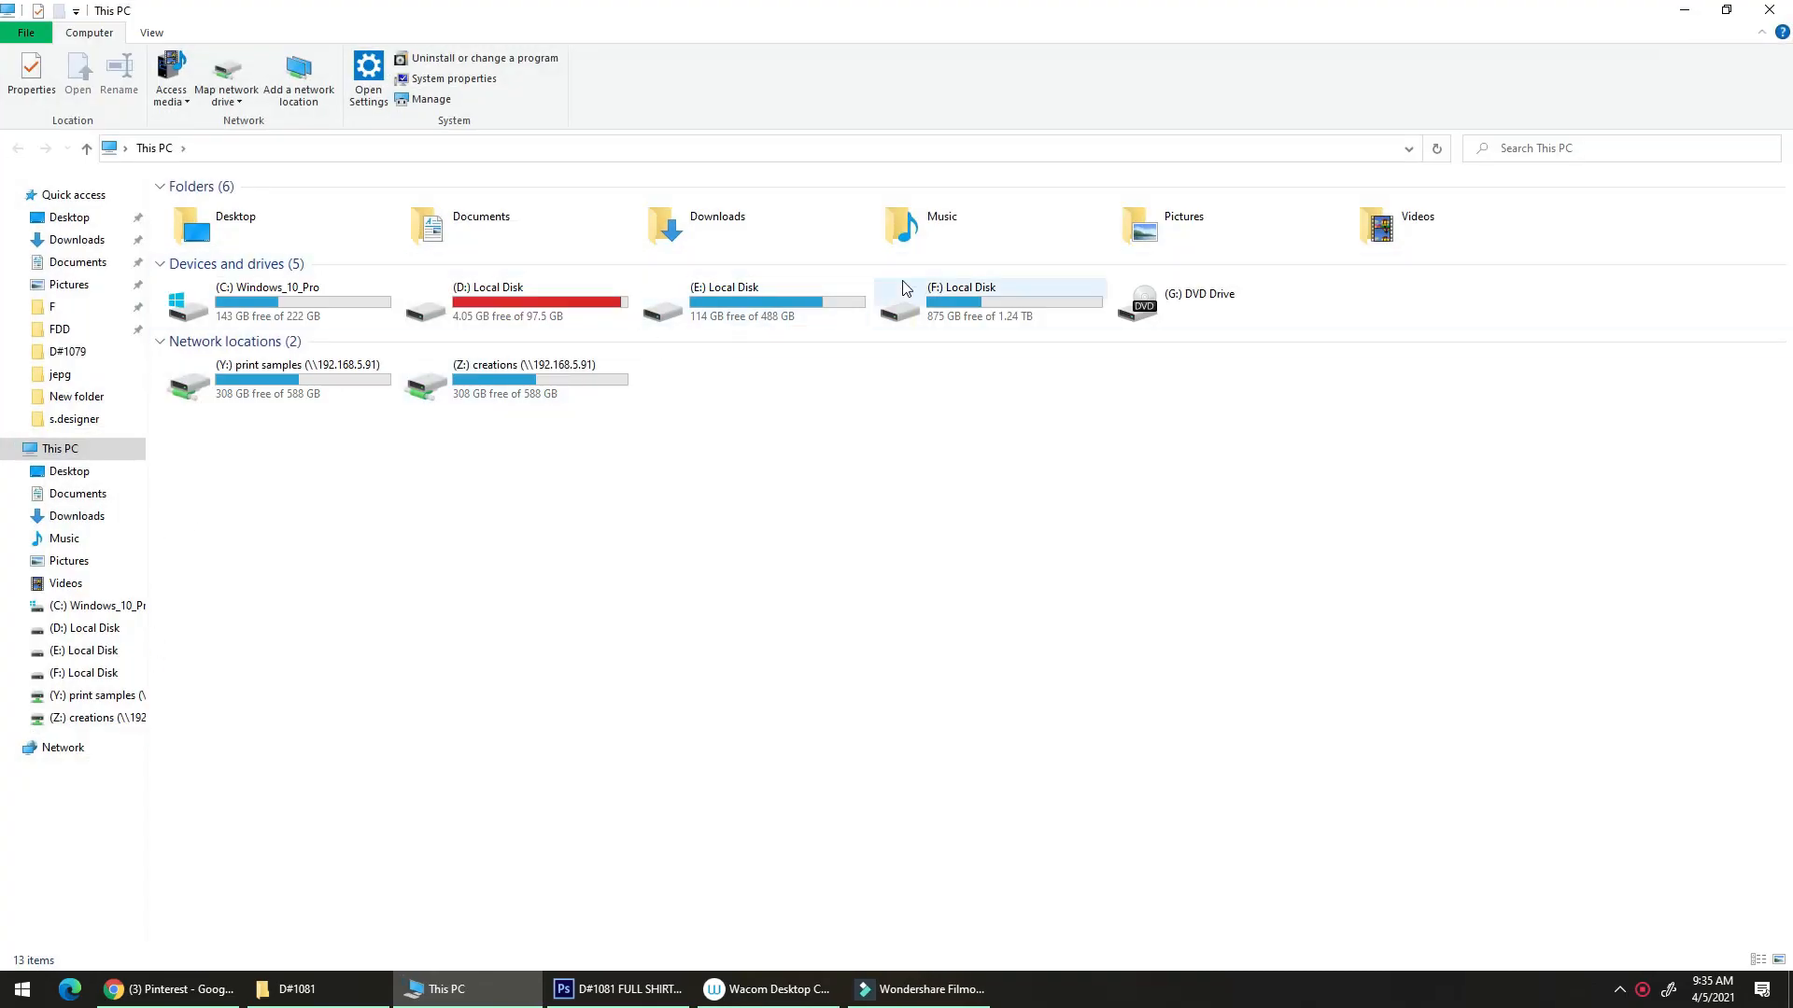
double_click(1010, 295)
double_click(207, 234)
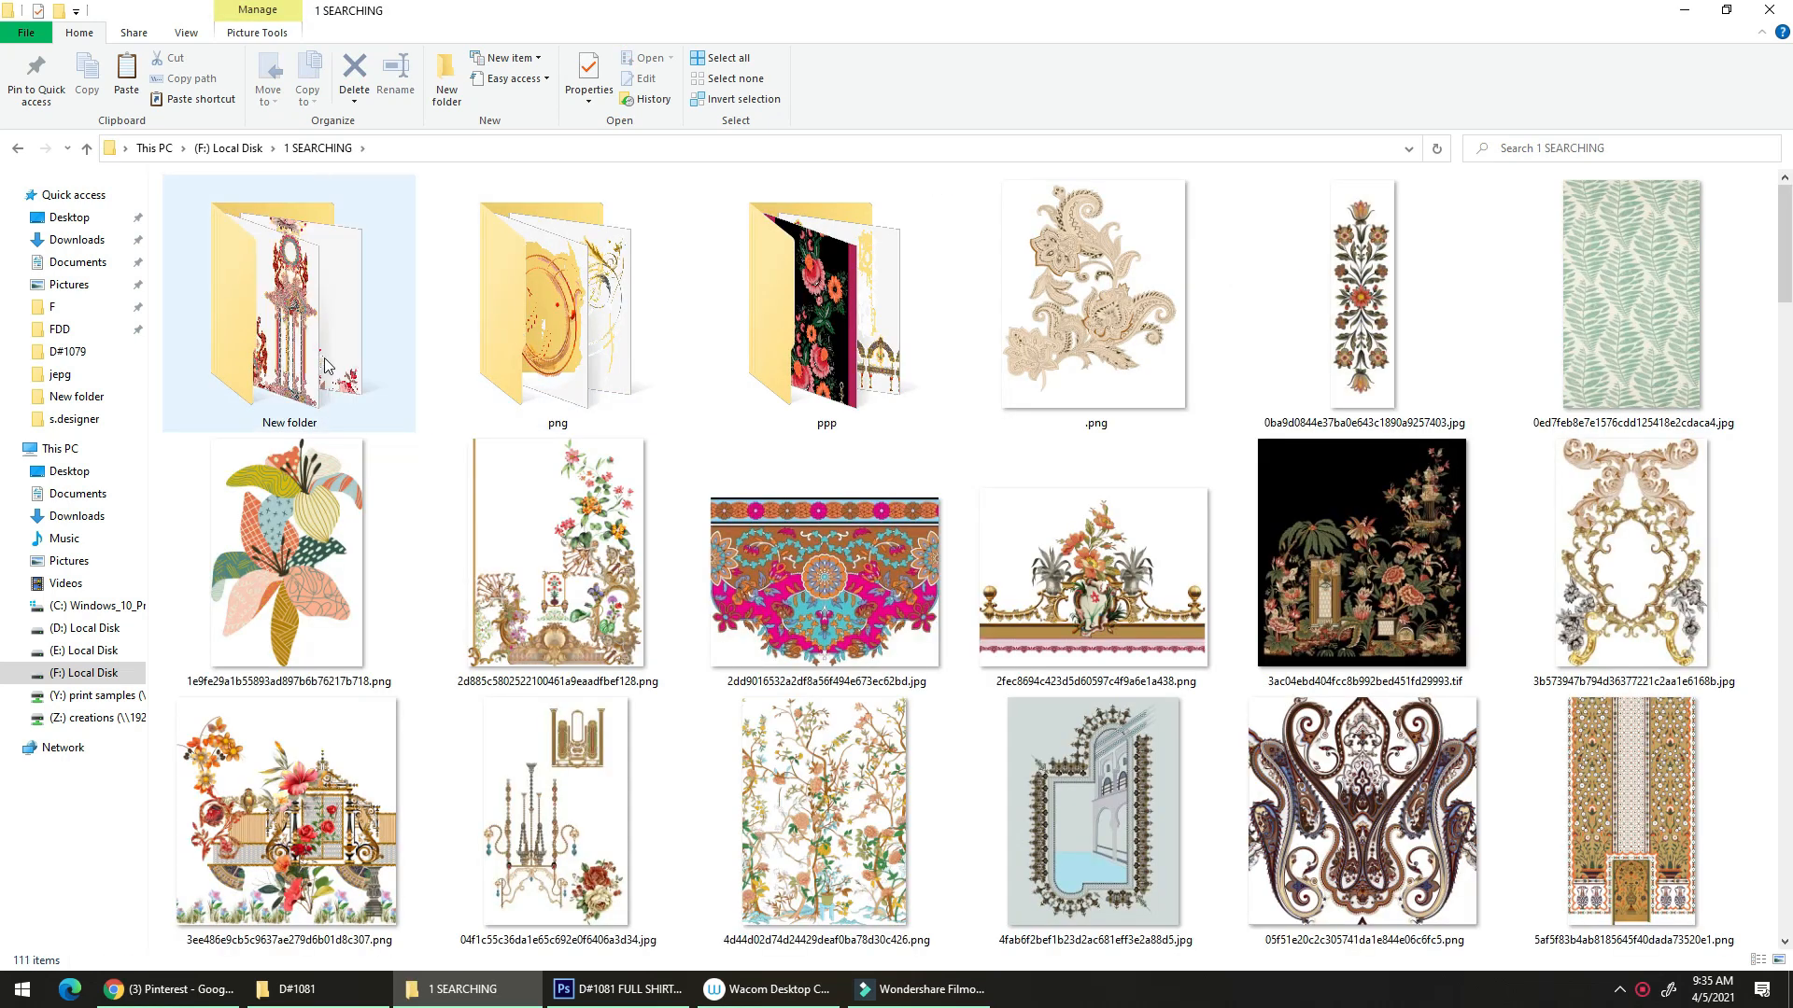
double_click(325, 366)
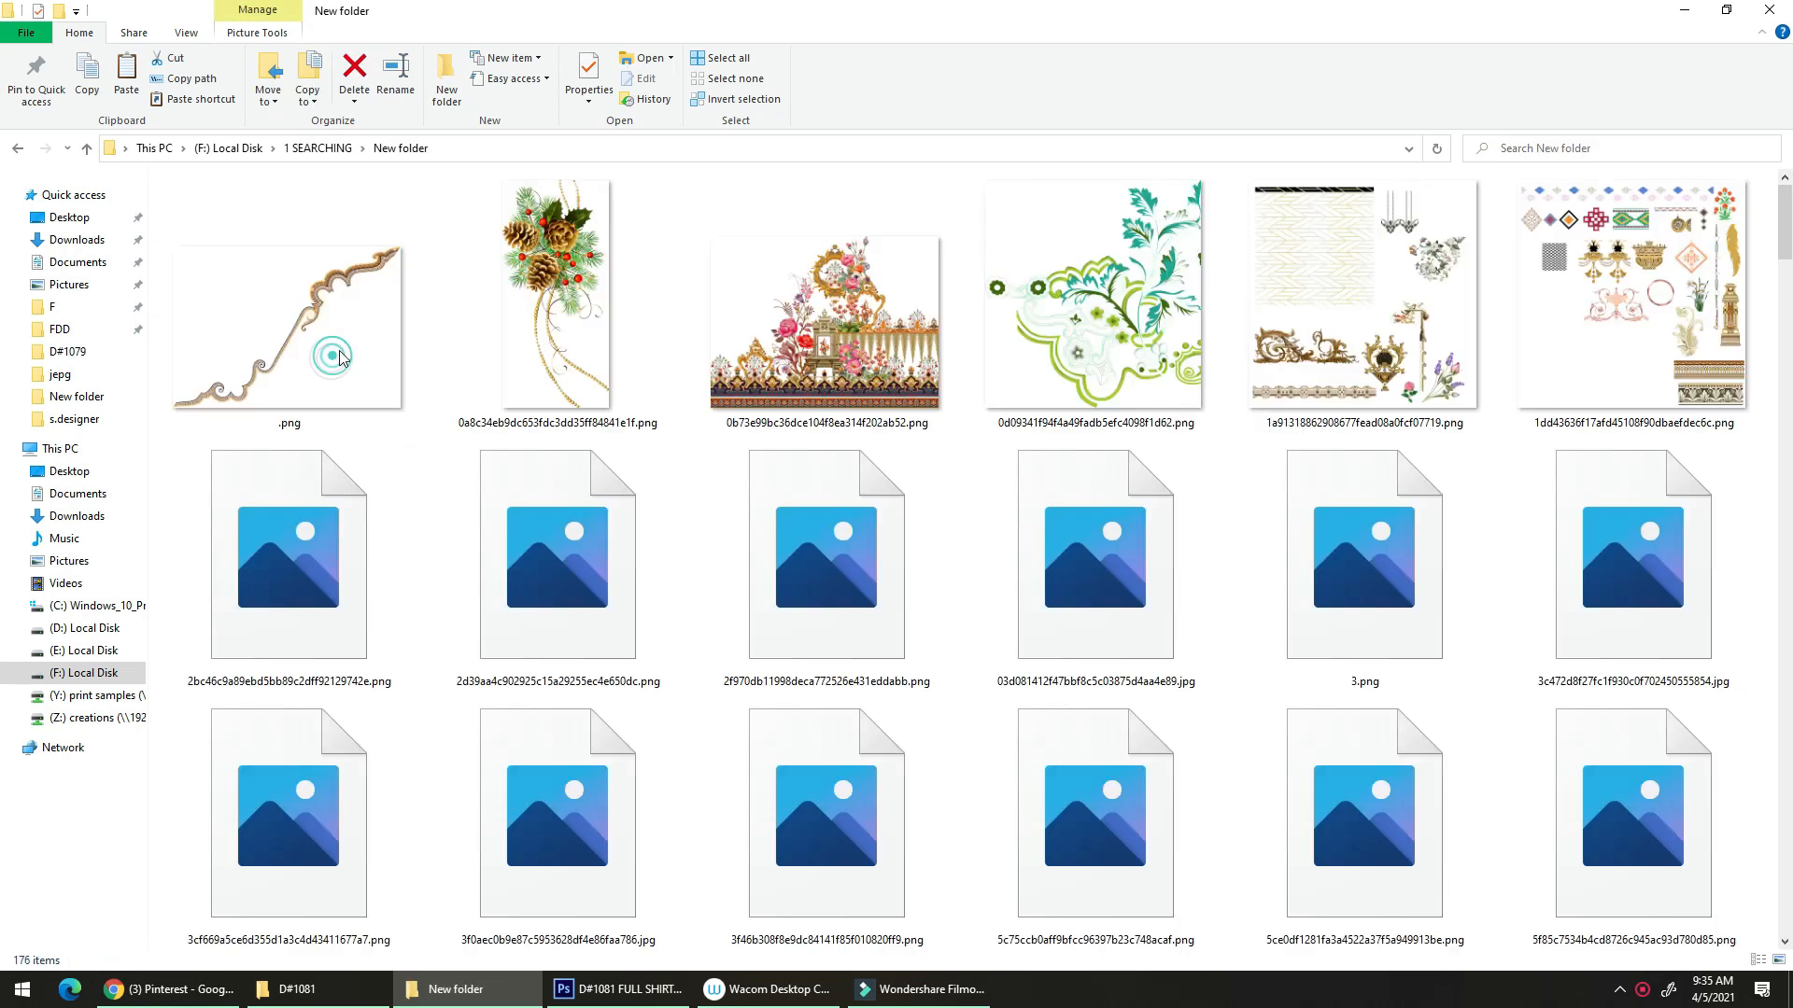
Find the symmetrical navy-and-cream floral motif 67a9bf86b915e186478a716bcc0a51d2.png in the folder and open it as its own document in Photoshop.
scroll(555, 560, down, 1)
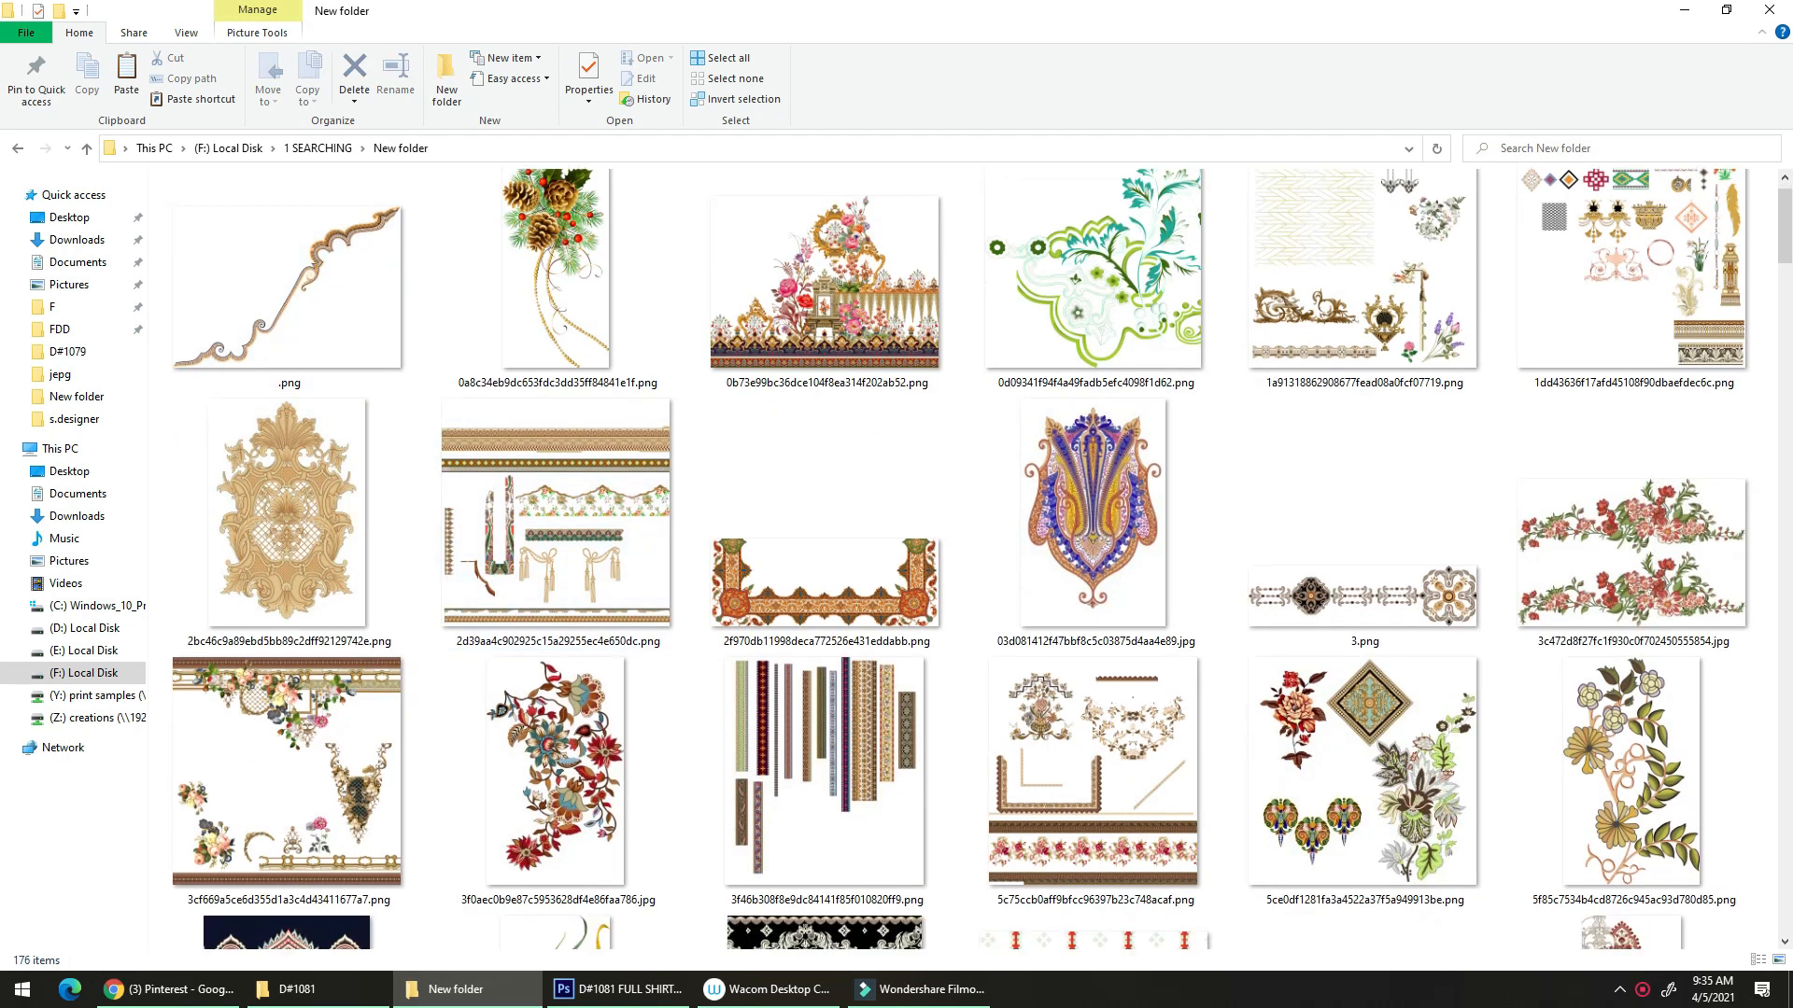
scroll(473, 447, down, 6)
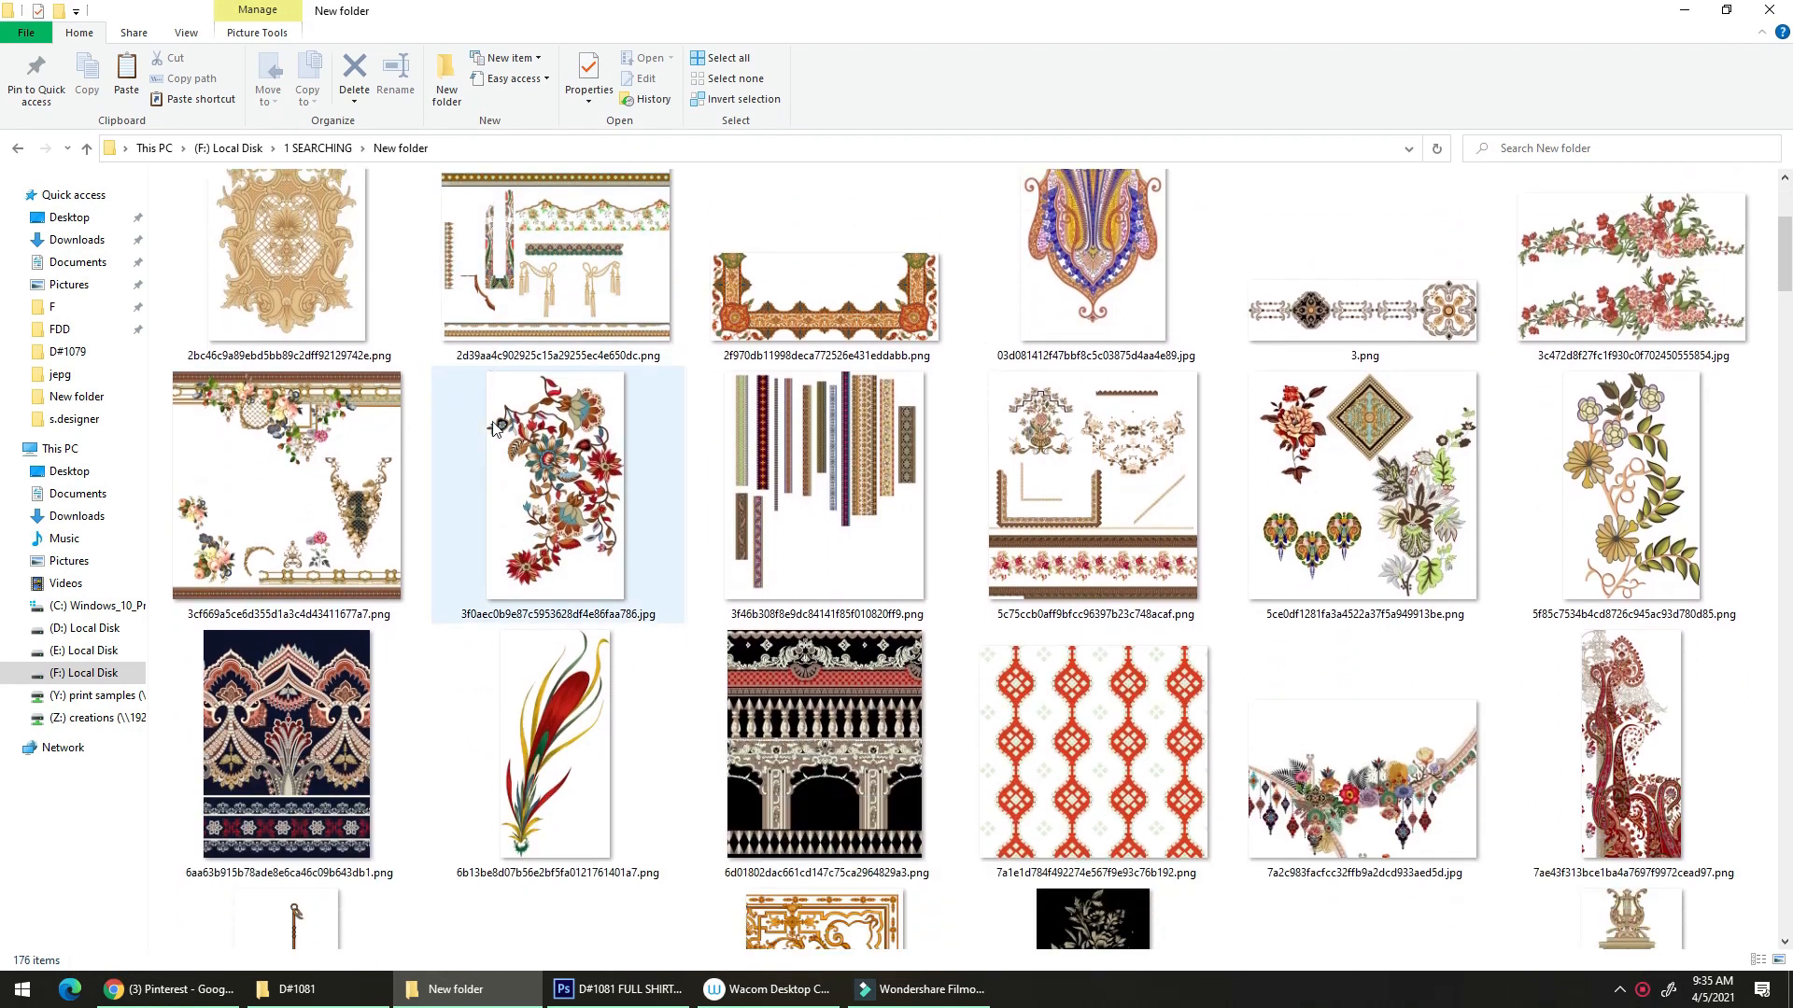
scroll(473, 447, down, 4)
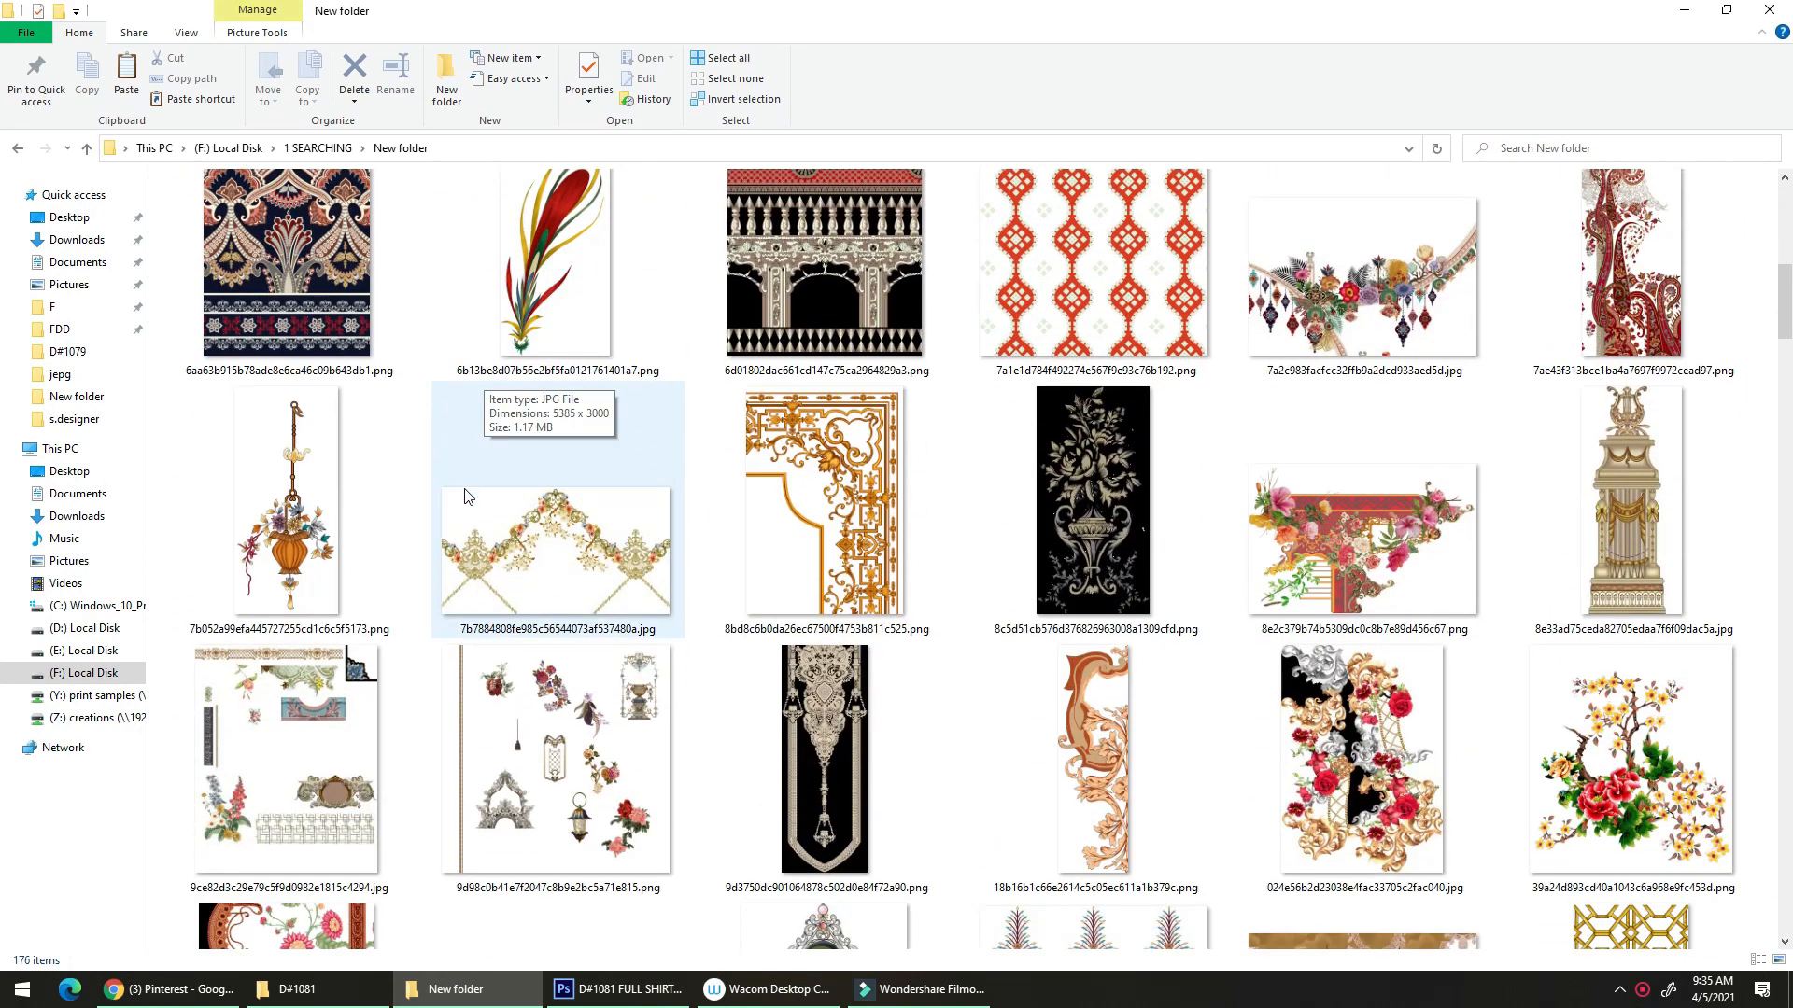
scroll(472, 598, down, 3)
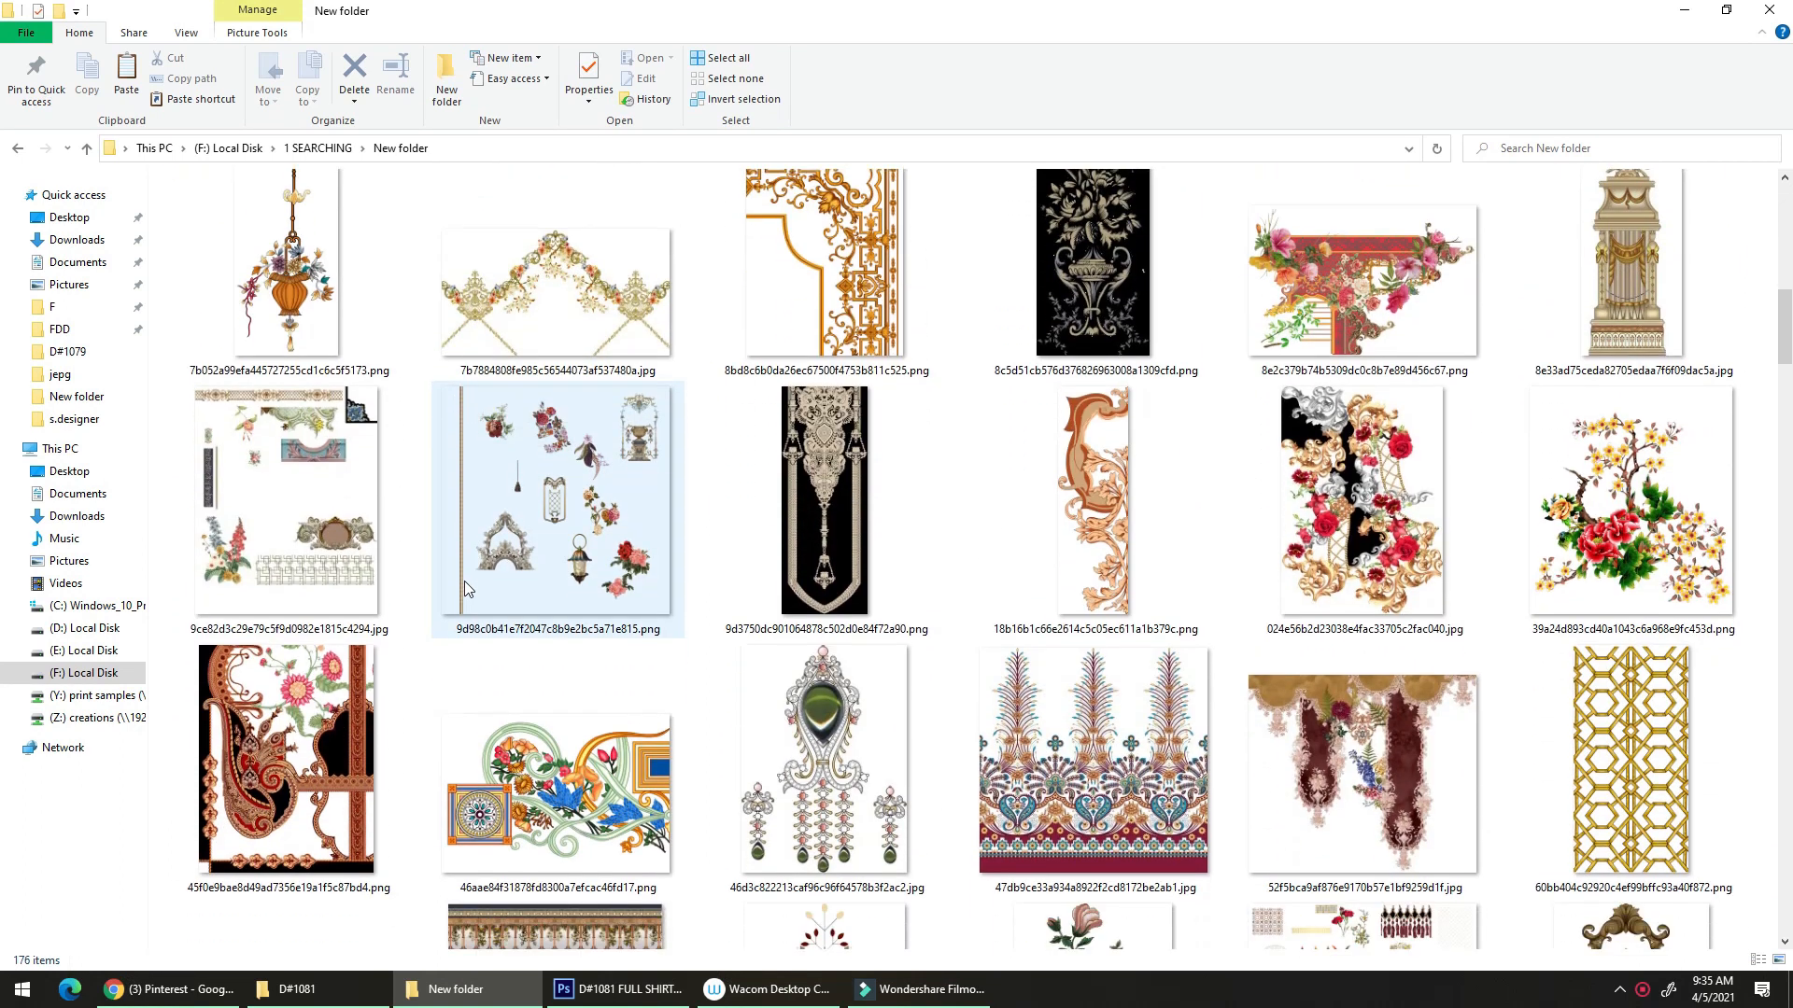
scroll(441, 644, down, 2)
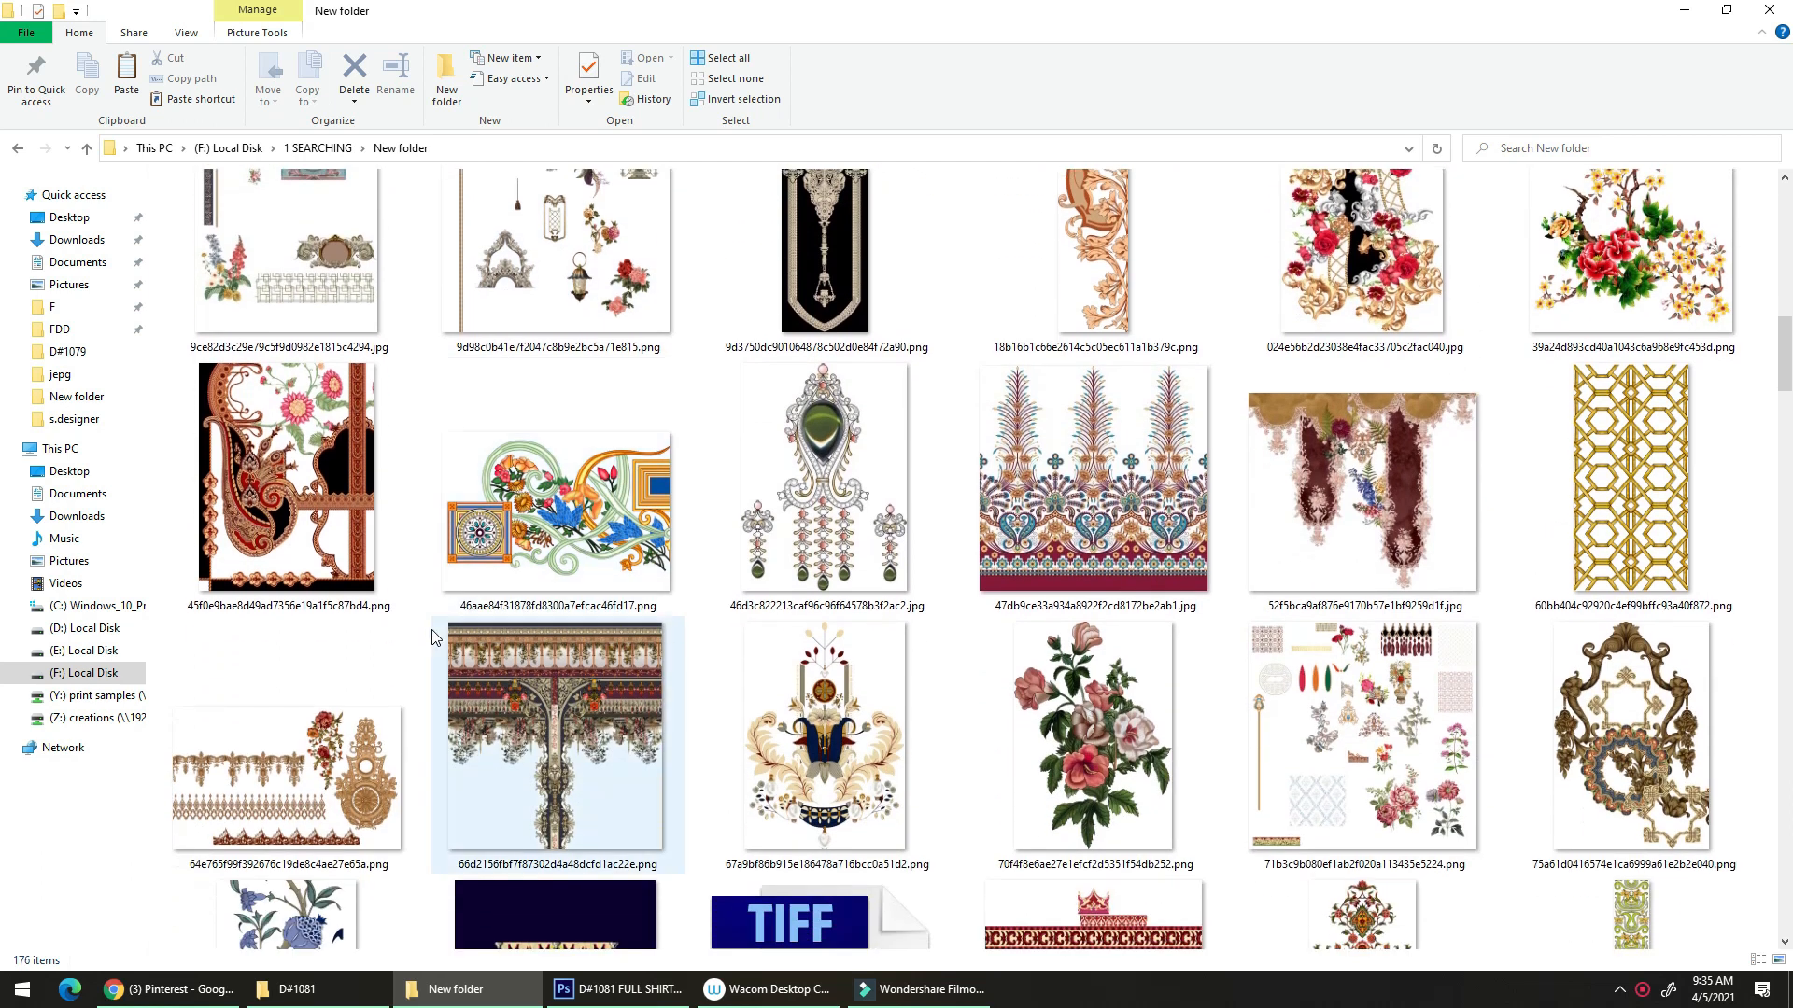
click(1317, 394)
scroll(973, 539, down, 3)
drag(850, 478, 1228, 499)
key(alt+Tab)
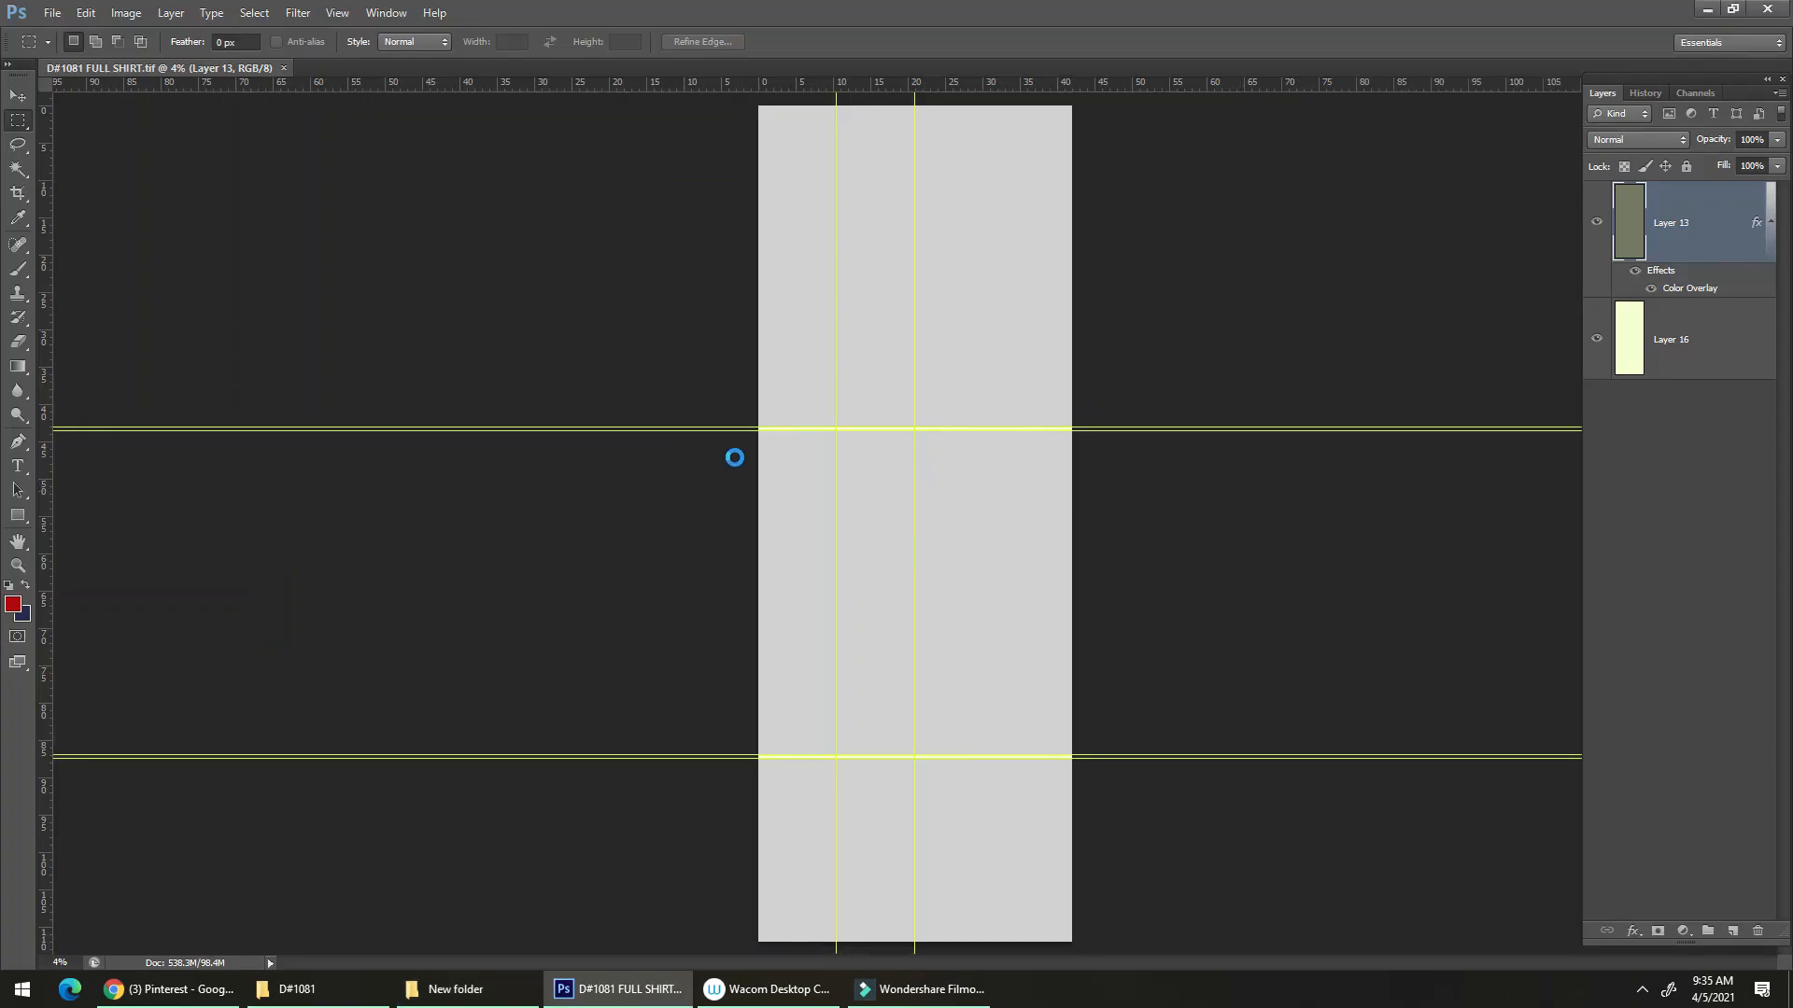
mouse_move(934, 492)
mouse_down()
mouse_move(1036, 429)
mouse_move(948, 503)
mouse_up()
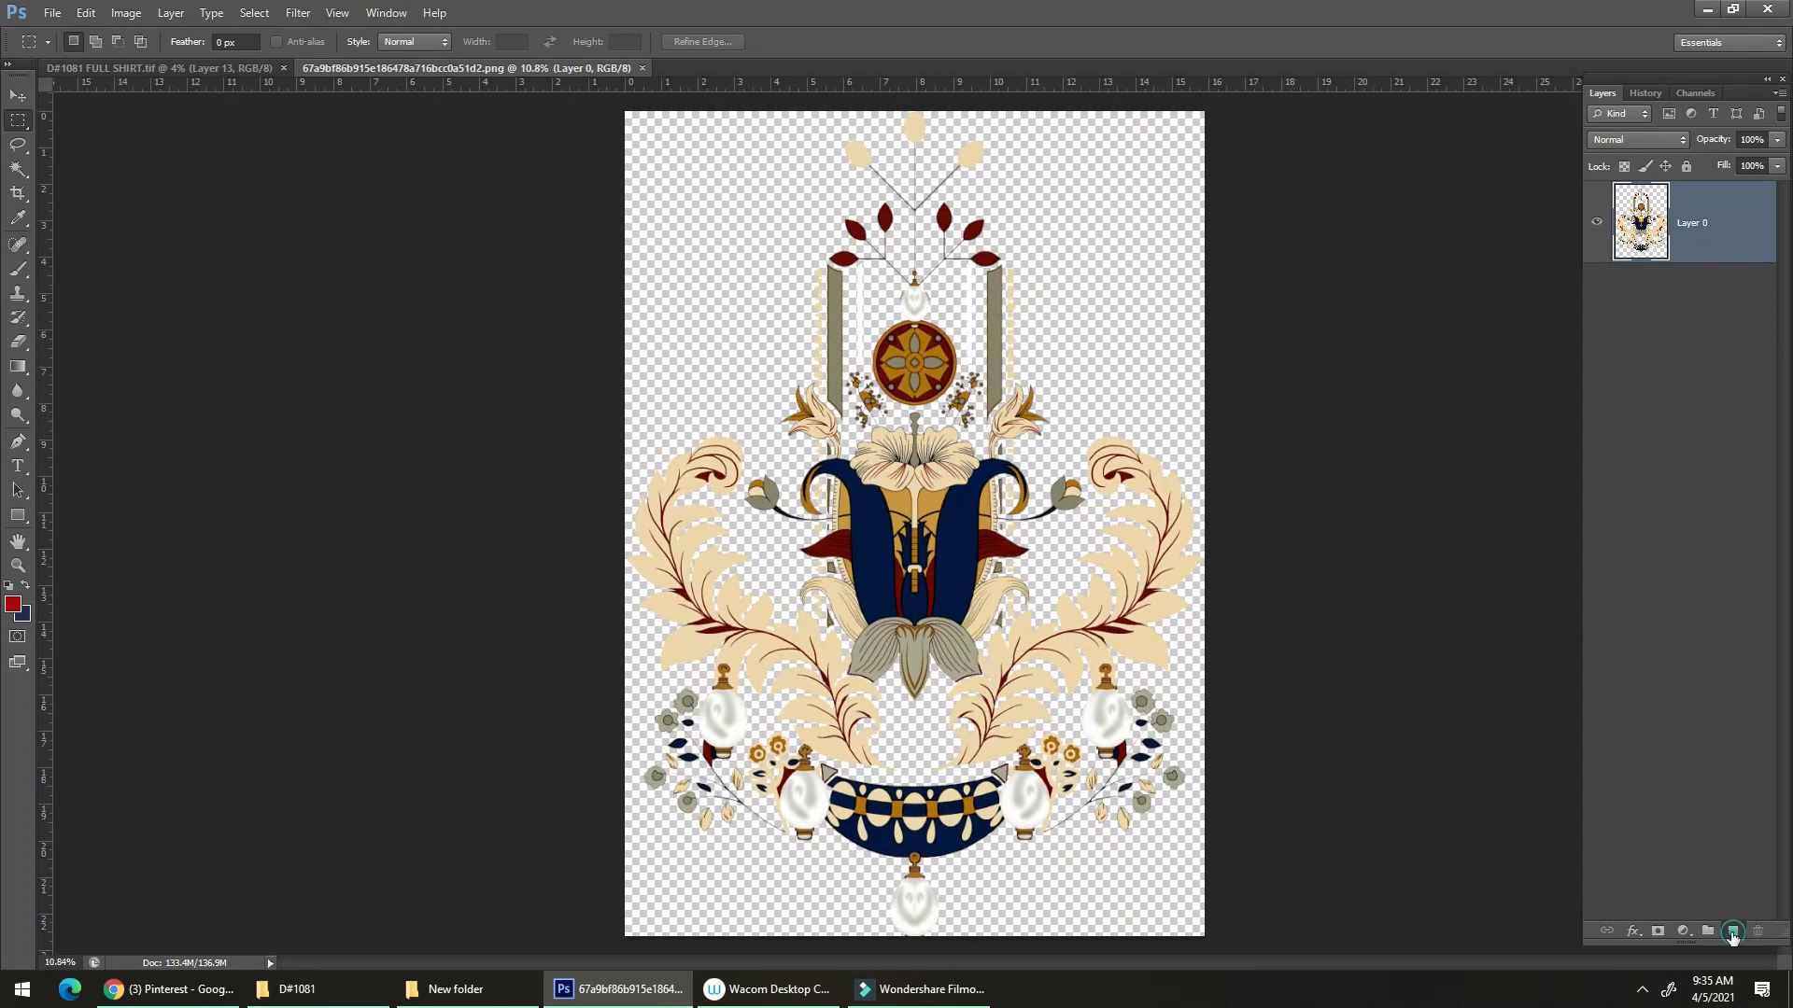
Add a new layer beneath the motif layer and fill it with black (000000).
ctrl+click(1733, 932)
key(ctrl+BackSpace)
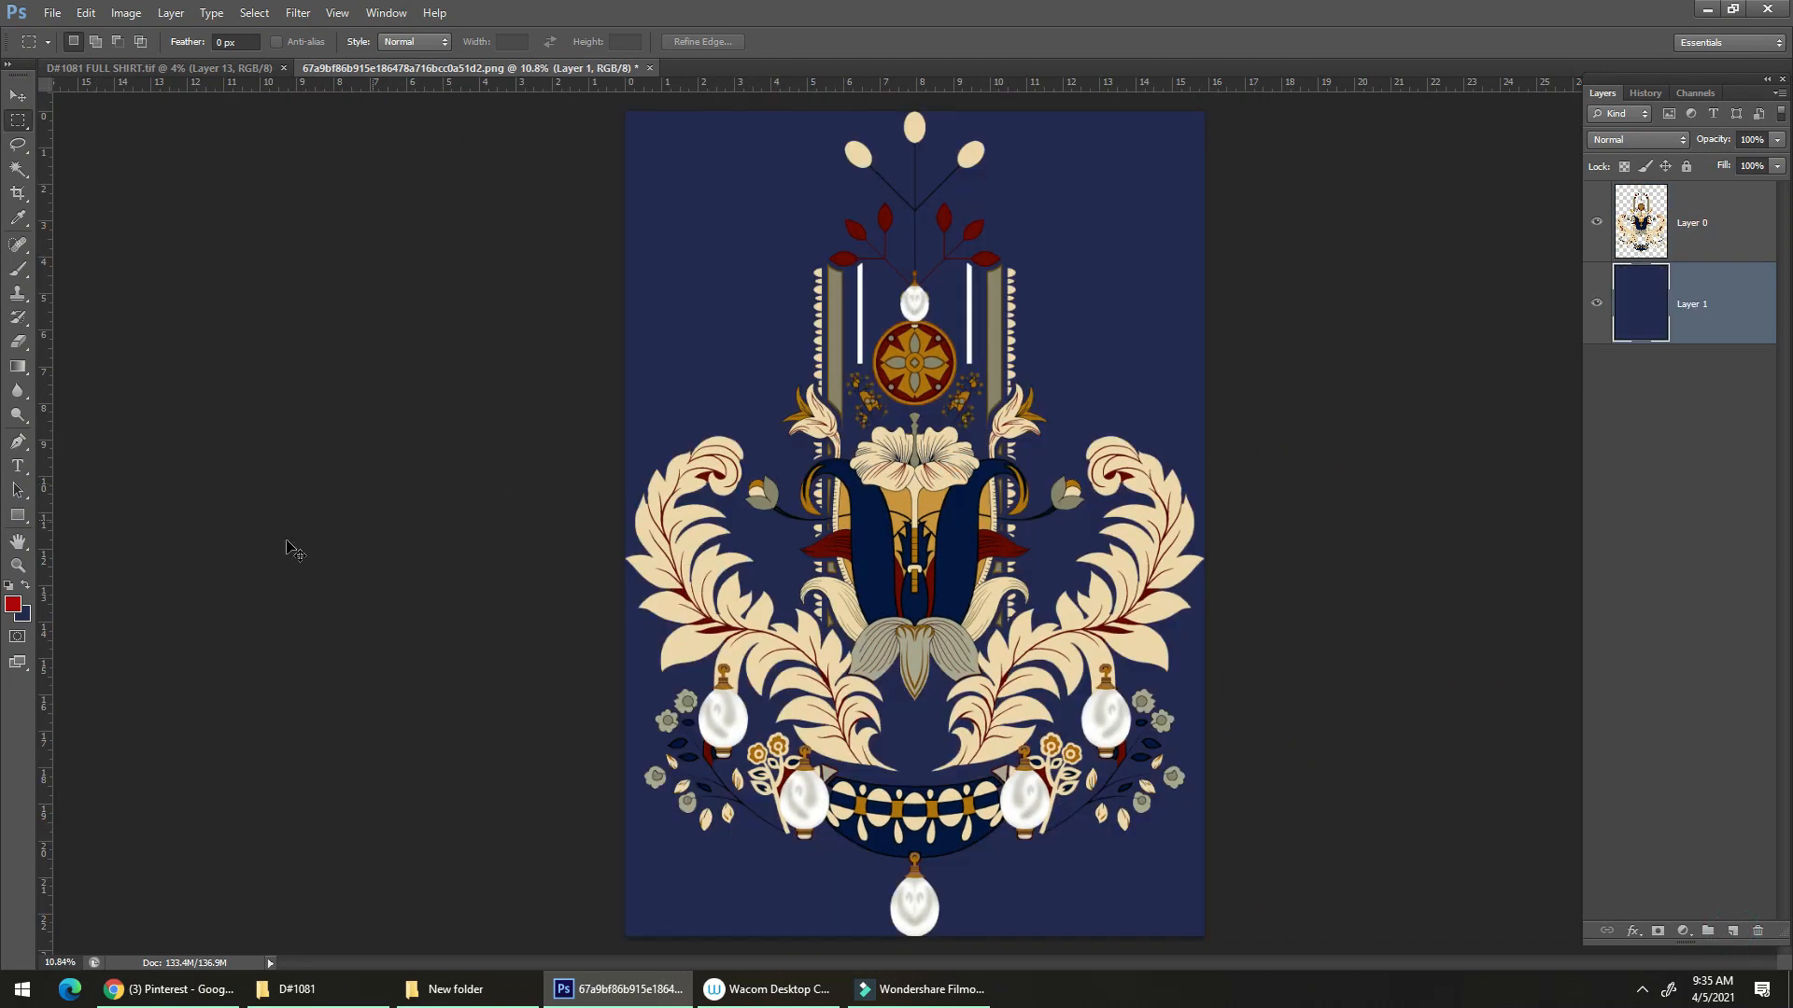
key(ctrl+z)
click(21, 612)
click(1301, 493)
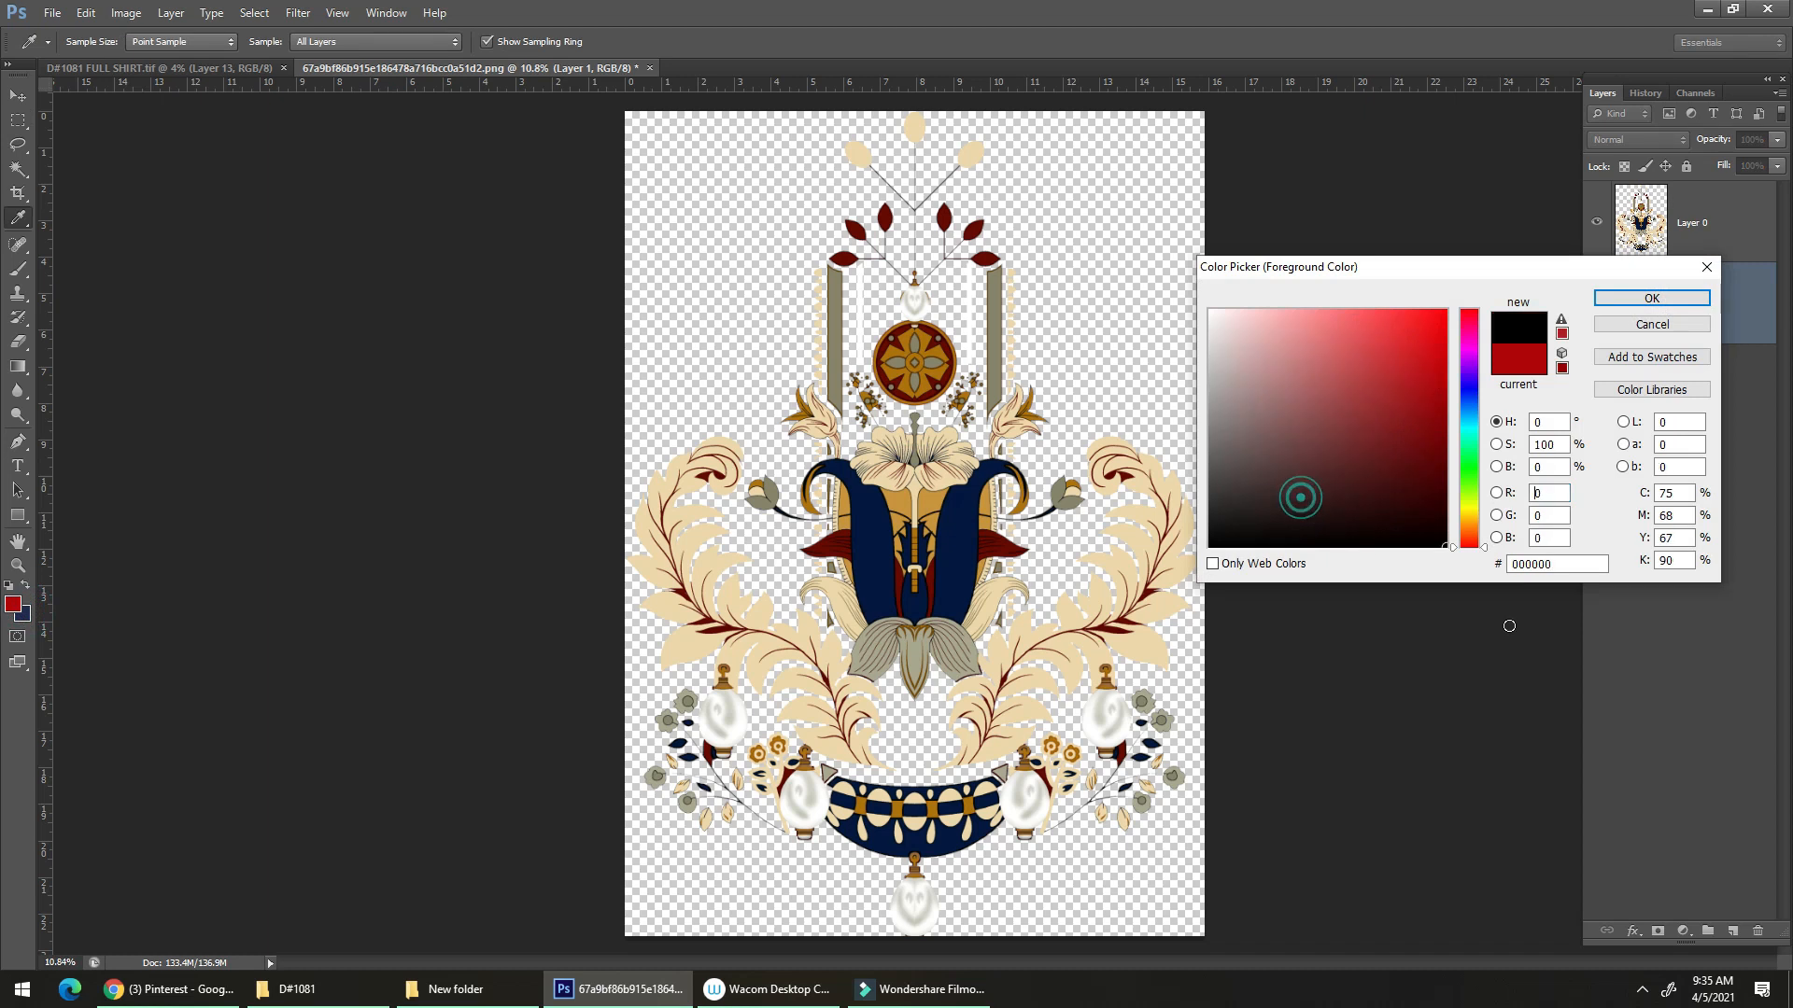
key(Return)
key(ctrl+BackSpace)
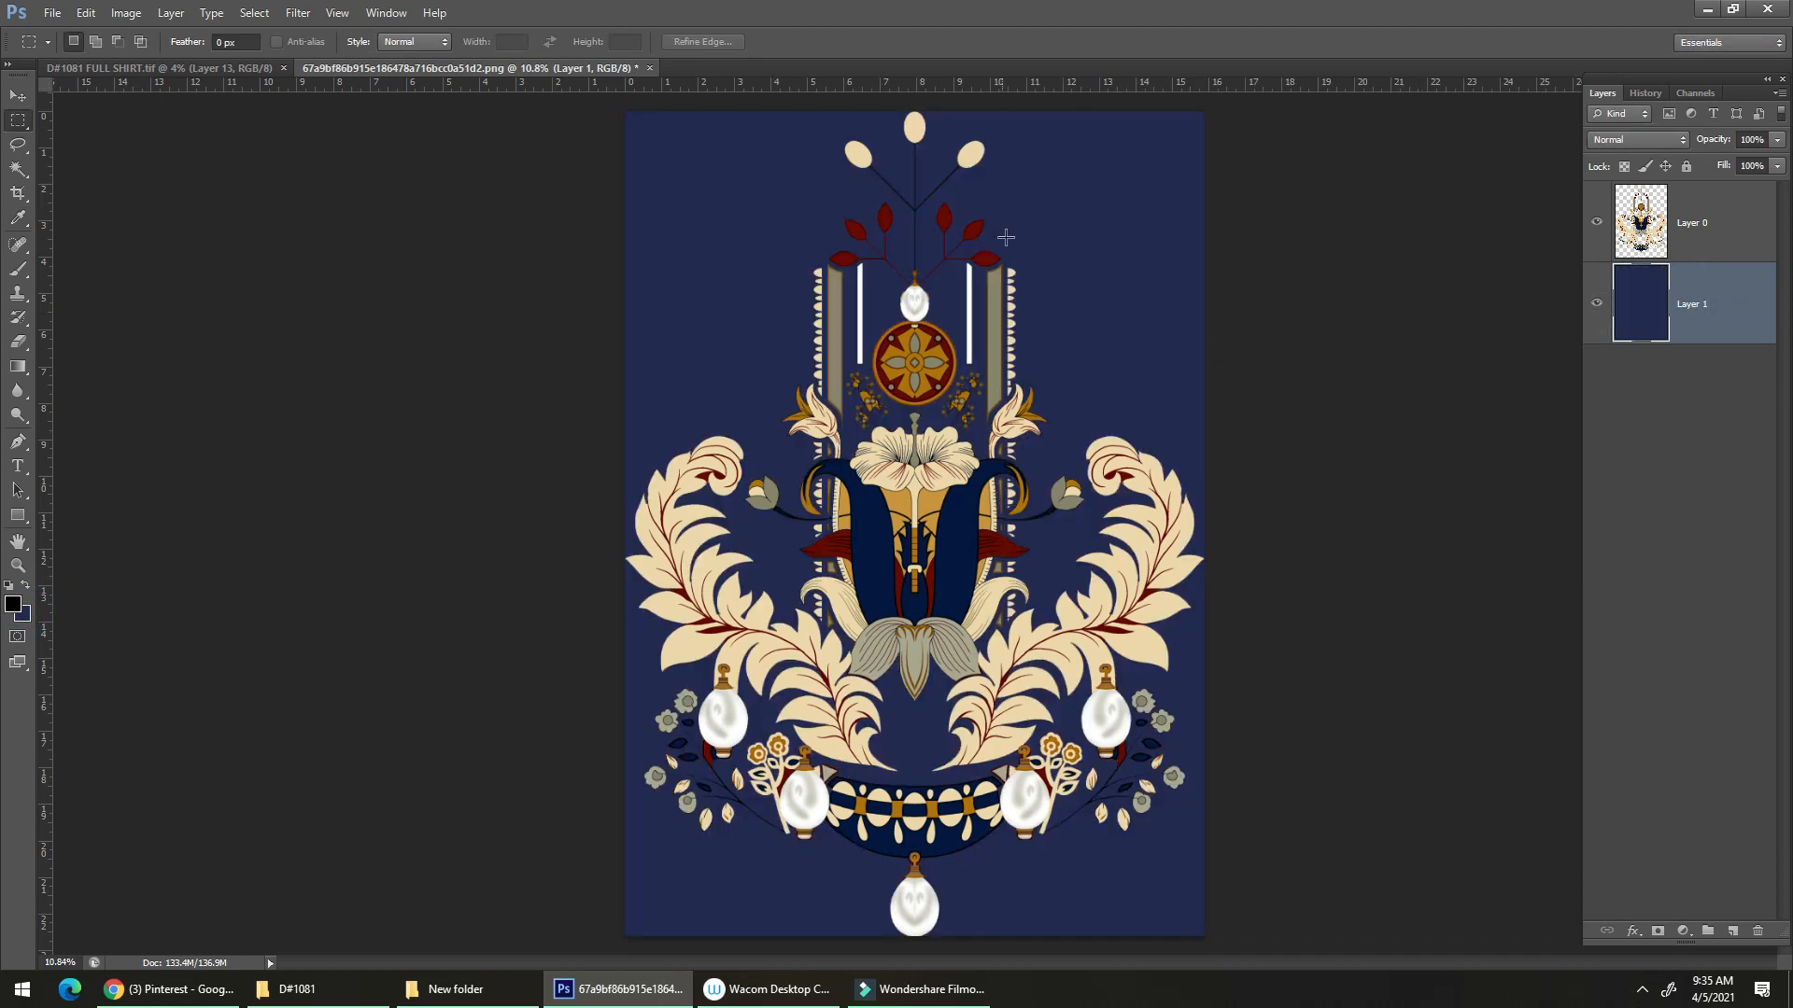
key(alt+BackSpace)
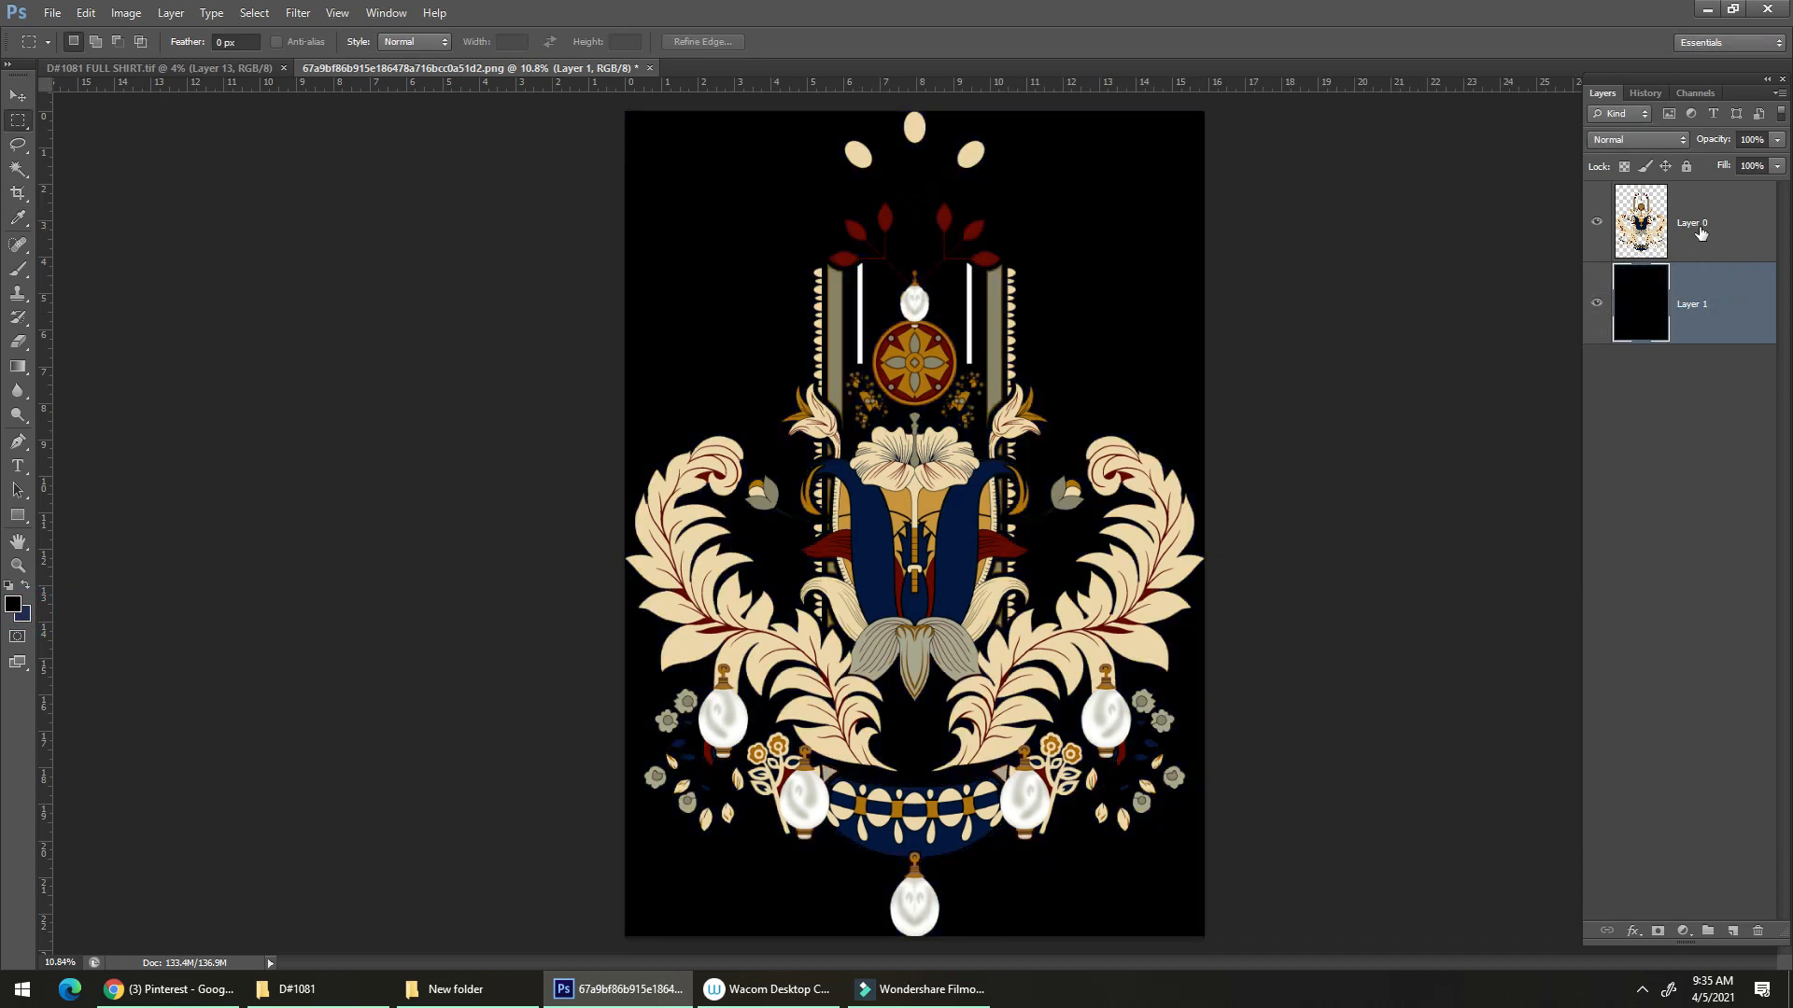
Check the motif document's image size and examine the artwork's edges and details up close.
drag(1697, 228, 1660, 257)
key(ctrl+alt+i)
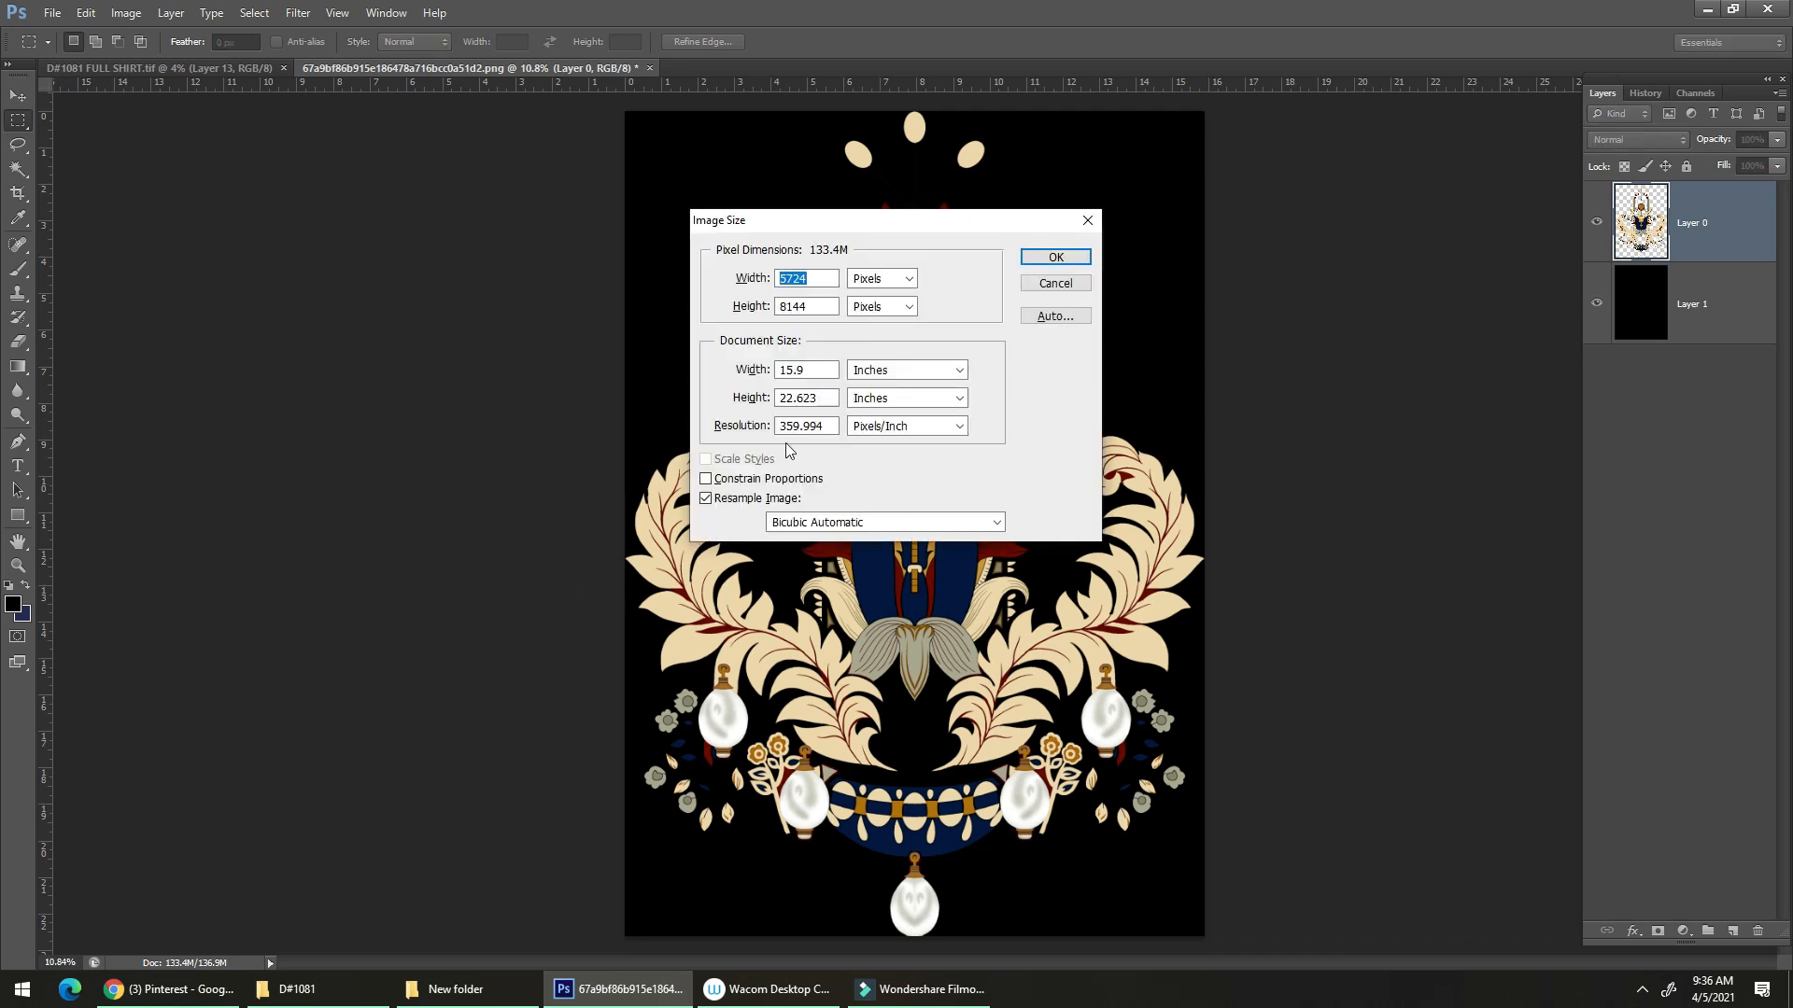
key(Escape)
drag(783, 686, 803, 608)
drag(870, 435, 1050, 450)
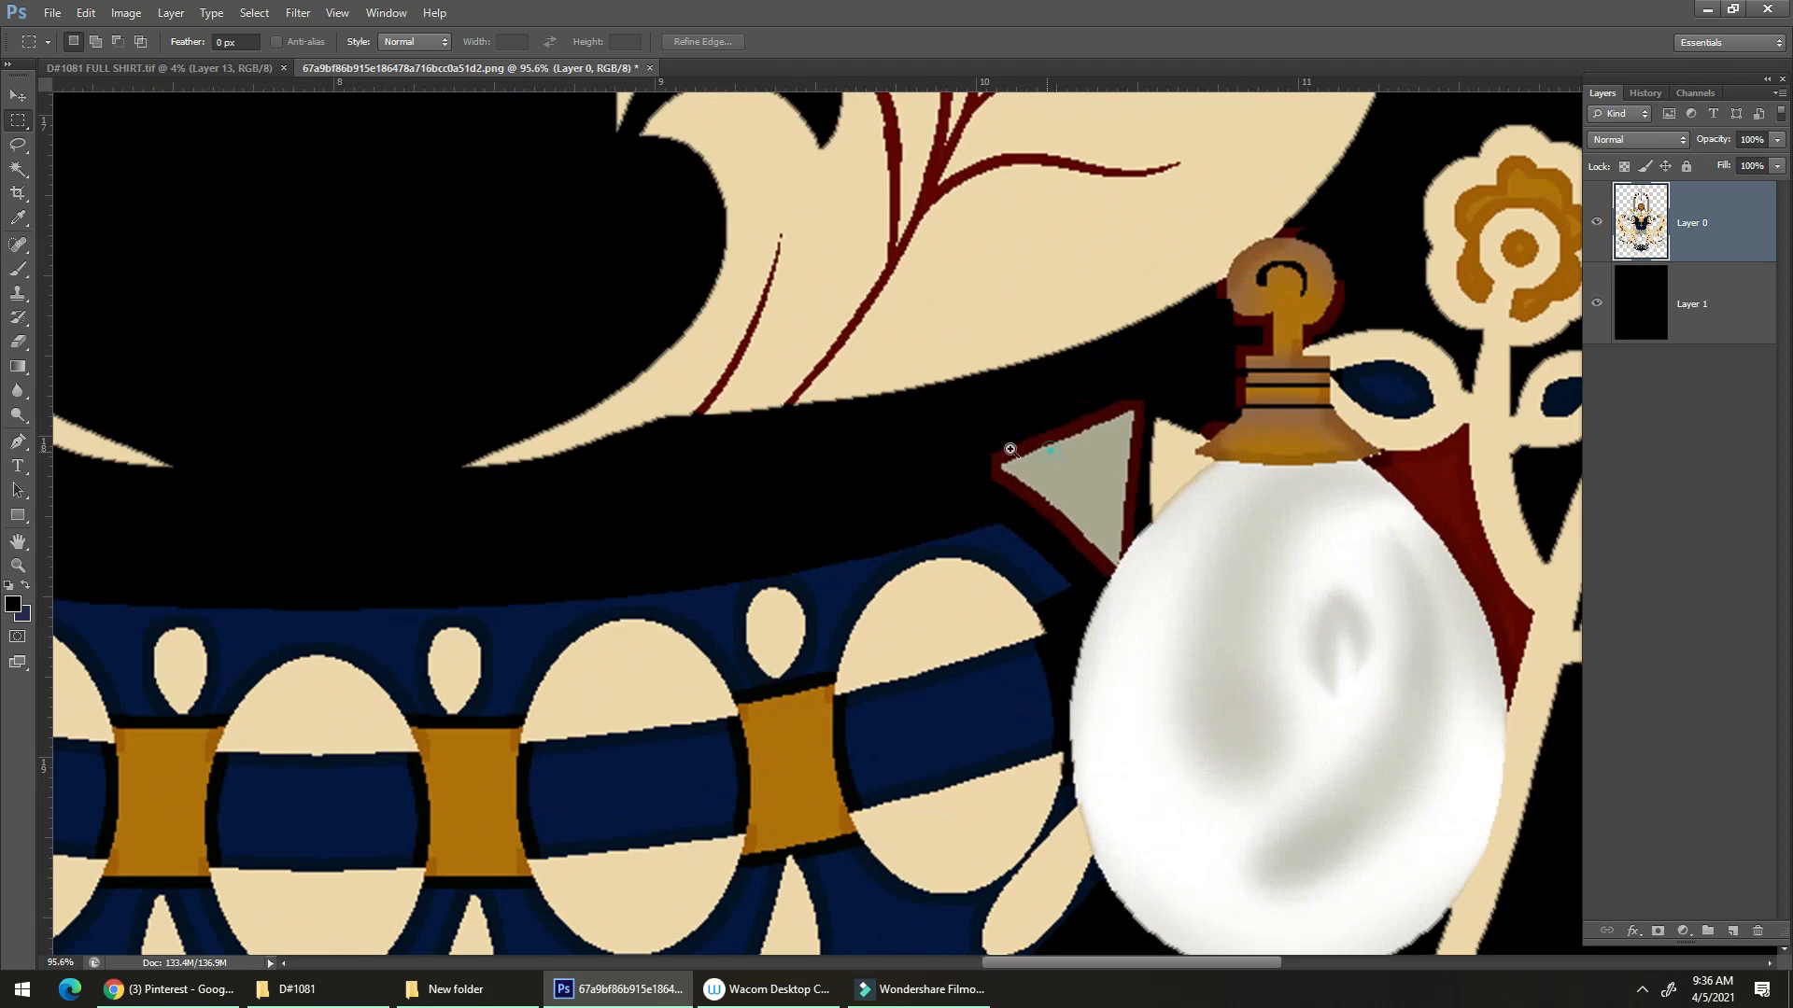
drag(920, 472, 831, 500)
drag(980, 173, 852, 467)
drag(574, 140, 828, 540)
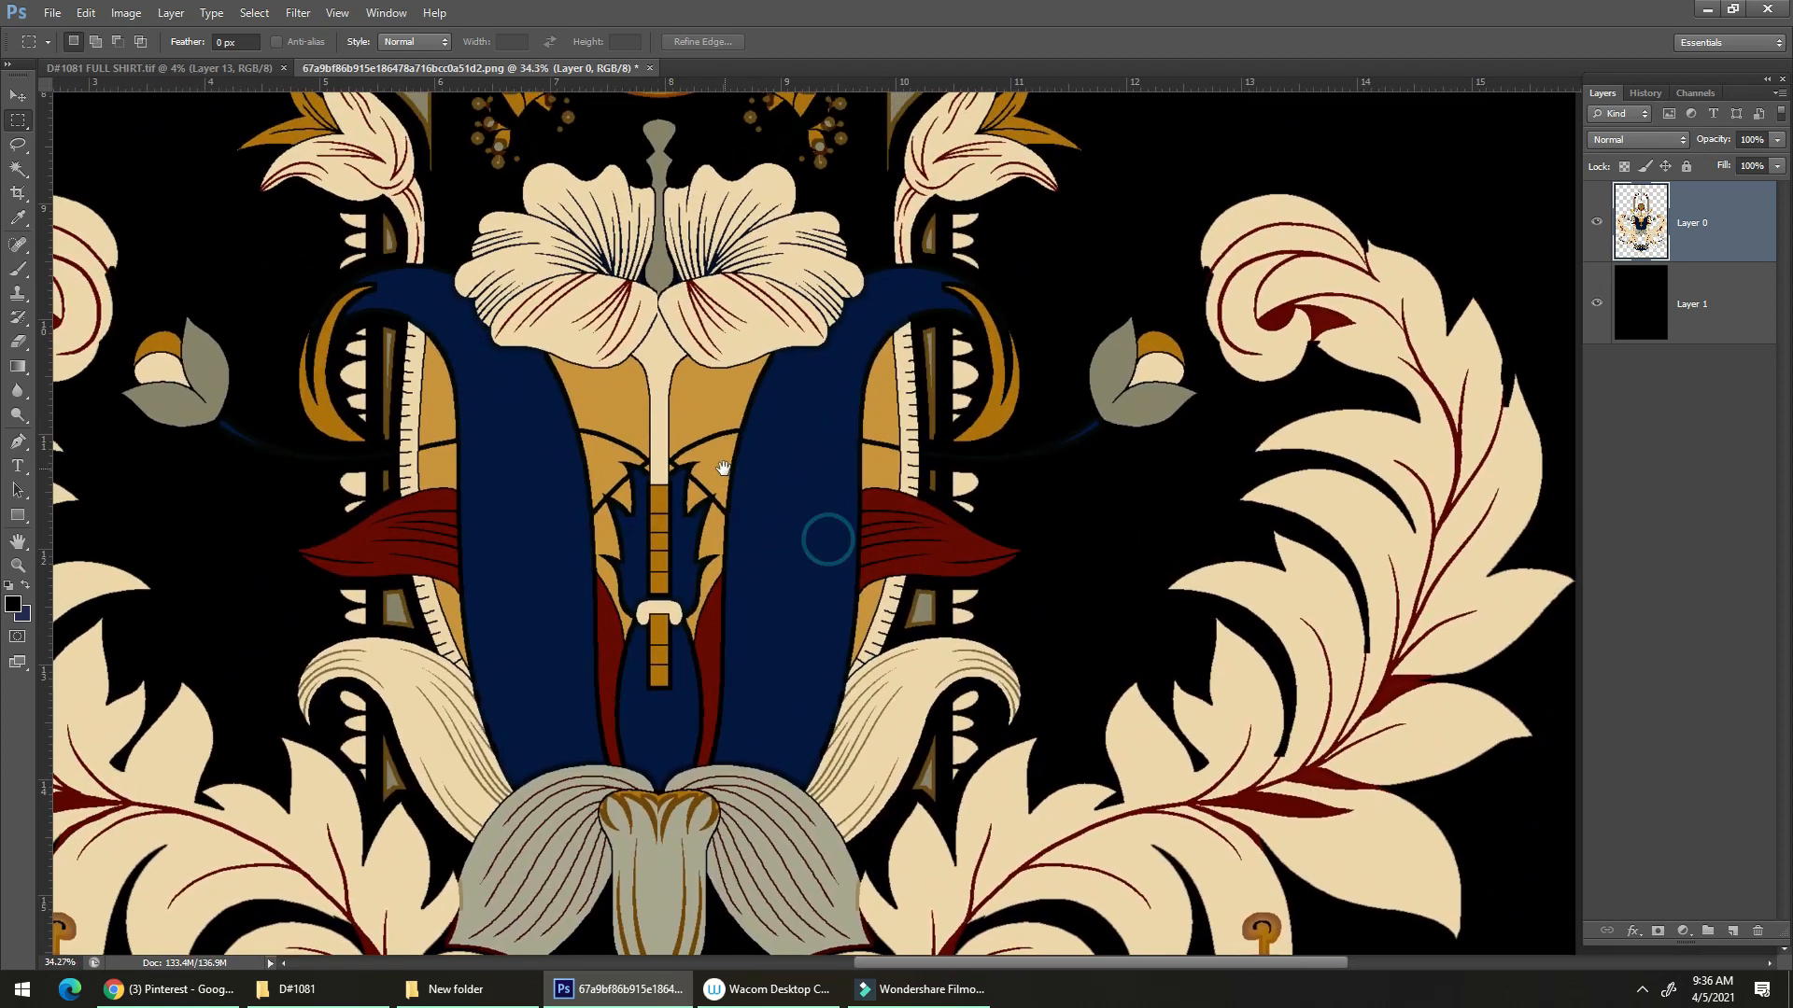
drag(724, 469, 813, 563)
drag(801, 479, 840, 811)
mouse_move(843, 529)
mouse_down()
mouse_move(954, 443)
mouse_move(846, 522)
mouse_up()
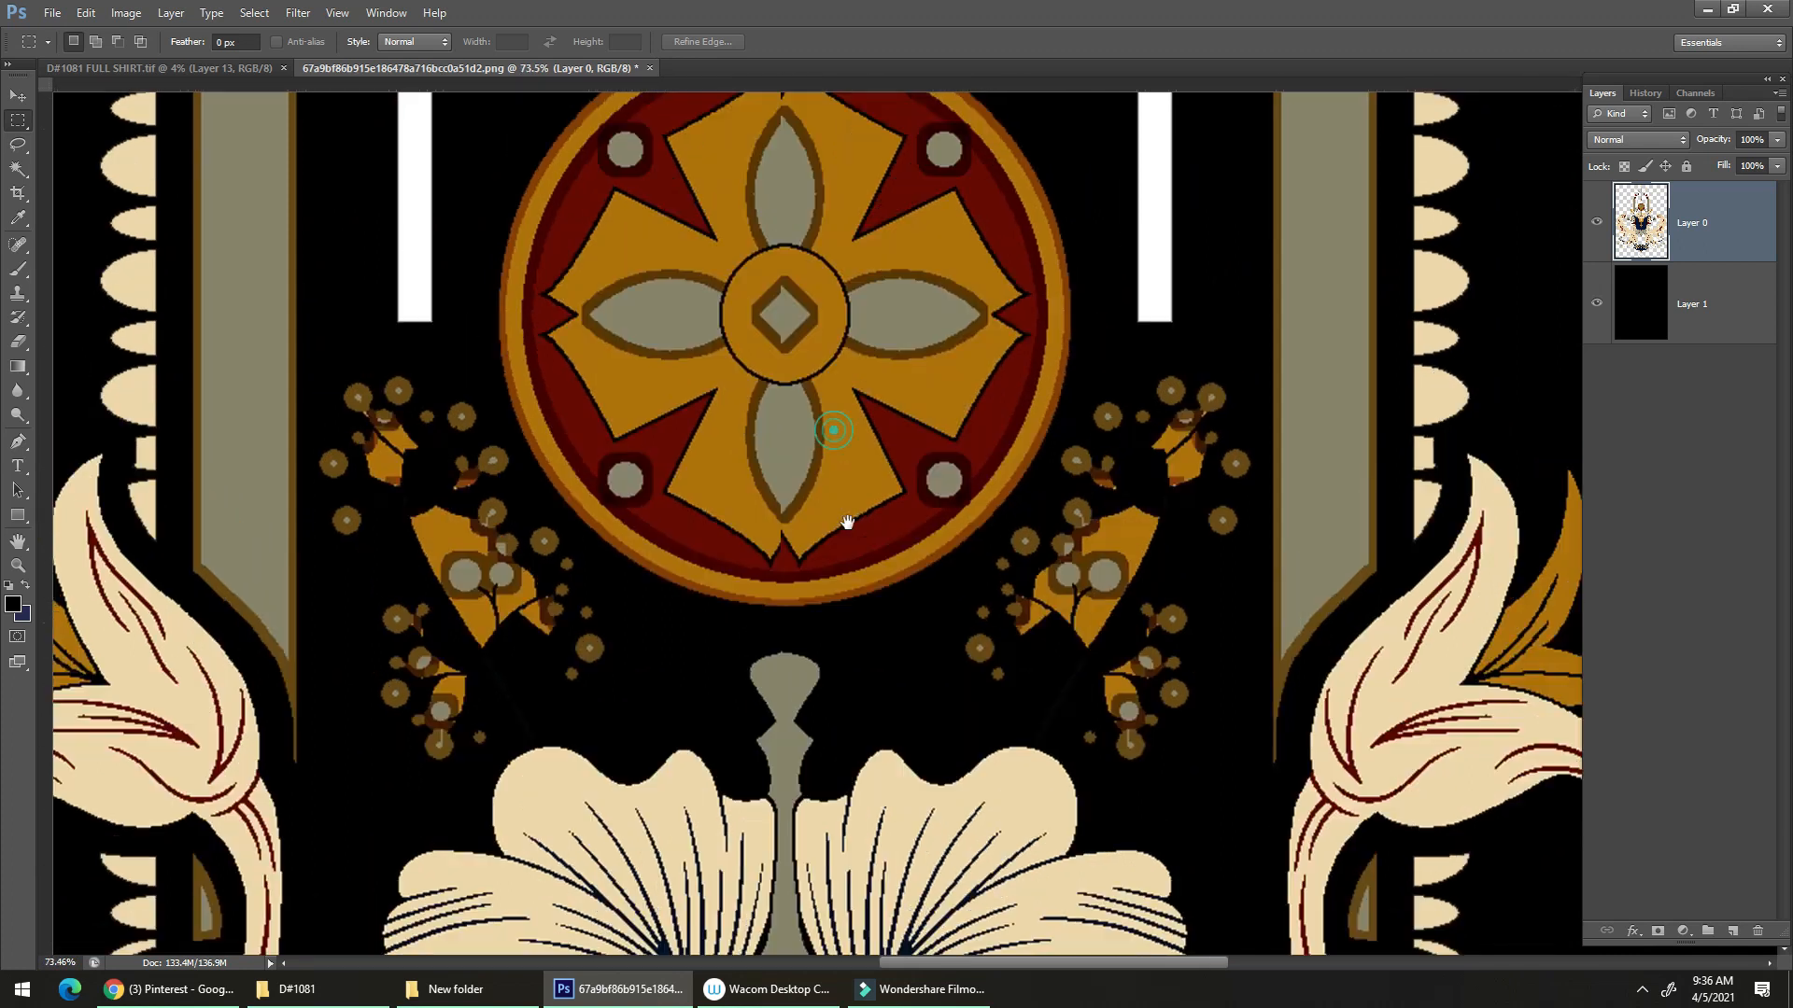
Select the motif's pixels, then apply Smart Sharpen with radius 2.1 and Surface Blur with radius 15 pixels and threshold 10 levels.
ctrl+click(1640, 224)
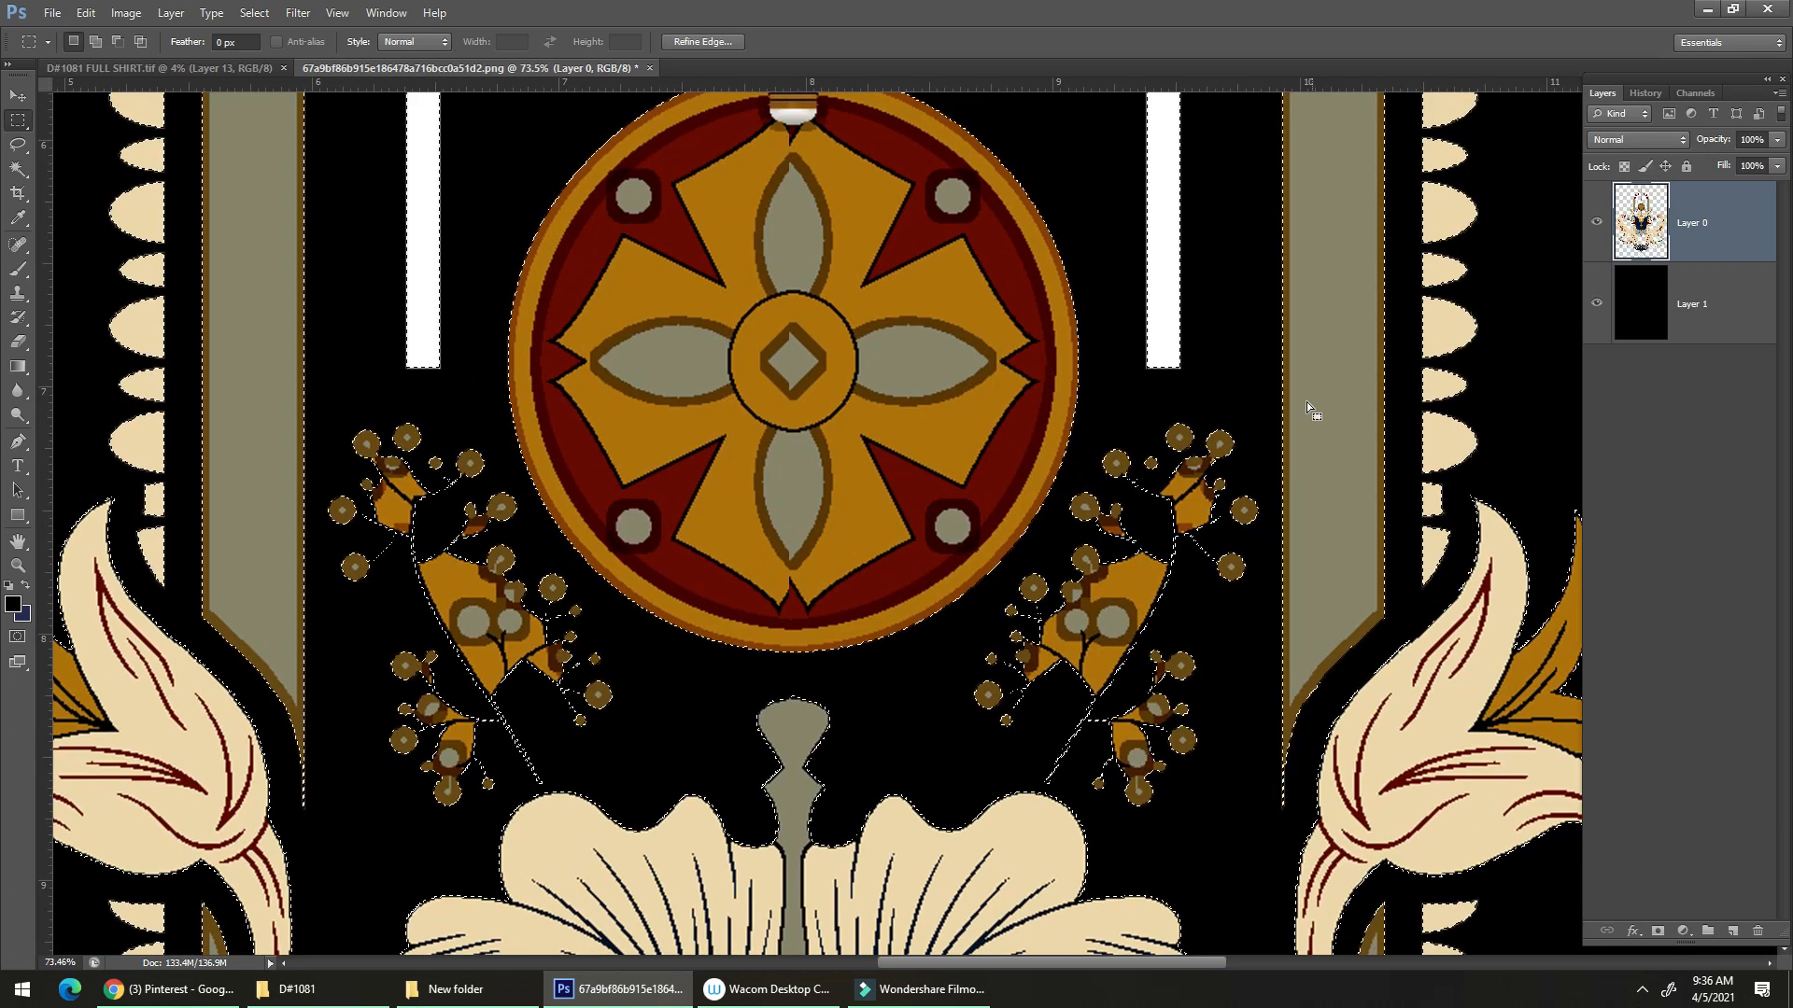
key(ctrl+alt+f)
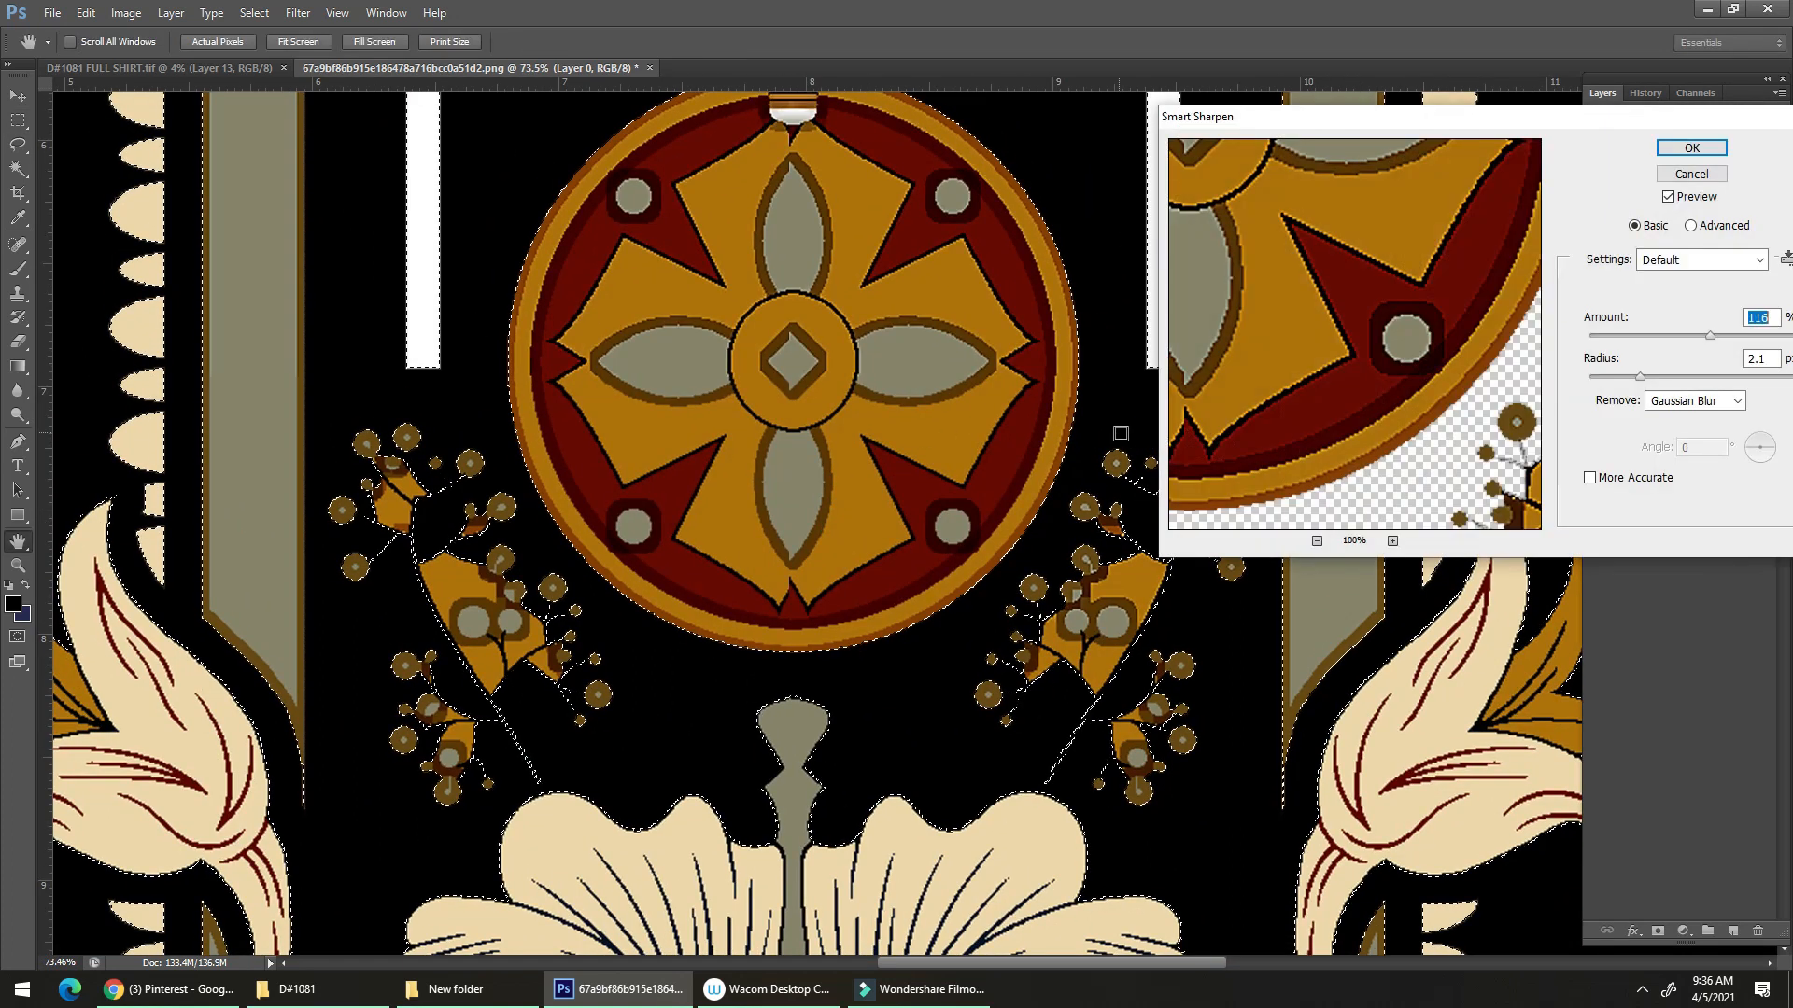
key(Return)
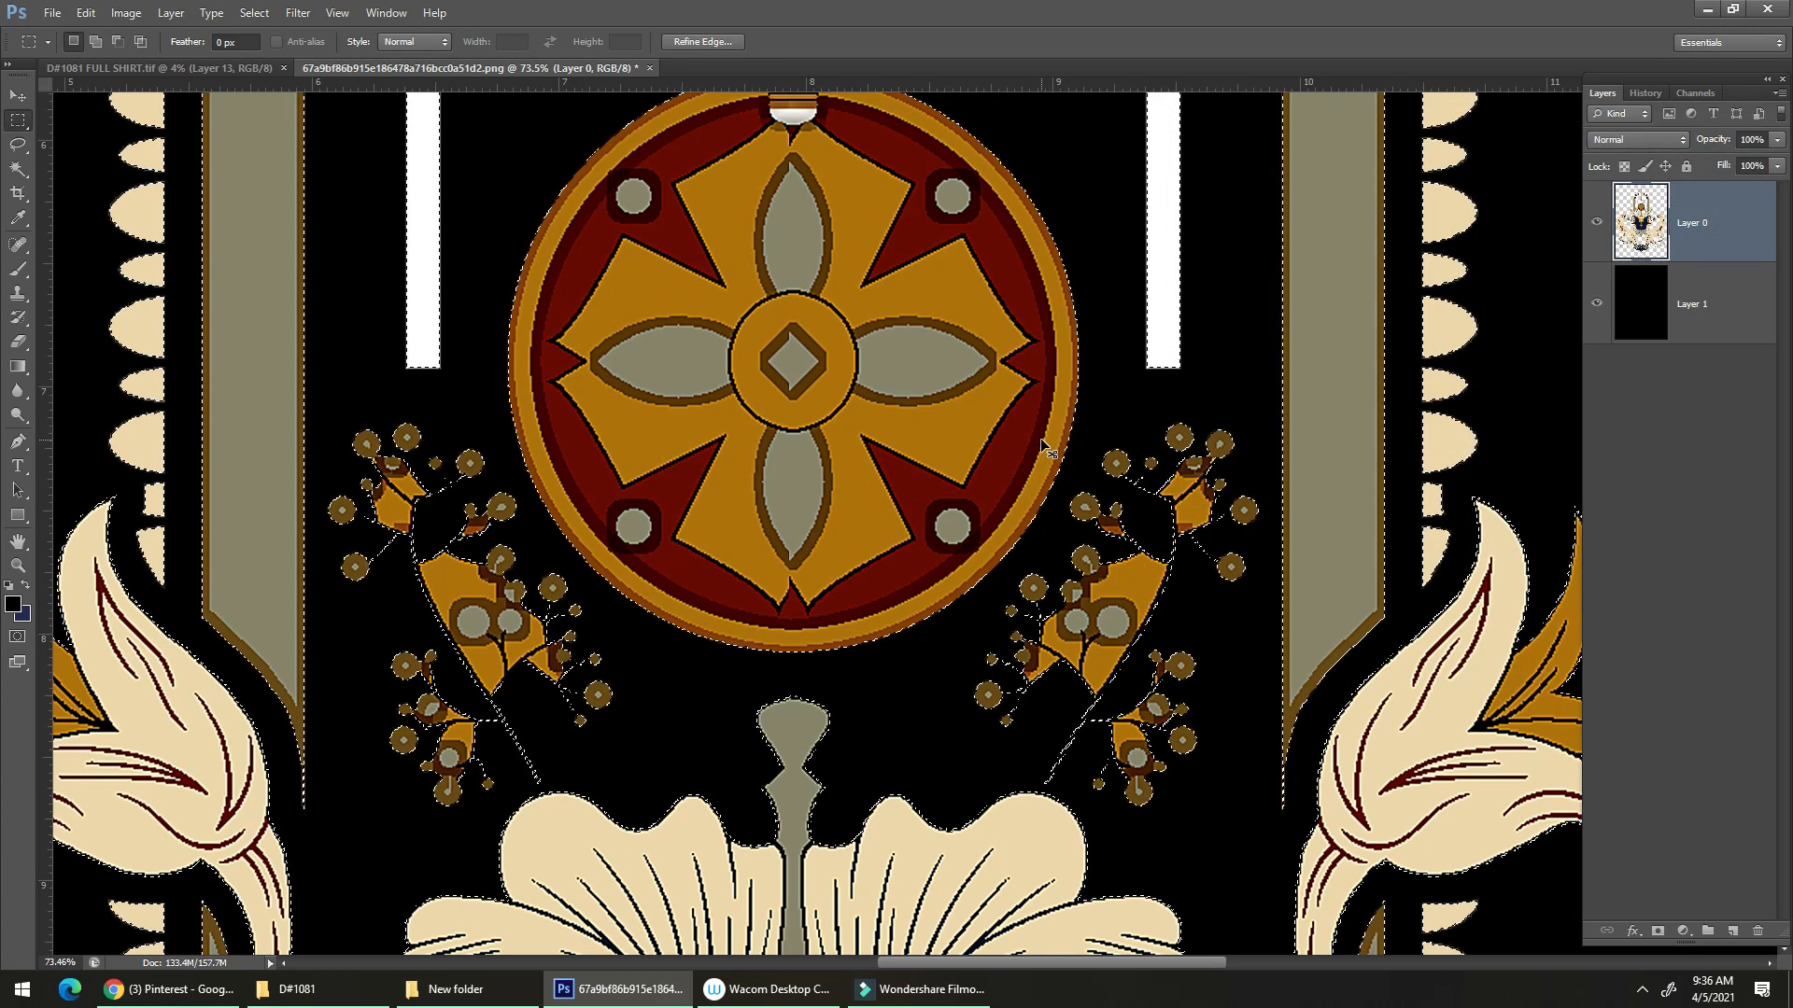
key(ctrl+shift+b)
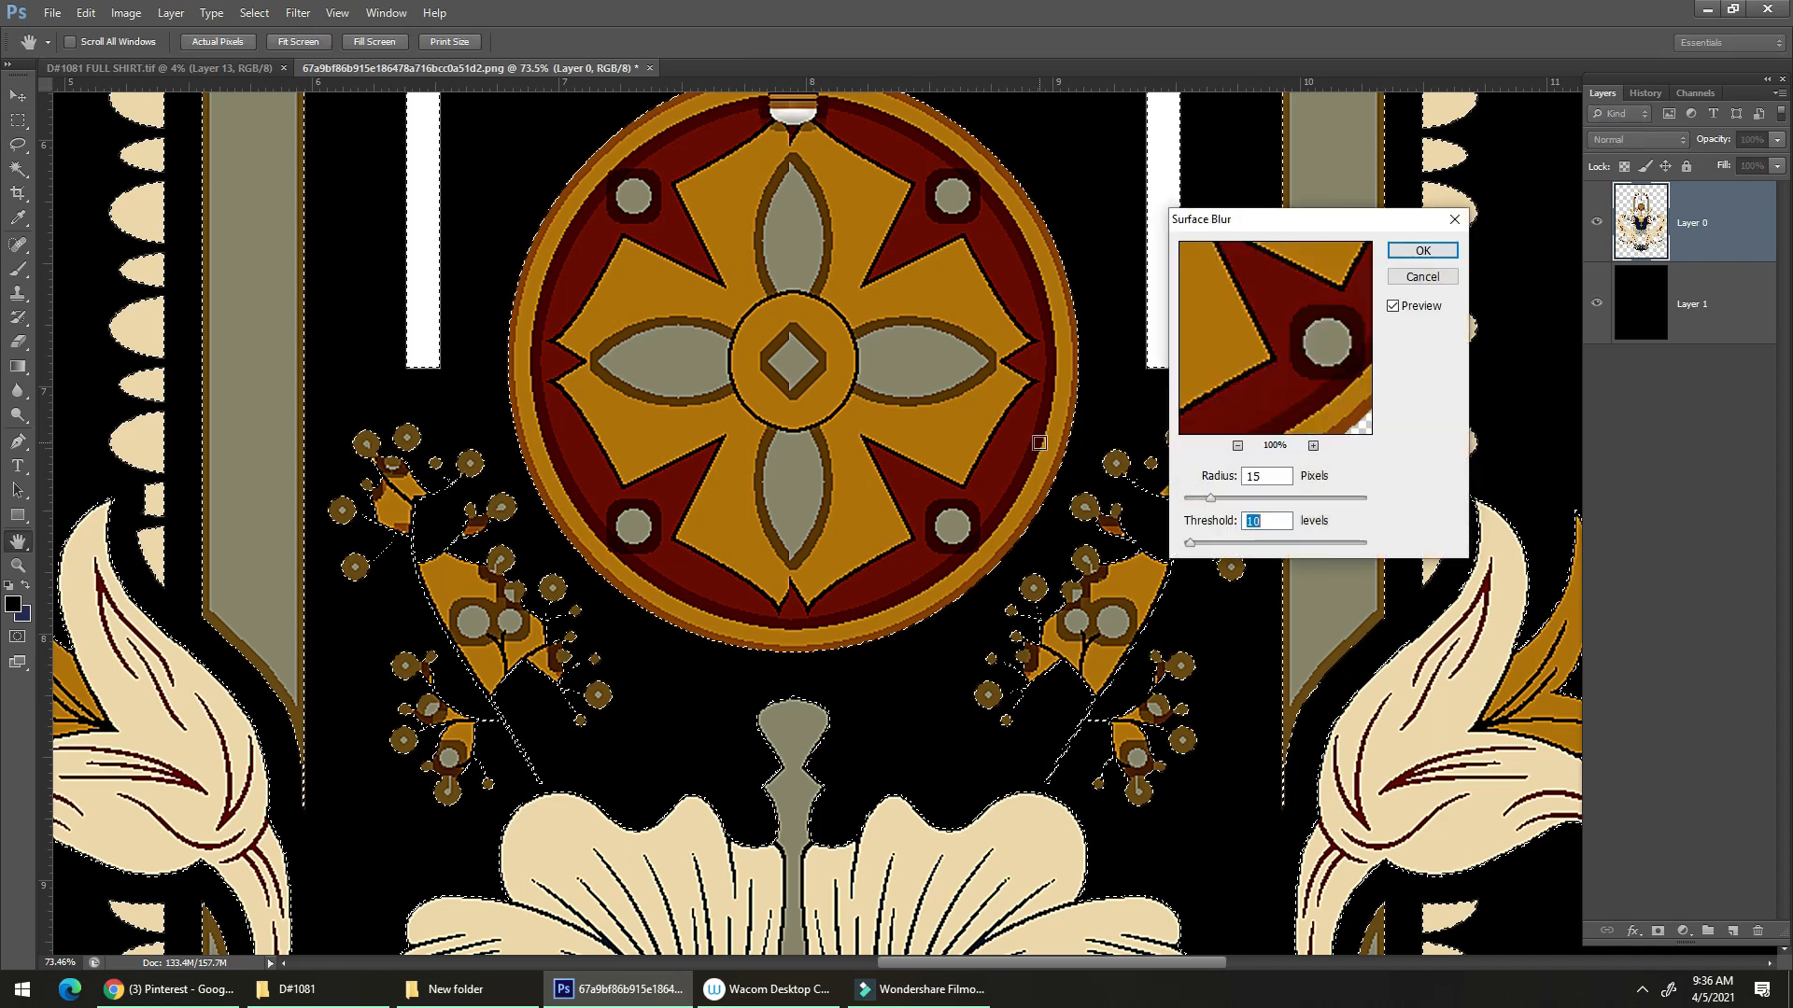
key(Return)
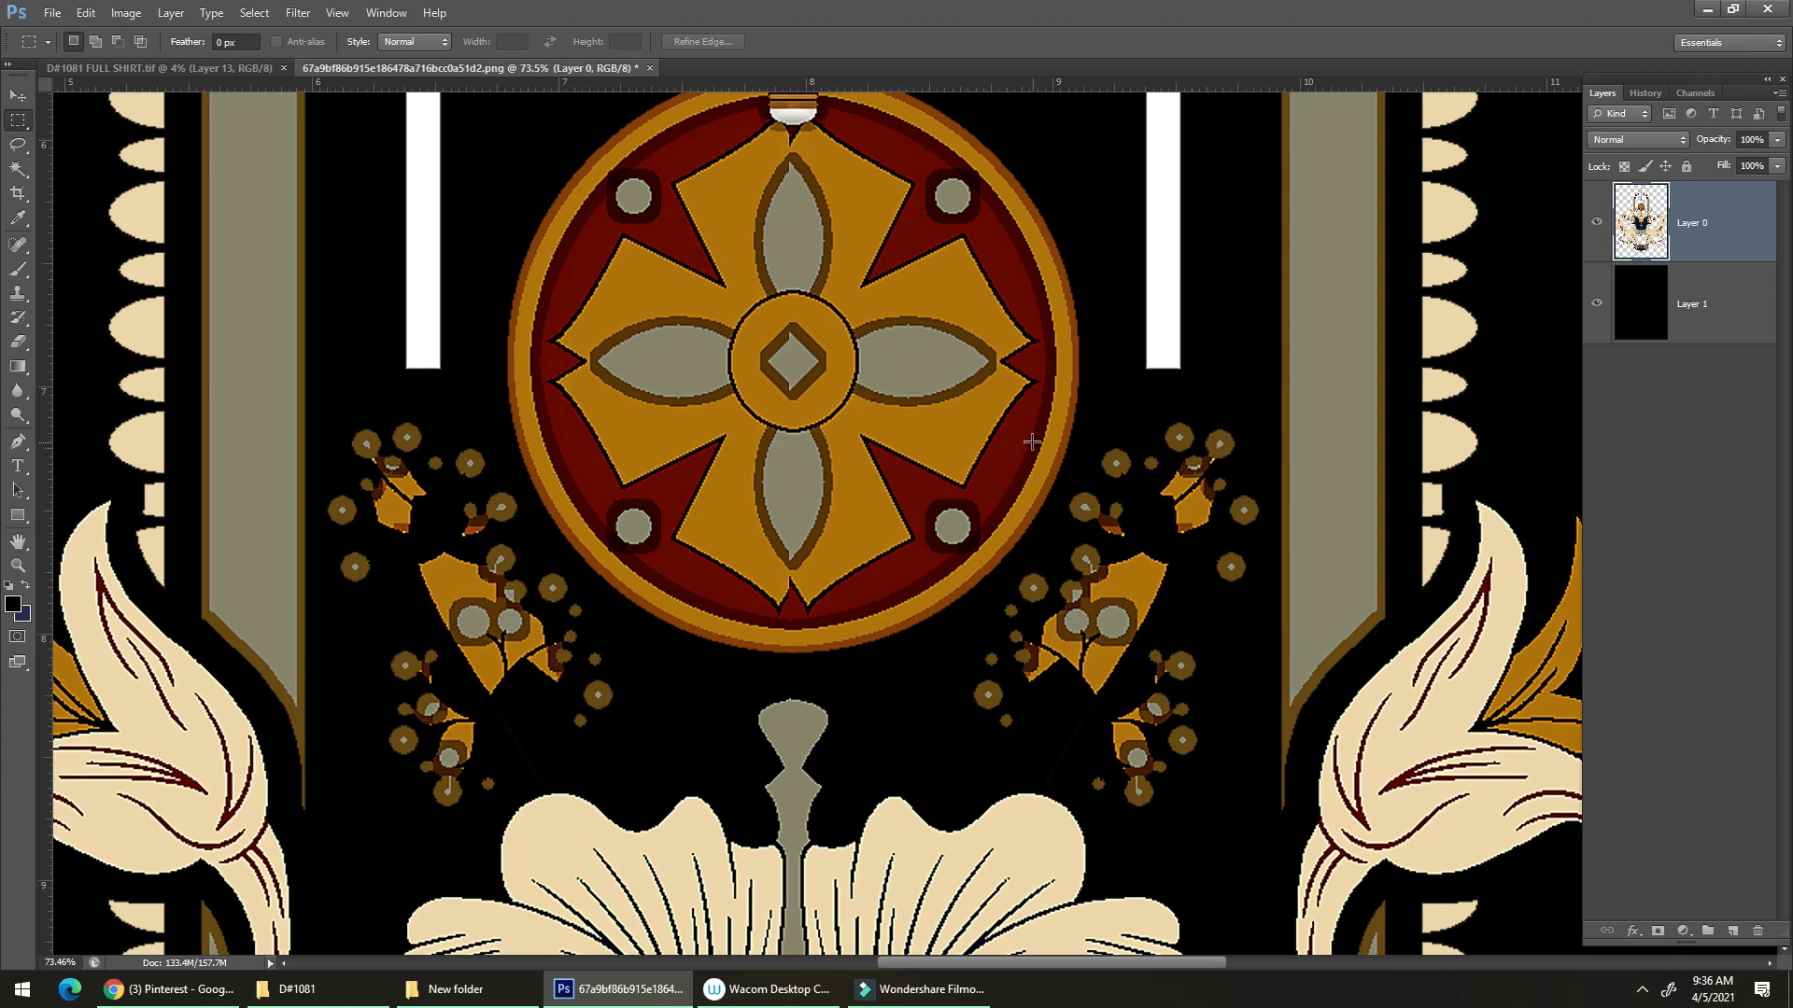
Compare the filtered motif with its original opened state in the history, ending on the filtered version.
key(ctrl+0)
click(1747, 308)
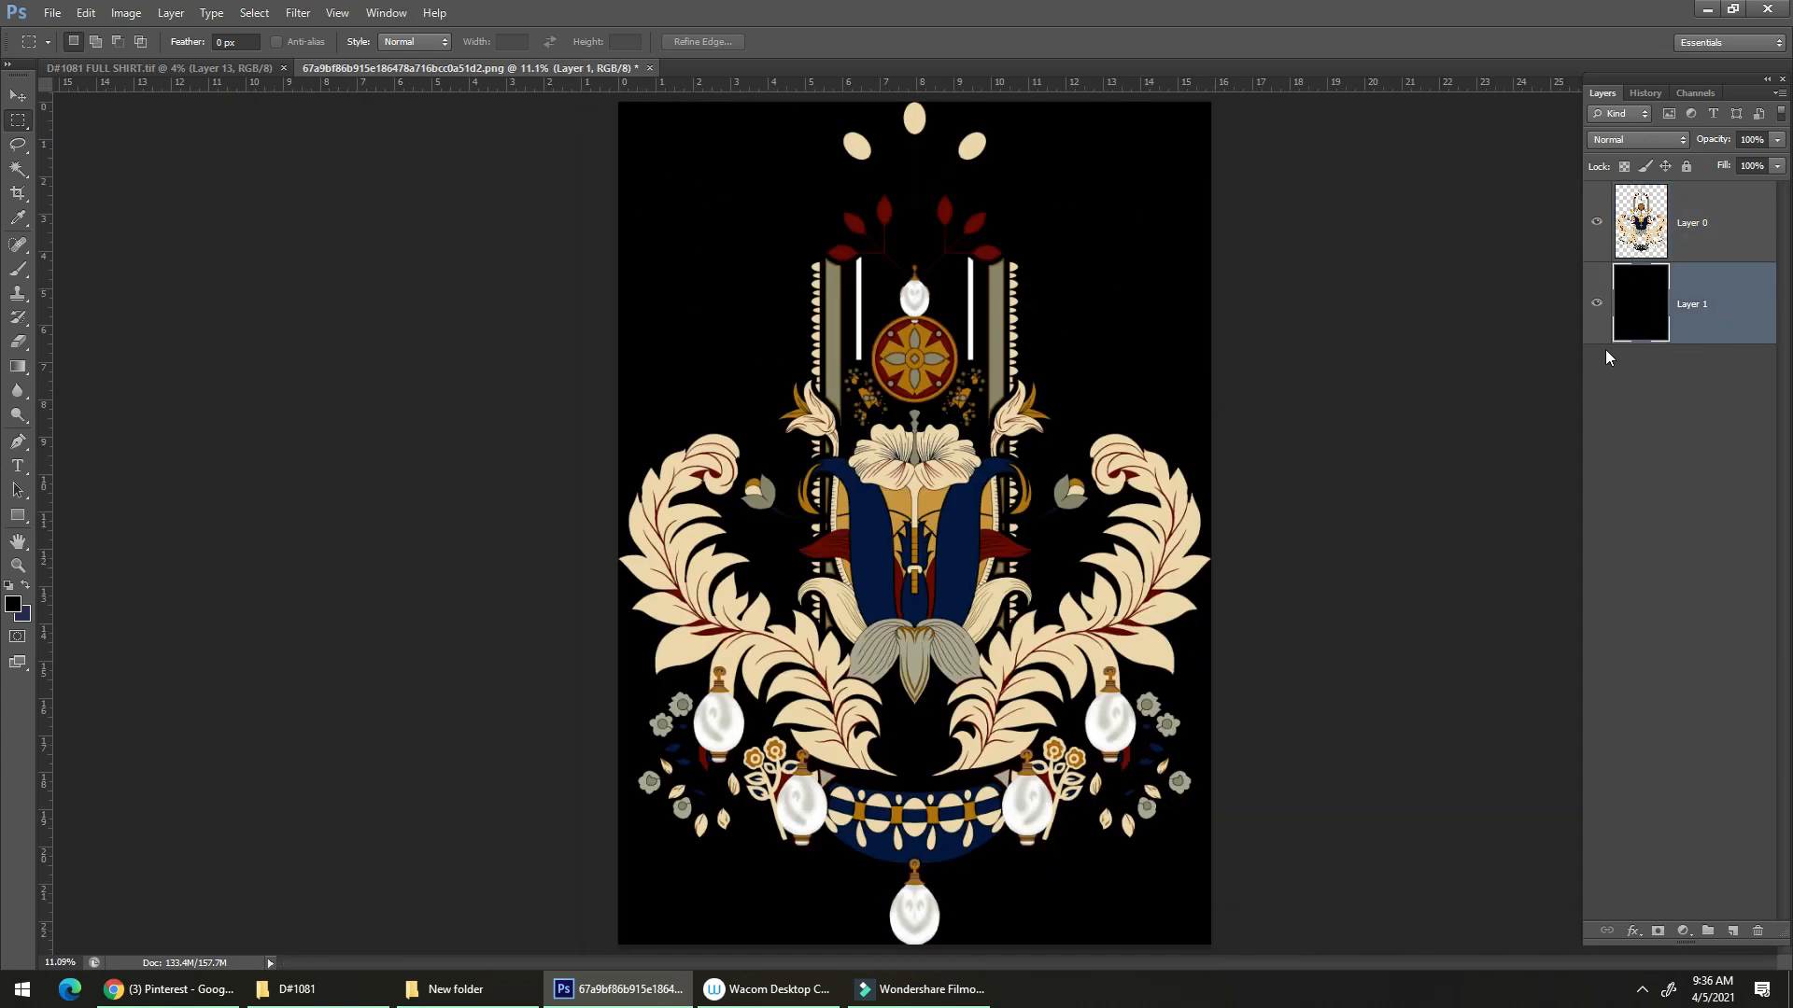
click(1645, 93)
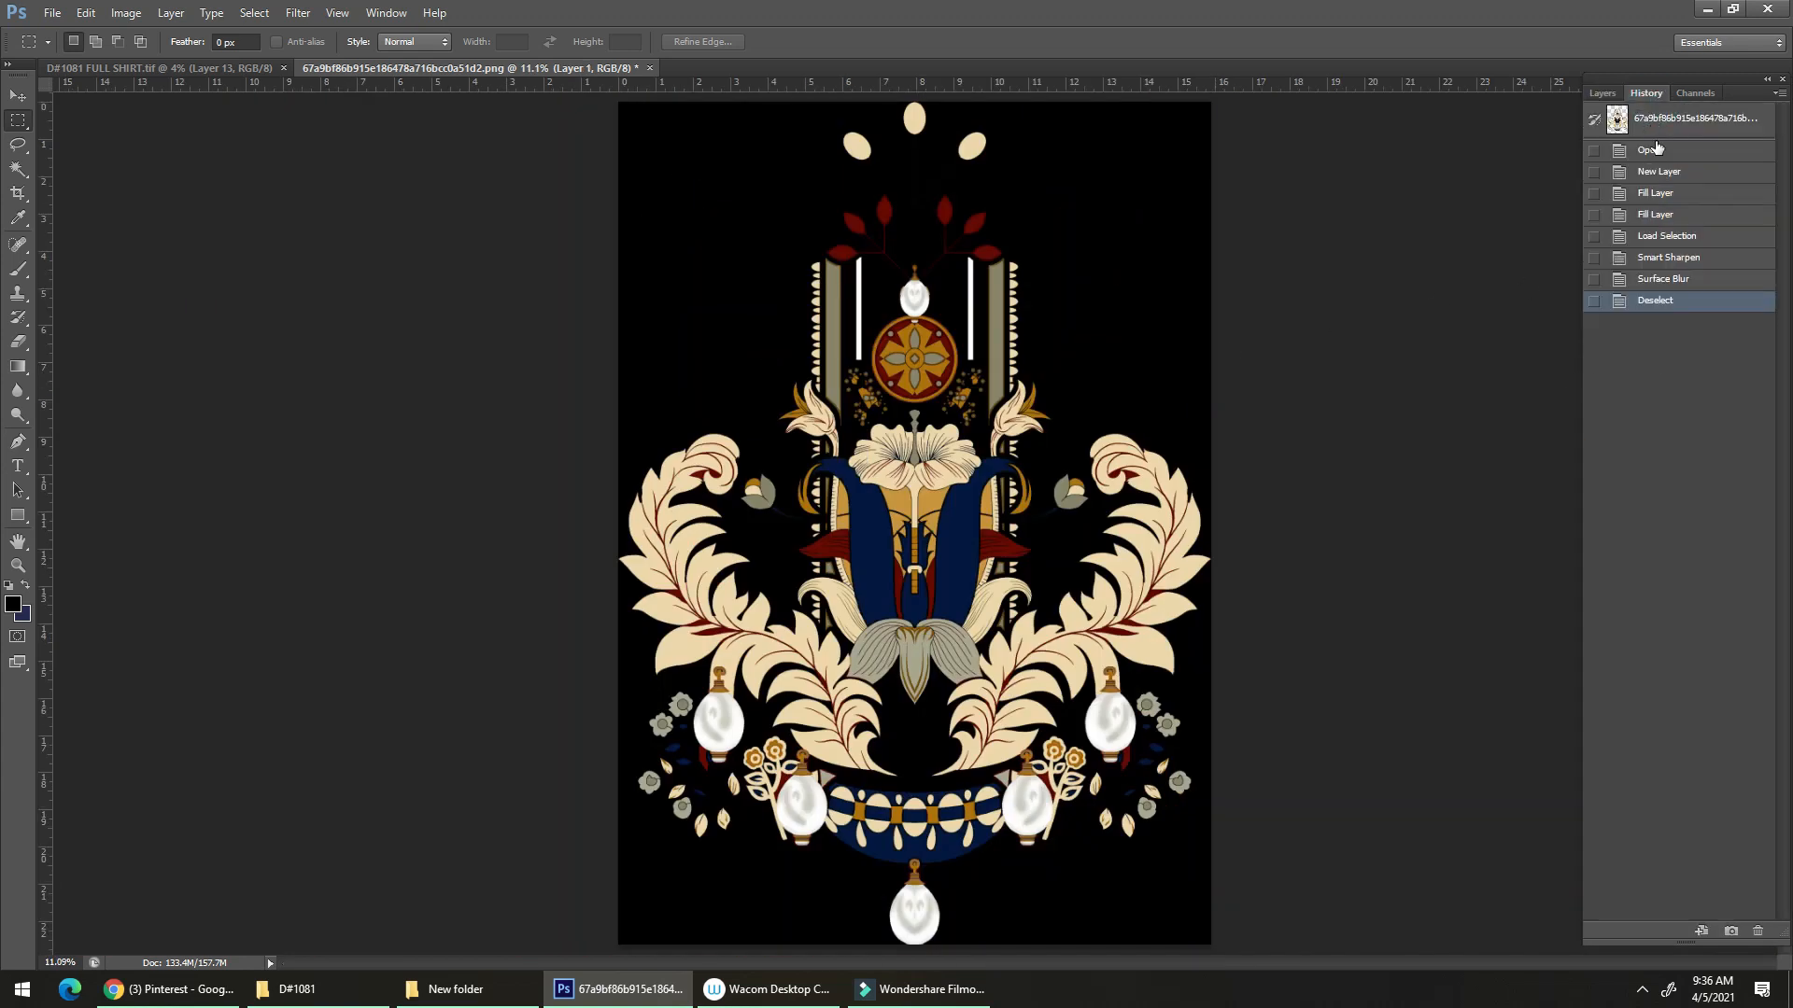
click(1648, 120)
scroll(953, 644, up, 5)
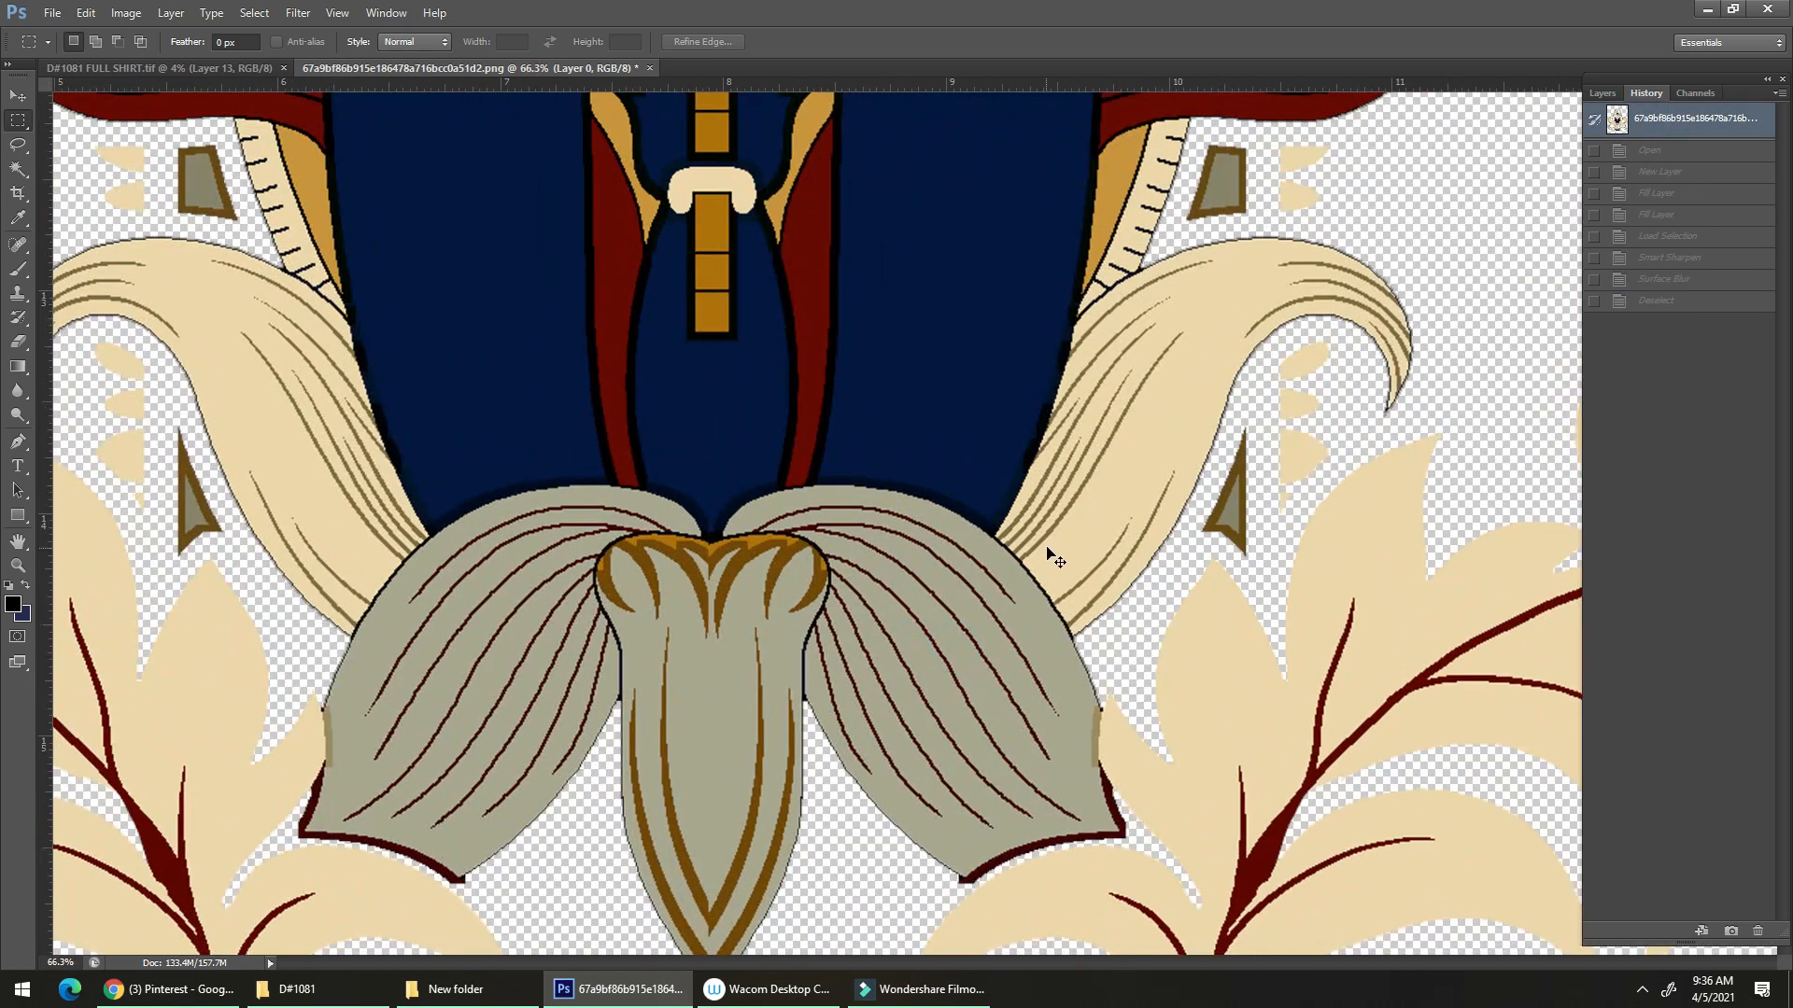
key(ctrl+z)
key(ctrl+z)
key(ctrl+z)
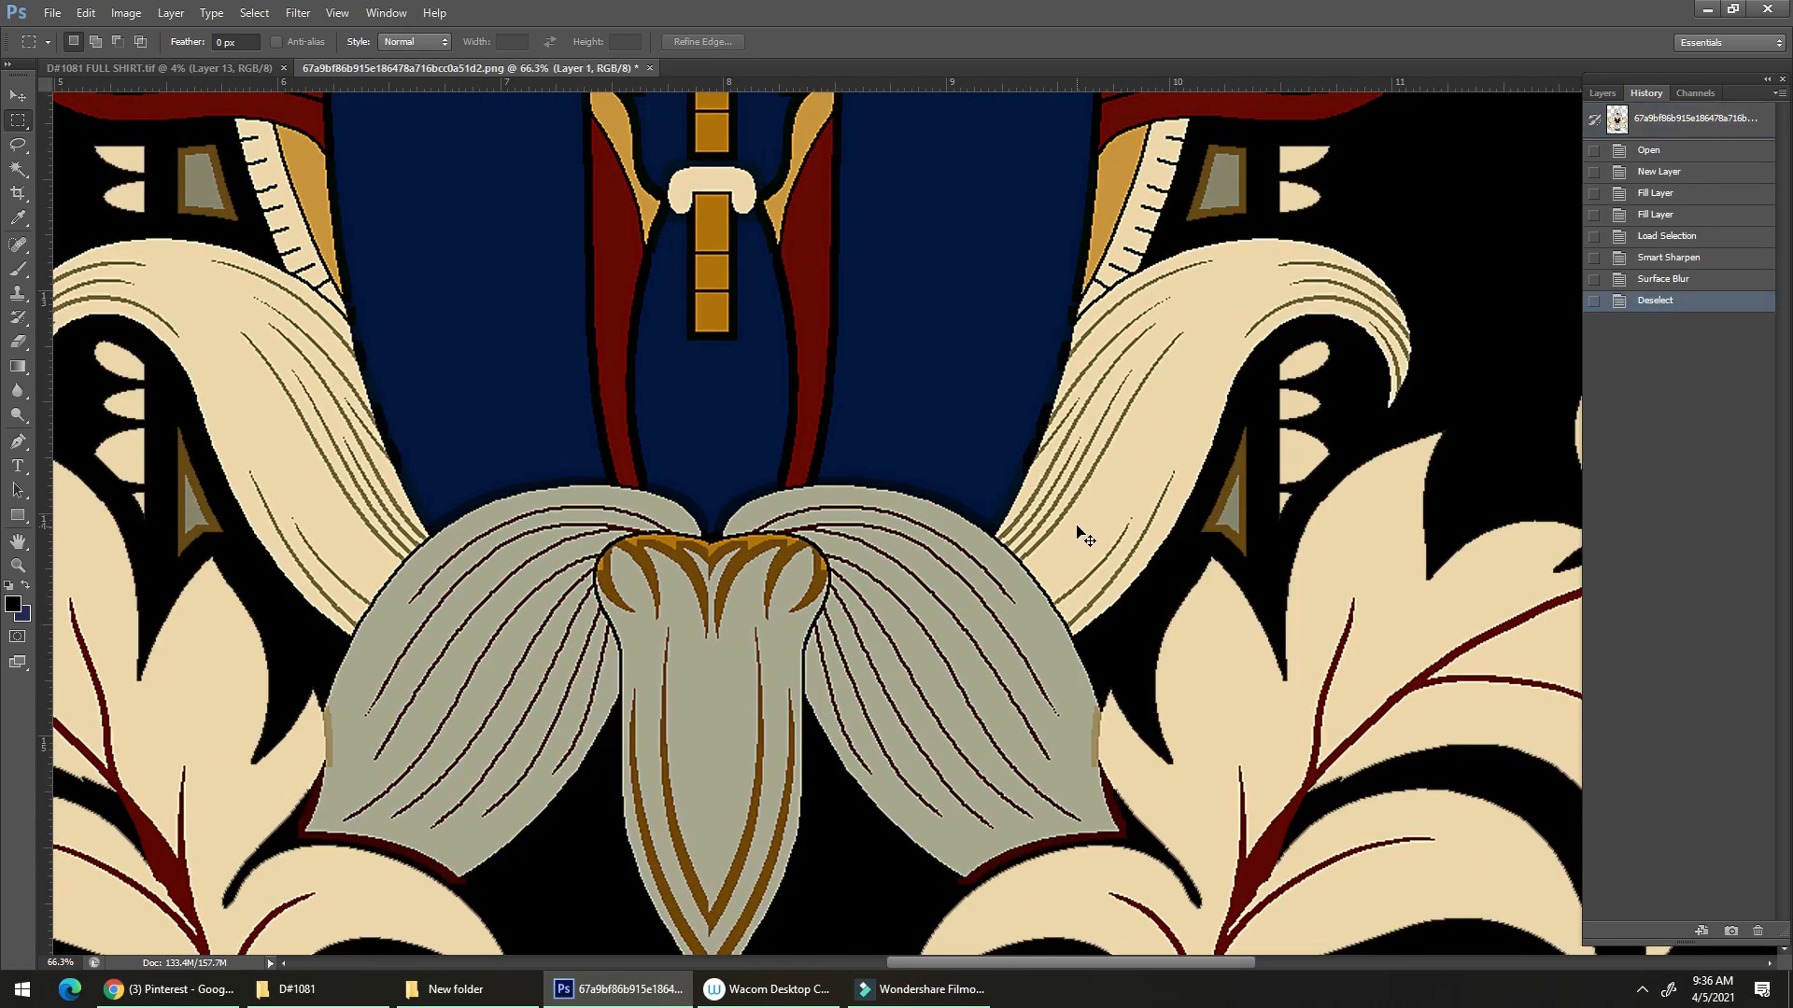
Delete the black background layer and save the motif PNG.
click(1602, 94)
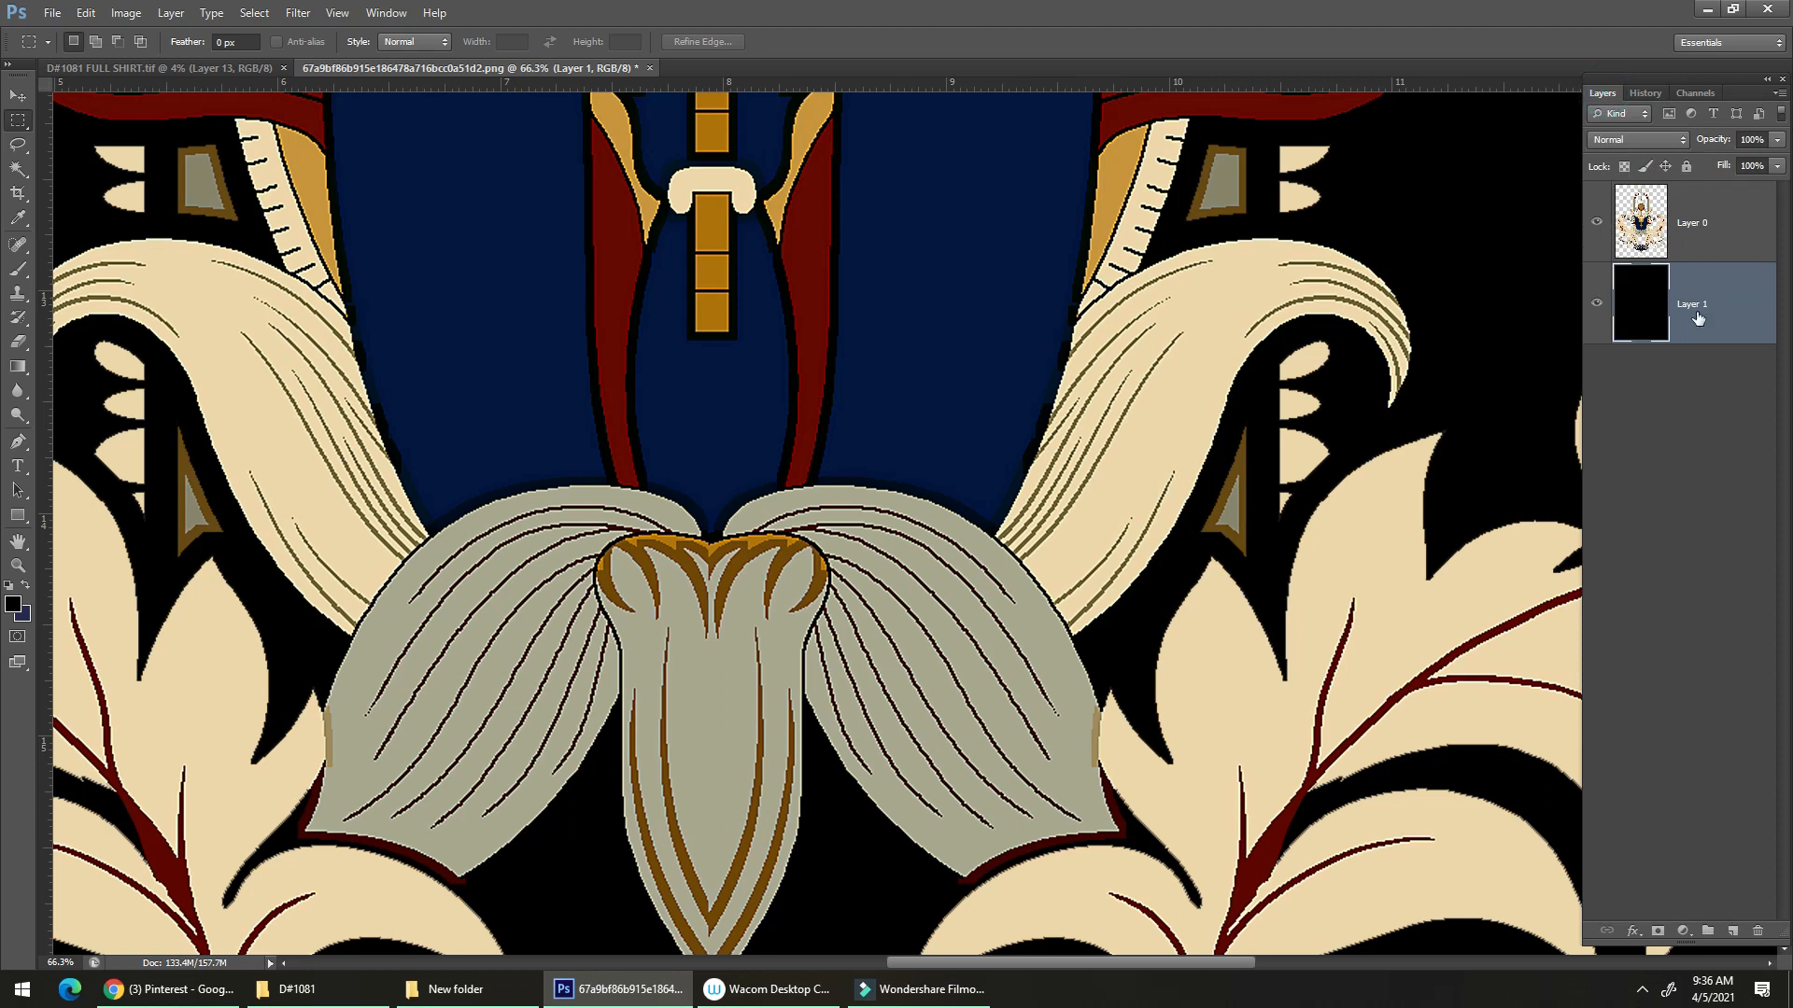
key(Delete)
key(ctrl+s)
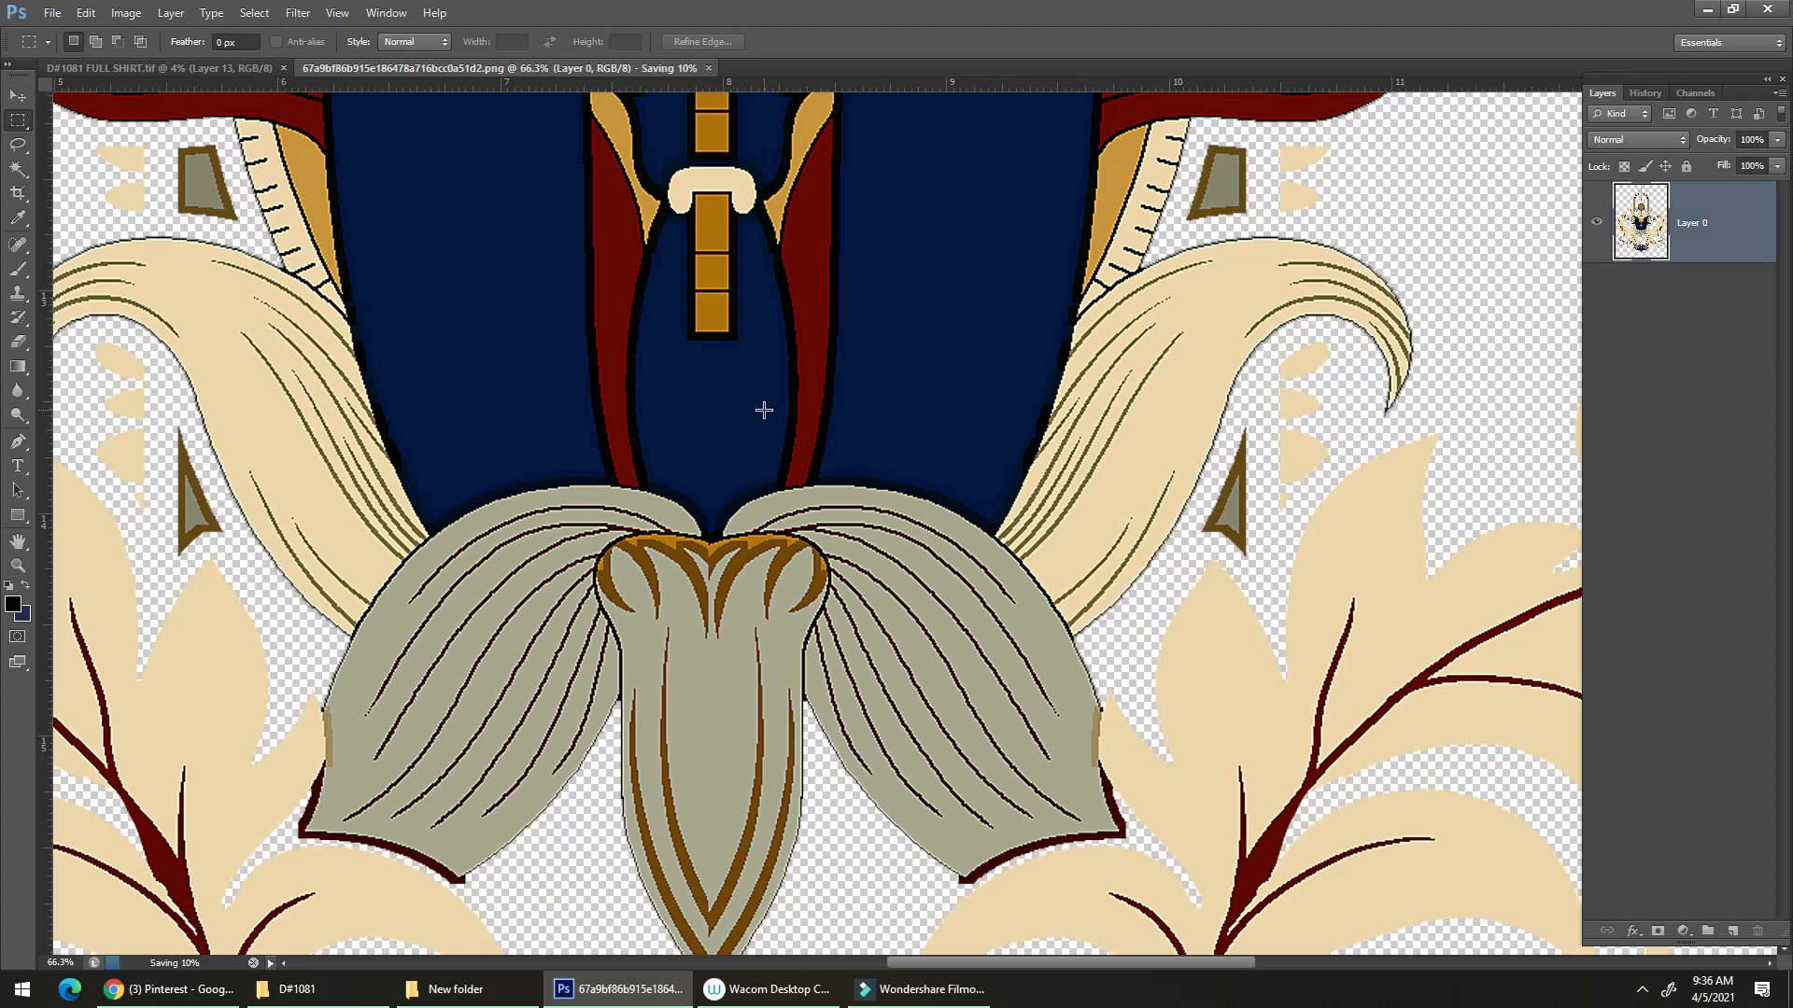
Copy the motif into D#1081 FULL SHIRT.tif and centre it on the vertical middle guide, between the two horizontal guide pairs.
key(ctrl+0)
drag(822, 444, 132, 84)
drag(235, 106, 980, 509)
scroll(980, 509, up, 6)
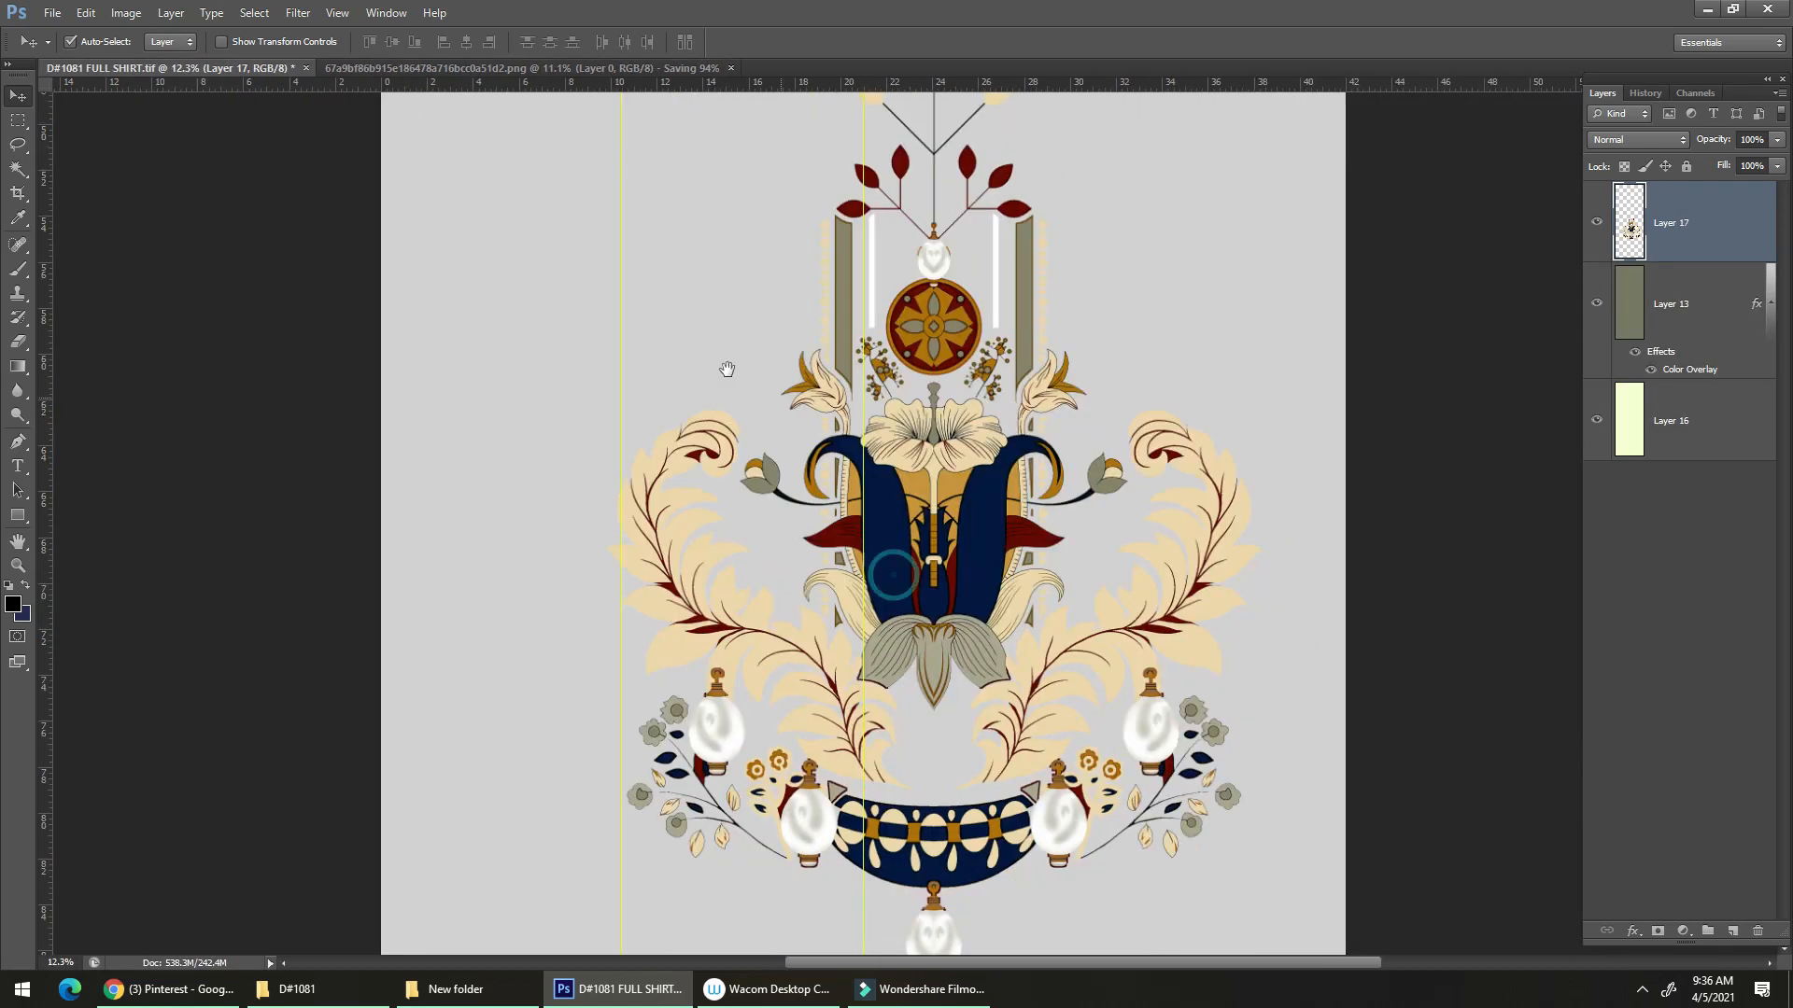
scroll(856, 516, down, 3)
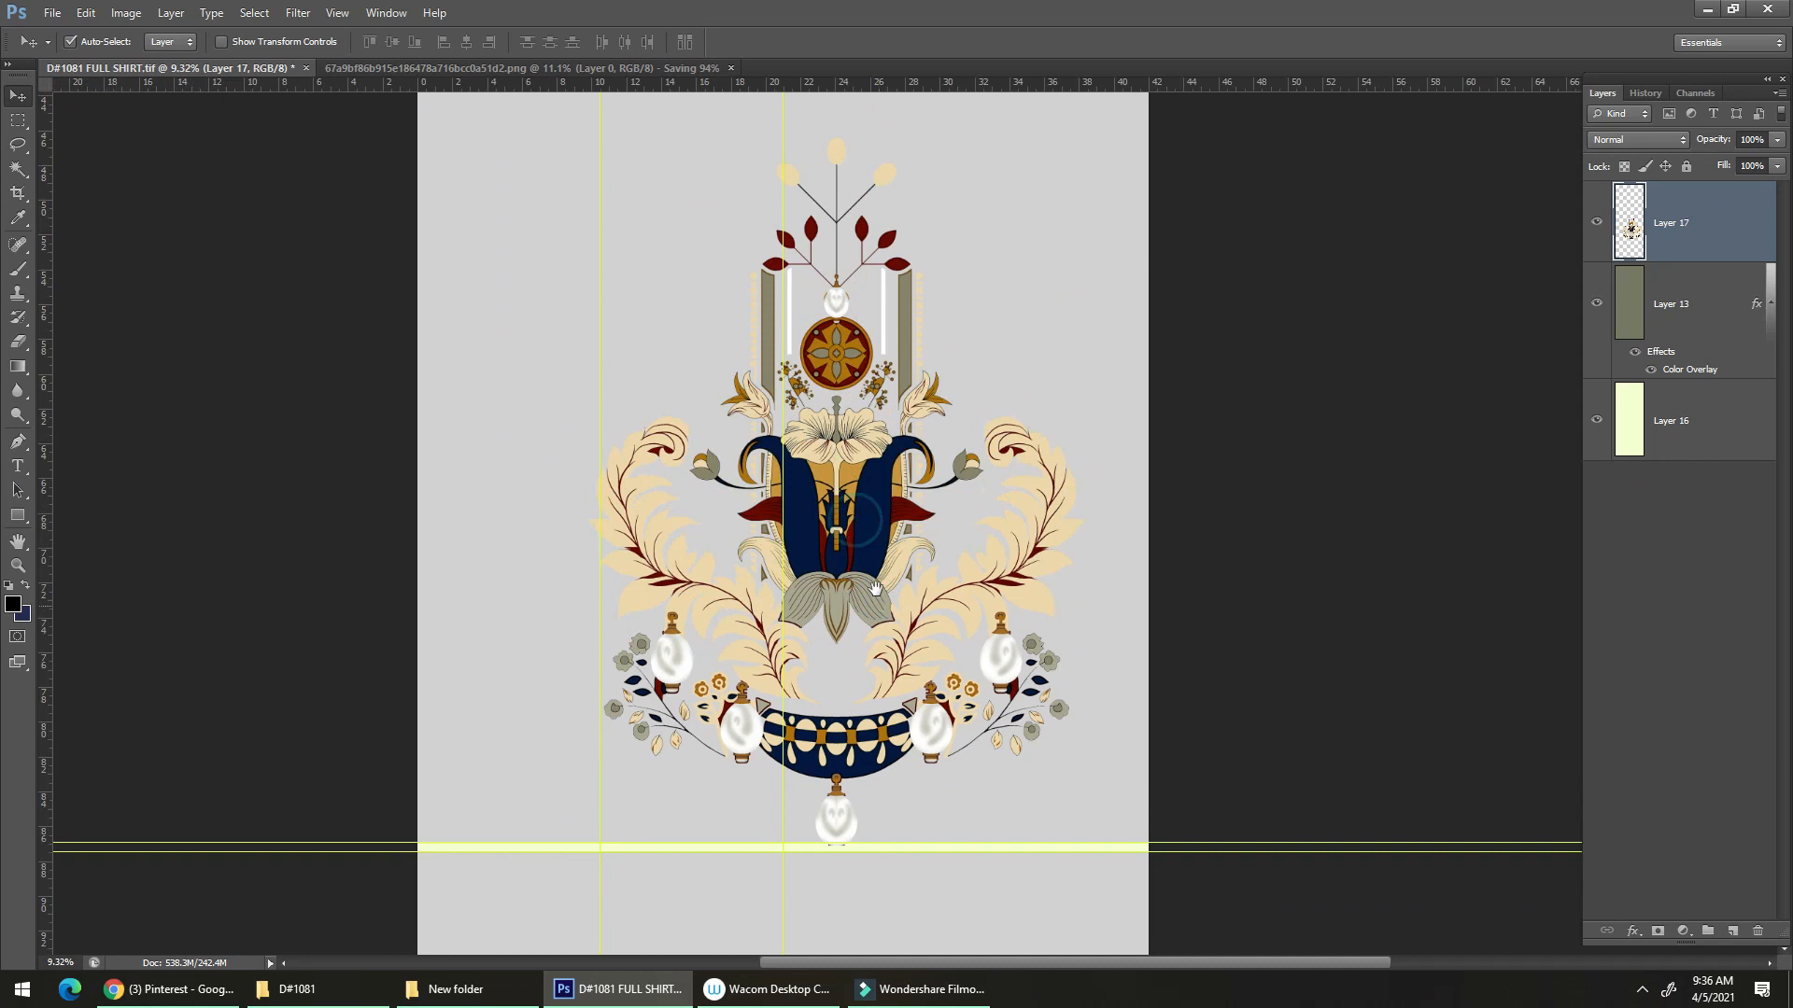
scroll(856, 516, down, 2)
drag(867, 565, 836, 528)
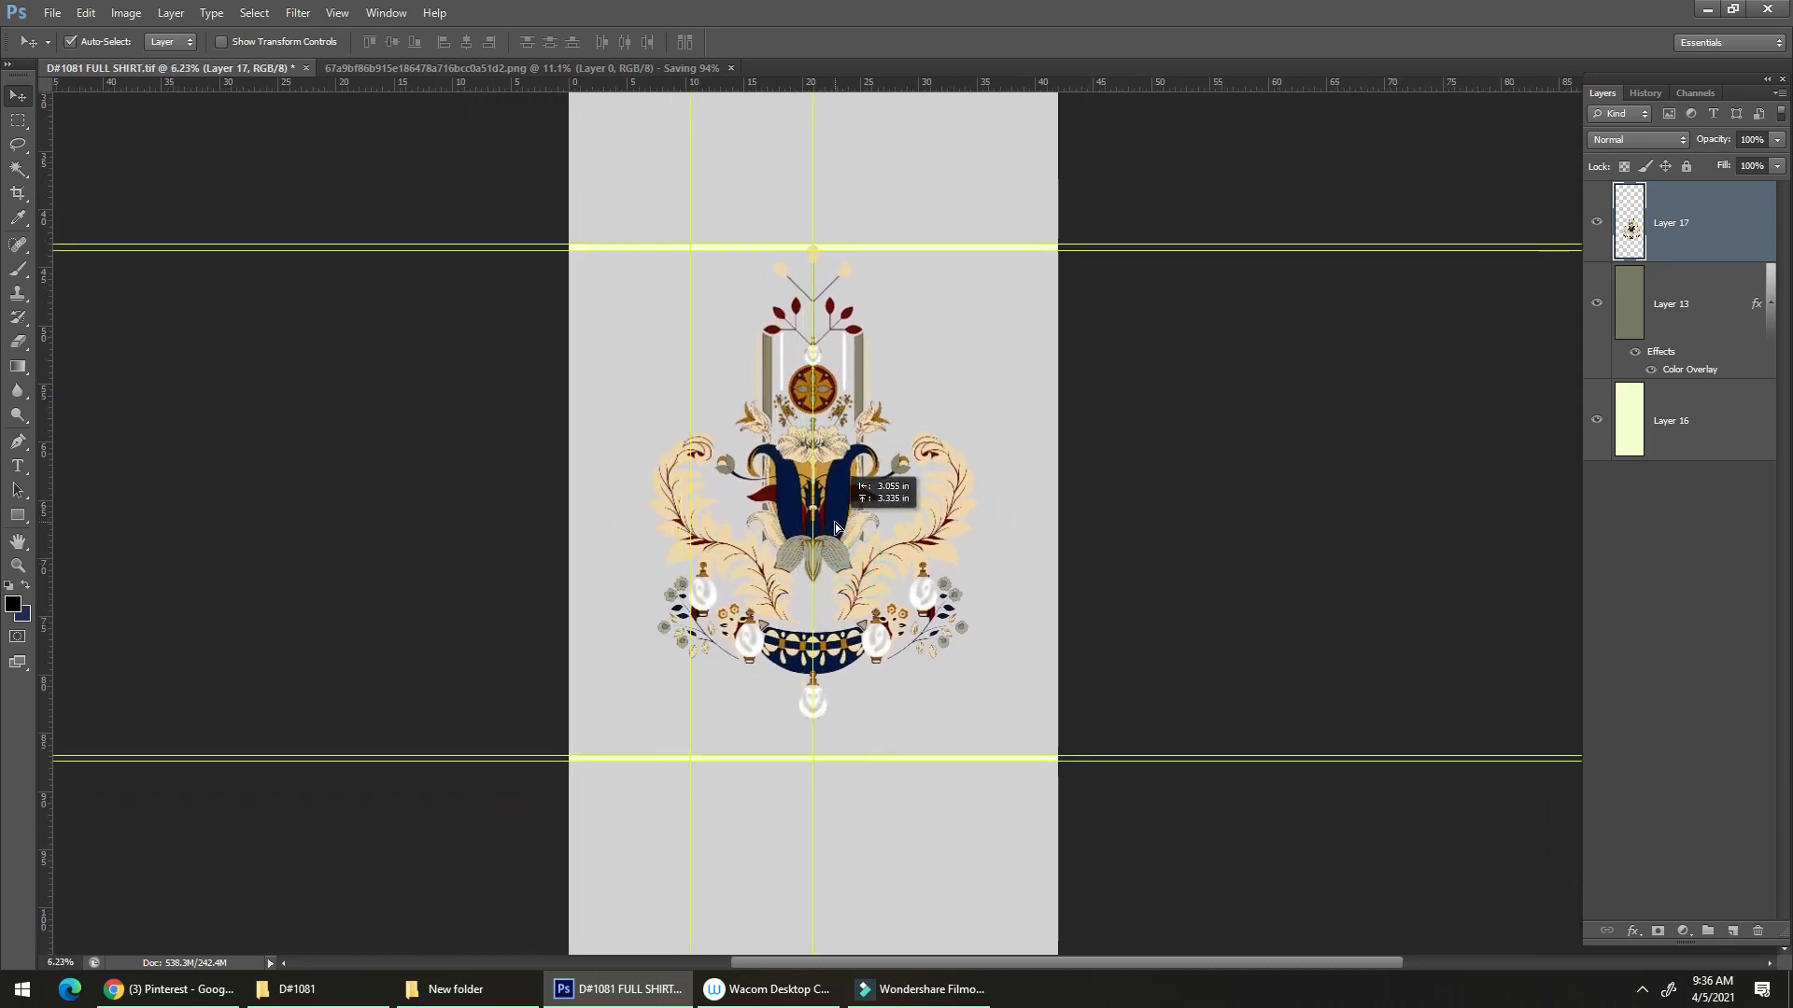
Scale the floral motif down proportionally about its centre, keeping it on the vertical middle guide.
key(ctrl+t)
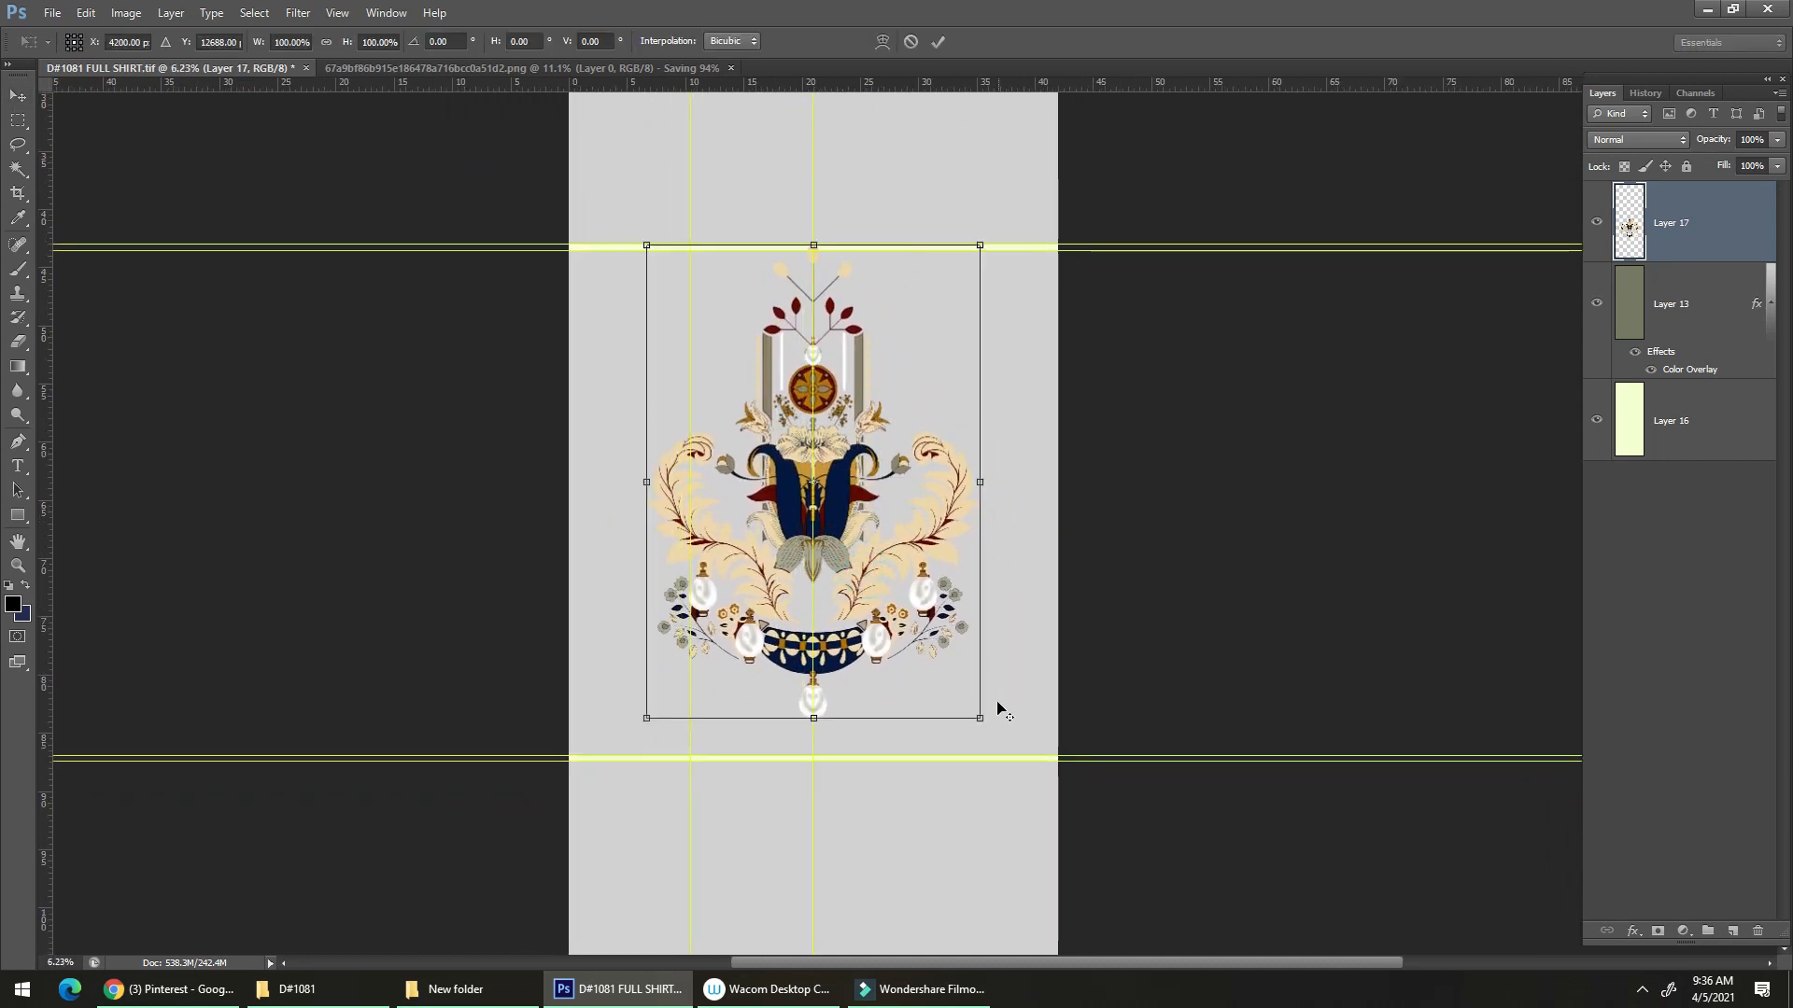
drag(982, 720, 915, 627)
click(857, 616)
double_click(822, 362)
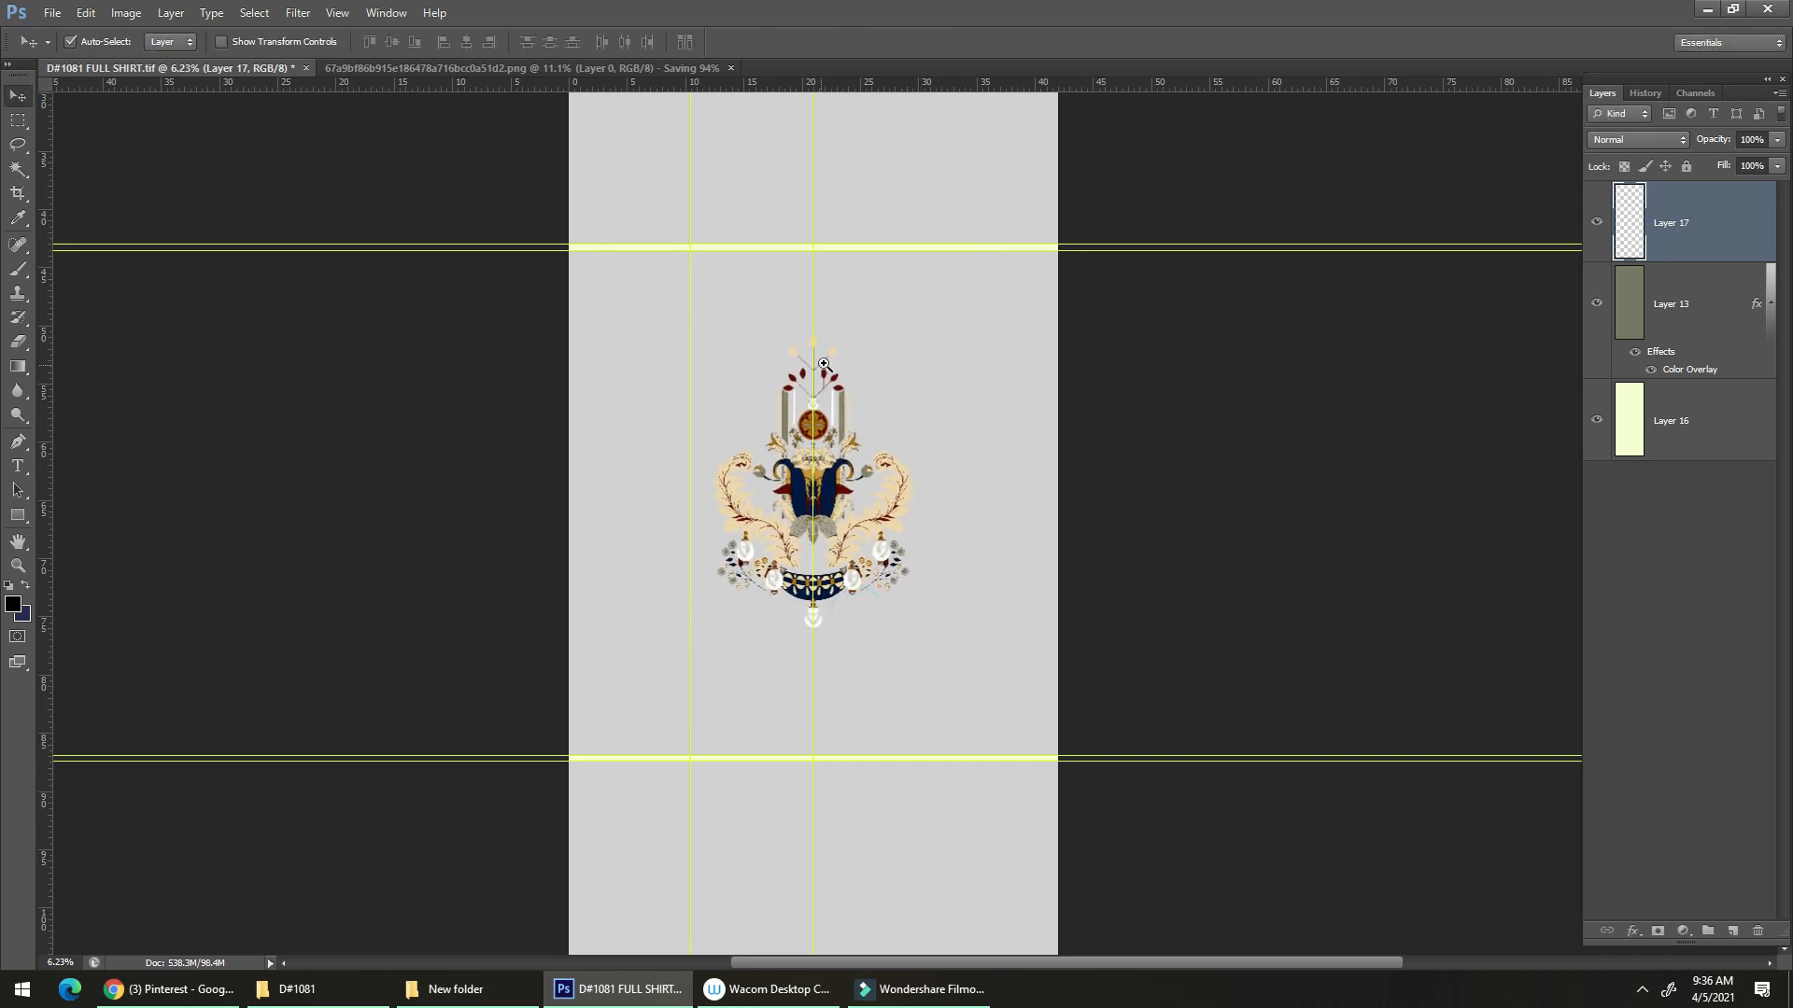
drag(832, 373, 896, 392)
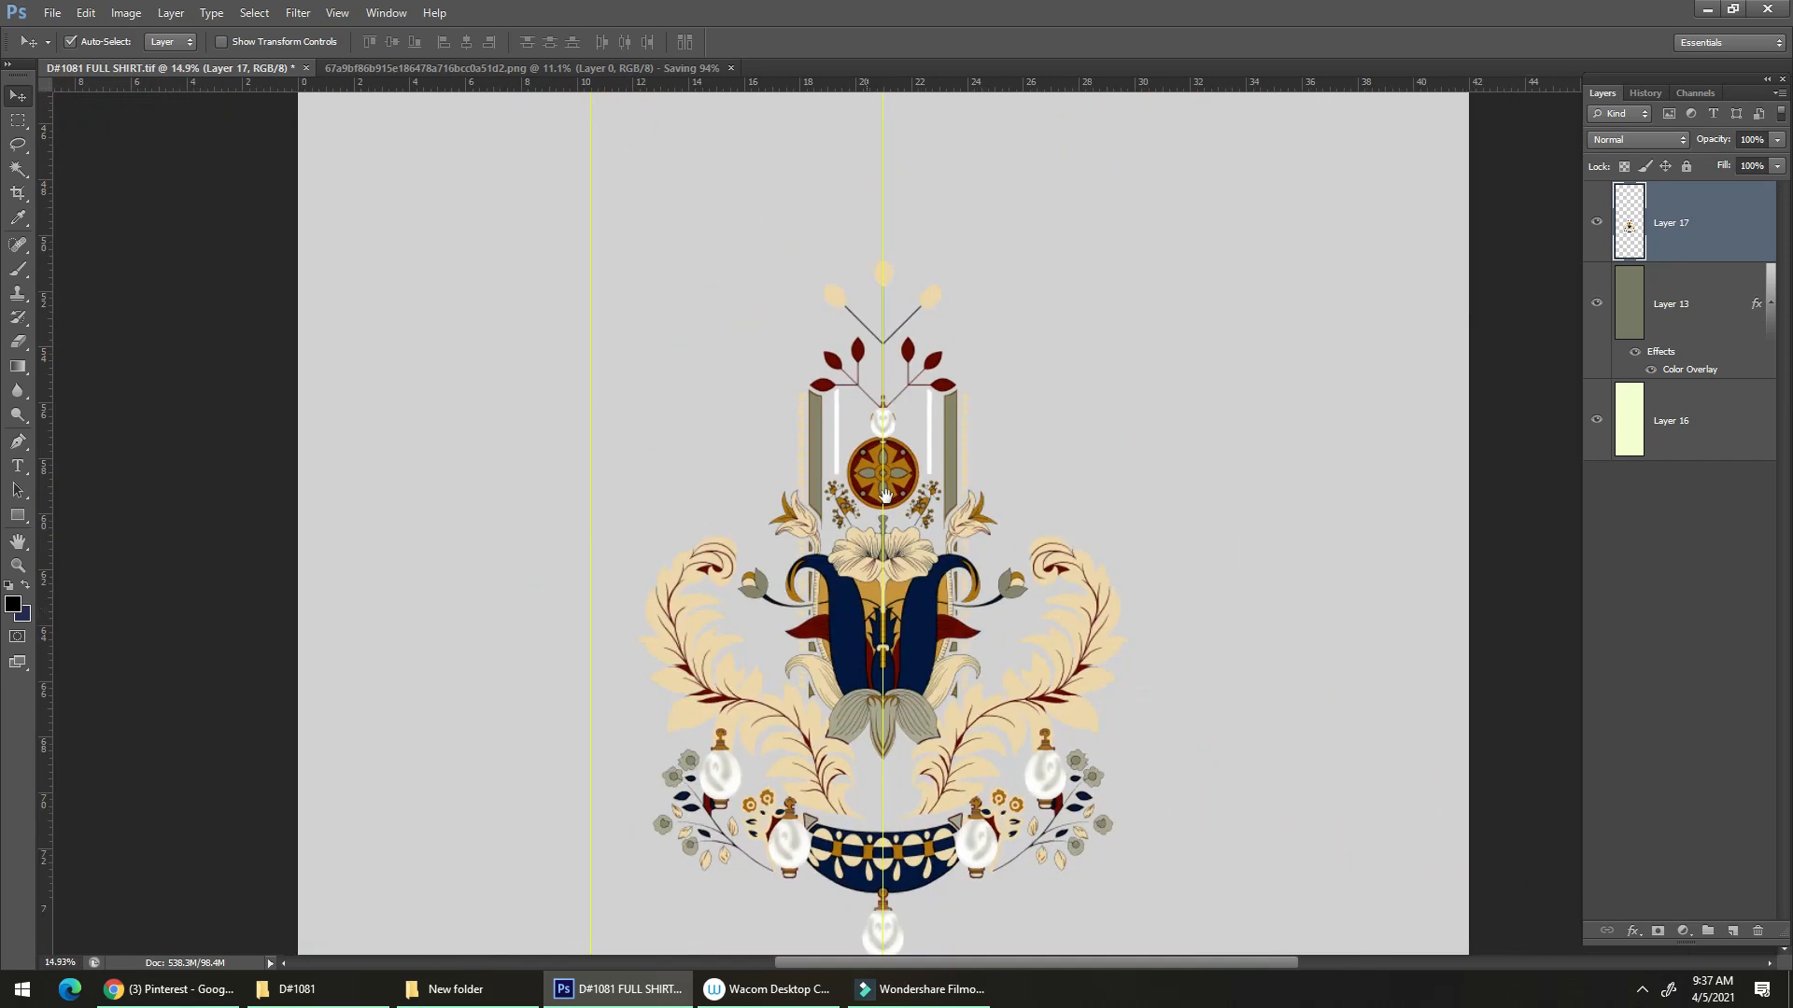
drag(878, 530, 825, 602)
Switch to File Explorer and open 71b3c9b080ef1ab2f020a113435e5224.png from New folder in Photoshop.
key(alt+Tab)
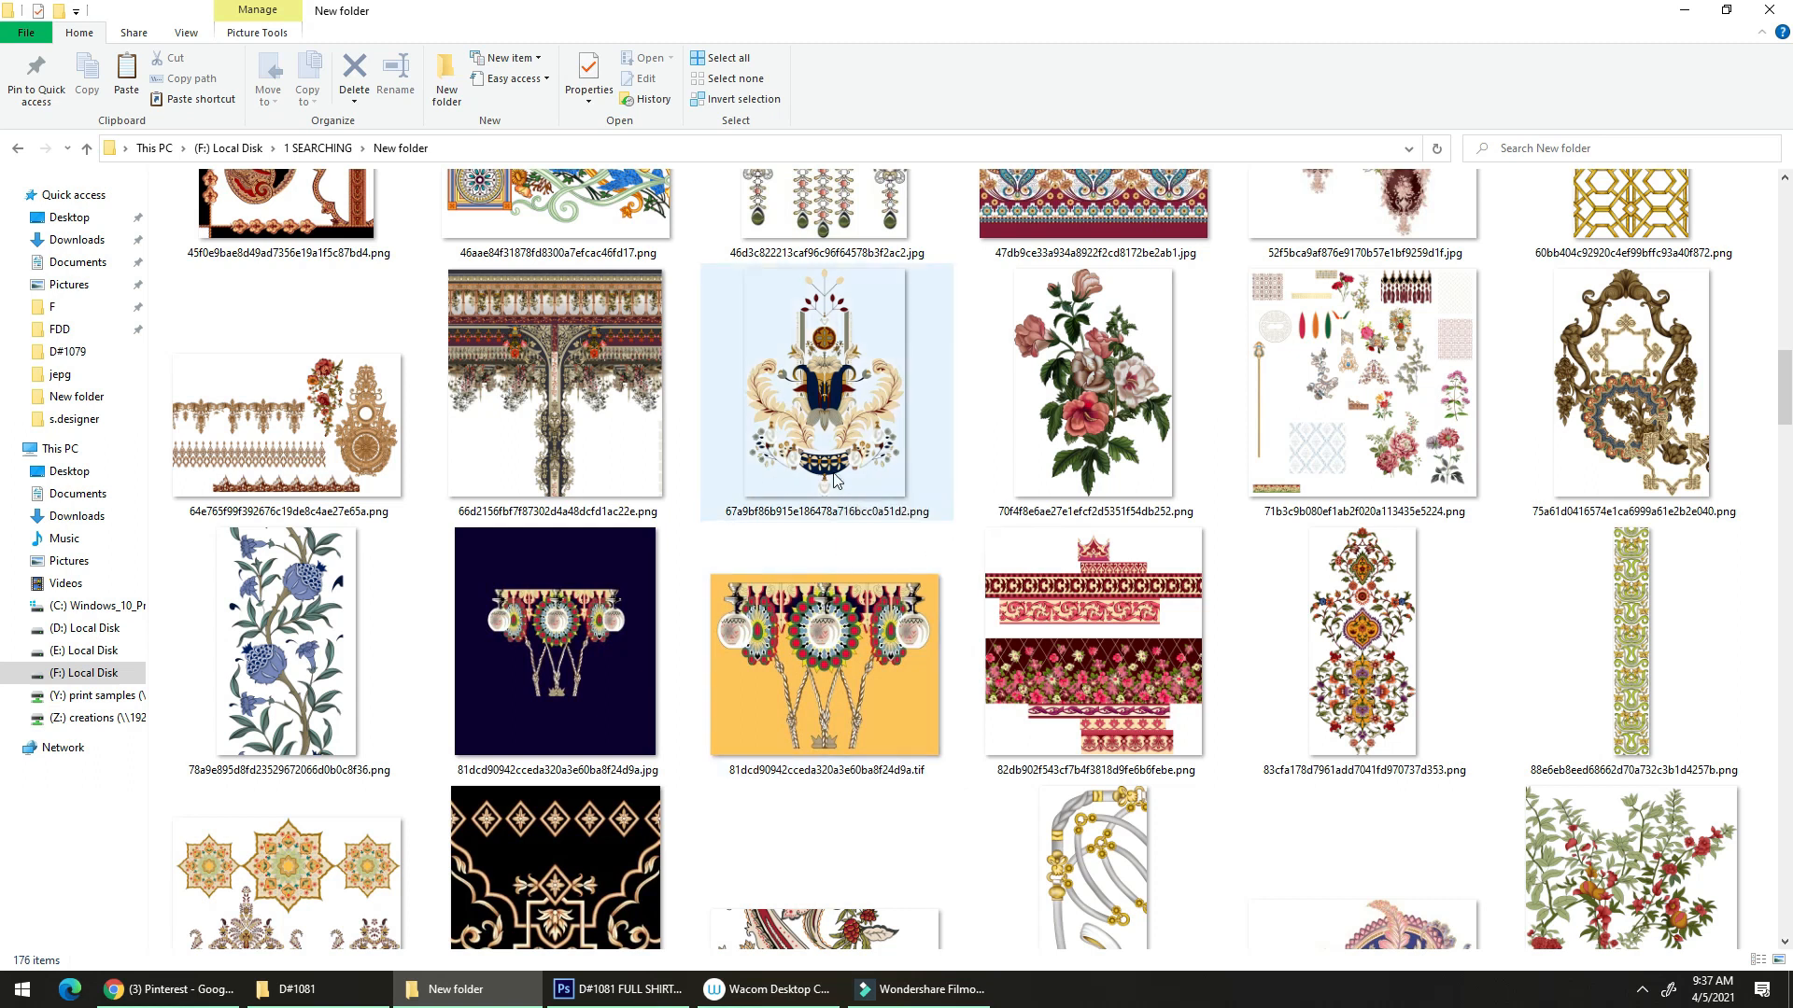
scroll(940, 551, up, 1)
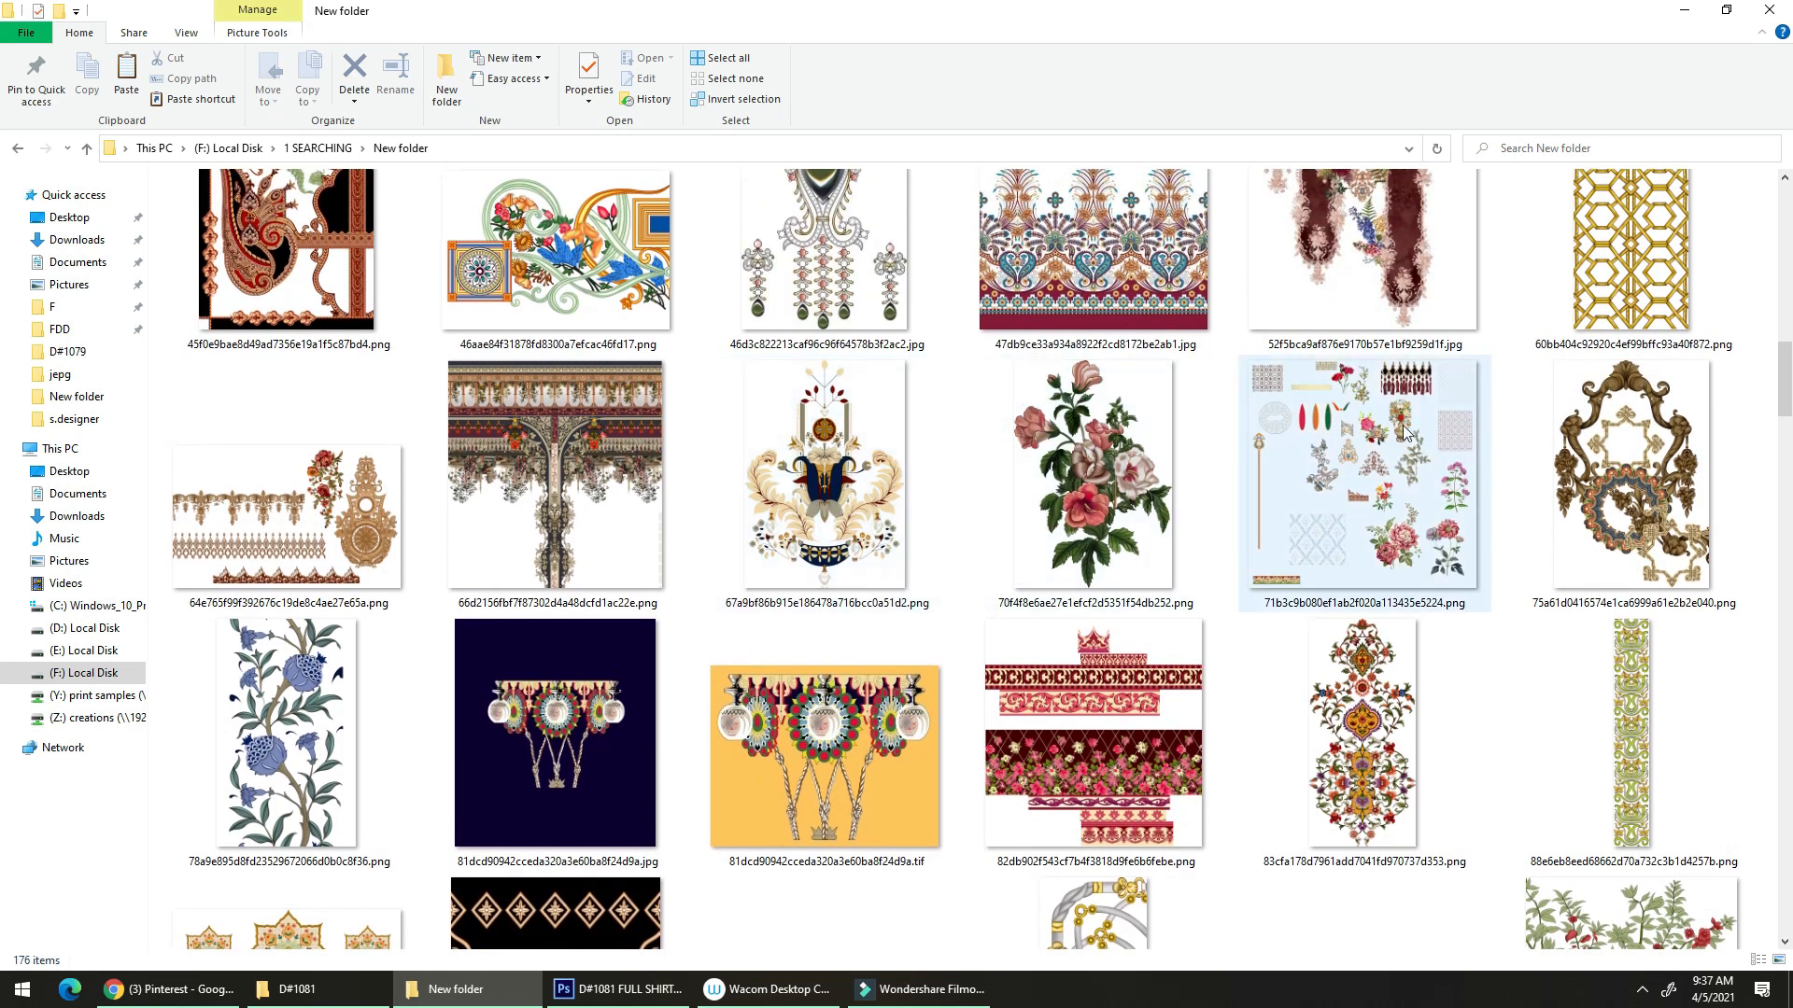
click(1394, 506)
key(alt+Tab)
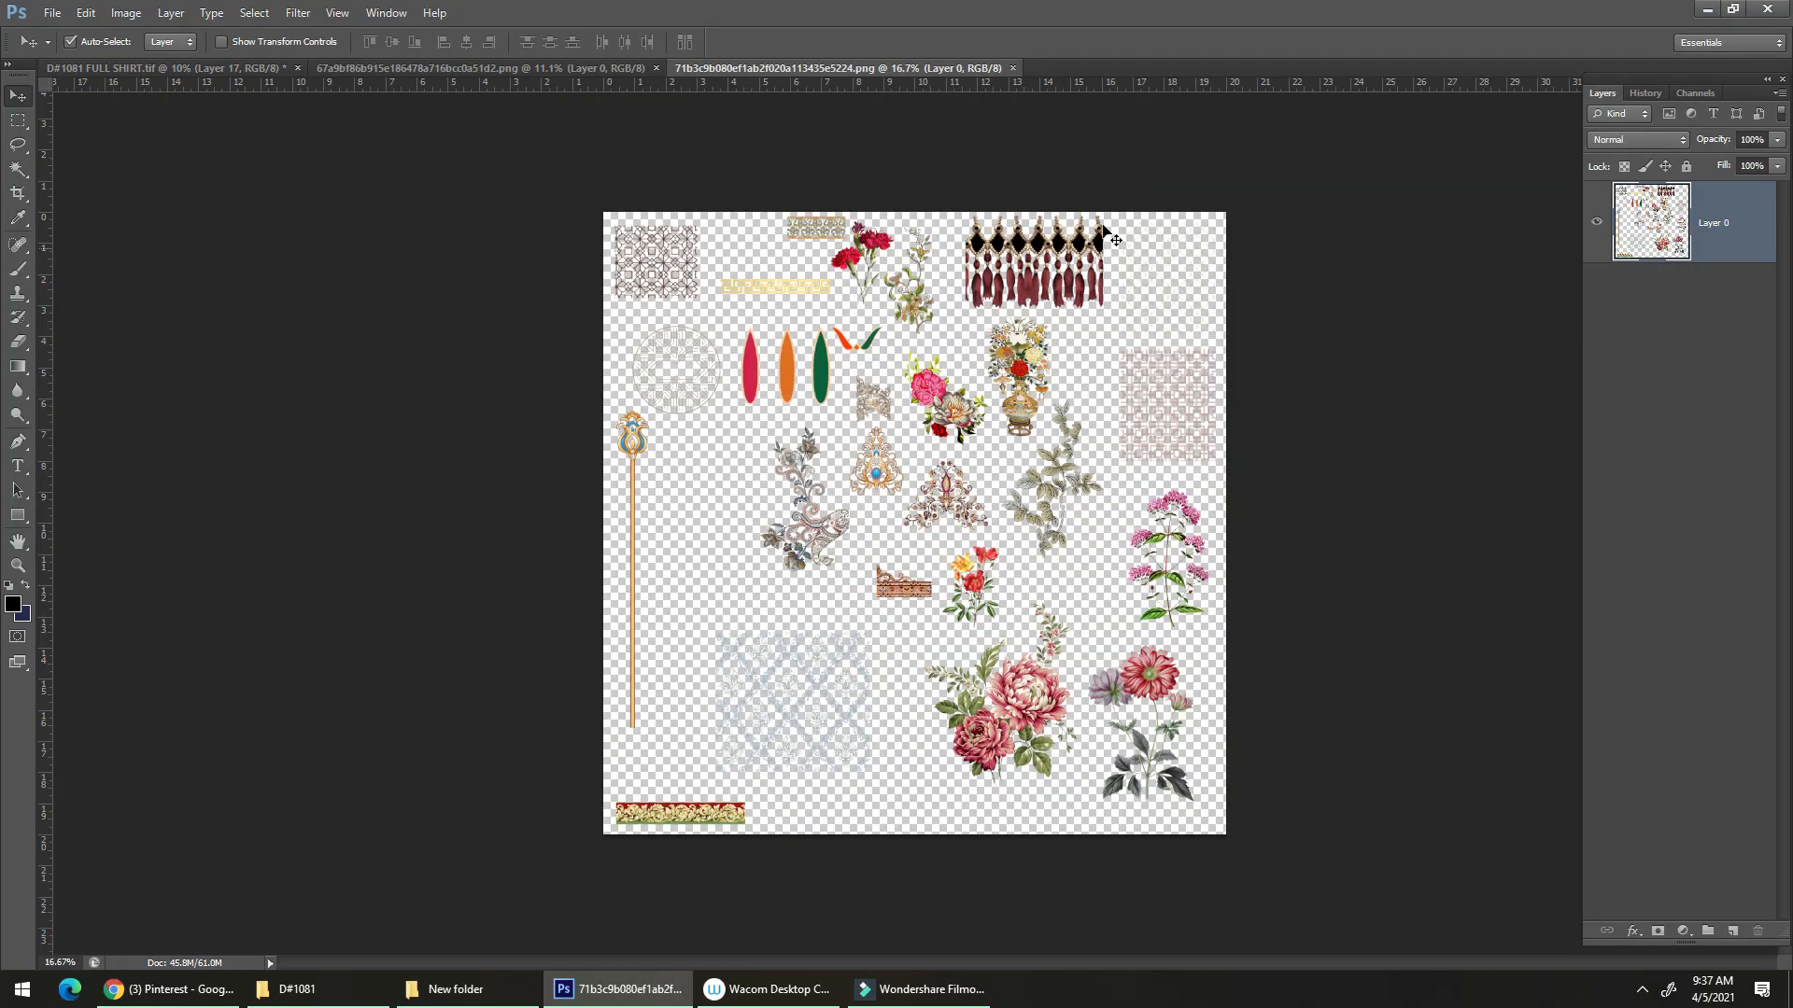
Copy the beaded tassel border with a rectangular selection and paste it into D#1081 FULL SHIRT.tif.
ctrl+click(1064, 211)
drag(1082, 378, 971, 424)
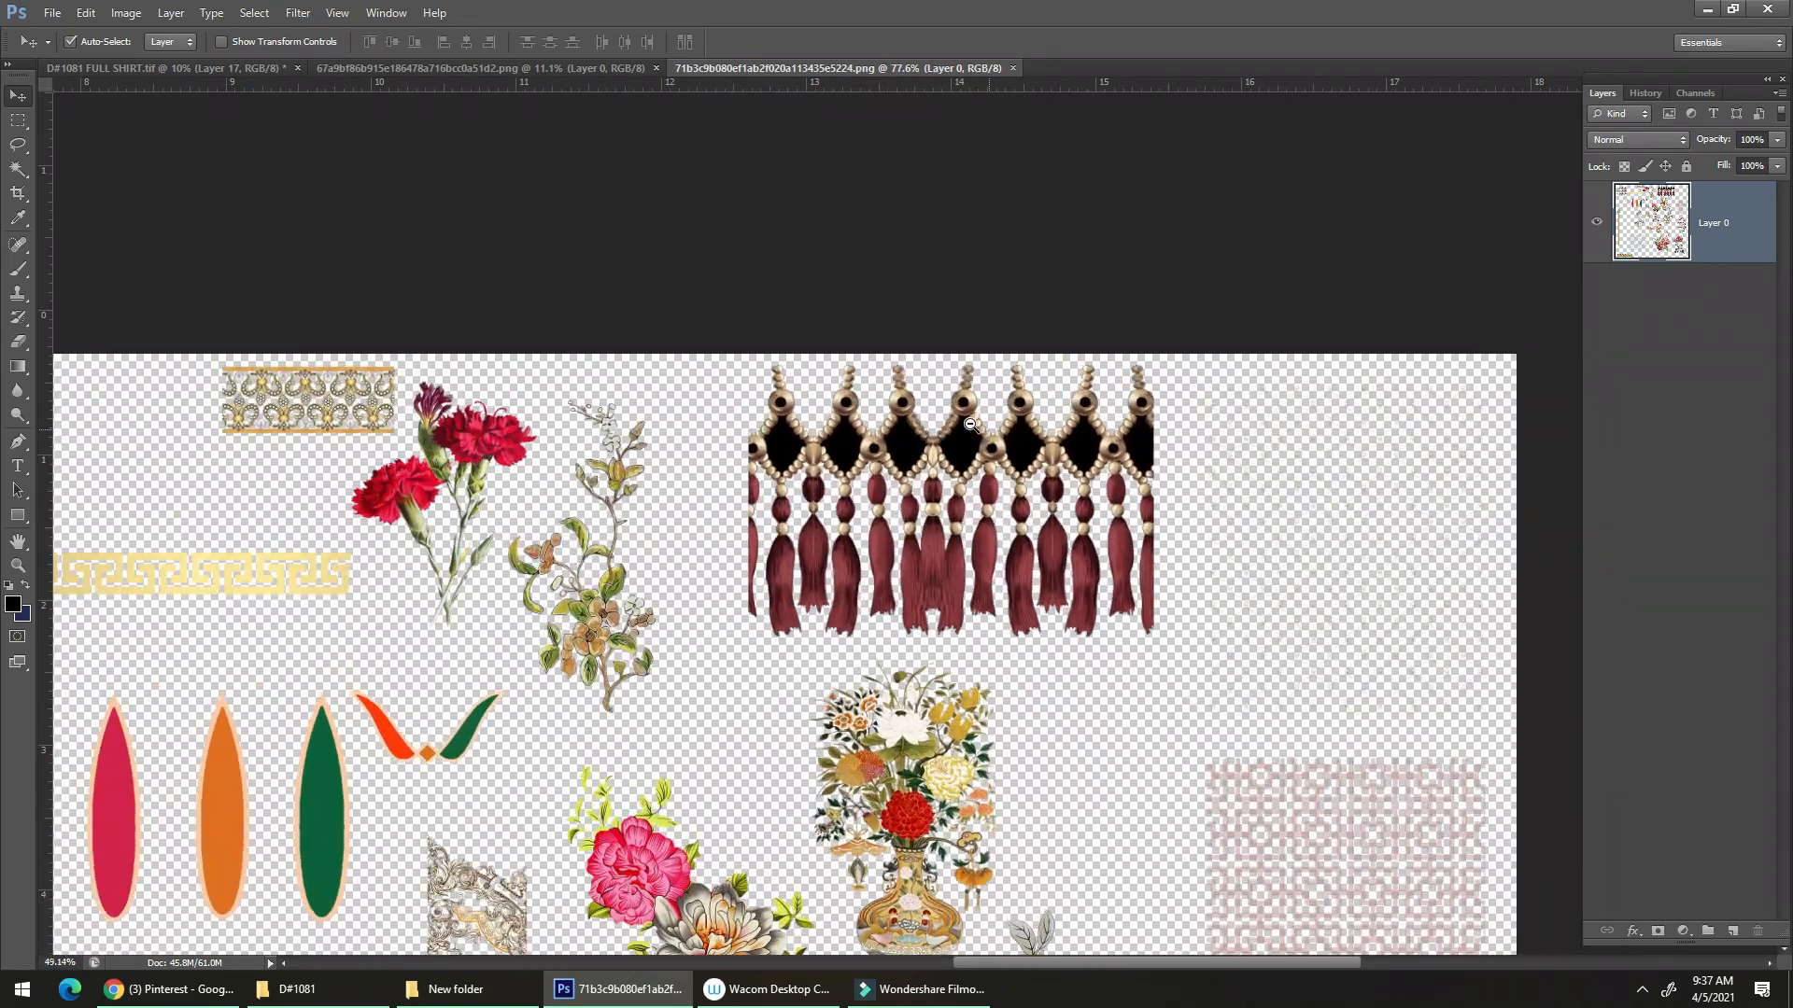
key(m)
drag(705, 354, 1203, 652)
key(ctrl+c)
key(ctrl+Tab)
key(ctrl+v)
Move the tassel piece down to the lower pair of horizontal guides, with its right edge on the vertical middle guide.
scroll(1020, 720, up, 3)
scroll(985, 581, down, 5)
key(ctrl+t)
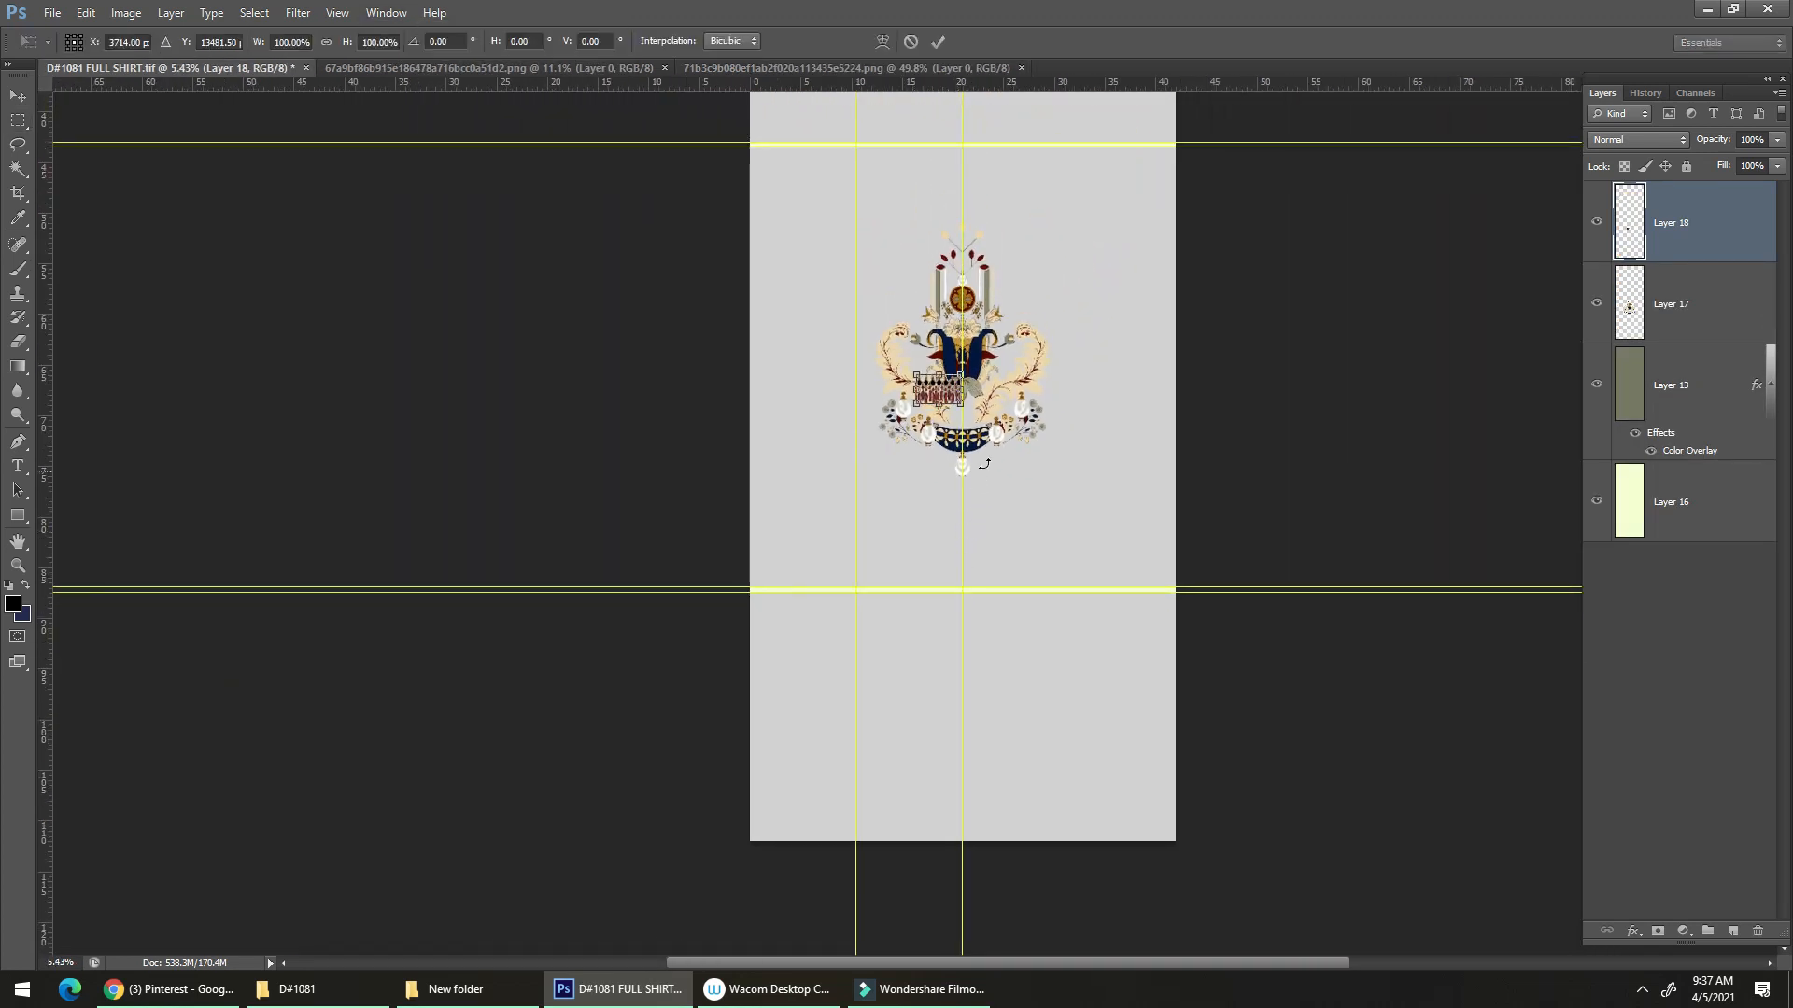
mouse_move(951, 397)
mouse_down()
mouse_move(933, 520)
mouse_move(951, 425)
mouse_up()
key(Return)
key(m)
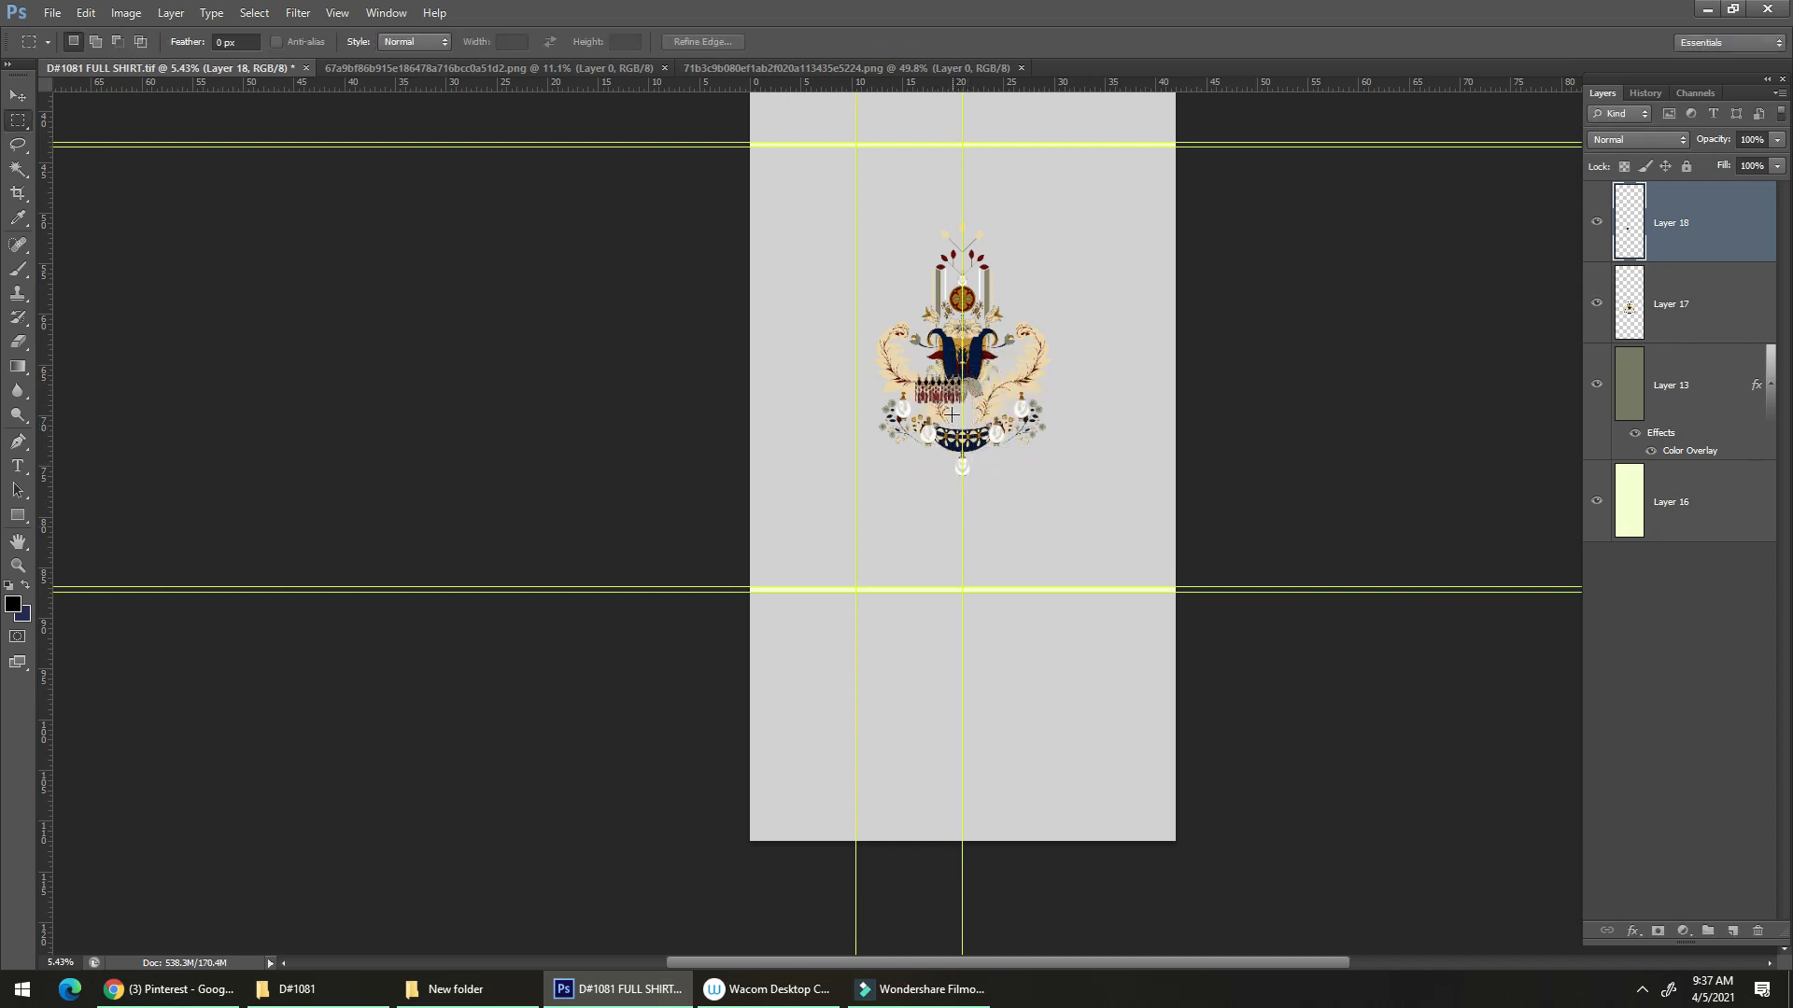
key(v)
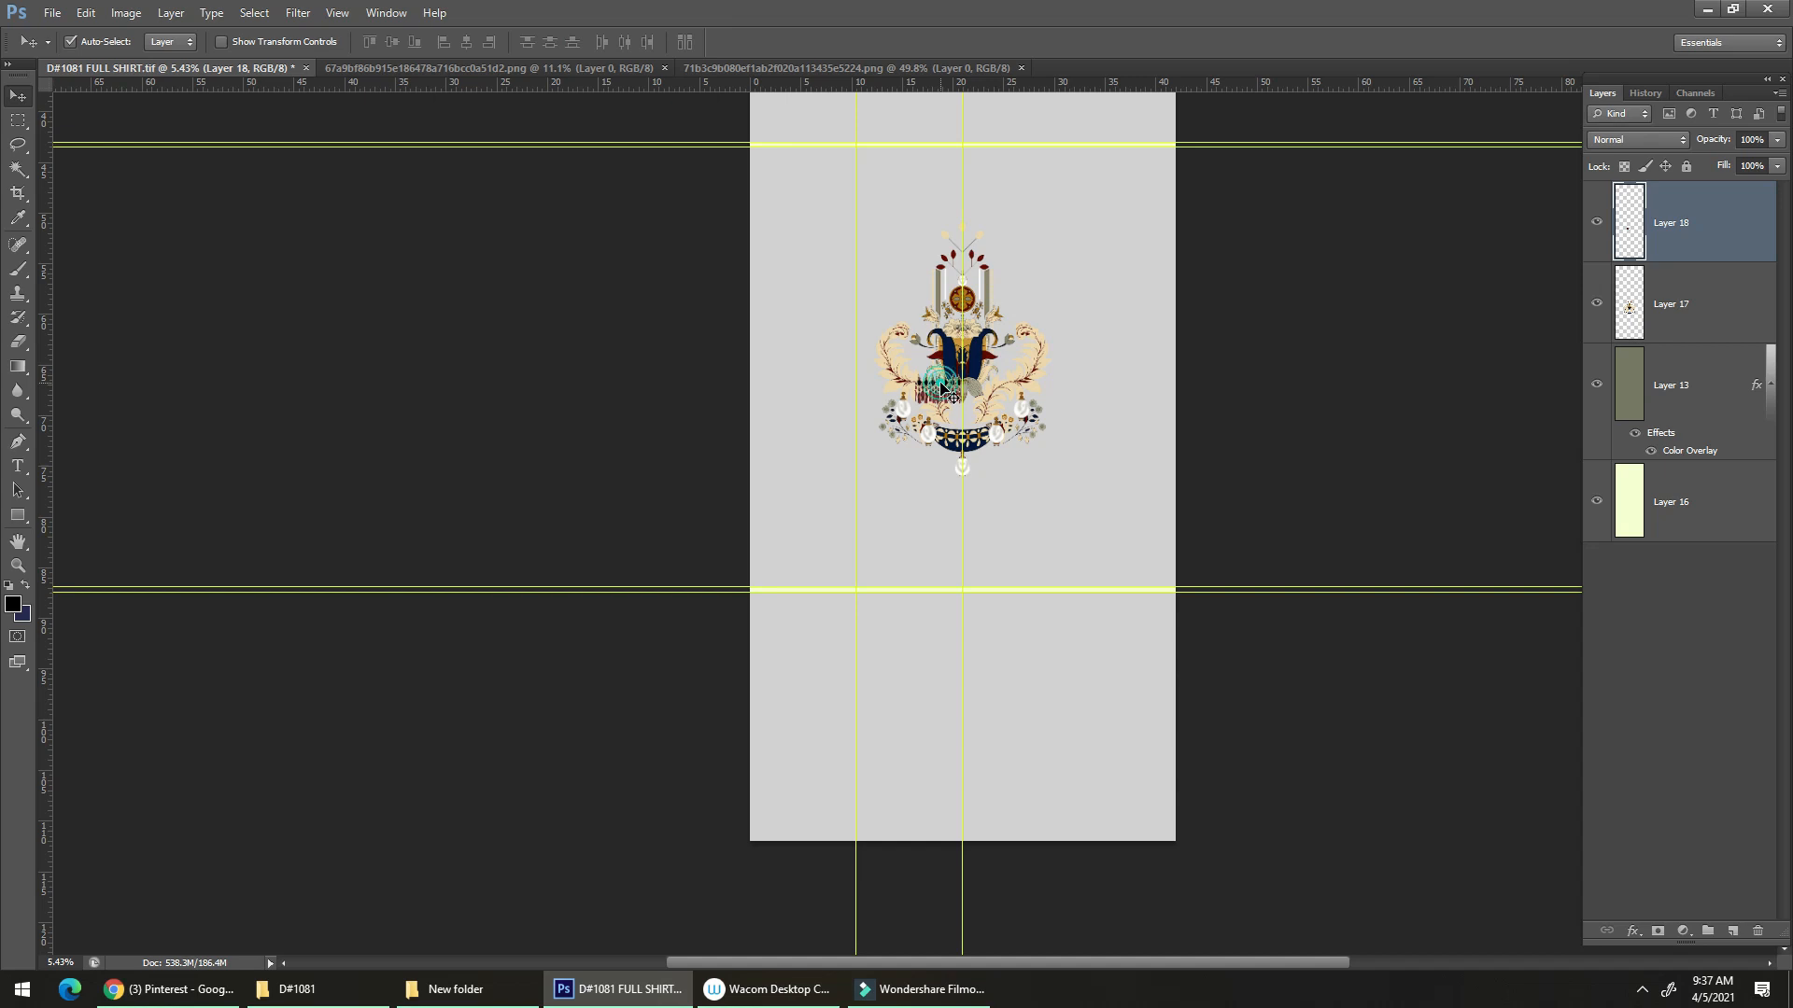
drag(945, 580, 1007, 542)
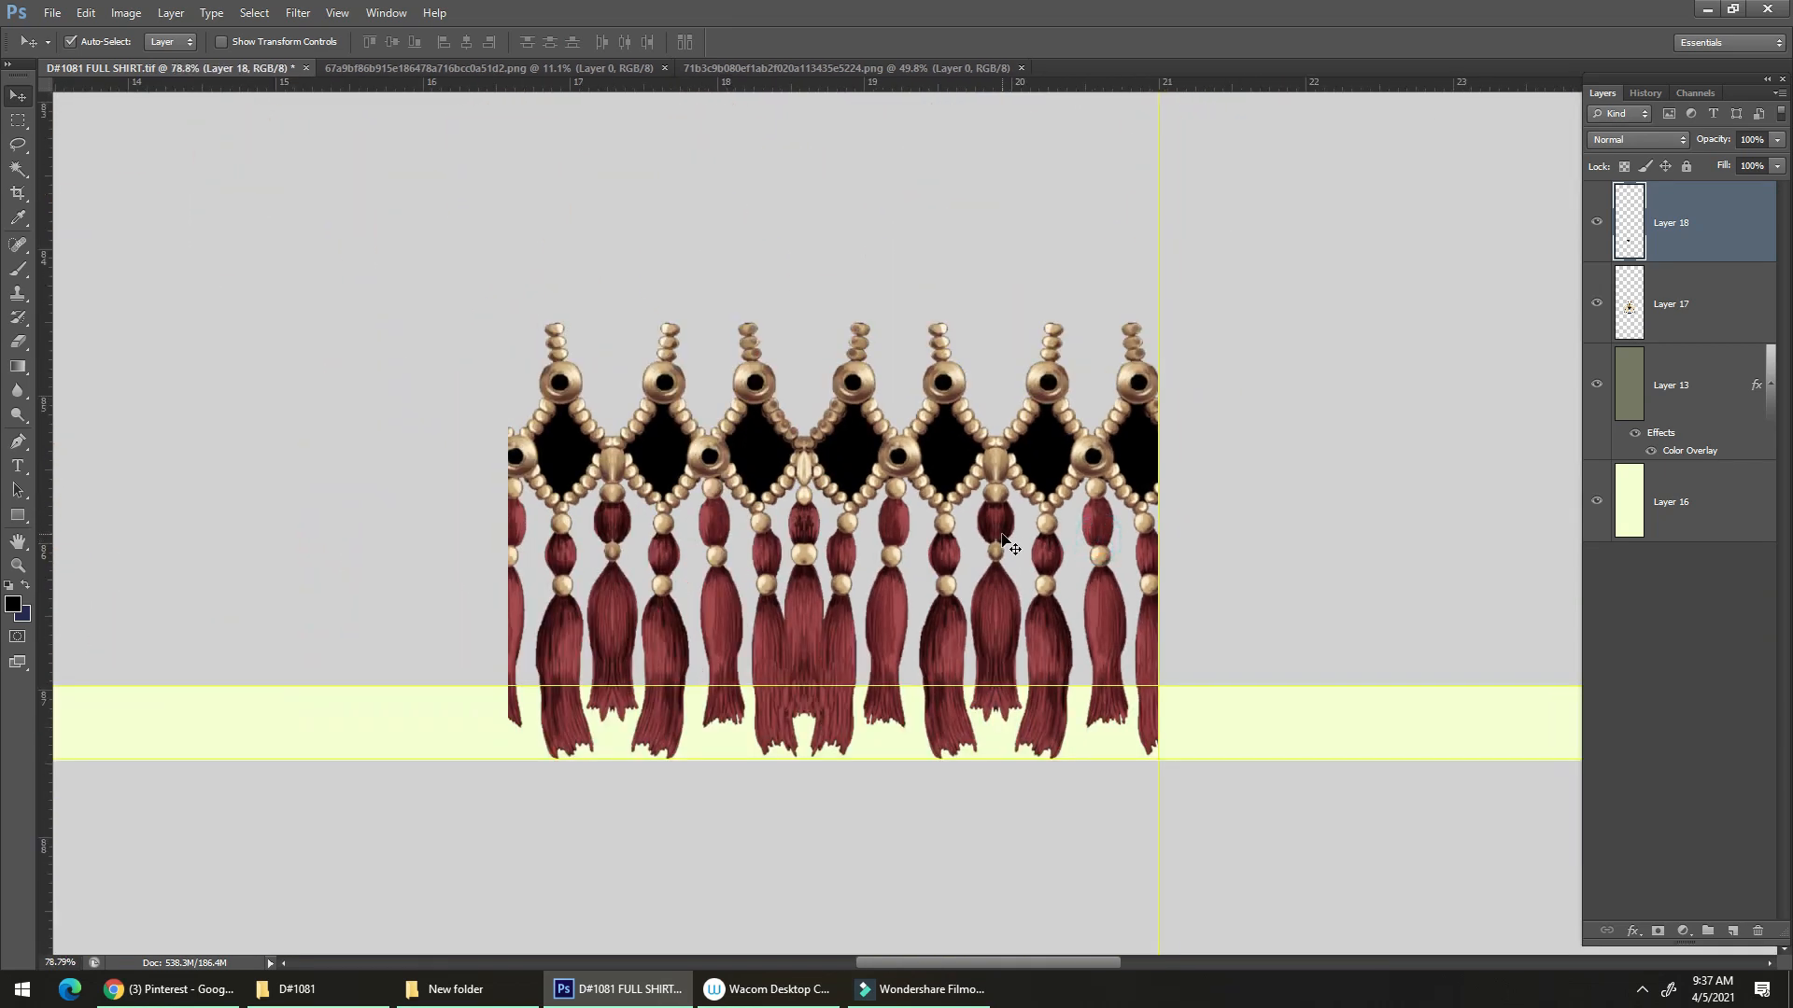
Select the tassel piece's pixels, then apply Smart Sharpen with radius 2.1 and Surface Blur with radius 15 pixels and threshold 10 levels.
ctrl+click(1631, 229)
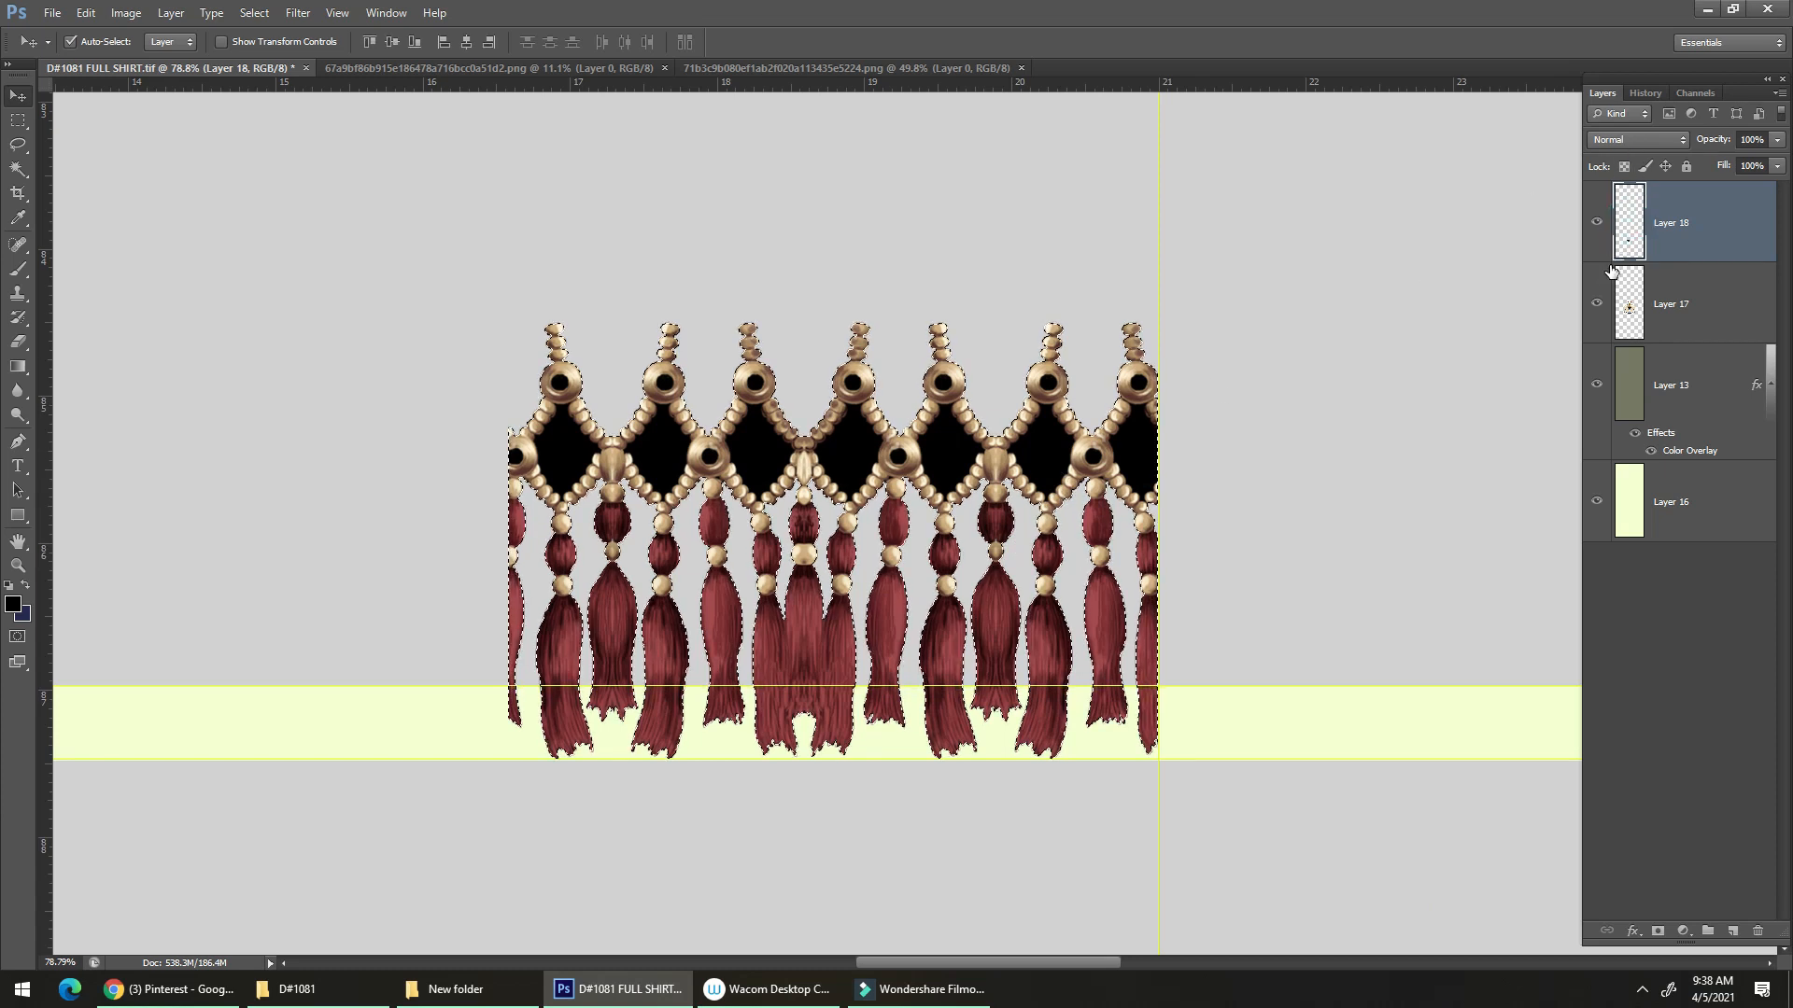
key(ctrl+alt+f)
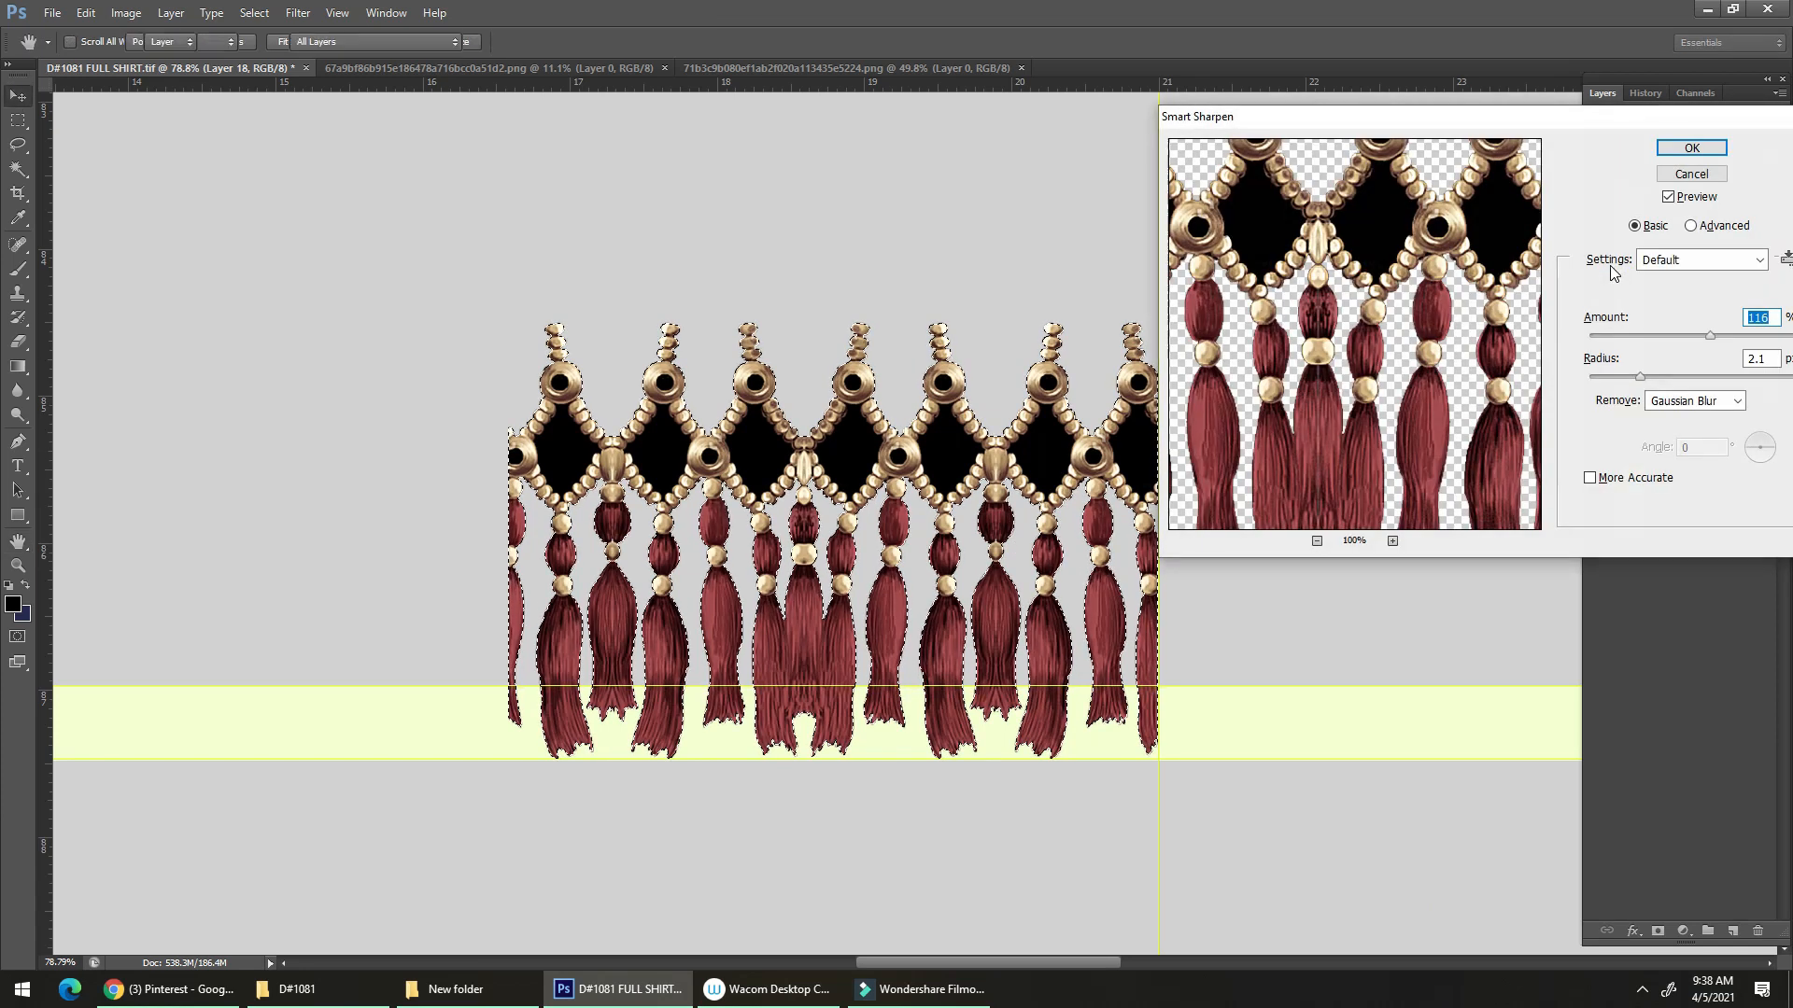
key(Return)
key(ctrl+alt+f)
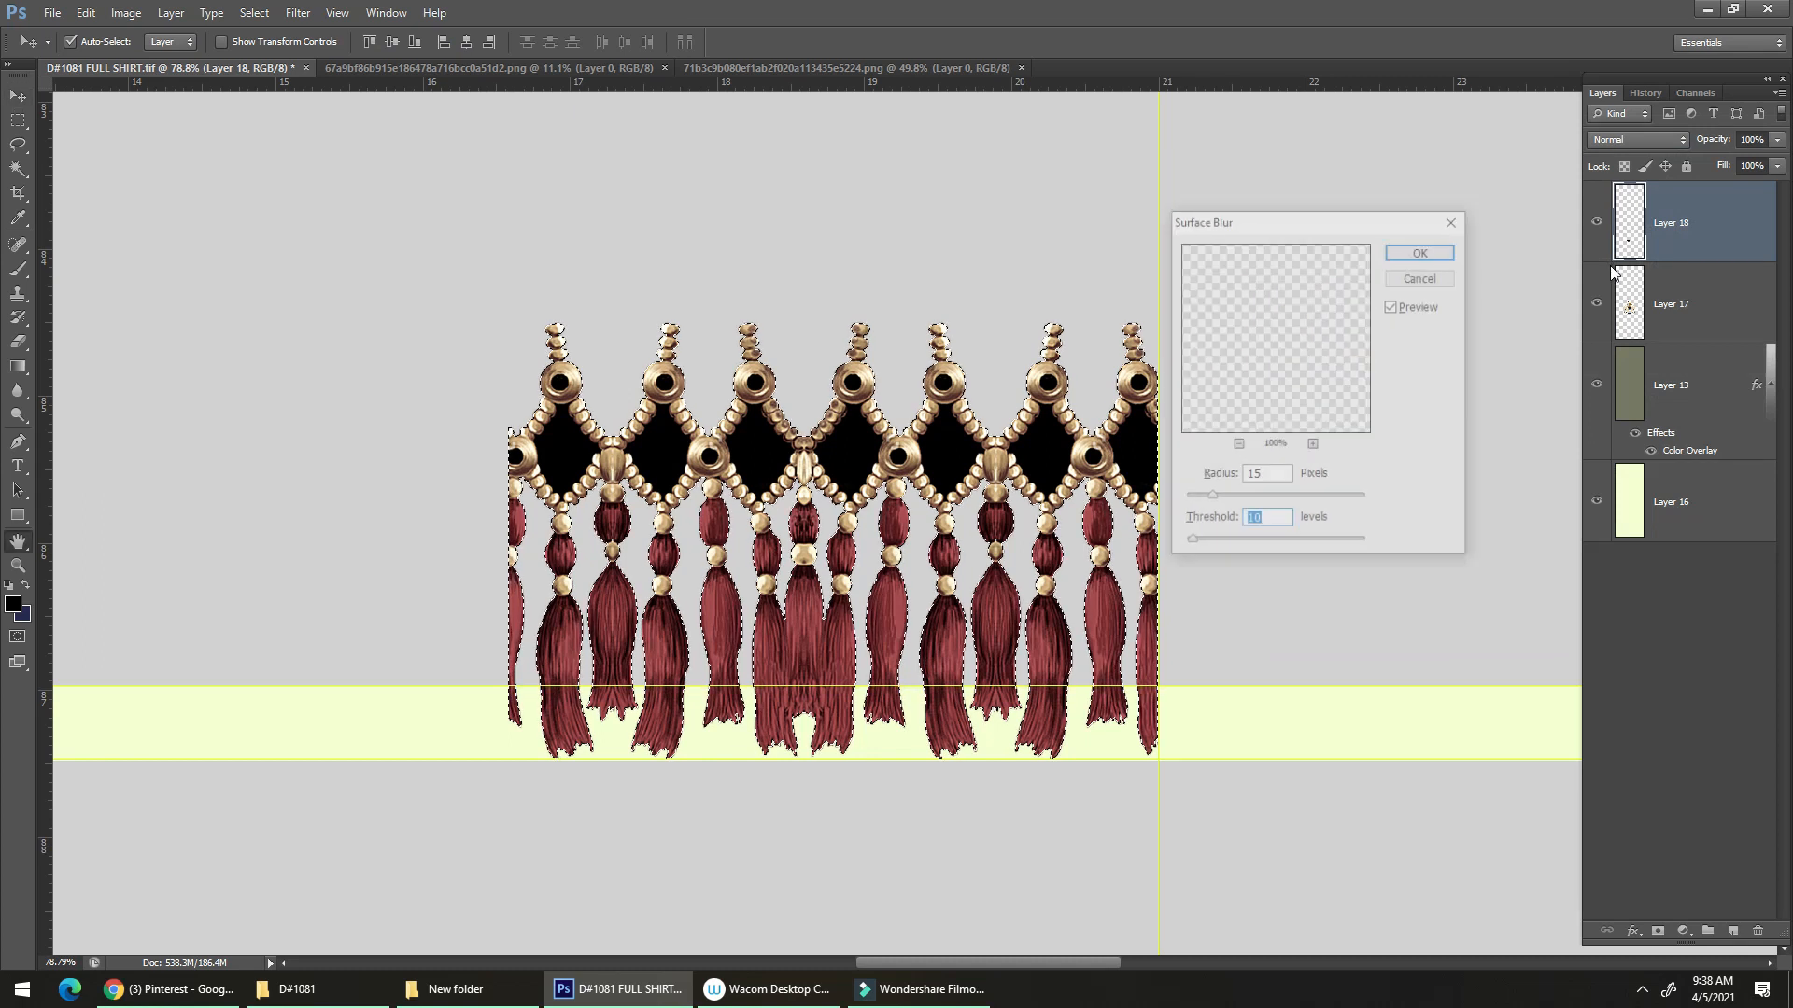
key(Return)
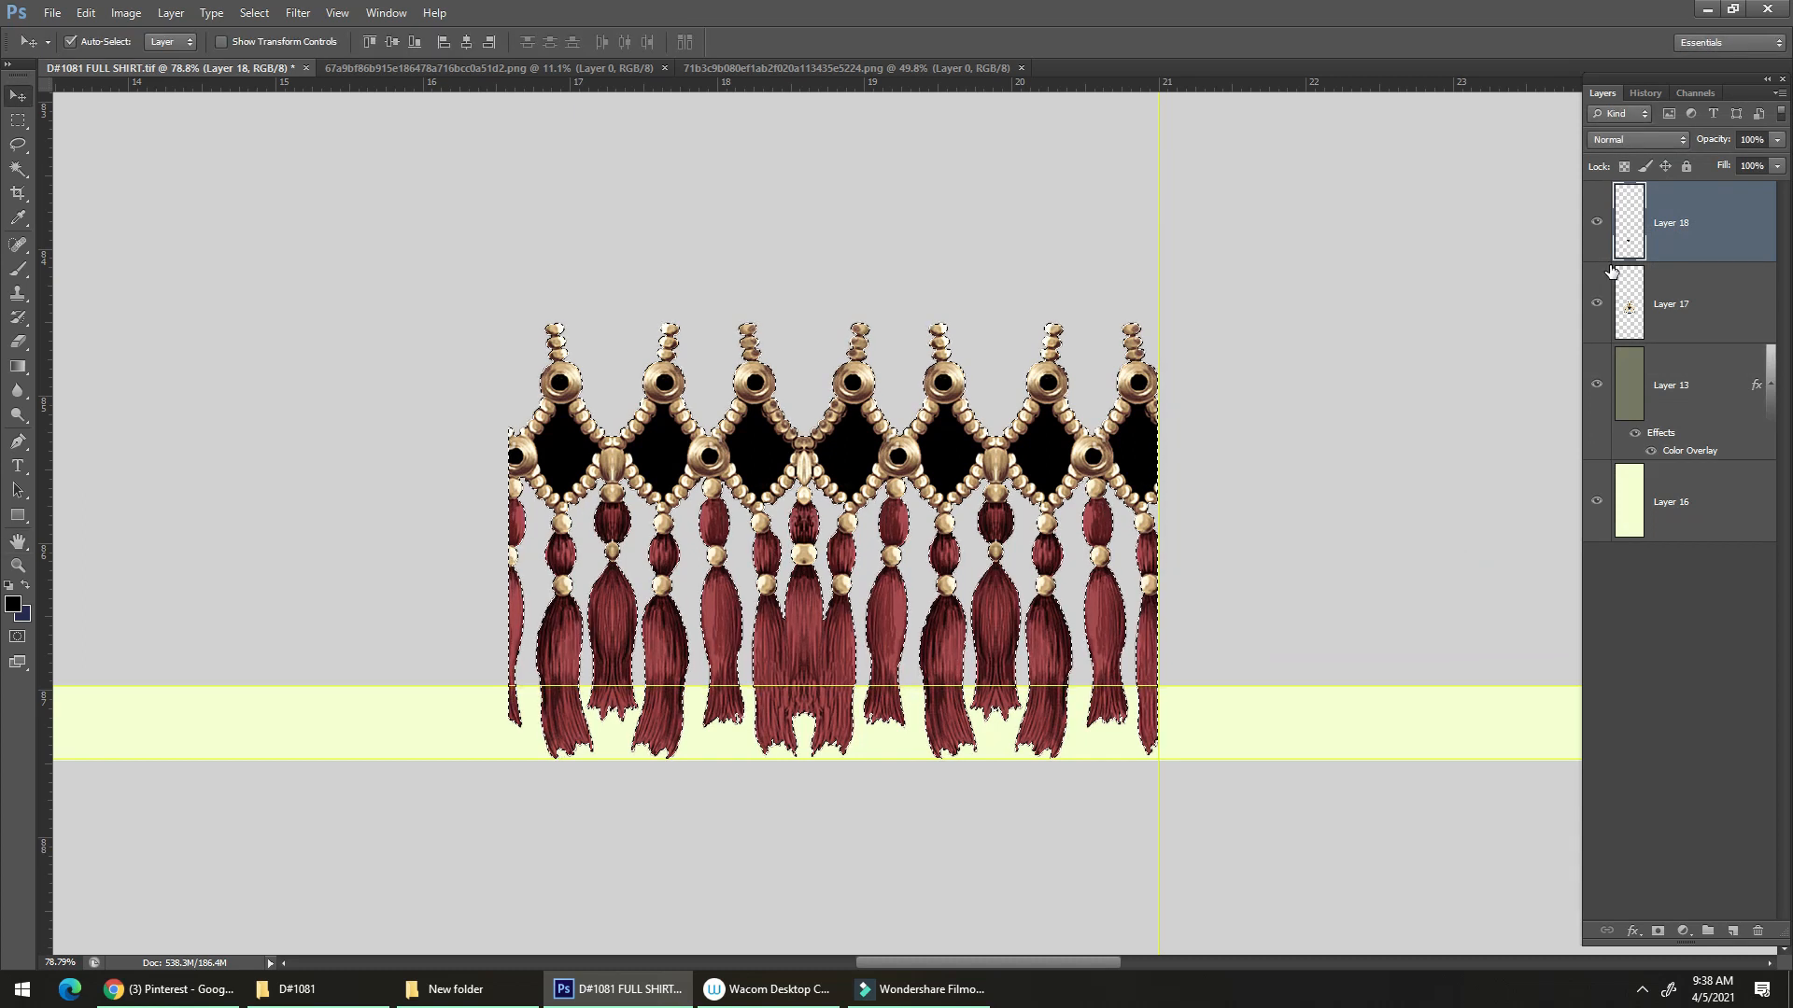
Raise the tassel piece to rest on the light strip's upper edge and join a duplicate to its left end.
scroll(860, 597, down, 1)
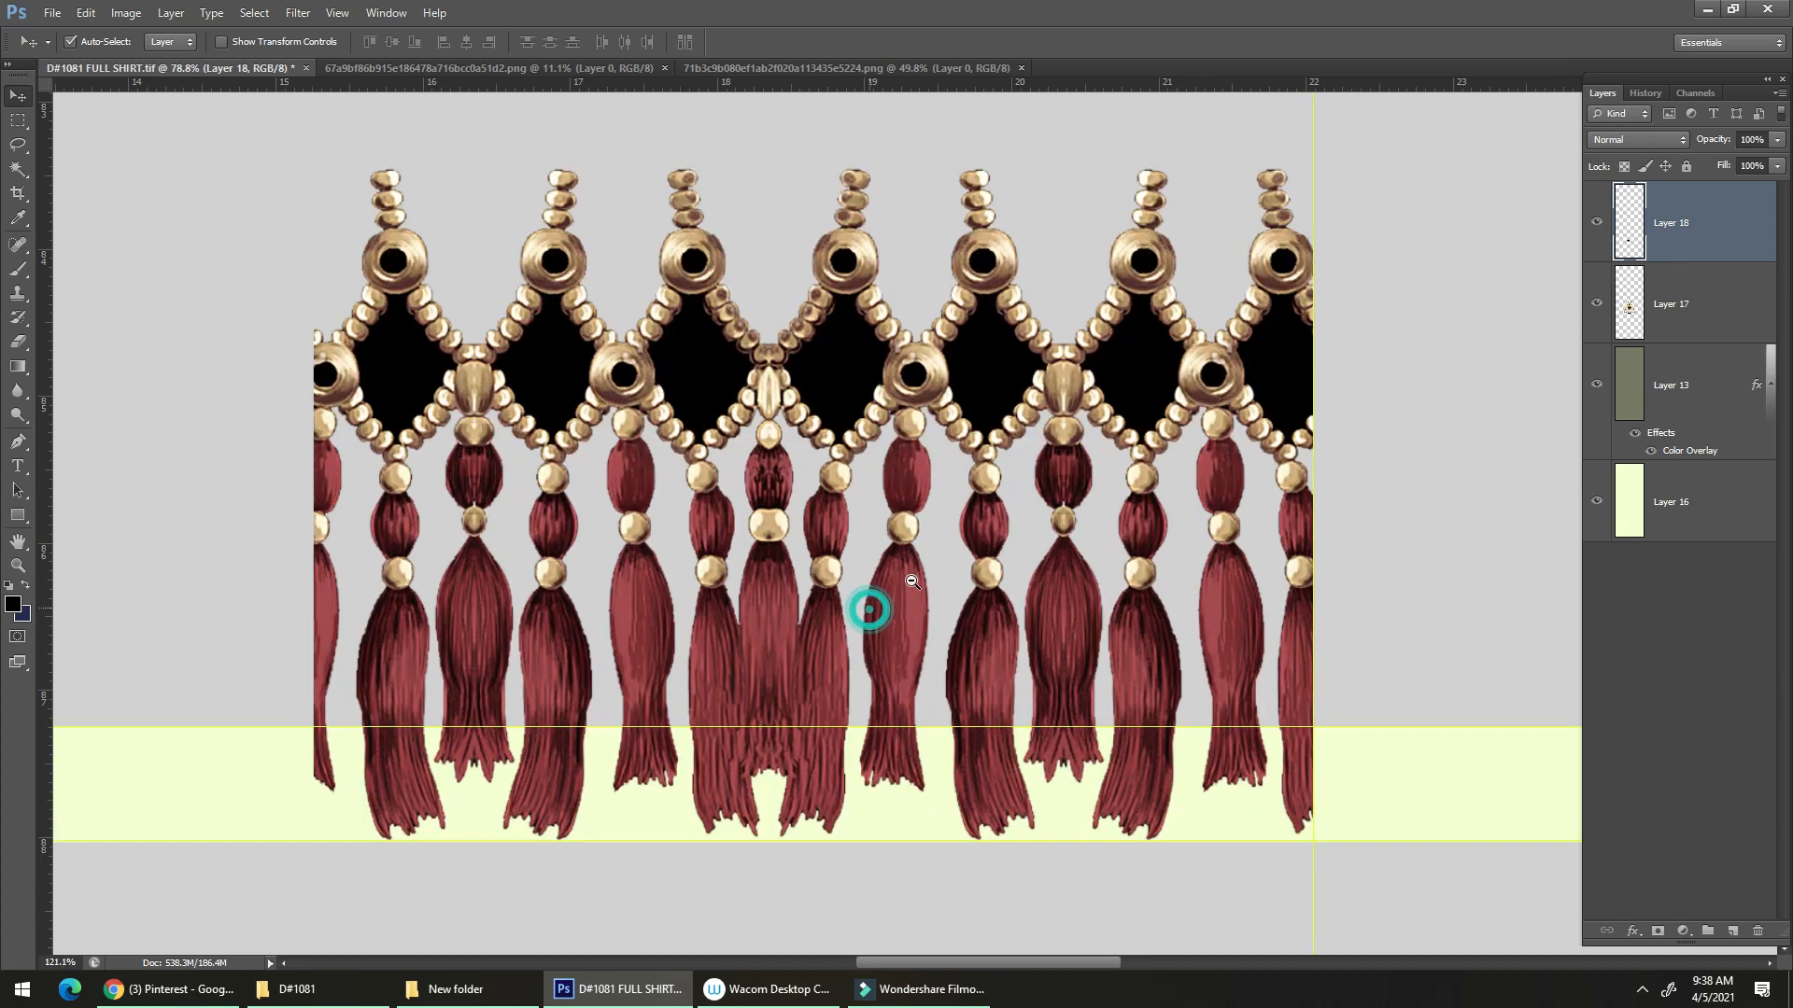
mouse_move(930, 465)
mouse_down()
mouse_move(924, 400)
mouse_move(994, 390)
mouse_move(371, 402)
mouse_move(432, 411)
mouse_up()
key(ctrl+j)
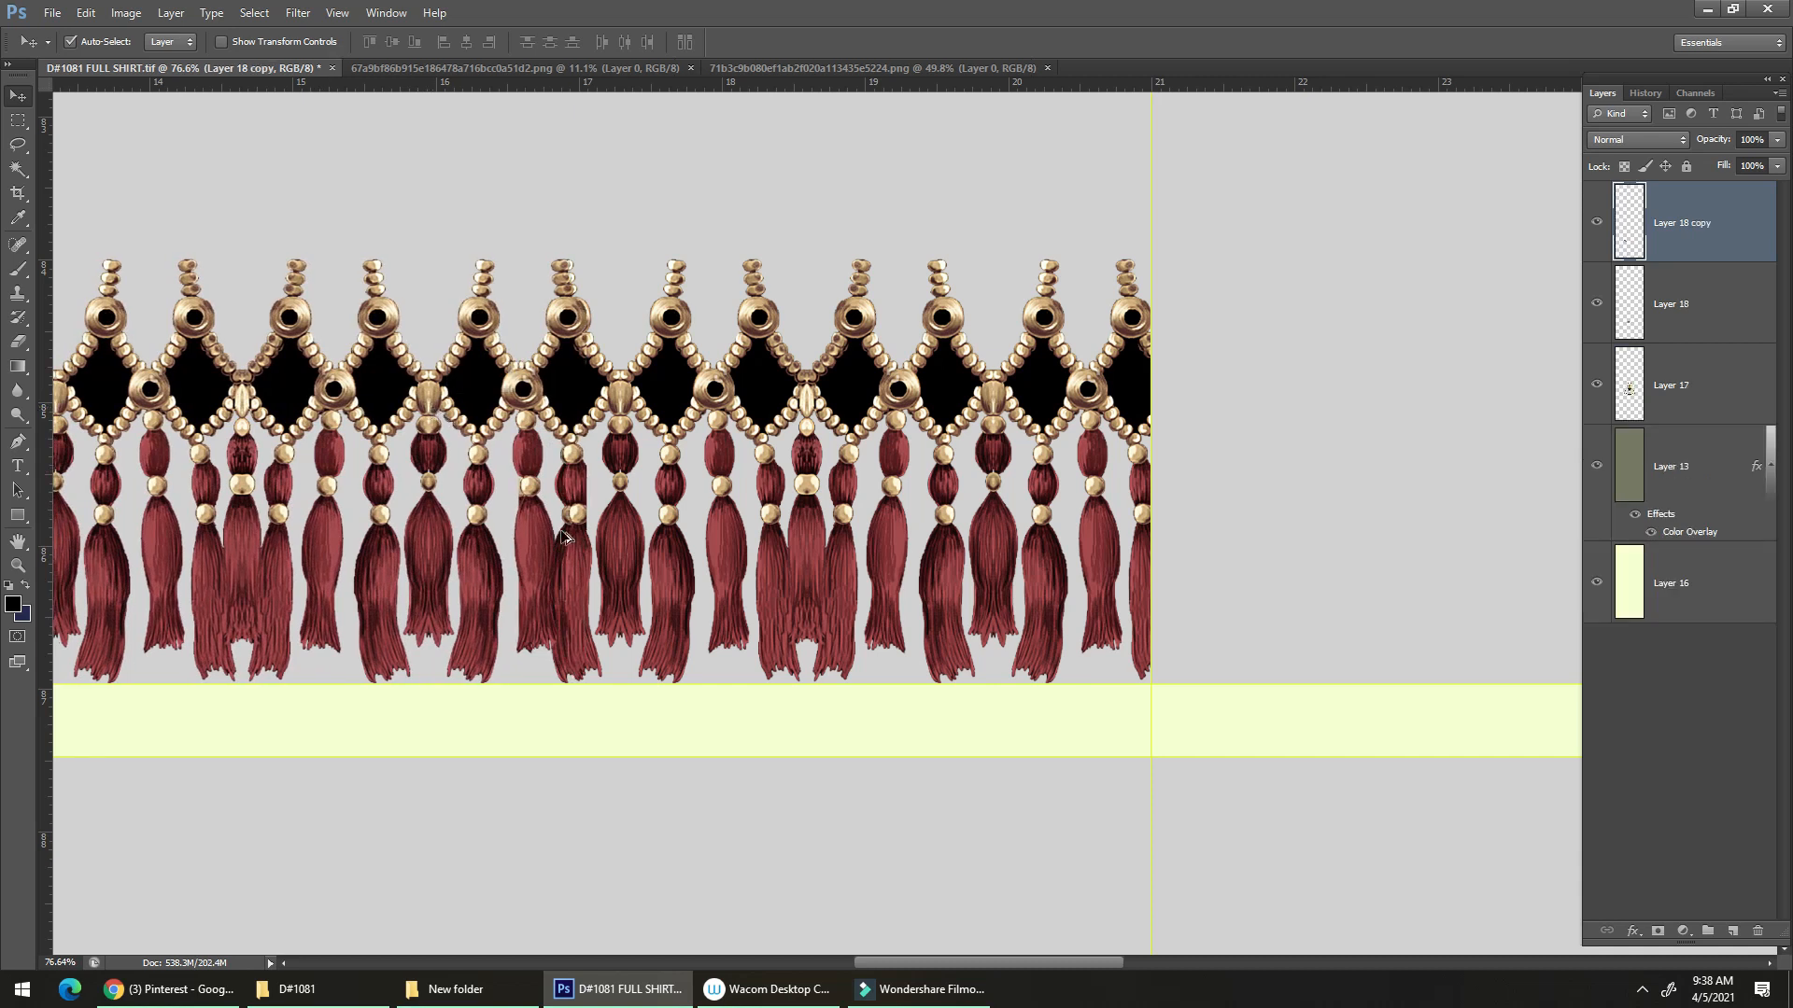
Try to erase the overlapping tassel on the original Layer 18 with the eraser reduced to 45 pixels.
key(alt+bracketleft)
key(e)
key(bracketleft)
key(bracketleft)
key(bracketleft)
key(bracketleft)
key(bracketleft)
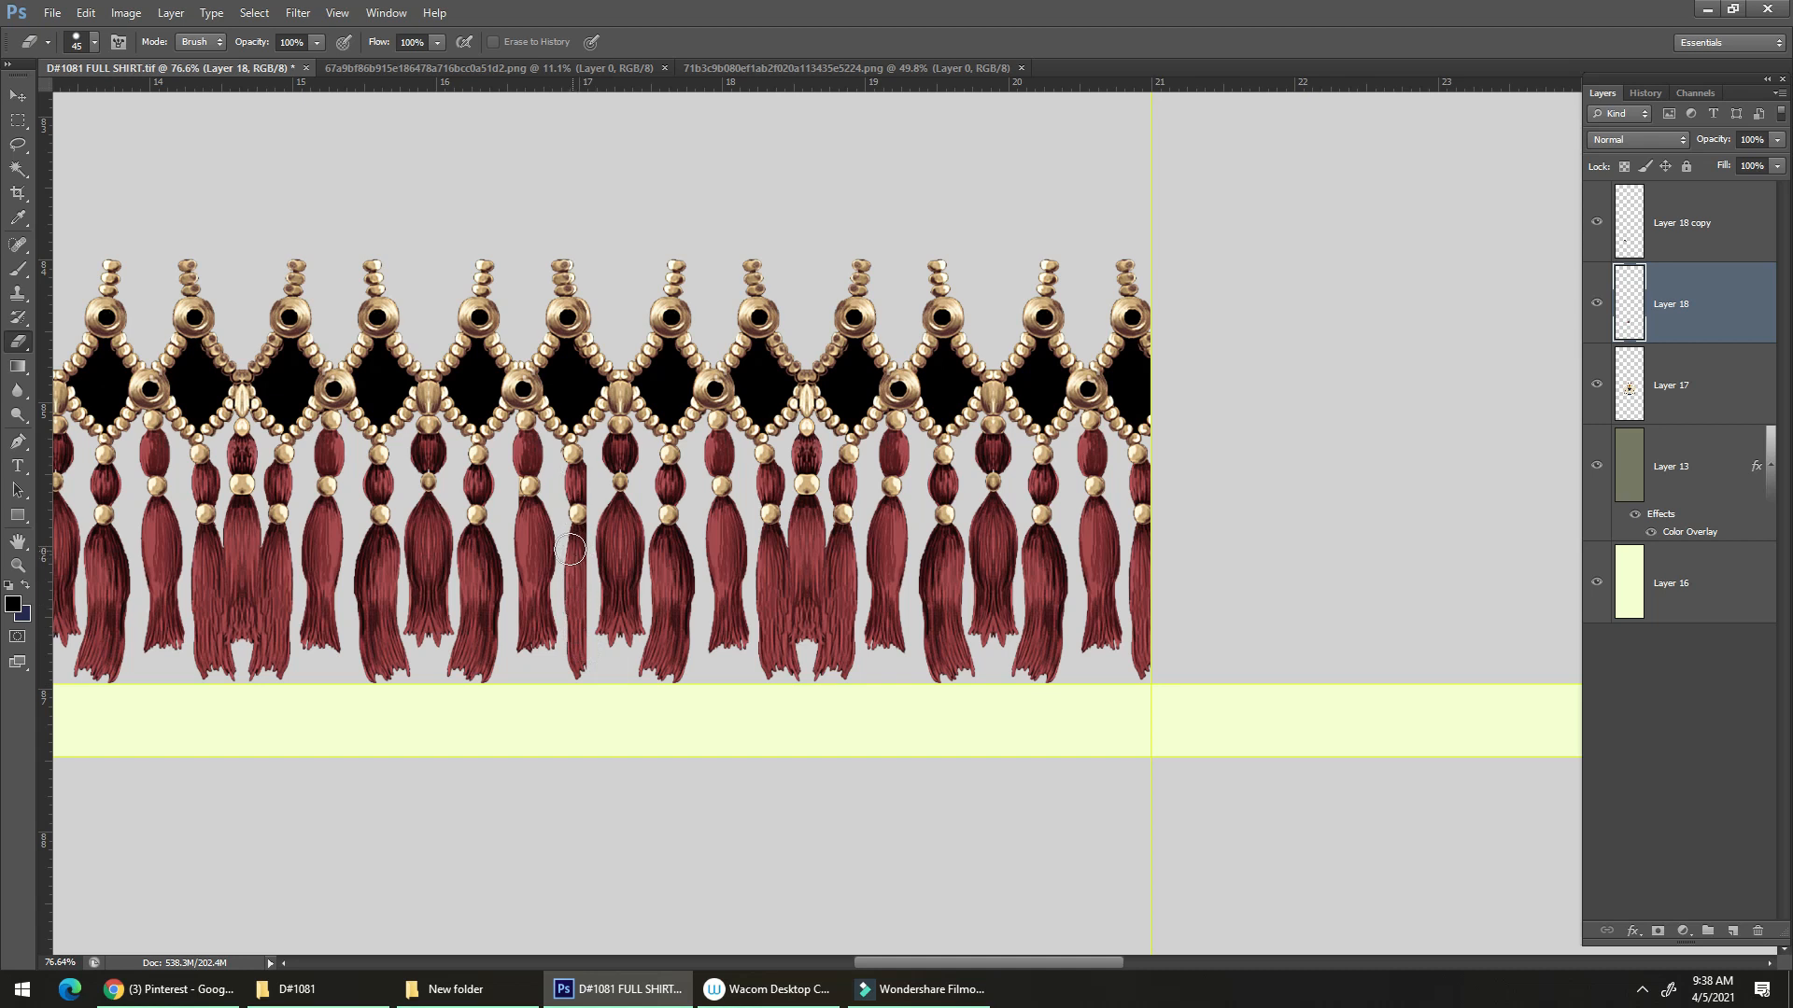
key(ctrl+z)
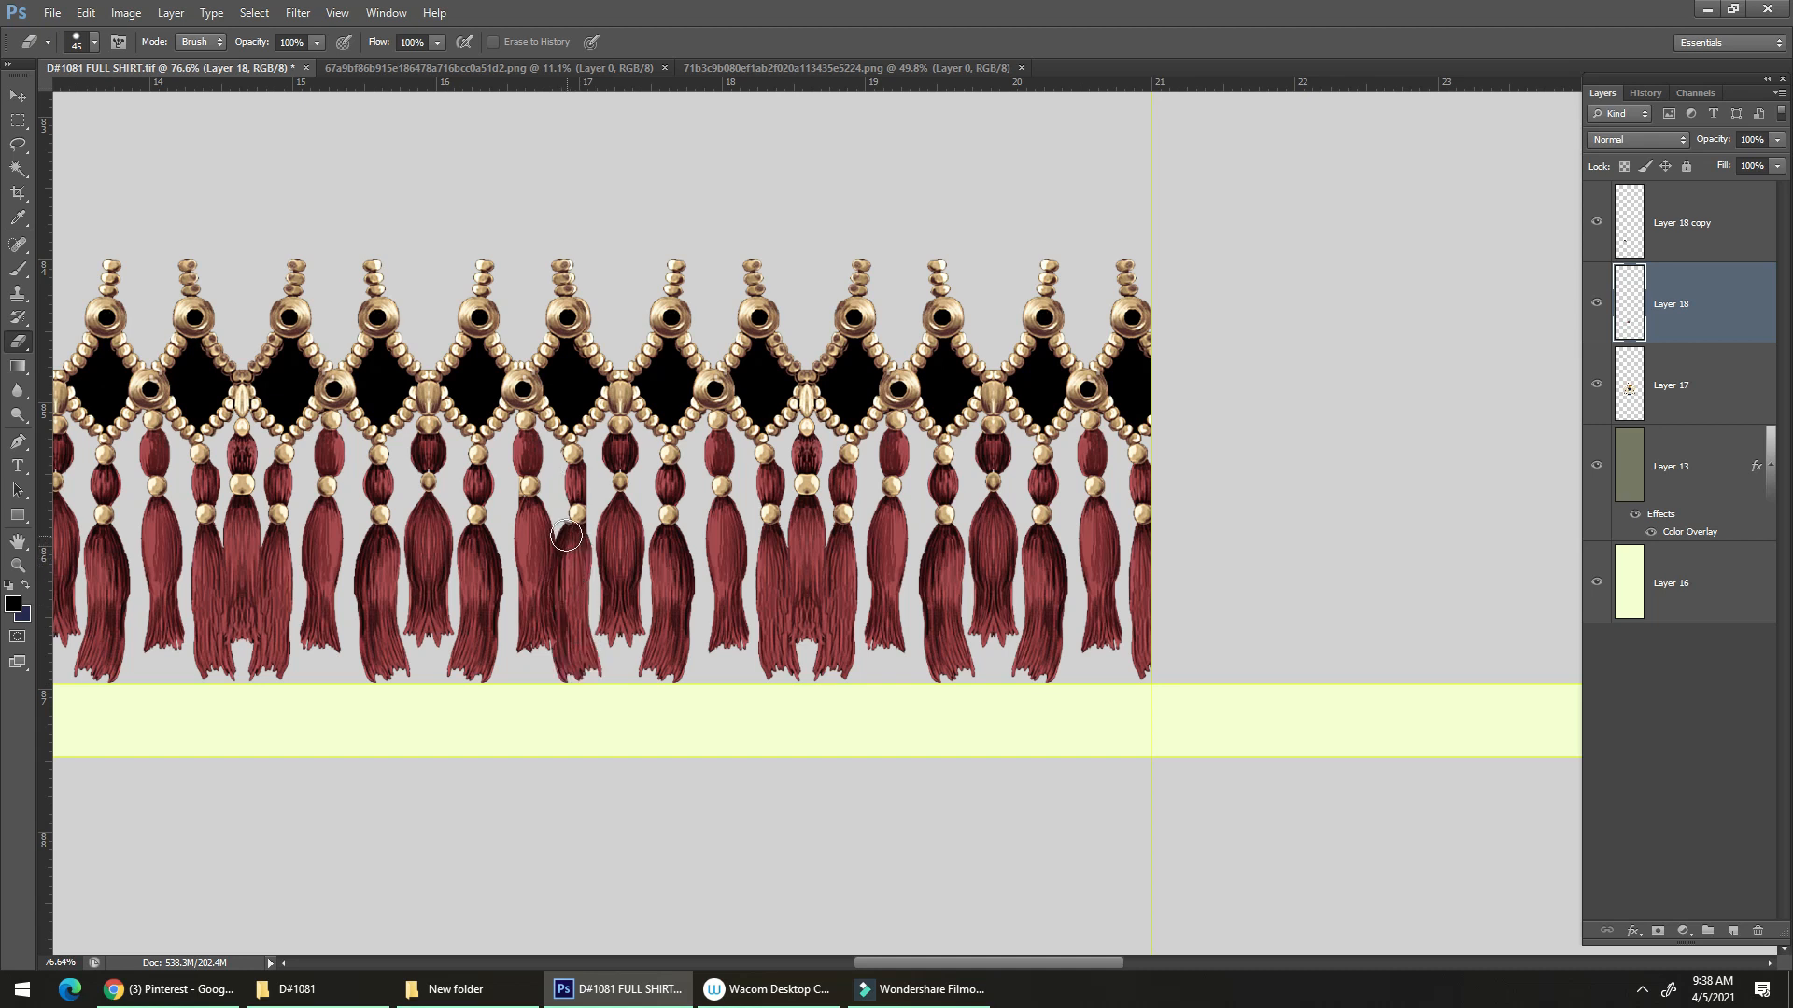
Erase the overlapping beads at the seam on the duplicated tassel layer, Layer 18 copy.
ctrl+click(567, 537)
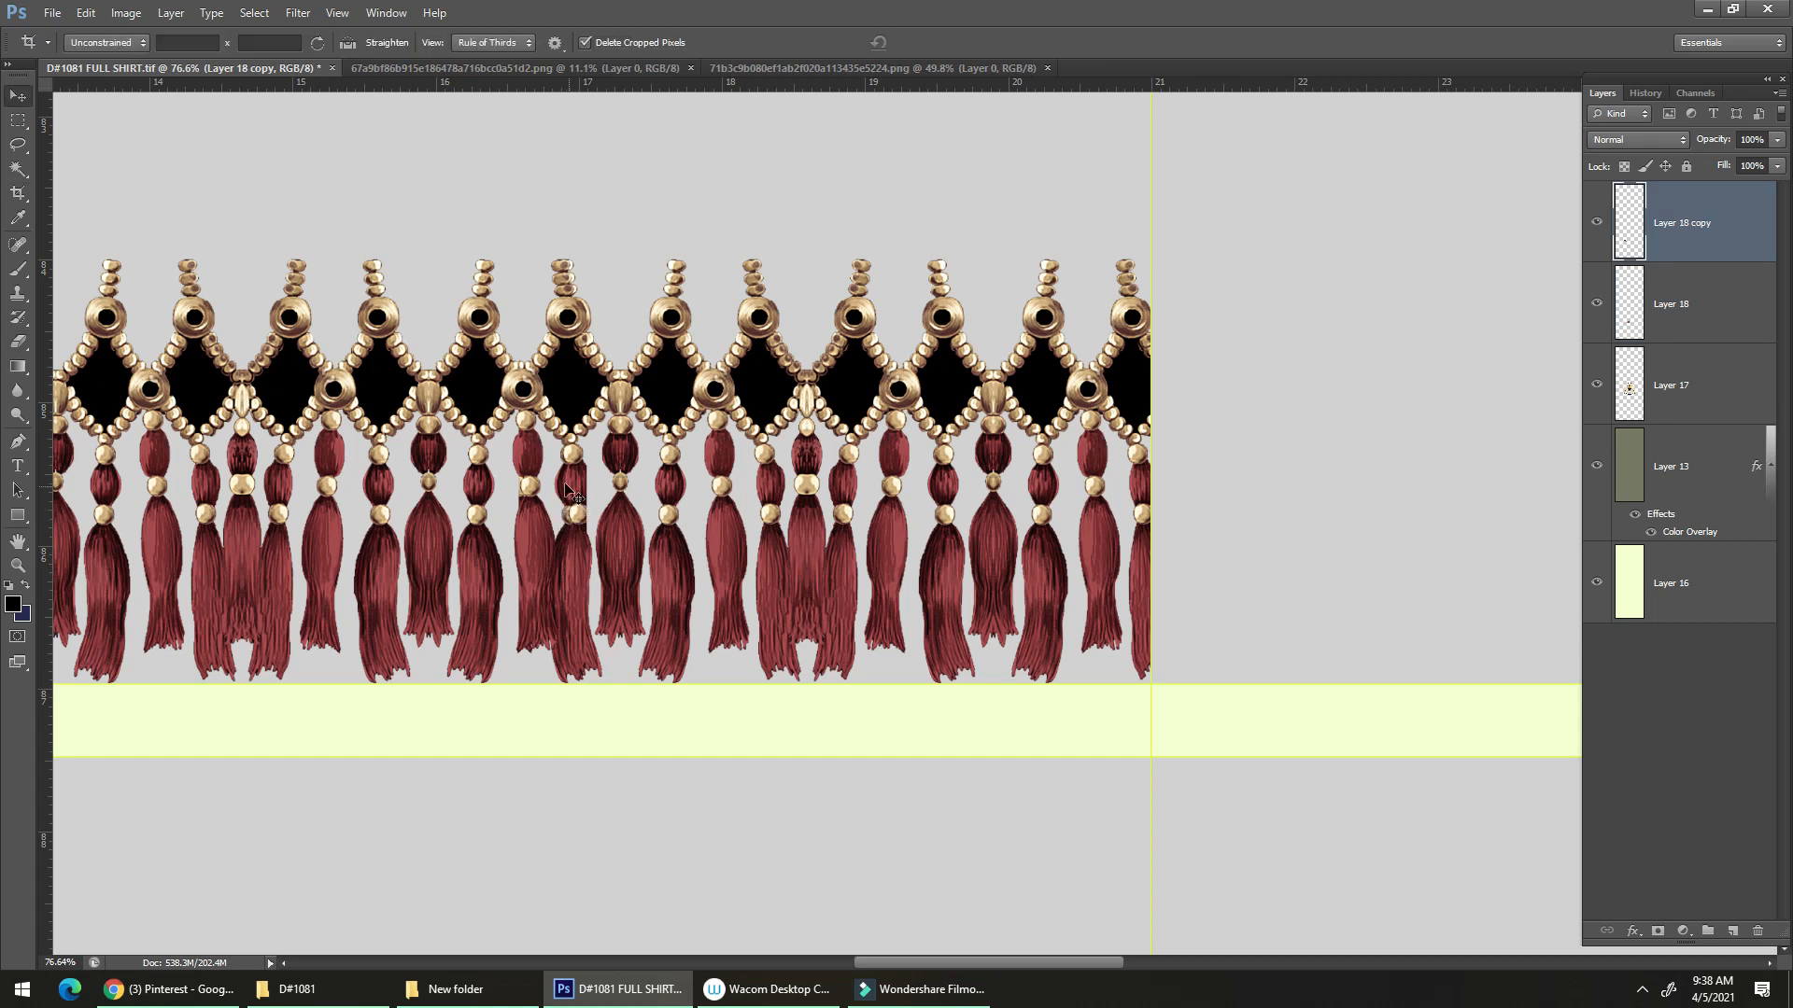
drag(536, 469, 526, 467)
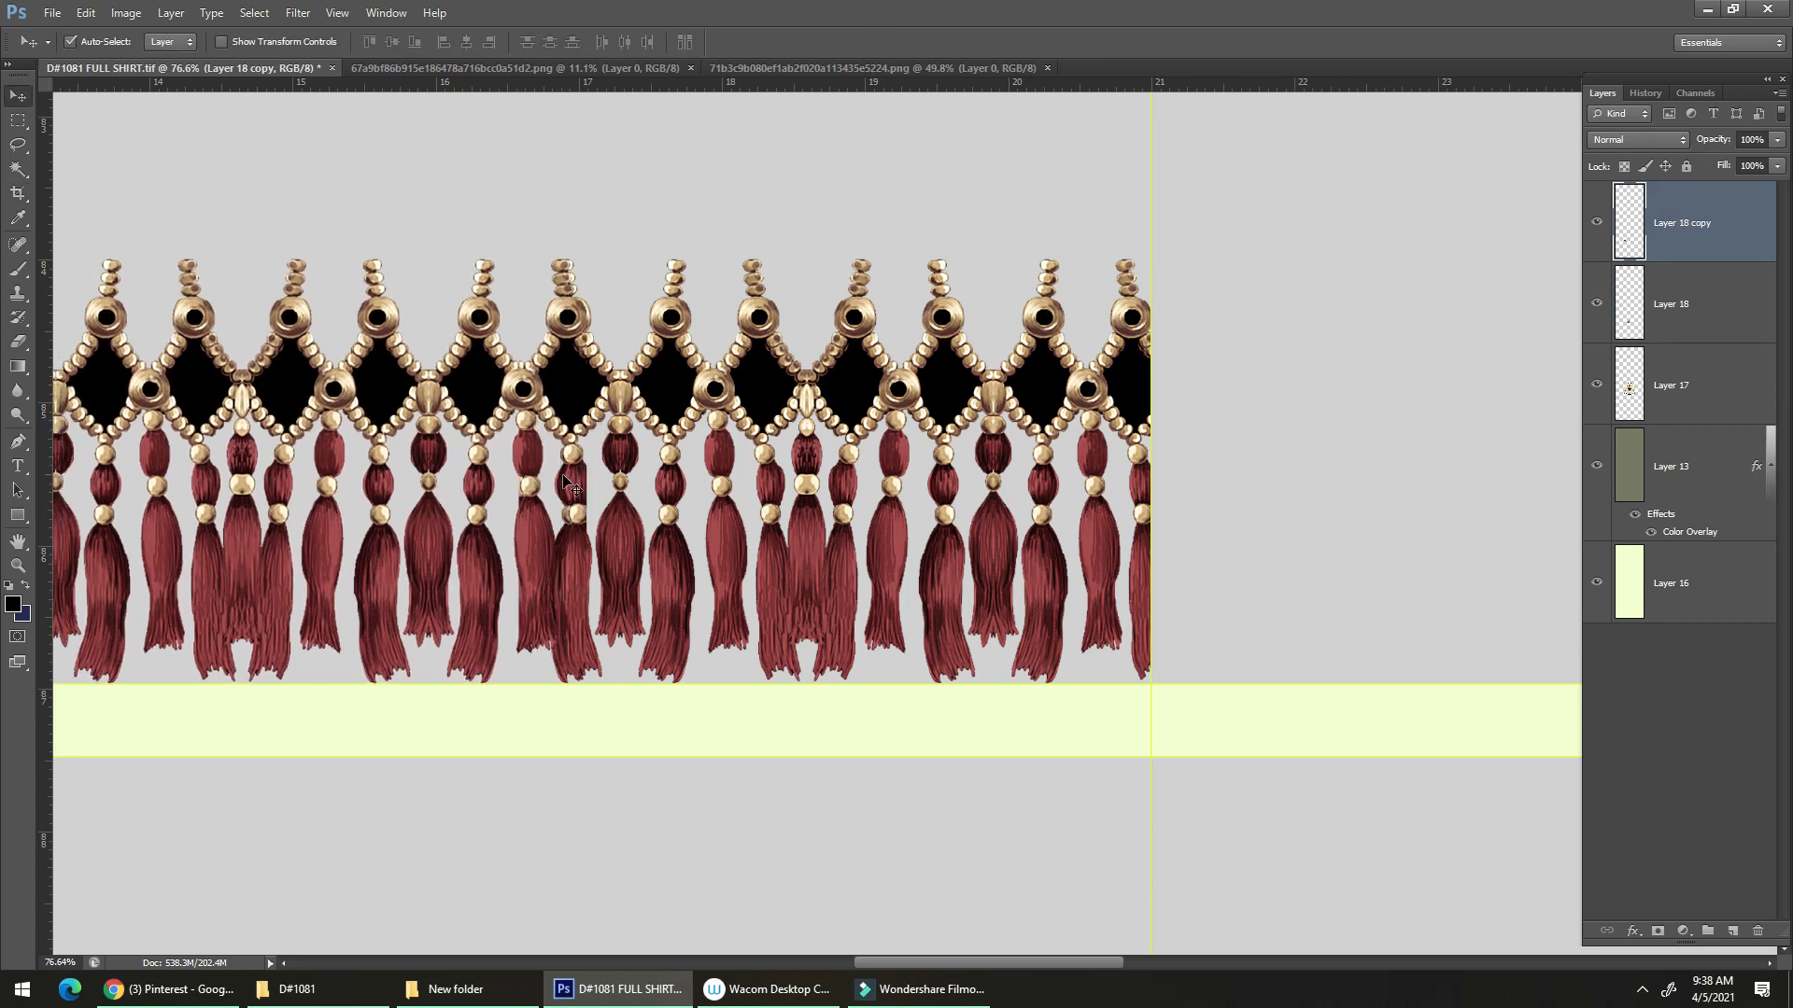
key(e)
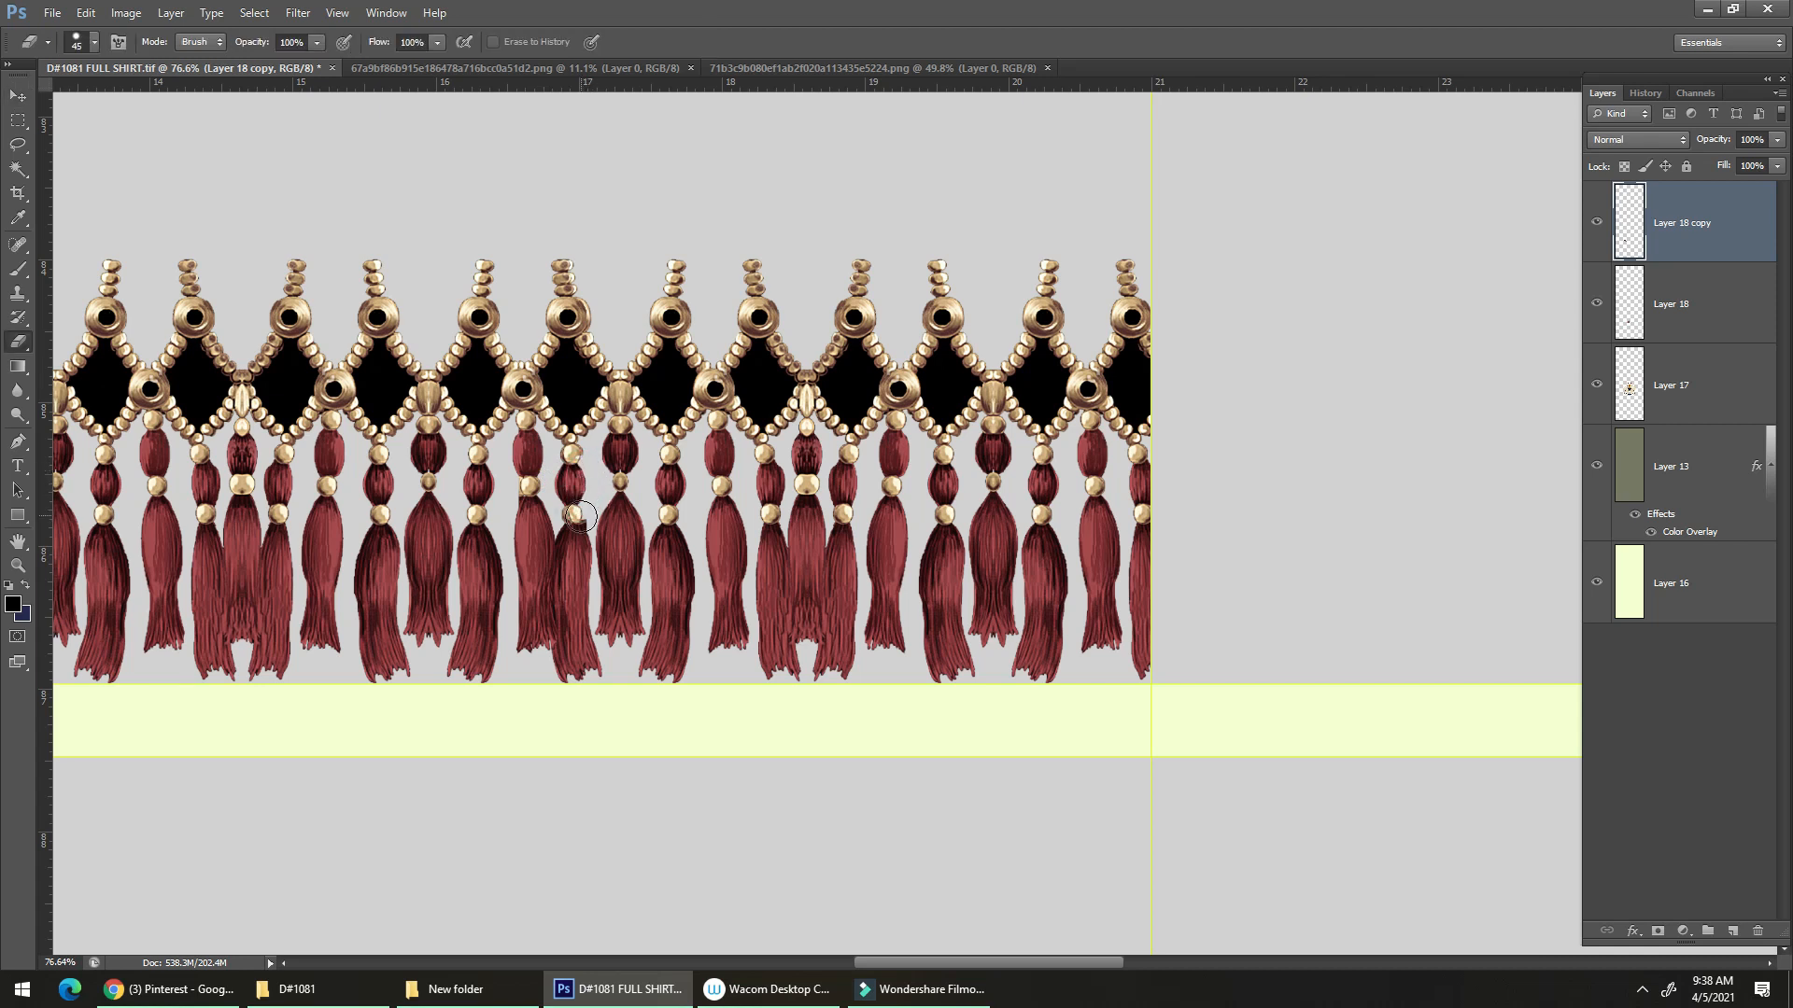
key(v)
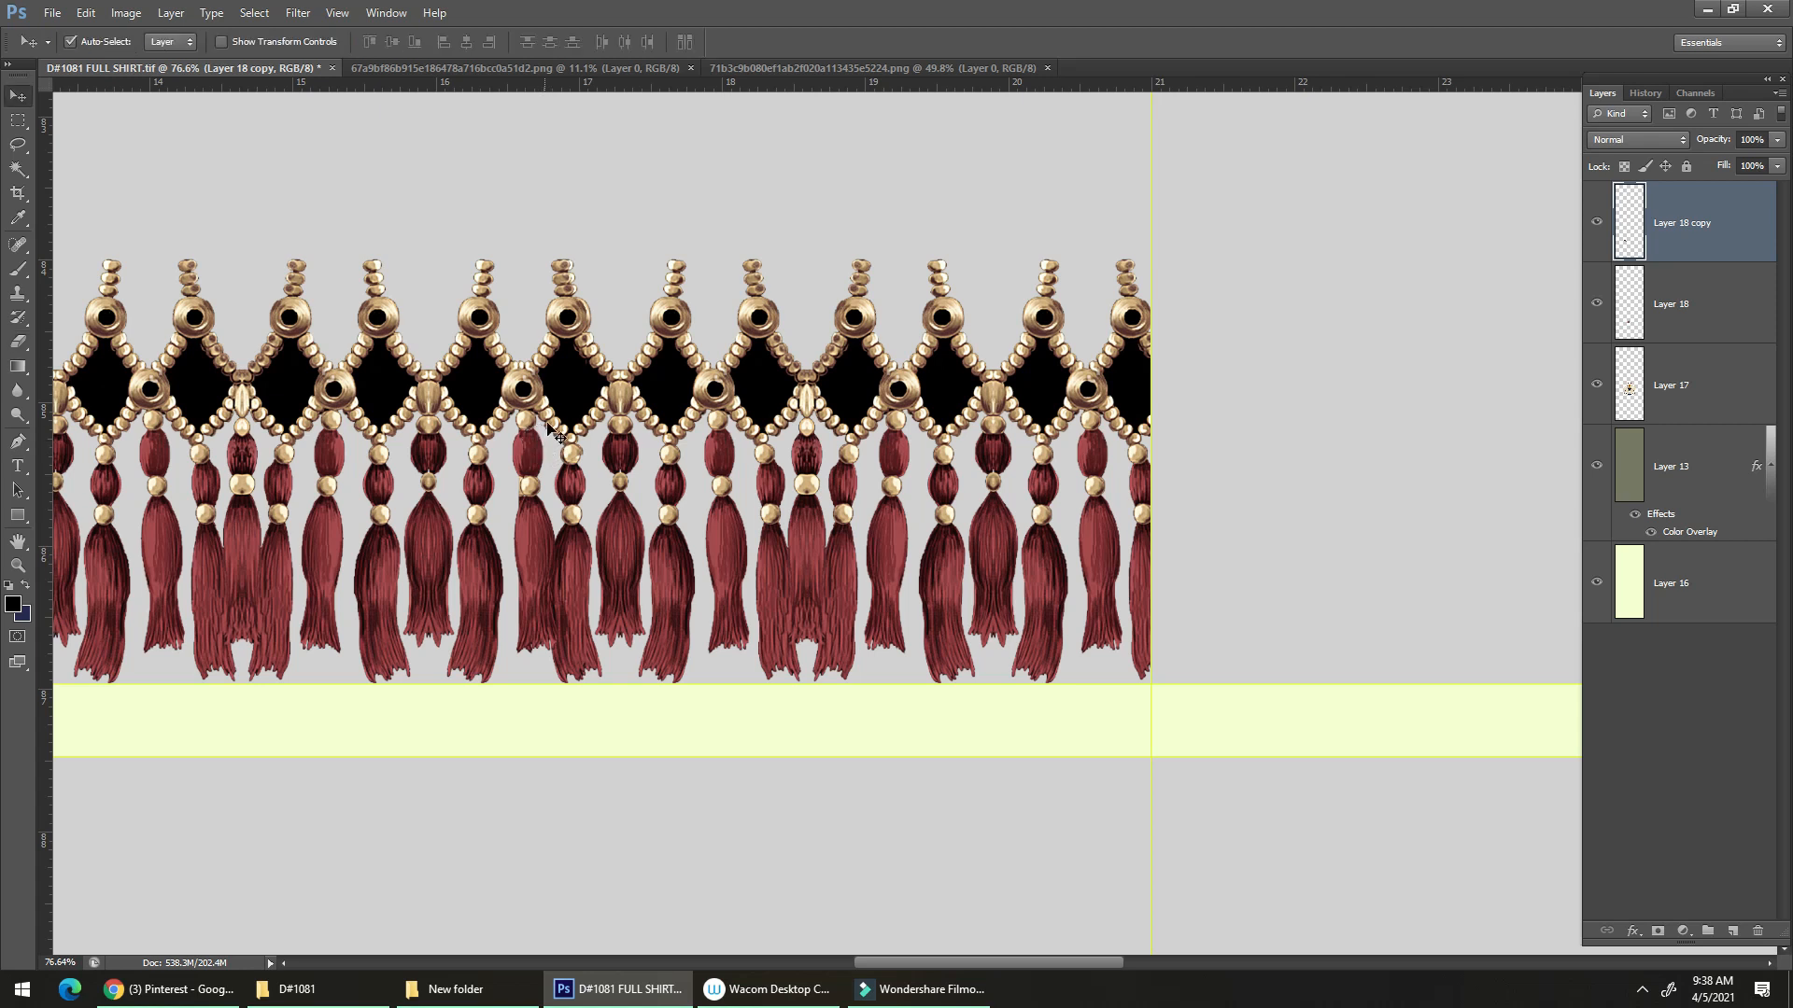
Merge the duplicated tassel piece and the original Layer 18 into one layer.
click(550, 417)
key(Return)
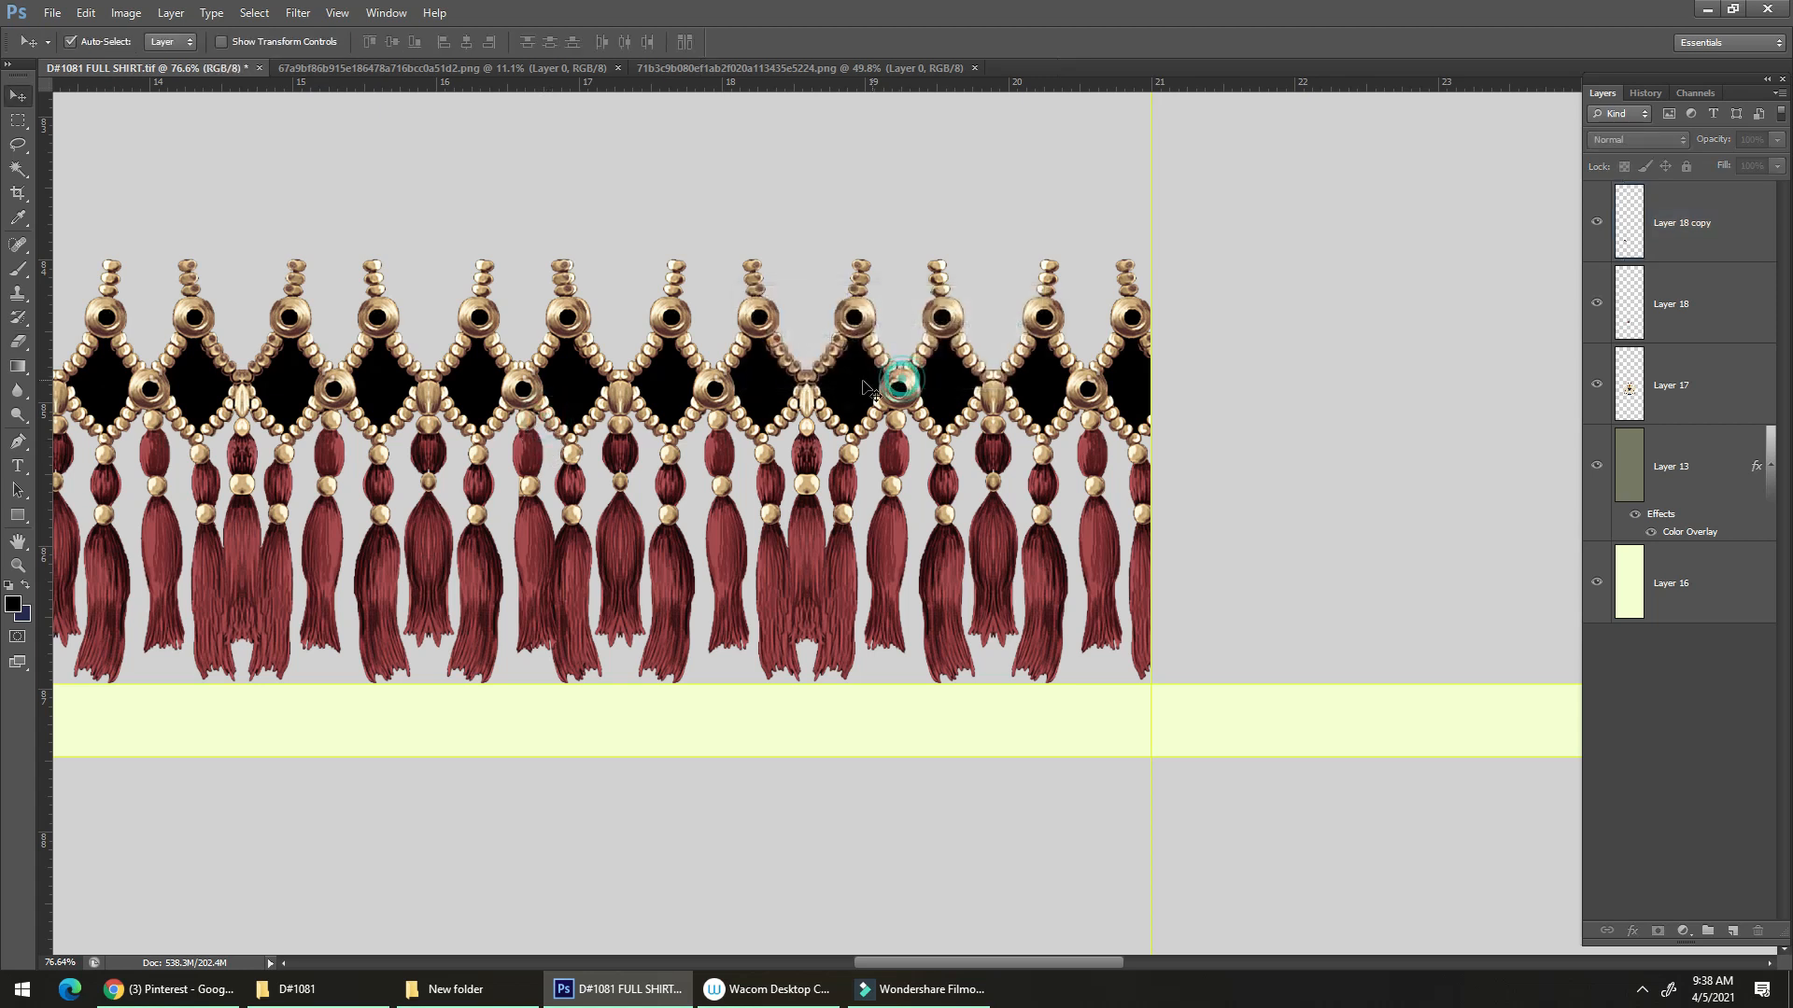
click(518, 394)
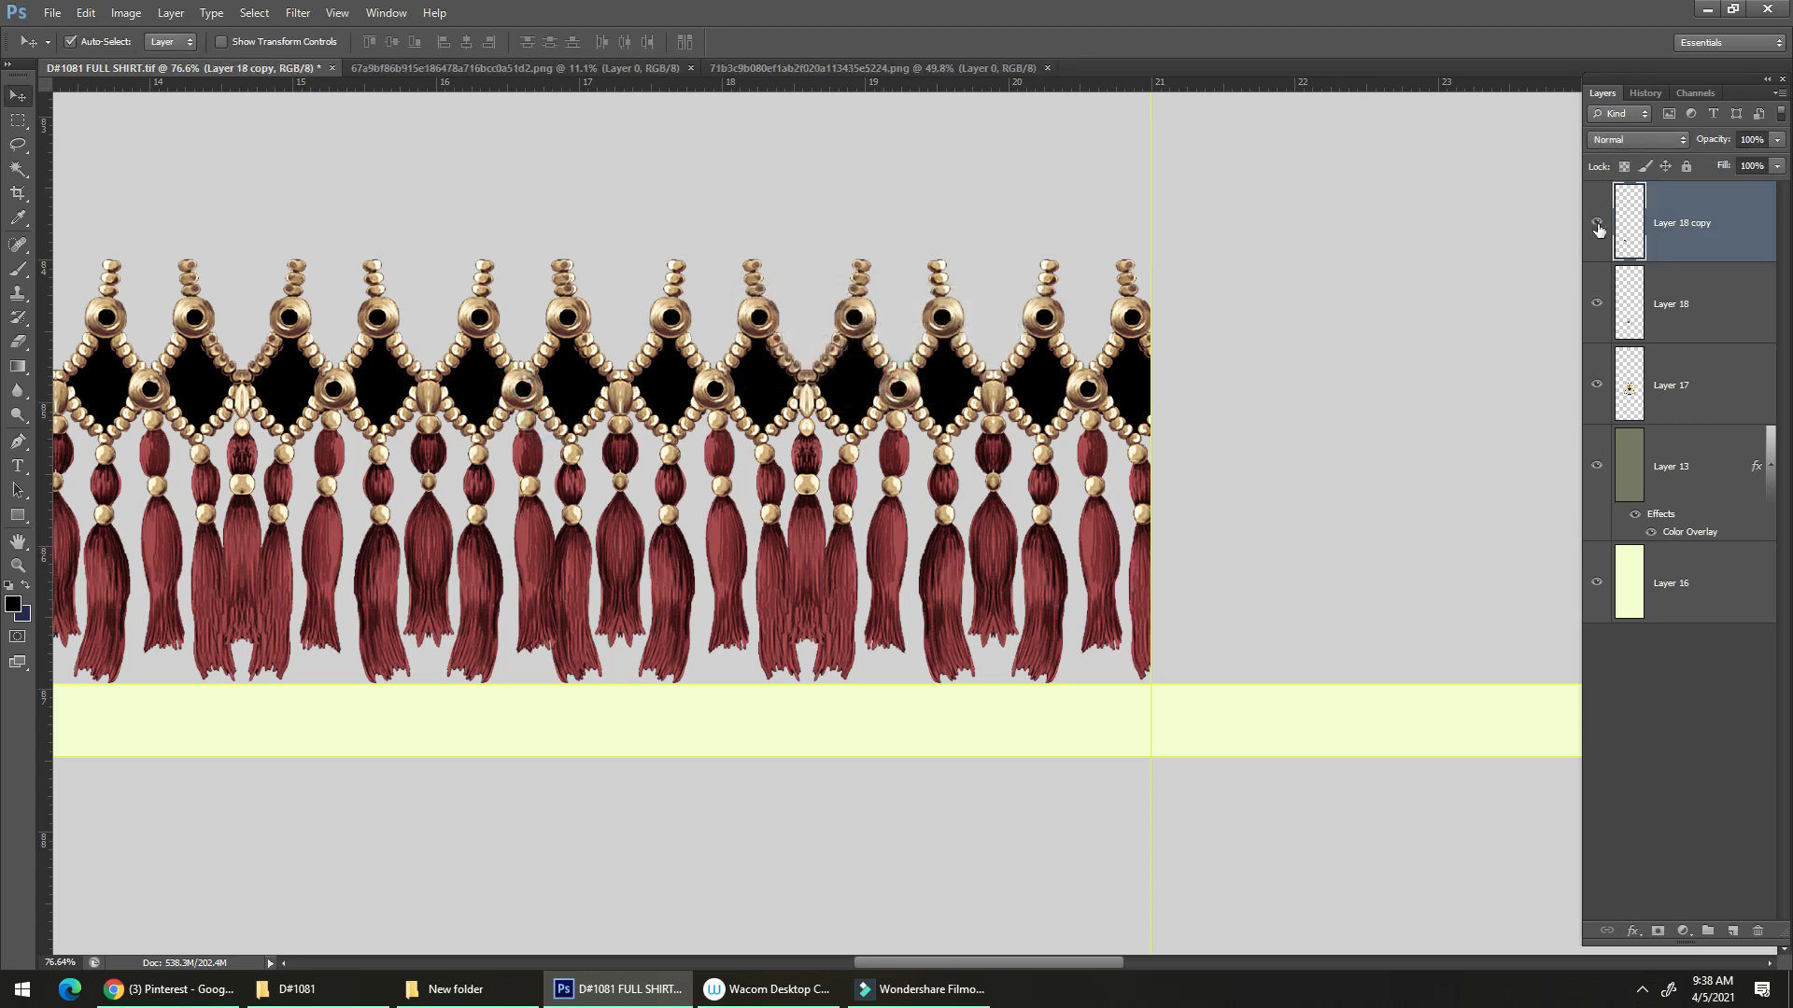
ctrl+click(1631, 238)
key(ctrl+d)
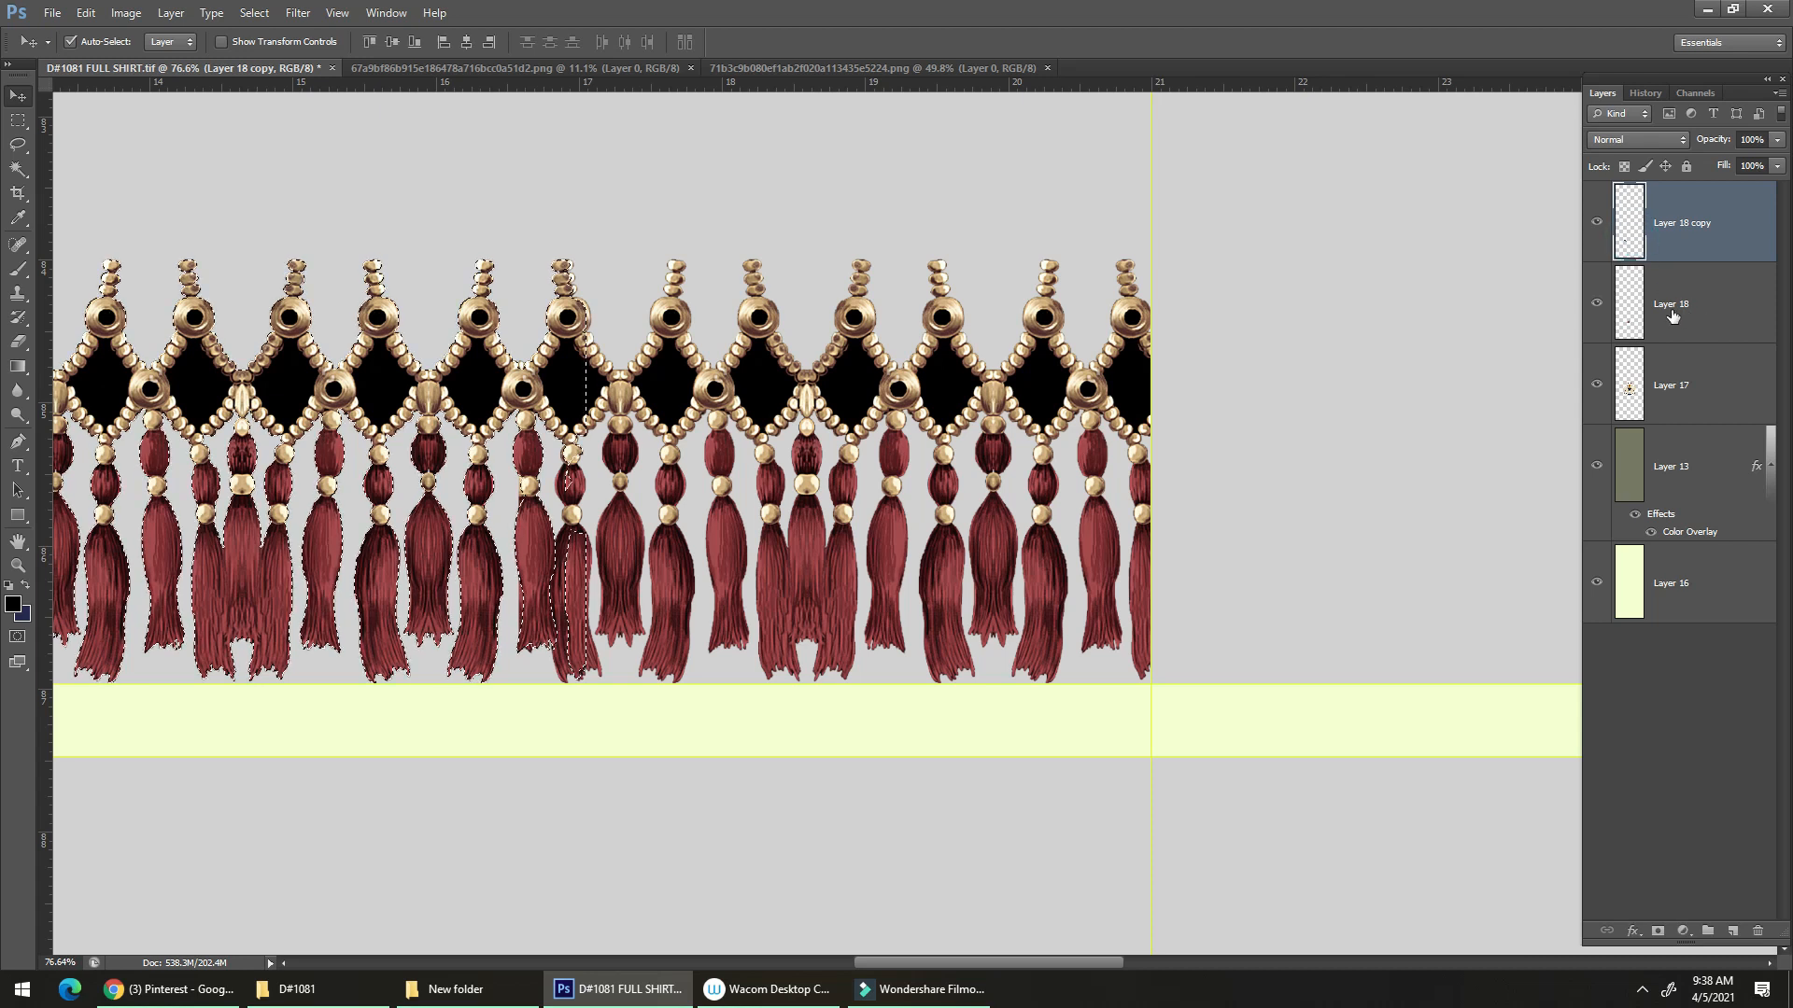
drag(809, 493, 801, 409)
click(999, 371)
key(Delete)
Duplicate the merged tassel border, join the copy to its left end, and merge both into one layer.
drag(1317, 374, 346, 409)
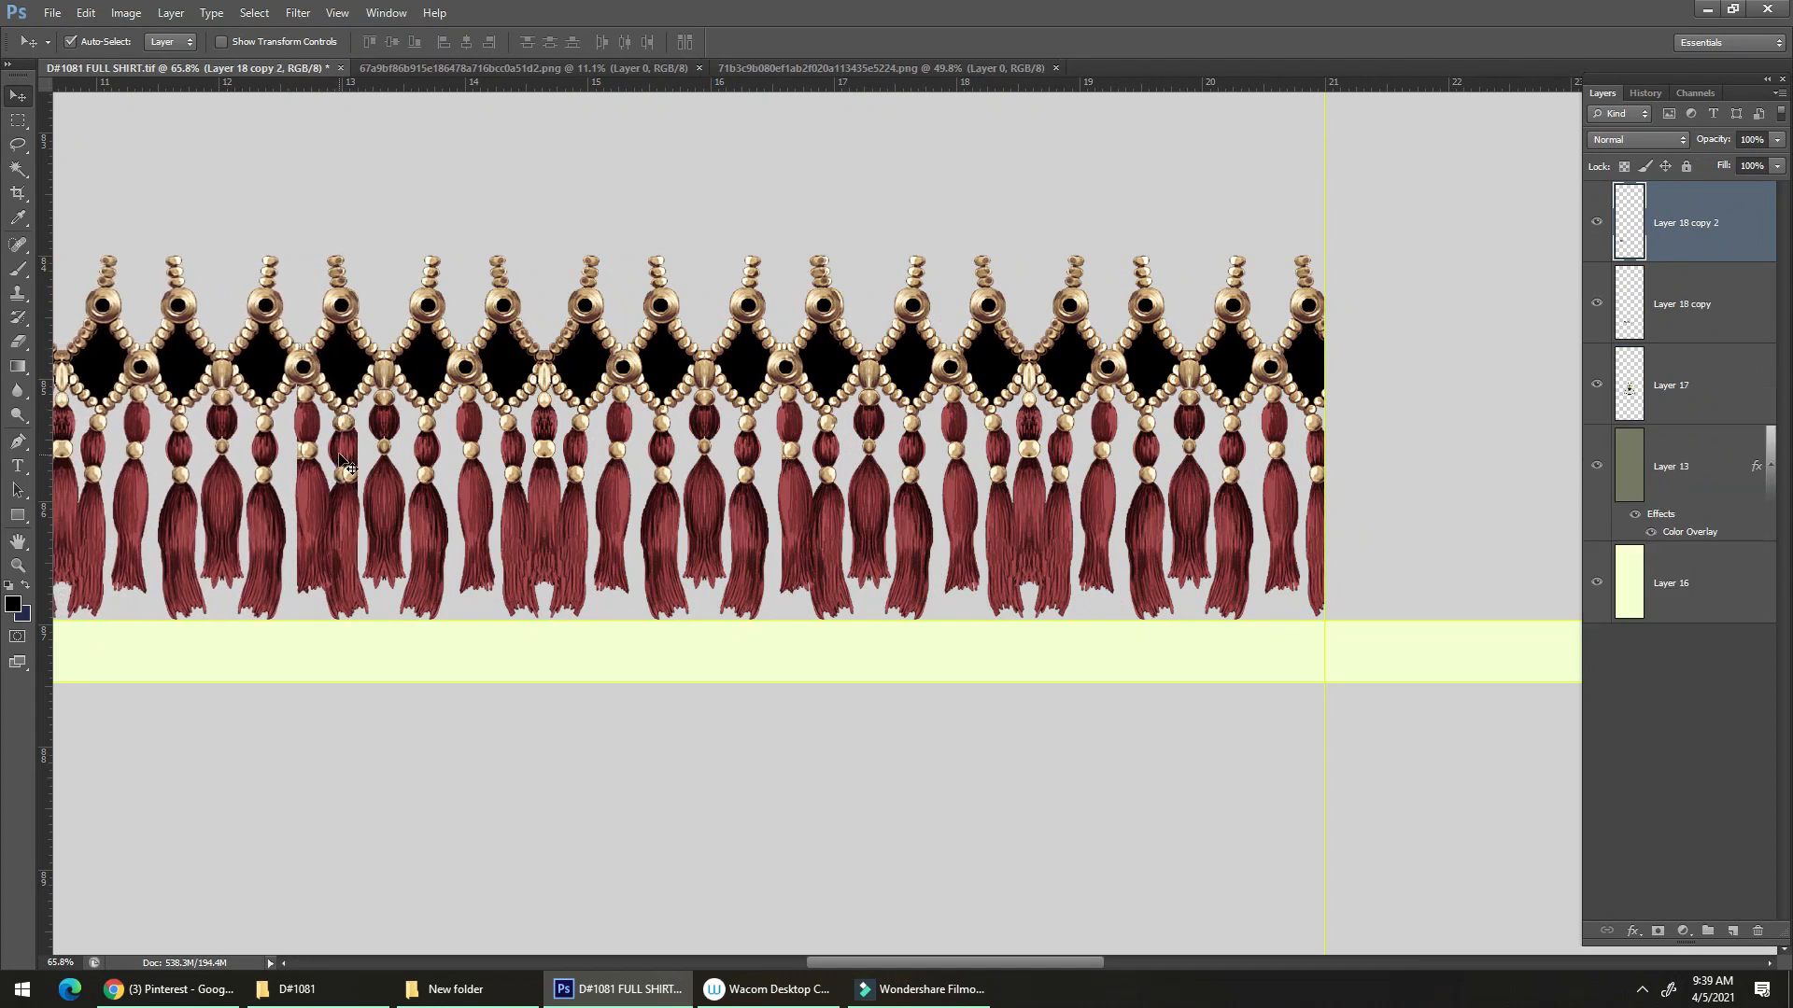
key(e)
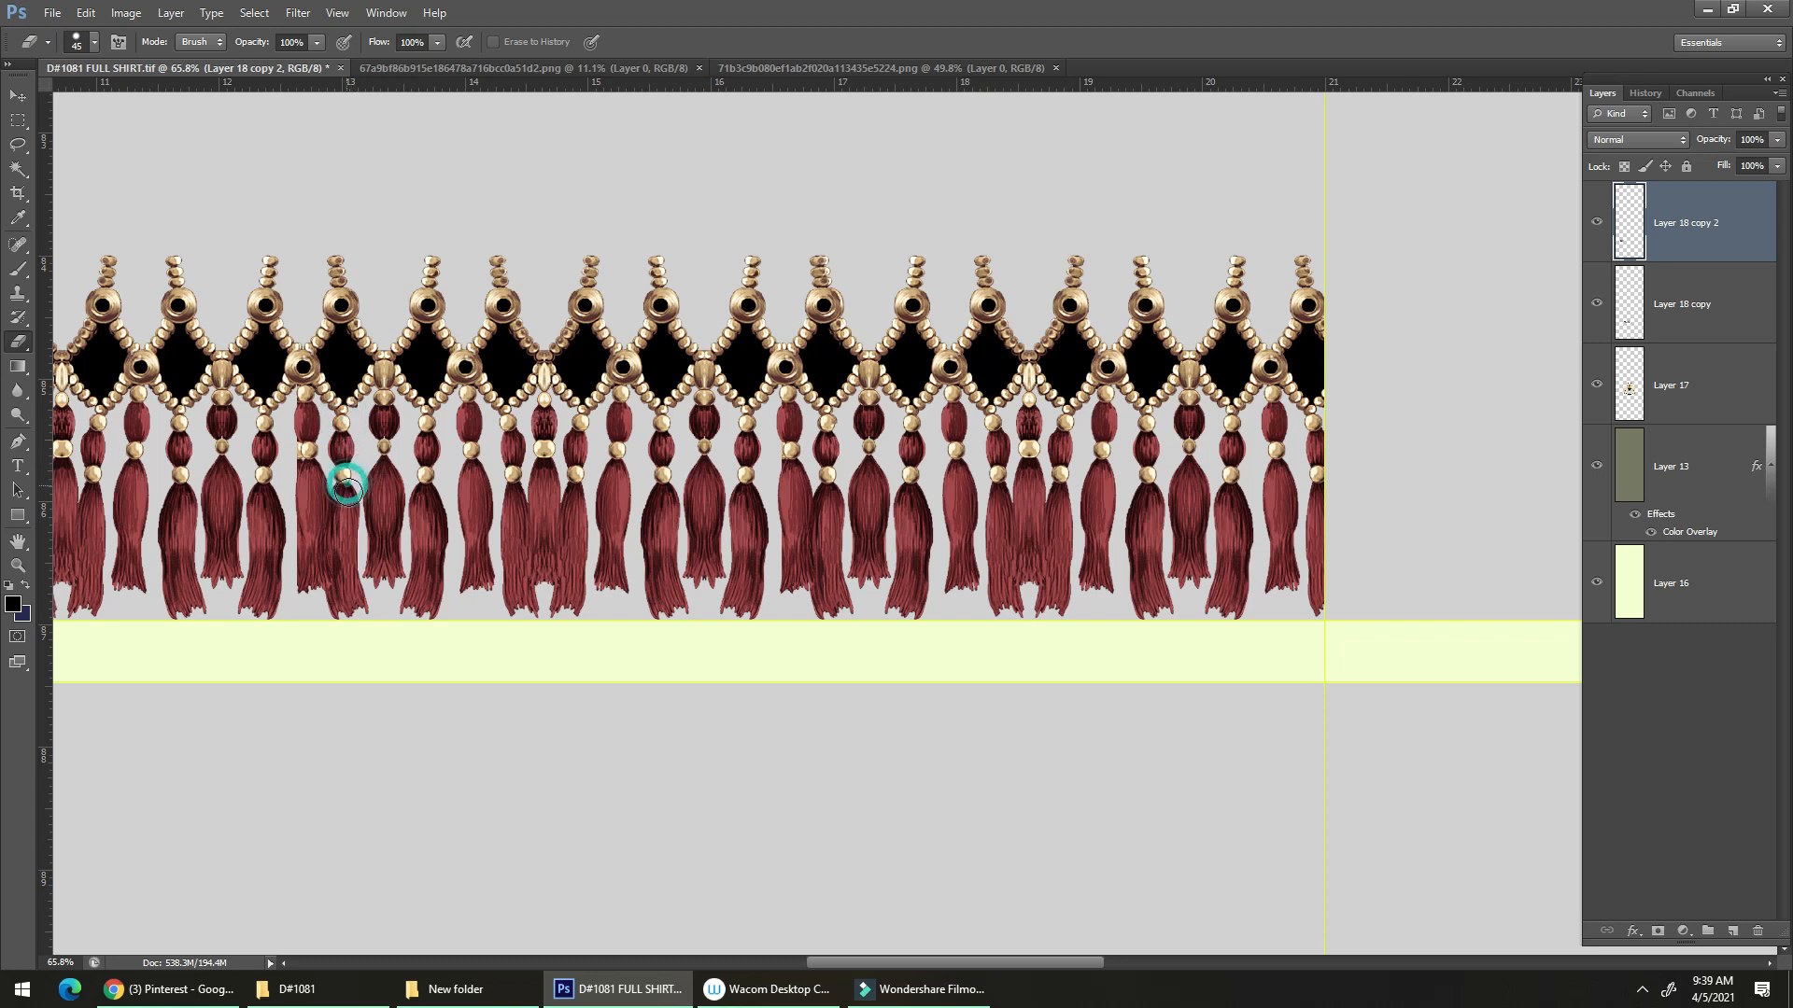
key(v)
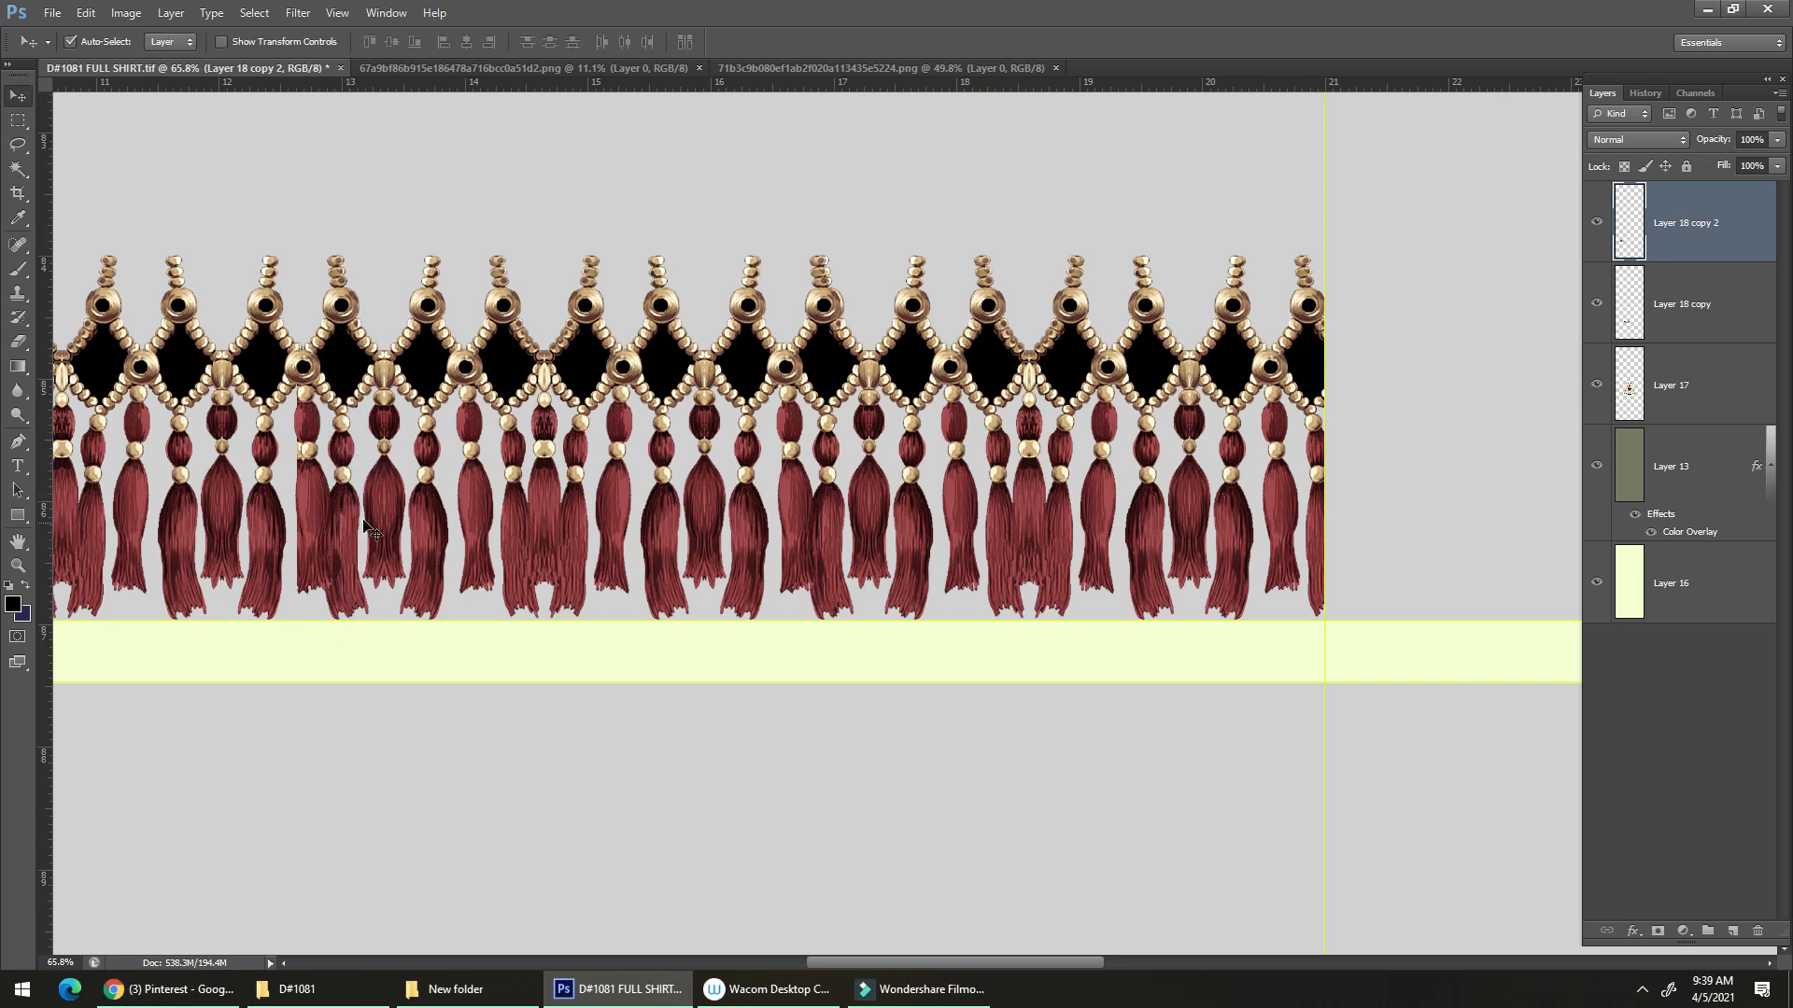
scroll(674, 435, down, 5)
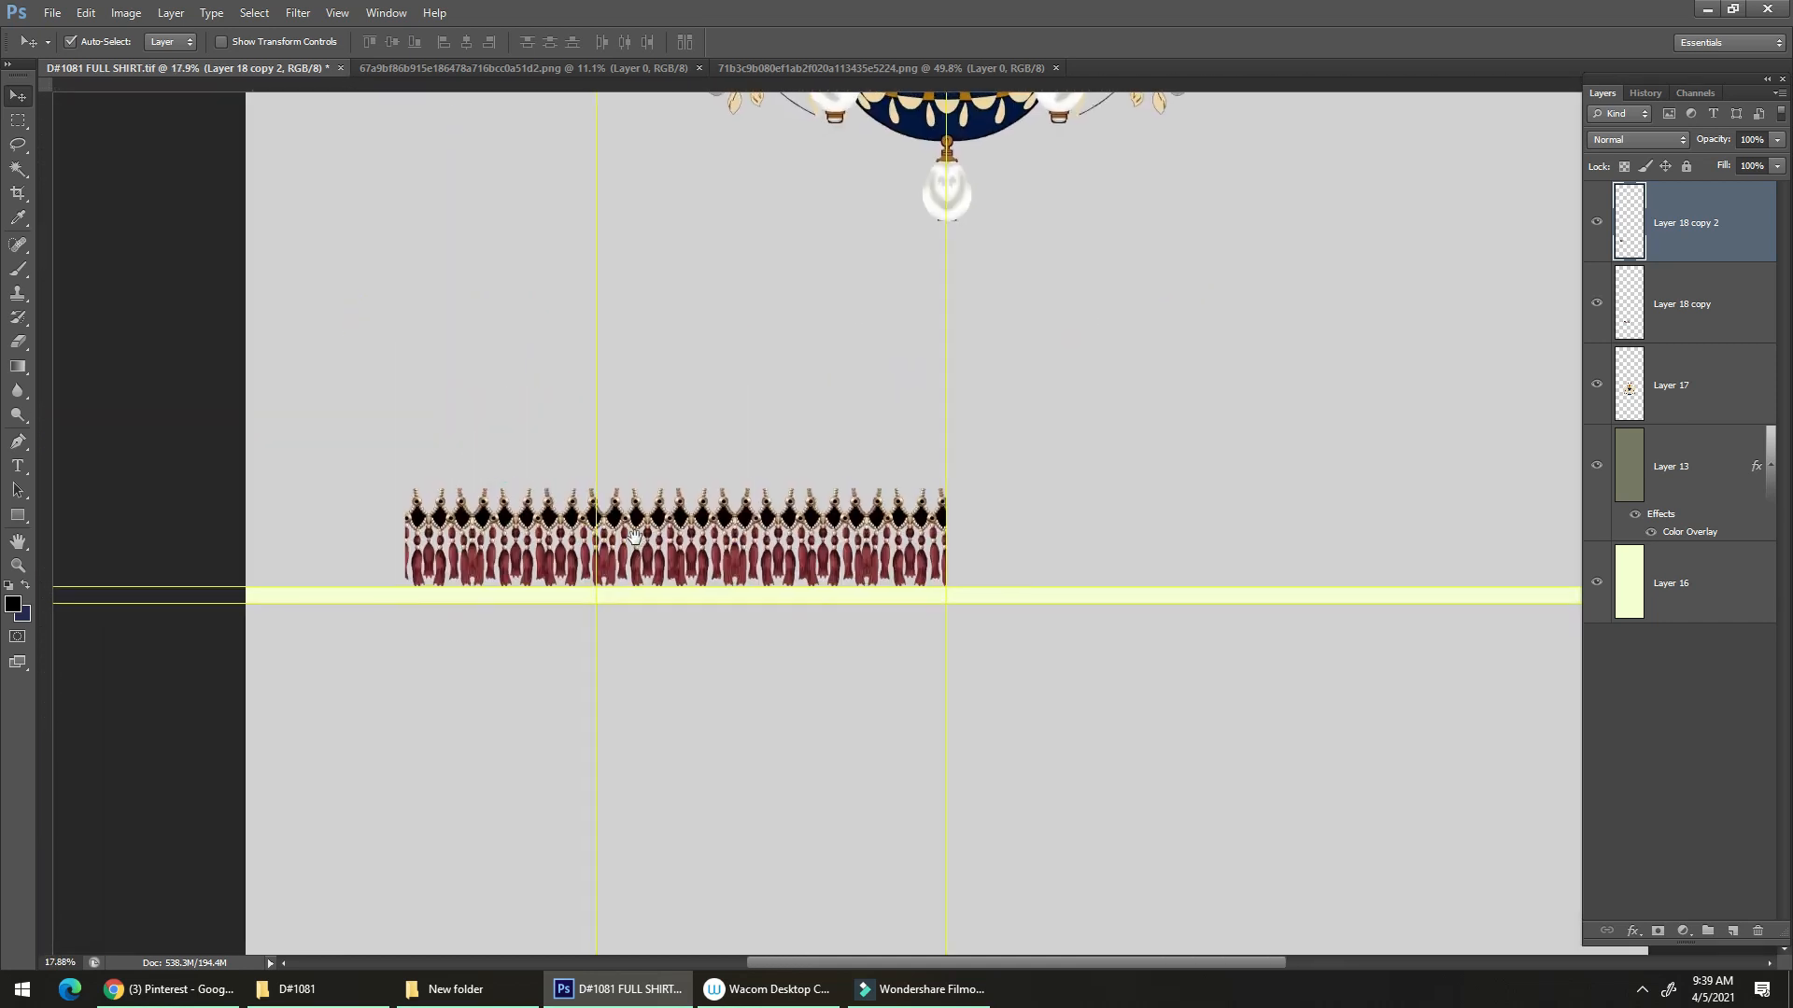
key(Delete)
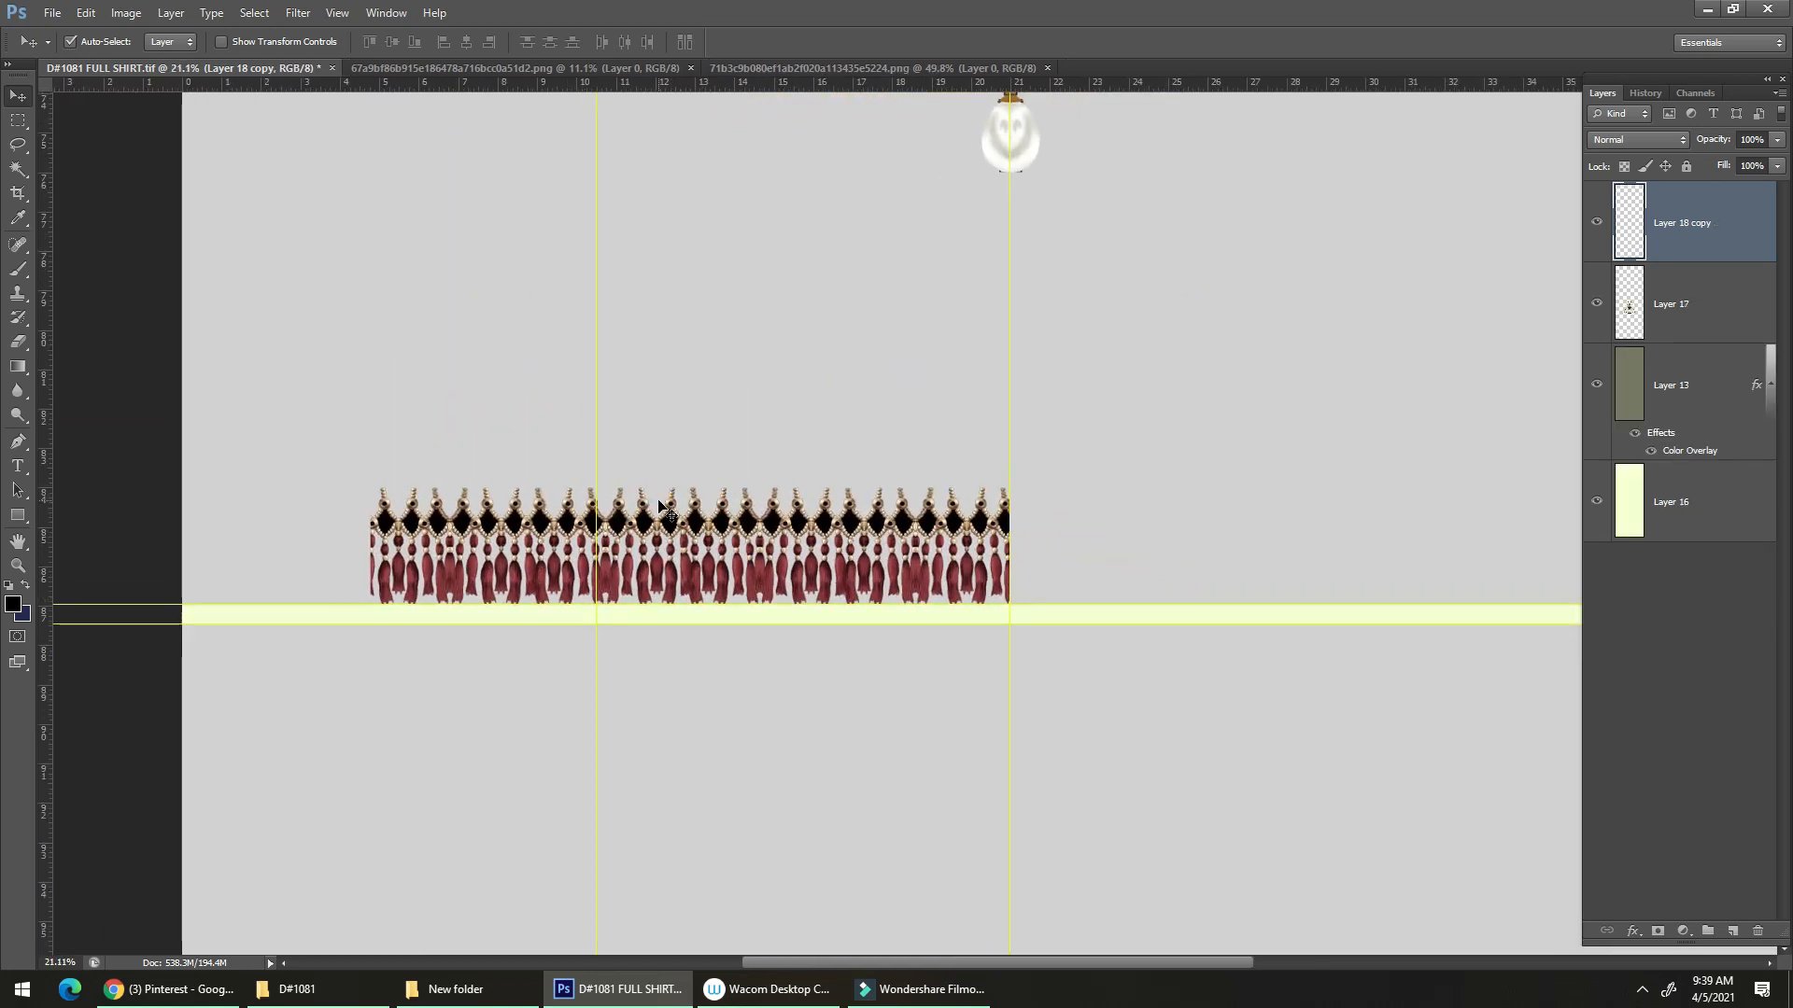
Duplicate the lengthened tassel border once more and align the copy with its left end, extending the row towards the shirt's left edge.
alt+drag(958, 505, 419, 452)
drag(487, 402, 465, 409)
Try to erase the overlapping tassel at the newest seam on Layer 18 copy 2.
key(e)
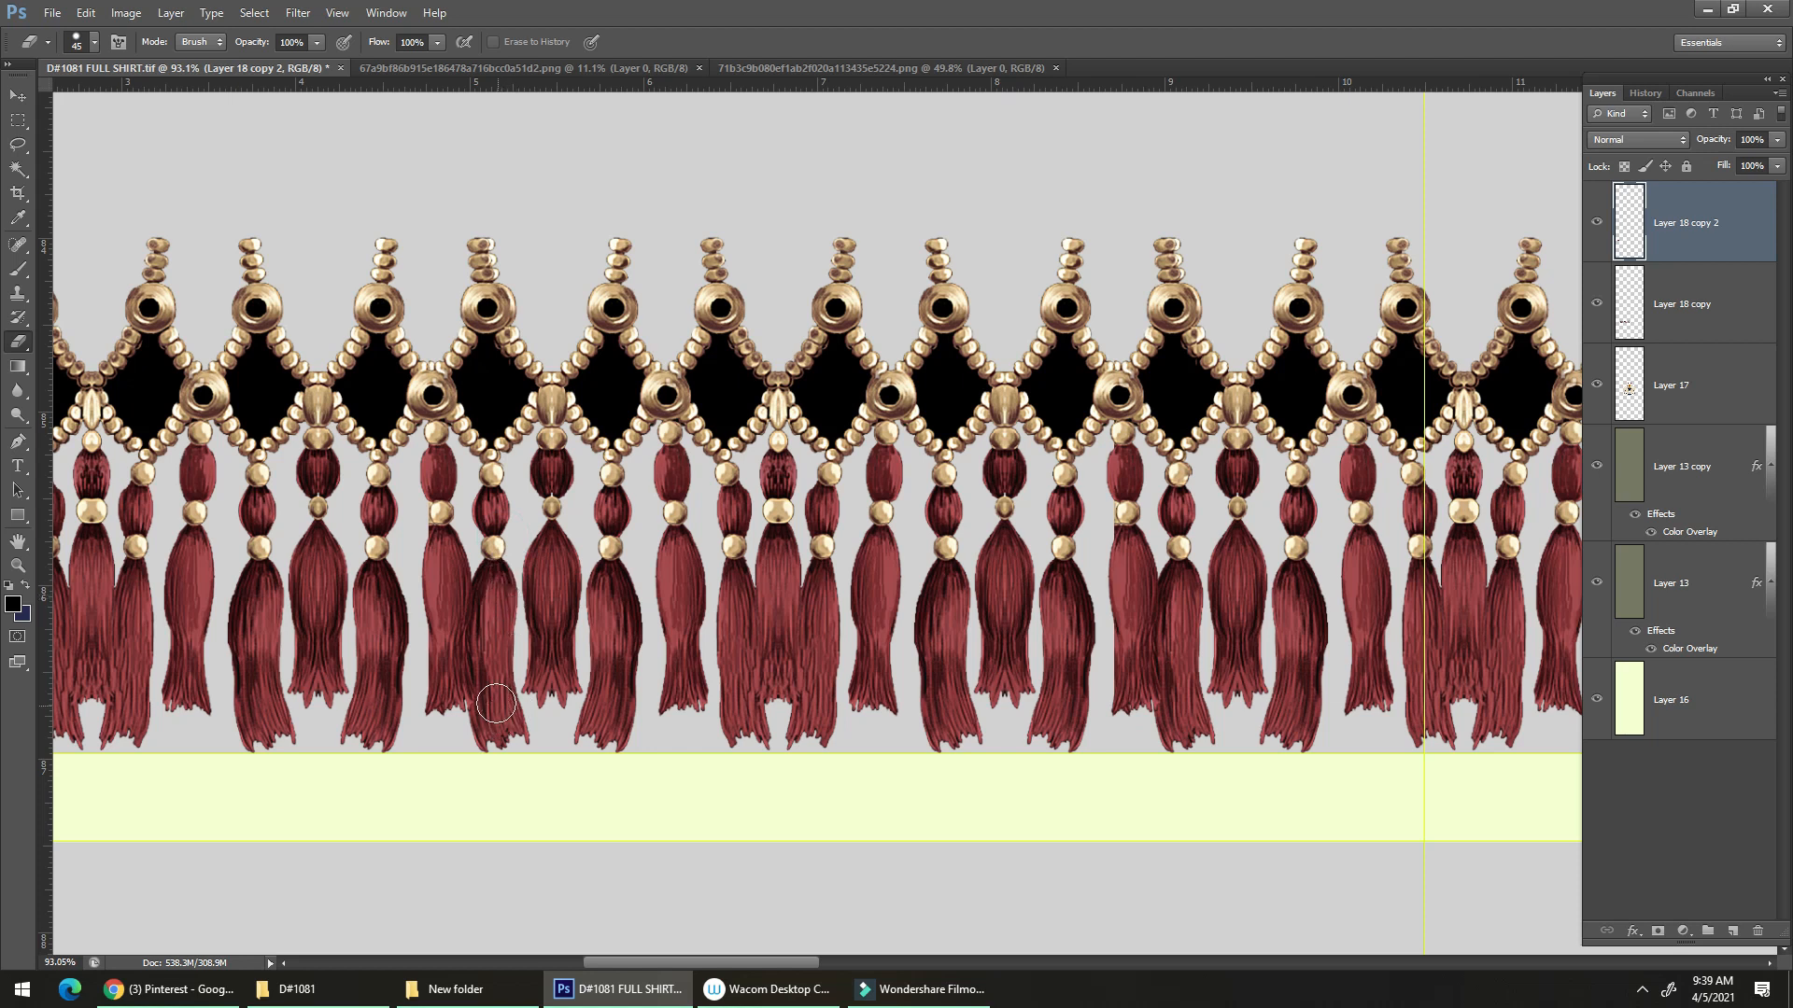
drag(464, 580, 482, 736)
drag(449, 549, 461, 736)
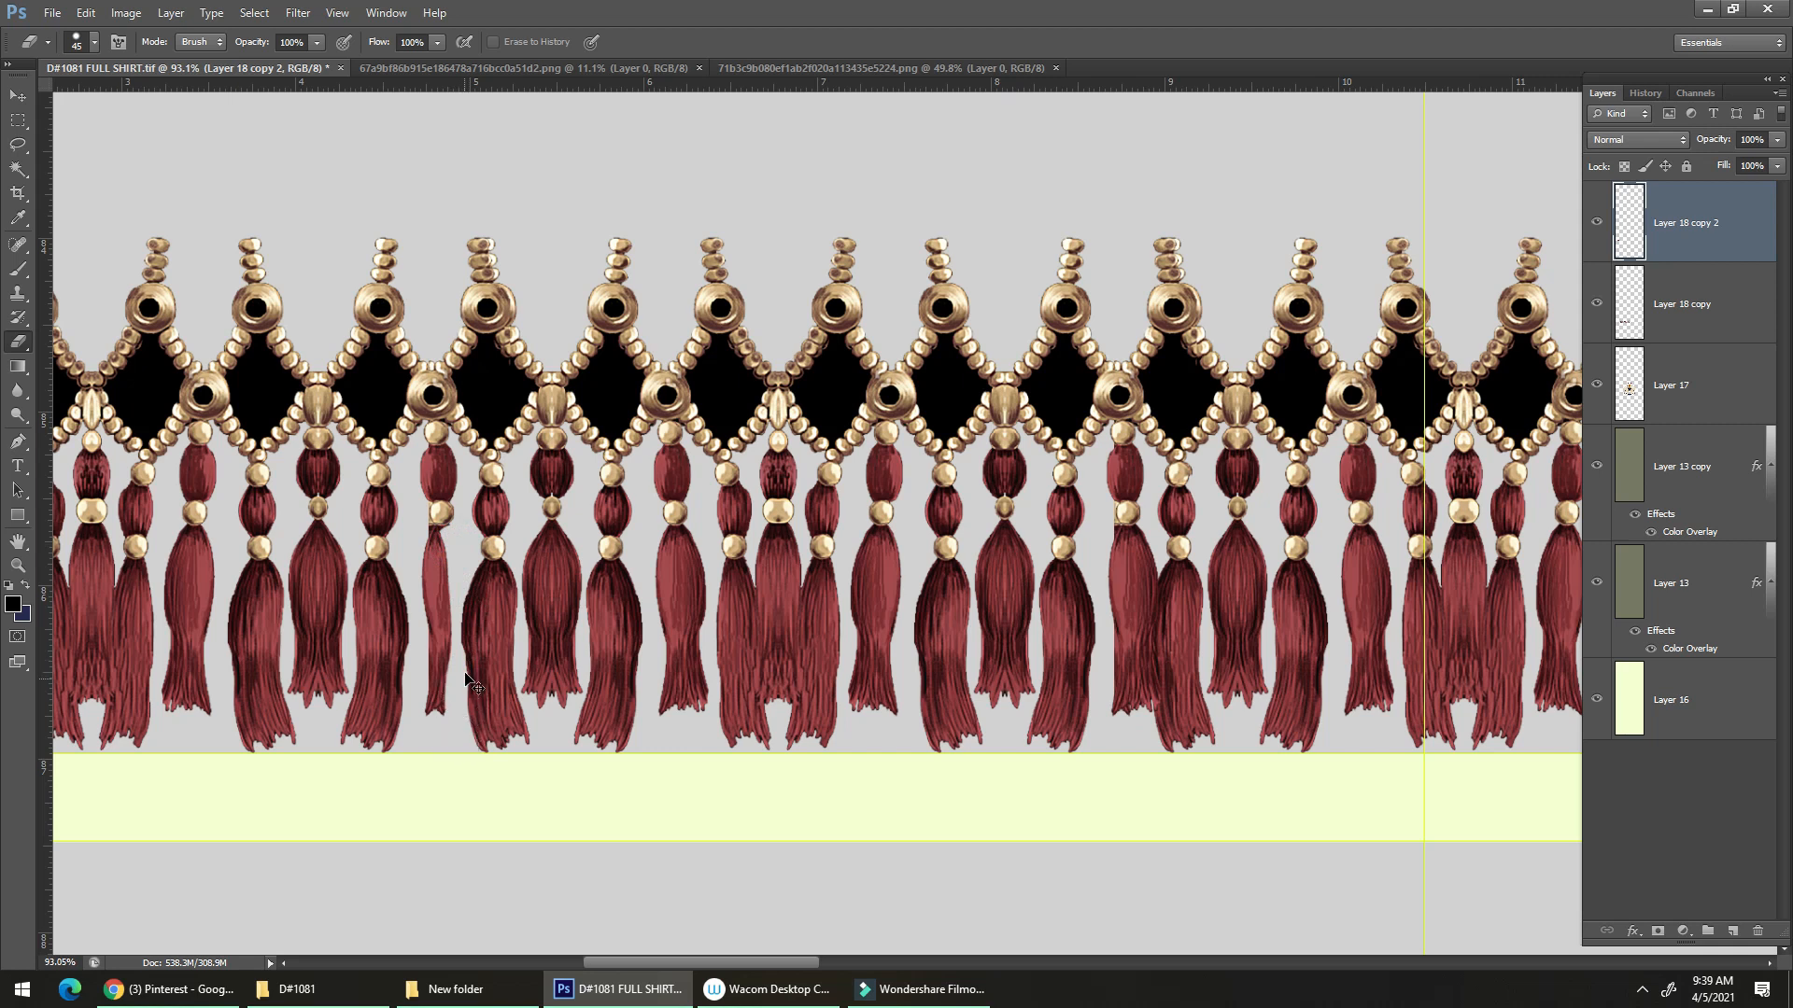
key(ctrl+alt+z)
key(ctrl+alt+z)
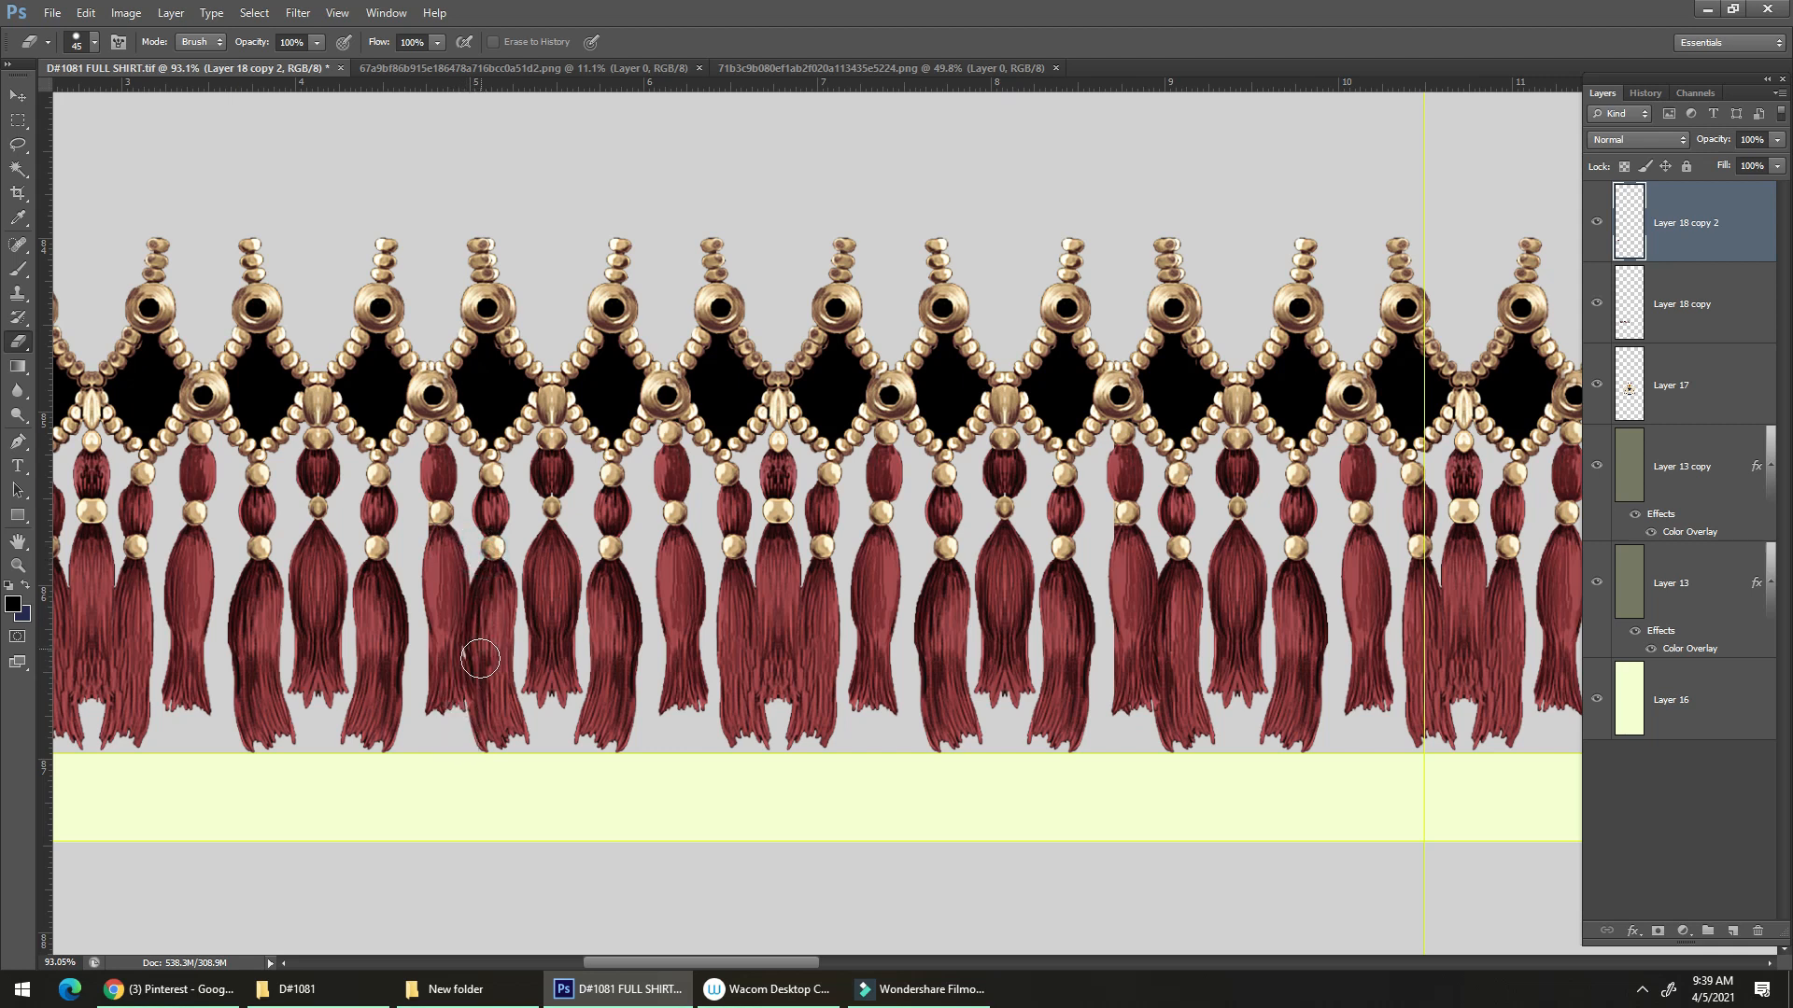
scroll(576, 621, down, 8)
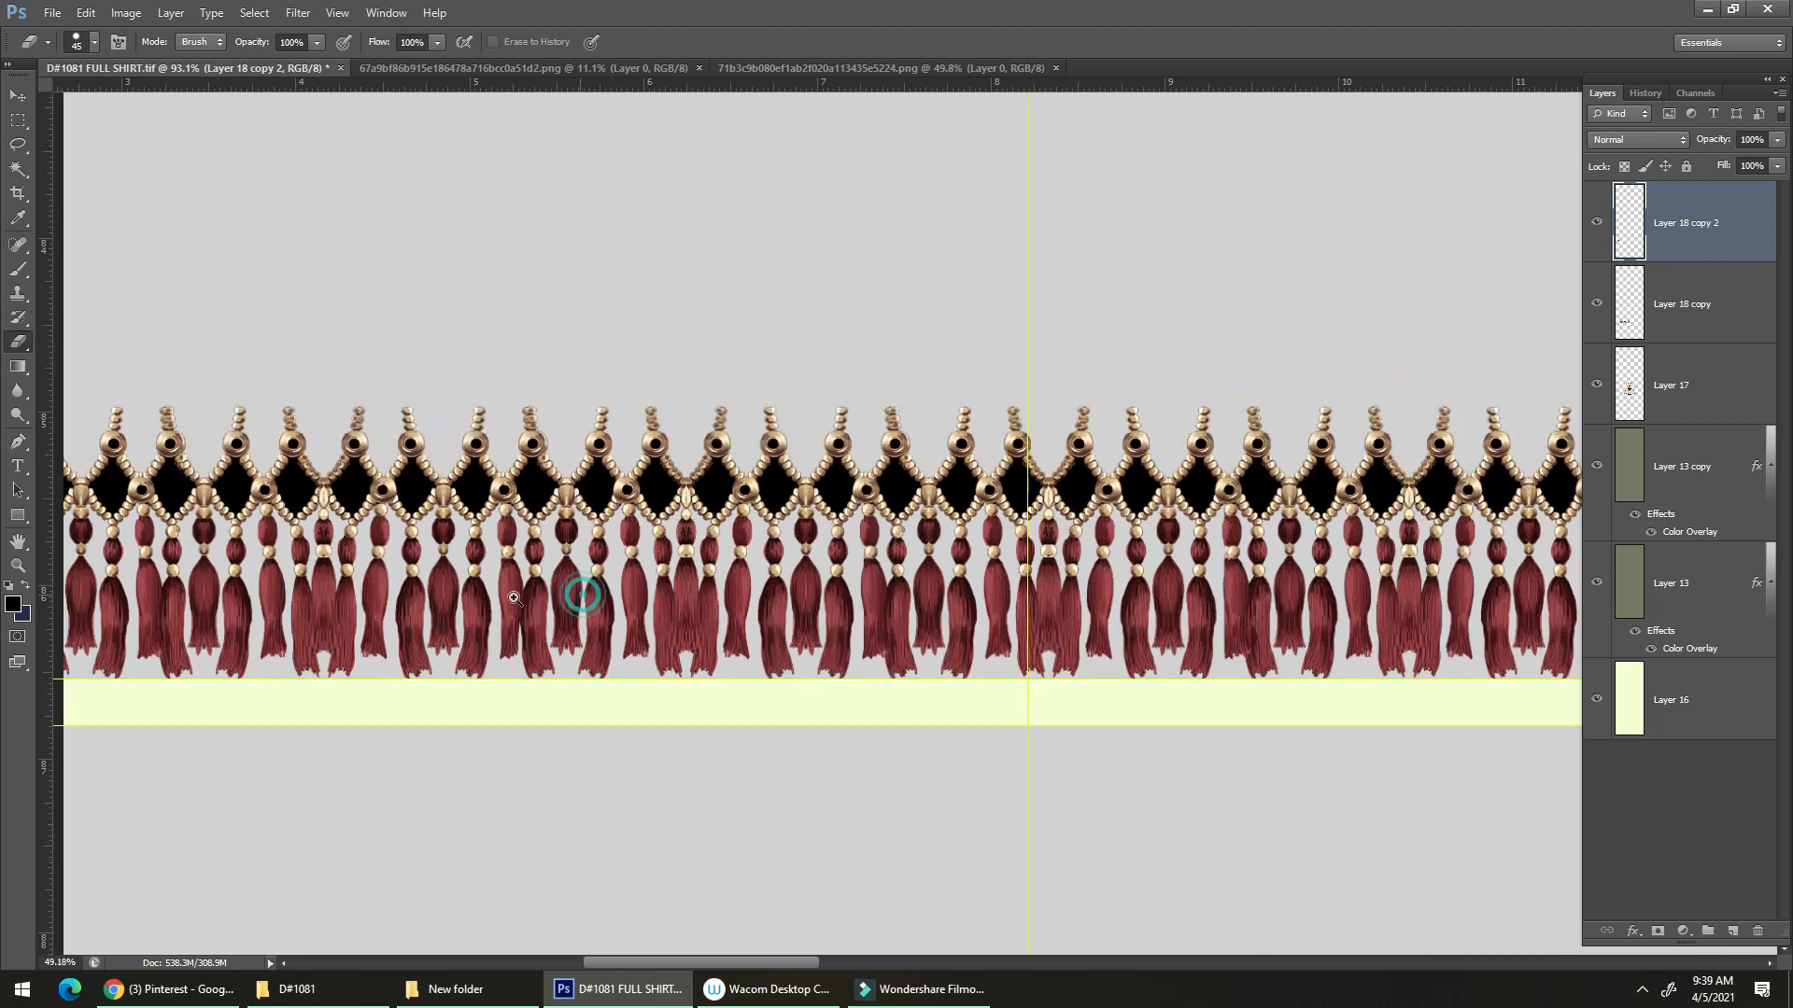
Merge the tassel border layers and scale the combined row proportionally to about 78.6%, keeping its end on the centre guide.
key(ctrl+e)
drag(572, 579, 380, 707)
drag(504, 693, 451, 632)
key(ctrl+t)
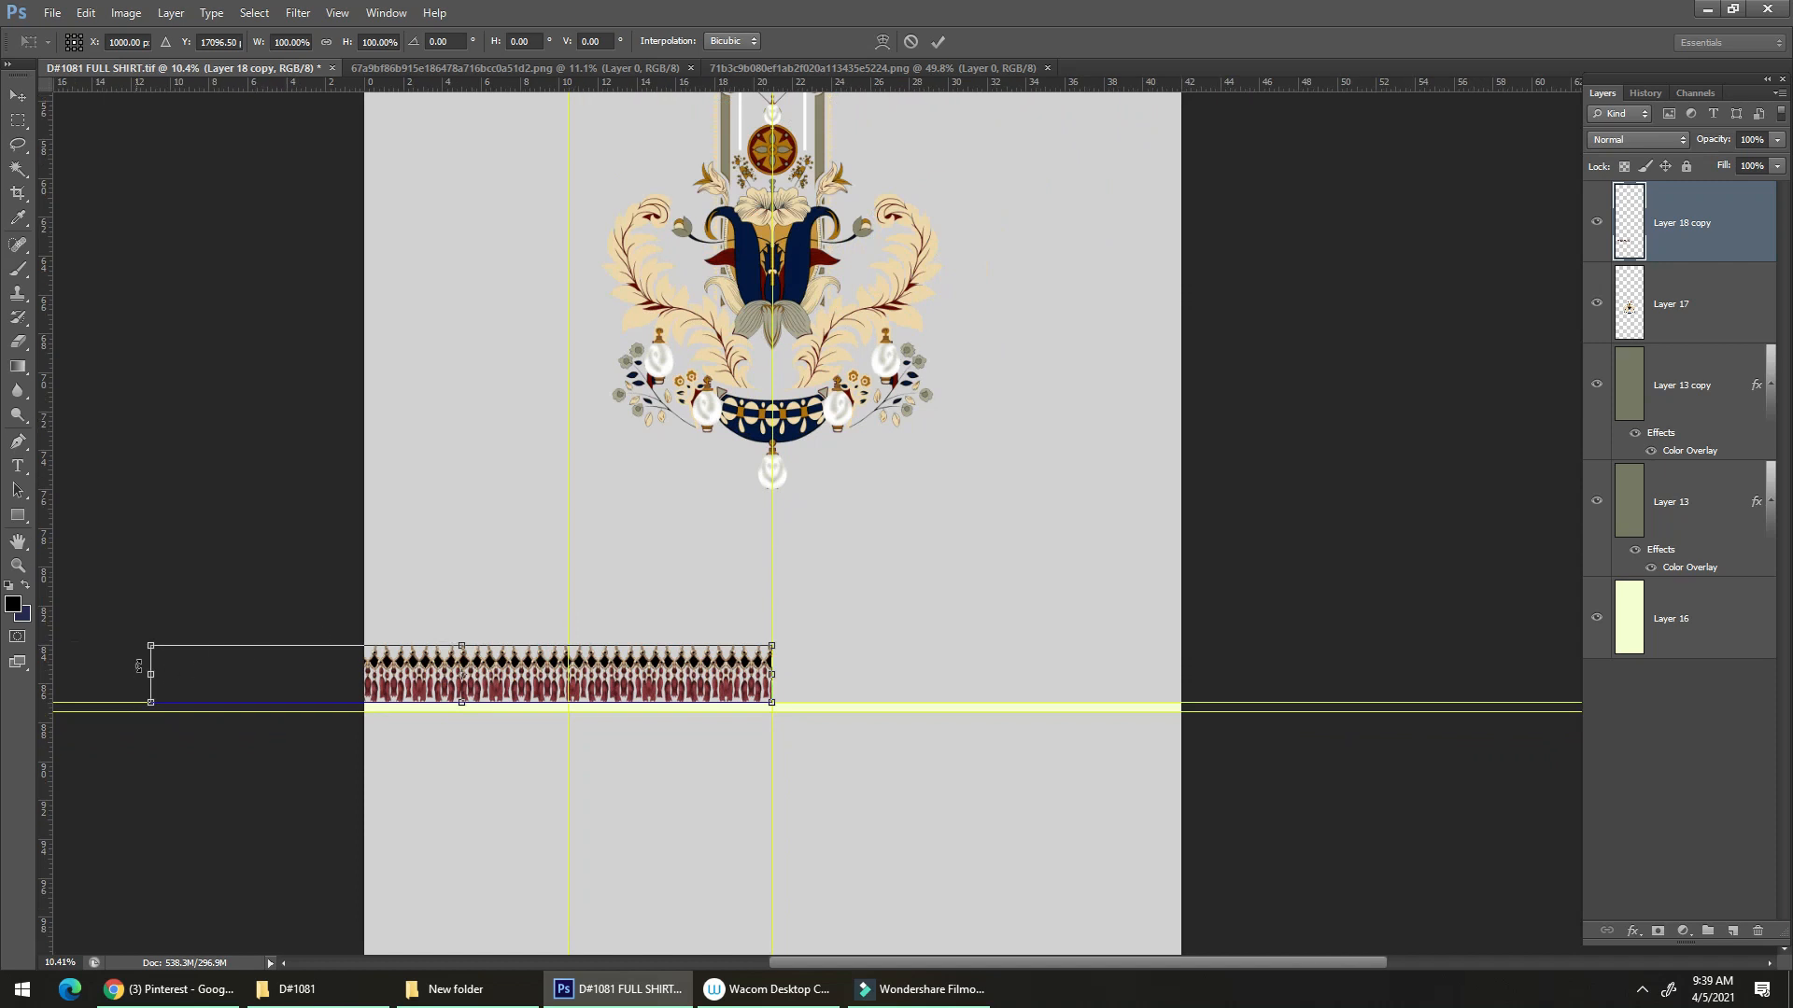
drag(154, 648, 287, 639)
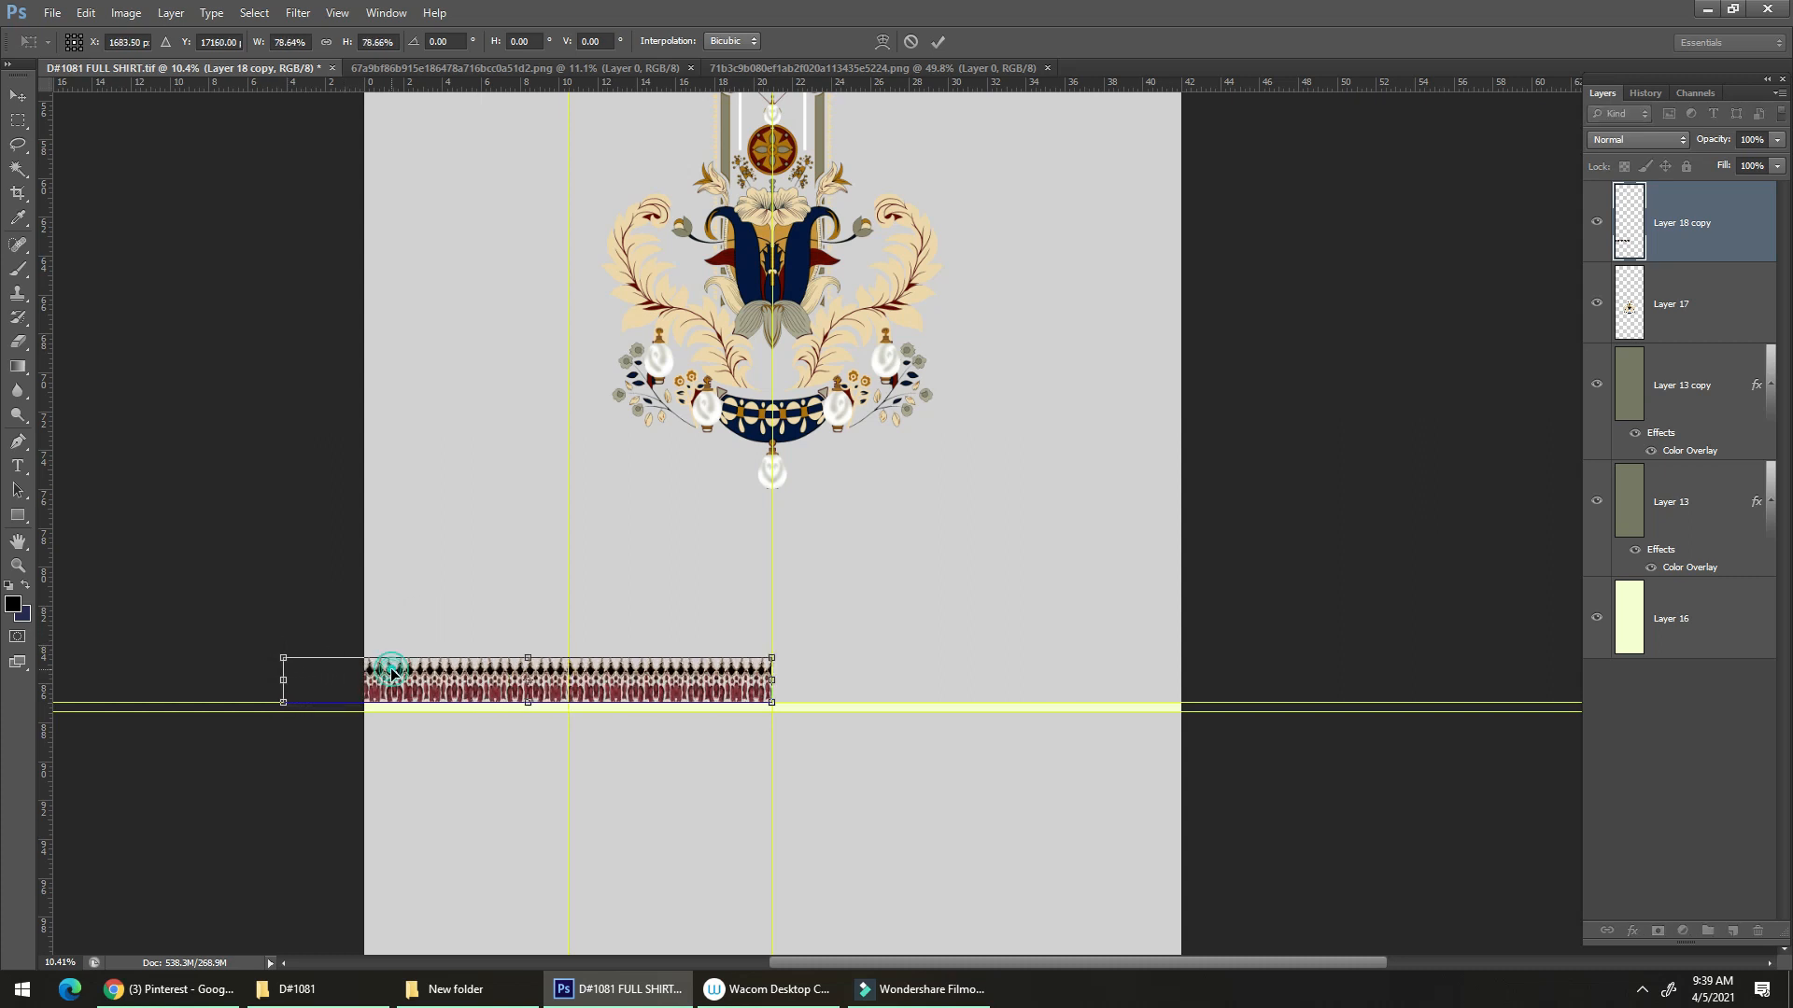
key(Return)
Examine the resized tassel border at several magnifications, including print size, along the shirt's left half.
key(e)
right_click(449, 691)
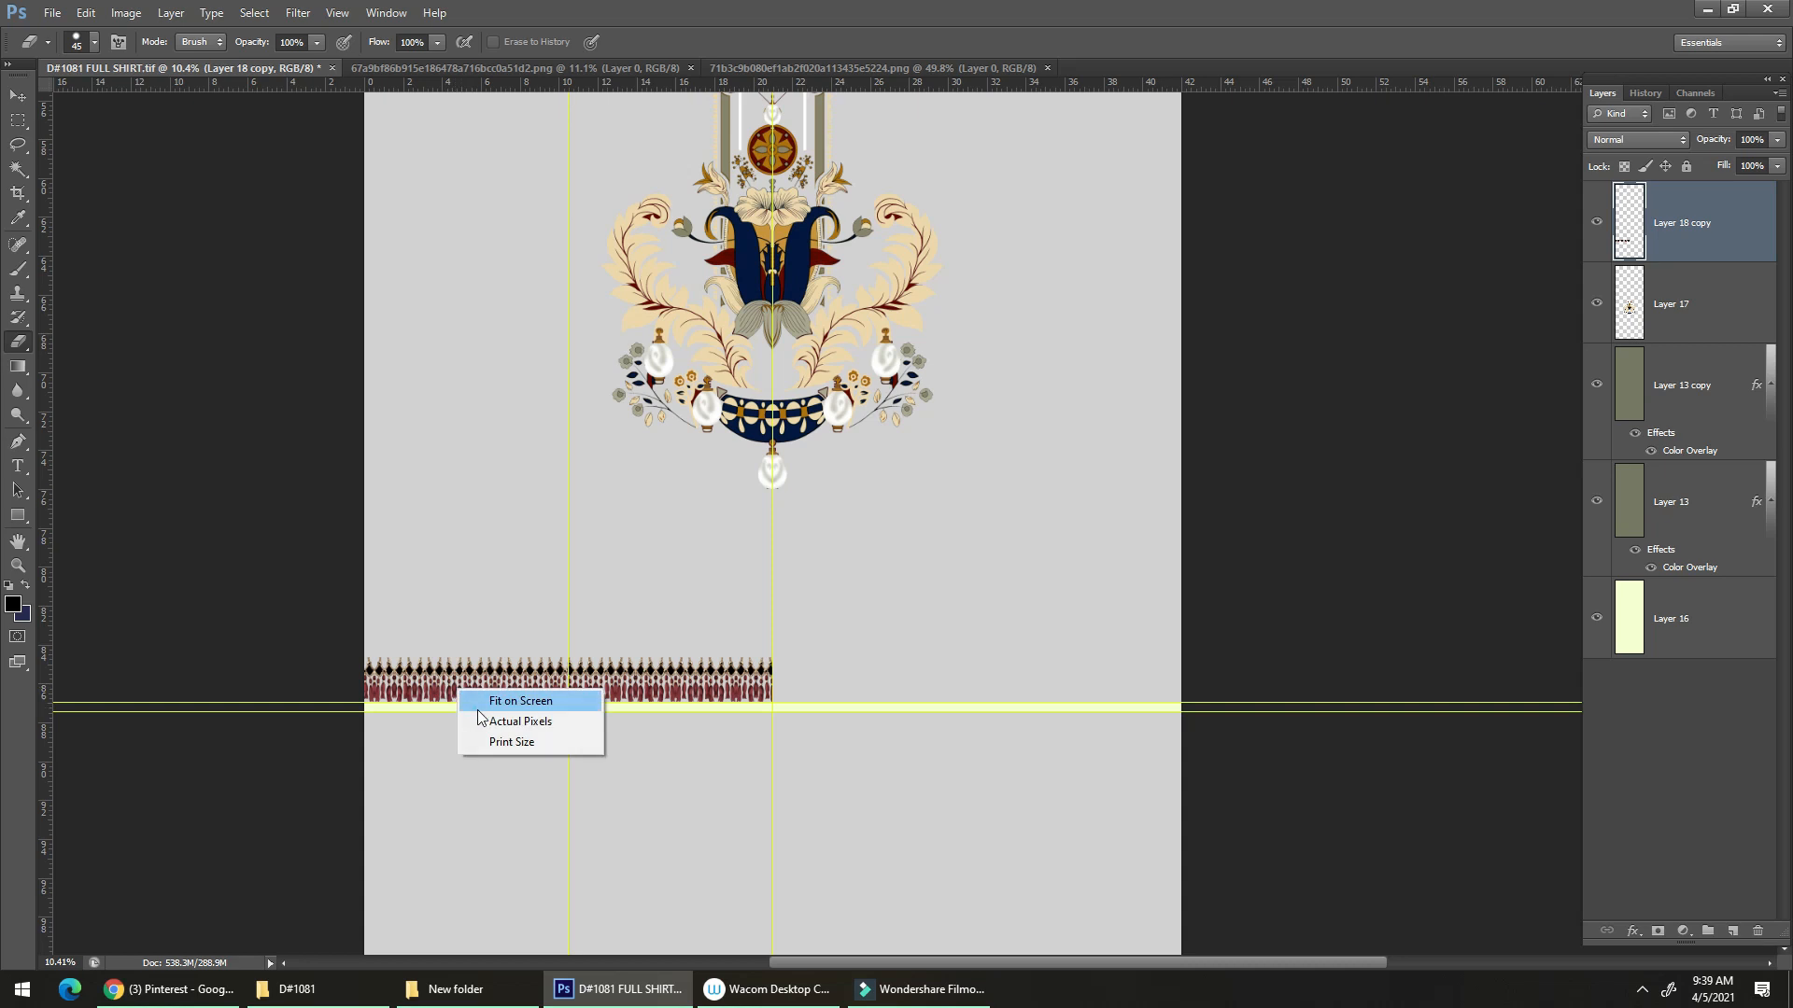
click(492, 738)
drag(545, 649, 420, 653)
drag(464, 725, 473, 575)
drag(334, 530, 467, 499)
drag(474, 494, 541, 533)
right_click(501, 531)
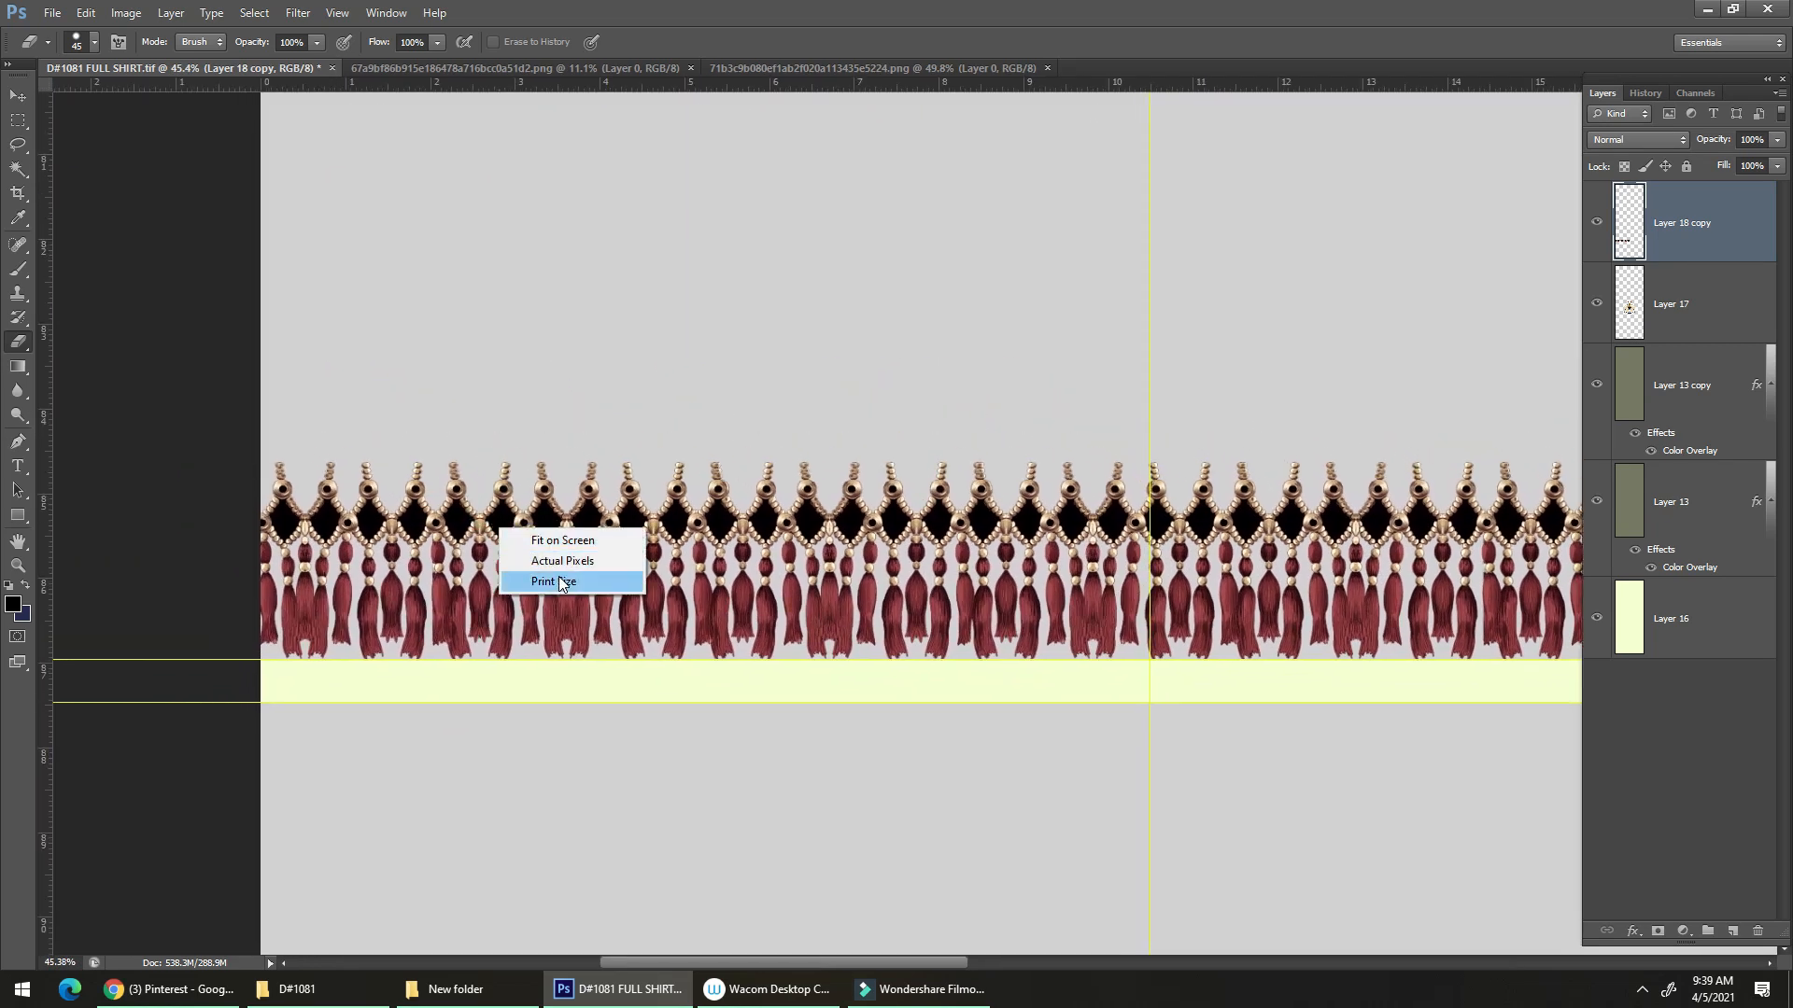
click(559, 581)
right_click(571, 563)
click(520, 581)
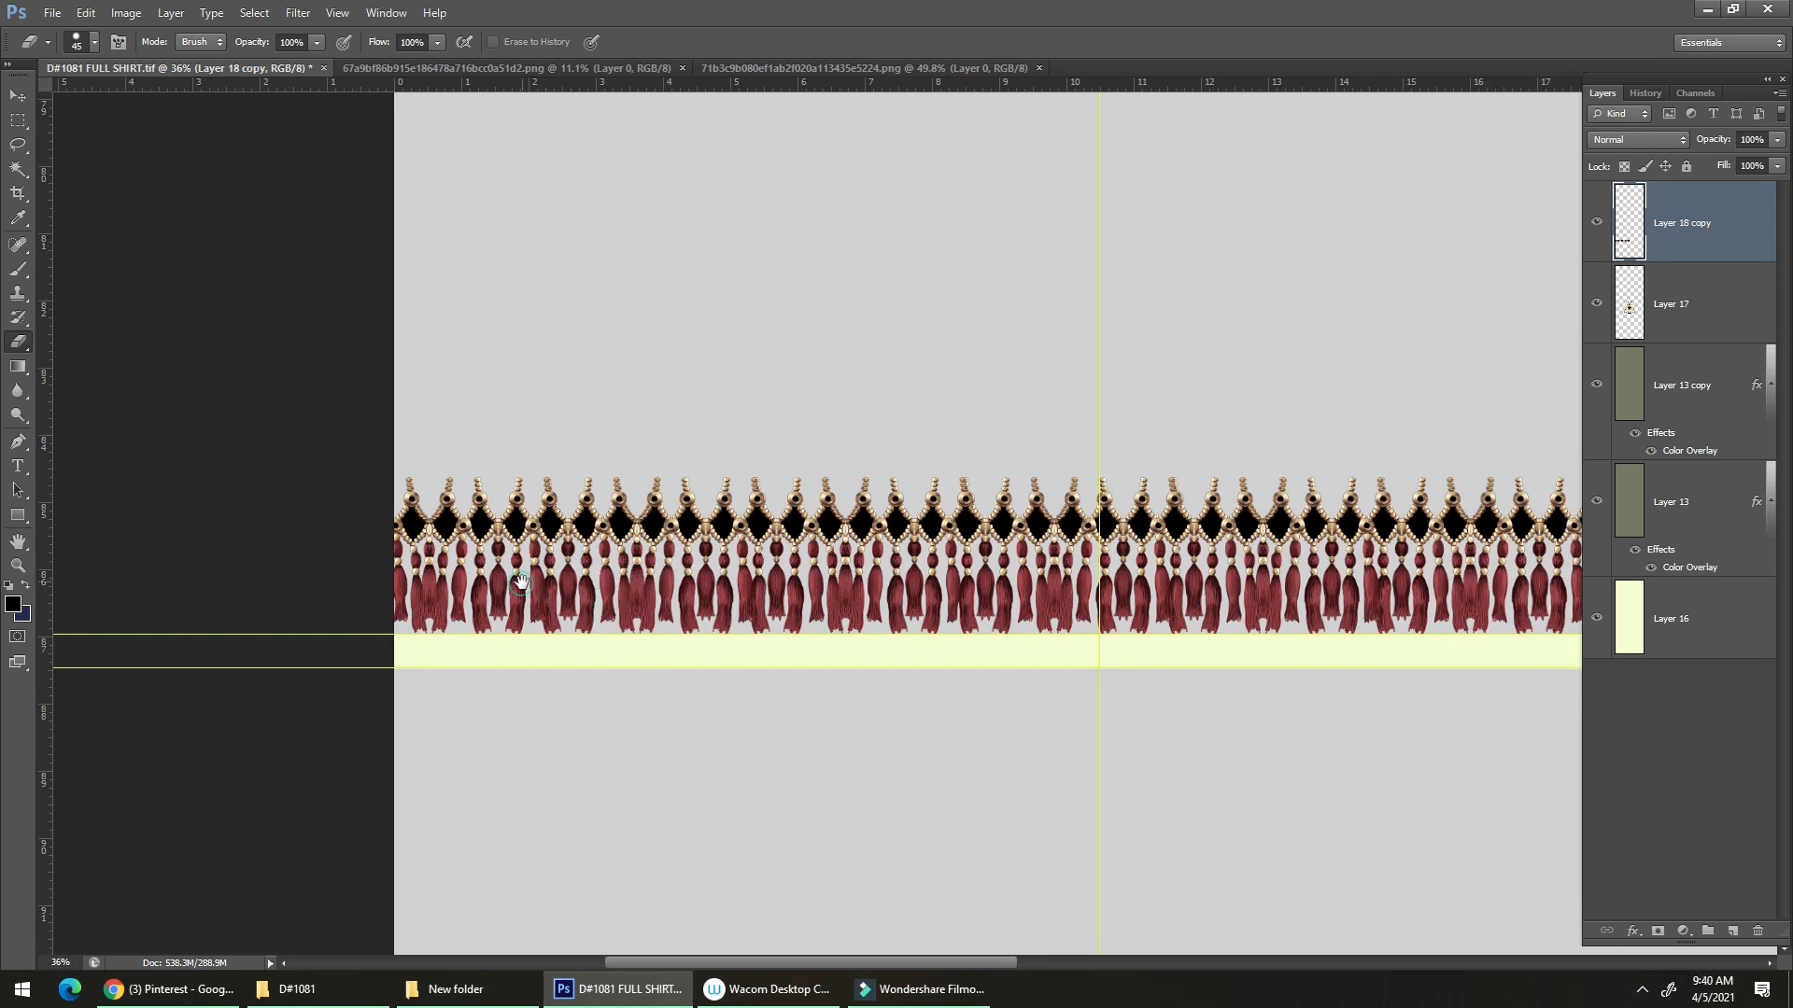
scroll(592, 543, down, 5)
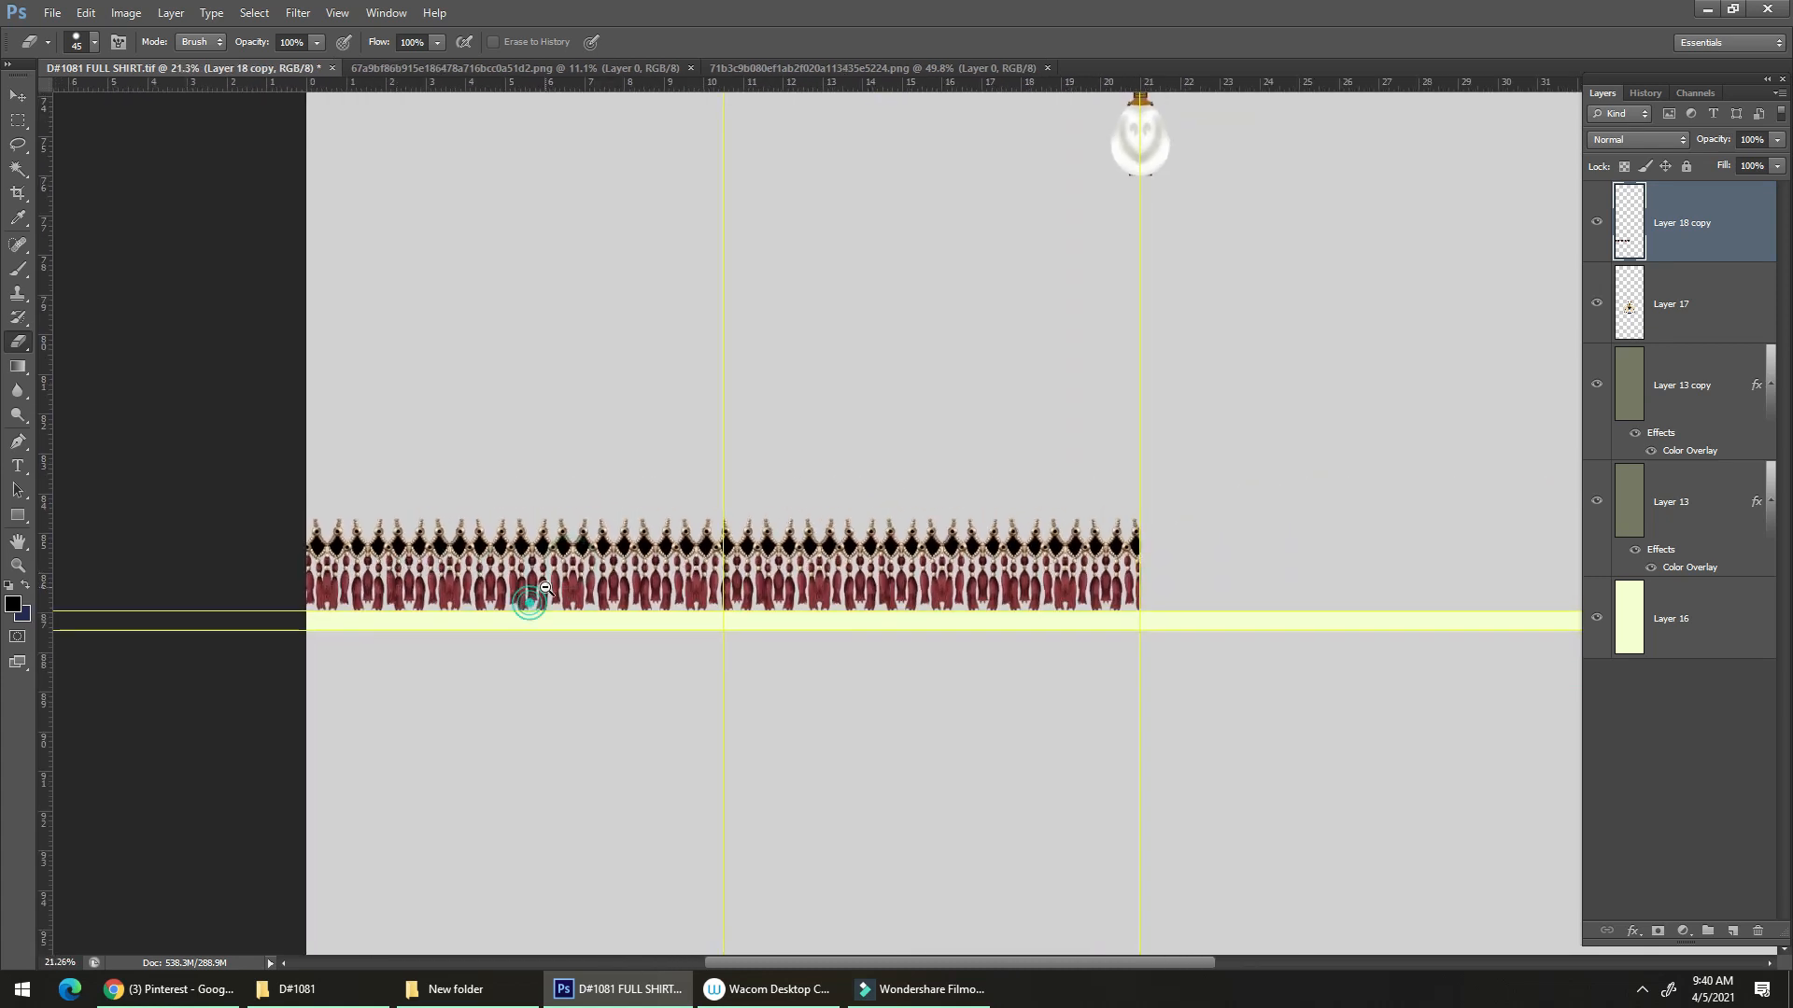
Mirror a copy of the tassel border onto the shirt's right half, hide the guides and selection outline, and check the centre seam.
key(ctrl+a)
key(alt+e)
key(alt+a)
key(alt+h)
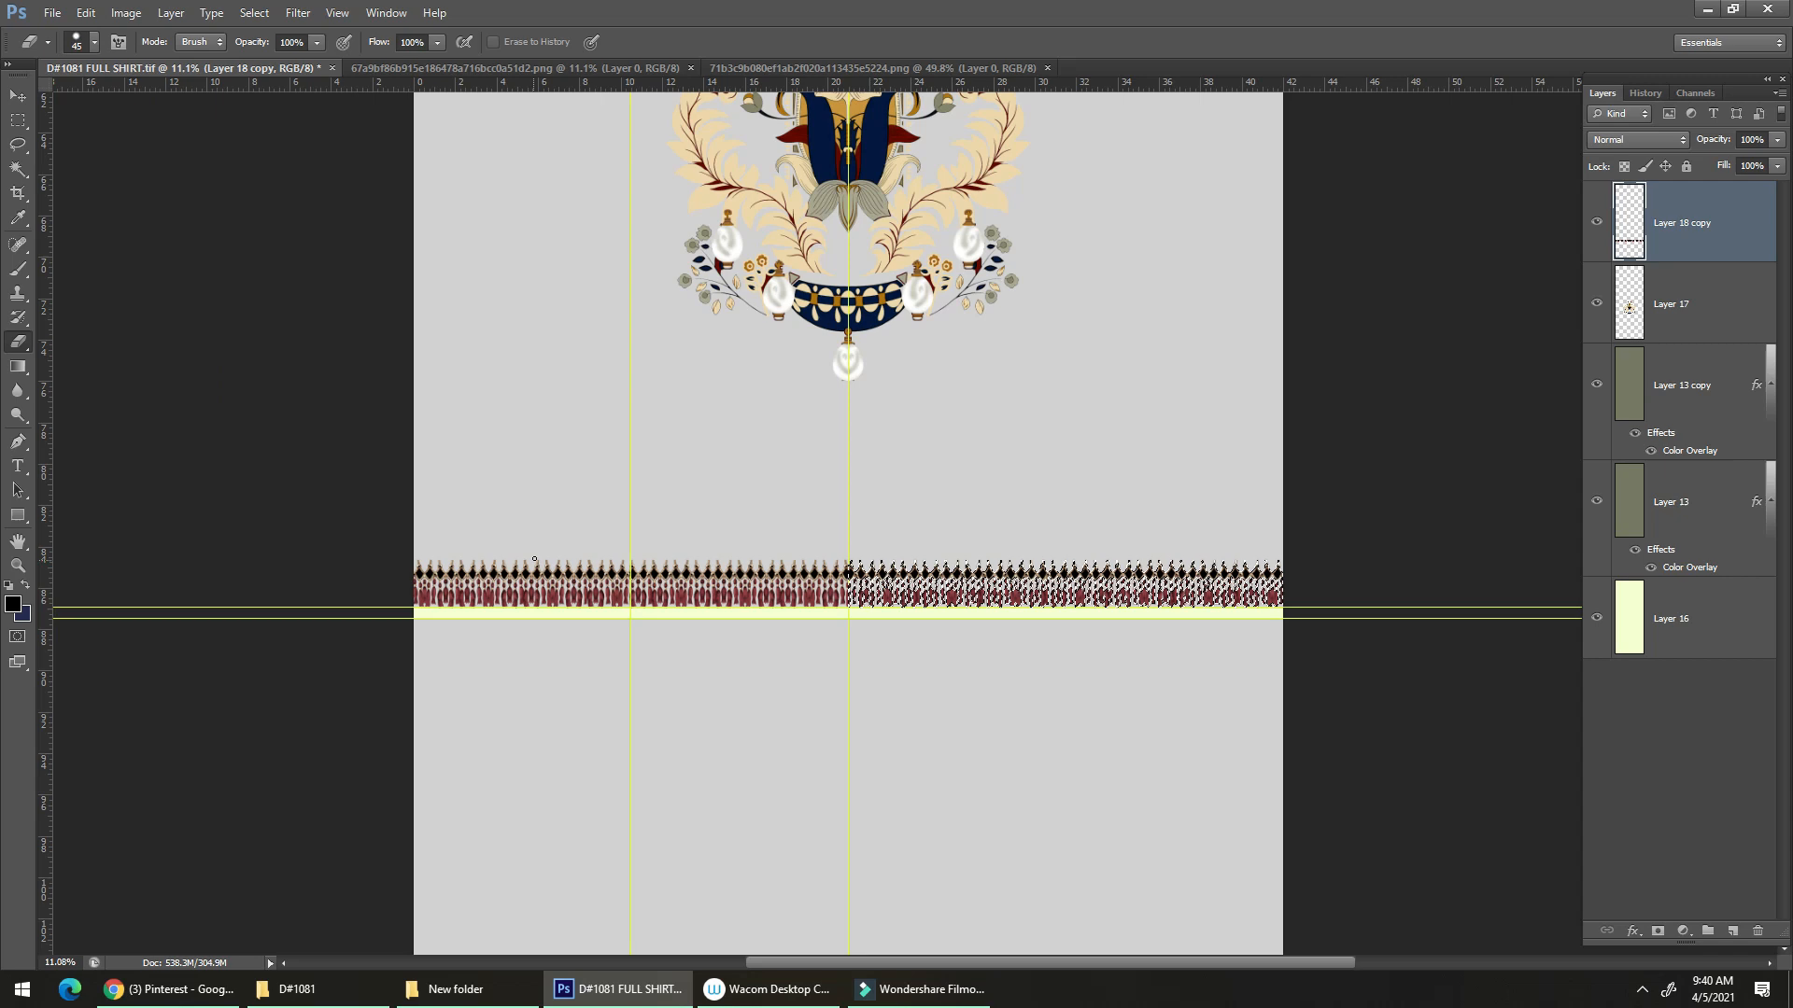
key(ctrl+h)
drag(855, 589, 1026, 419)
scroll(1026, 419, down, 8)
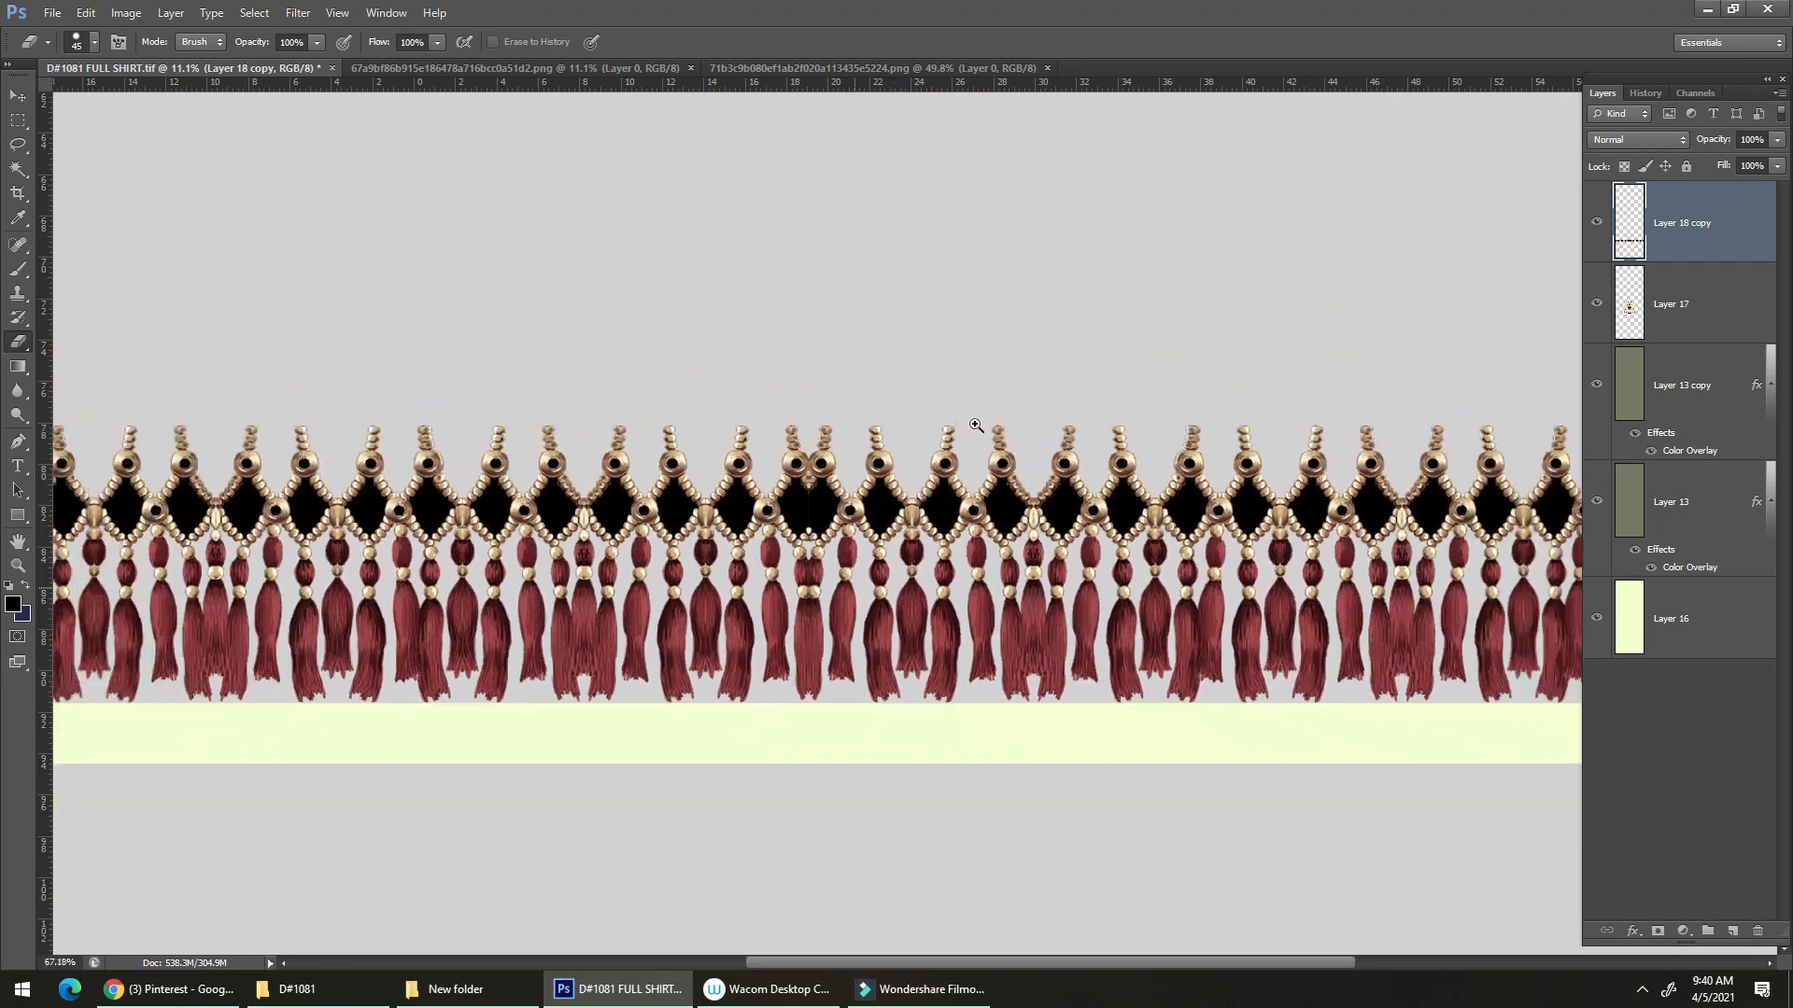
scroll(920, 436, down, 4)
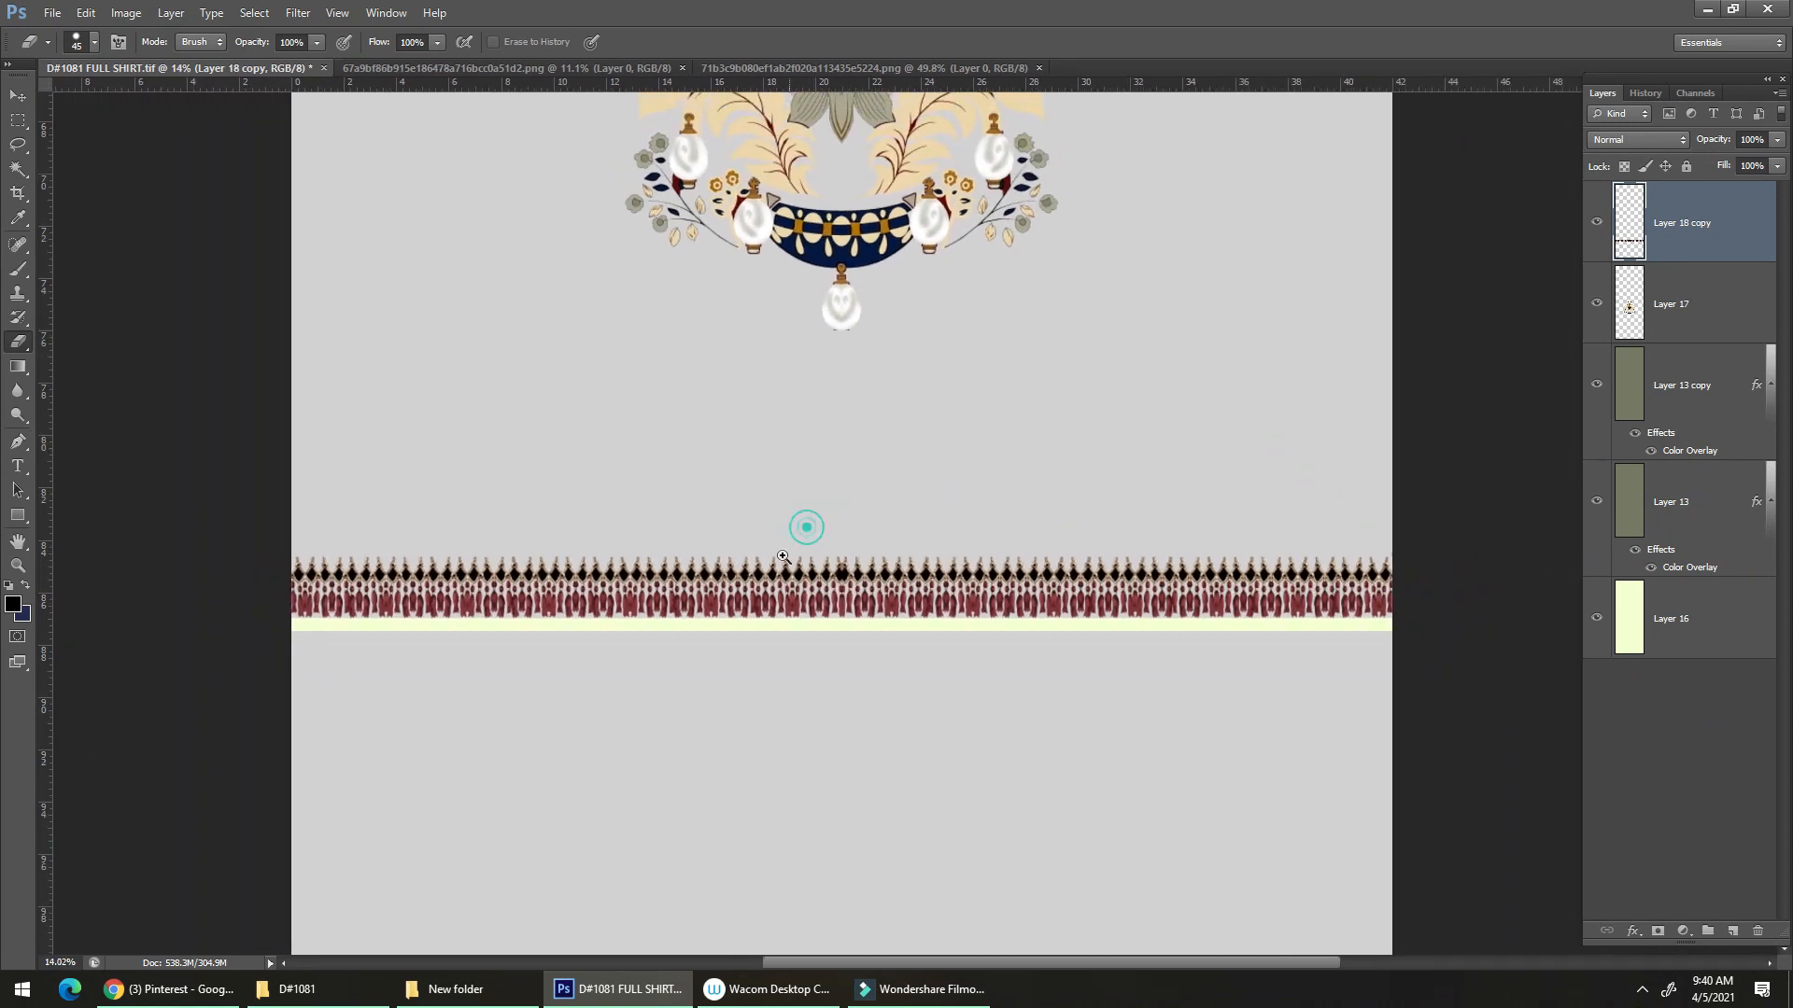
scroll(774, 586, down, 1)
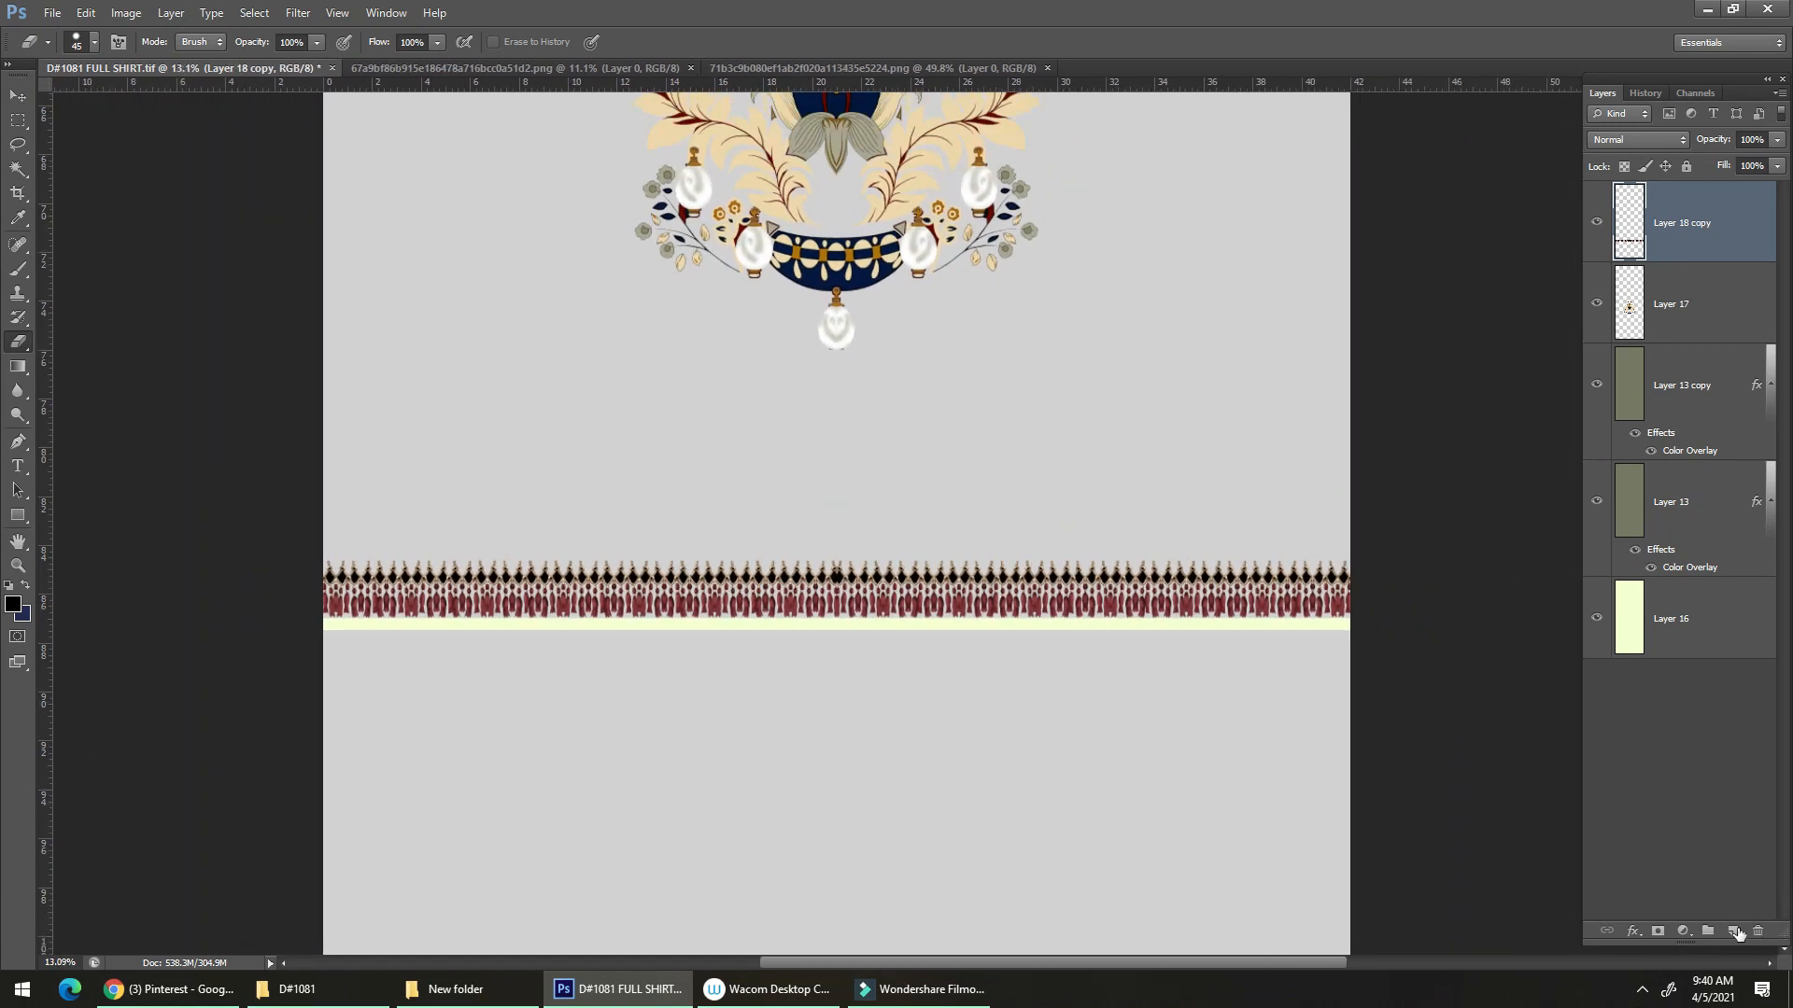
Add a new layer directly beneath Layer 17 and, with guides shown, select the strip behind the tassels across the full shirt width.
click(1733, 924)
click(1732, 931)
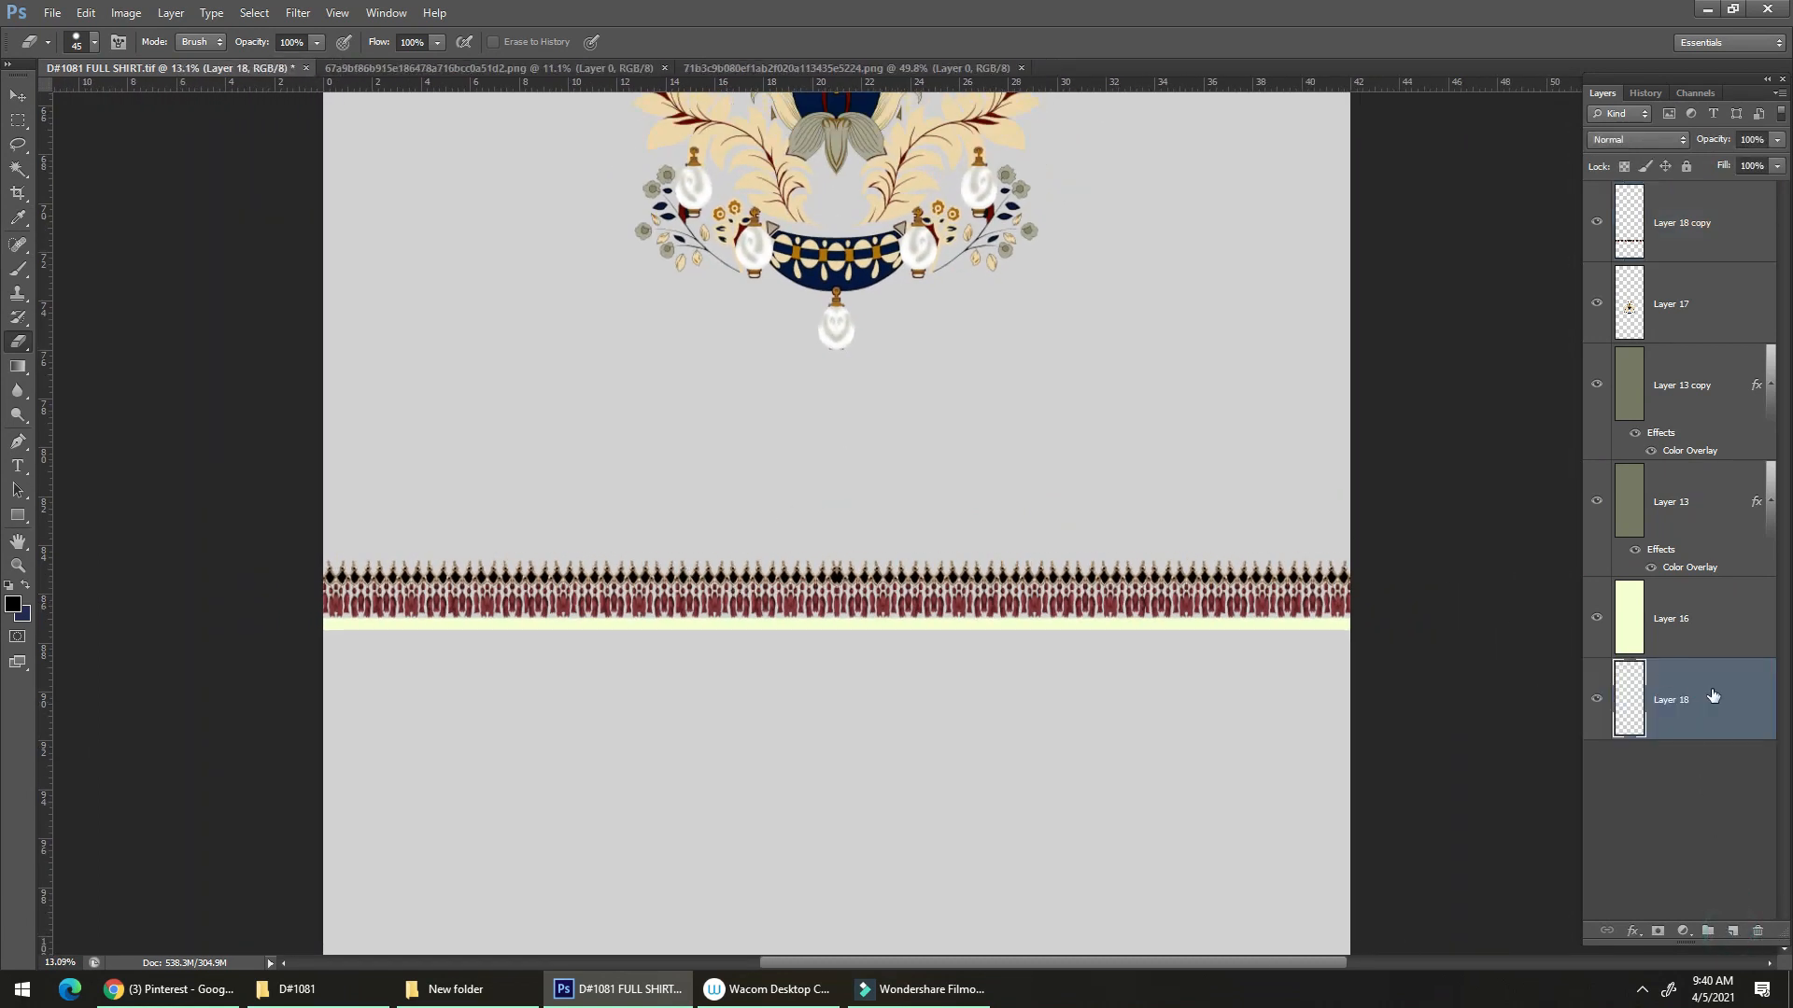
drag(1713, 695, 1667, 344)
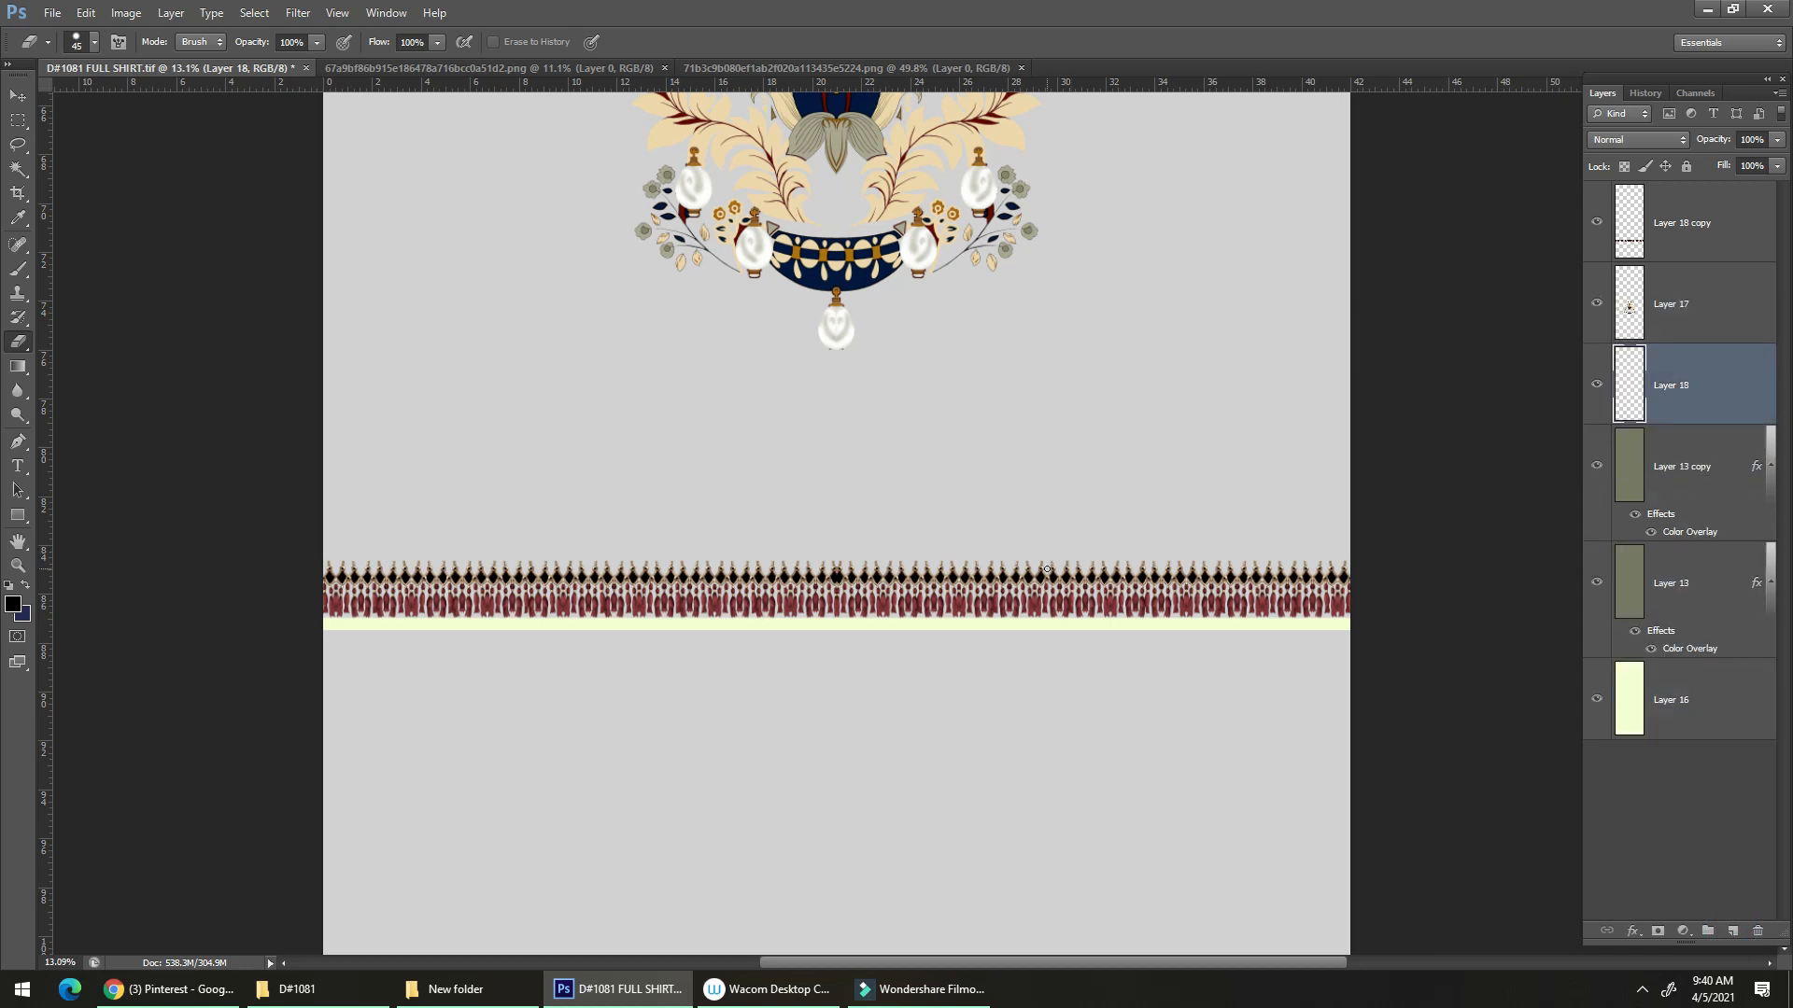
key(m)
key(ctrl+semicolon)
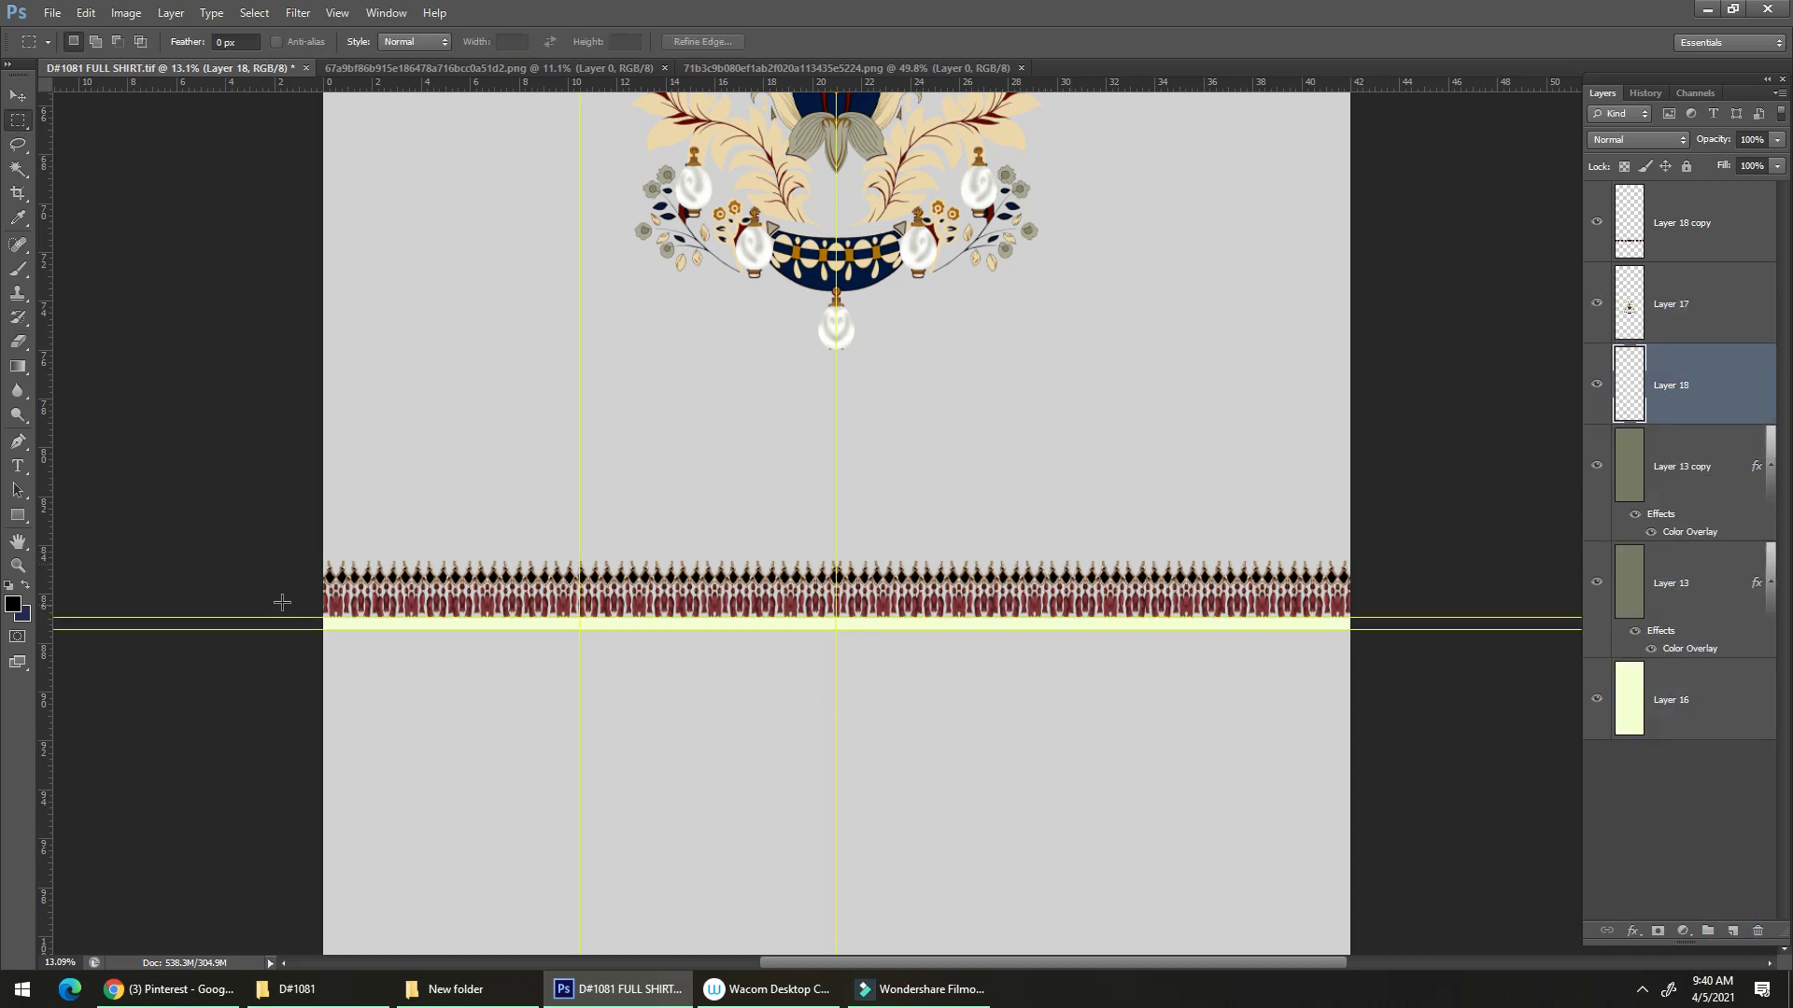
drag(318, 566, 1480, 622)
Fill the selected strip with a Solid Color layer in navy 031740, sampled from the floral motif.
click(1682, 930)
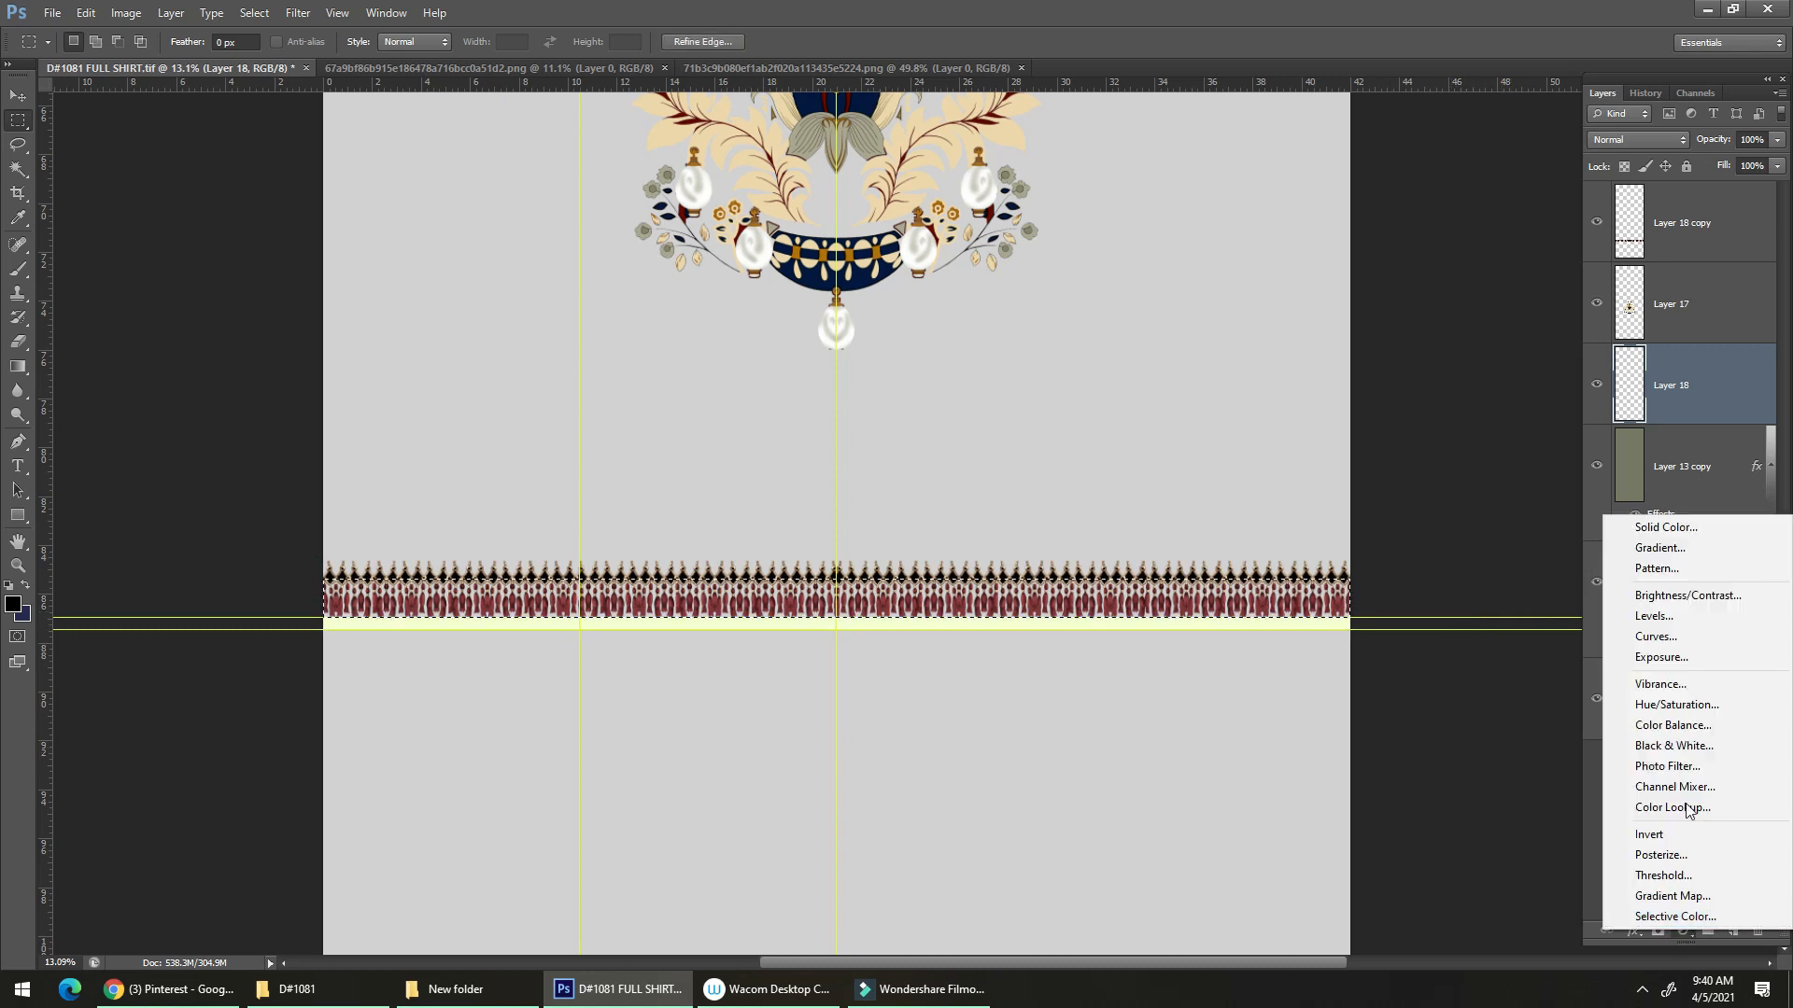
click(1642, 528)
scroll(860, 608, up, 10)
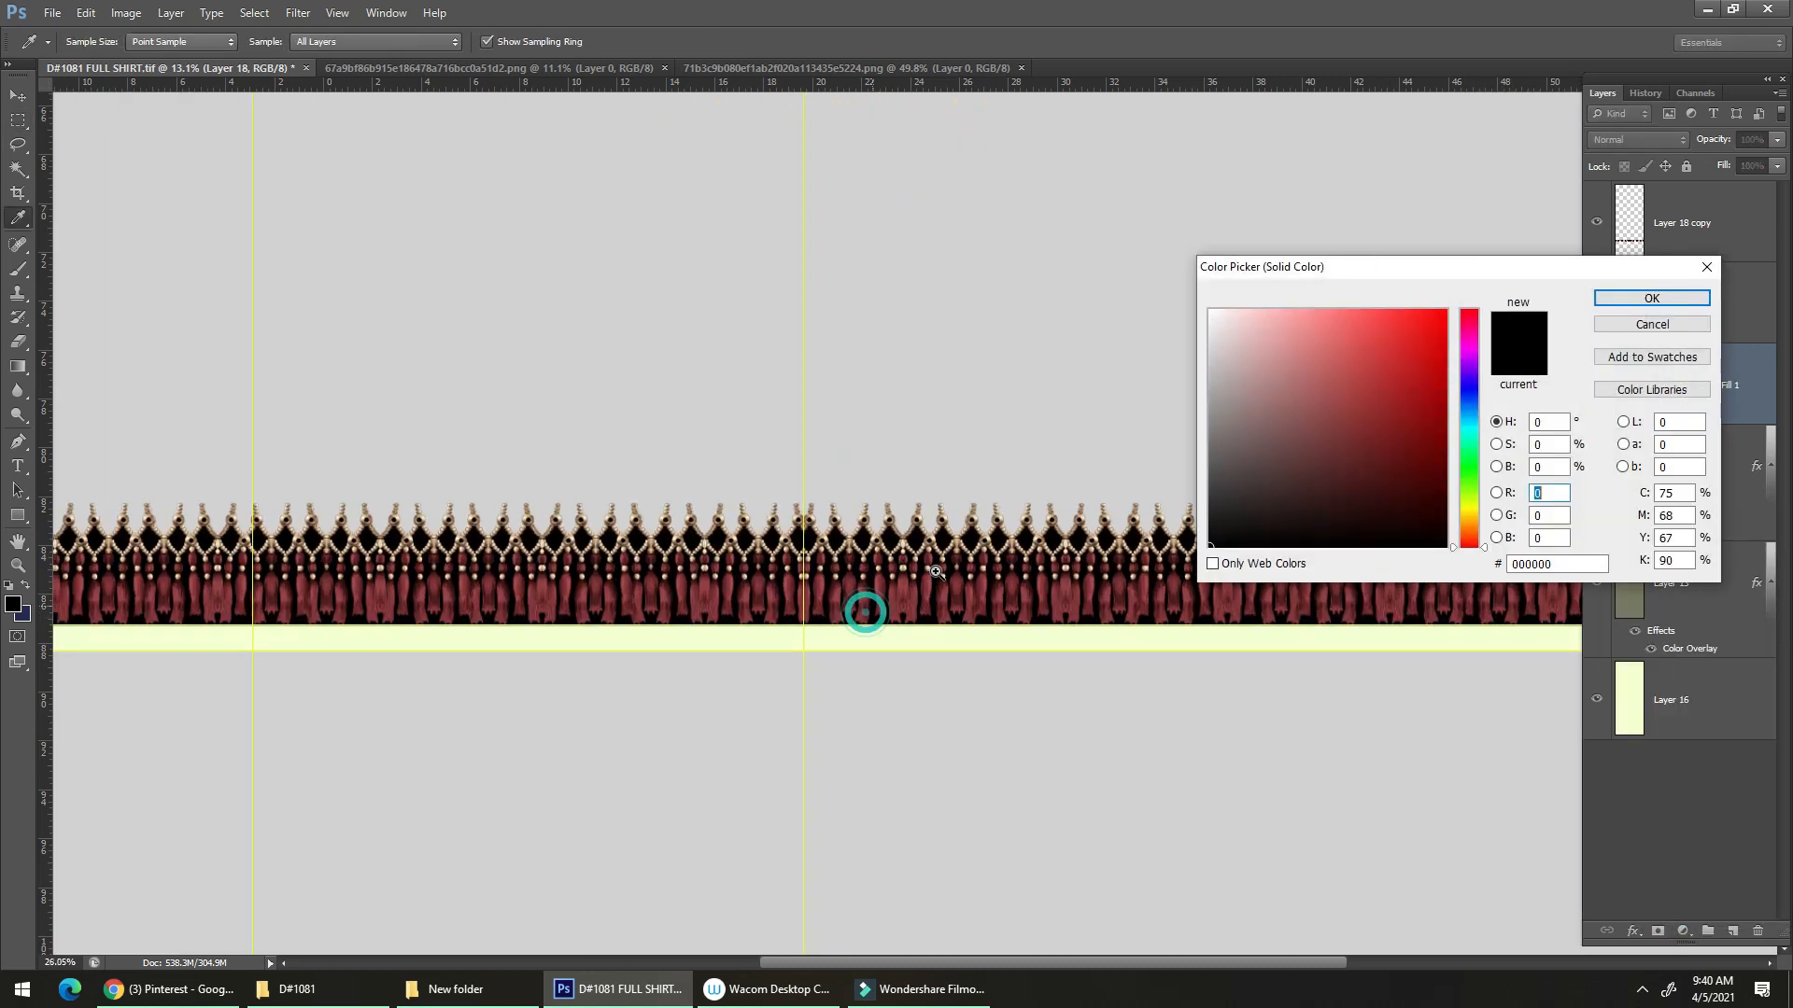
scroll(999, 524, up, 1)
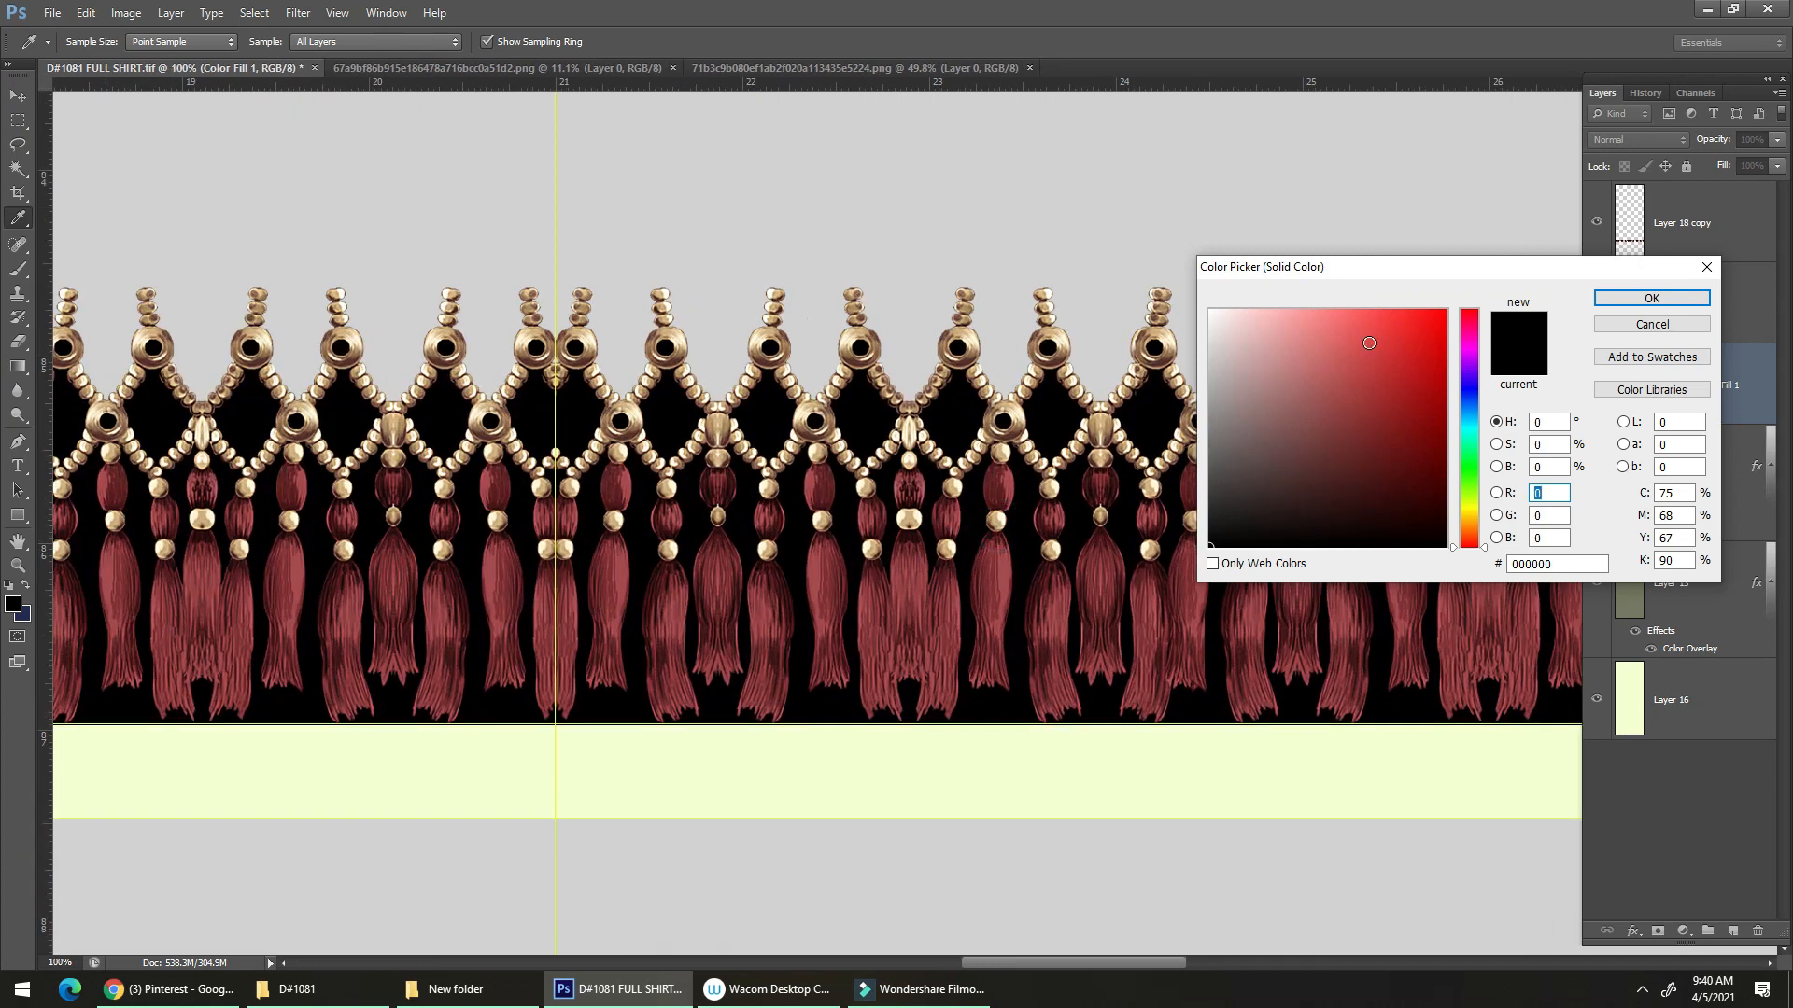
click(1443, 501)
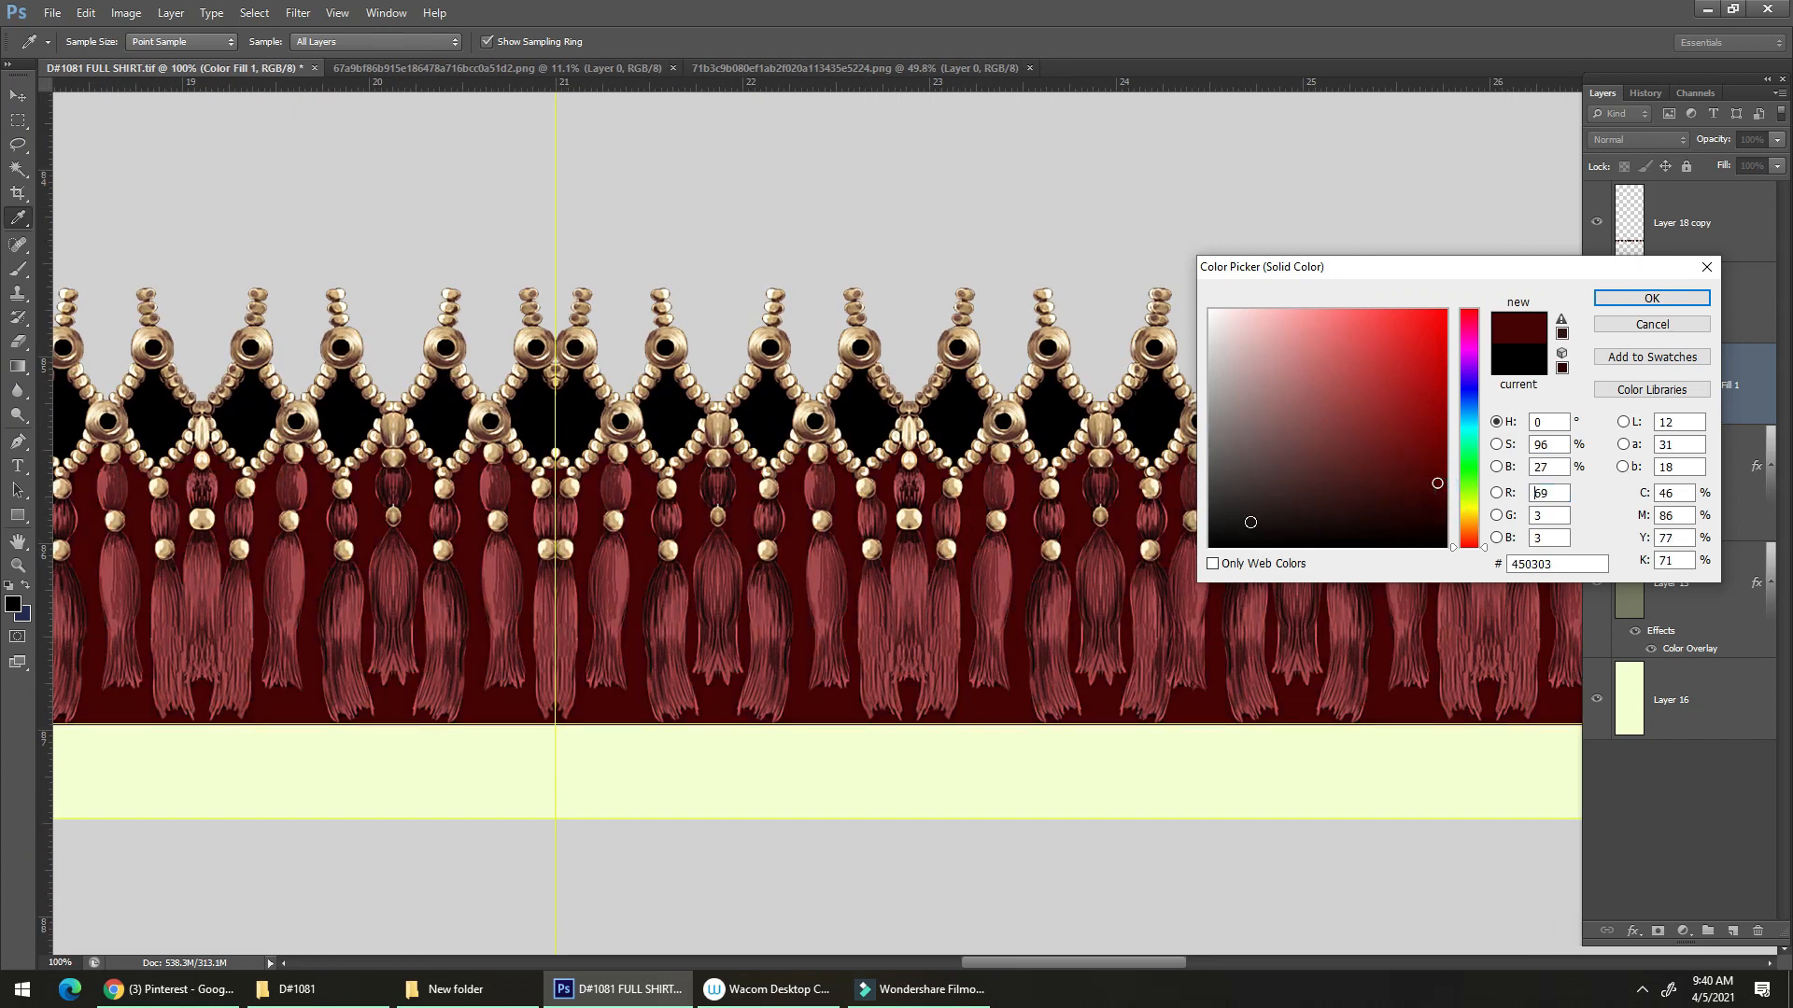
drag(1470, 539, 1472, 400)
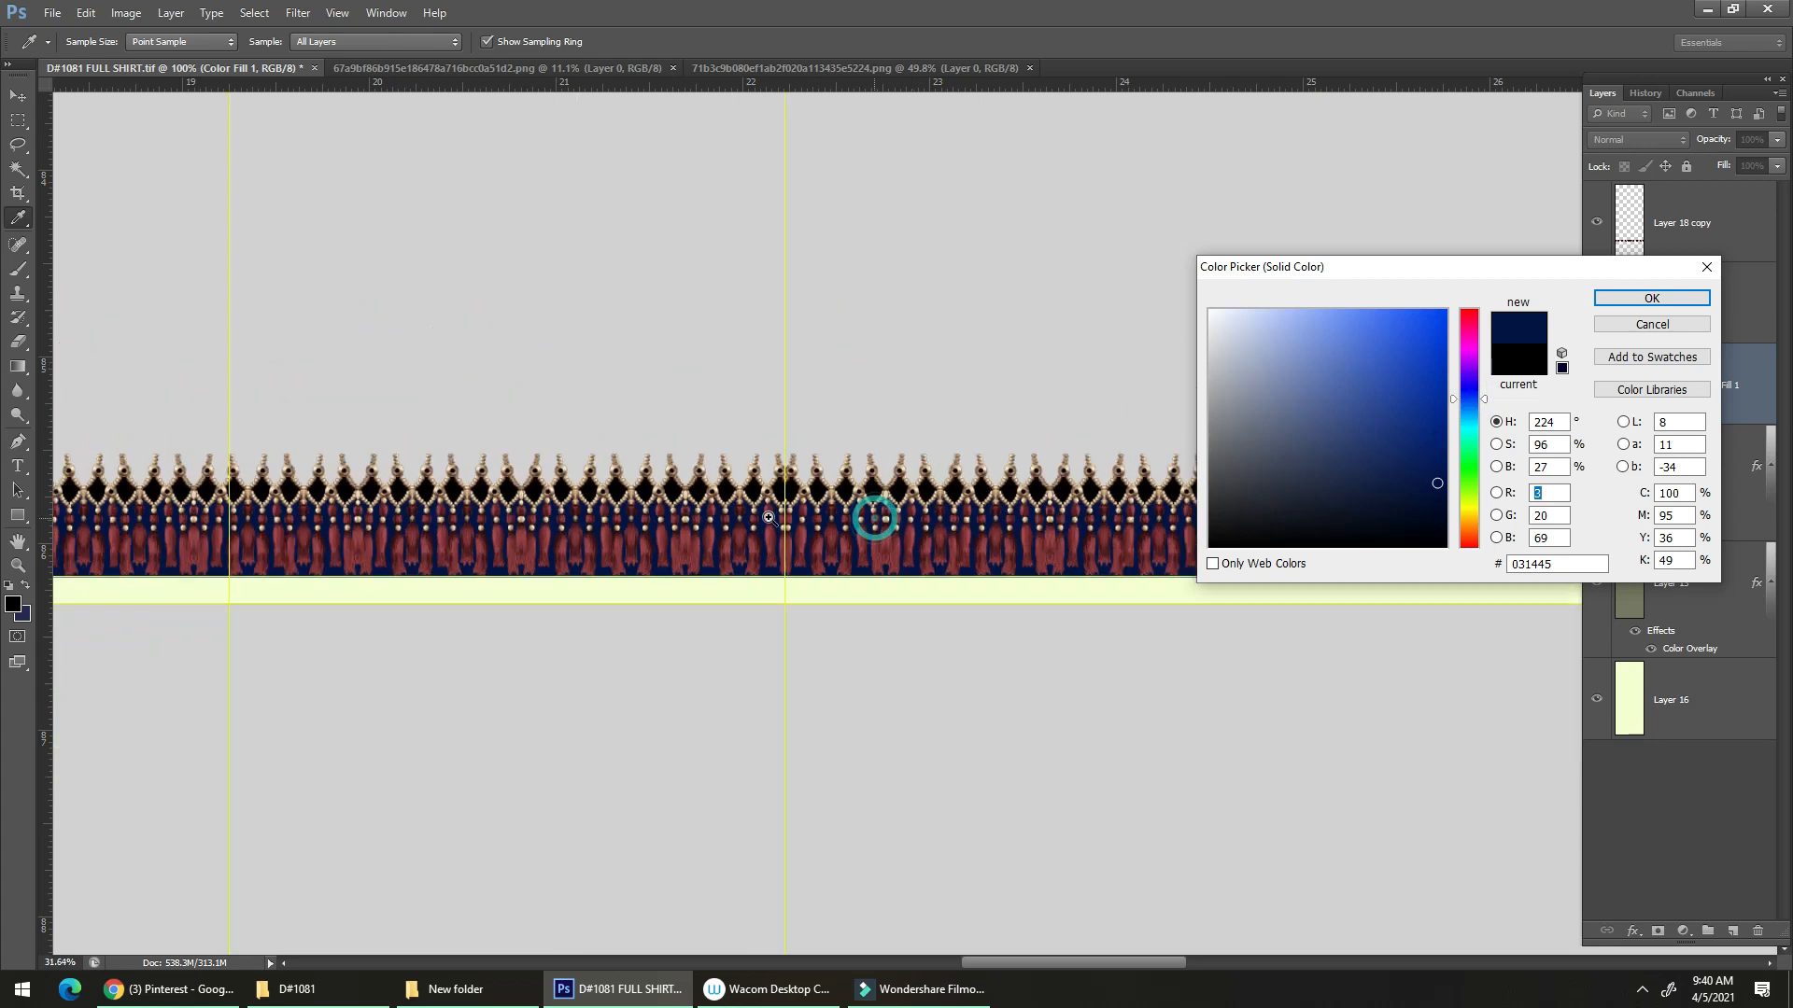
scroll(869, 518, down, 5)
scroll(779, 621, up, 4)
click(826, 316)
drag(942, 812, 896, 715)
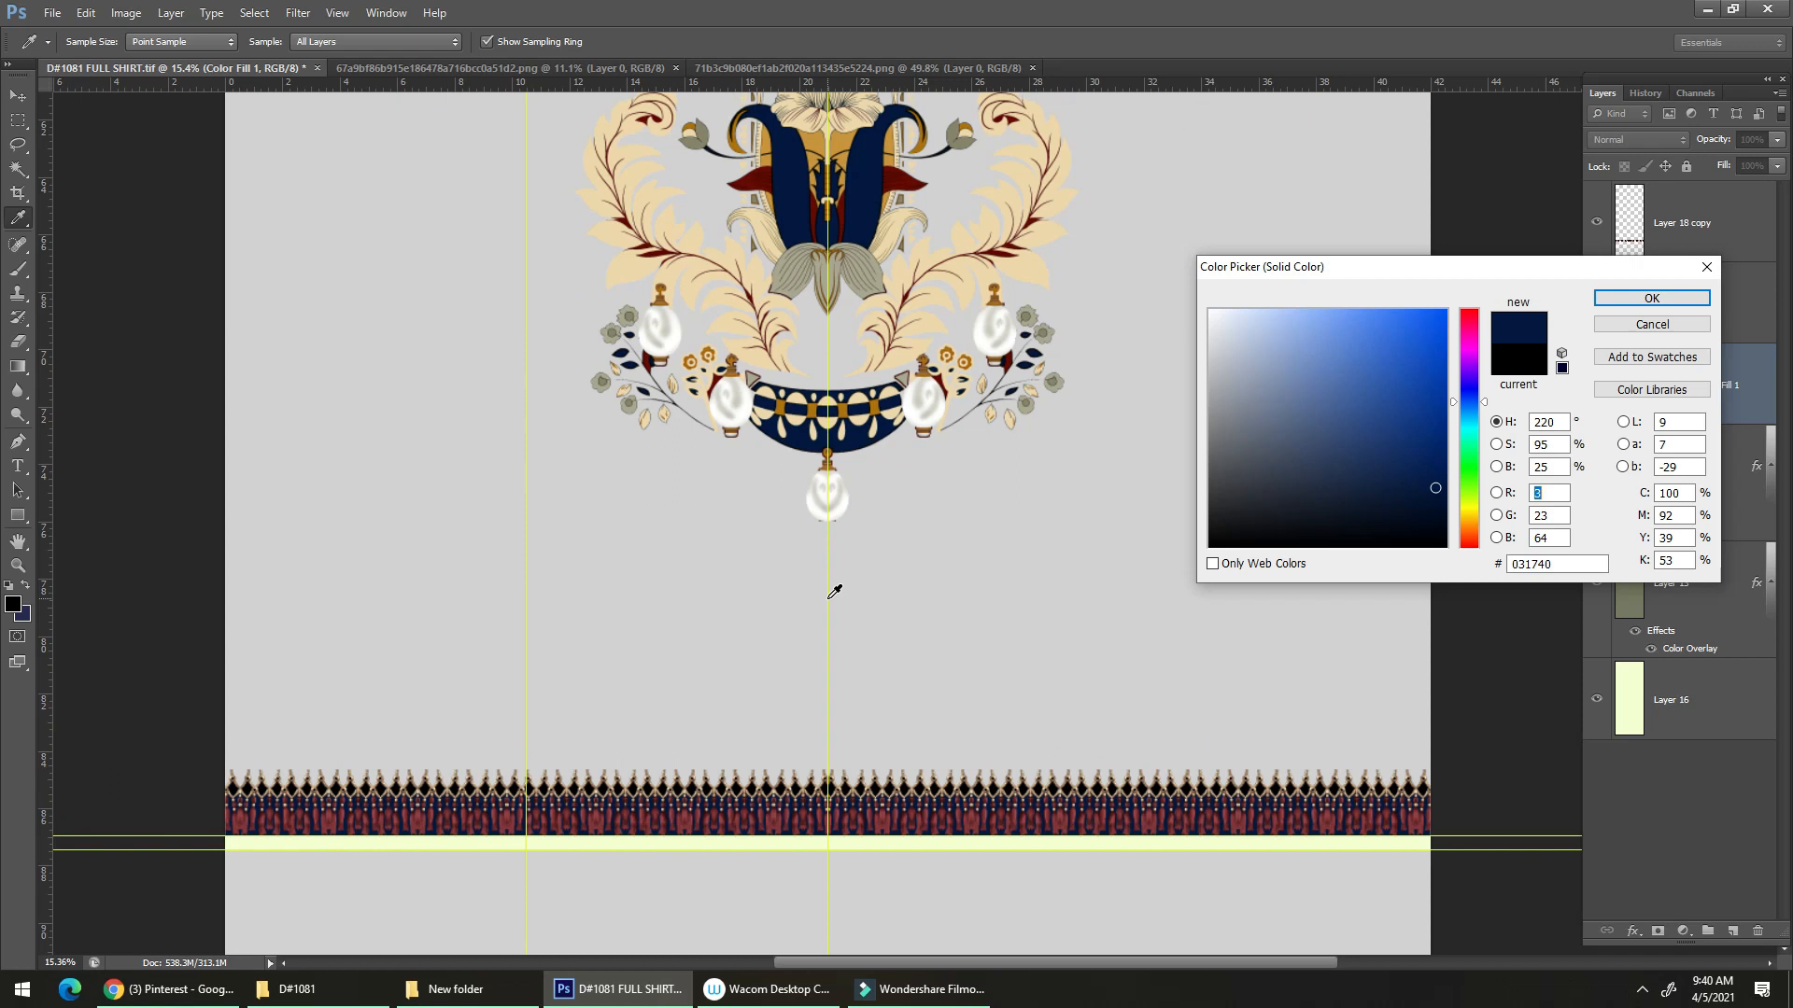
key(Return)
key(Return)
ctrl+click(944, 791)
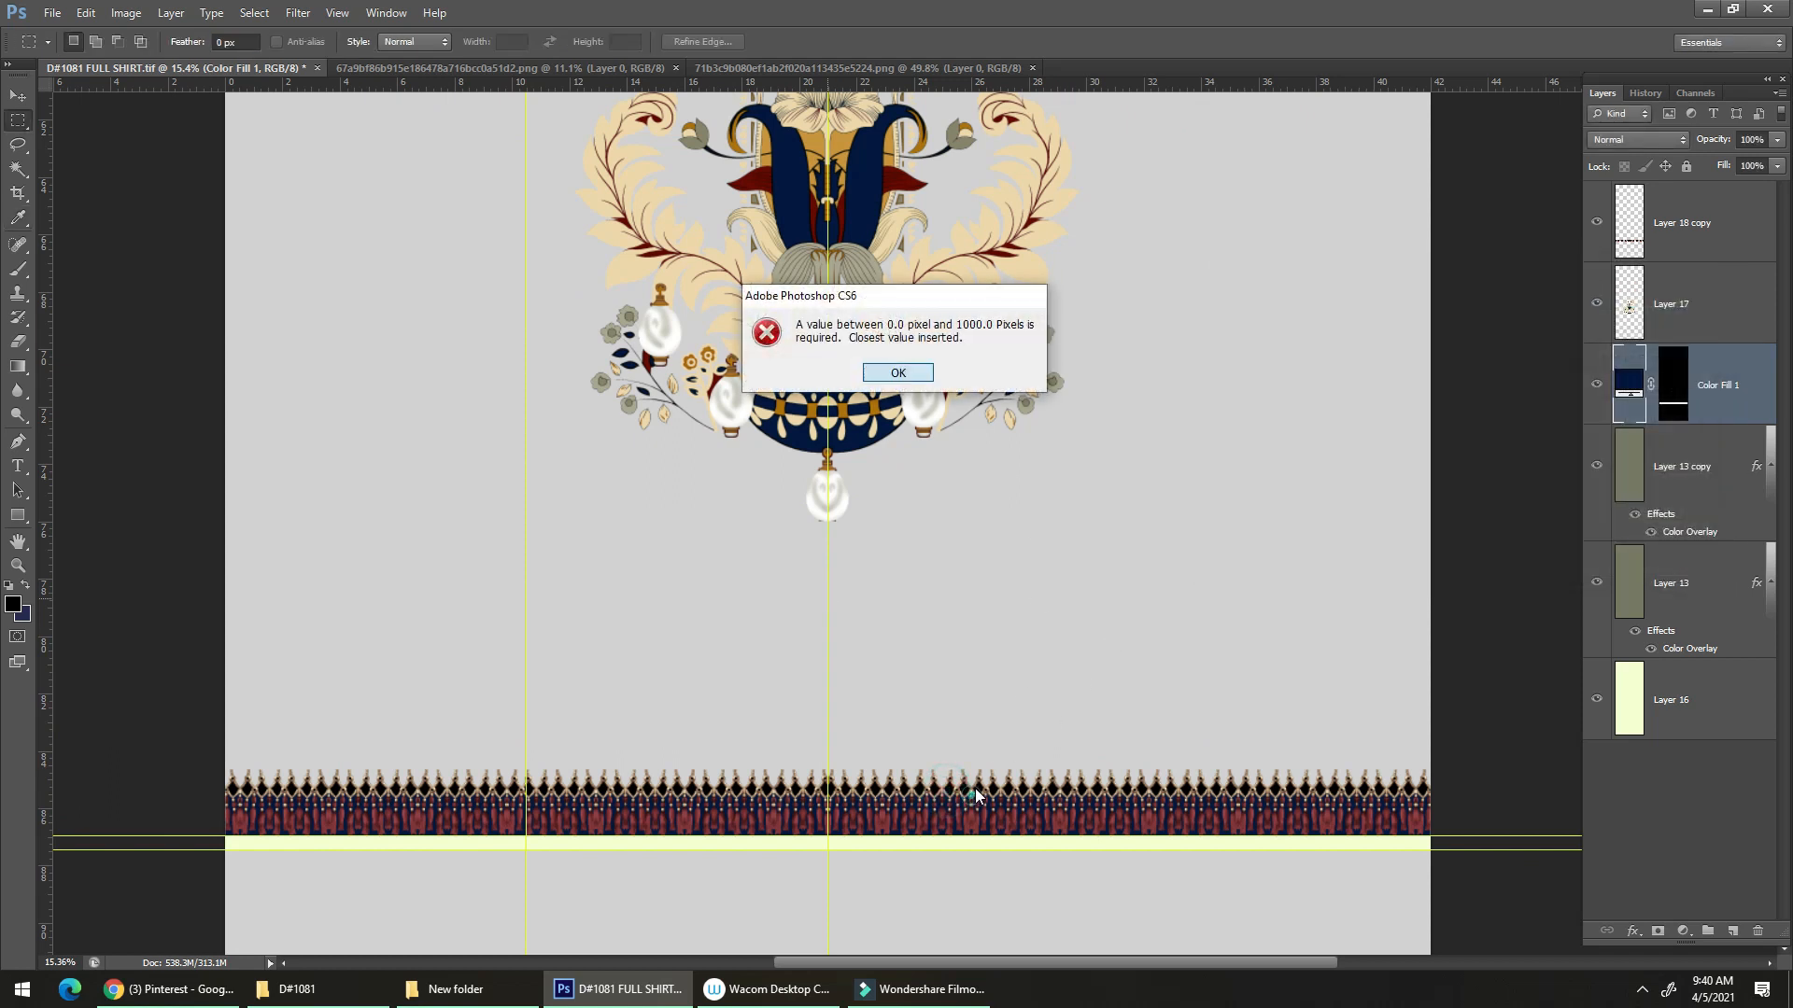
key(Return)
Save the shirt design and close the 71b3c9b080ef1ab2f020a113435e5224.png motif sheet.
drag(880, 812, 864, 660)
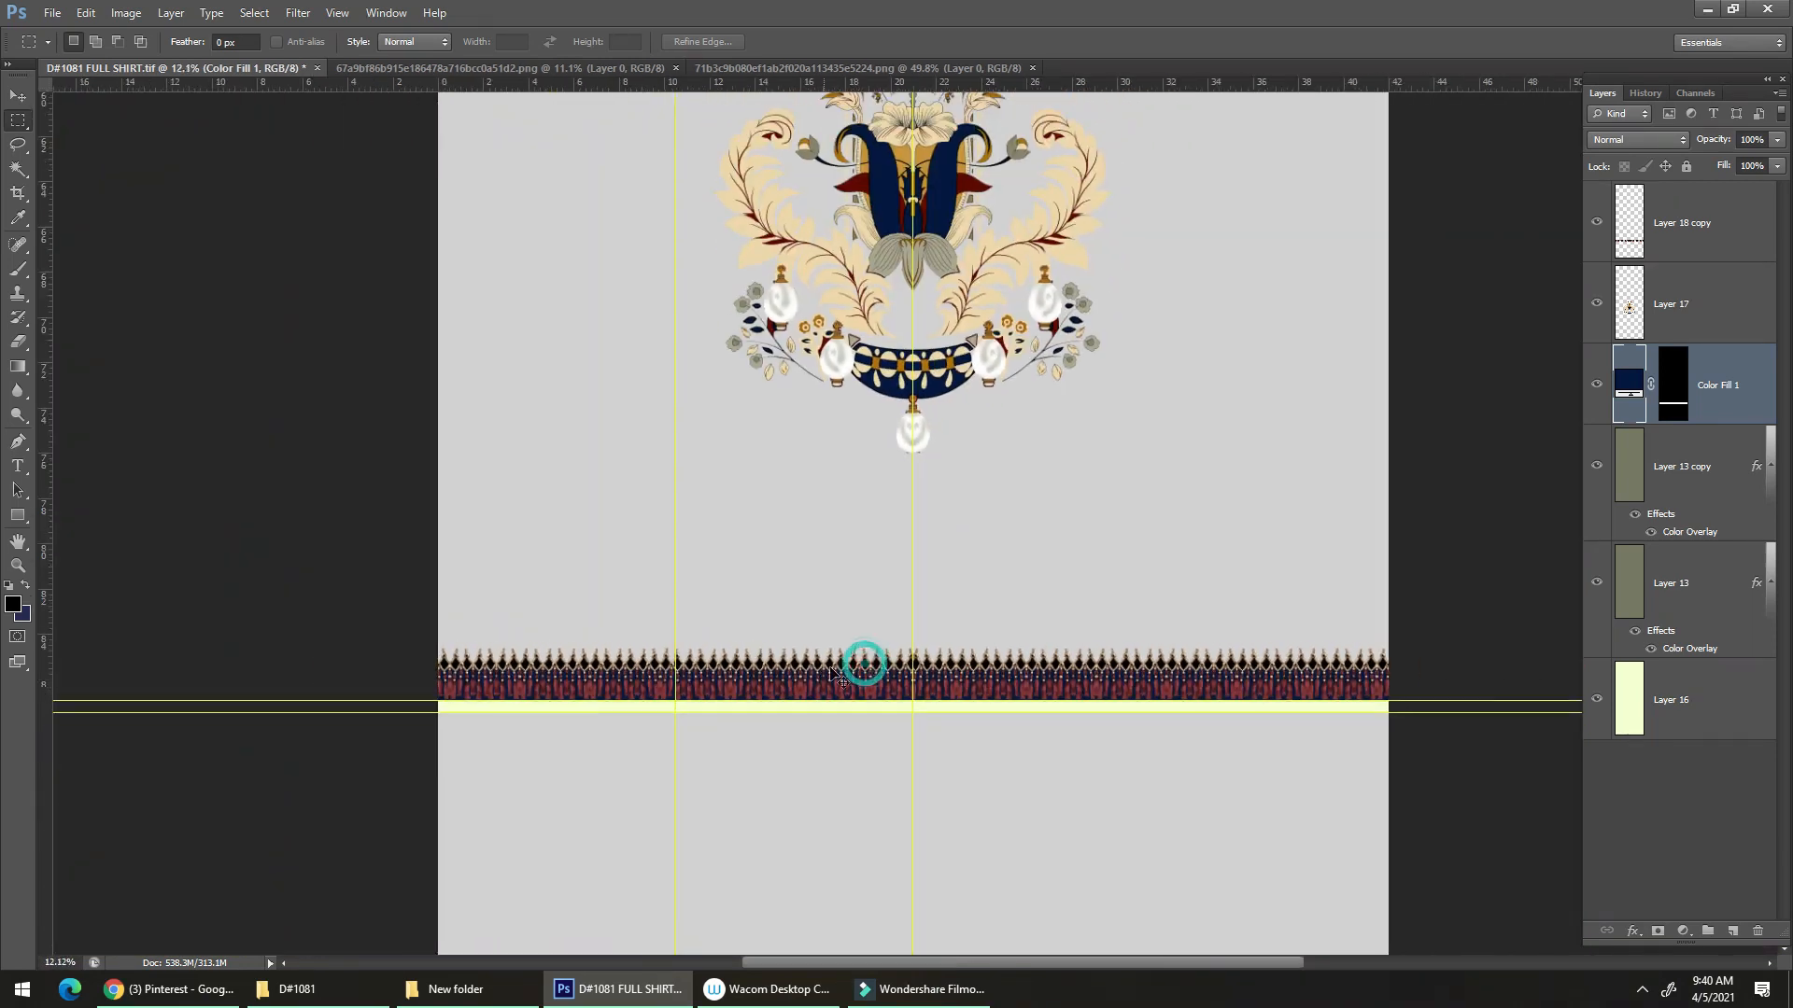
key(ctrl+s)
drag(929, 665, 952, 509)
click(977, 70)
drag(934, 398, 537, 609)
drag(623, 479, 633, 610)
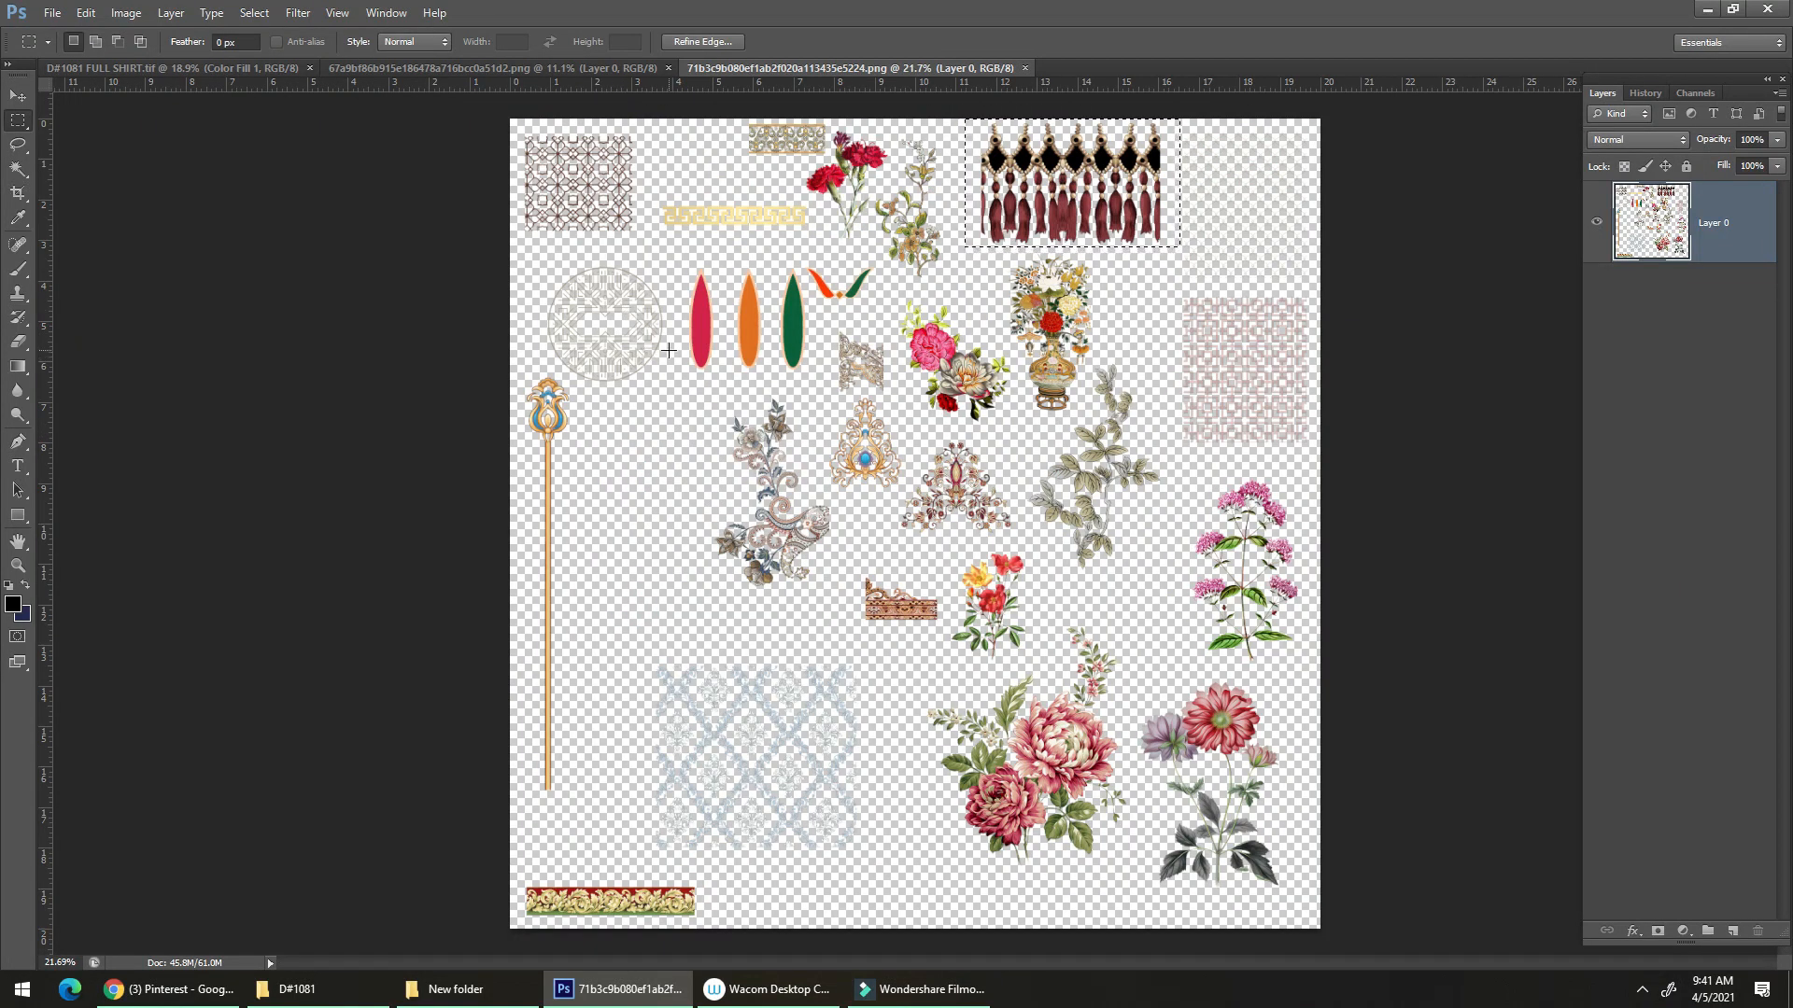
key(ctrl+w)
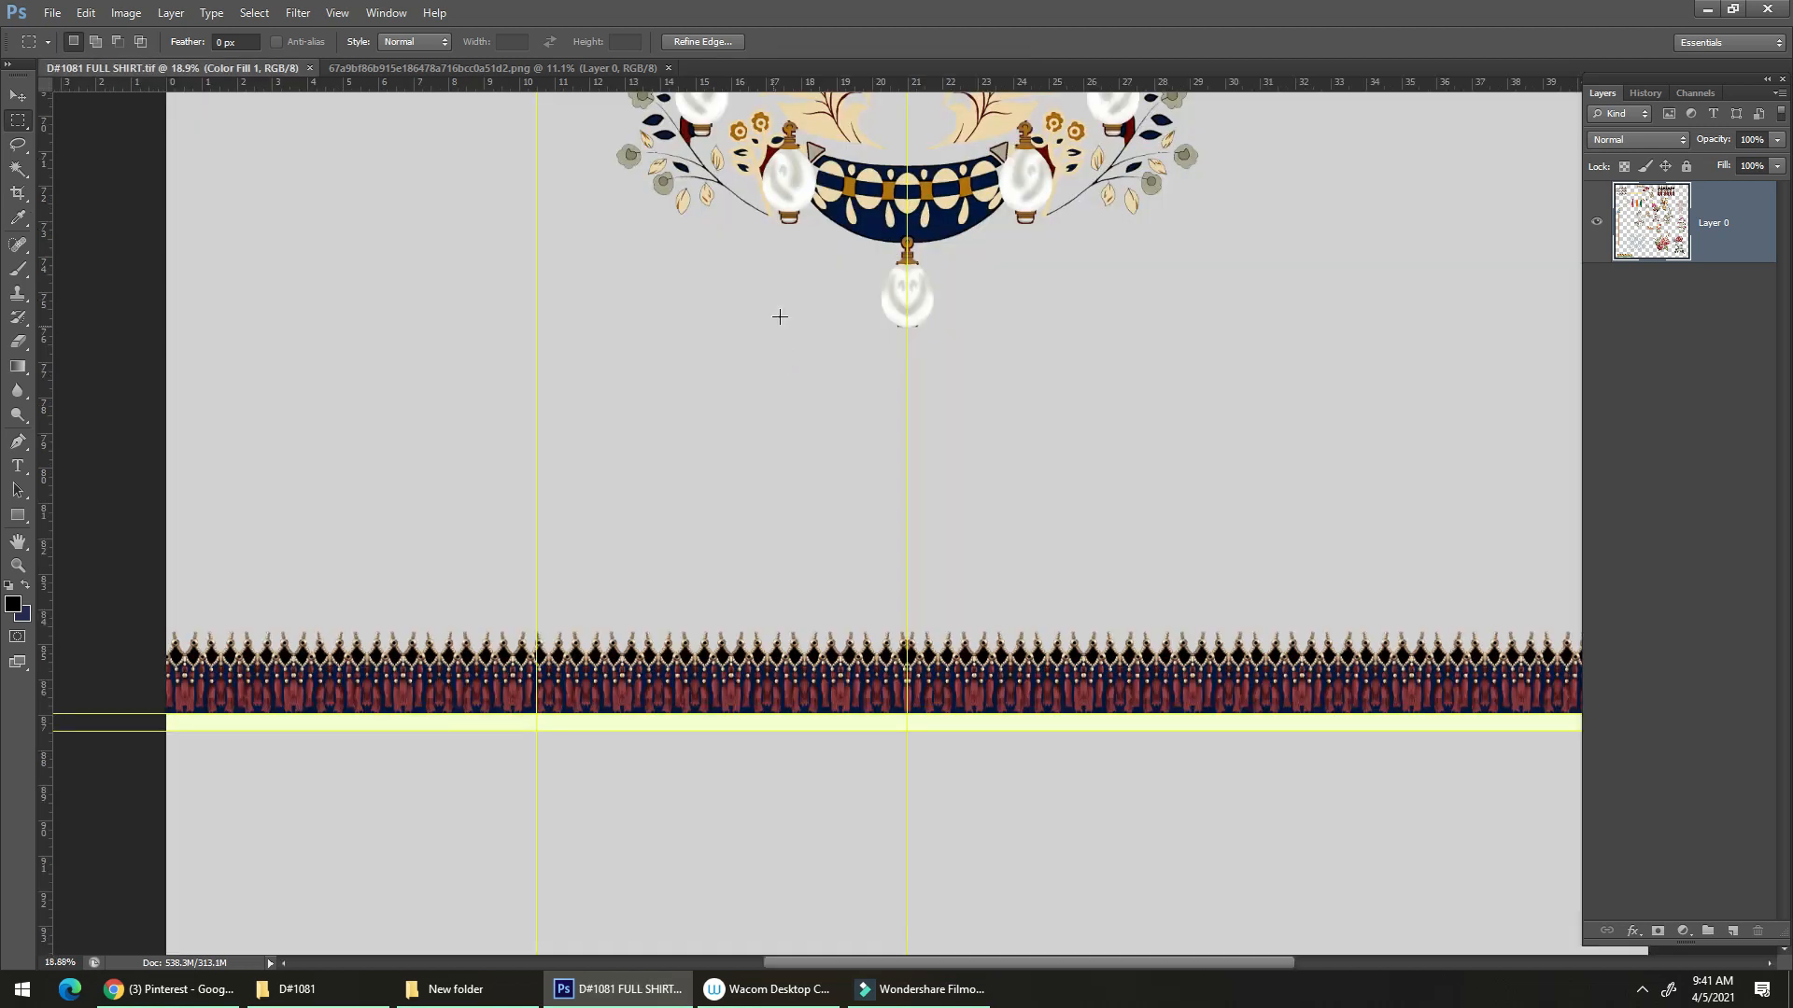
Browse the motif images in New folder and open 3.png in Photoshop.
click(480, 67)
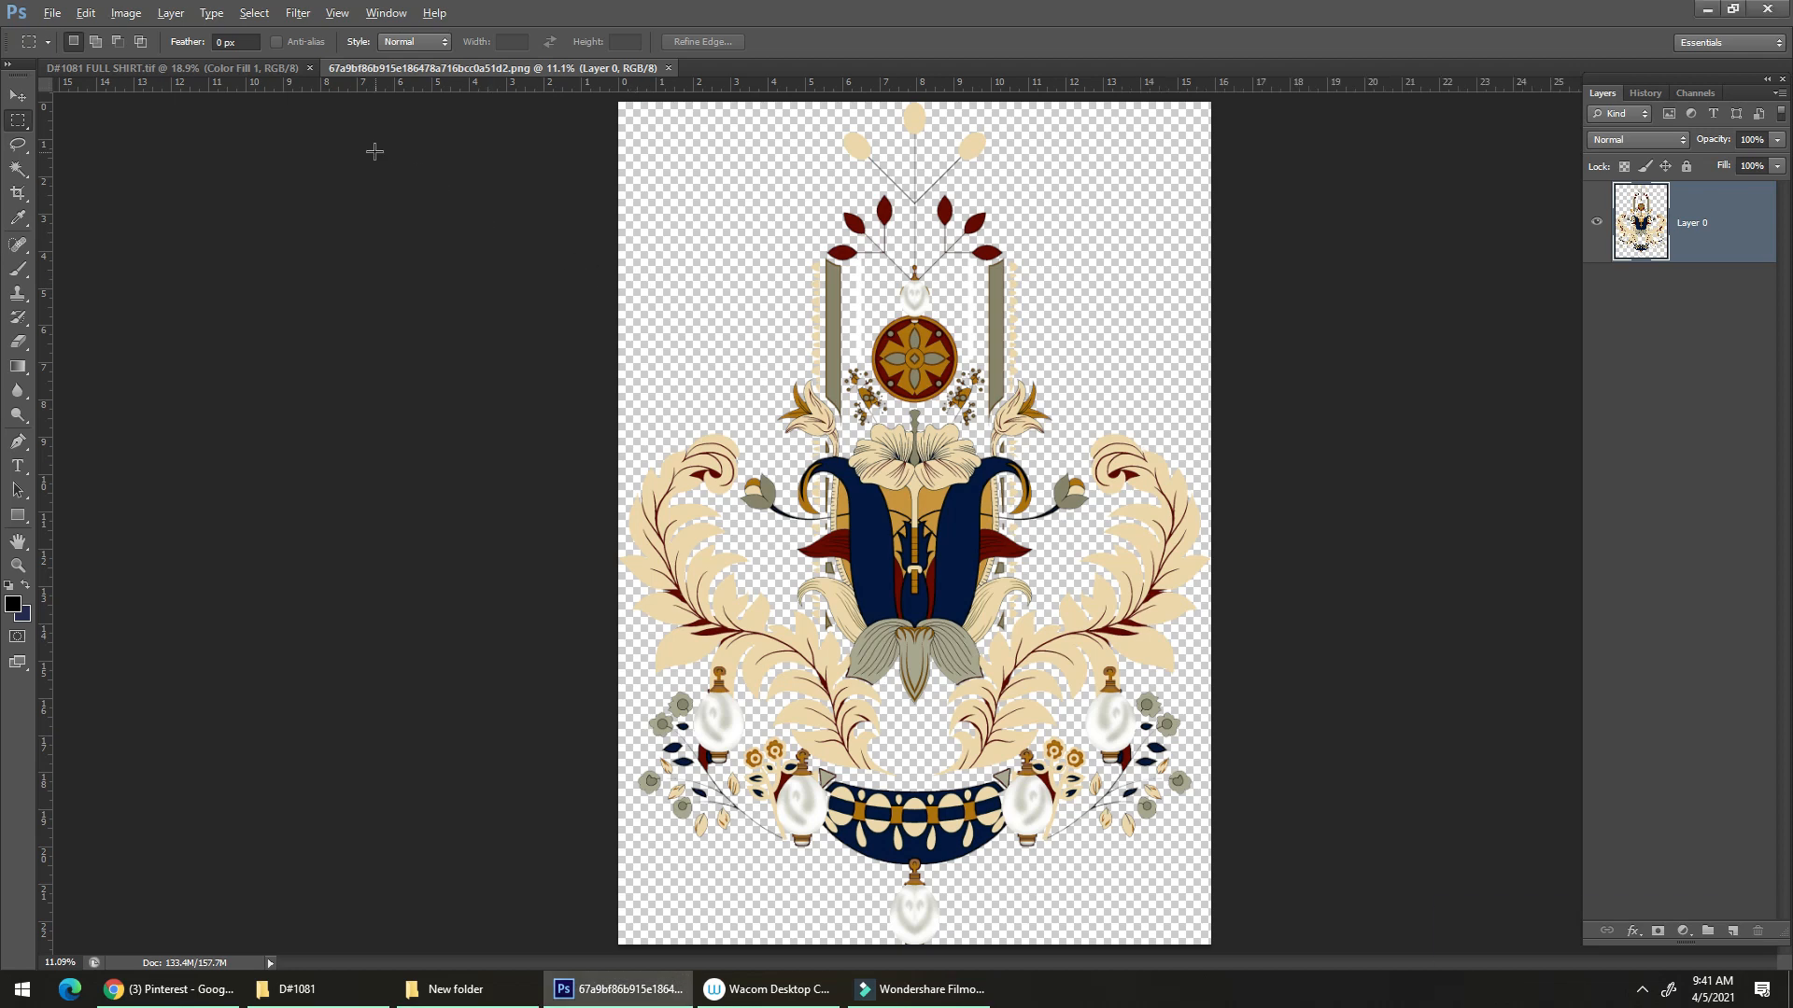
key(alt+Tab)
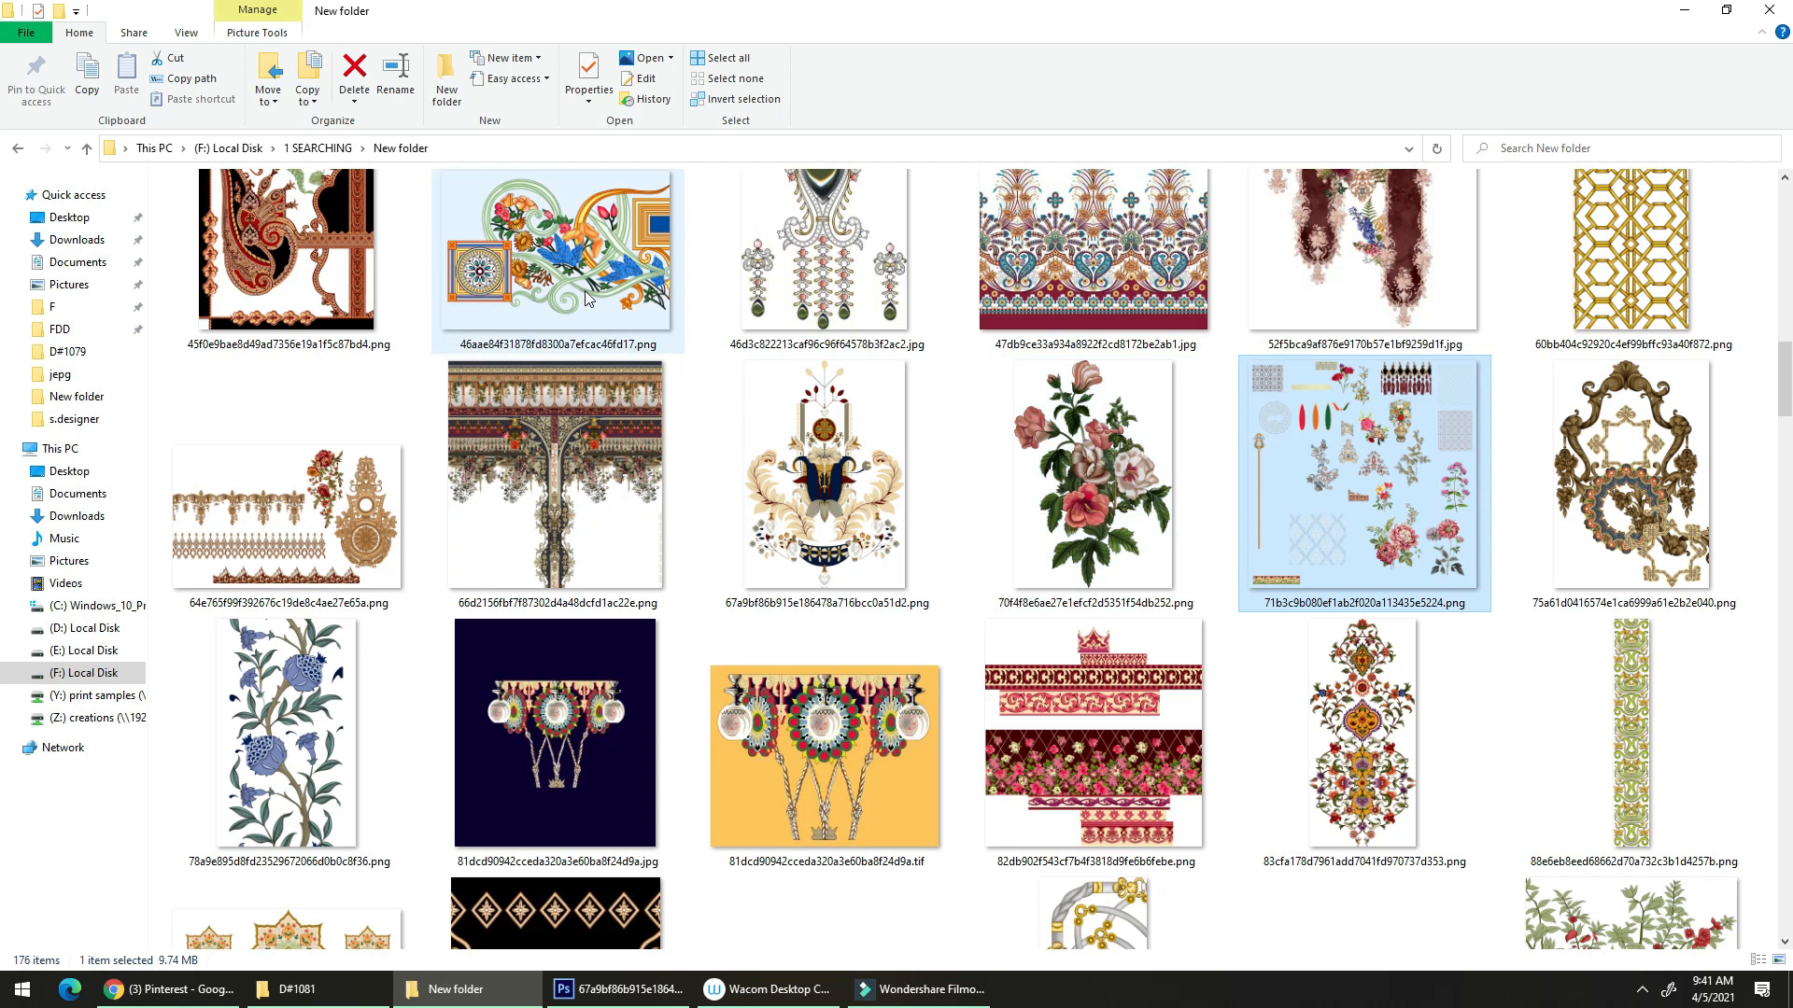
scroll(523, 439, up, 4)
scroll(527, 505, up, 1)
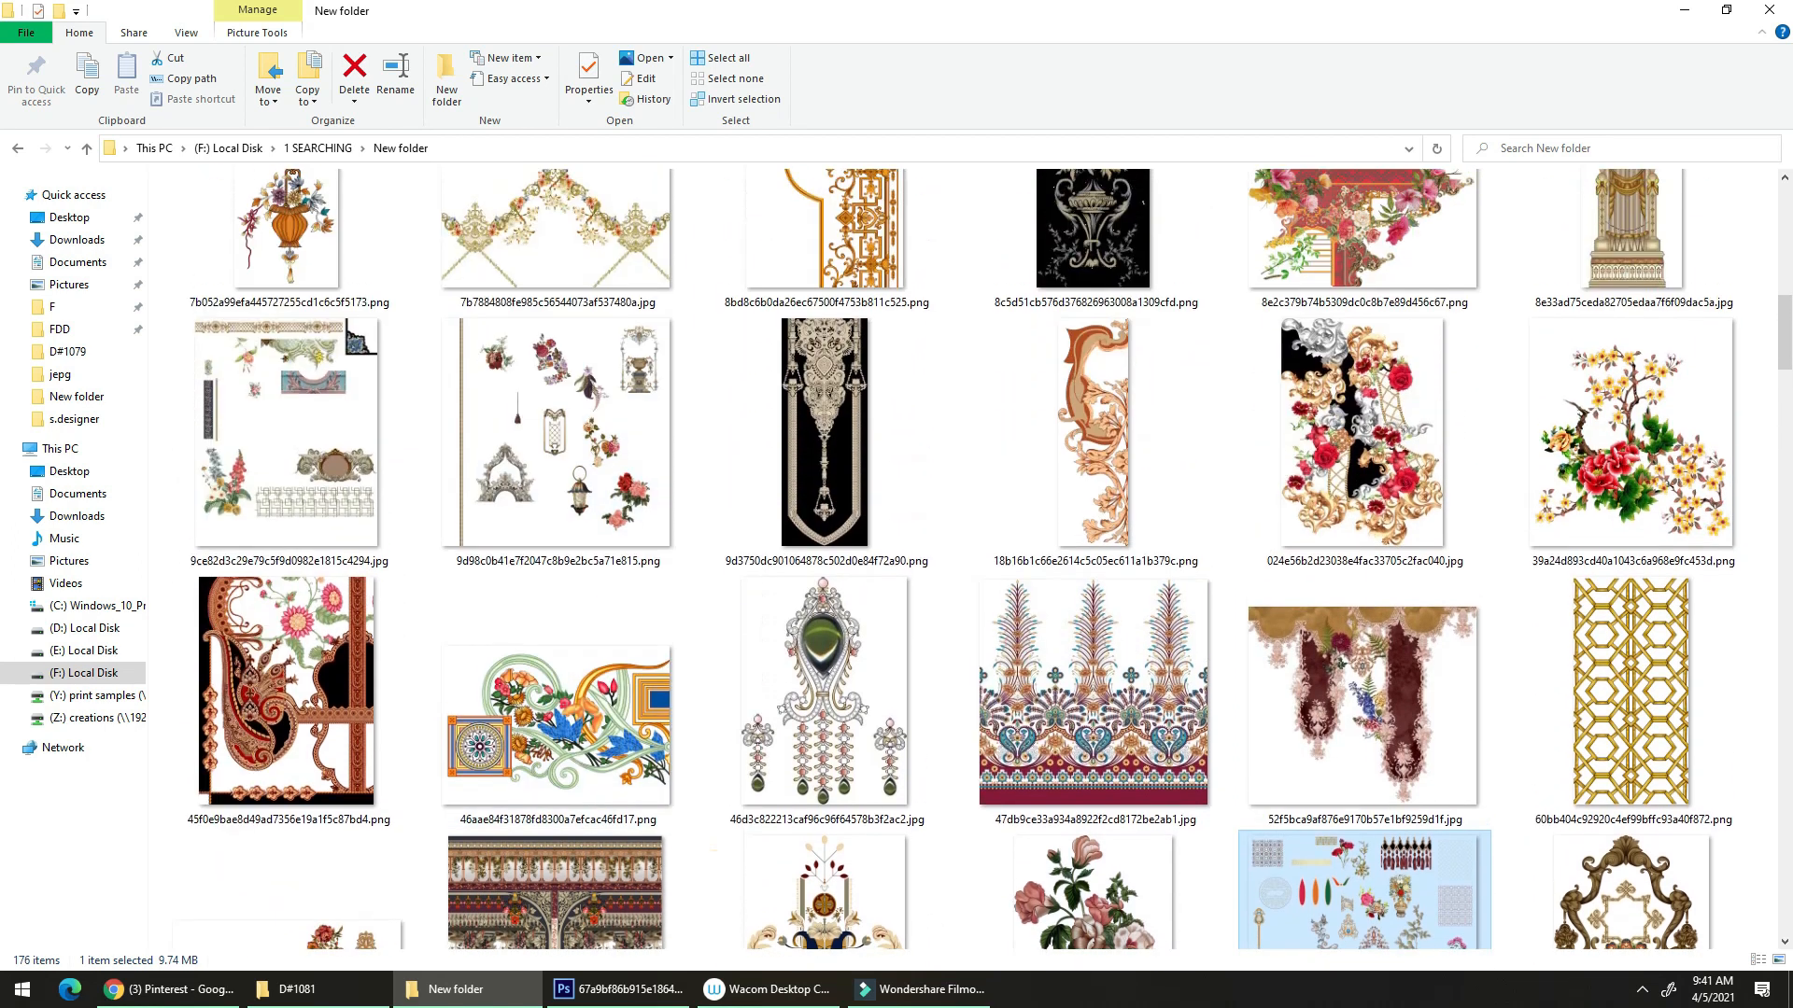
scroll(554, 422, up, 2)
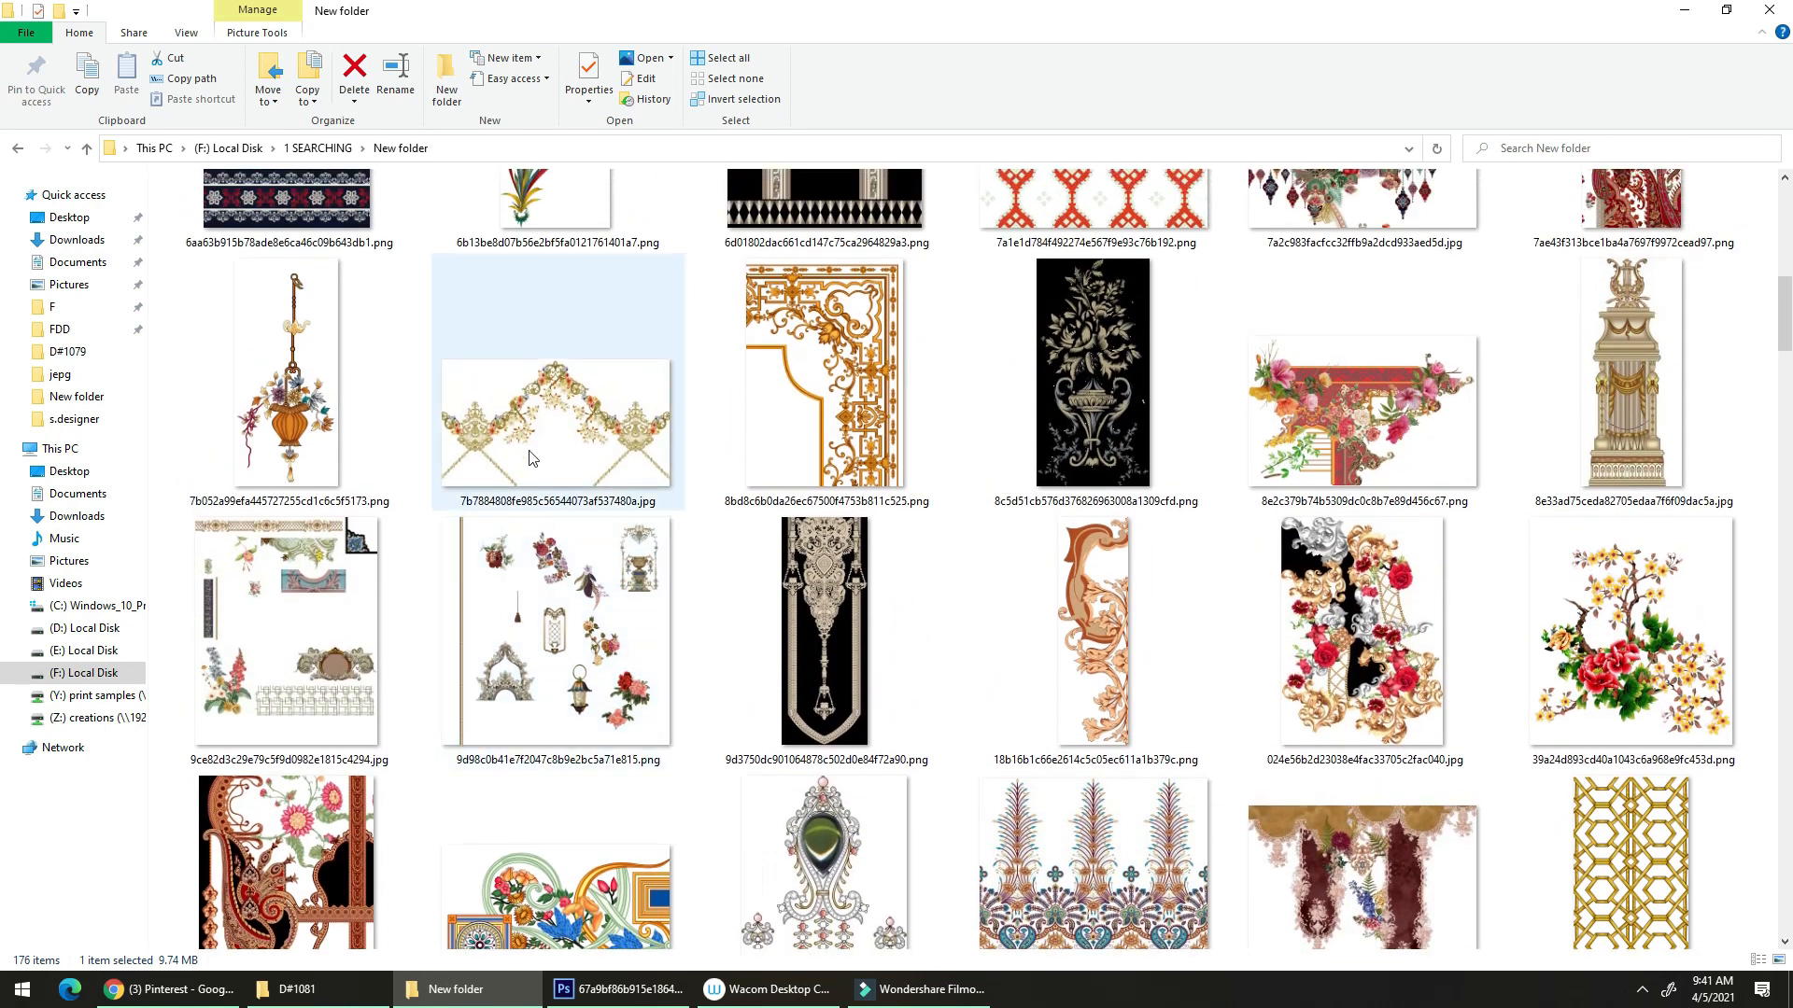
scroll(520, 492, up, 6)
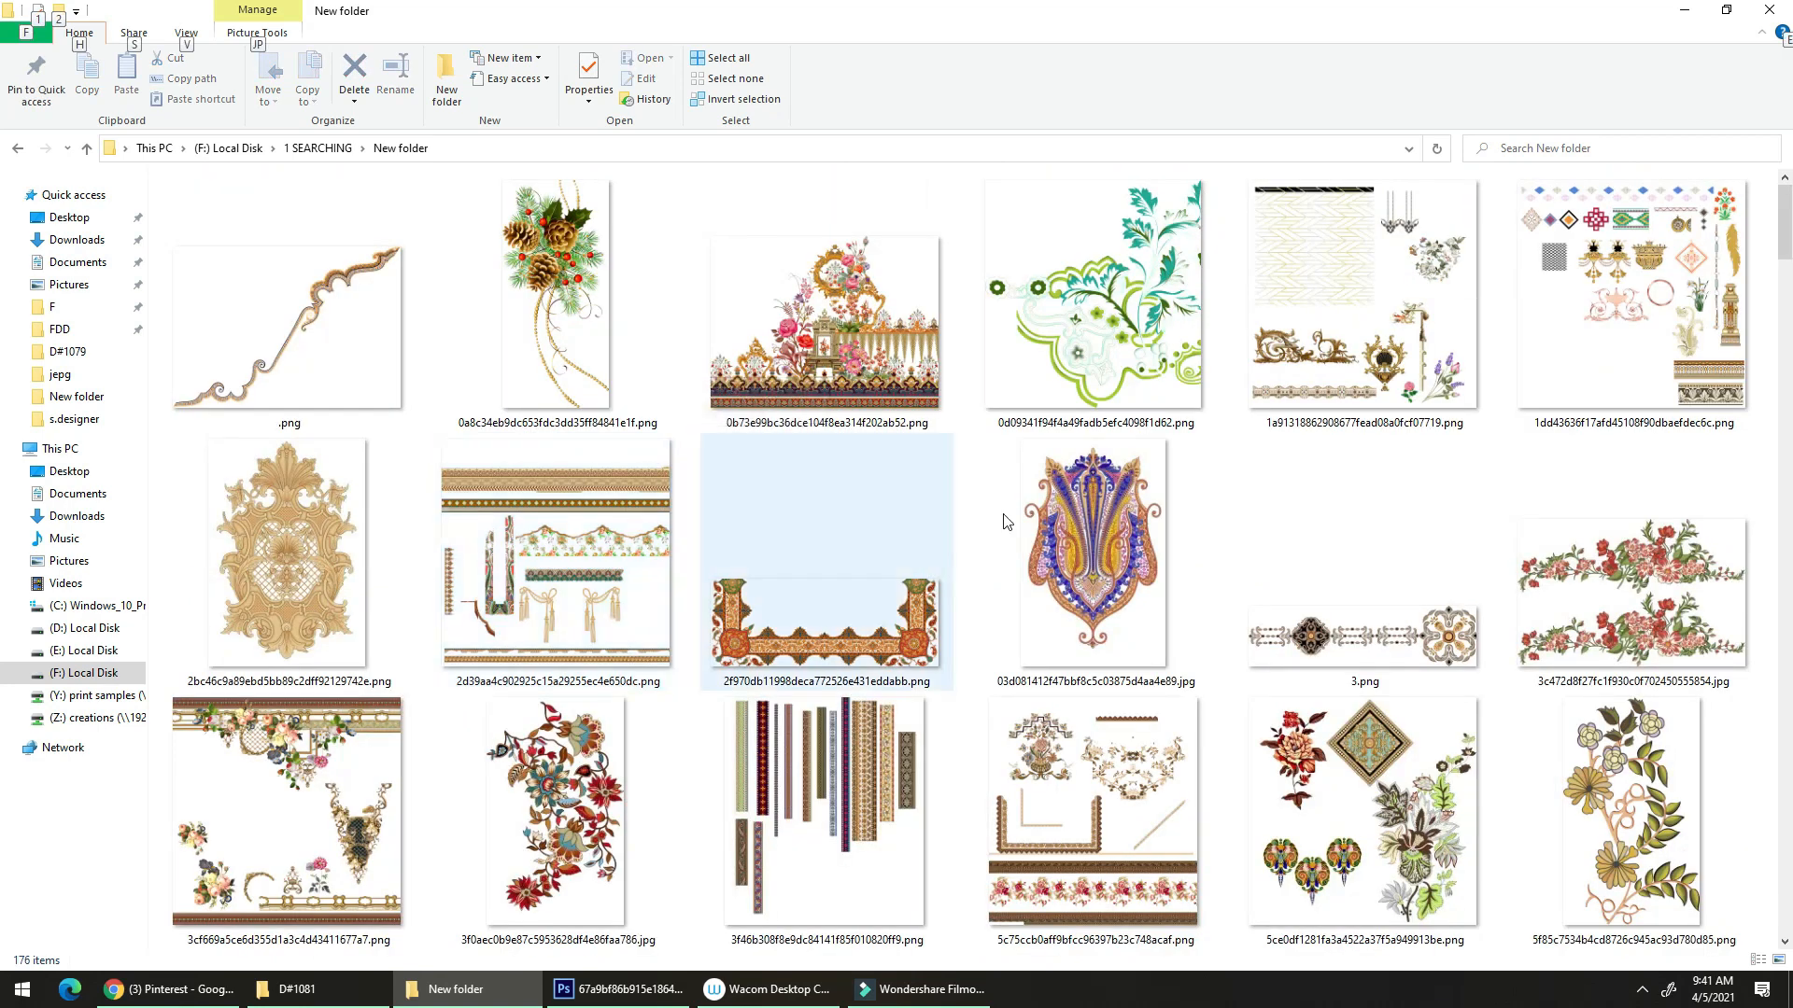
drag(1447, 649, 1544, 520)
key(alt+Tab)
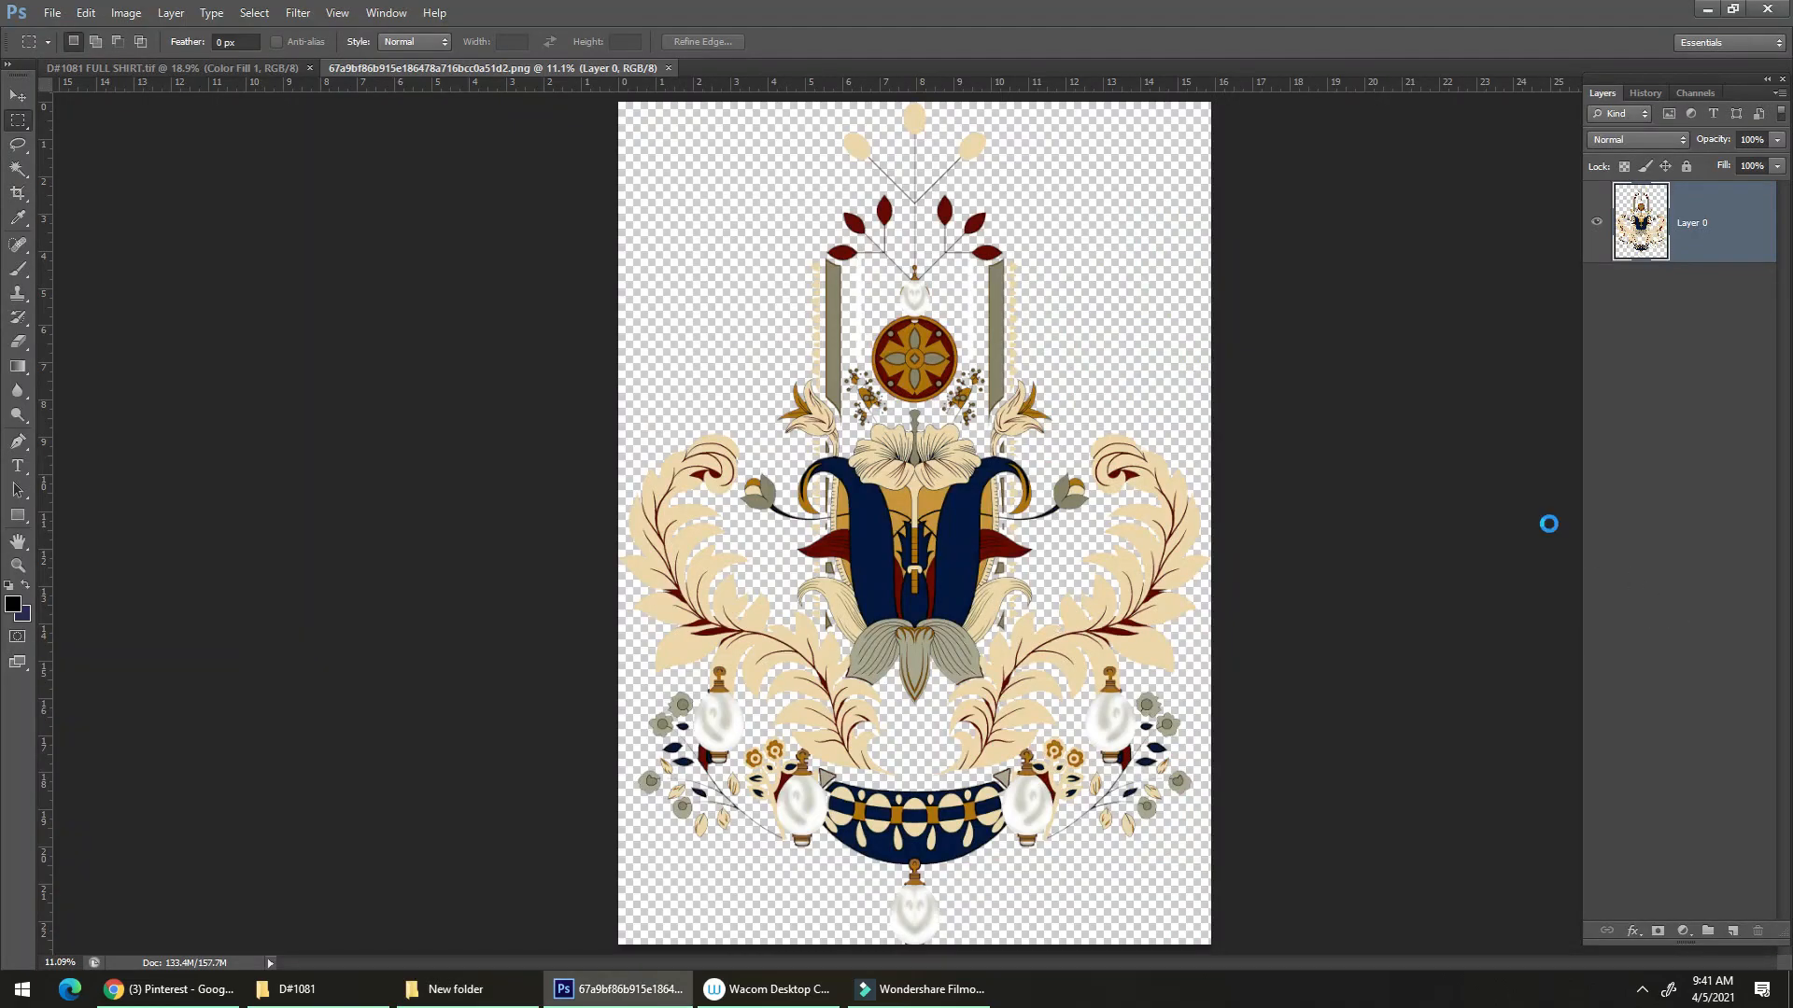
Copy the ornament strip from 3.png into the shirt design and place it just above the tassel border, with its rosette near the centre guide.
key(v)
mouse_move(639, 468)
mouse_down()
mouse_move(233, 71)
mouse_move(496, 411)
mouse_move(653, 443)
mouse_up()
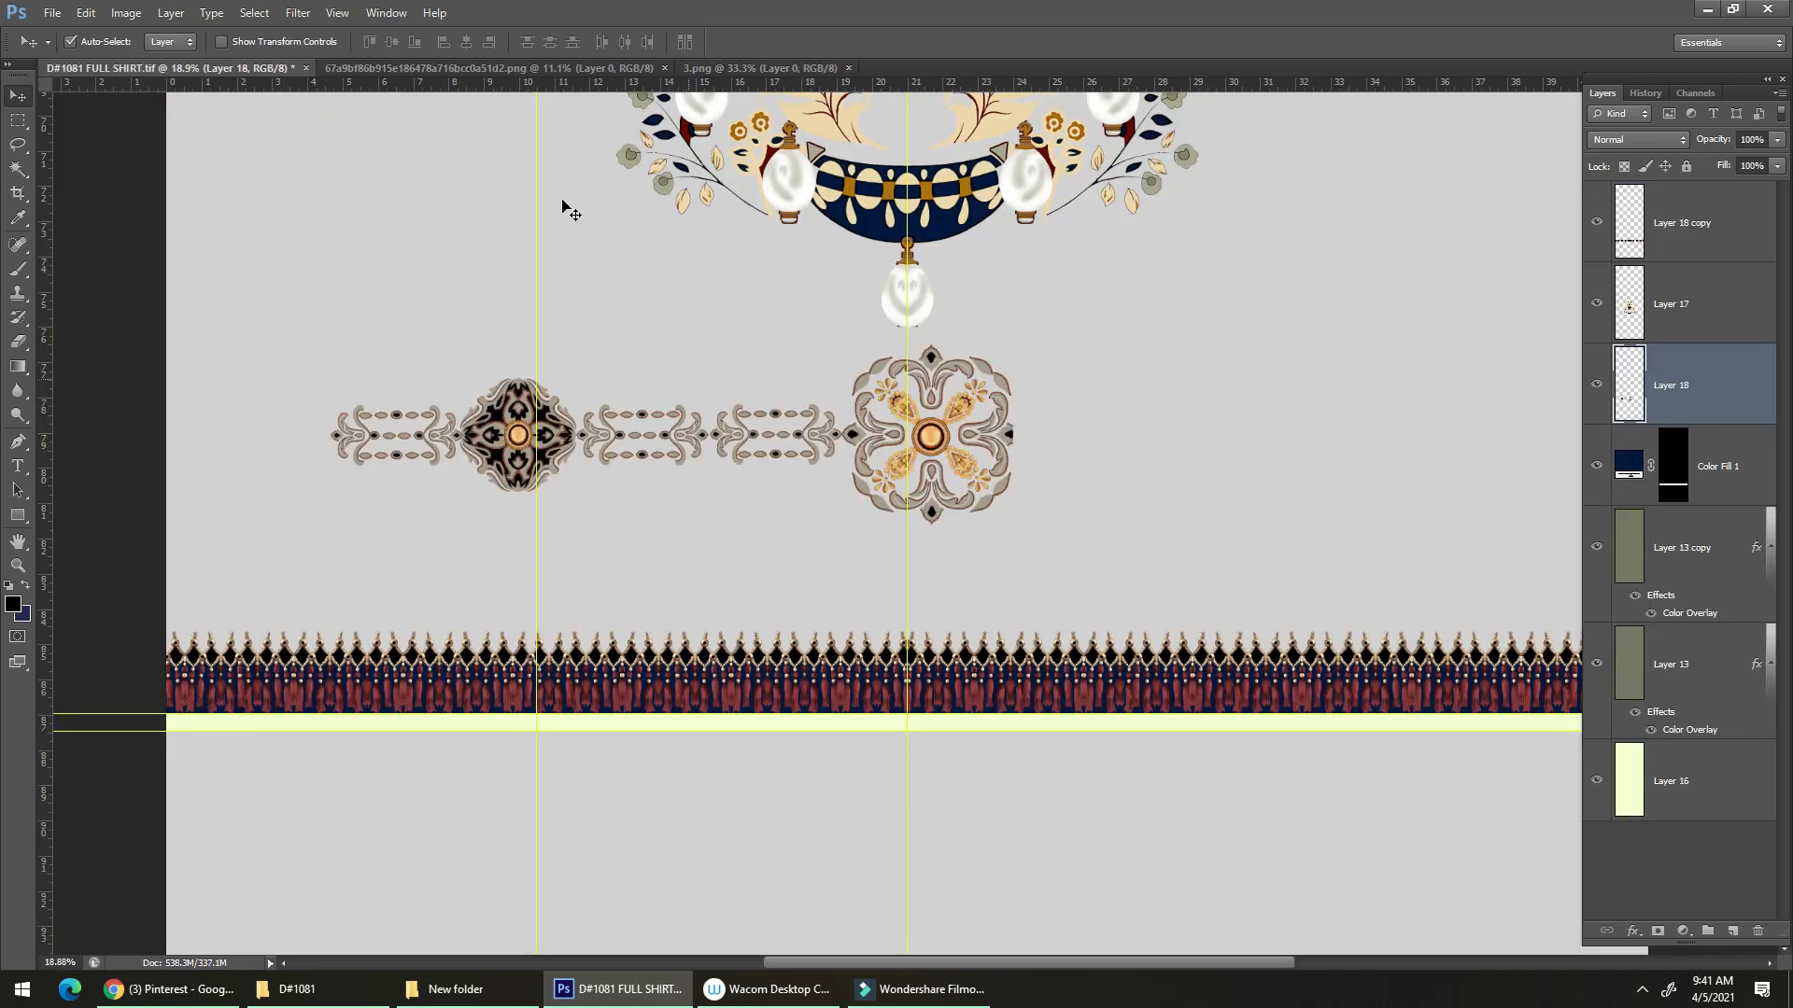
drag(929, 439, 837, 523)
scroll(867, 598, down, 2)
drag(851, 596, 877, 464)
drag(687, 623, 679, 557)
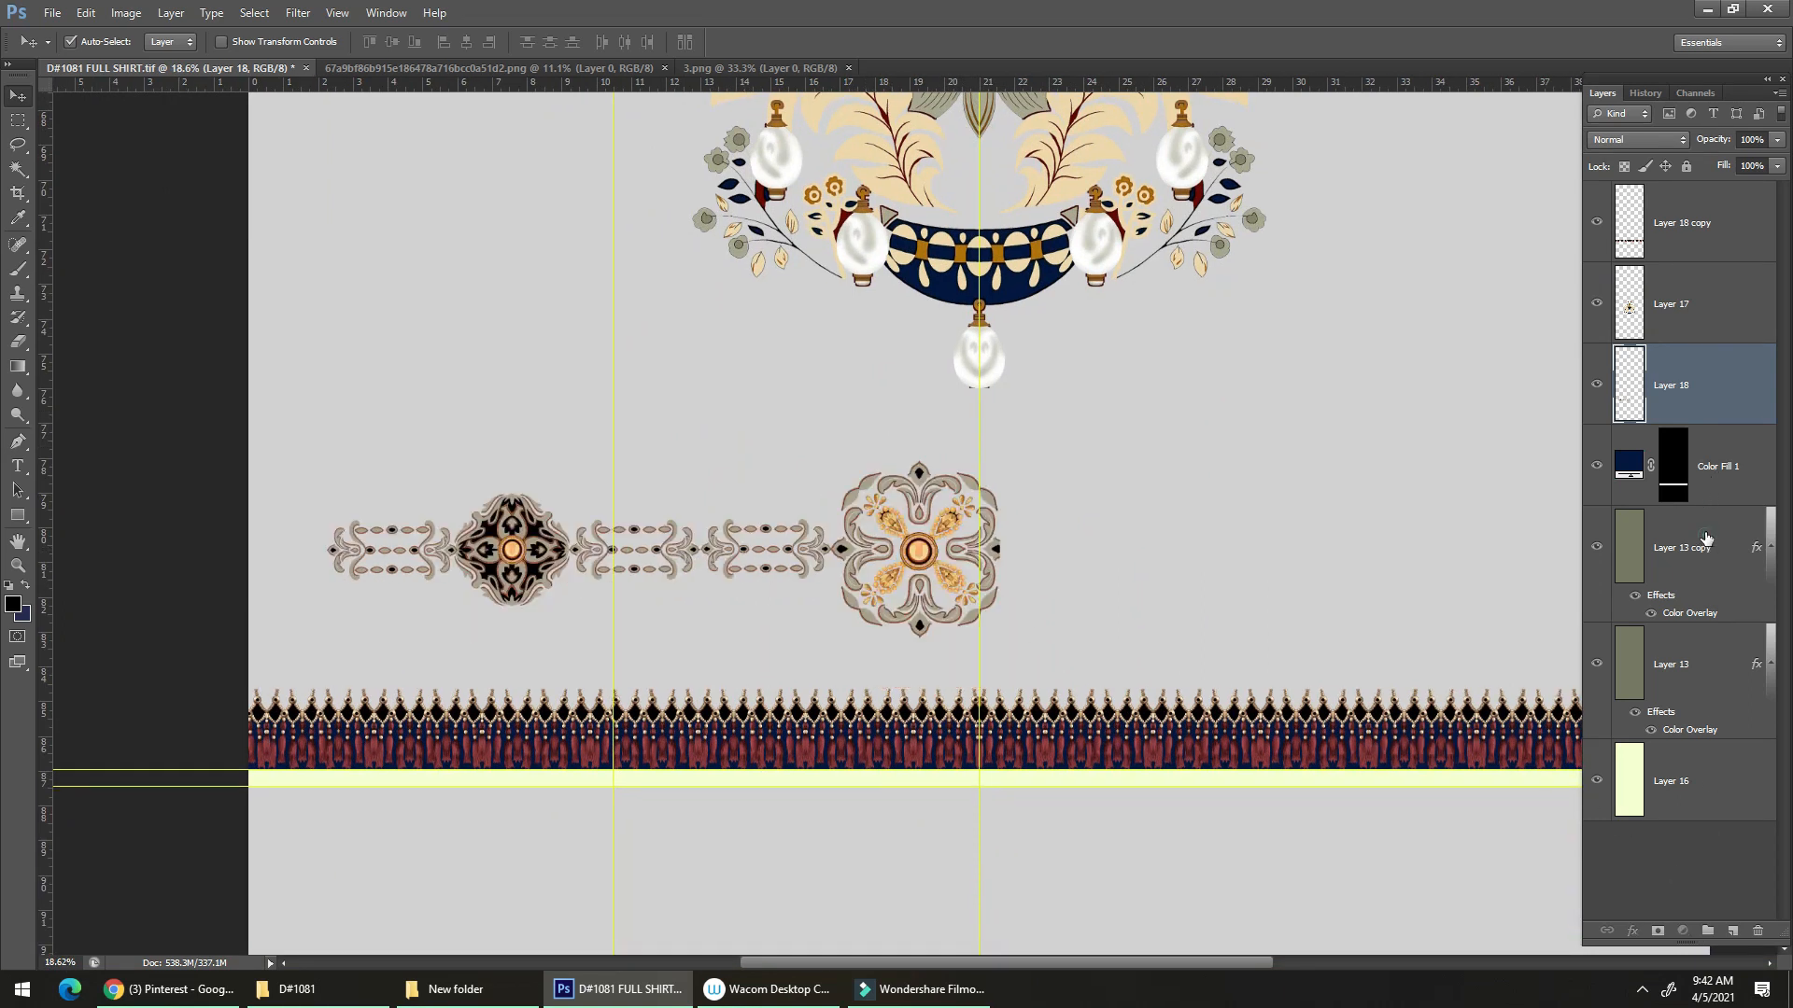
Add an empty layer above Layer 13 copy and select a full-width strip behind the upper edge of the tassel border.
click(1706, 539)
click(1728, 934)
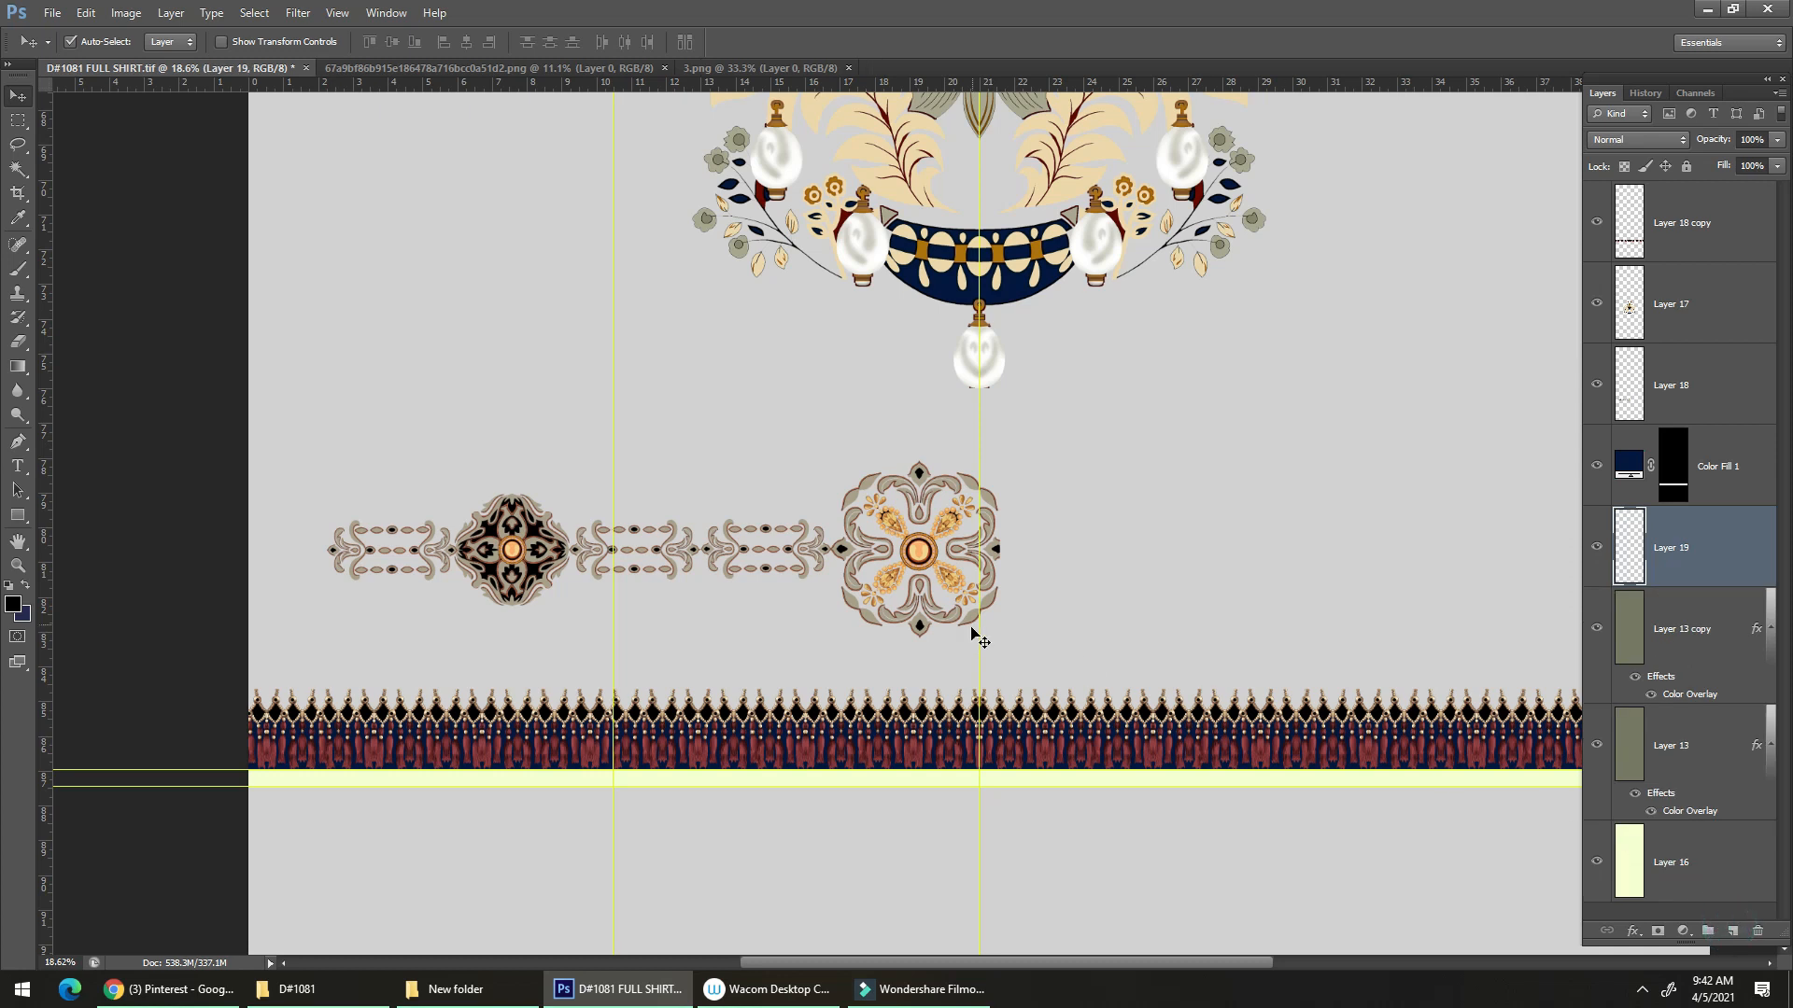
key(m)
drag(805, 721, 644, 691)
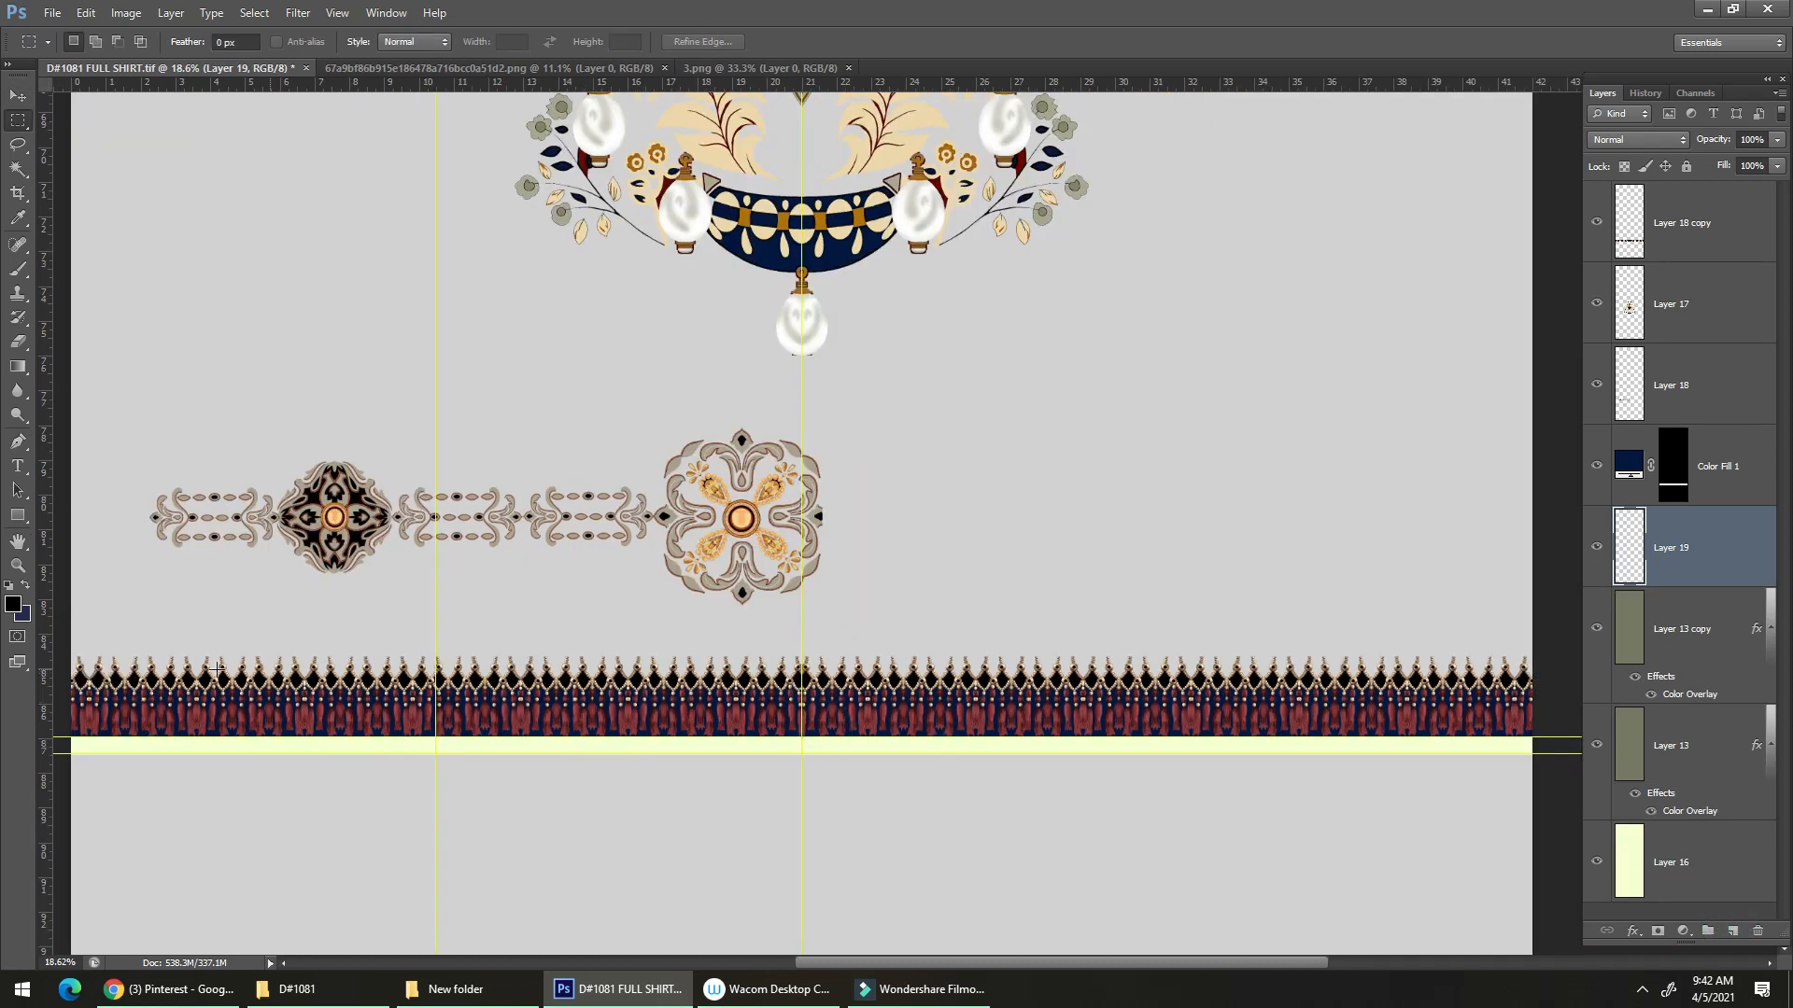
drag(65, 651, 1536, 685)
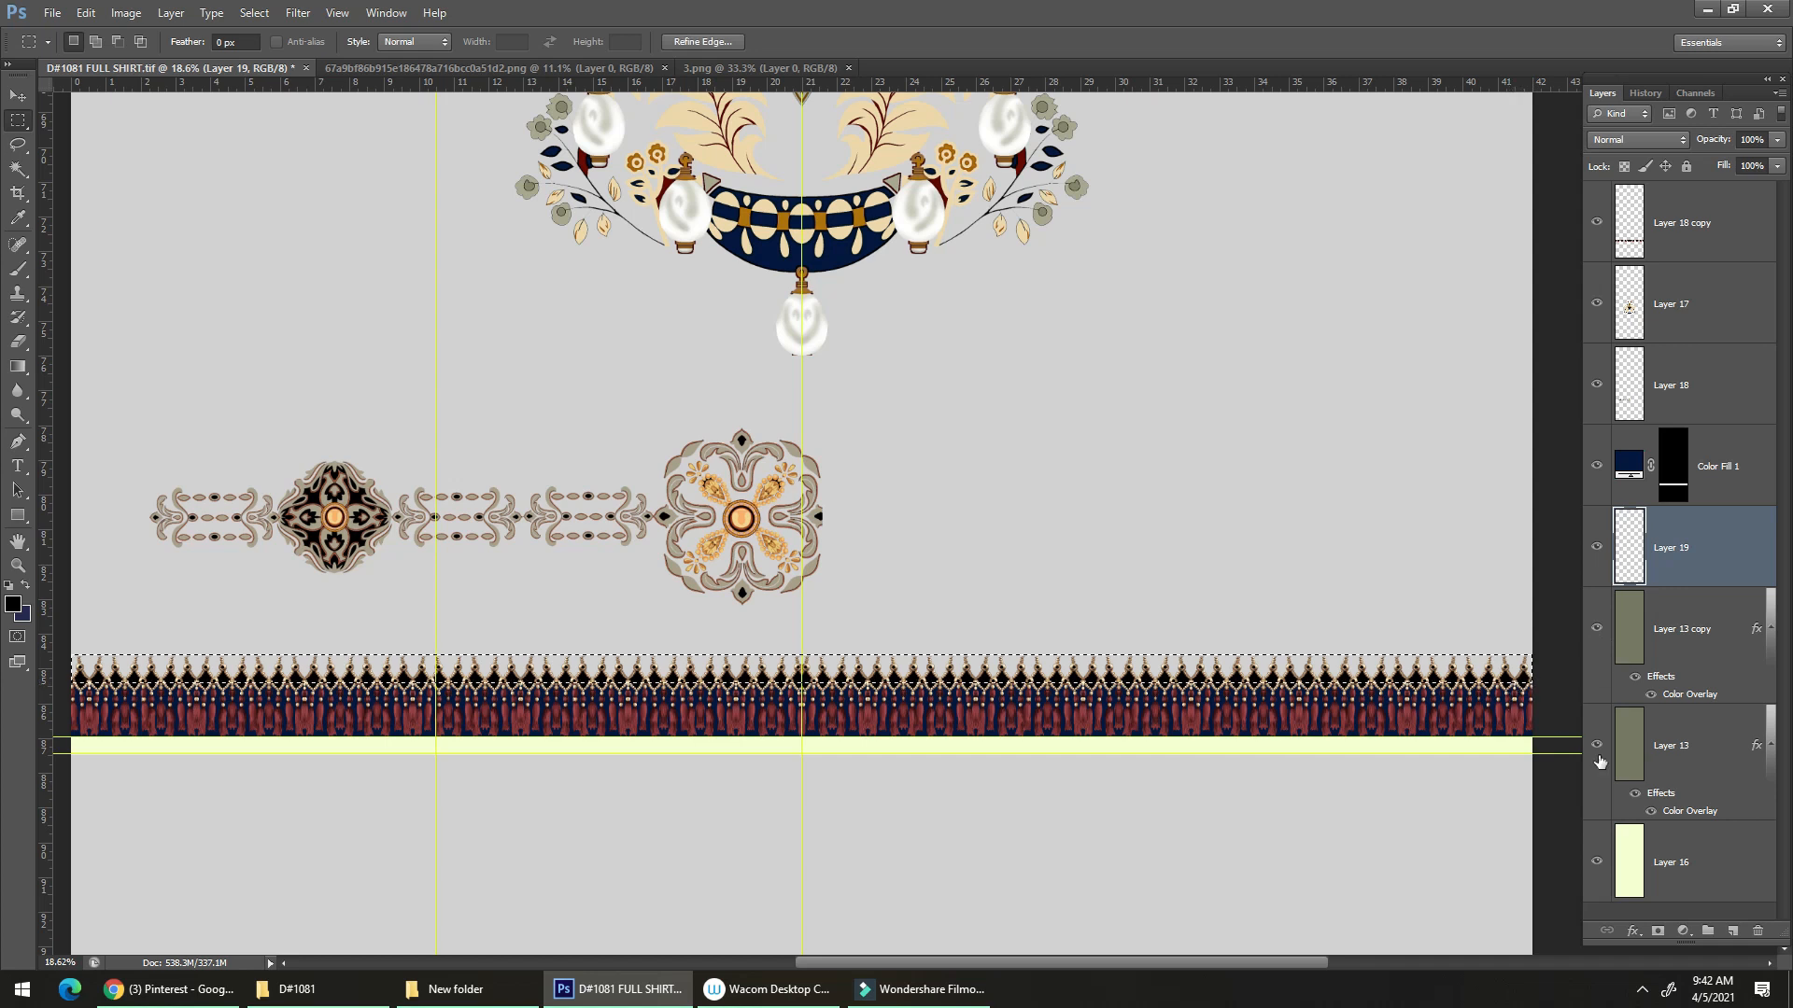
Fill the selected strip with a Solid Color layer in golden brown ac7f31.
click(1681, 931)
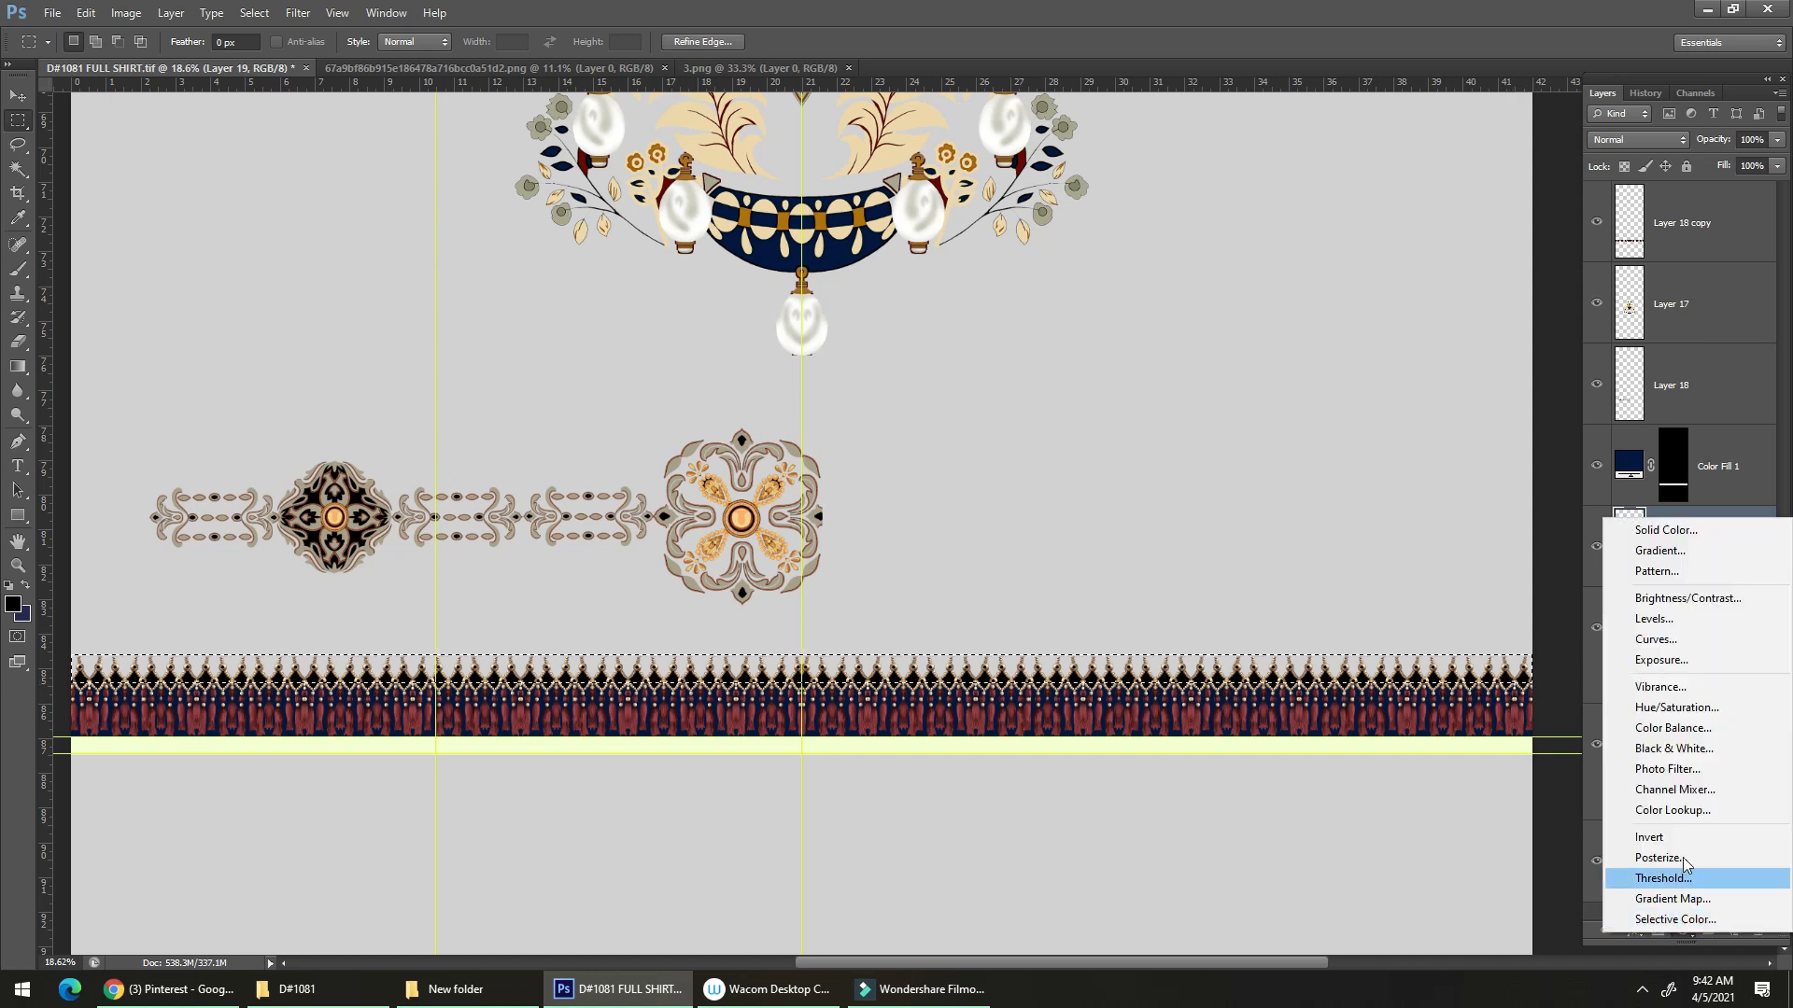
click(1669, 524)
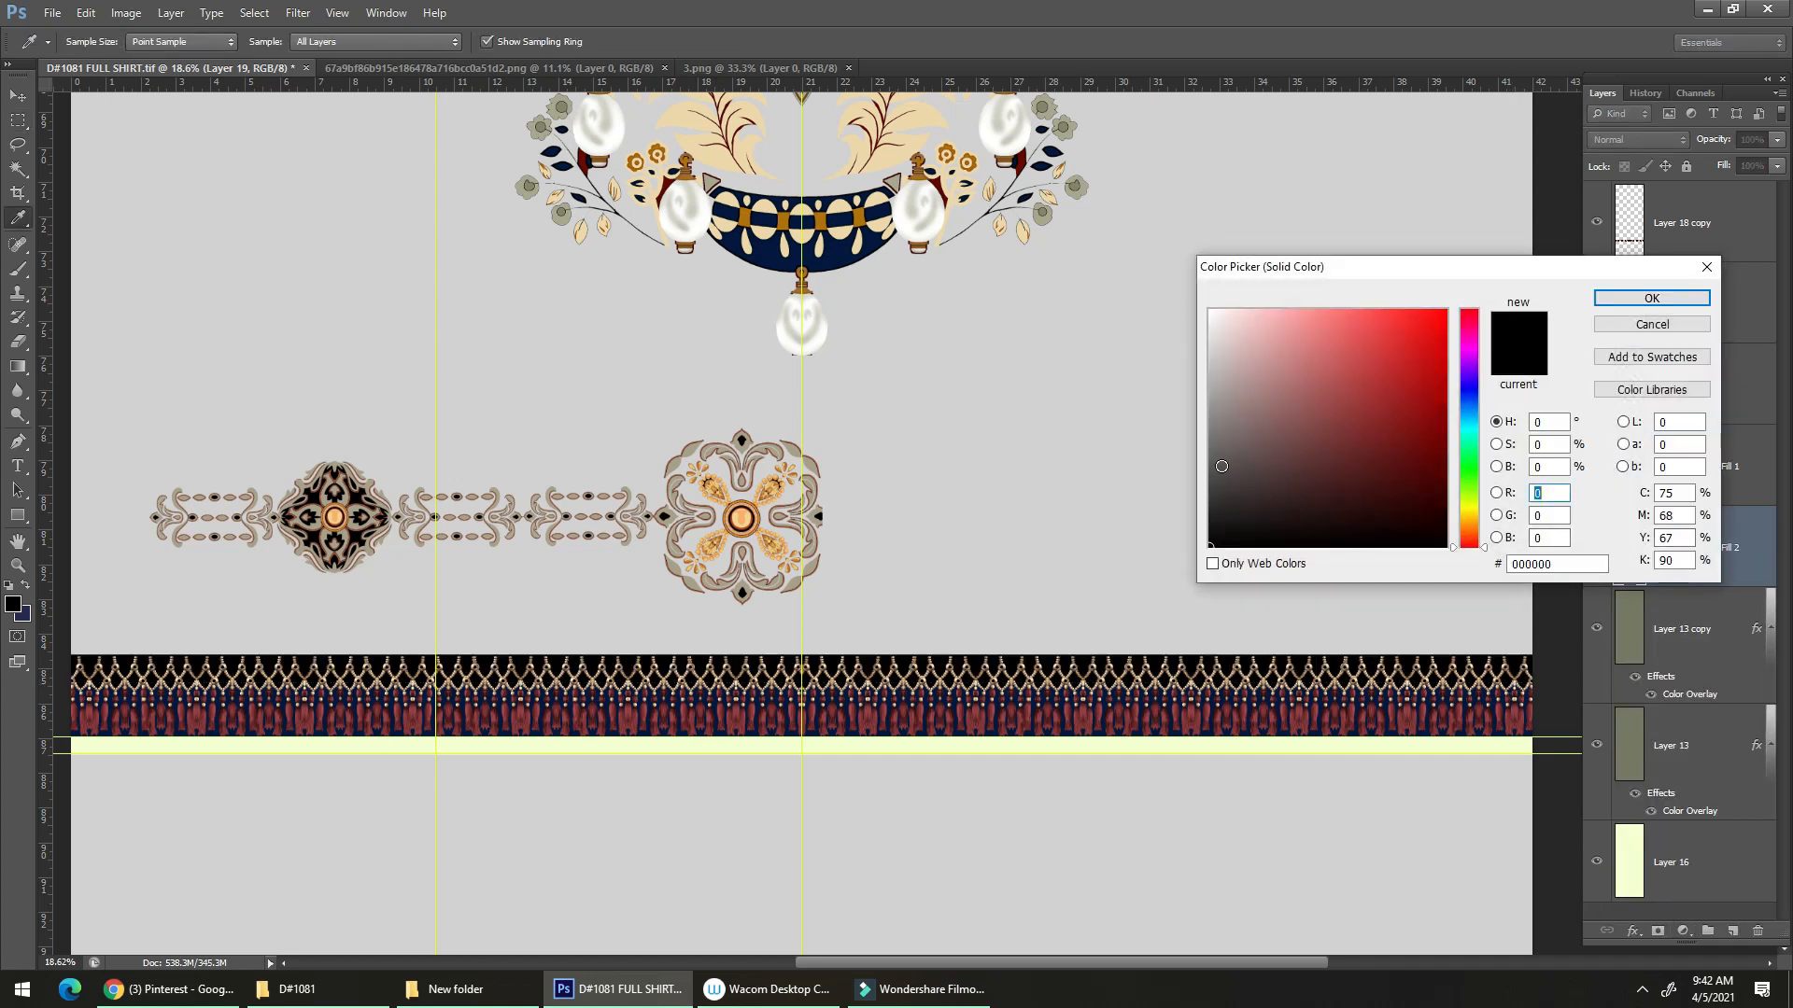
click(821, 541)
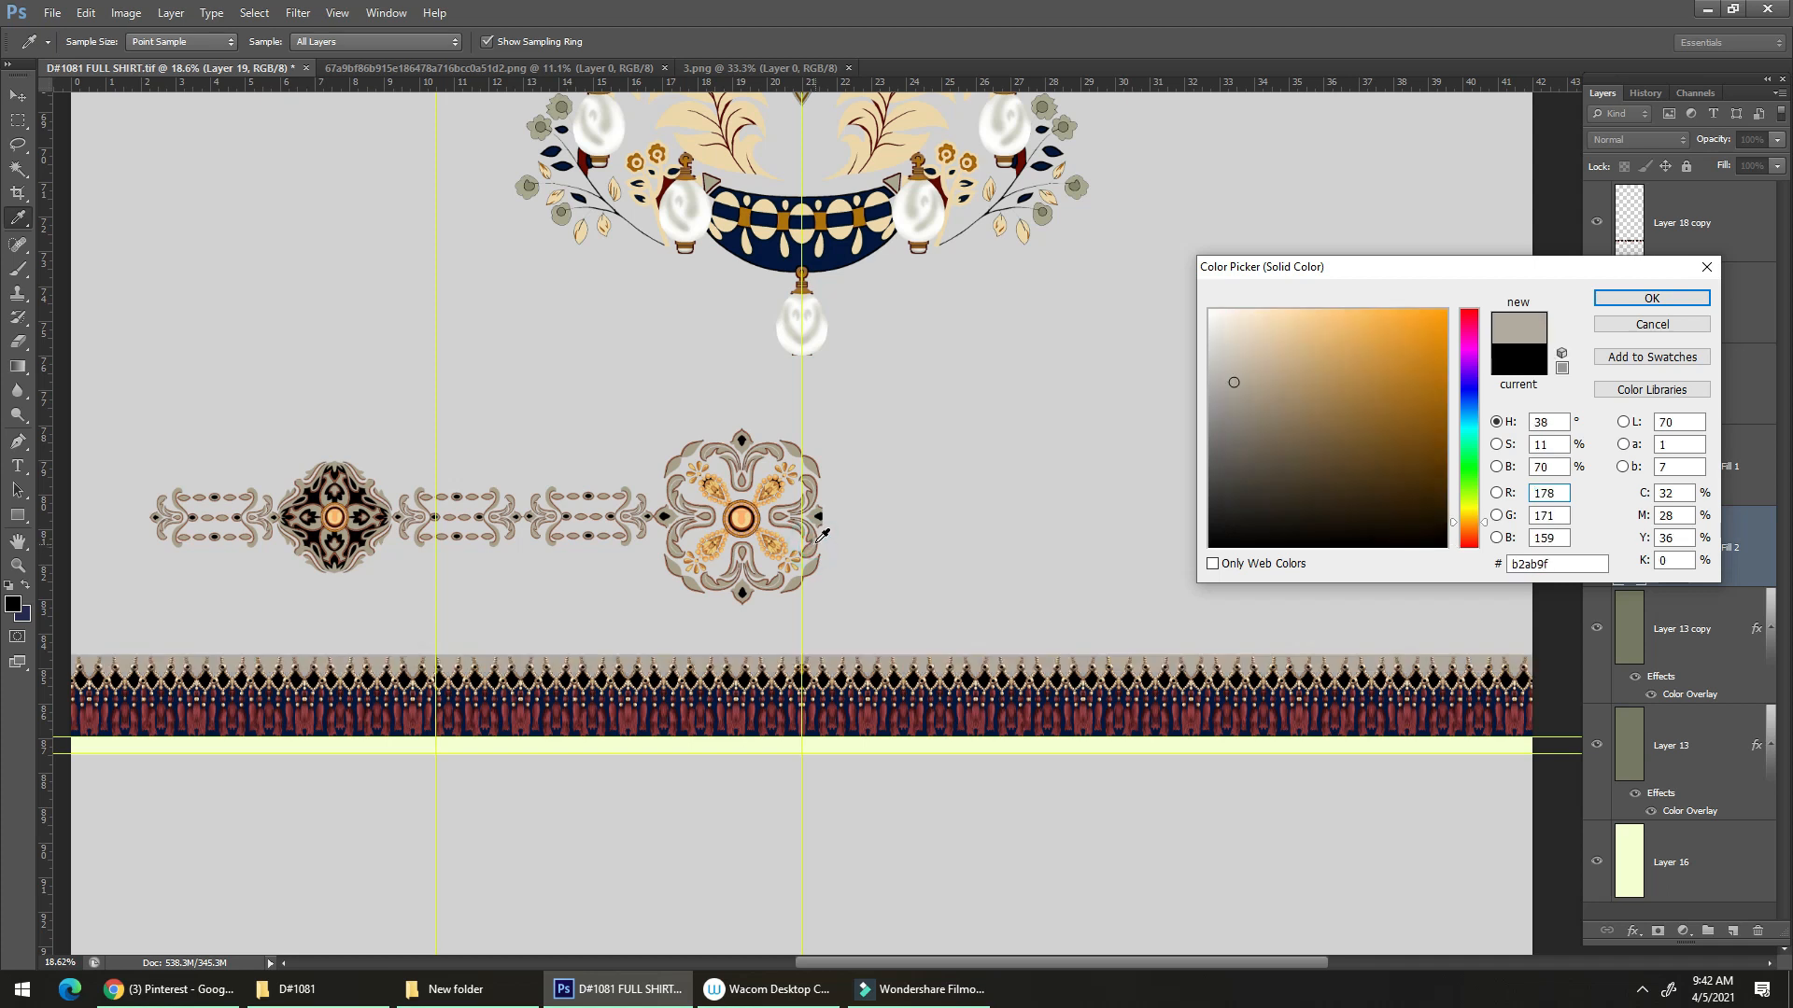
click(1288, 404)
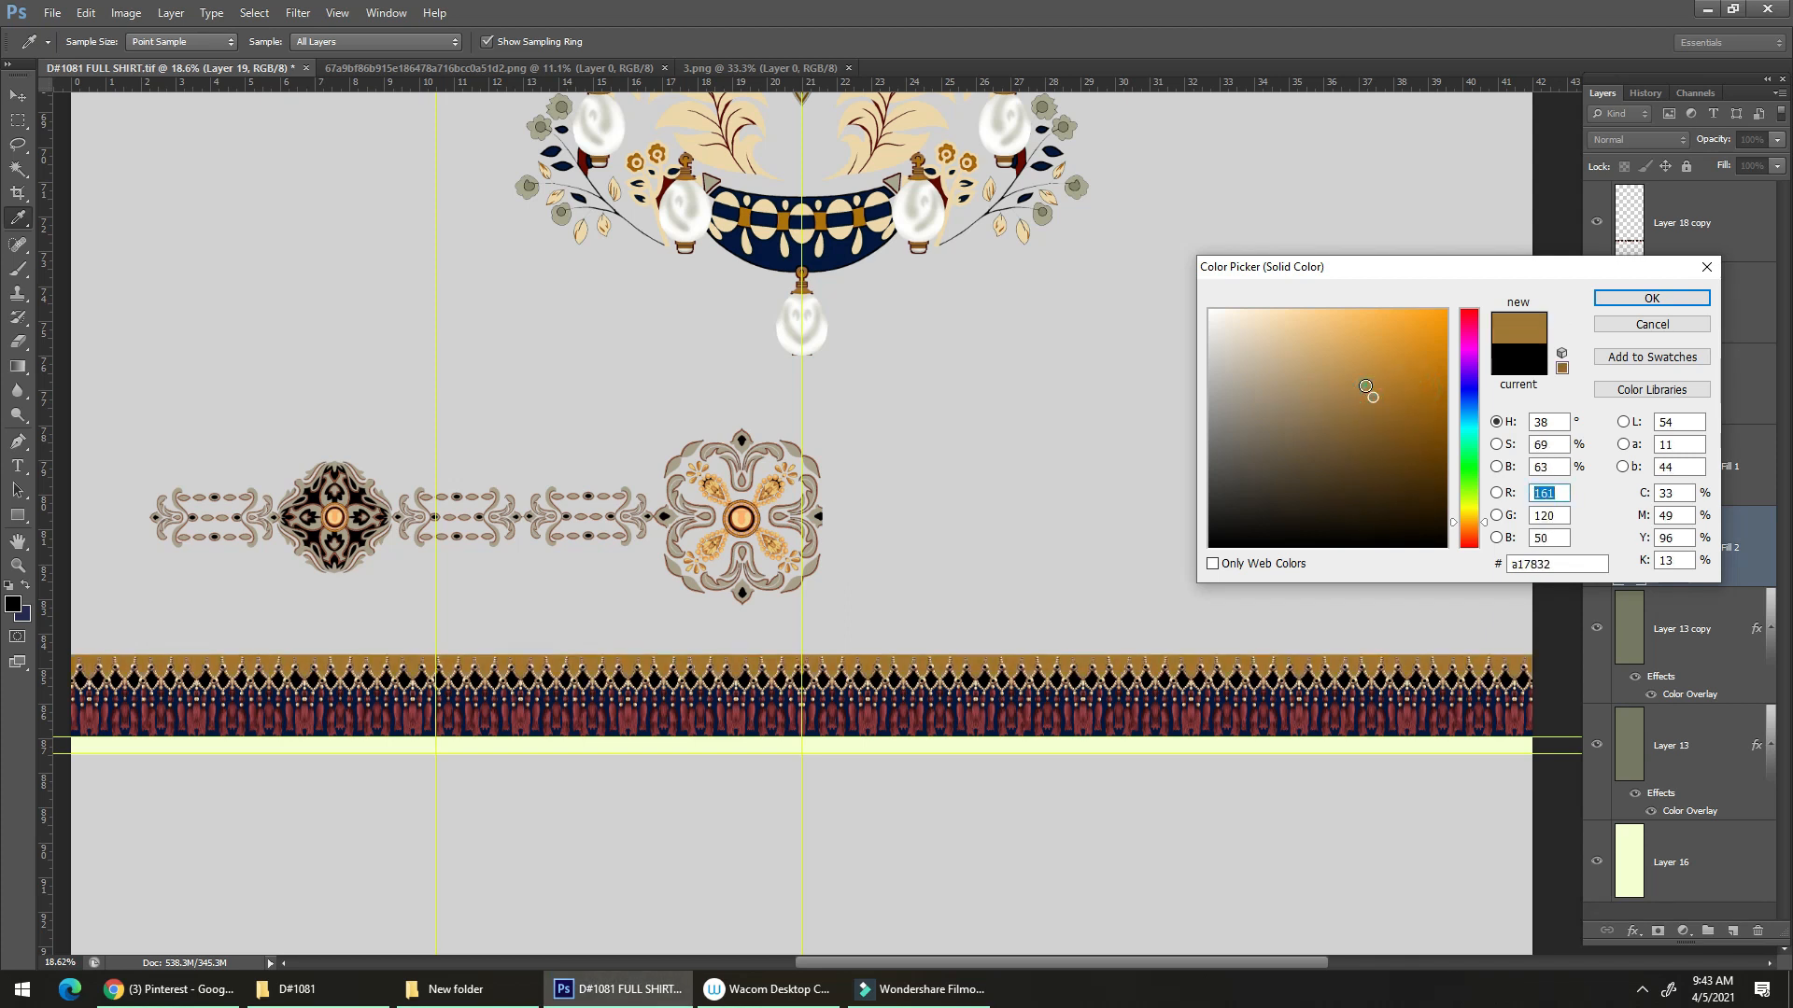
click(1363, 373)
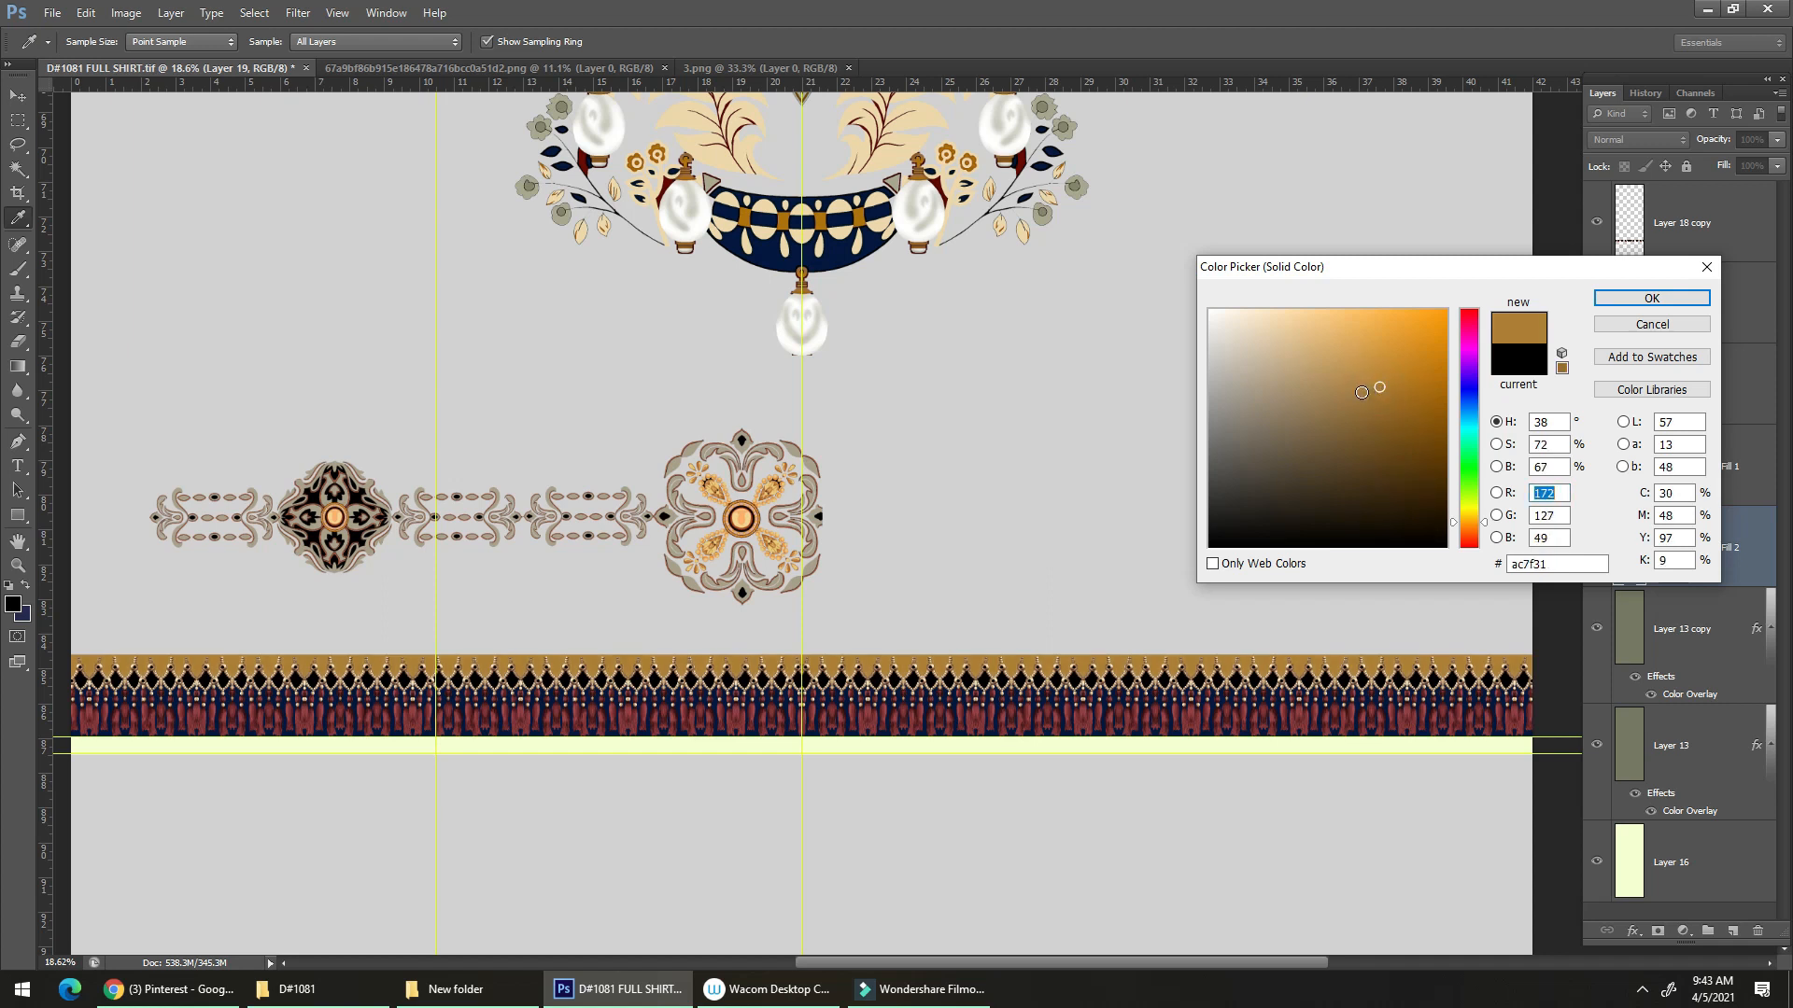
key(Return)
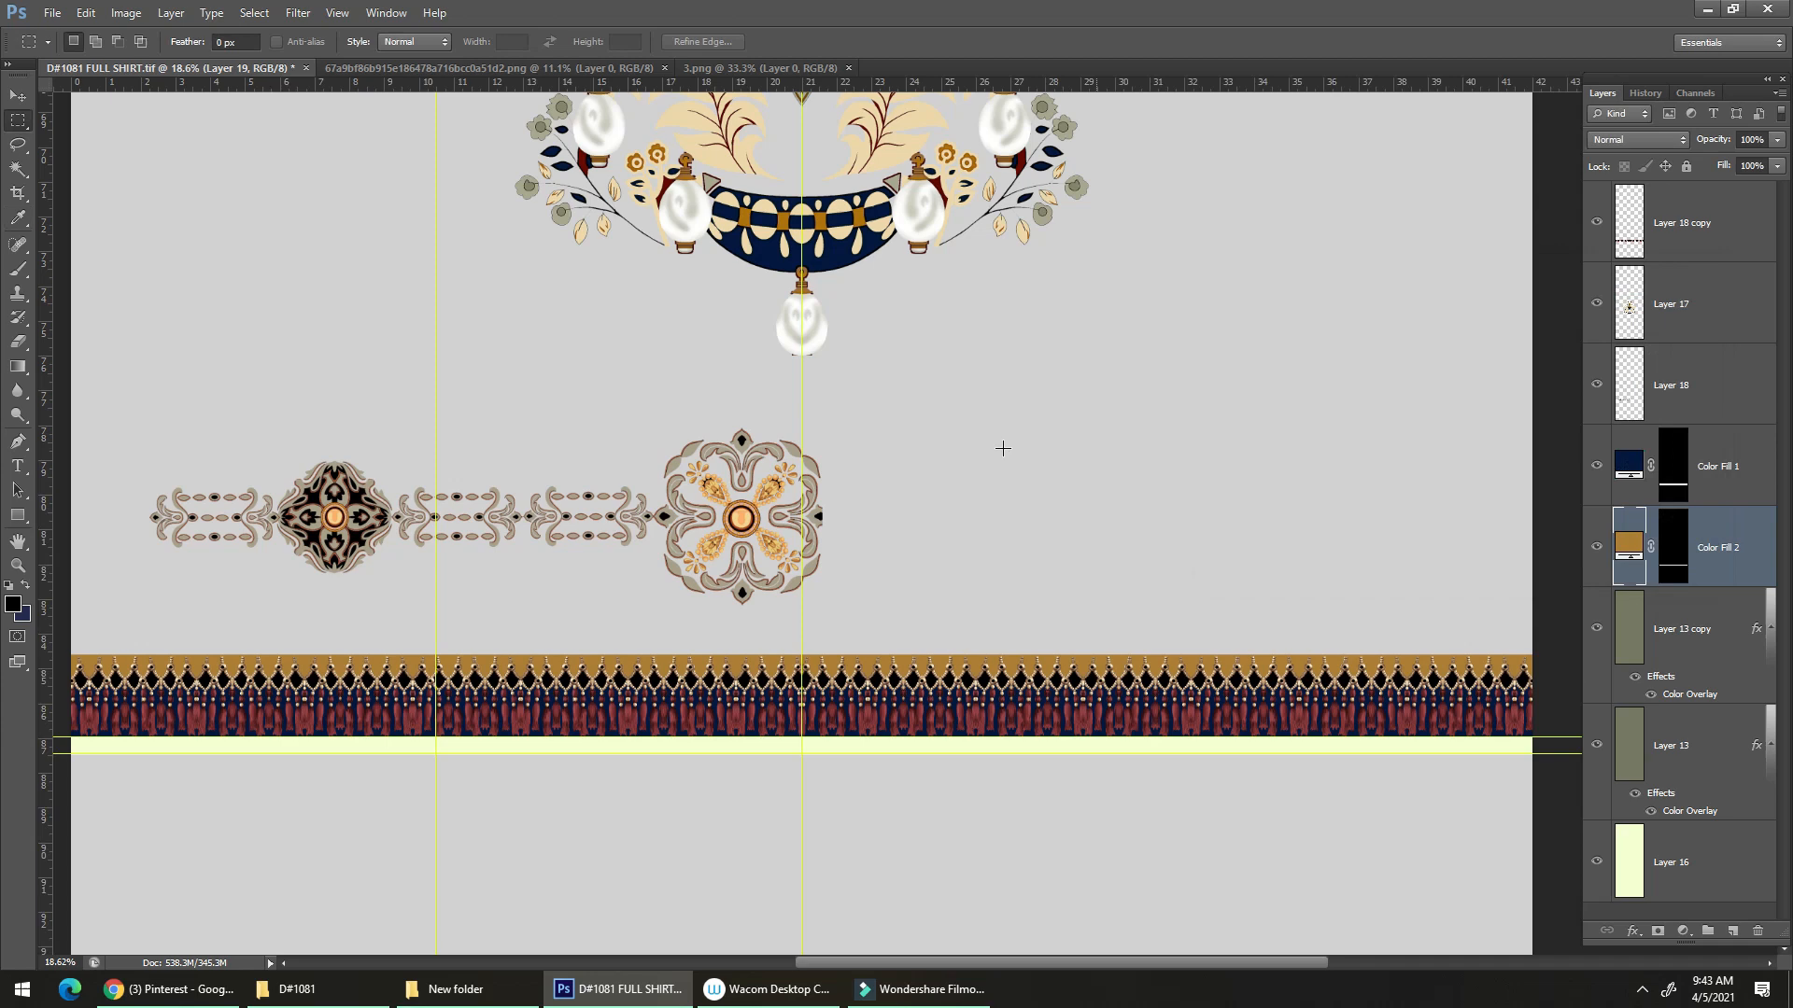
Examine the filled tassel border and the navy beaded band at the base of the floral motif up close.
drag(768, 644, 853, 590)
drag(829, 652, 909, 556)
key(v)
drag(811, 666, 672, 608)
drag(642, 511, 679, 684)
drag(882, 526, 936, 523)
drag(903, 476, 860, 692)
drag(853, 609, 733, 603)
drag(853, 308, 830, 554)
drag(836, 396, 800, 379)
drag(841, 576, 810, 317)
drag(812, 507, 825, 495)
drag(810, 412, 883, 440)
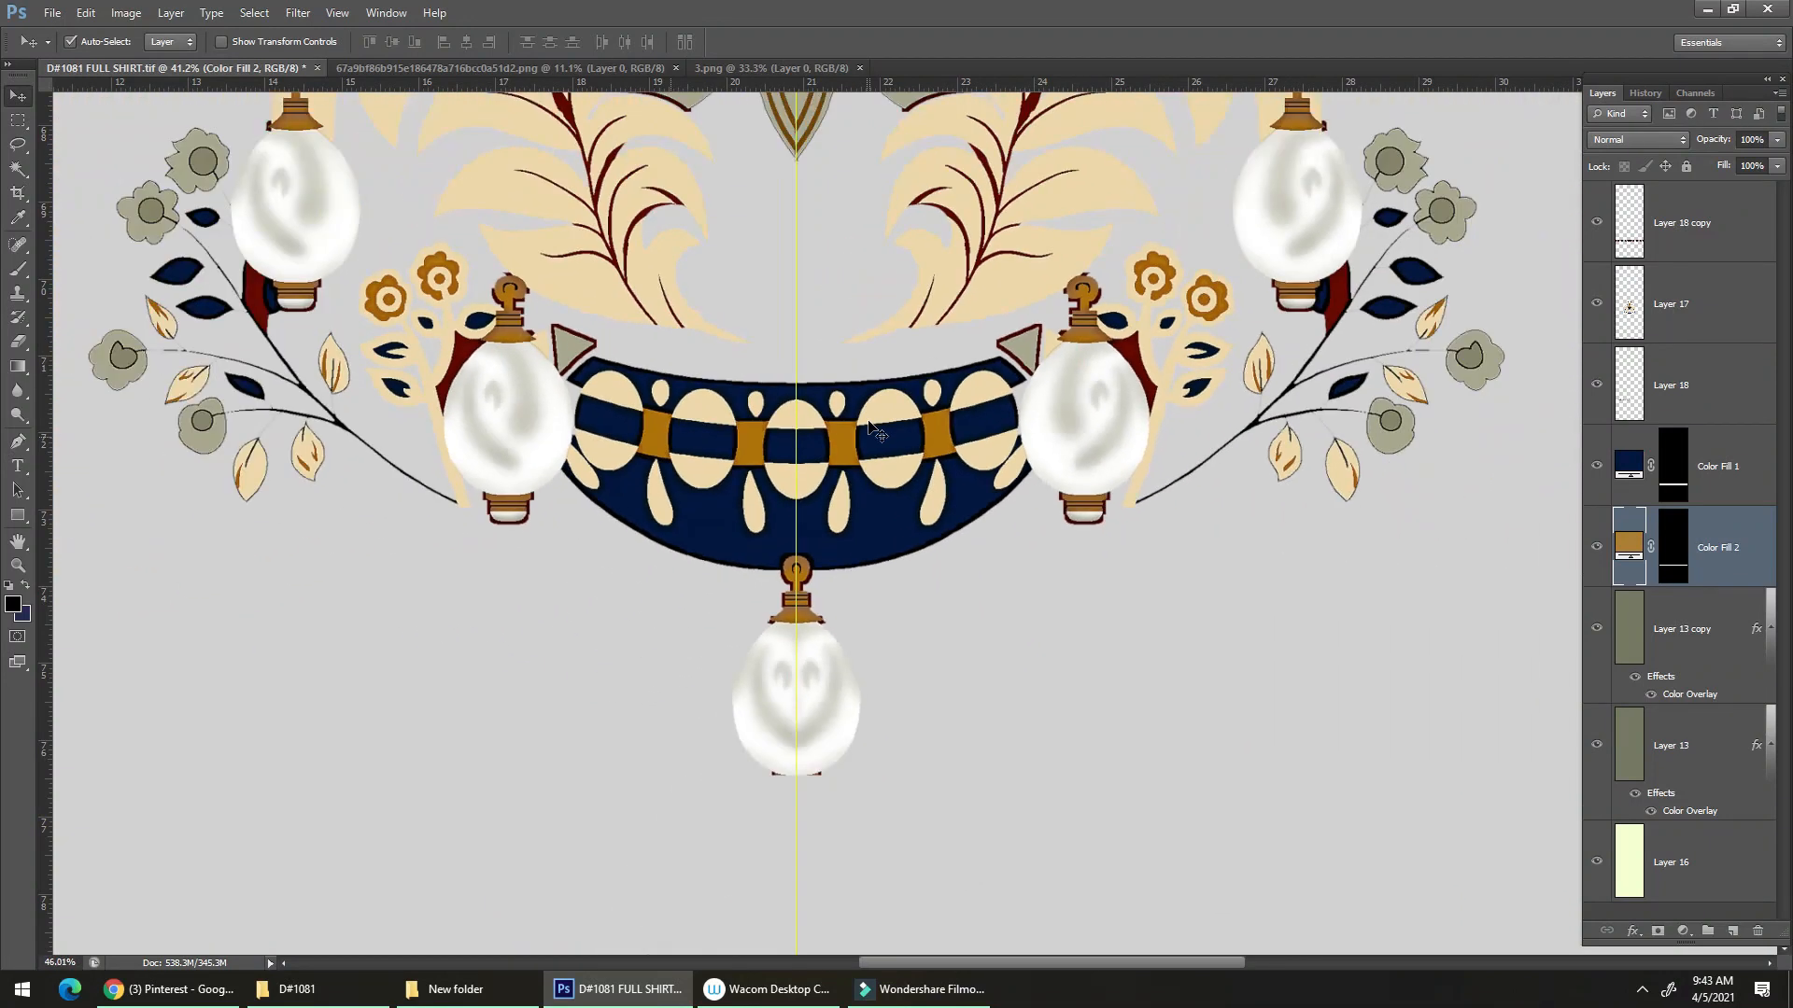
Copy the navy band's left half, about 2.2 by 2.8 inches up to the centre guide, to a new layer and move it down.
click(883, 443)
key(m)
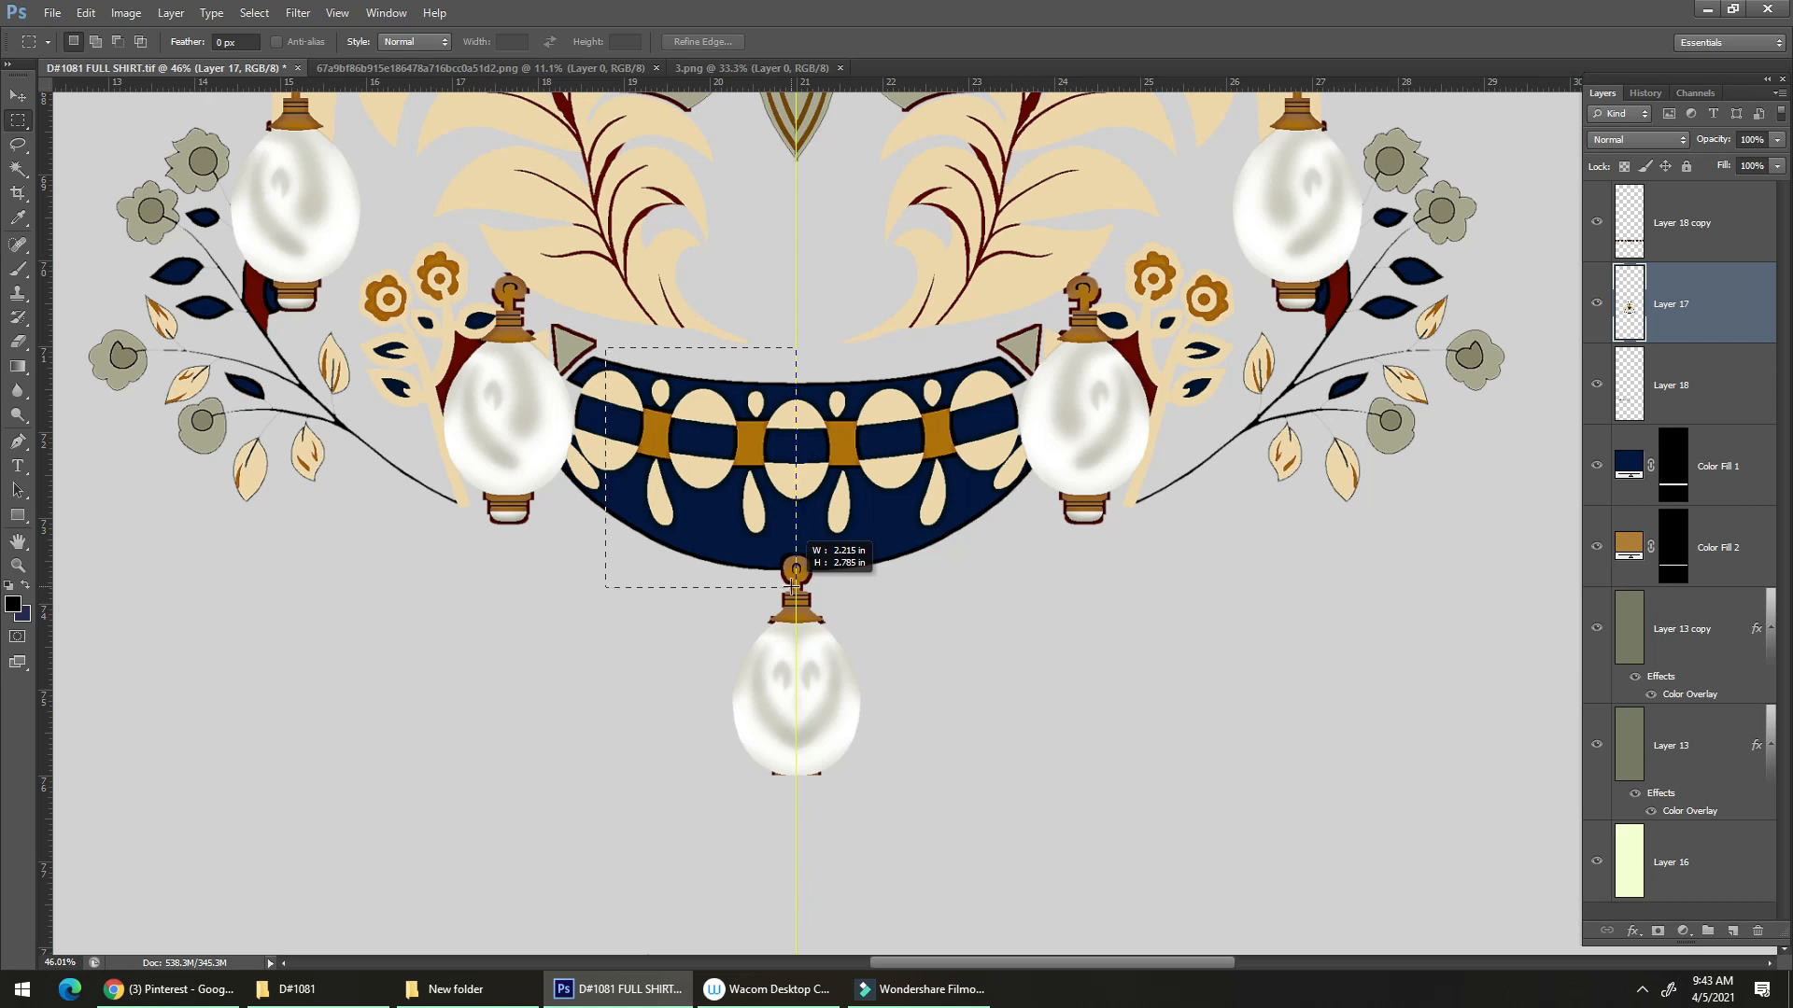
key(ctrl+j)
key(v)
drag(717, 486, 721, 815)
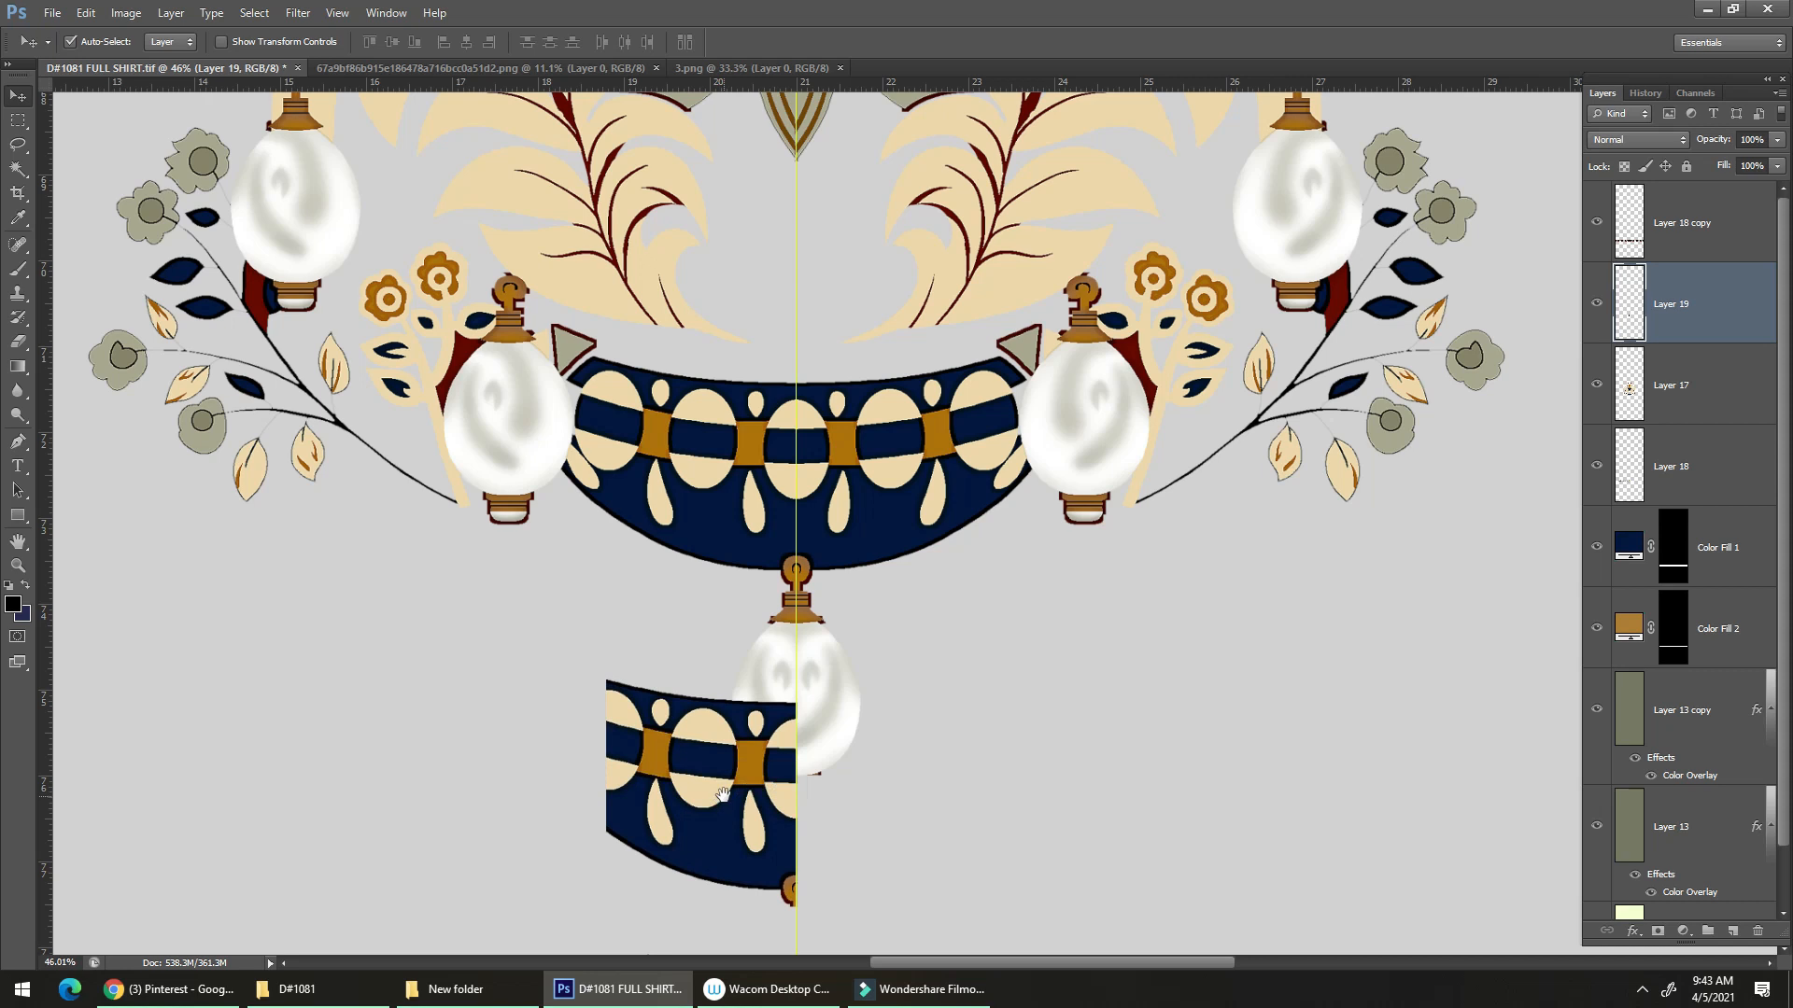
Mirror the copied half band horizontally along its inner edge to form a symmetrical scallop.
key(alt+e)
key(alt+a)
key(alt+a)
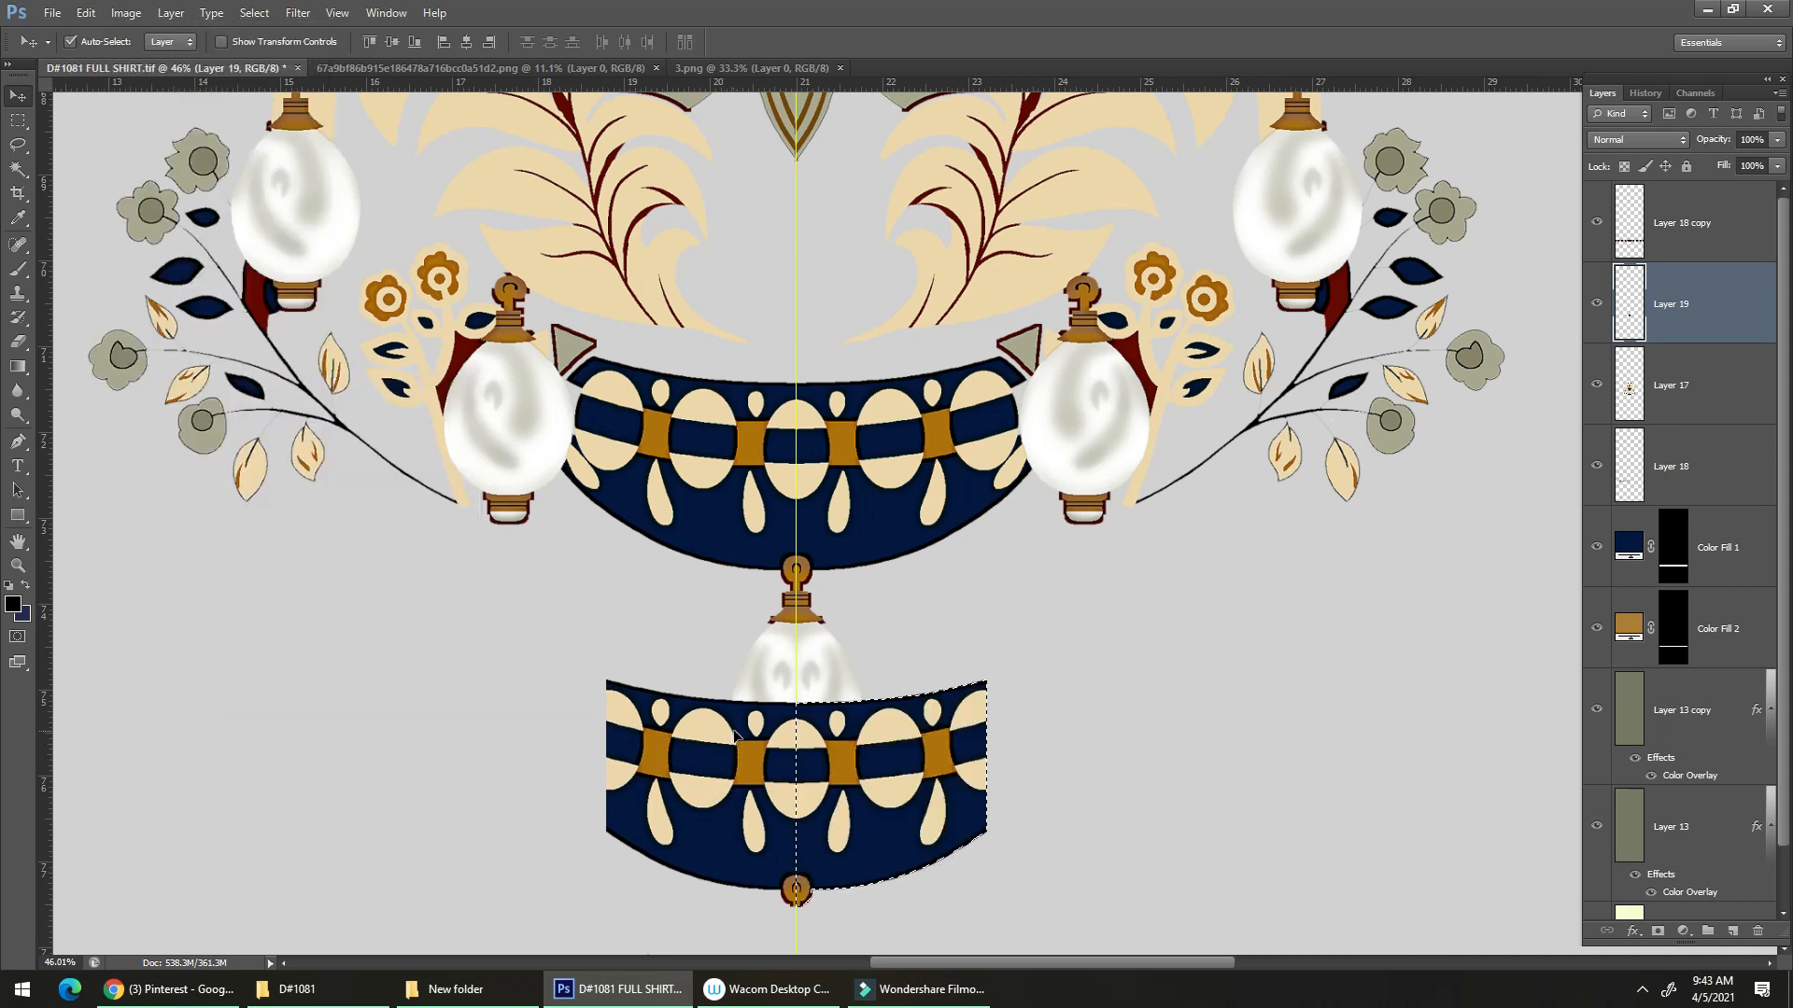
Place the navy scallop directly on the tassel border's upper edge and move its layer beneath Color Fill 2.
scroll(766, 733, down, 5)
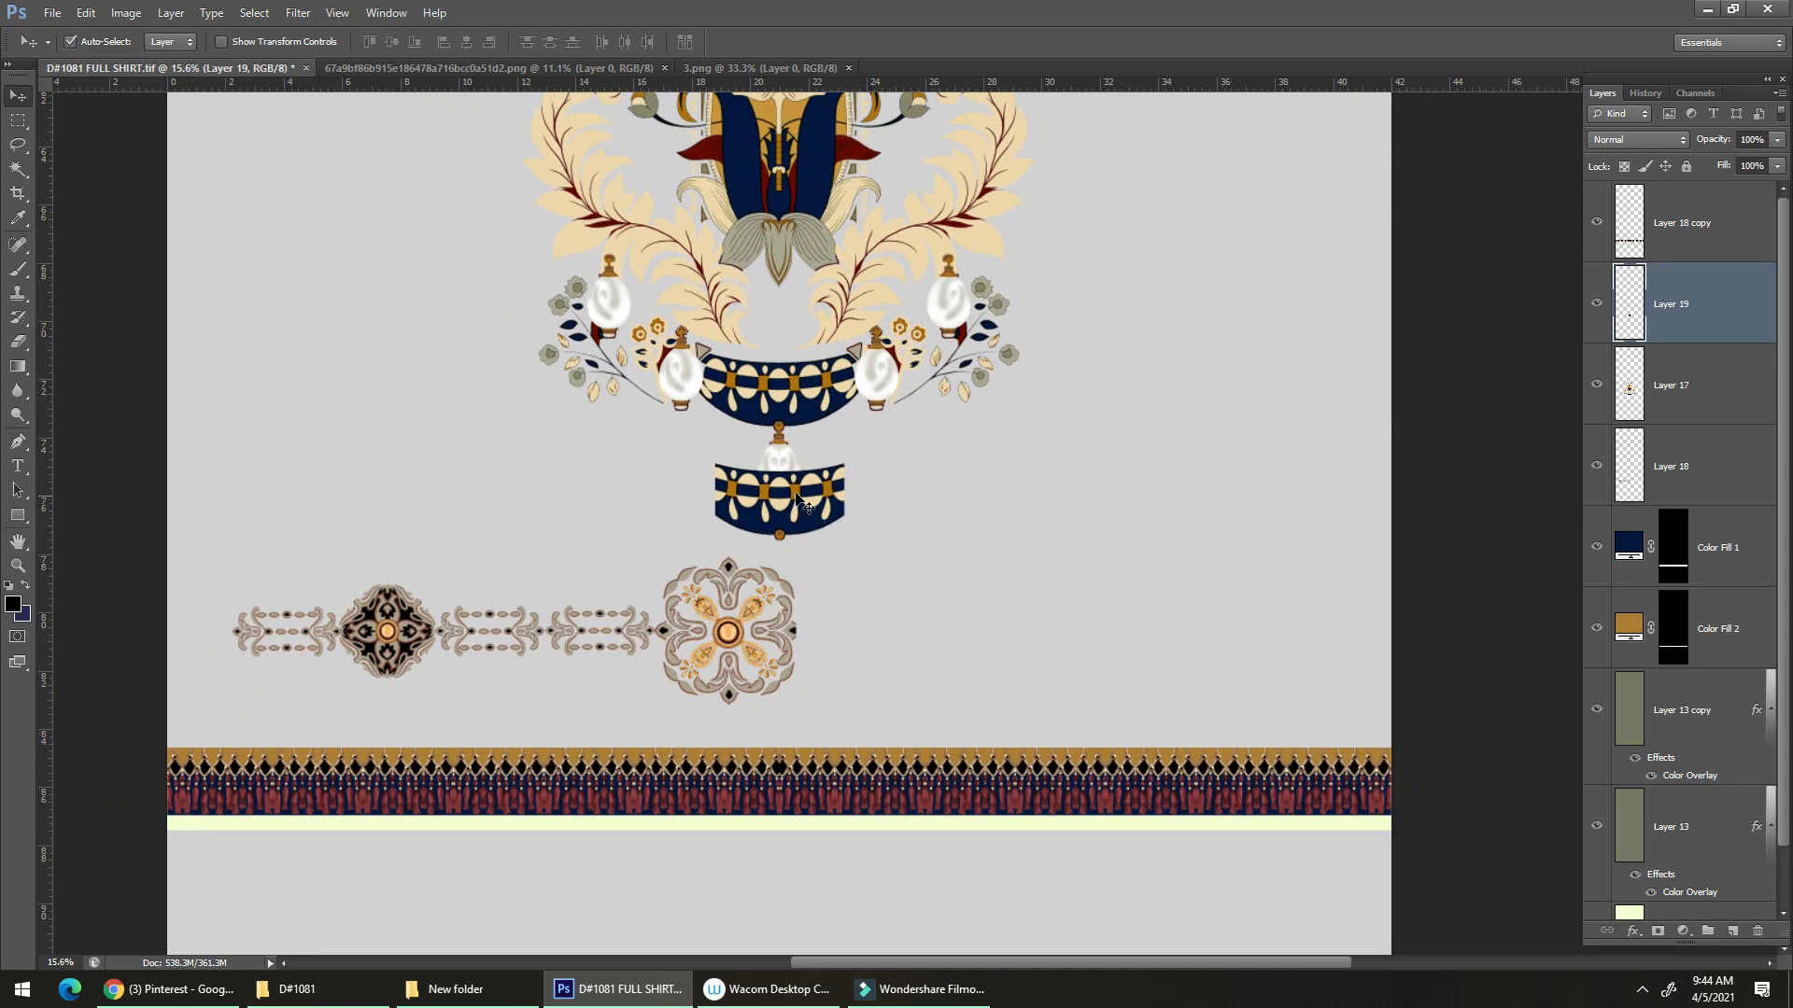
drag(798, 497, 833, 702)
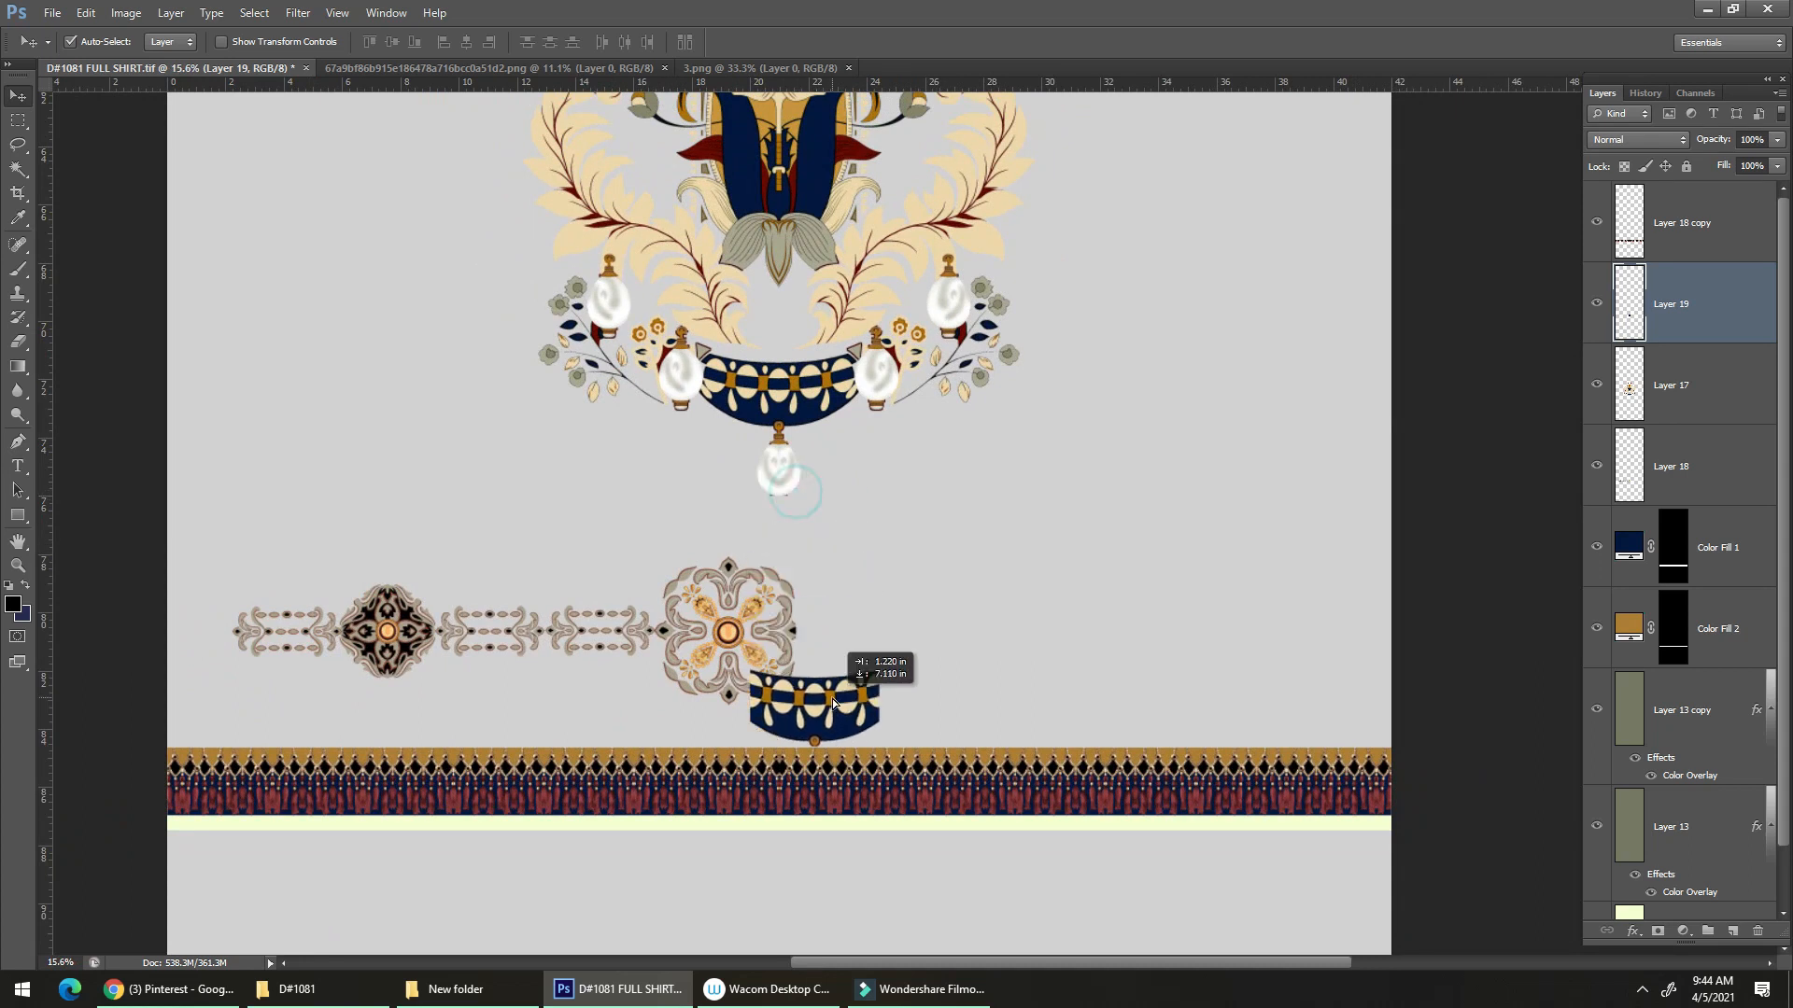
scroll(839, 705, up, 8)
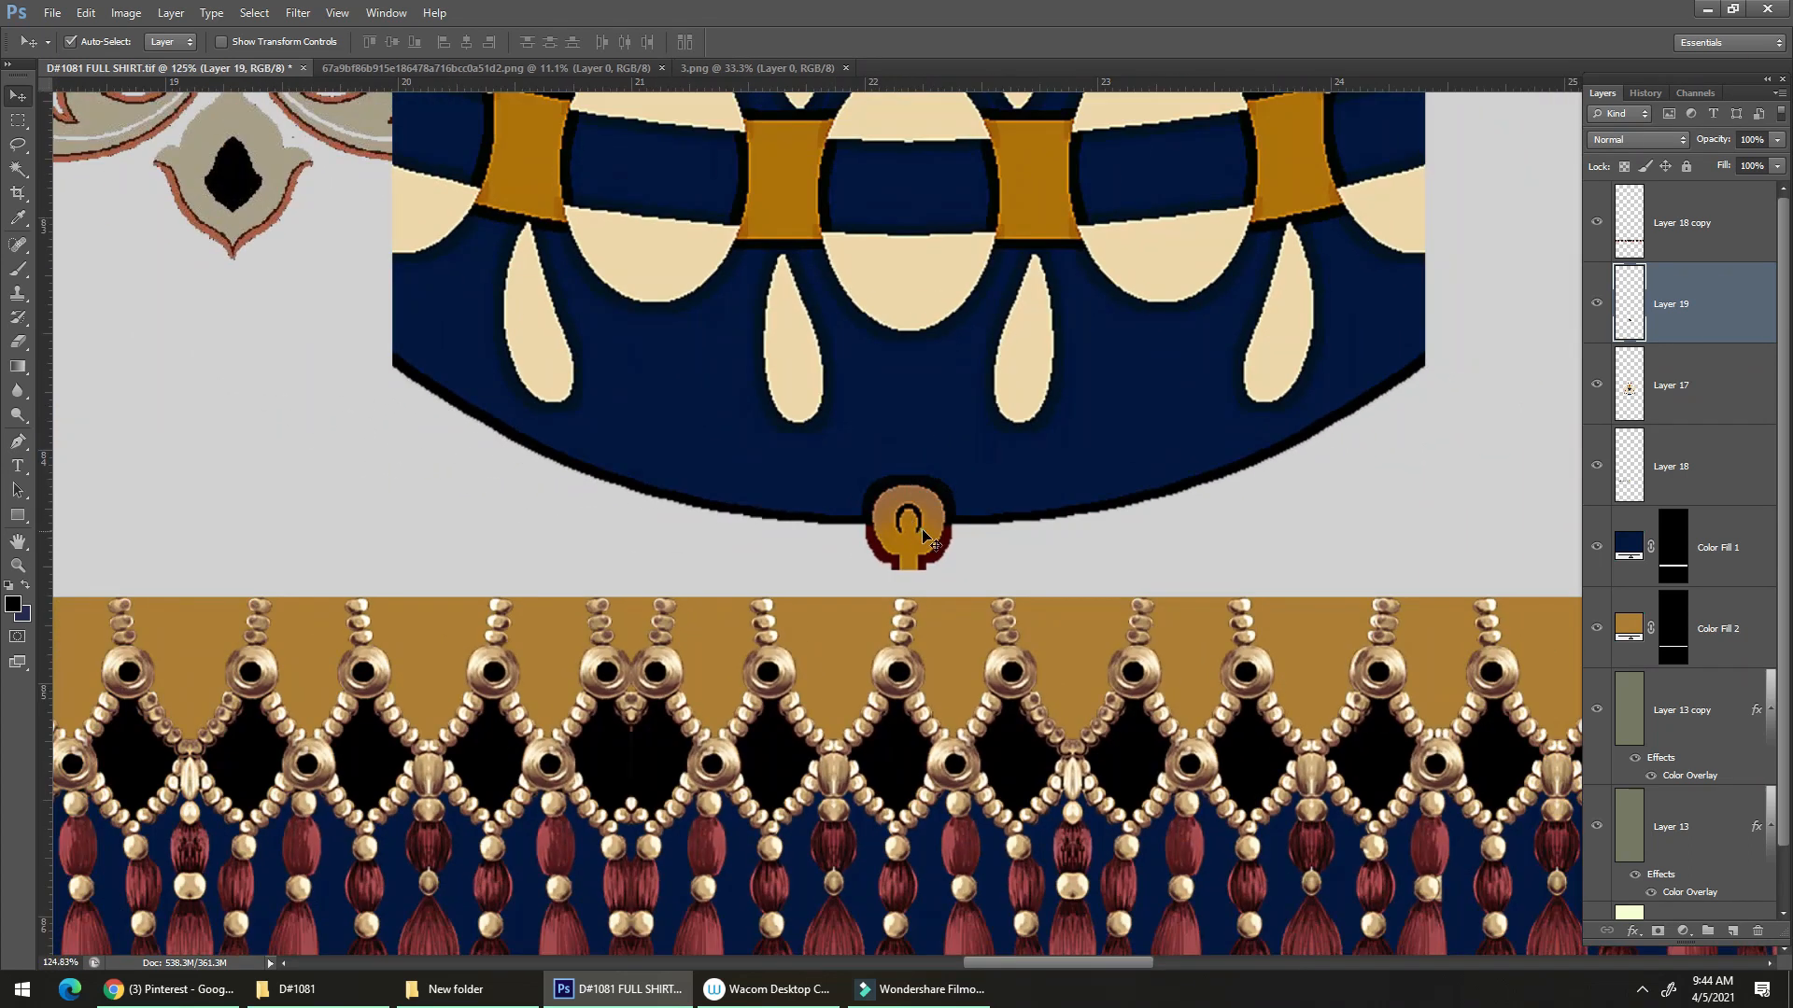
drag(924, 535, 911, 602)
scroll(910, 590, up, 3)
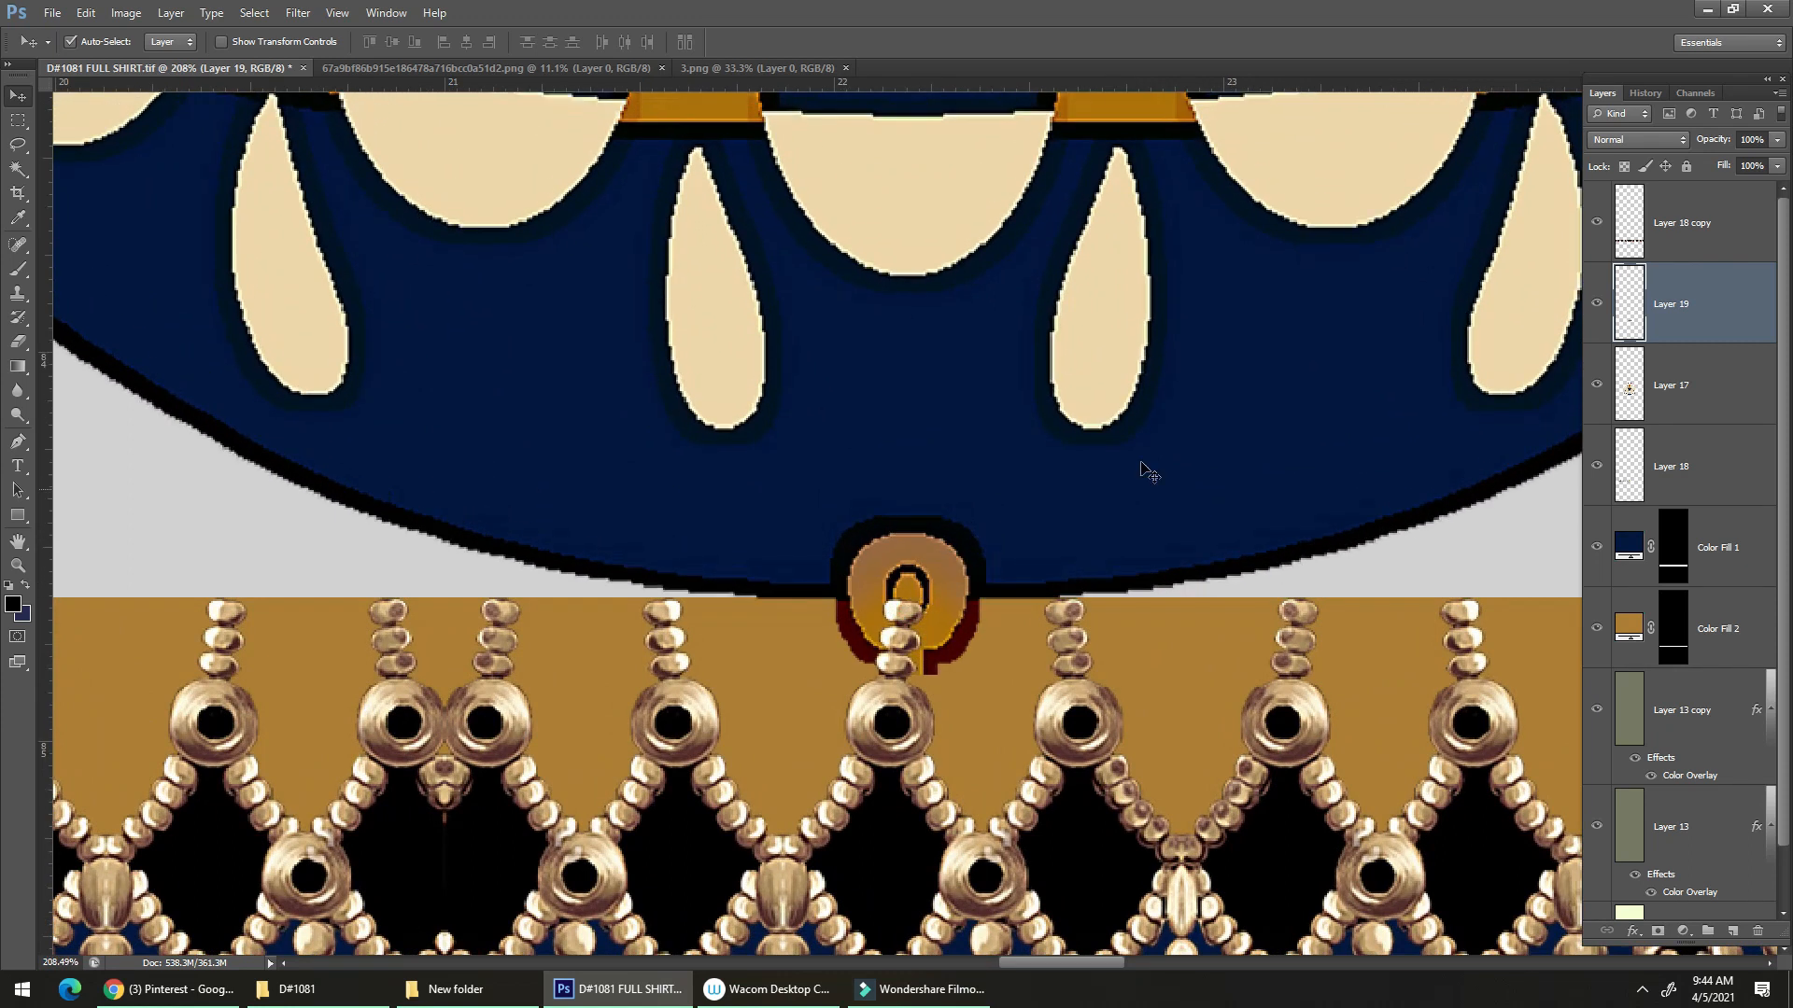
drag(1712, 498, 1700, 640)
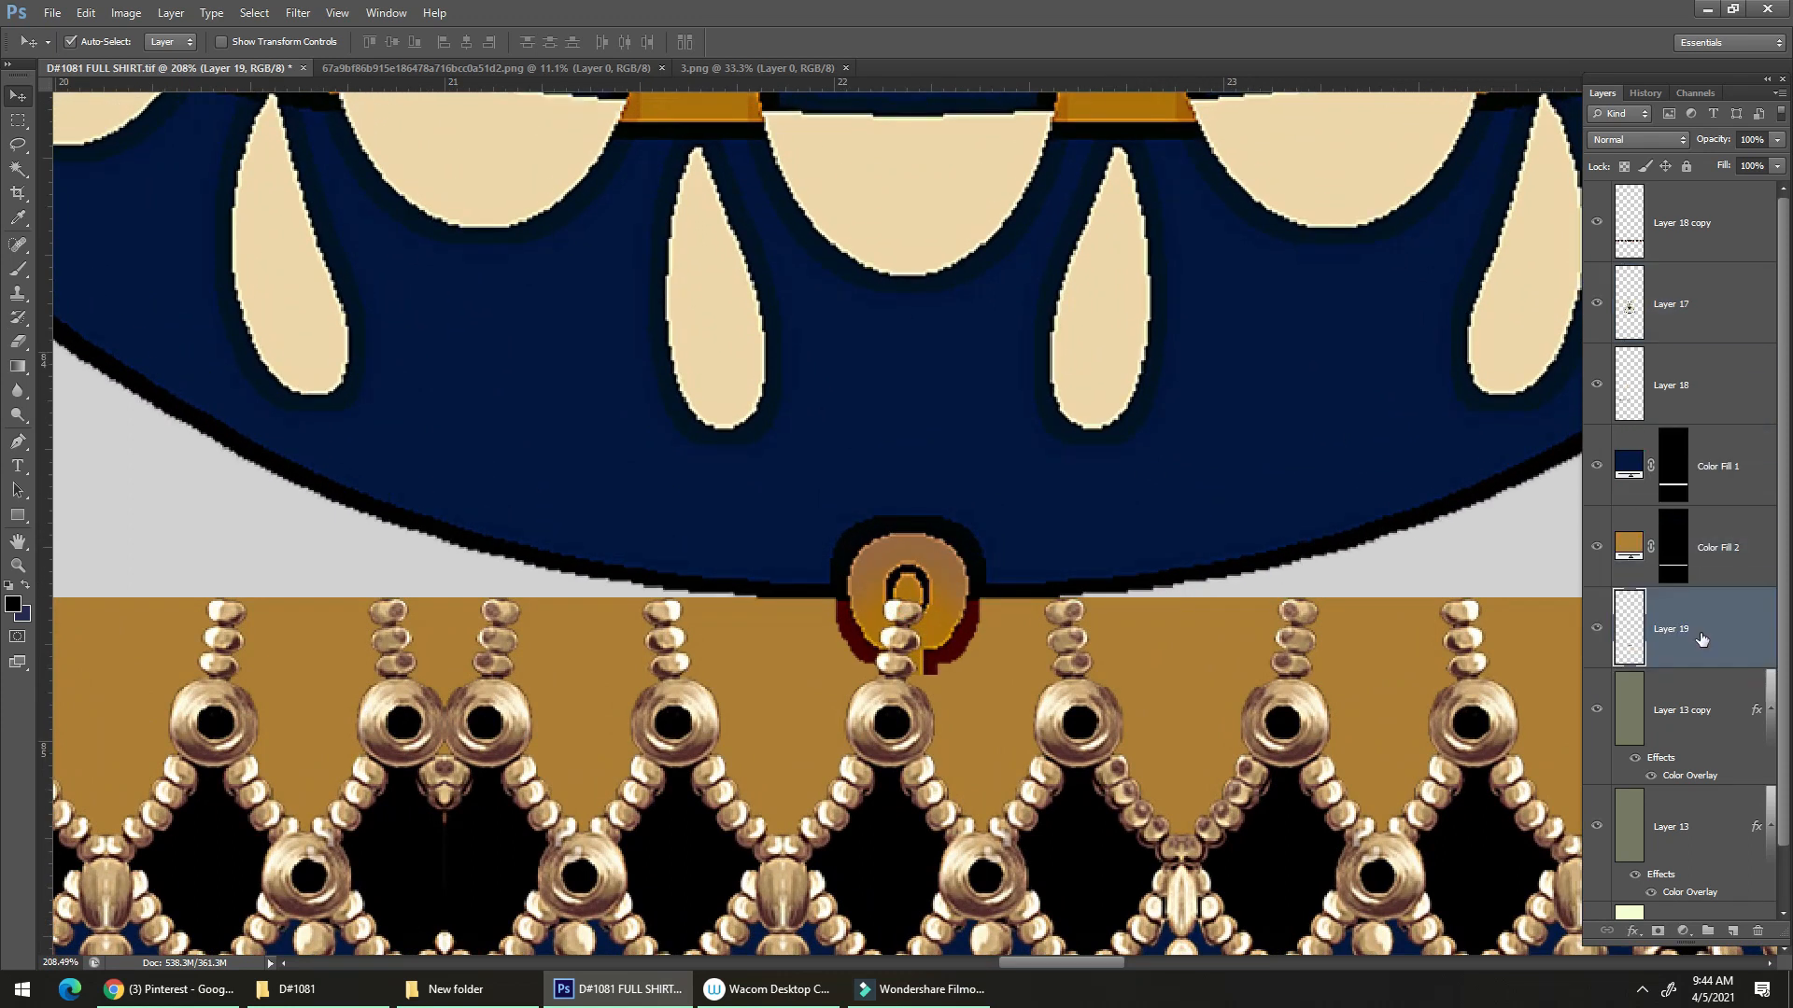
Move the ornament strip upward, clear of the navy scallop.
scroll(902, 619, down, 6)
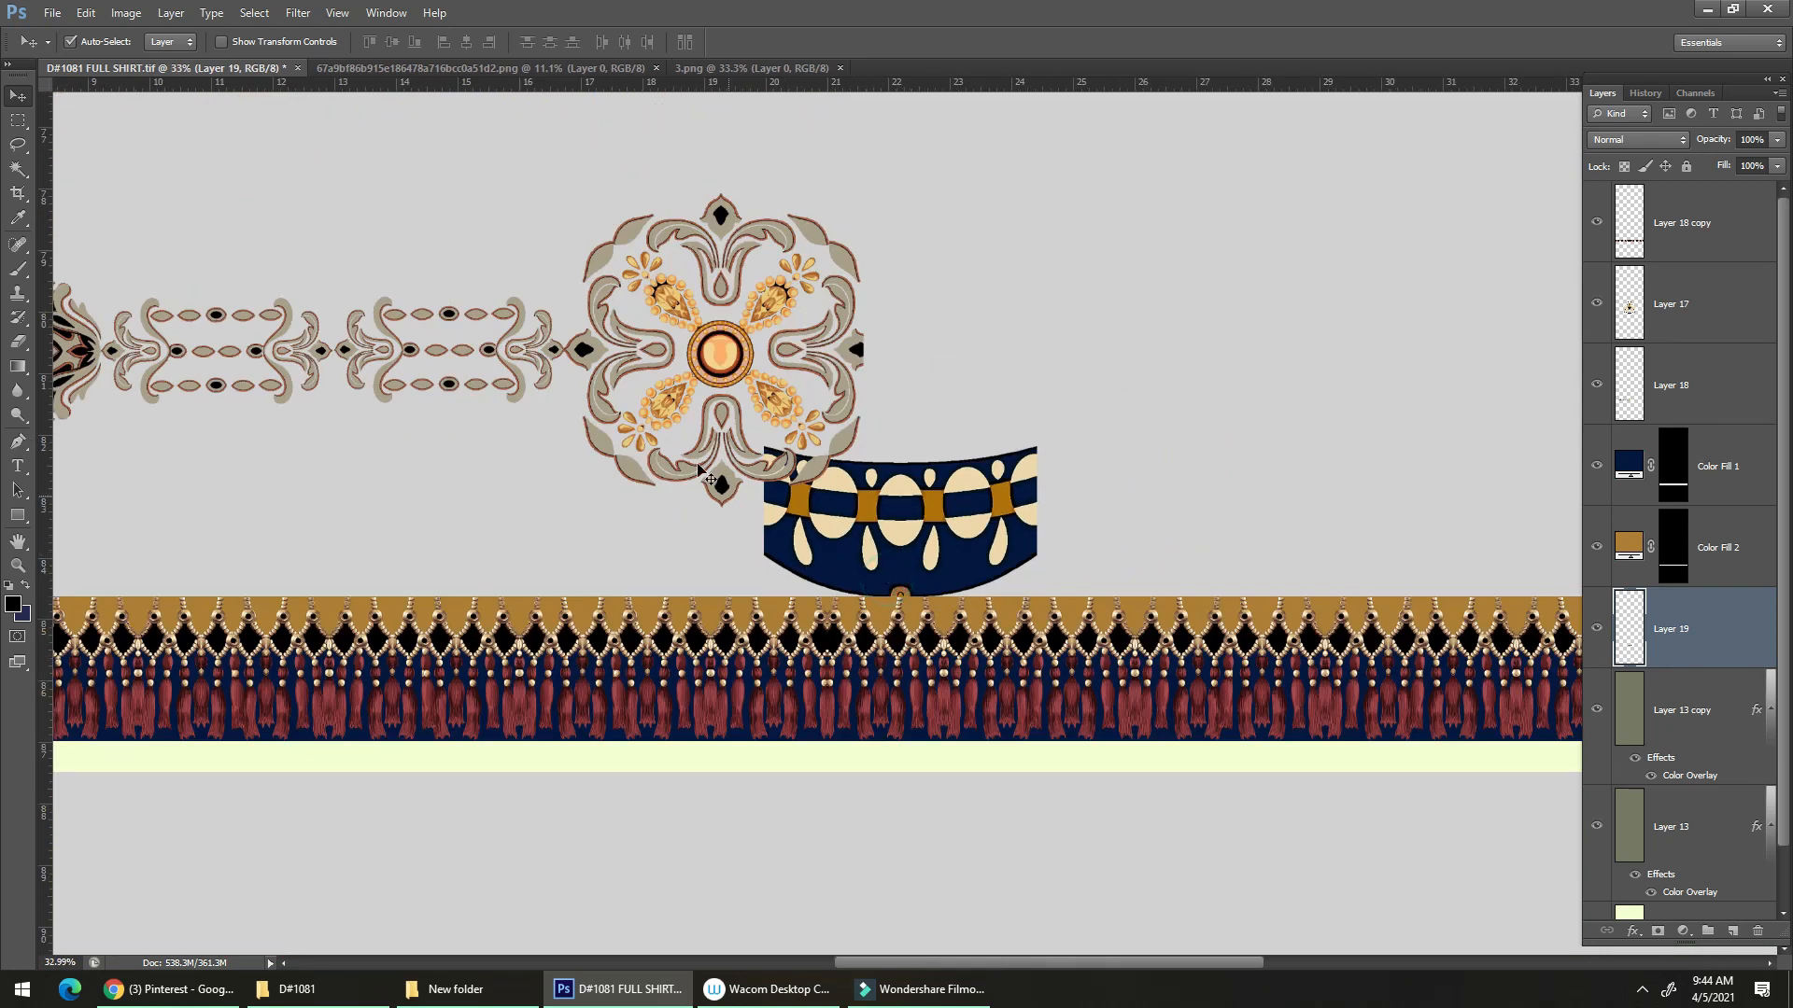
drag(723, 428, 737, 210)
scroll(952, 541, up, 2)
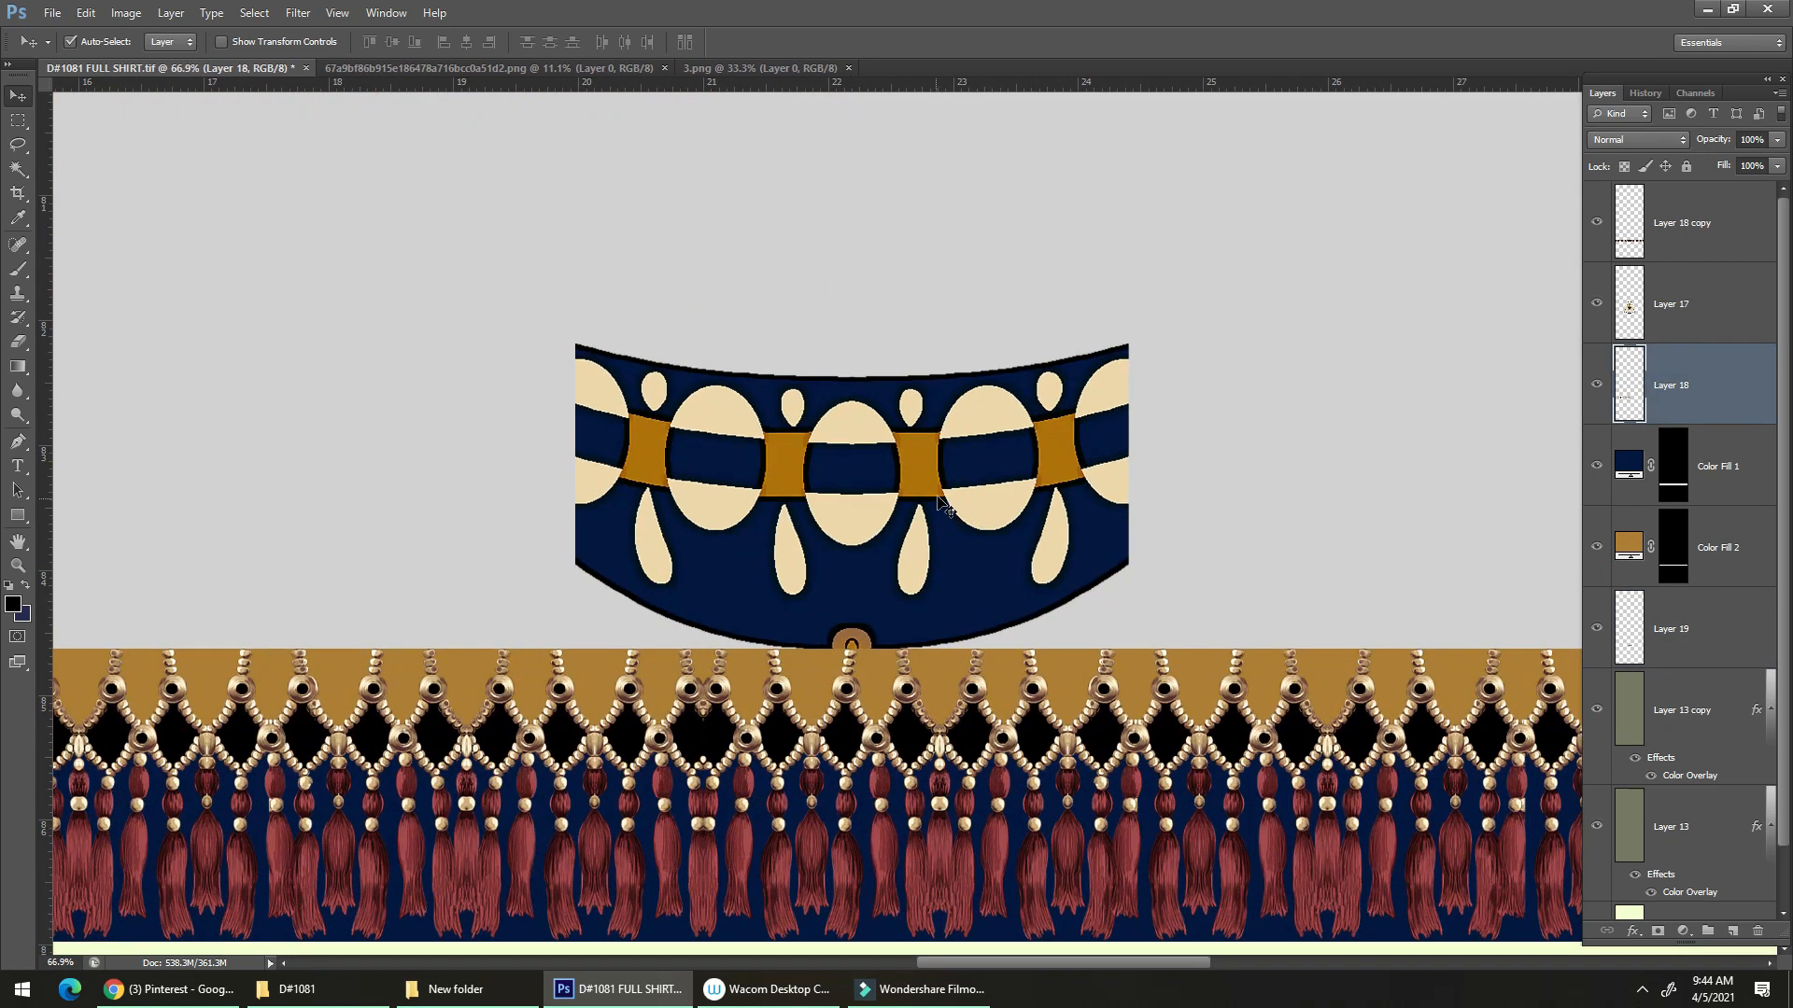
Duplicate the navy scallop leftward repeatedly and merge the copies into one continuous row above the tassel border.
drag(1020, 549, 518, 504)
key(ctrl+z)
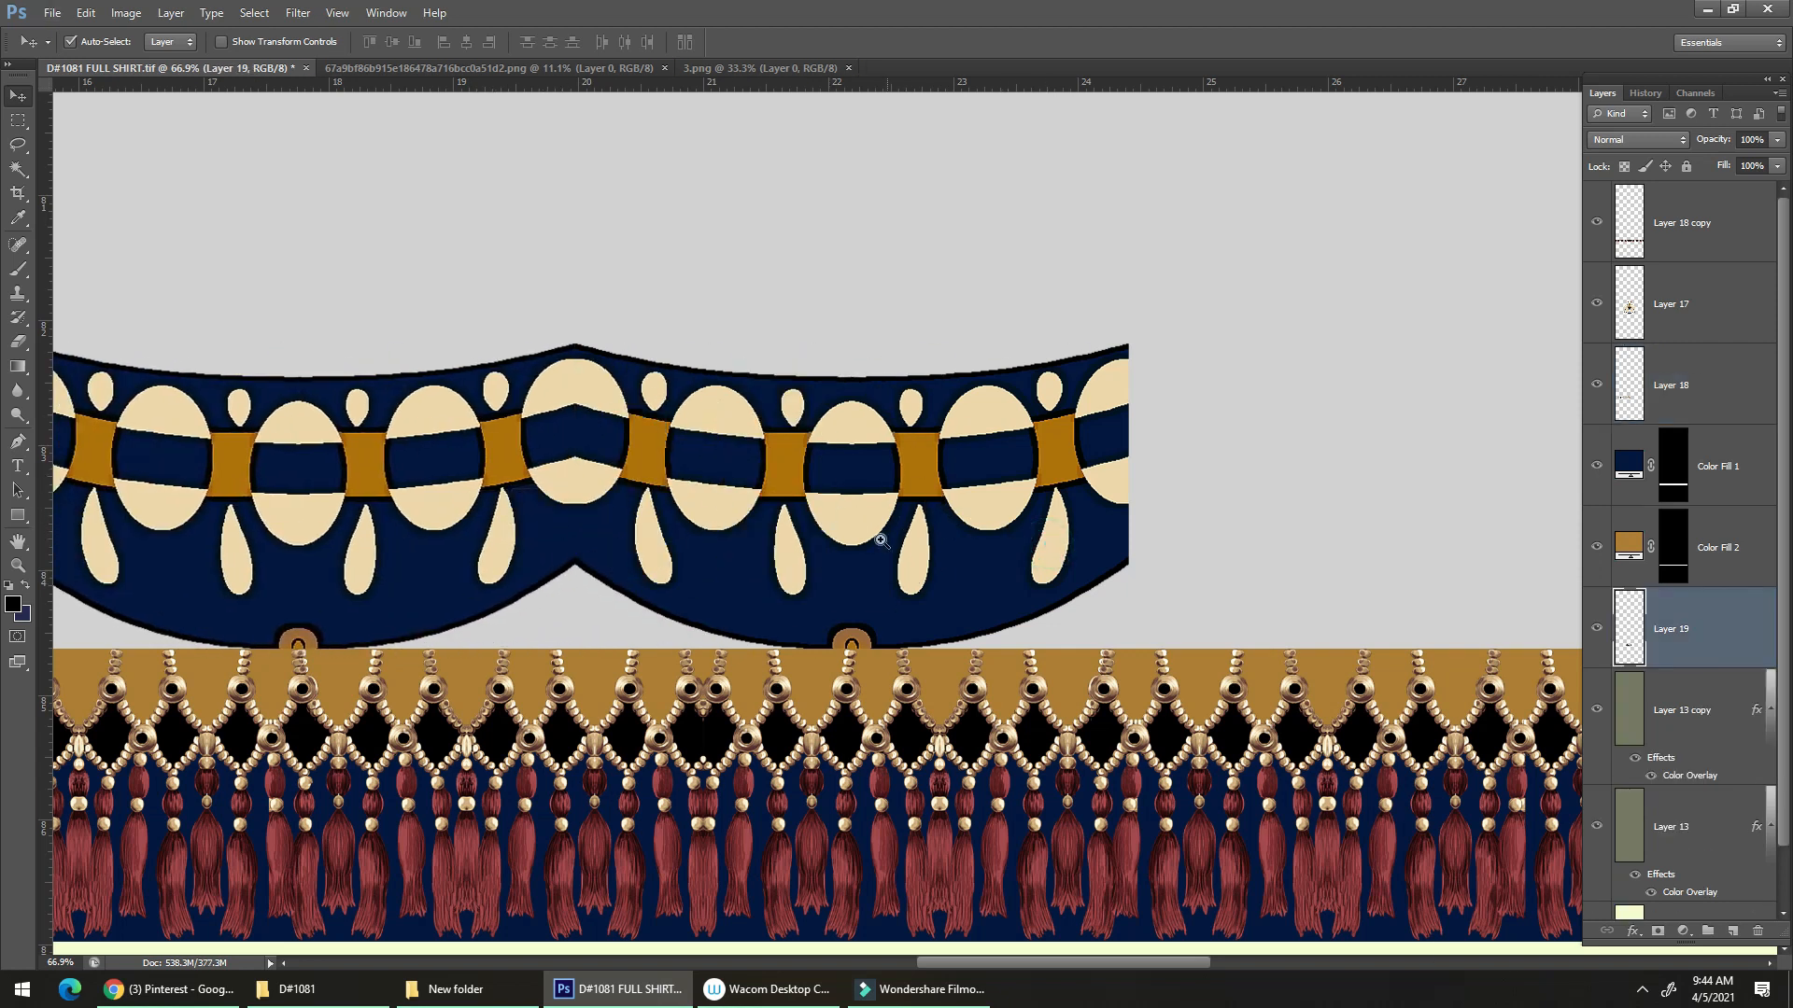
scroll(971, 607, down, 4)
drag(983, 618, 707, 600)
key(ctrl+e)
drag(1026, 599, 343, 597)
key(ctrl+e)
Scale the scalloped row down to about 49%, keeping its lower edge on the tassel border.
drag(829, 623, 696, 635)
key(ctrl+t)
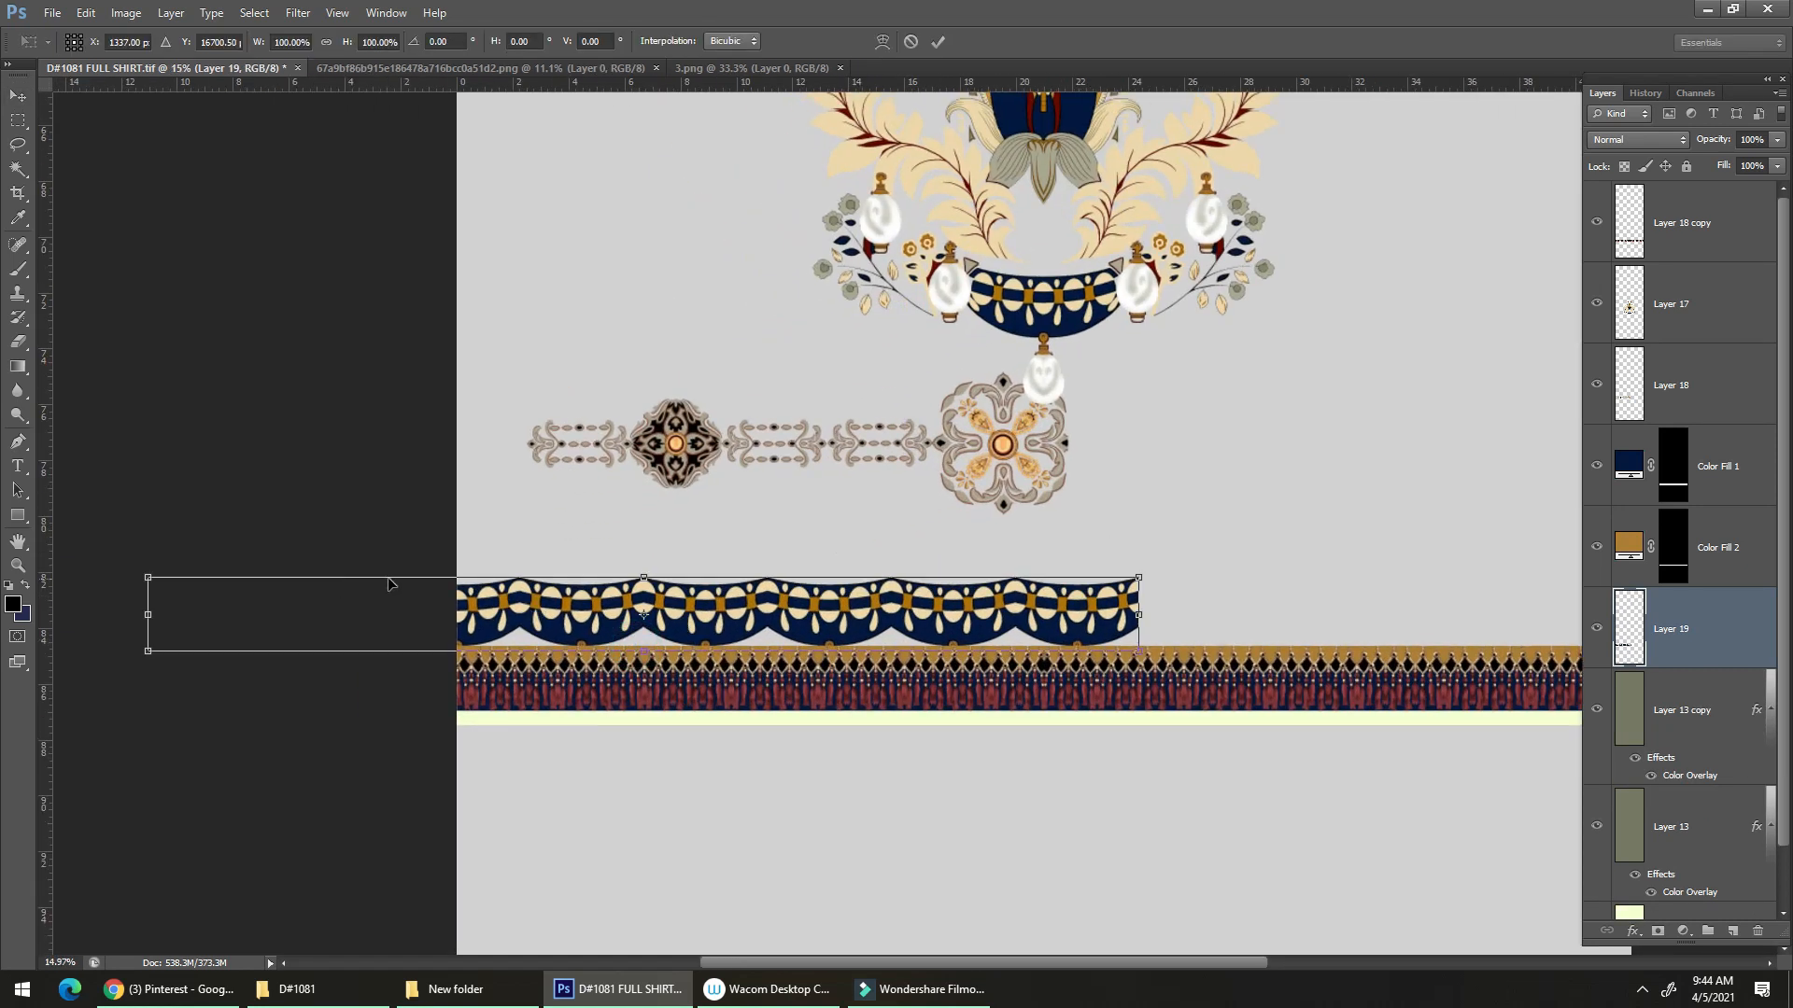
drag(144, 573, 653, 570)
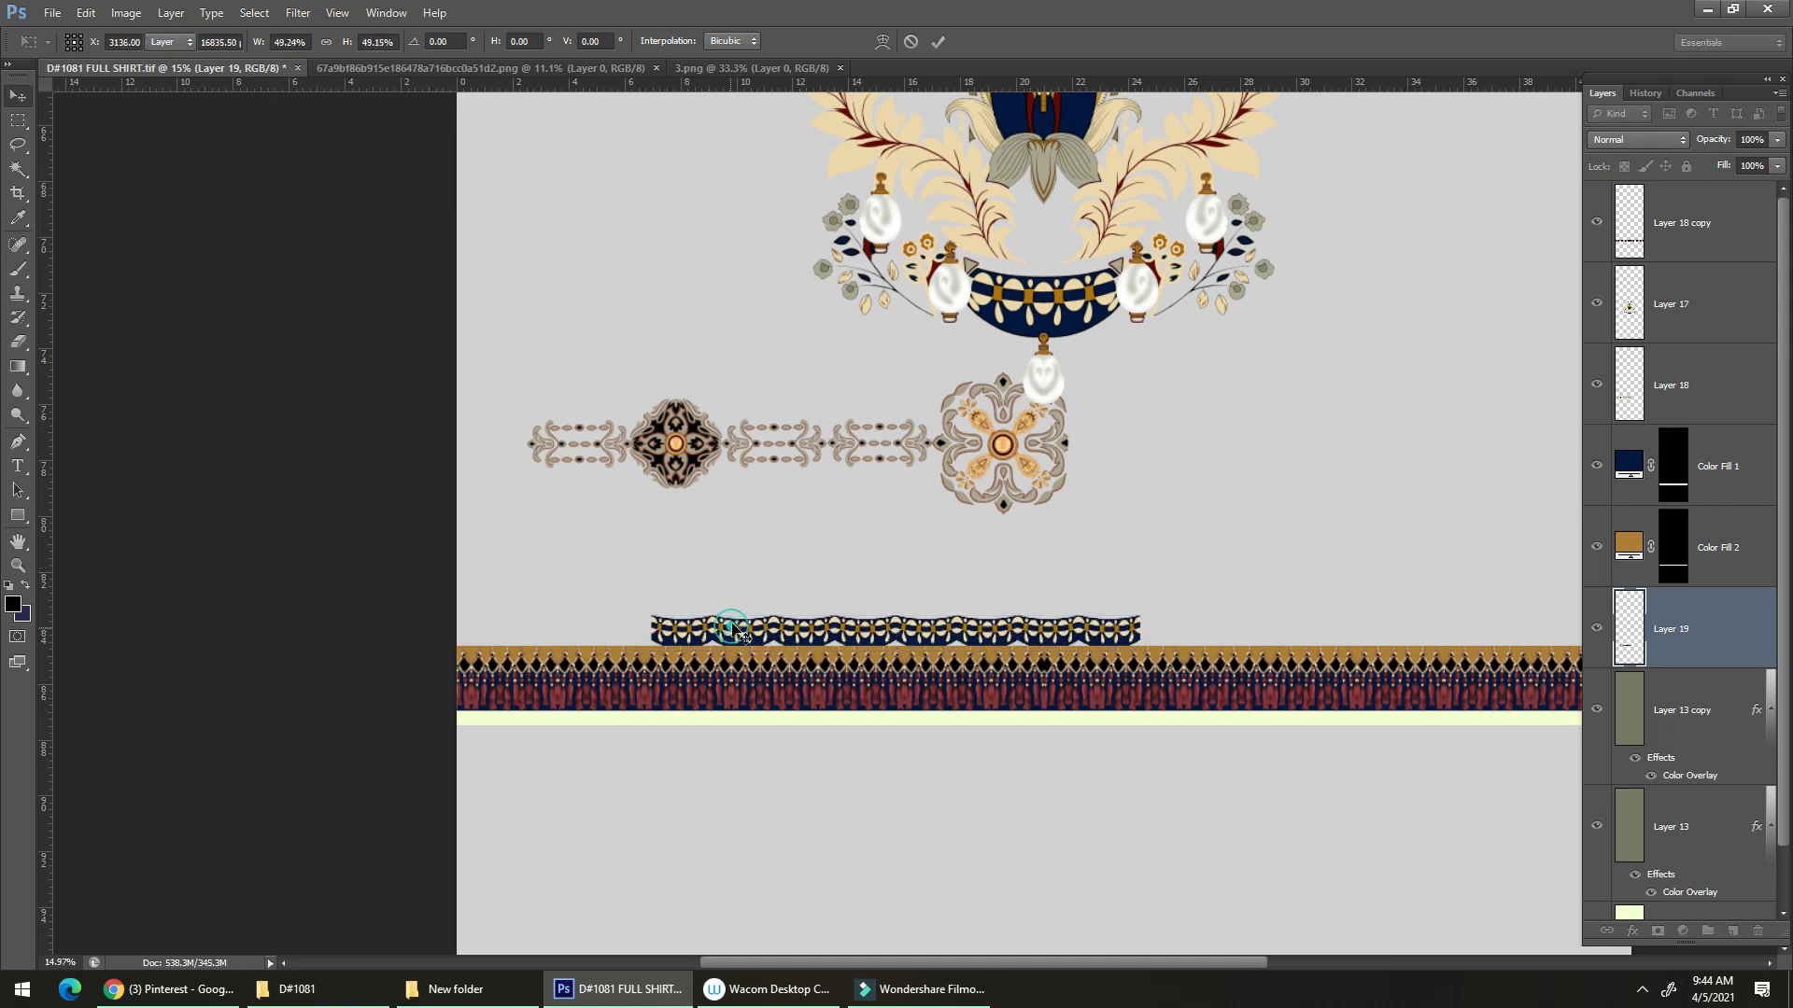
key(Return)
Duplicate the scaled scalloped row leftward so it extends to the shirt's outer edge.
drag(1114, 606, 641, 608)
scroll(582, 717, down, 2)
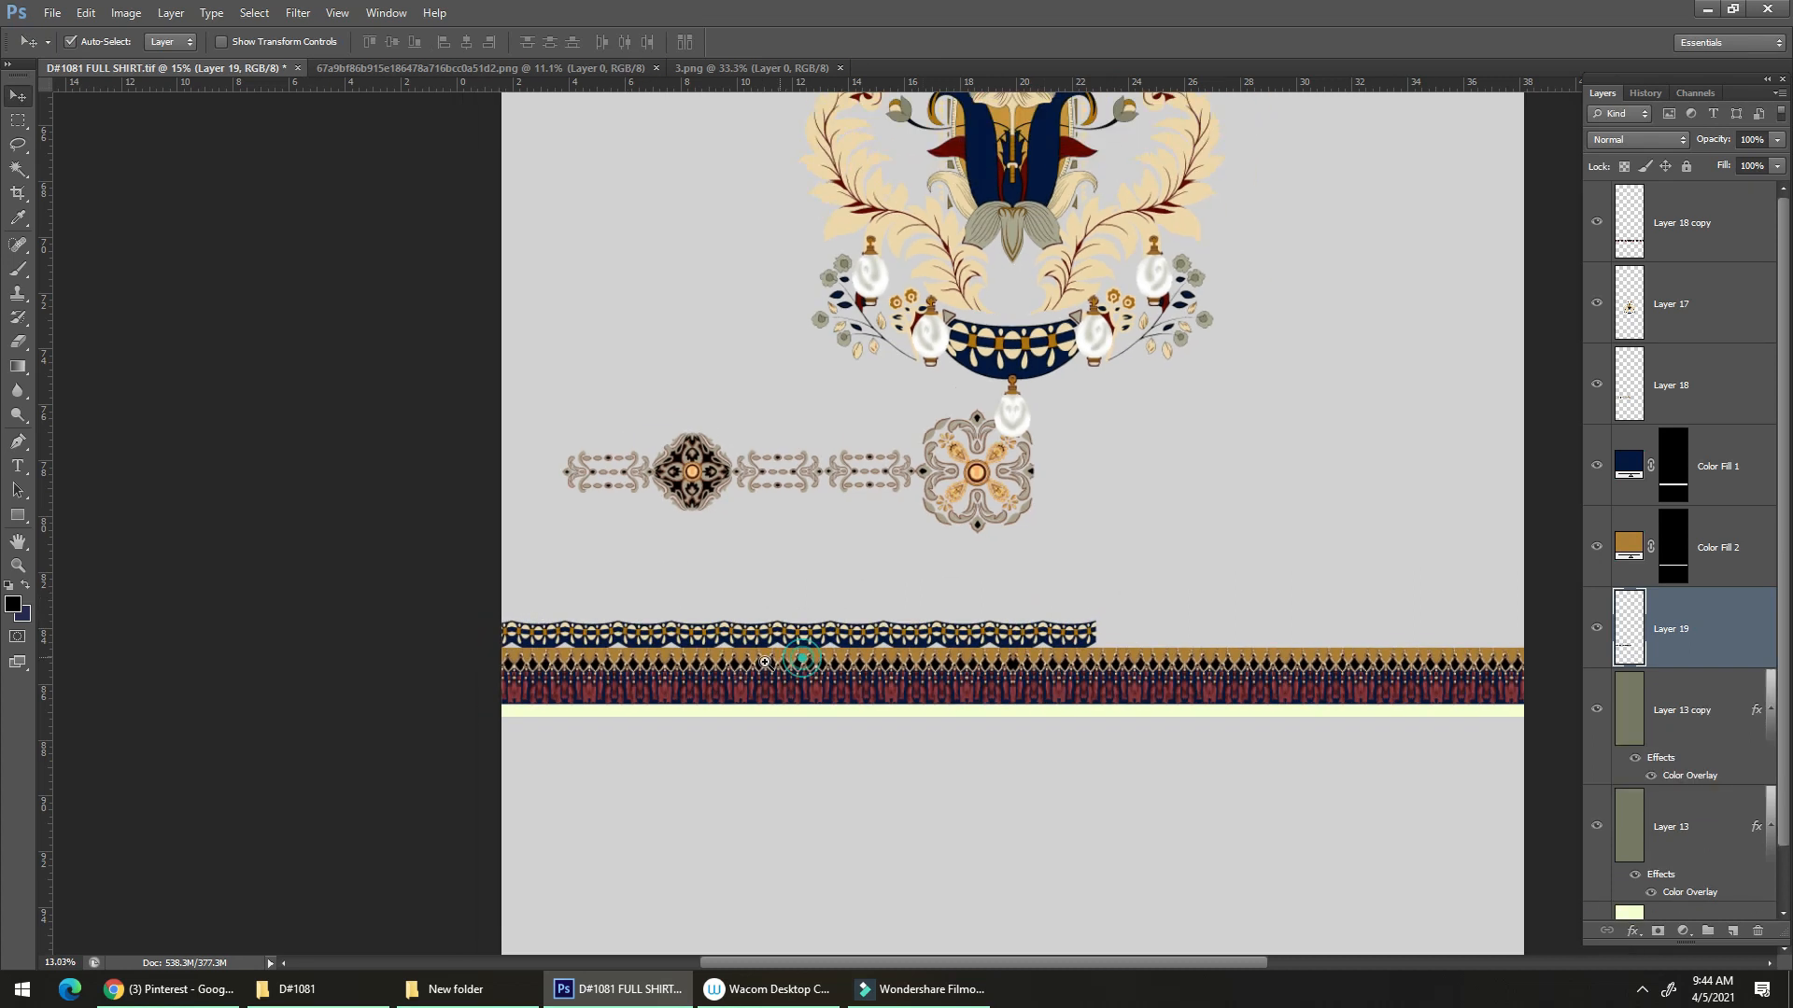
drag(582, 717, 628, 696)
drag(830, 696, 934, 551)
Position the scalloped row with its loops resting on the tassel border and a joint between two scallops on the centre guide.
mouse_move(758, 574)
mouse_down()
mouse_move(722, 574)
mouse_move(745, 574)
mouse_up()
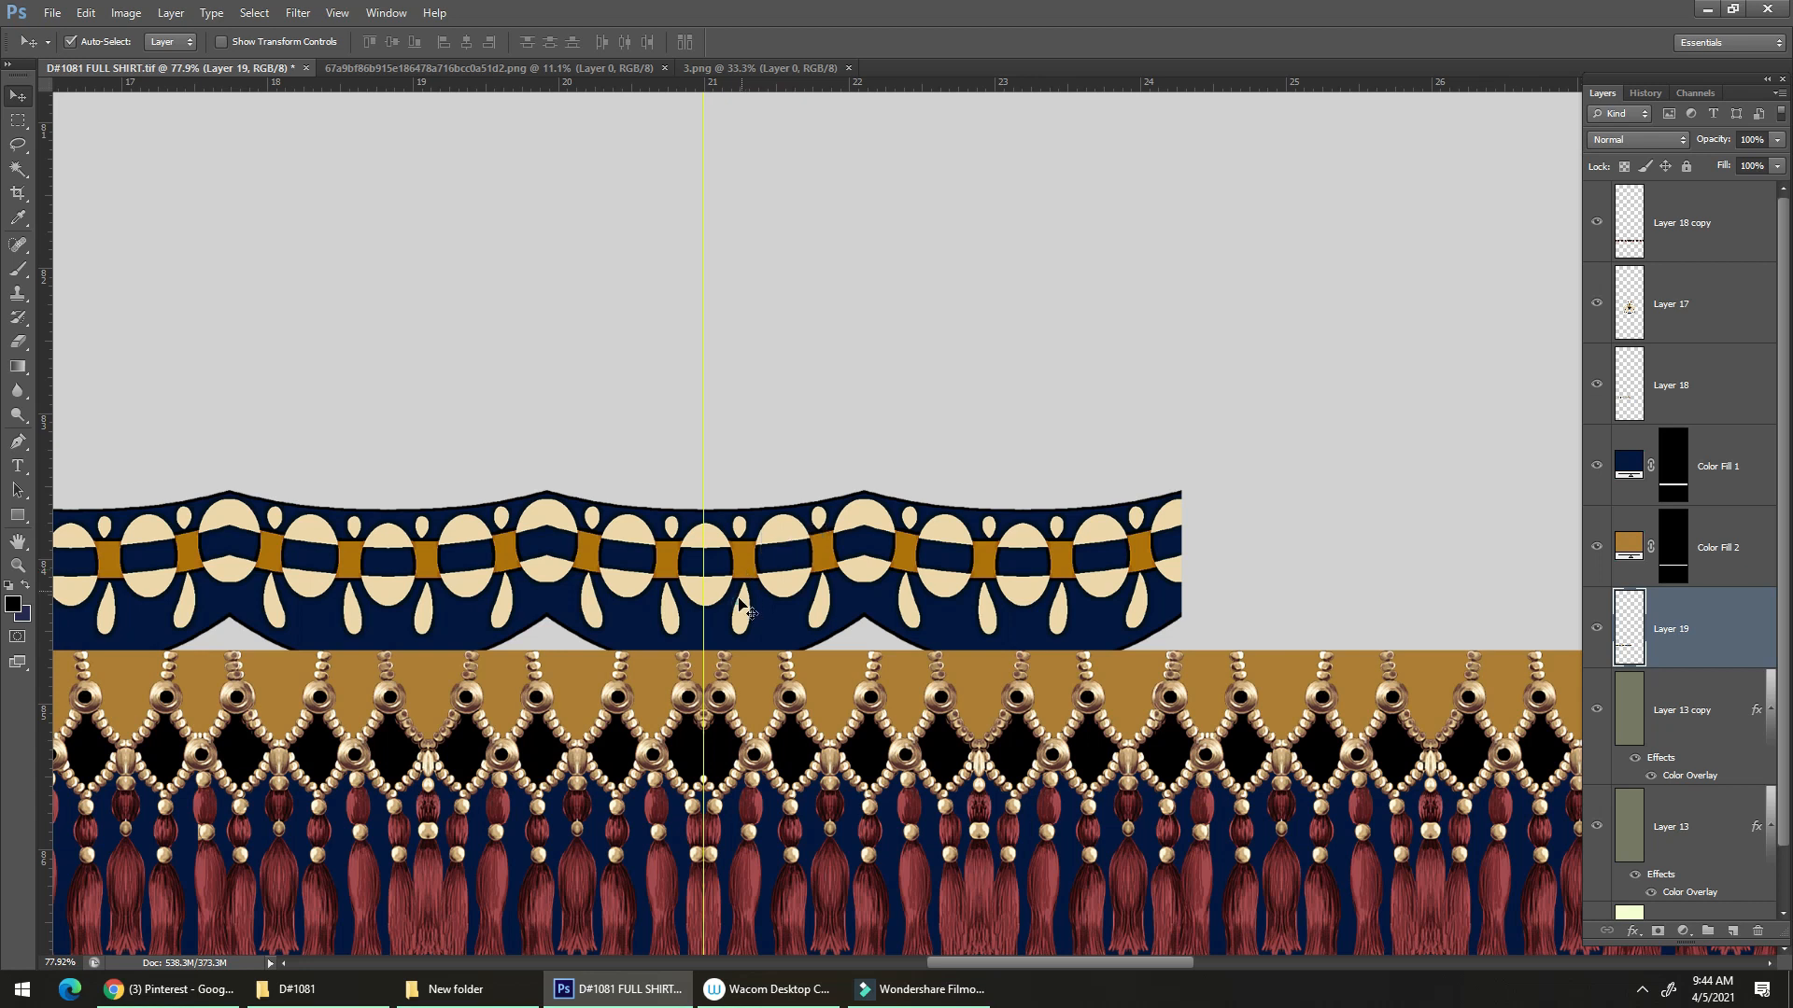
shift+click(738, 598)
key(Return)
drag(733, 619, 735, 606)
scroll(737, 611, down, 3)
scroll(808, 530, up, 5)
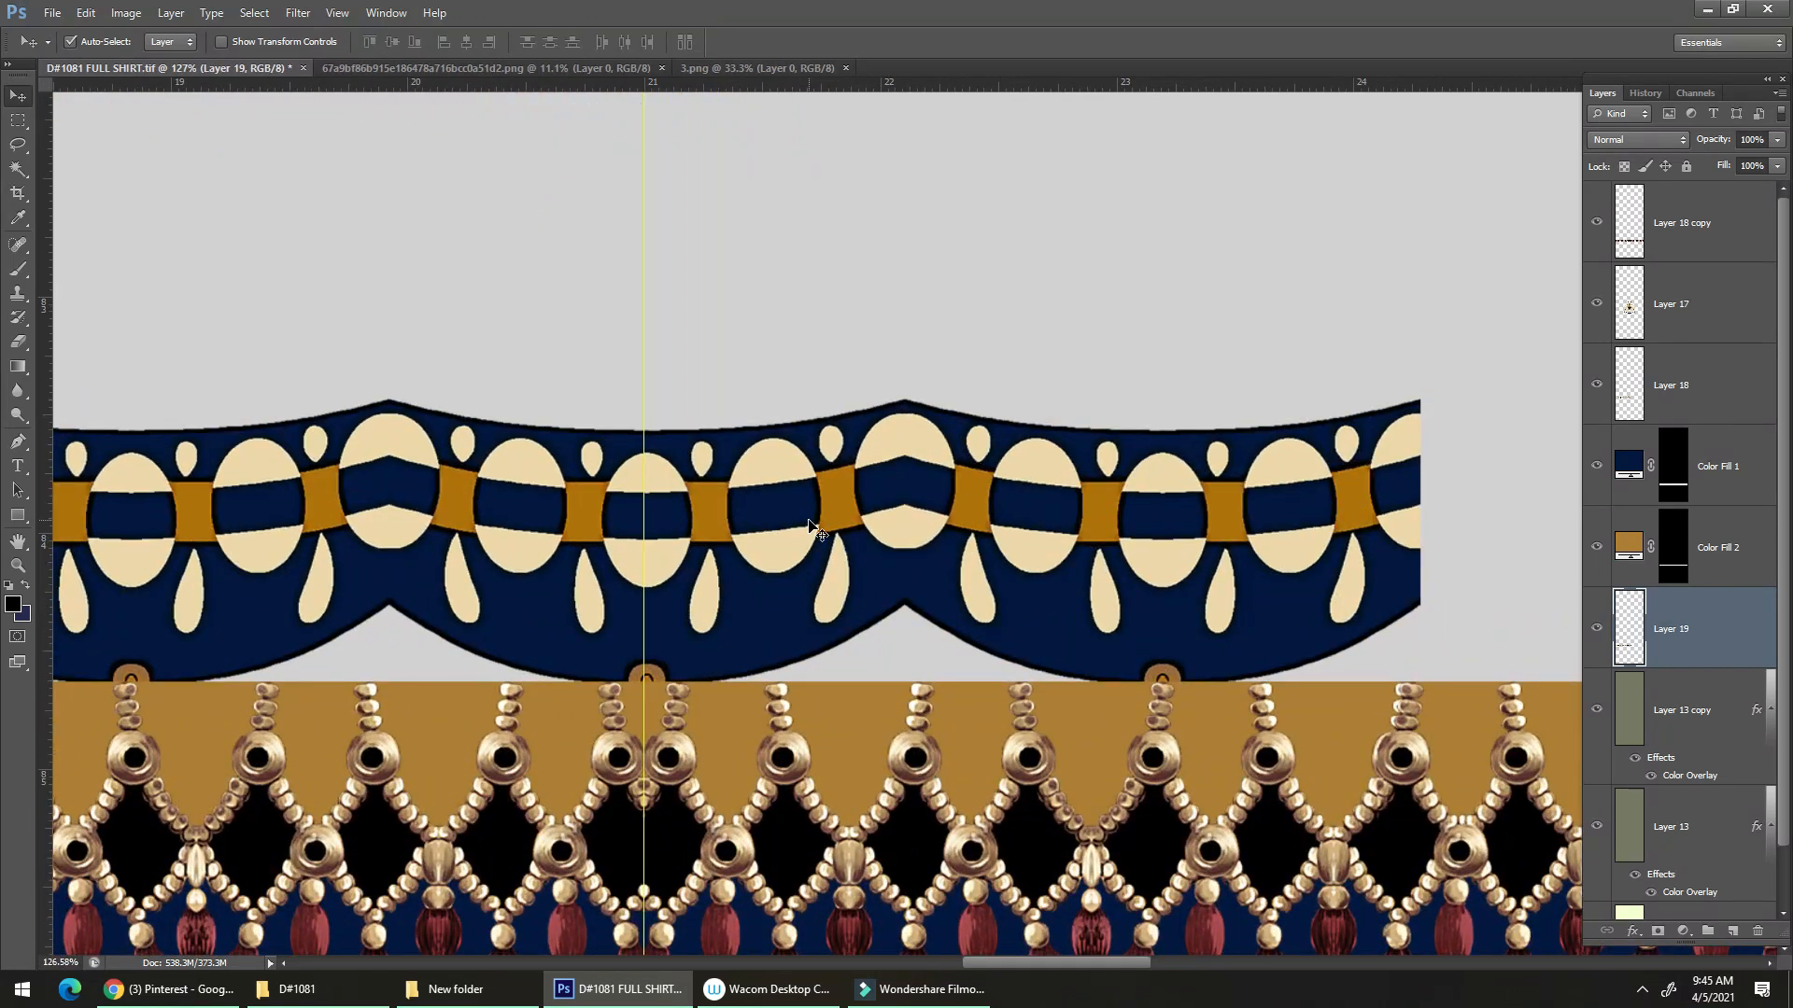
drag(1000, 494, 744, 511)
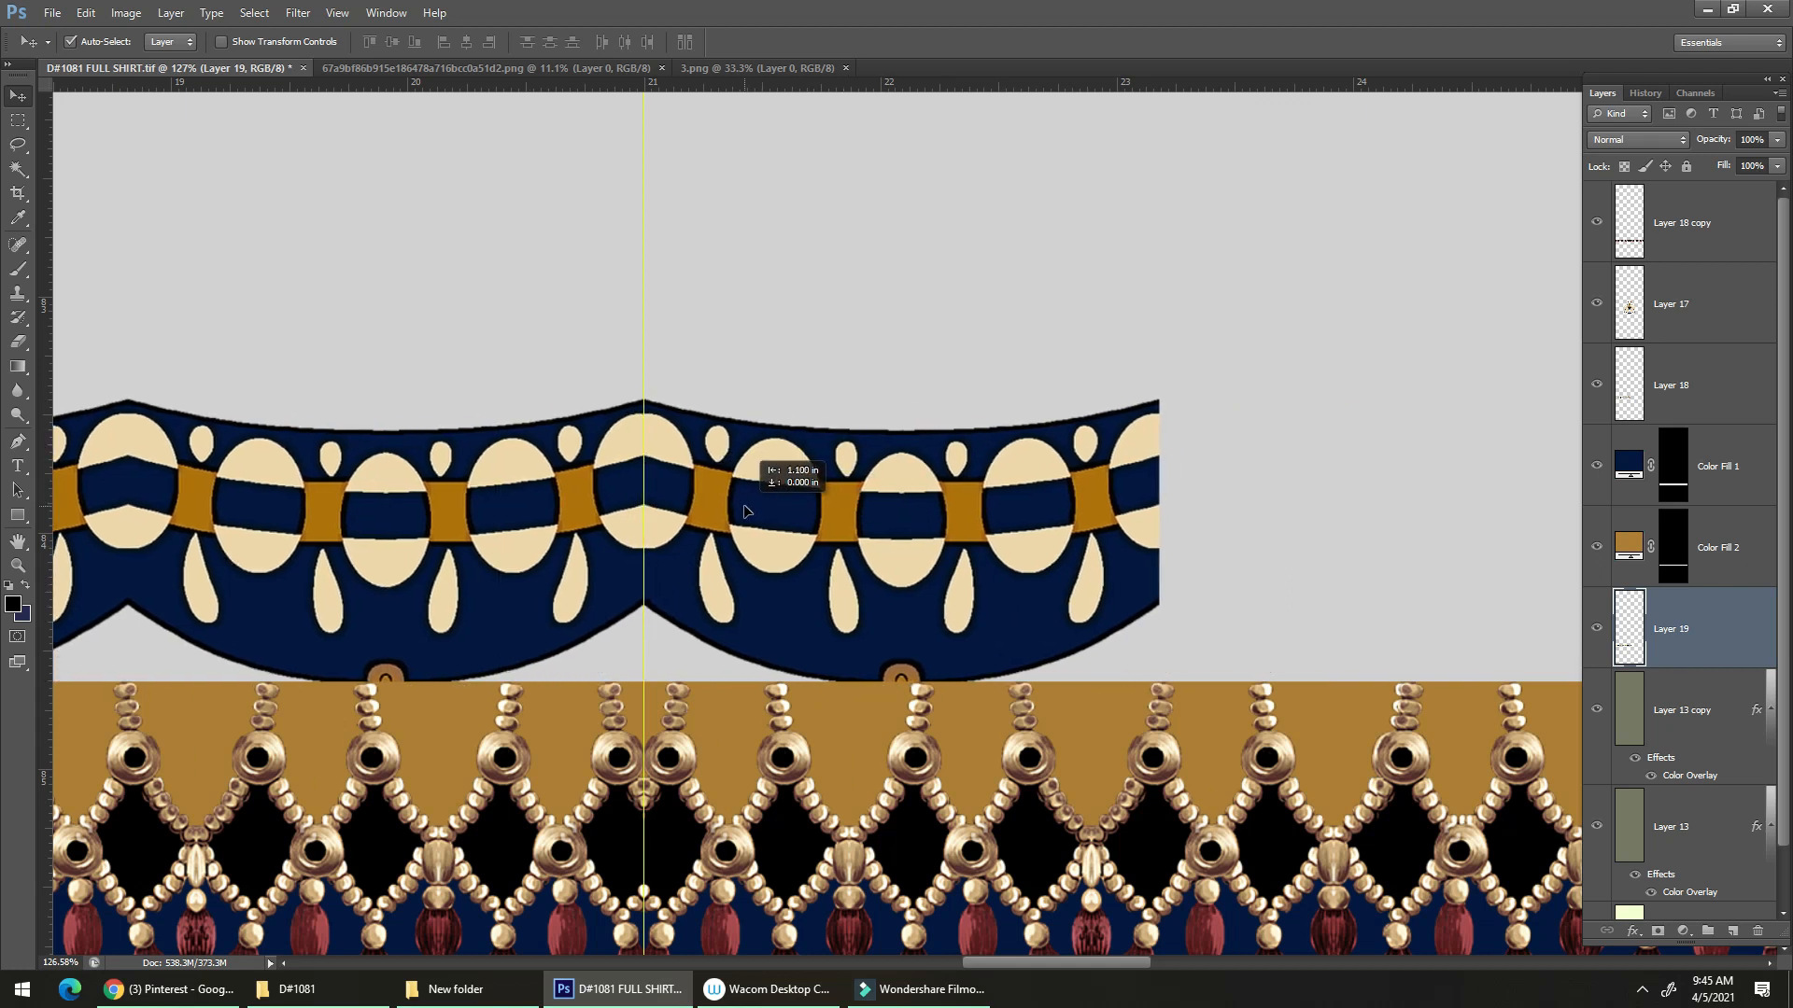
scroll(620, 461, up, 2)
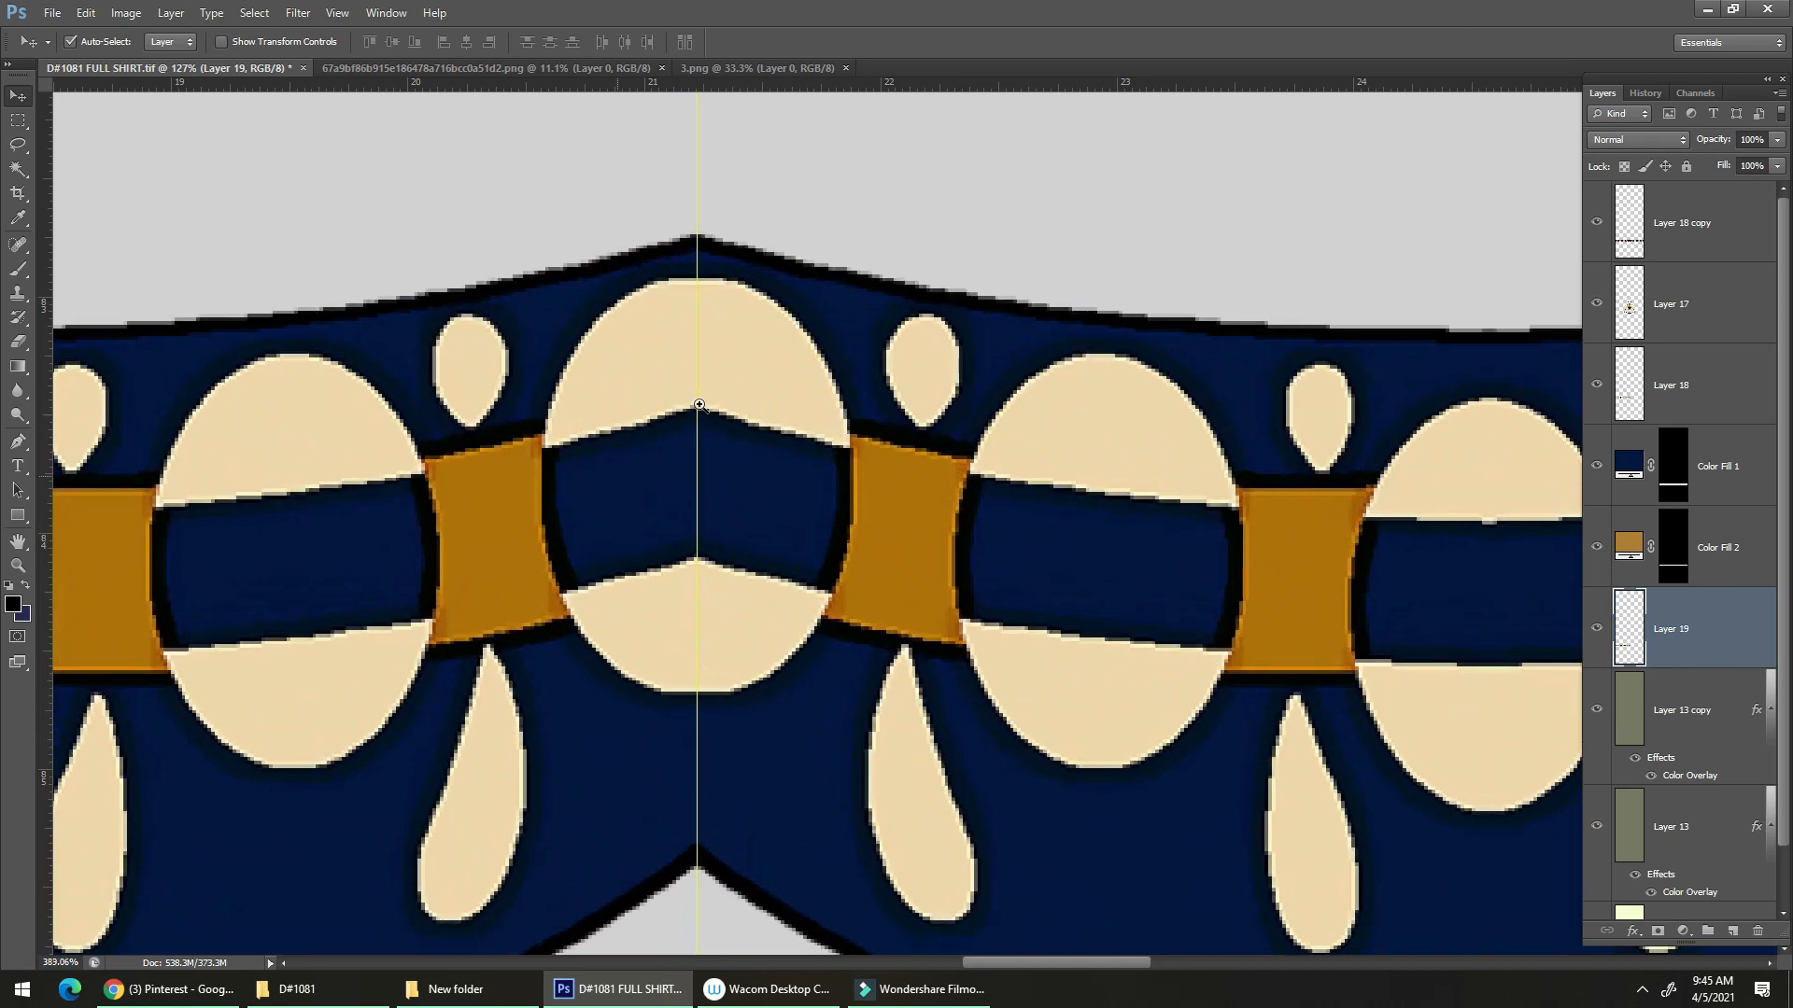
scroll(712, 424, down, 6)
Select and delete the end of the scalloped row that extends past the centre guide.
key(m)
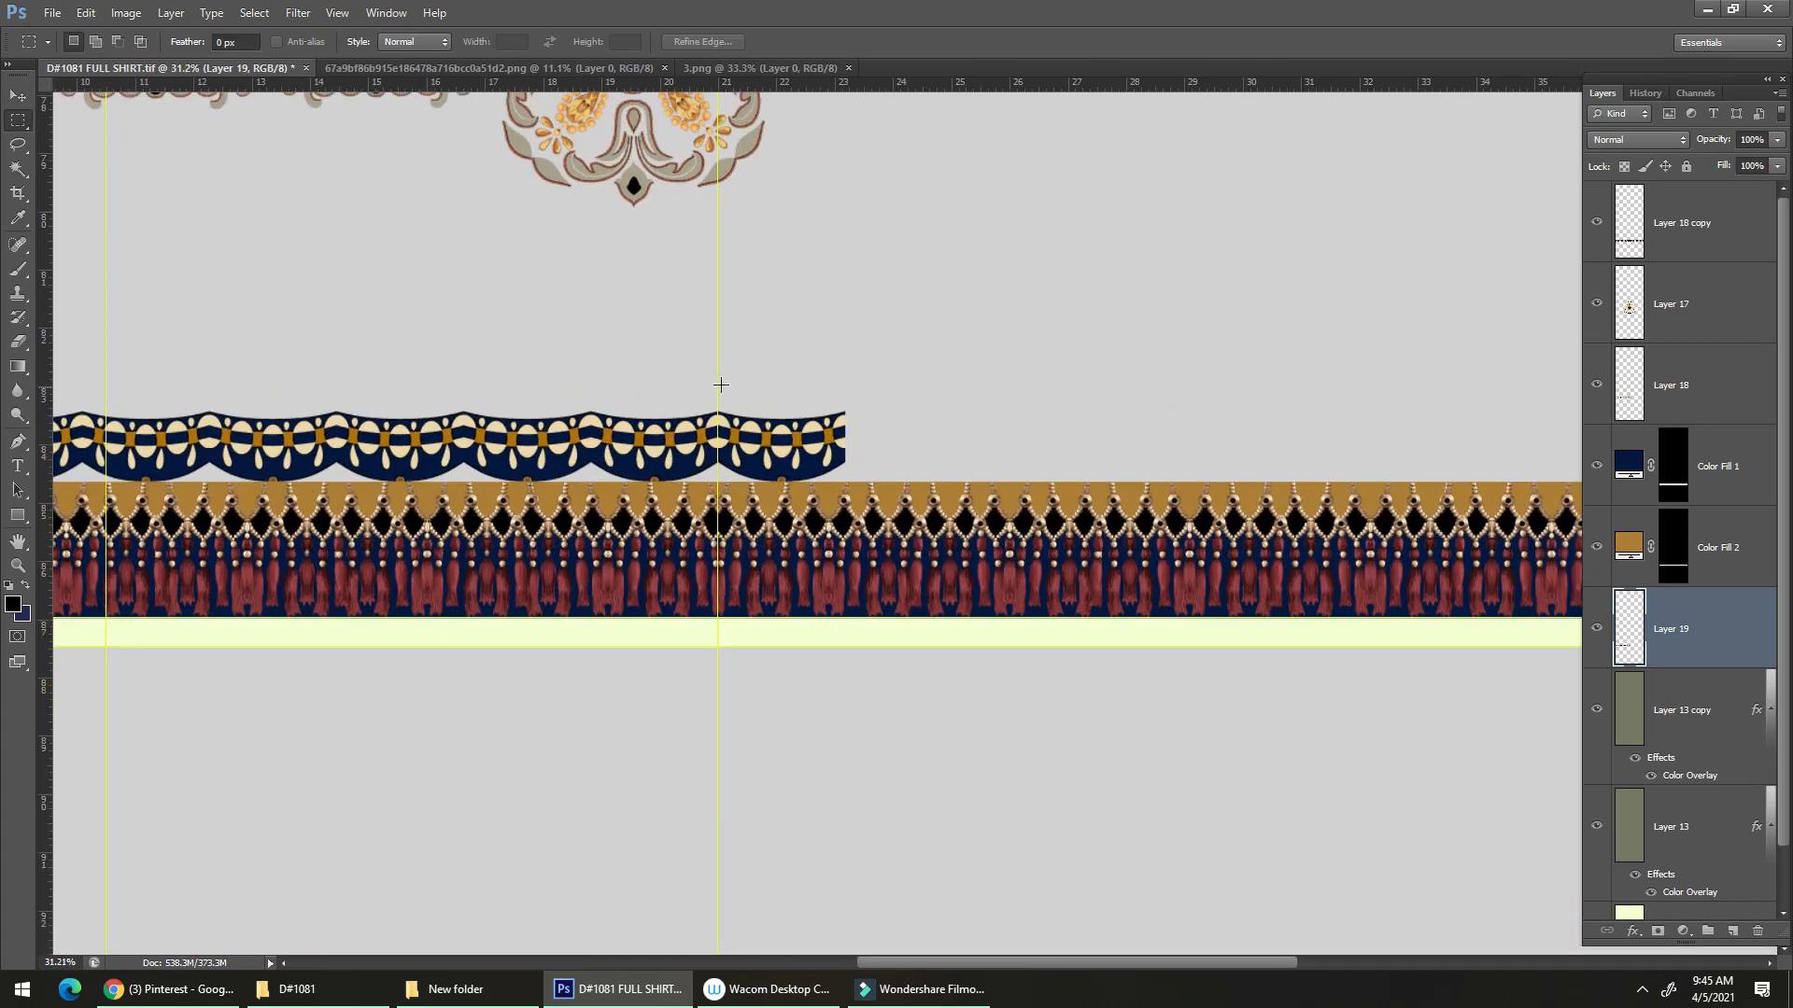
drag(717, 383, 925, 624)
key(ctrl+0)
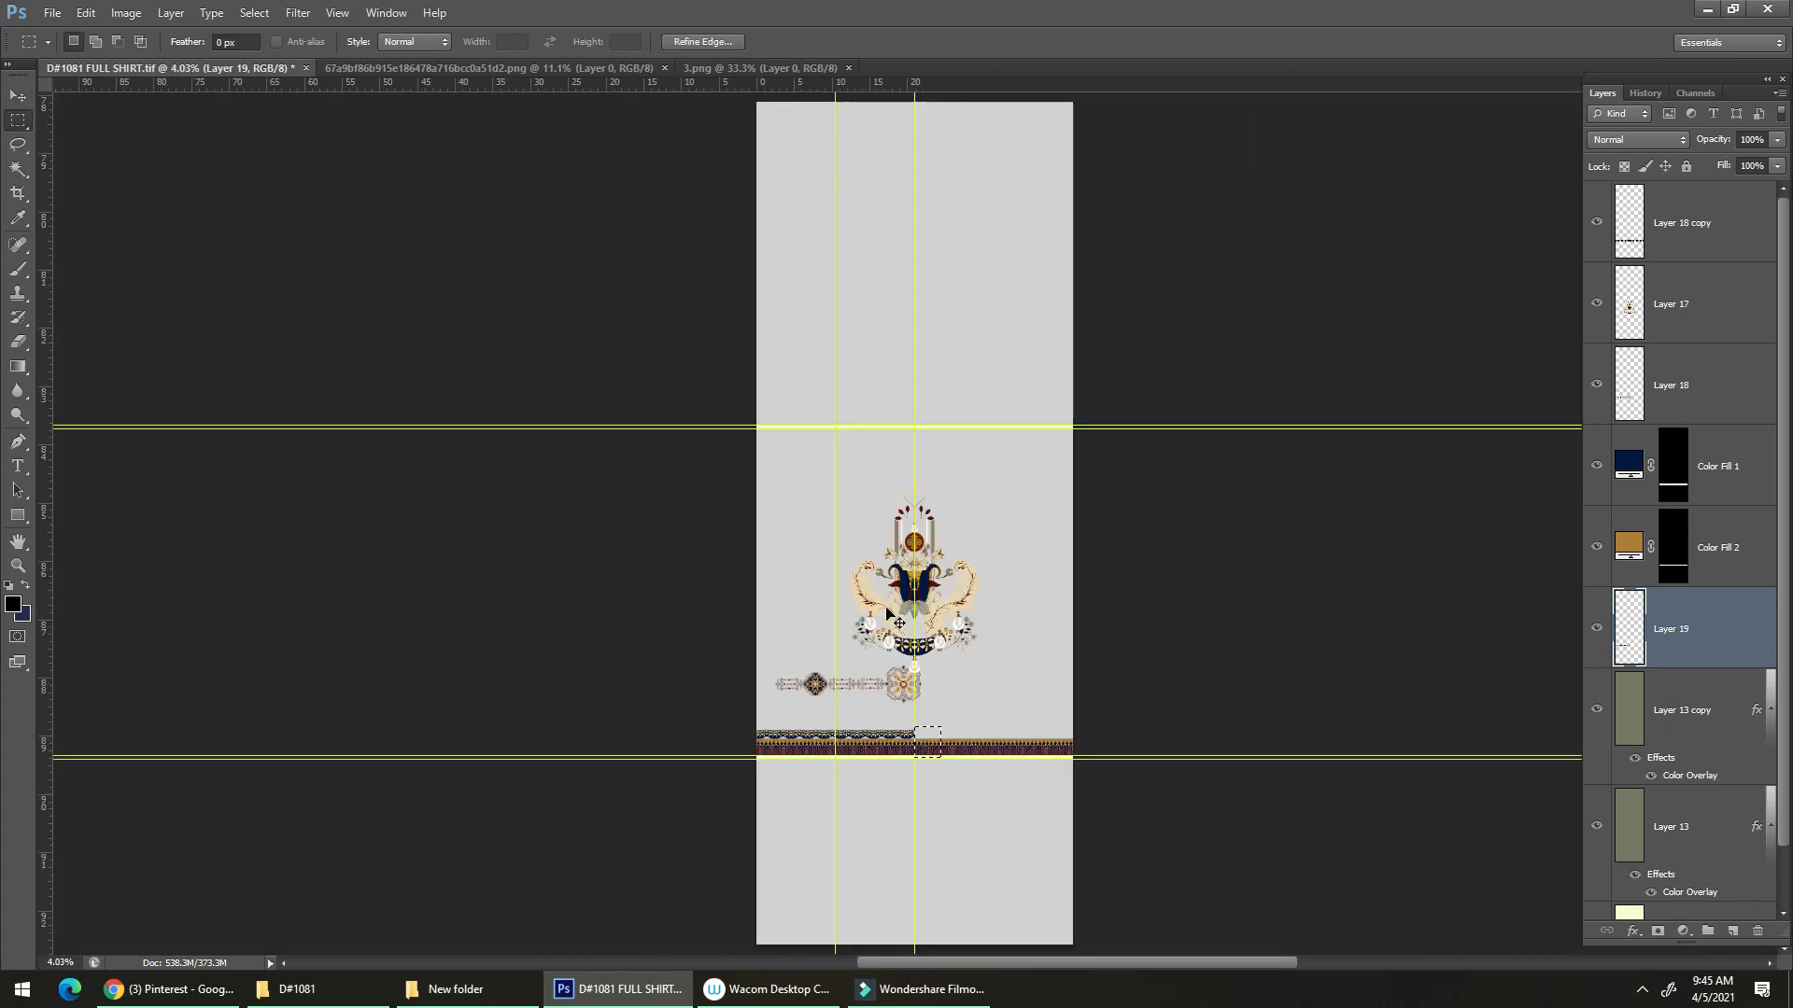
scroll(906, 728, up, 5)
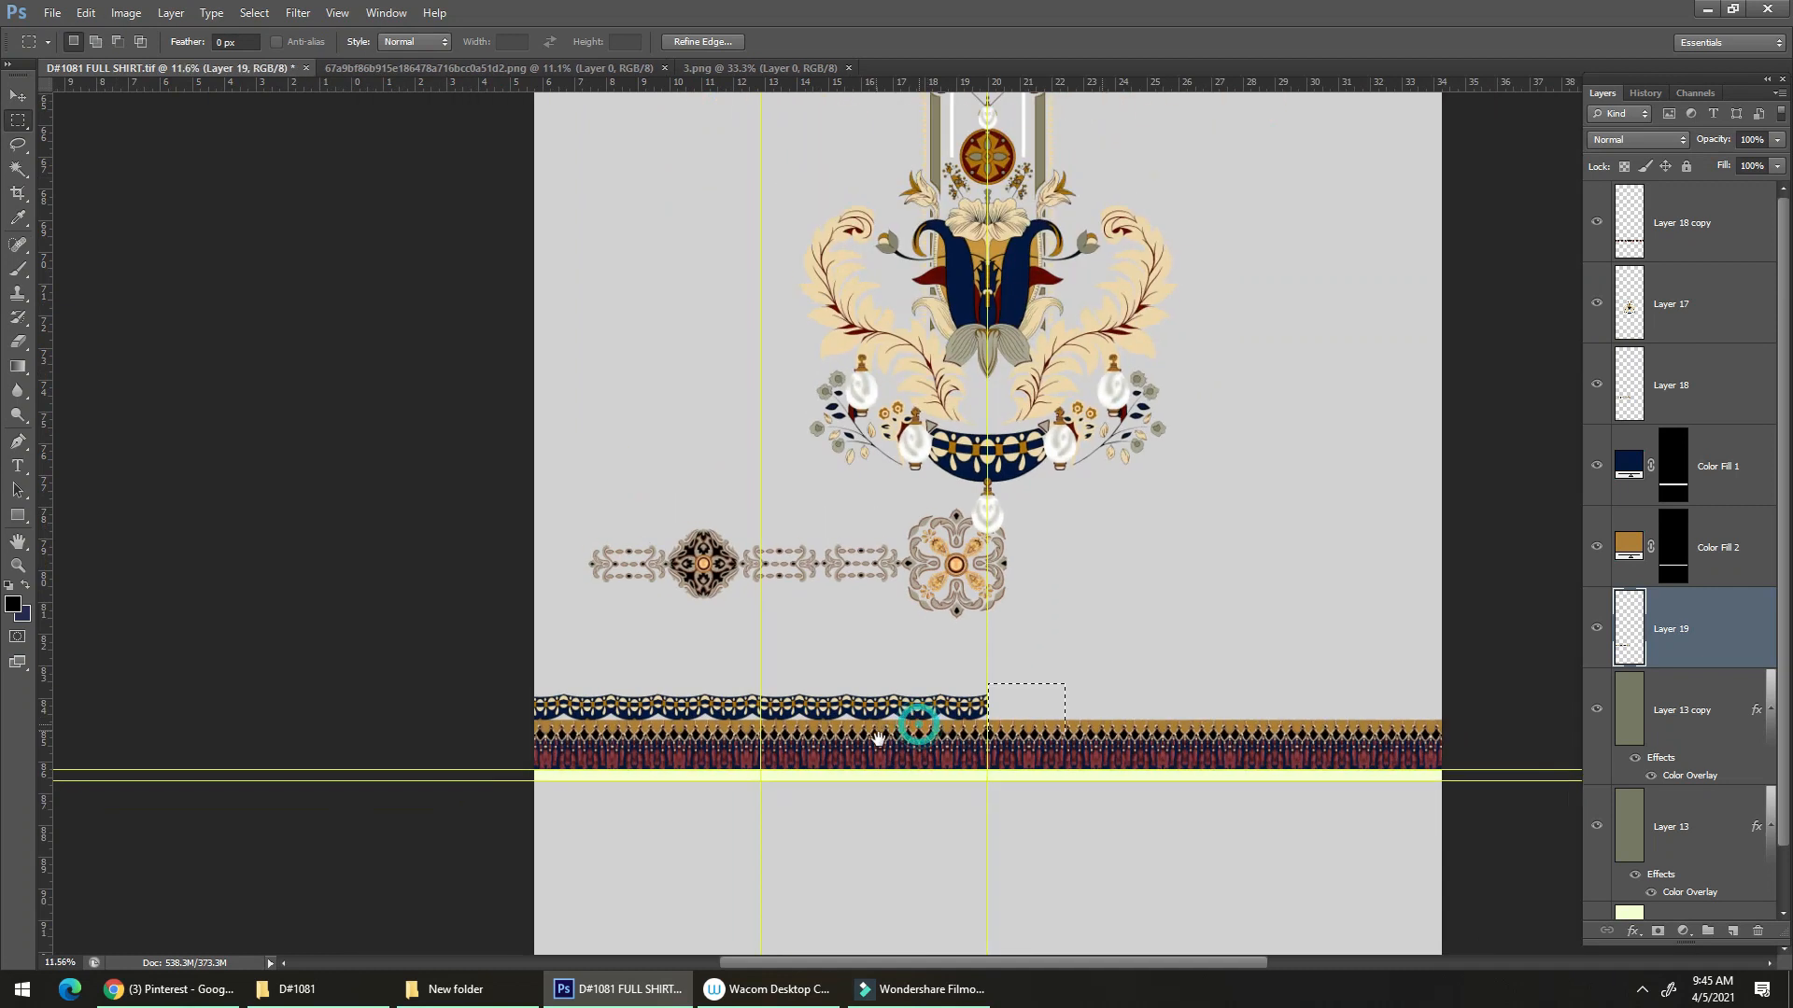
Mirror the scalloped row across the centre guide to span the full hem, and hide the guides.
key(ctrl+a)
key(alt+e)
key(alt+a)
key(alt+h)
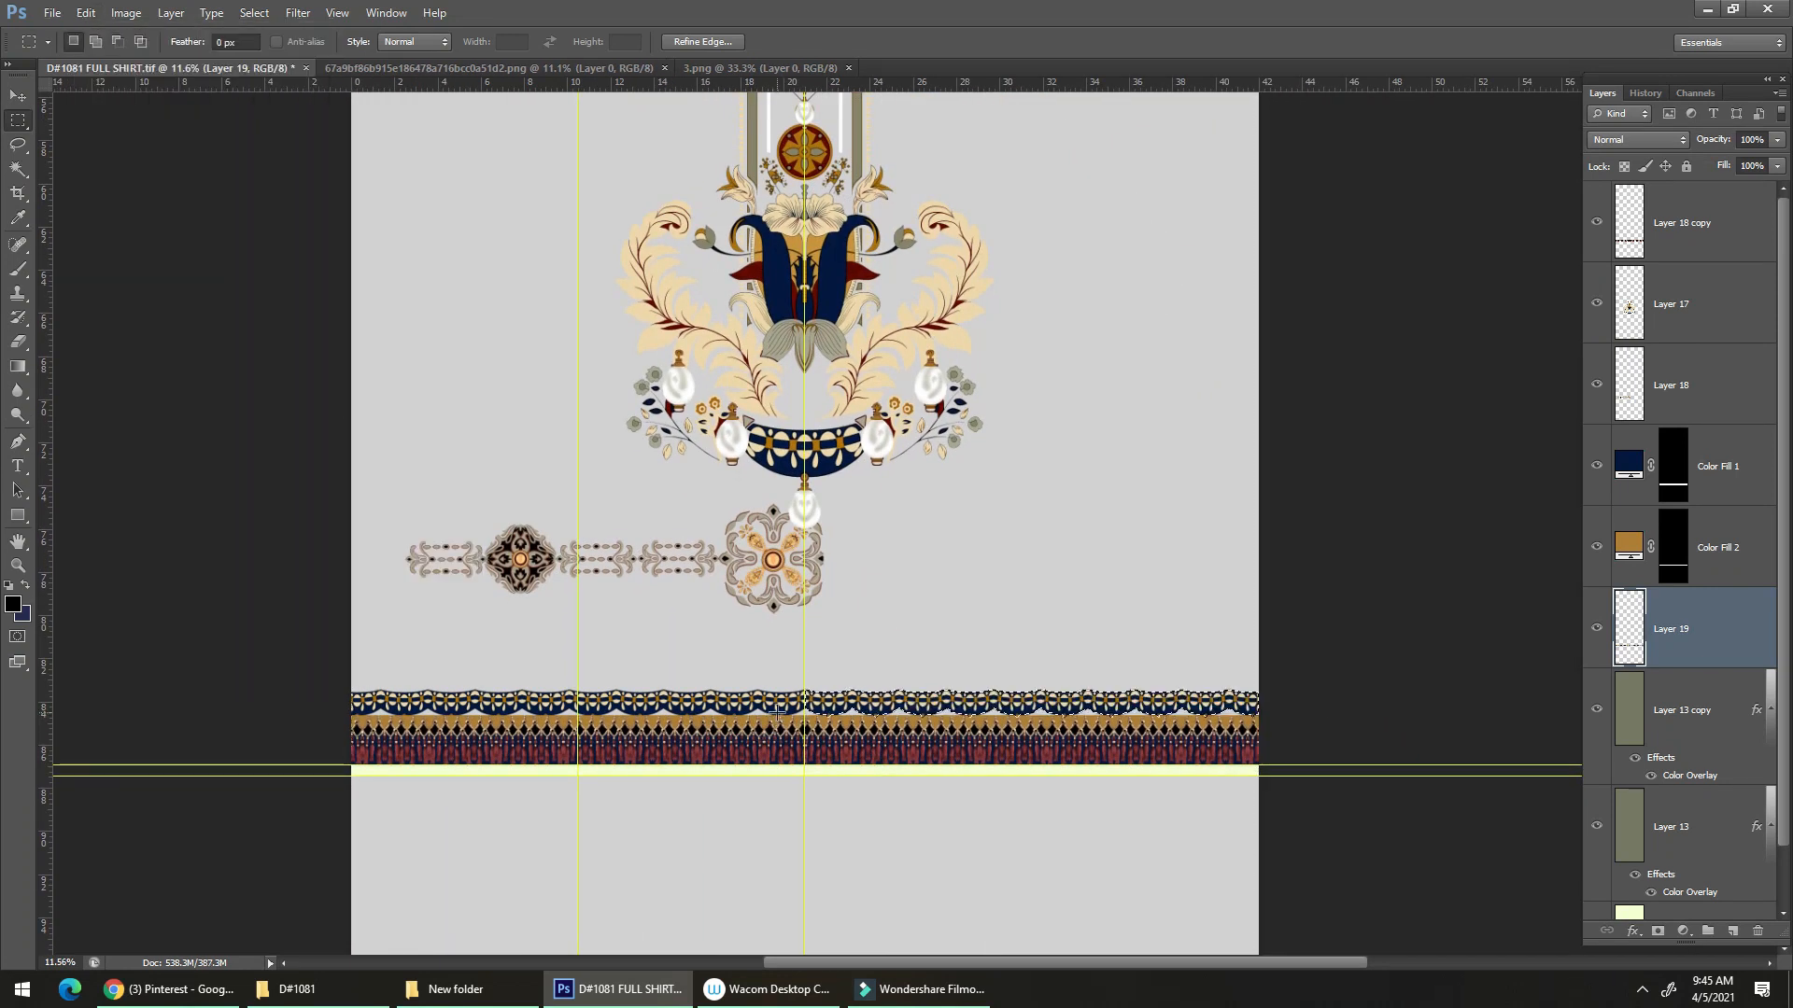
key(ctrl+h)
scroll(849, 751, up, 1)
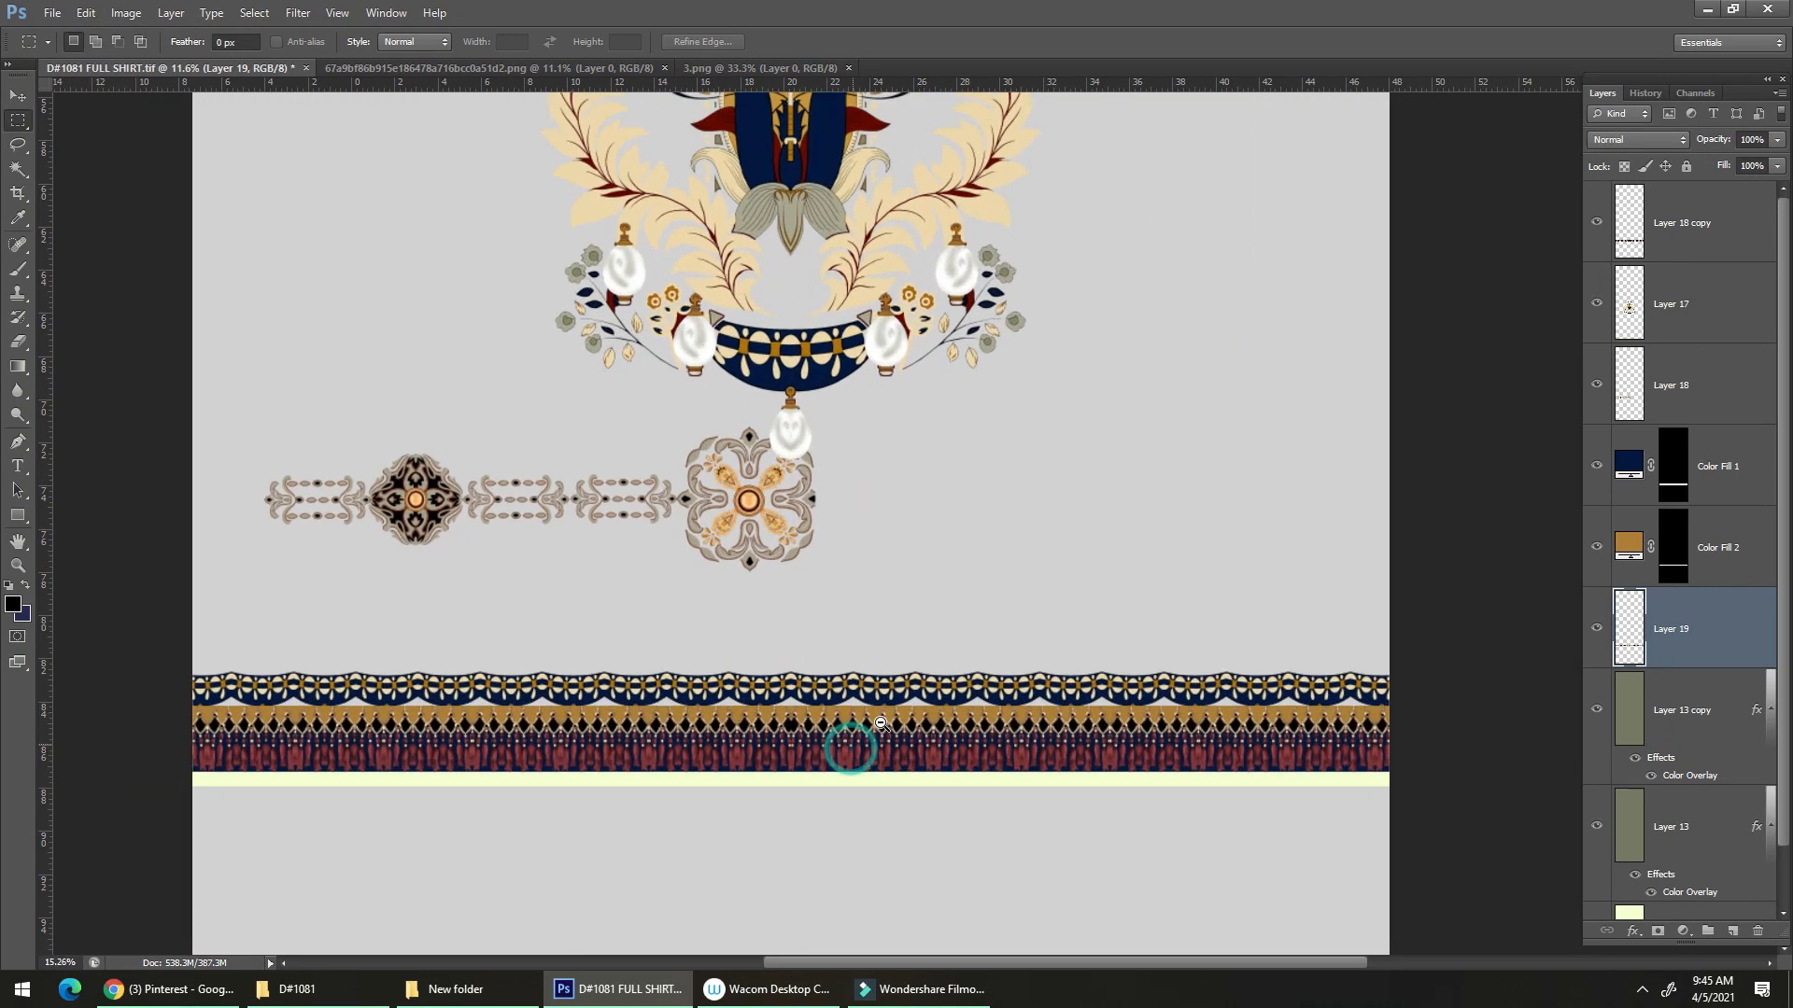
Add a layer beneath the scalloped row and fill the gaps under its scallops with a dark strip.
ctrl+click(1732, 931)
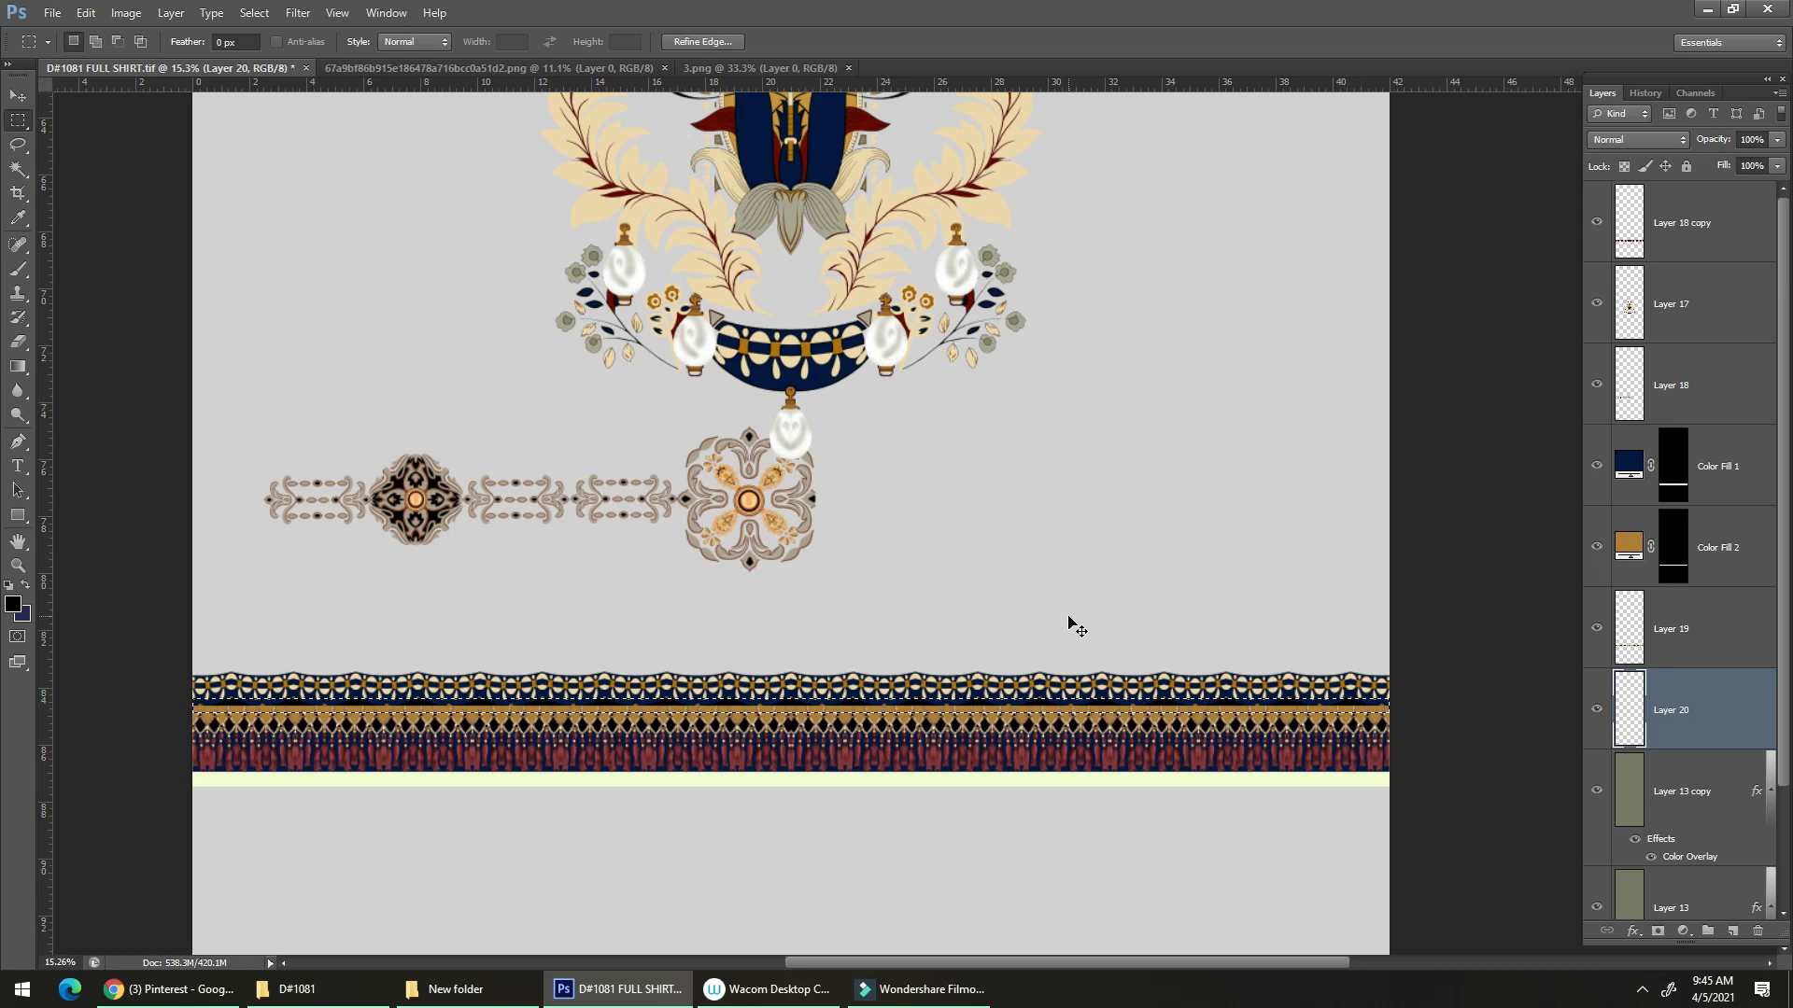
scroll(675, 714, up, 1)
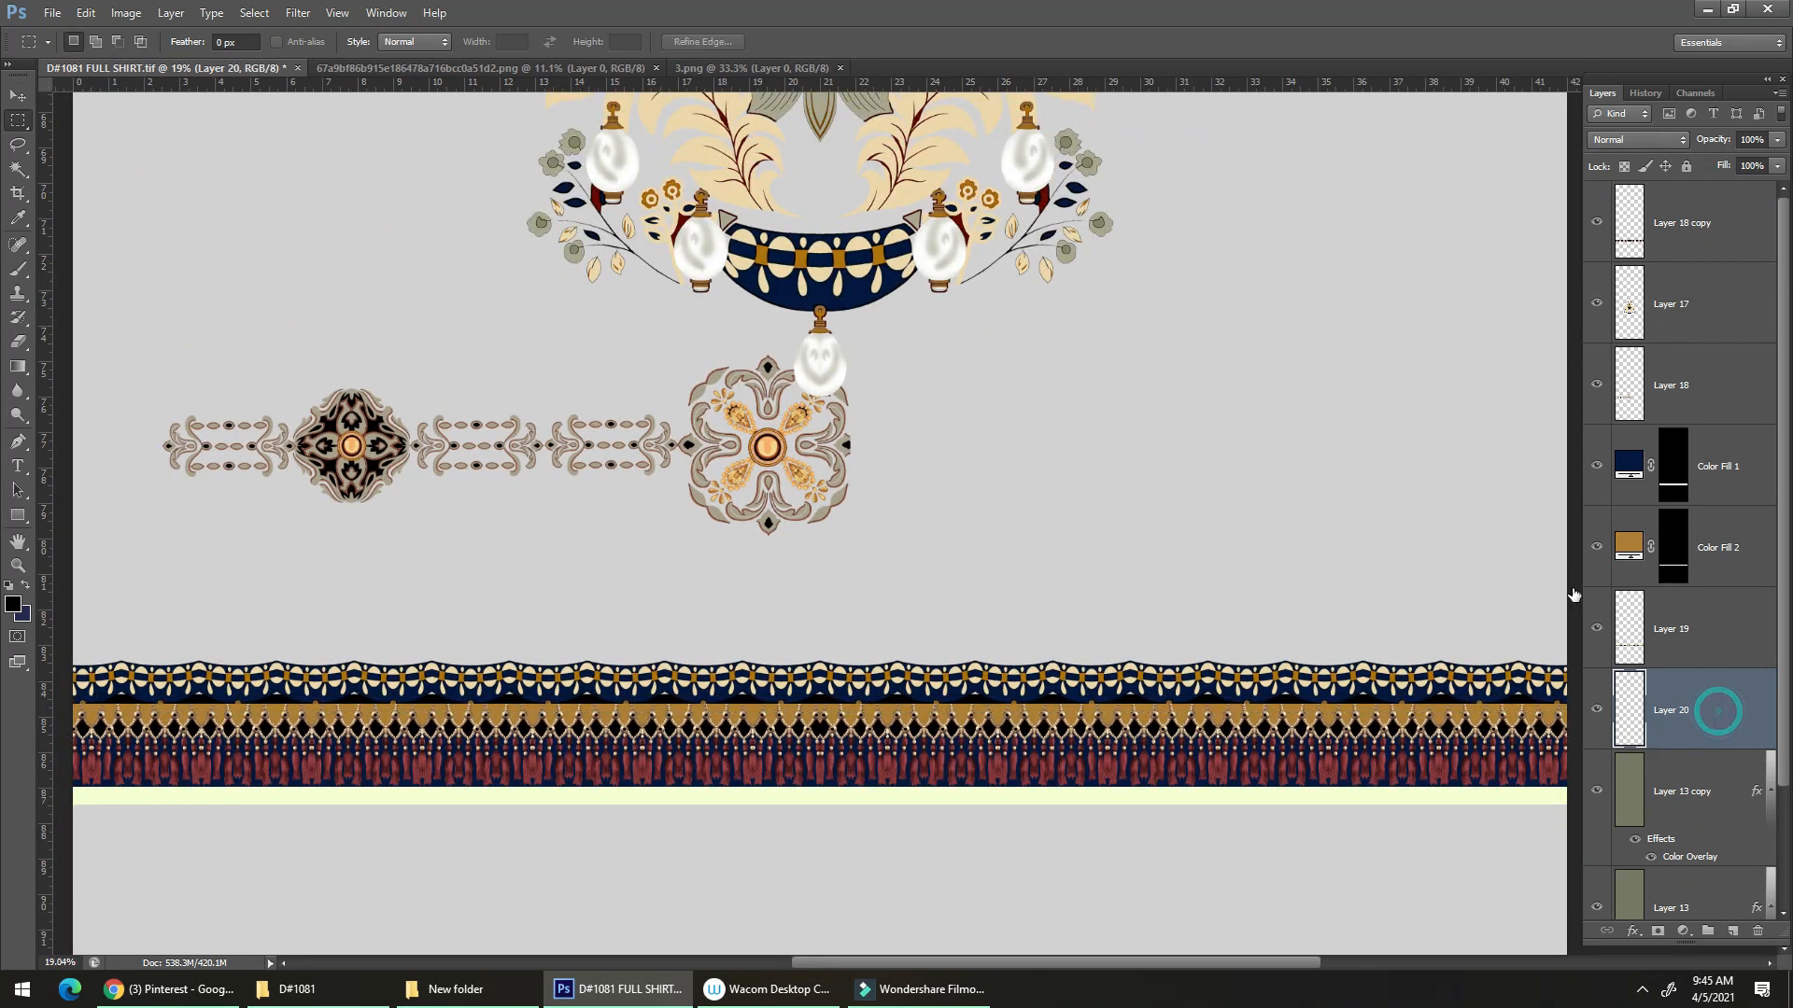
Give the strip beneath the scallops a Color Overlay in dark red #650a00 sampled from the floral motif.
double_click(1718, 712)
click(1335, 326)
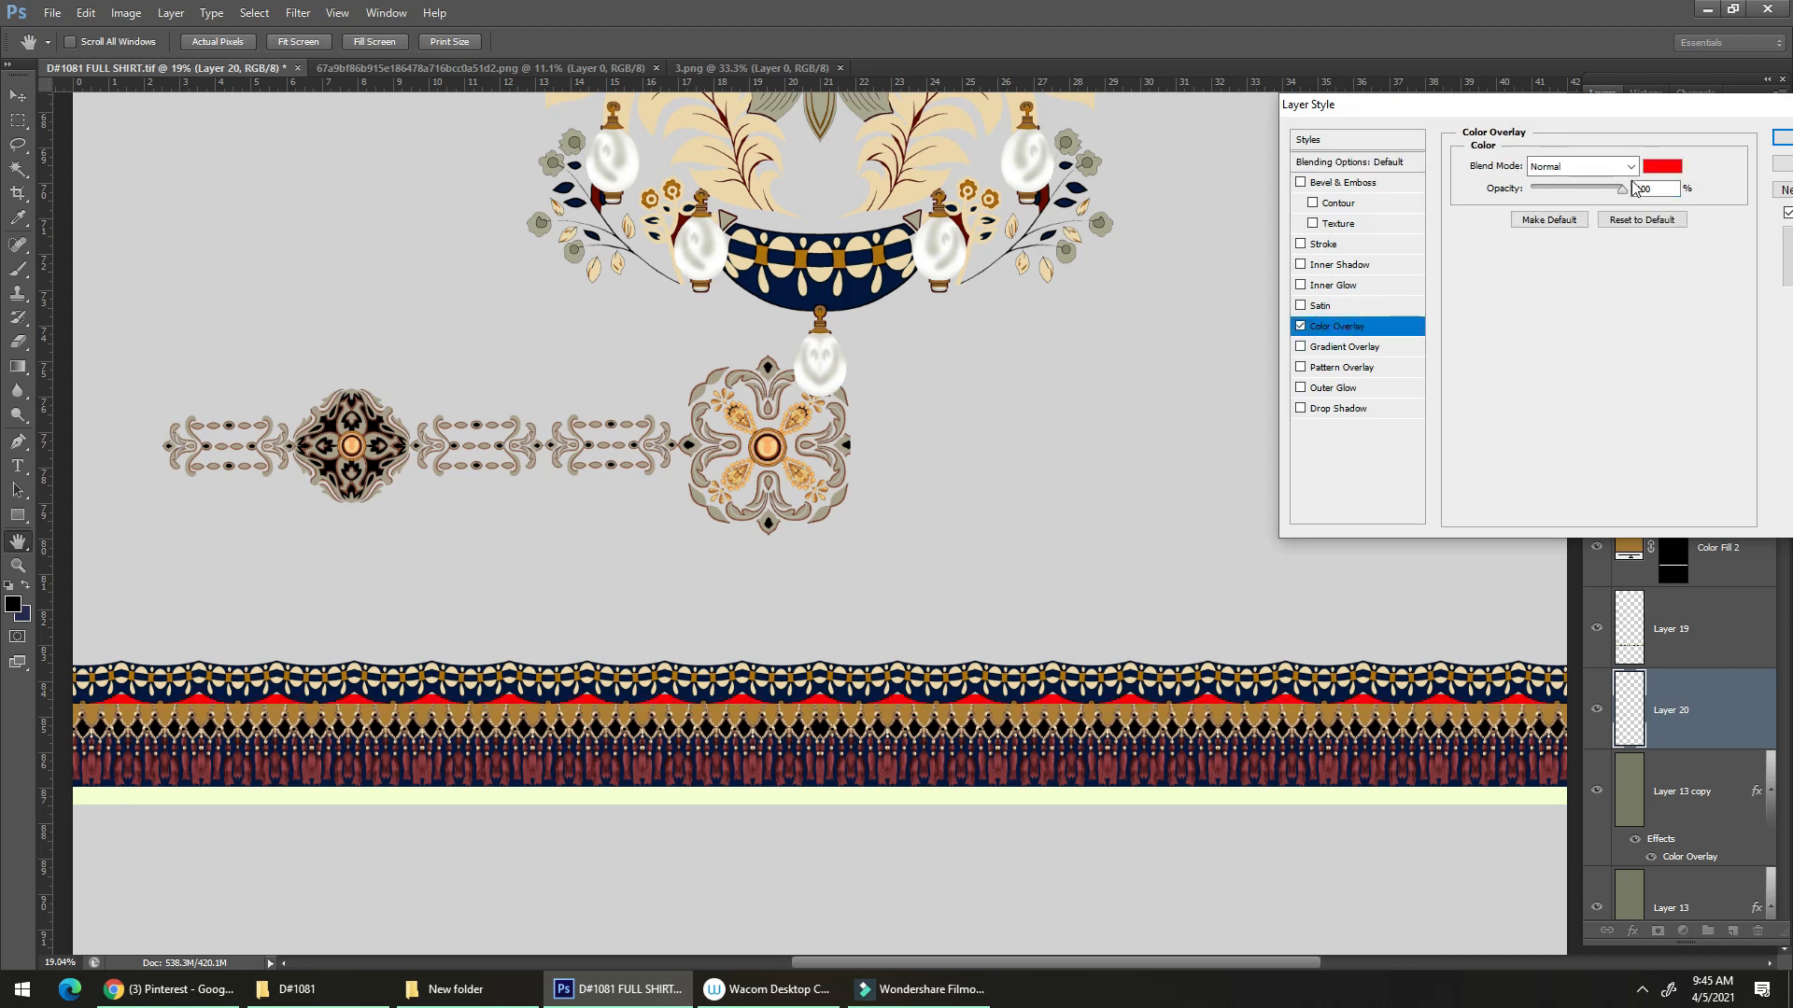
click(1661, 169)
click(1045, 197)
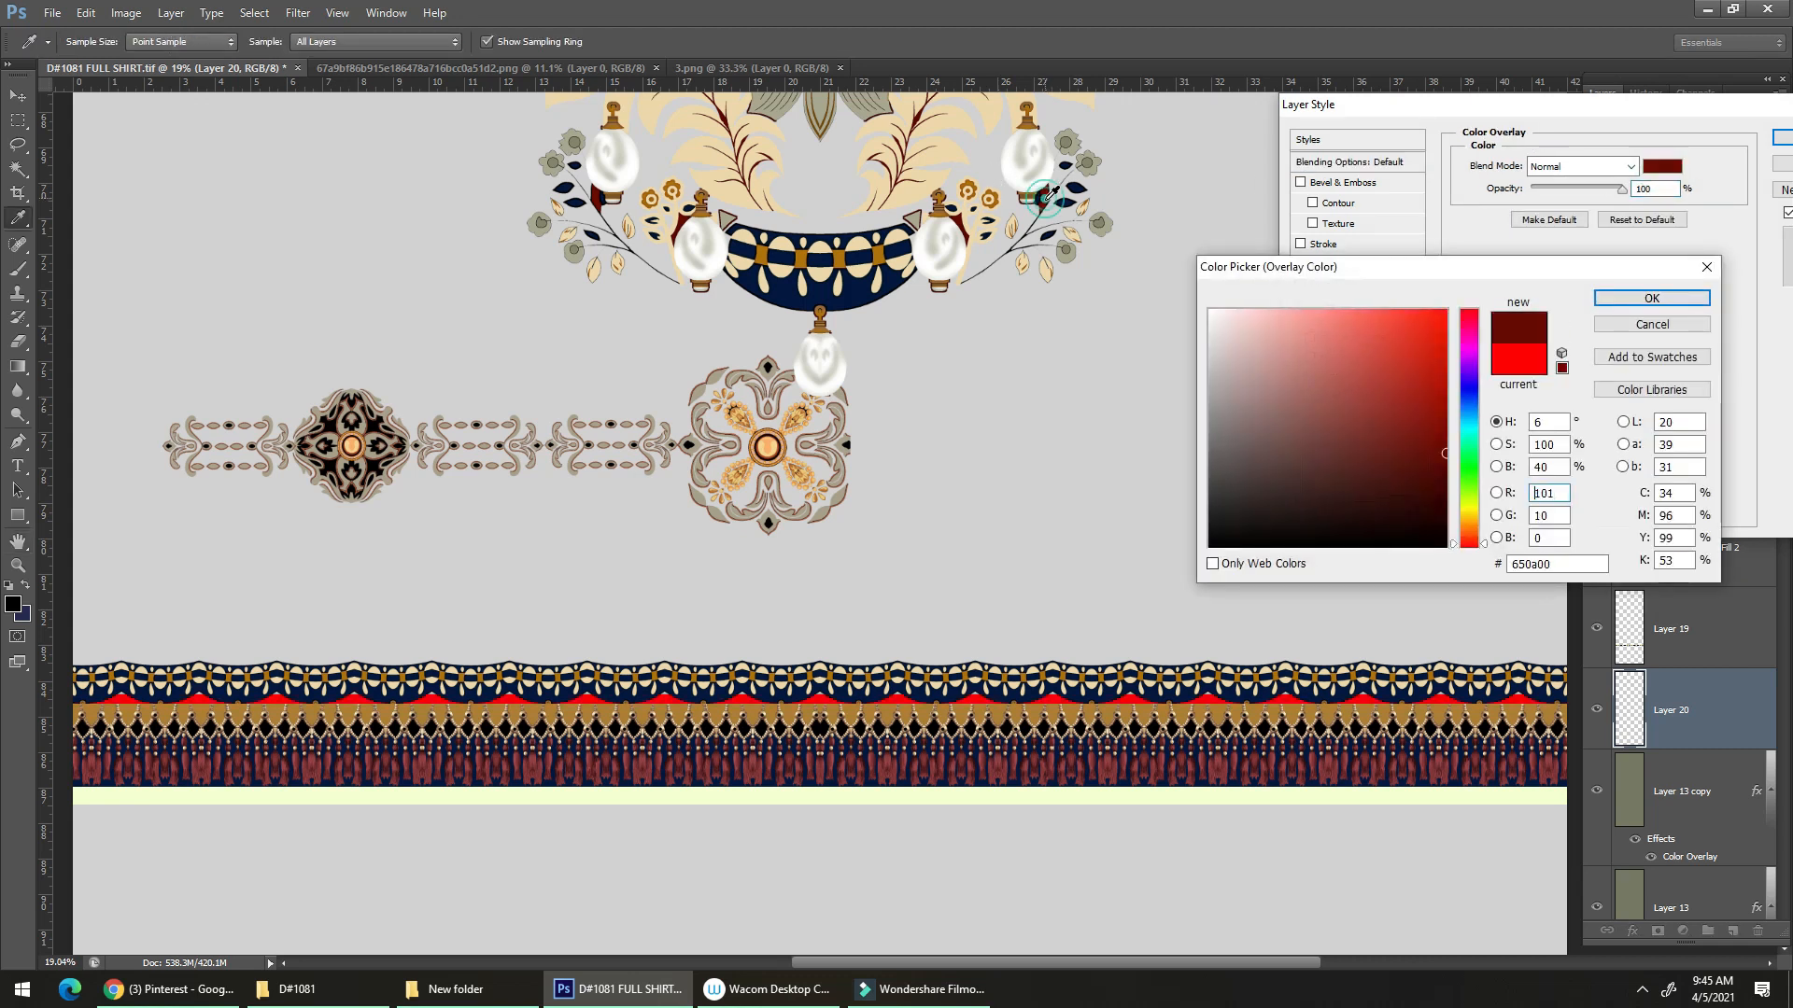
key(Return)
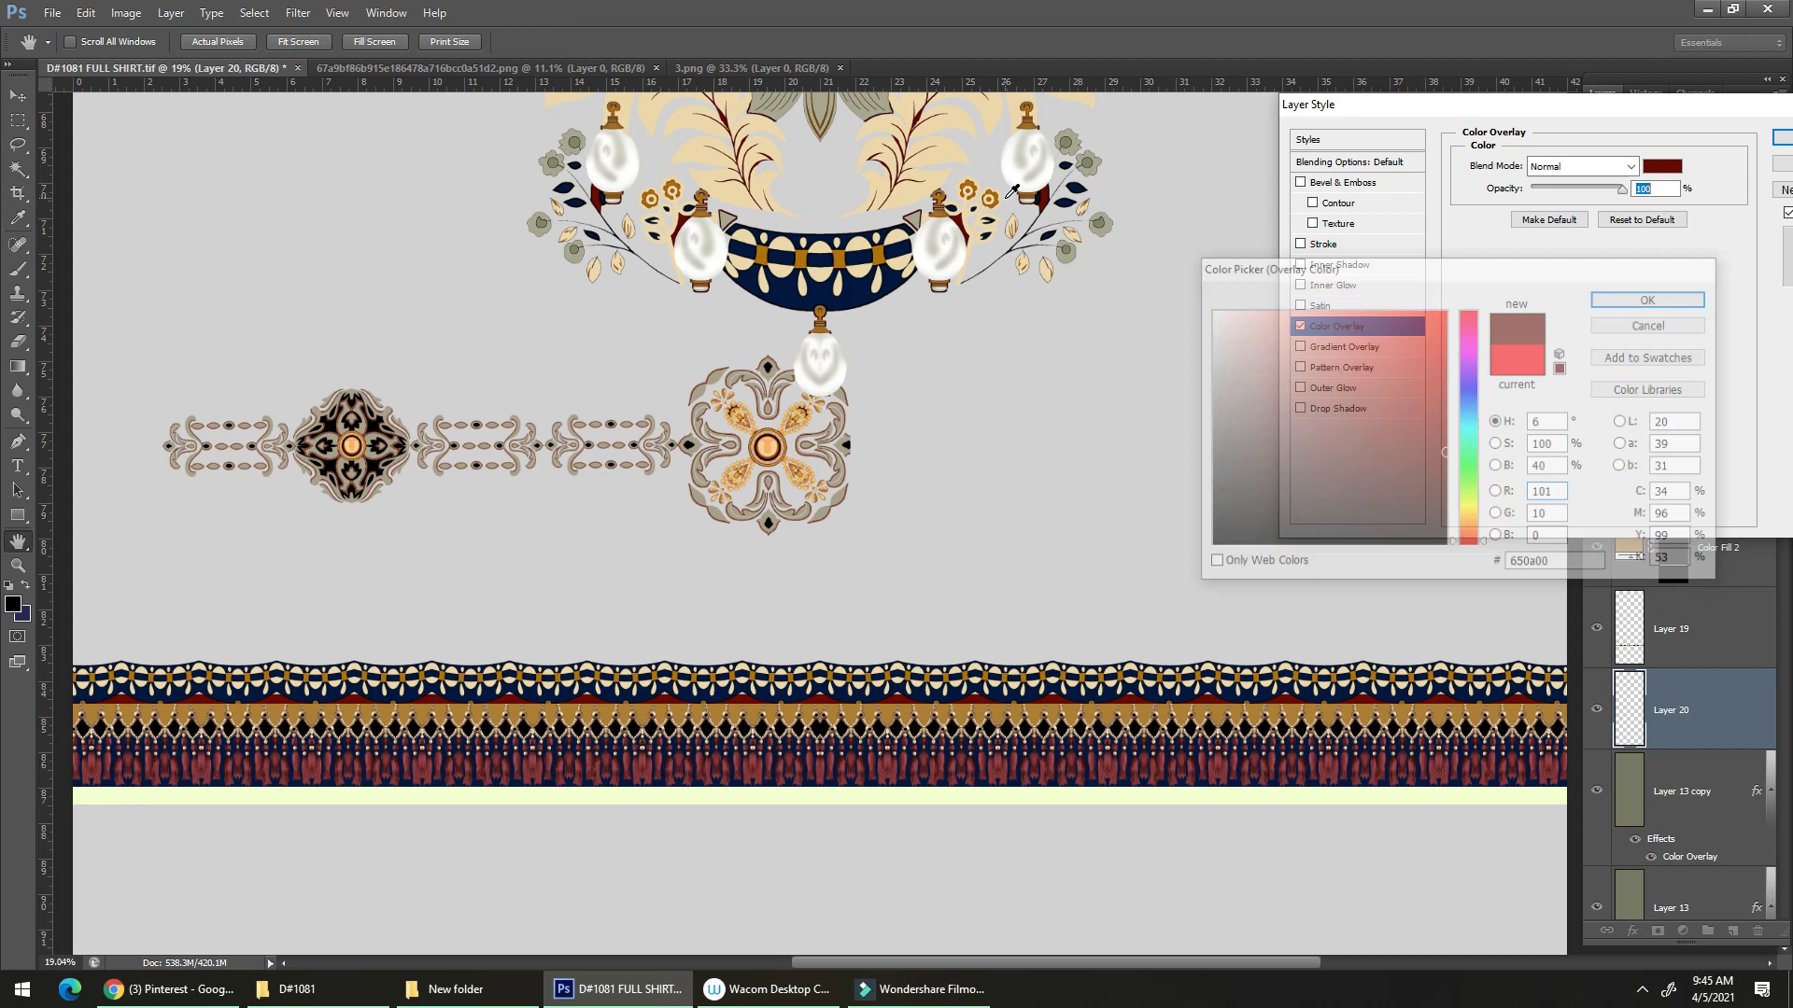
key(Return)
Move the dark red strip up so it fills the peaks of the gaps beneath the scallops.
scroll(798, 696, up, 1)
scroll(855, 670, up, 8)
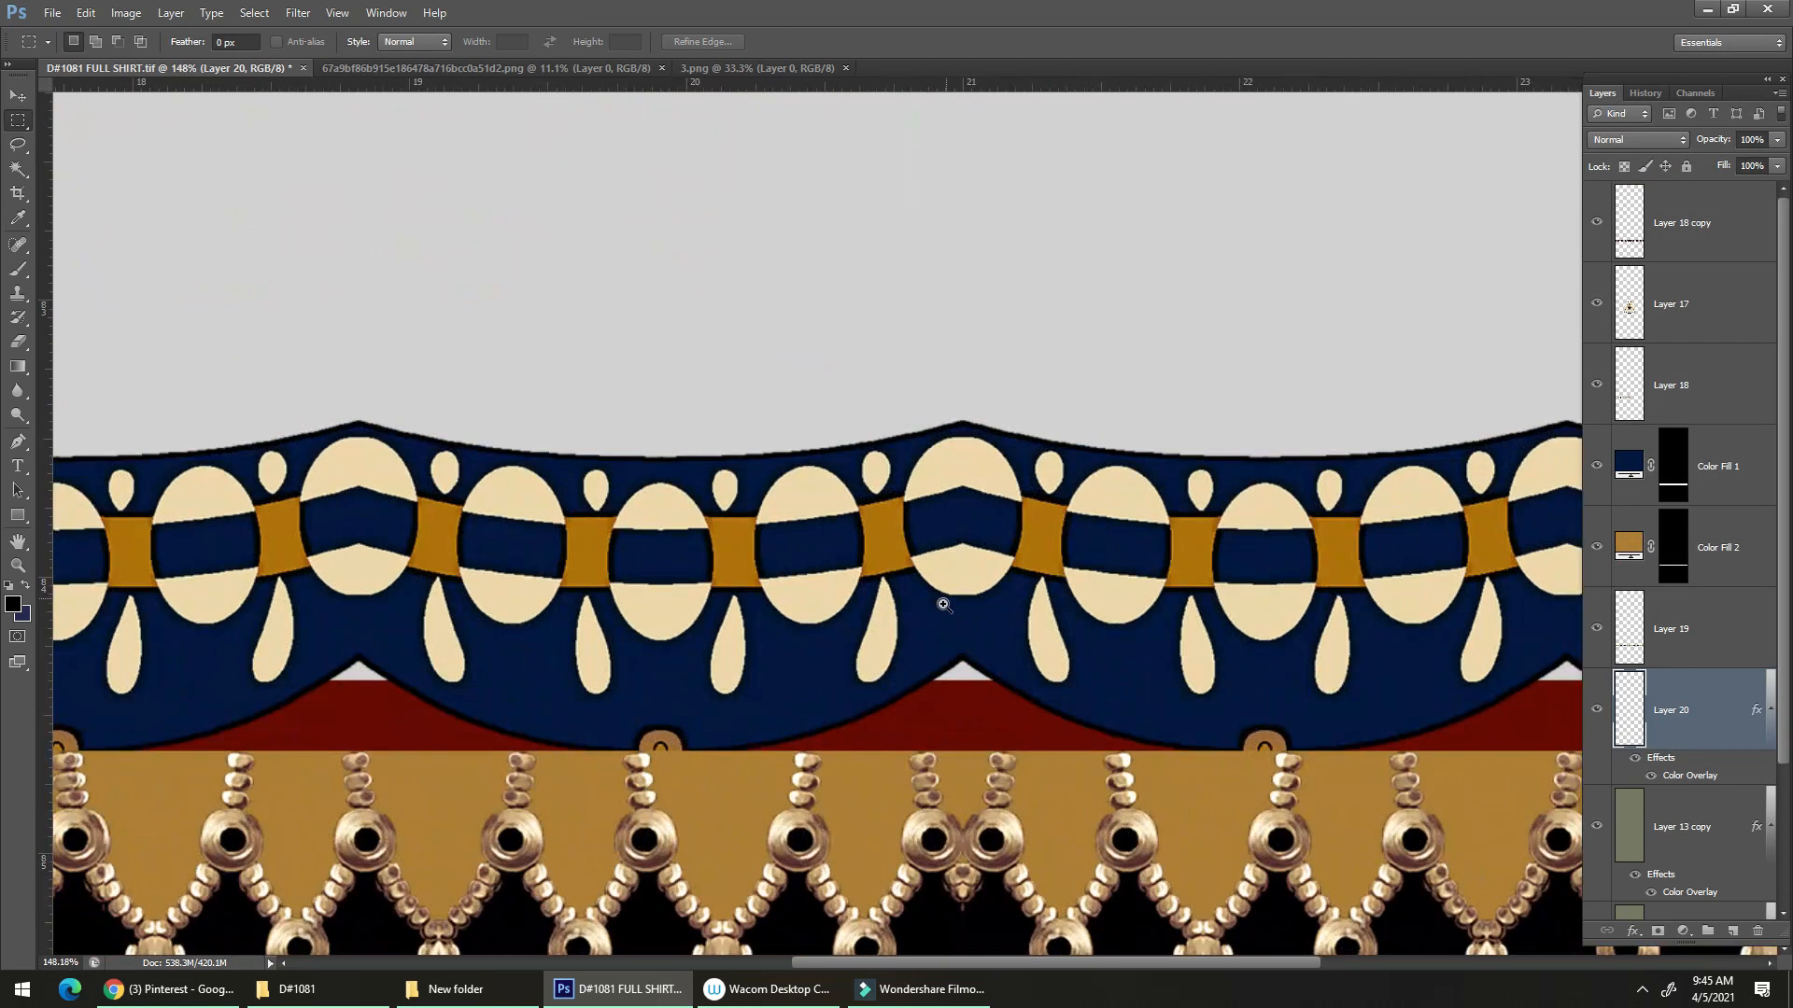
key(ctrl+t)
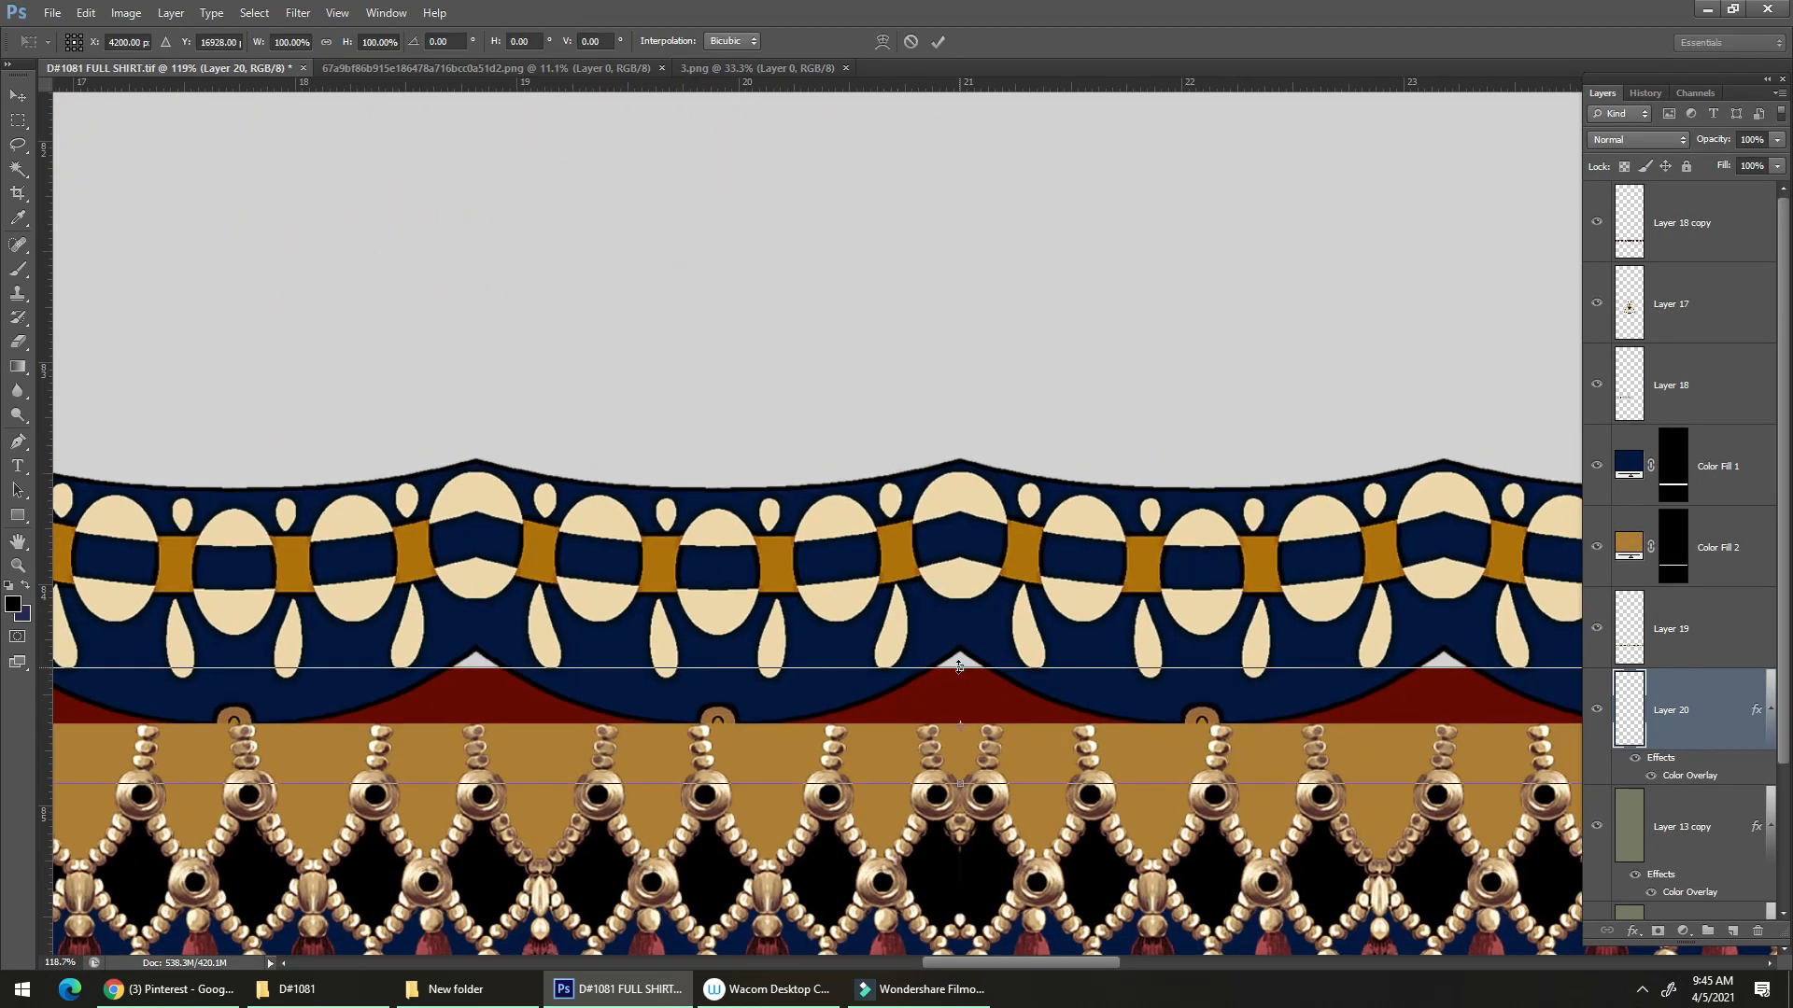
drag(948, 681, 938, 658)
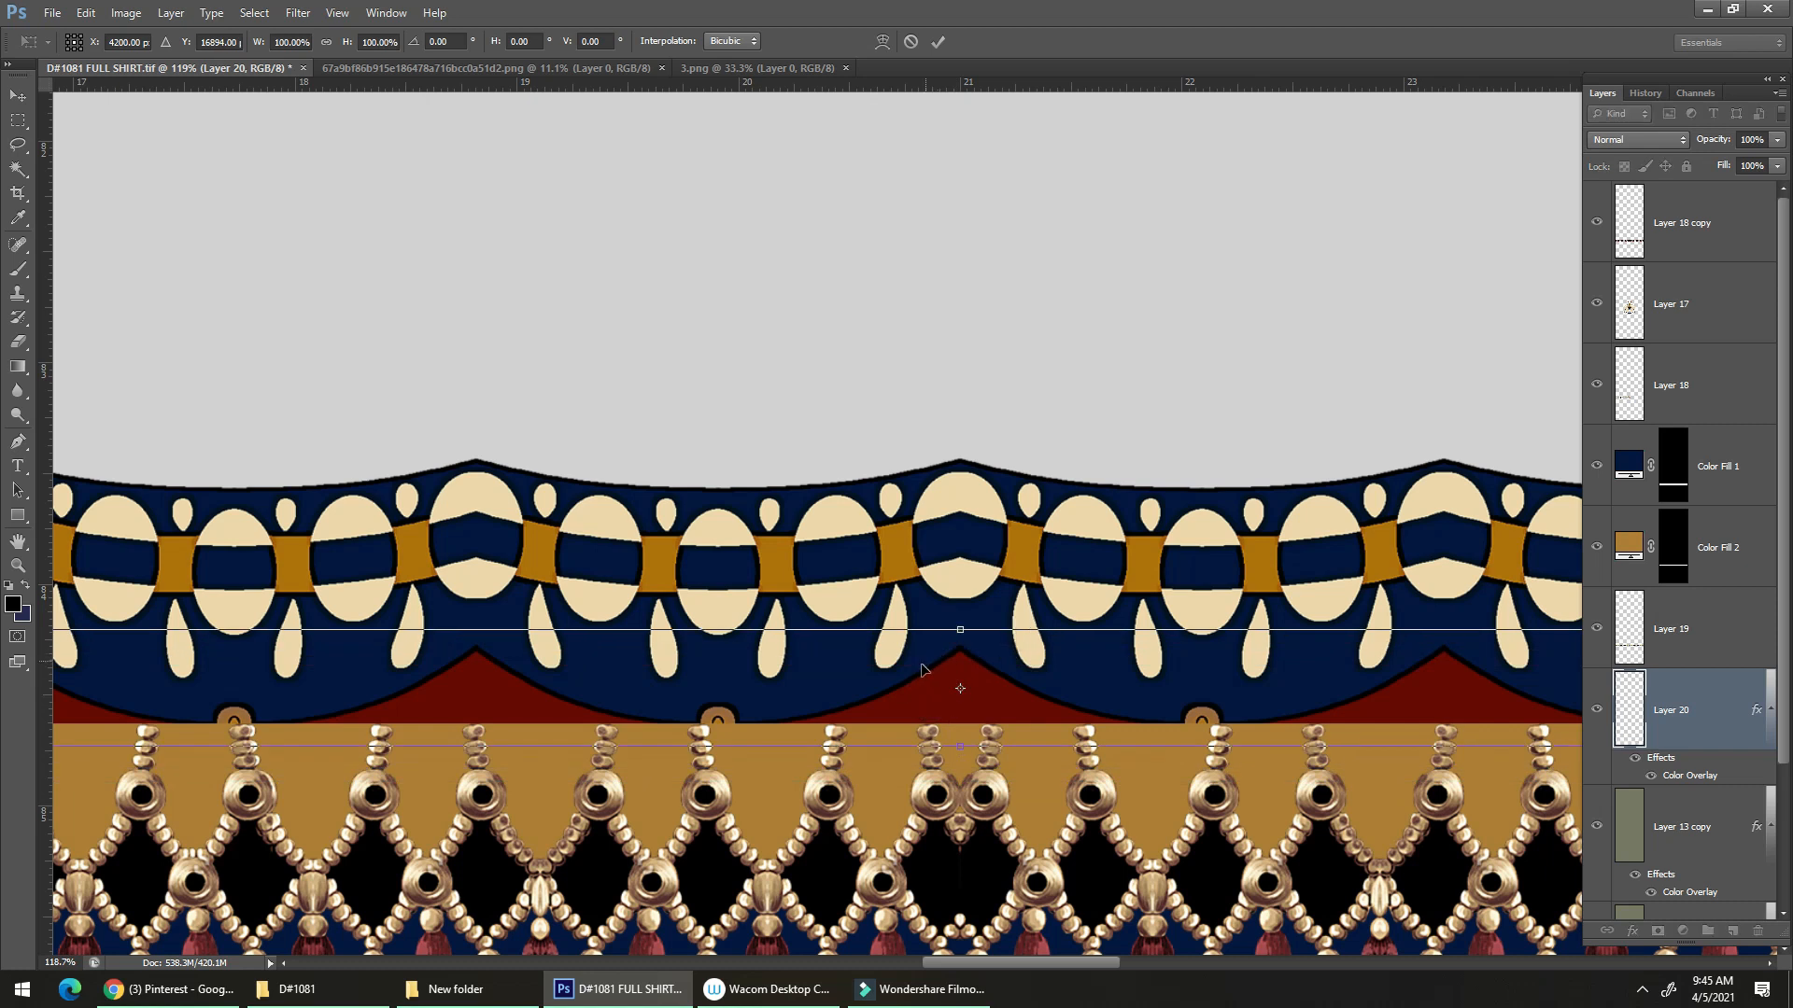
key(Return)
scroll(915, 653, down, 9)
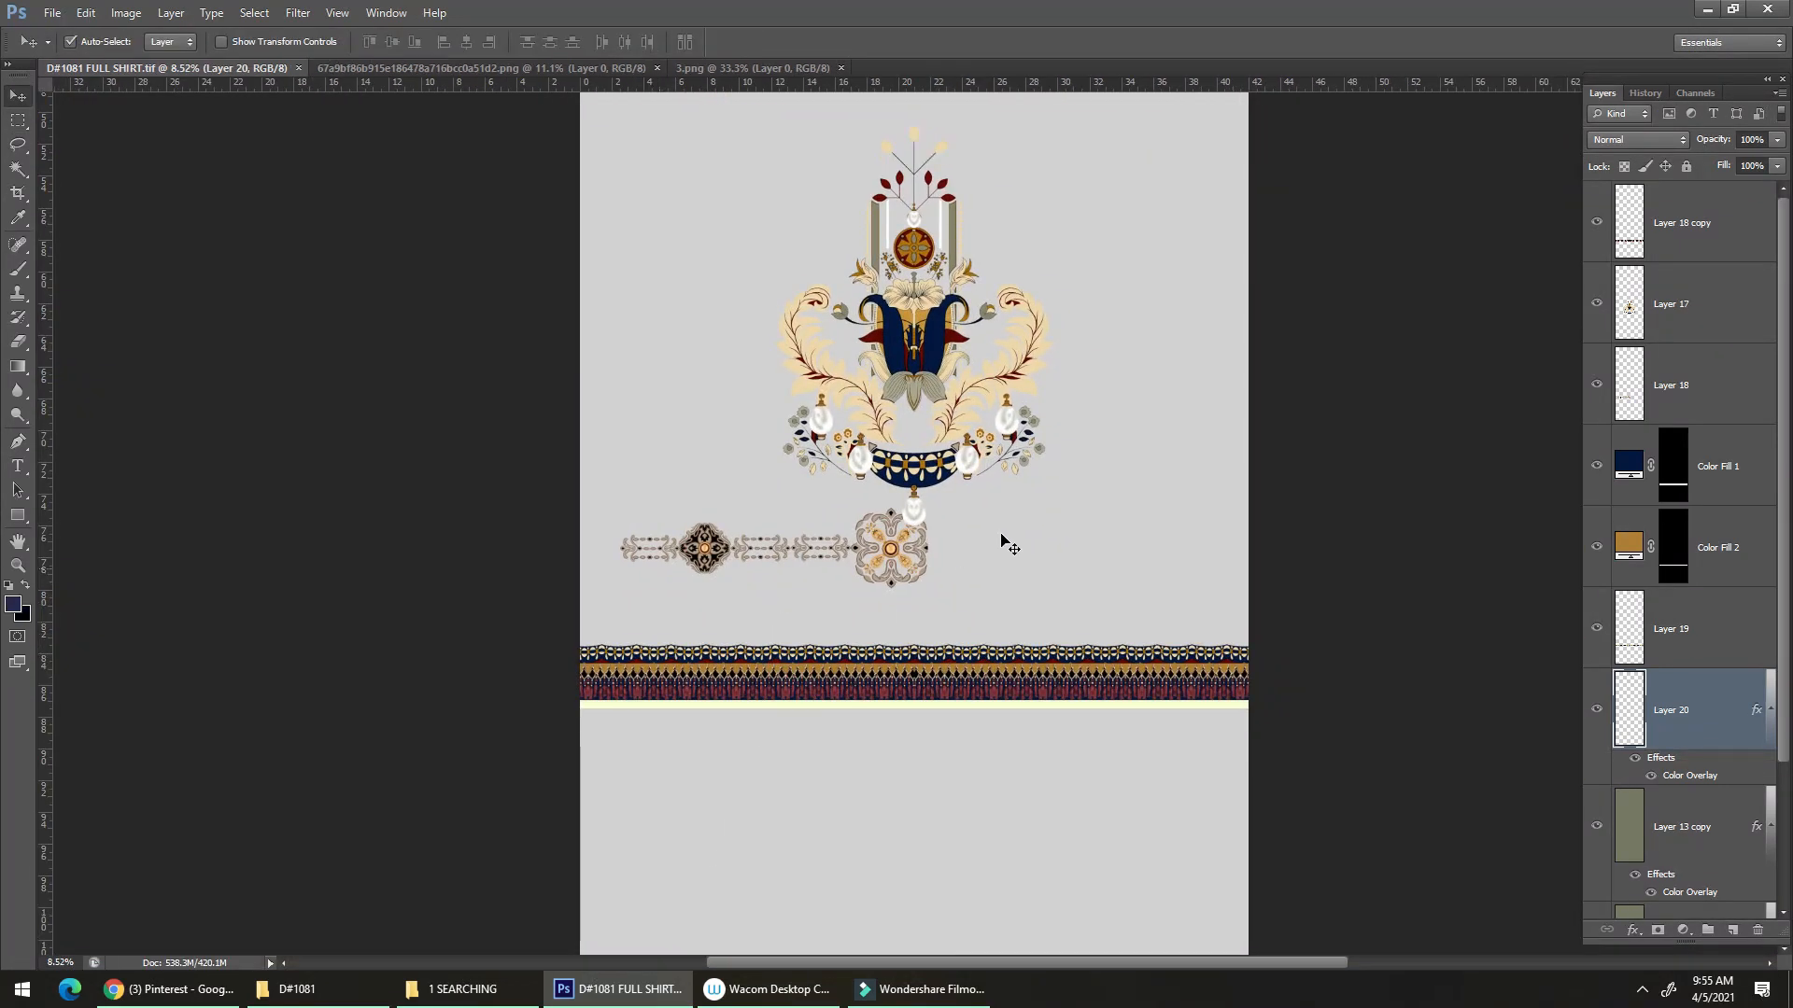
Move the ornament strip sideways so its large square floral medallion sits beneath the motif's hanging pearl.
scroll(918, 693, up, 3)
scroll(917, 692, down, 3)
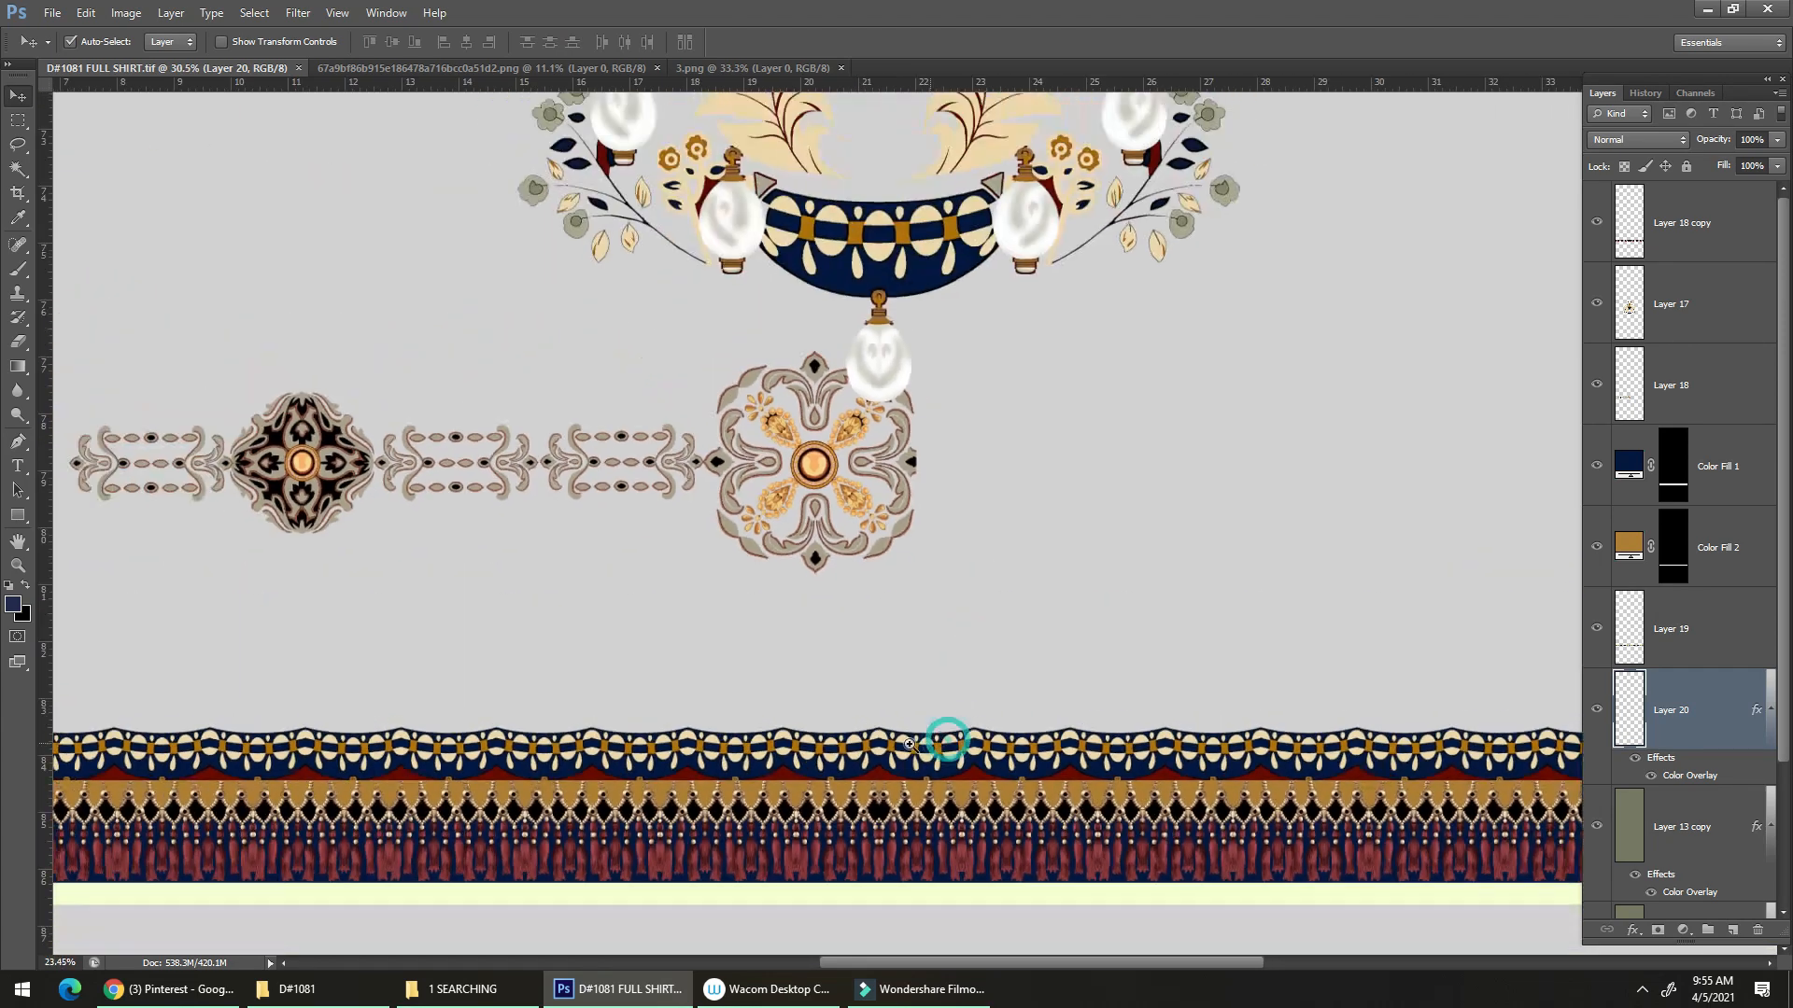
scroll(467, 560, up, 2)
drag(616, 612, 721, 656)
scroll(824, 701, up, 3)
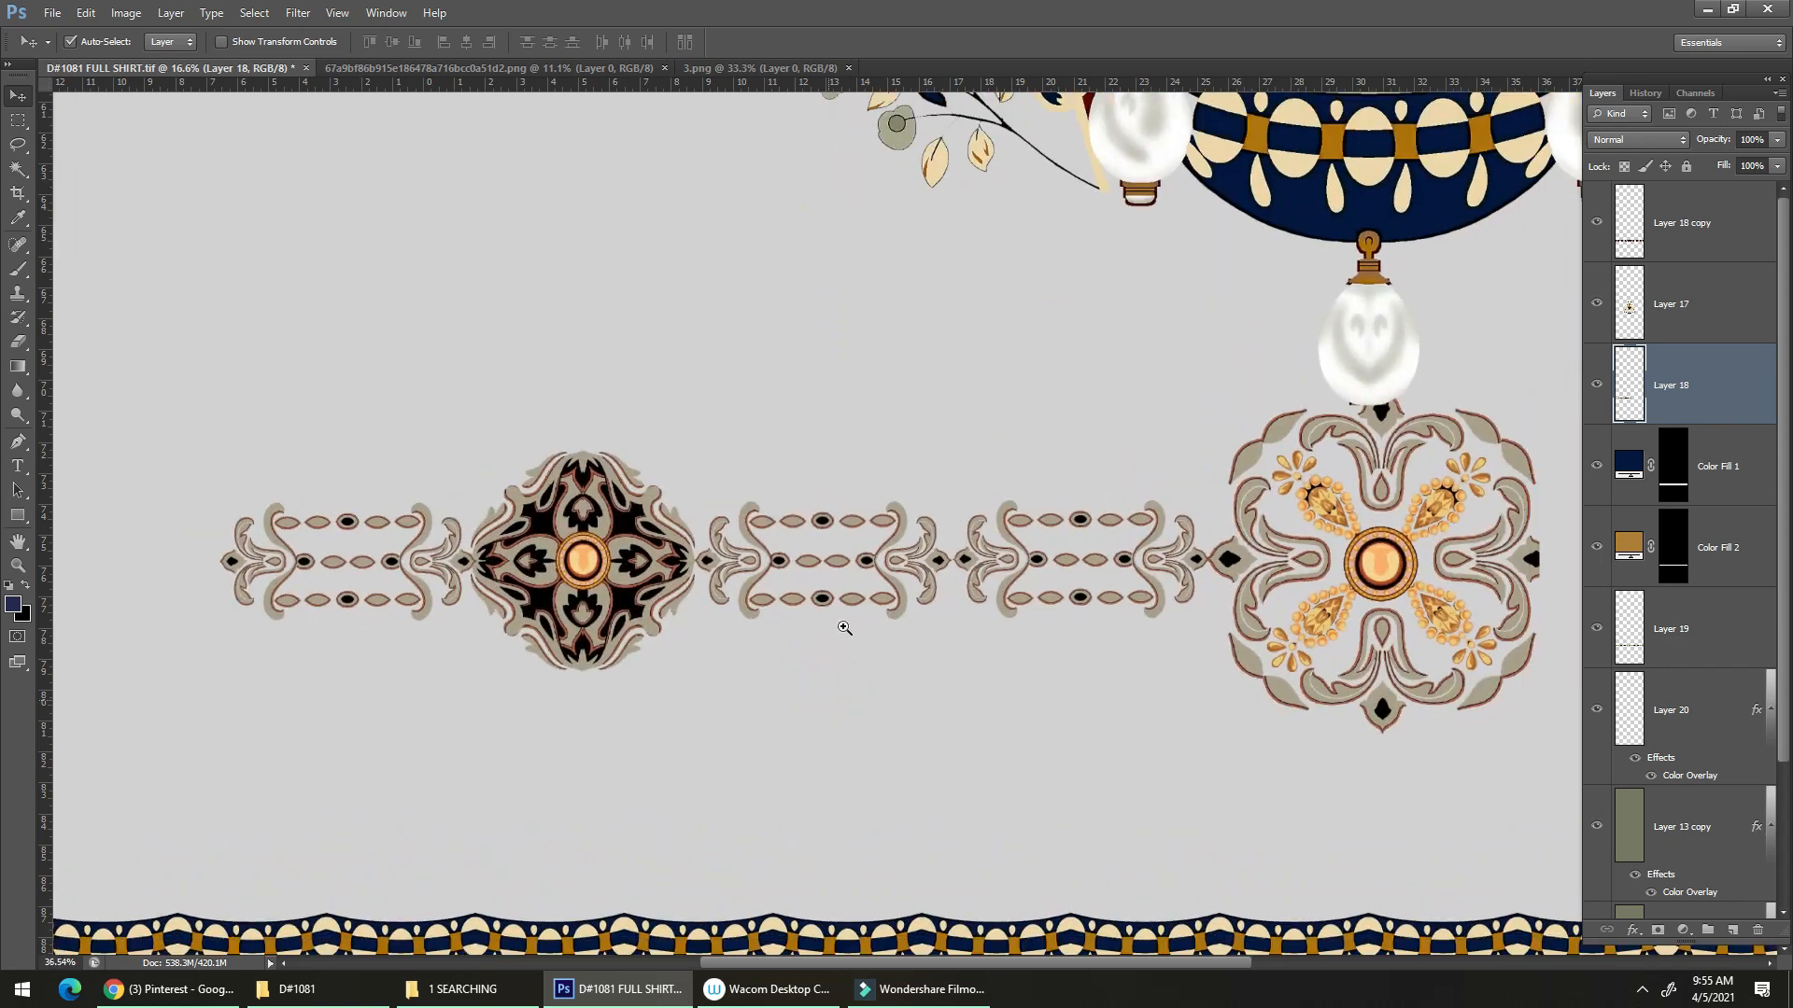
scroll(877, 714, down, 4)
scroll(878, 714, up, 2)
scroll(896, 705, down, 5)
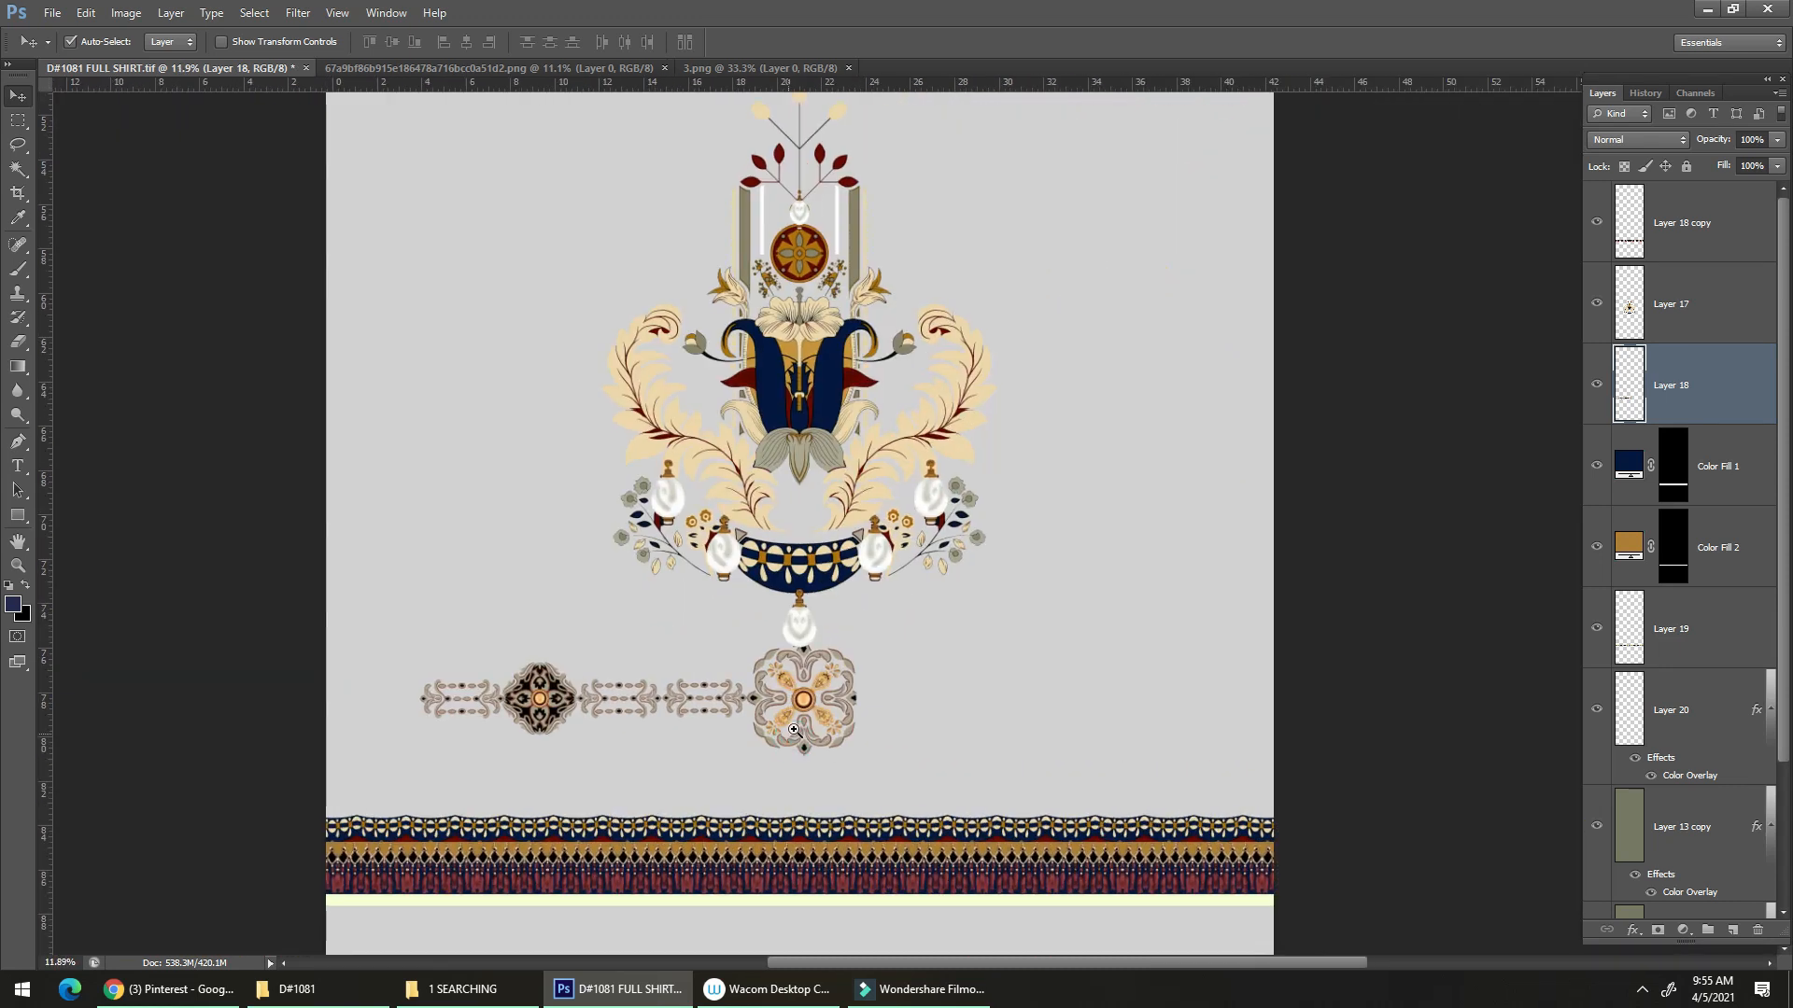
scroll(784, 737, up, 1)
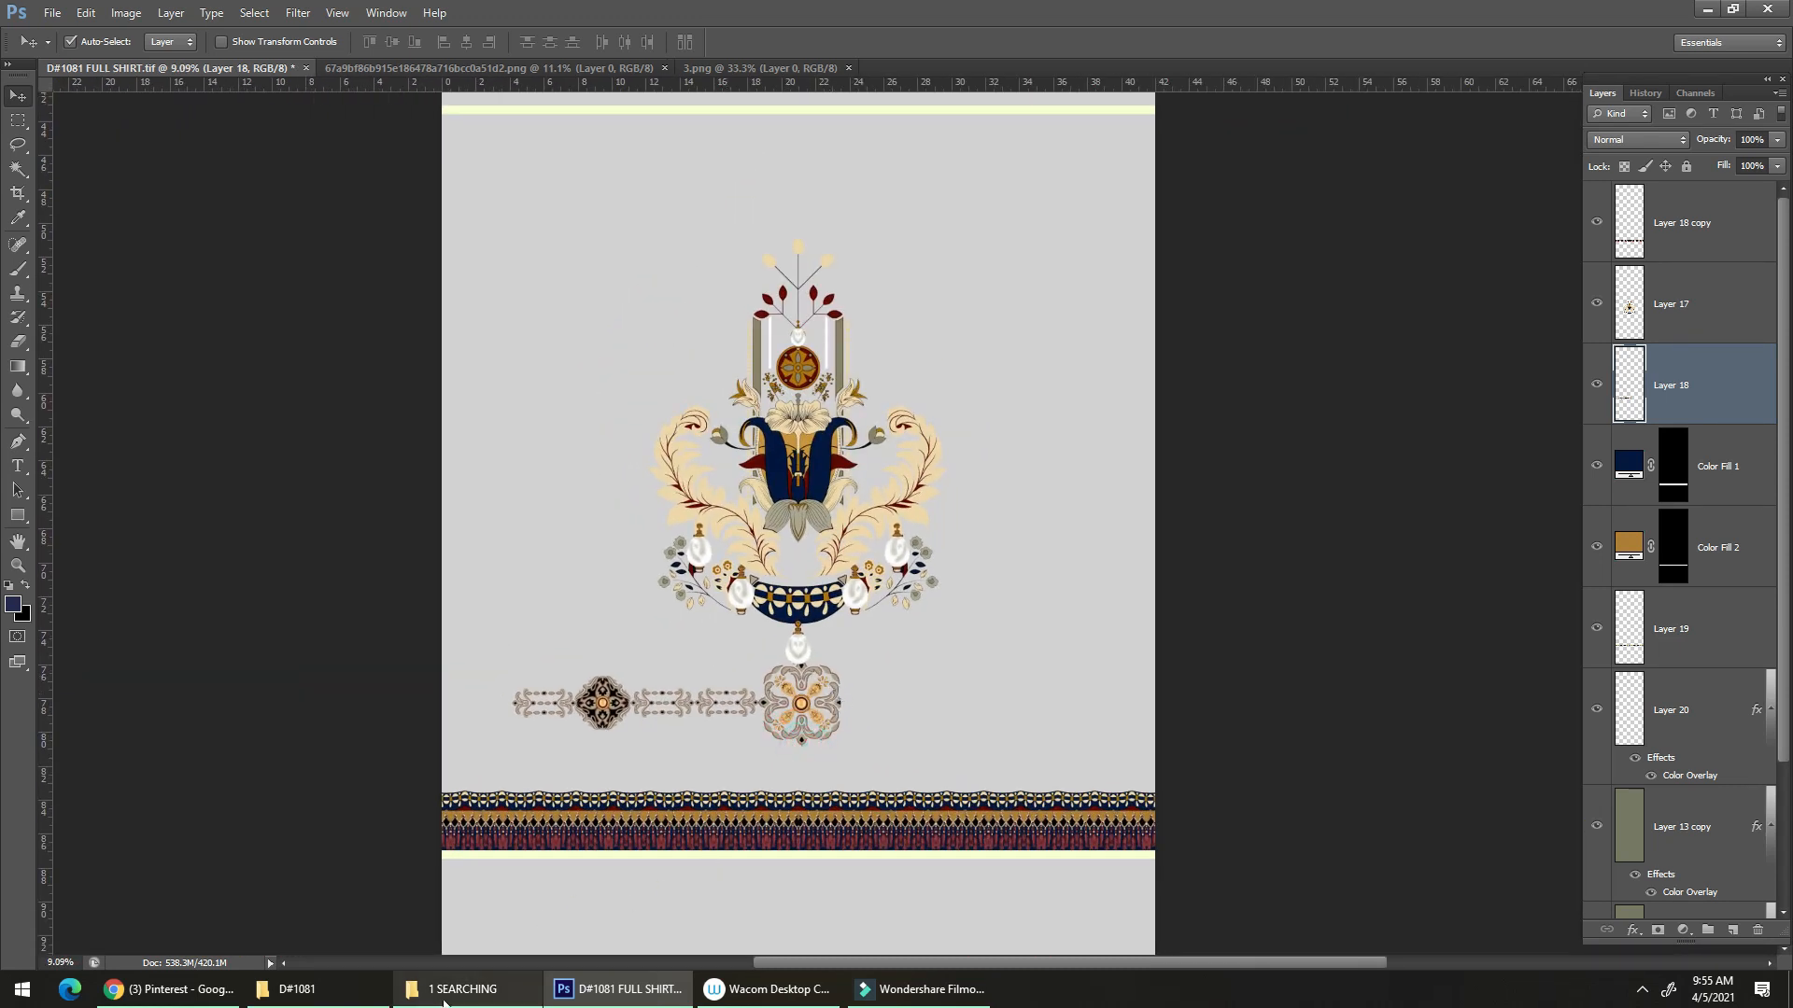
Open the multicoloured flower spray c863d19aac93c89cc68b4f88f00ad84a.png from the 1 SEARCHING folder and copy it into the shirt document beside the motif.
click(443, 990)
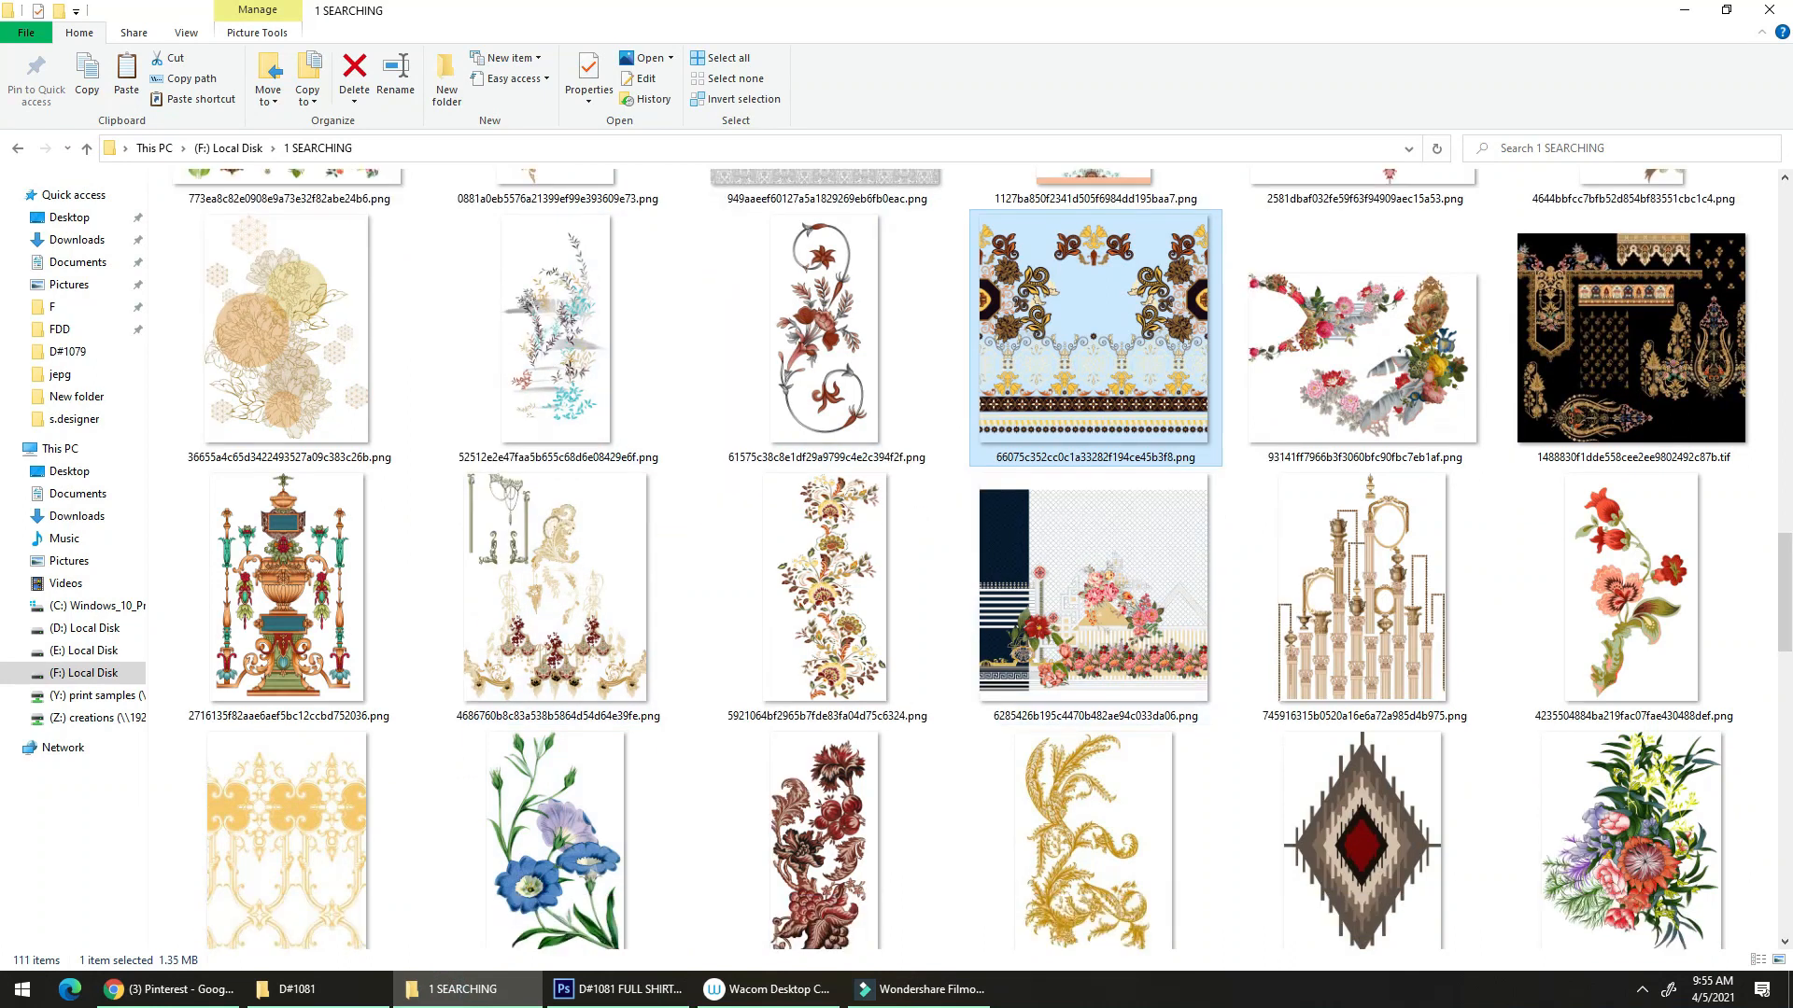
scroll(1296, 596, down, 8)
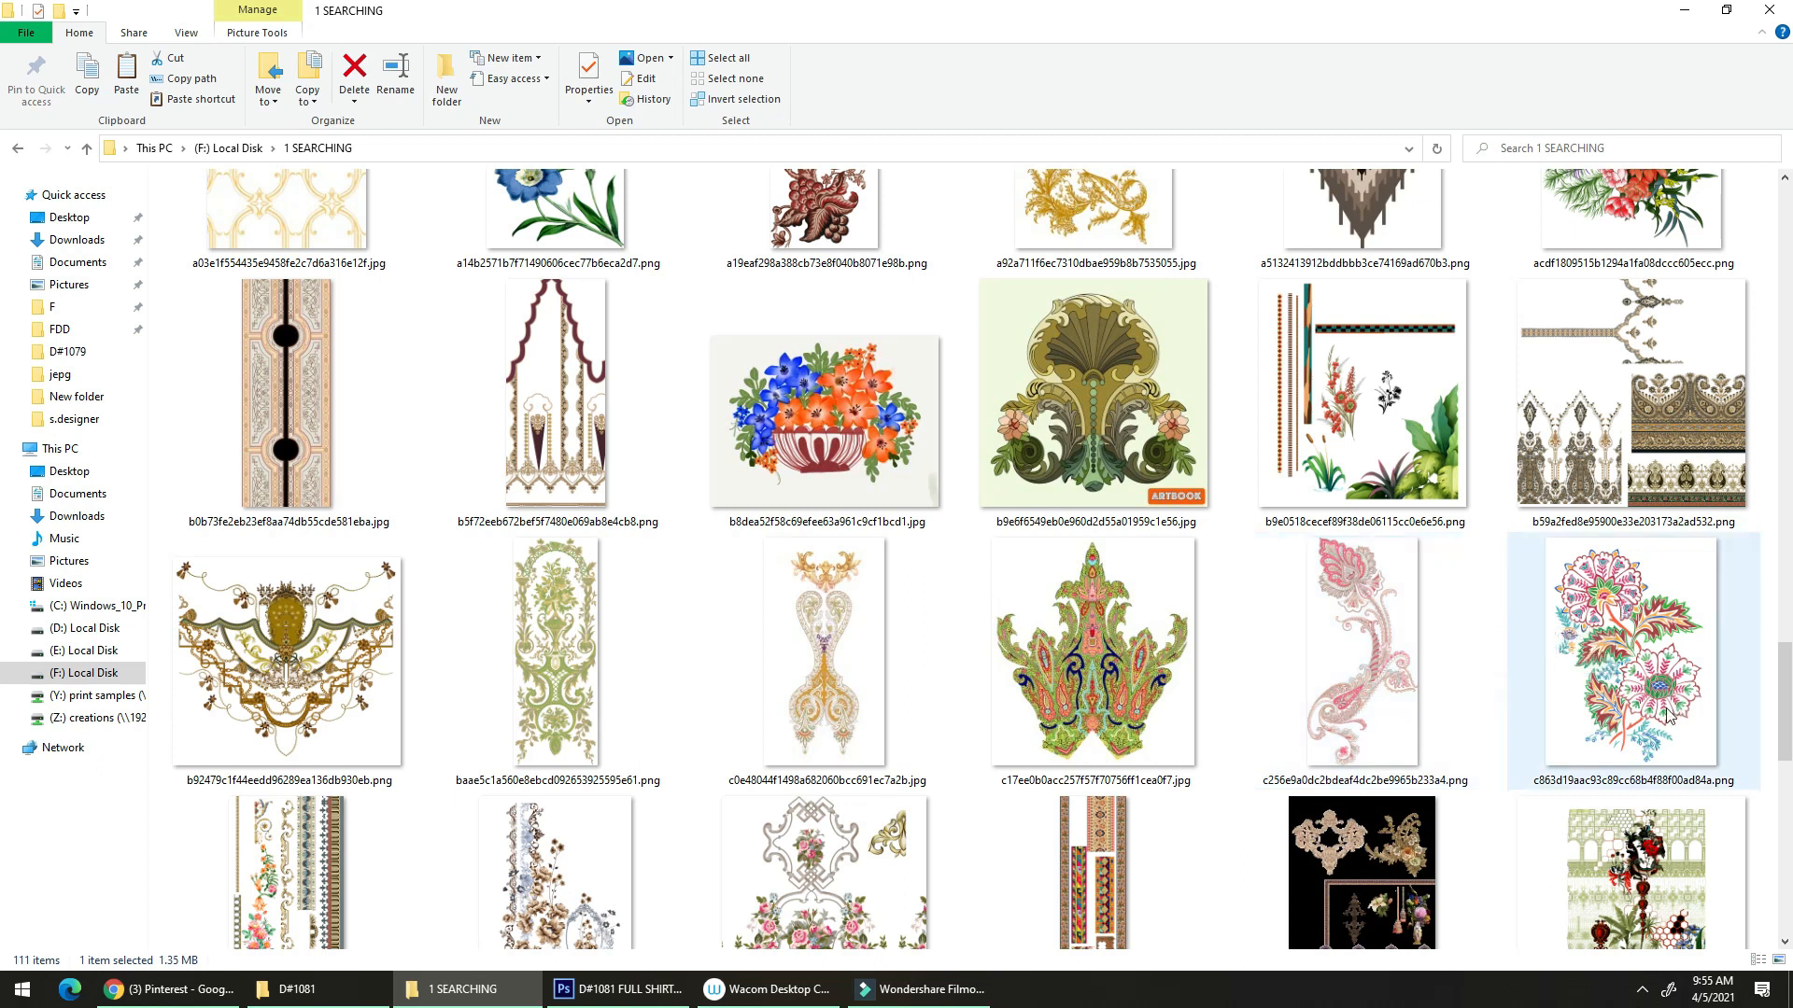
key(alt+Tab)
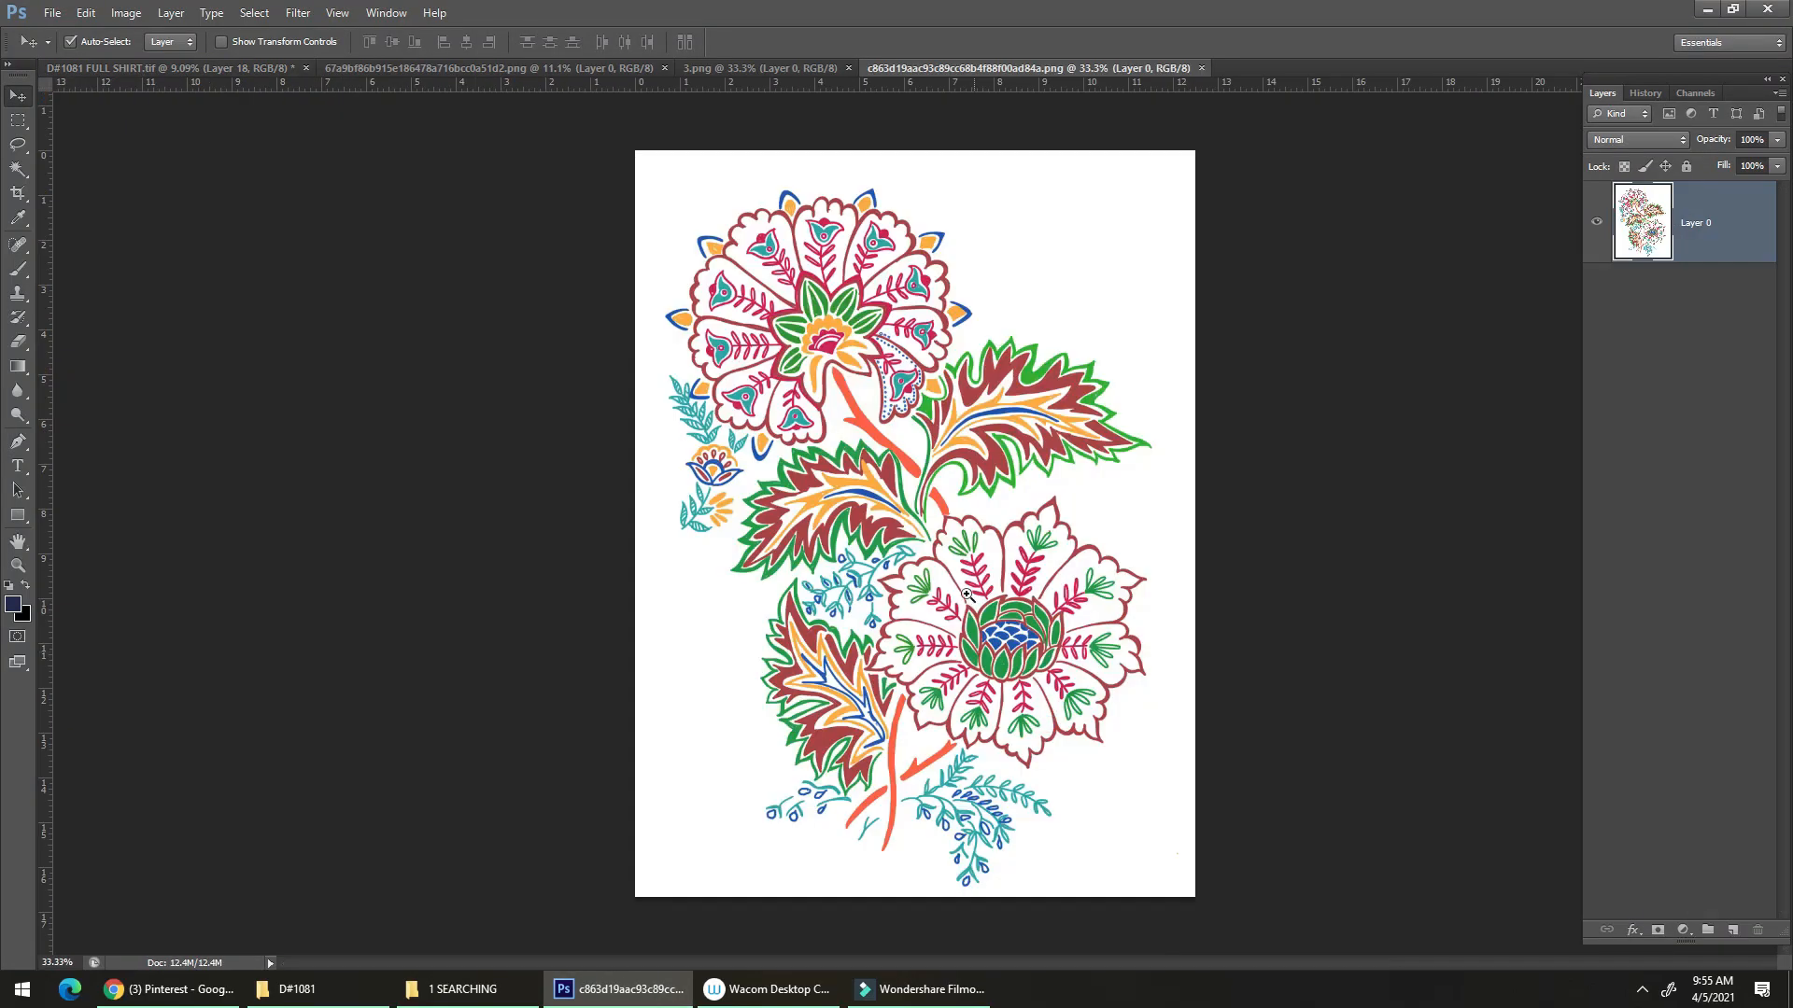
drag(964, 577, 938, 541)
drag(805, 372, 649, 499)
scroll(663, 493, down, 1)
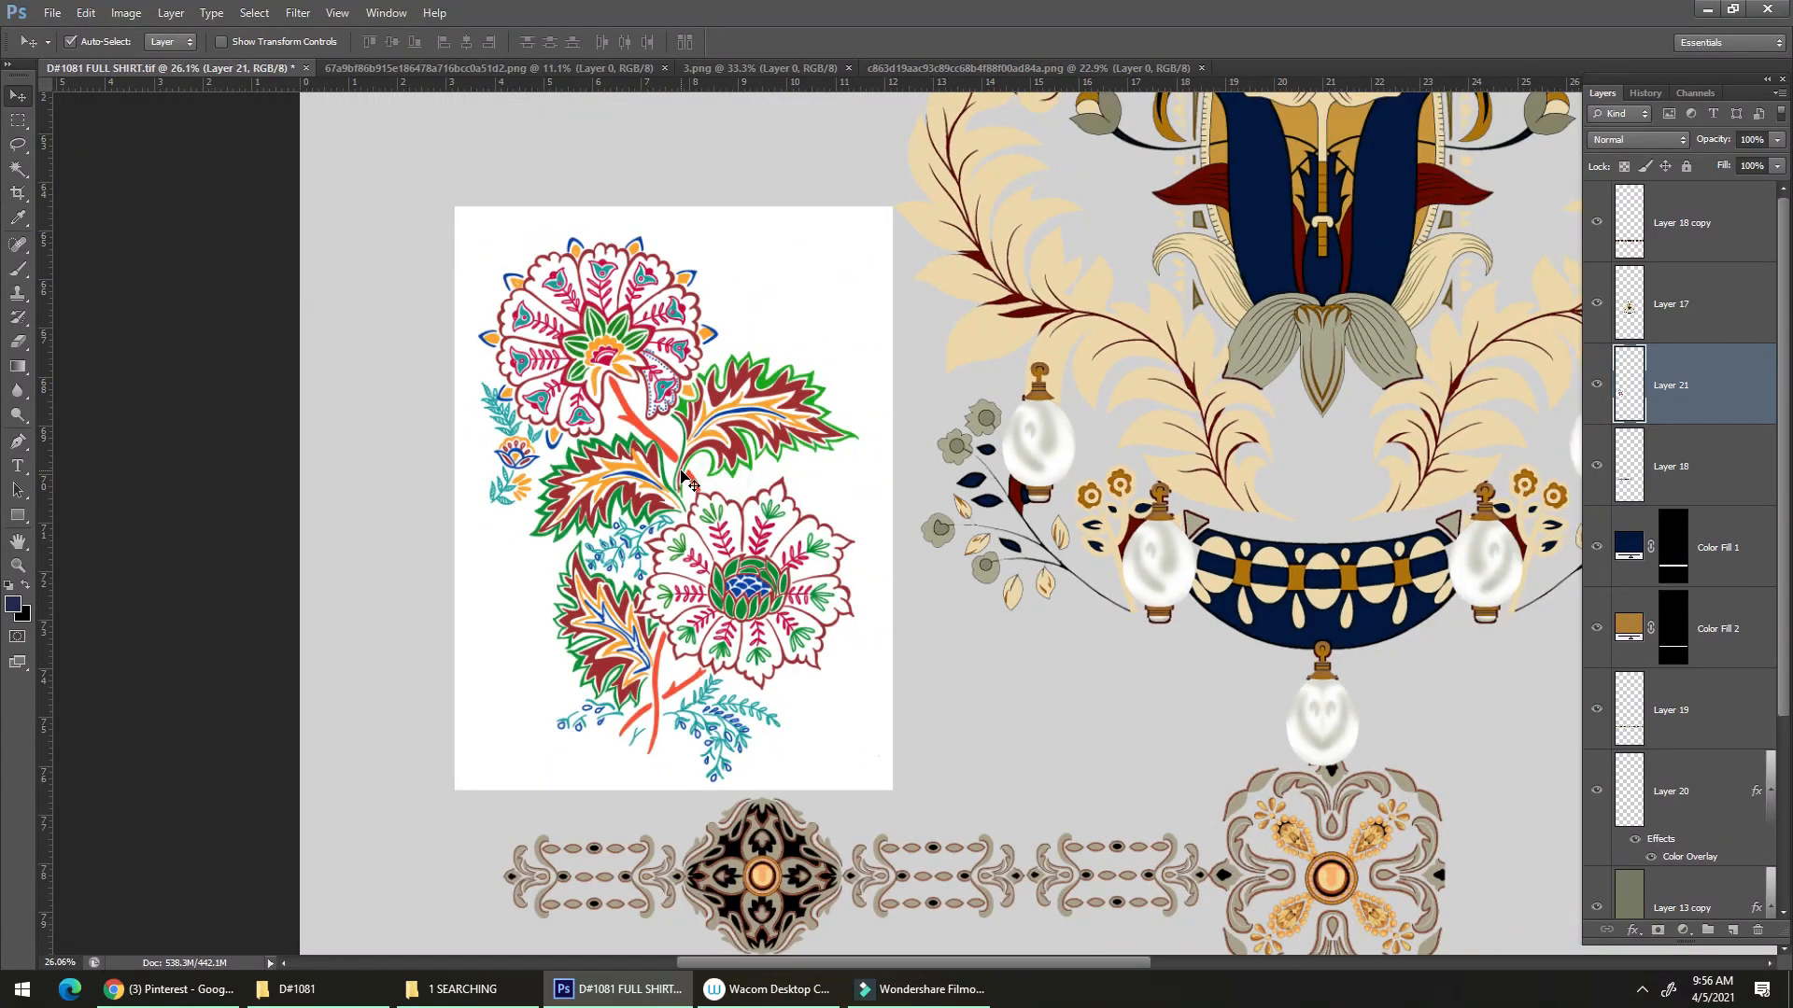
Delete the white background around the flower spray with the Magic Wand and place the spray beside the motif, above the ornament strip.
click(994, 372)
key(w)
click(813, 327)
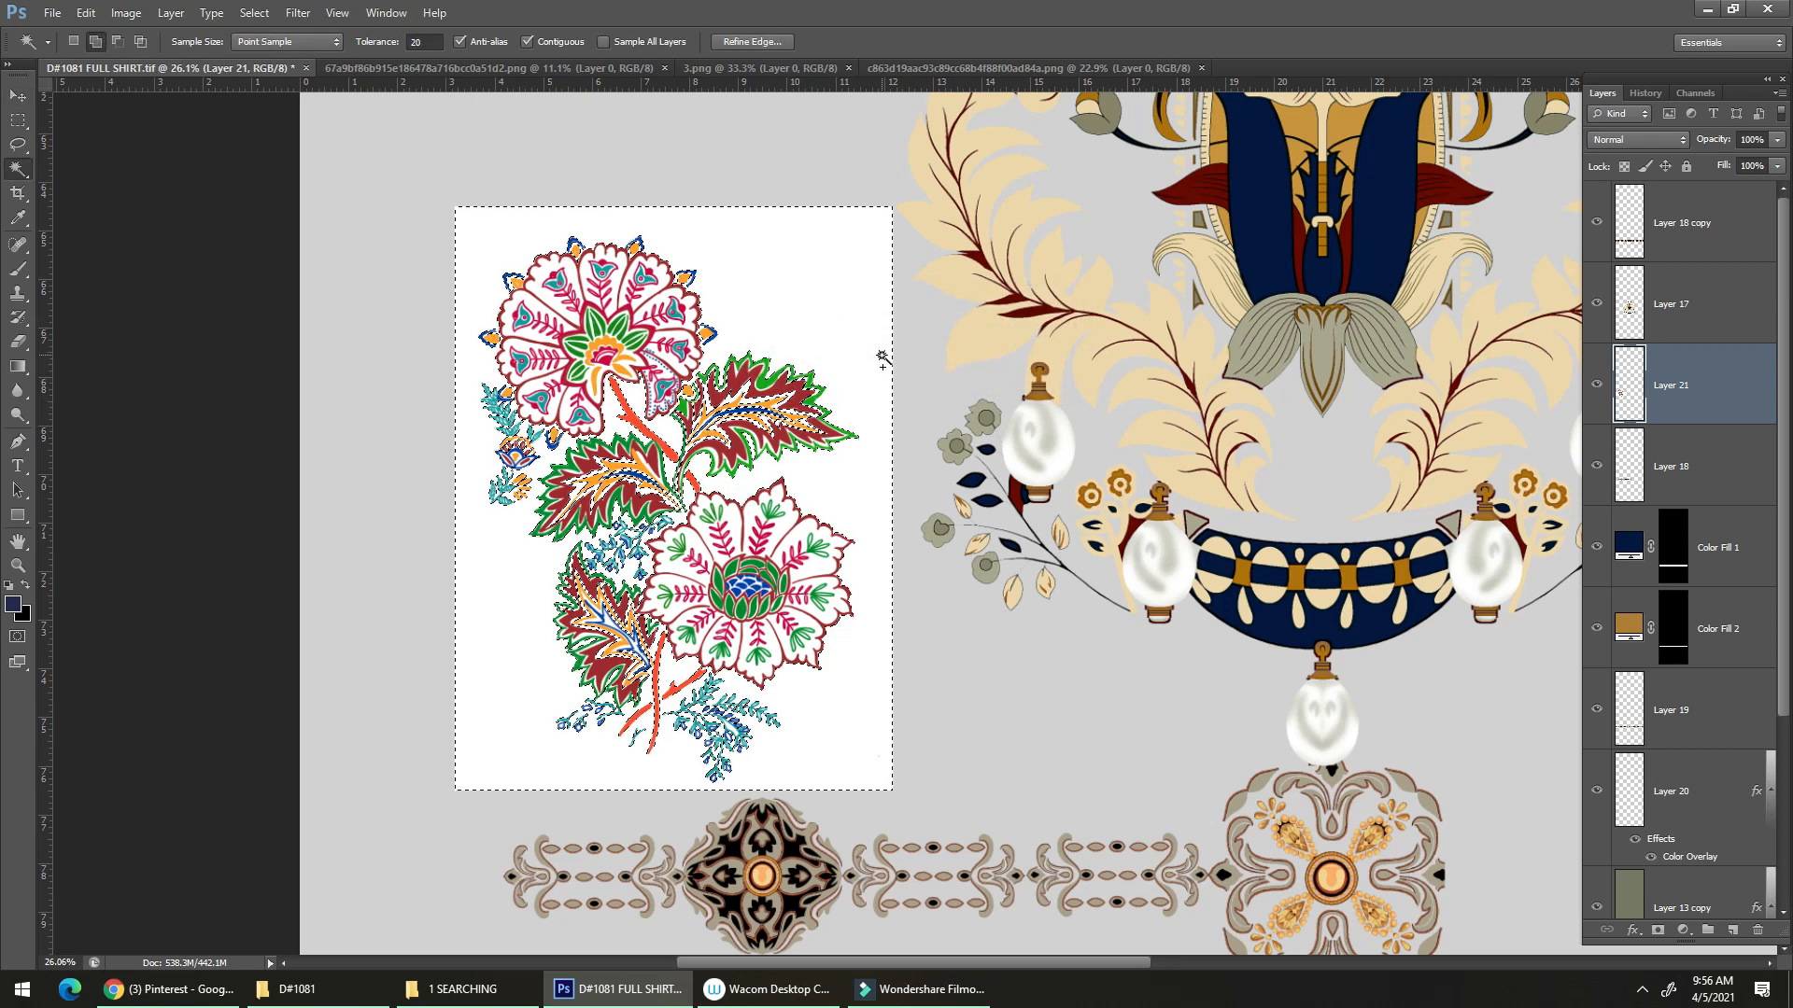
key(Delete)
key(ctrl+d)
scroll(733, 647, down, 6)
key(v)
drag(738, 647, 620, 443)
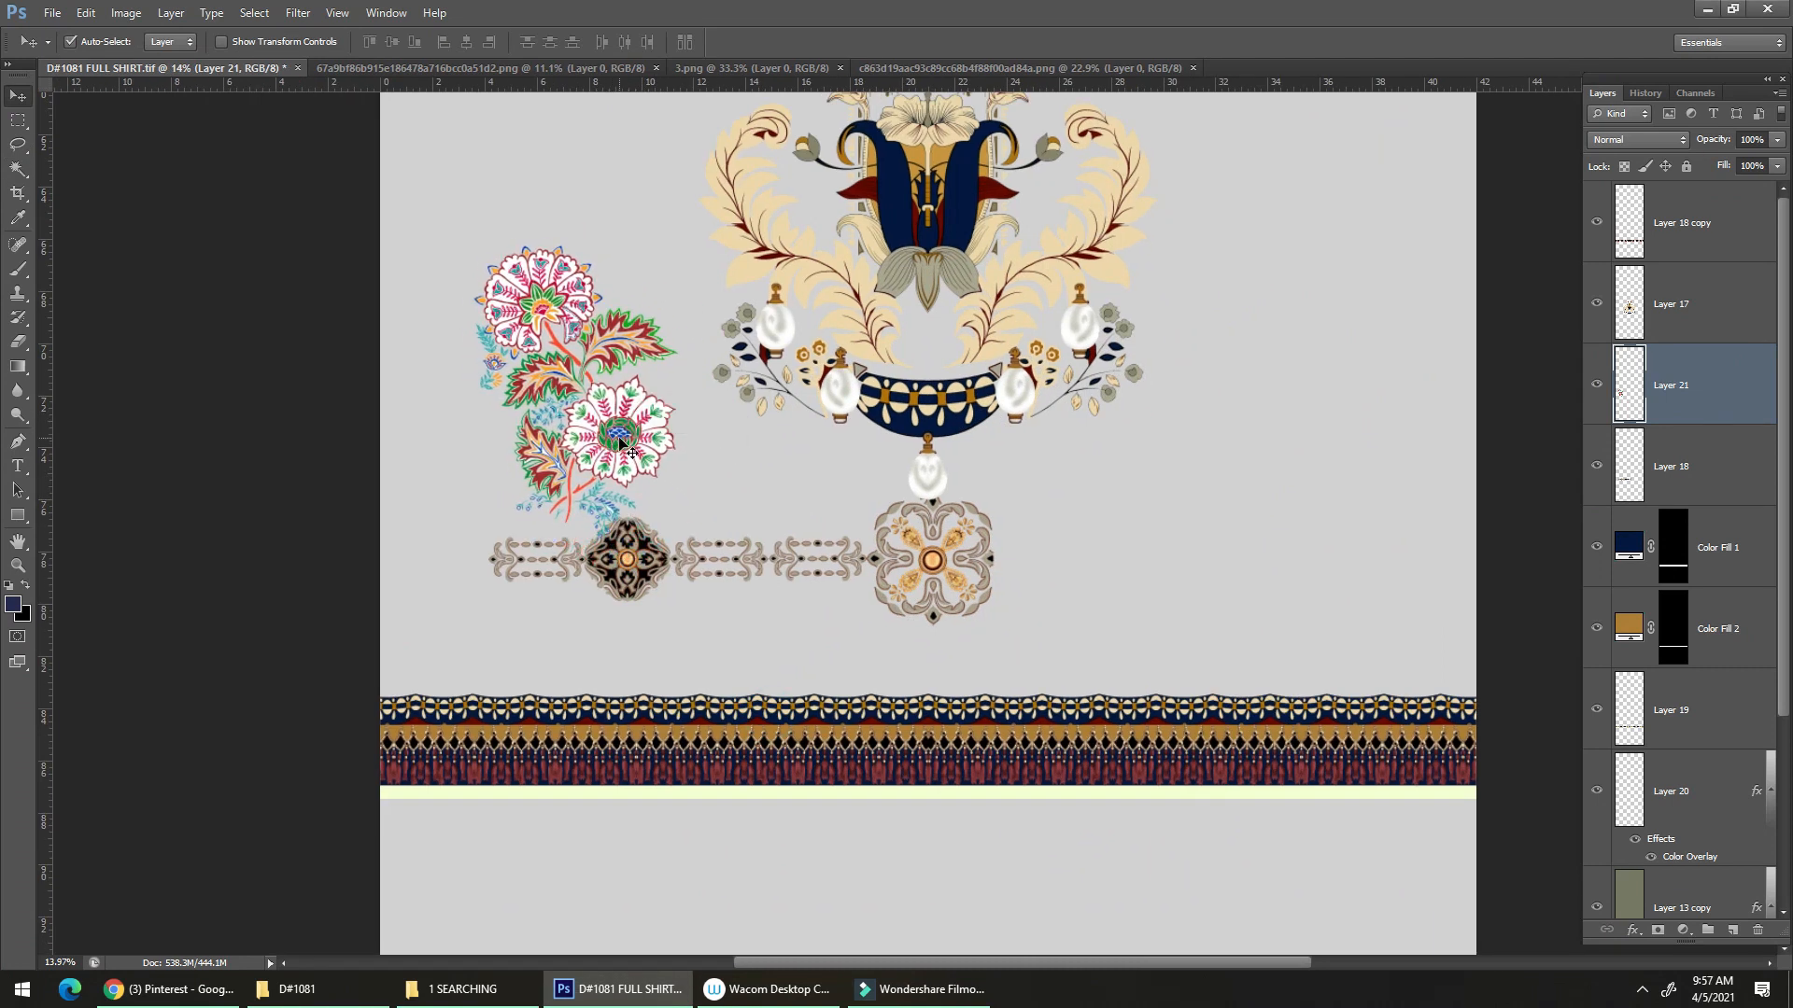
Duplicate the ornament strip, keeping one near the top of the canvas and the copy just above the scalloped hem.
scroll(927, 570, down, 3)
drag(927, 570, 947, 793)
scroll(947, 794, up, 1)
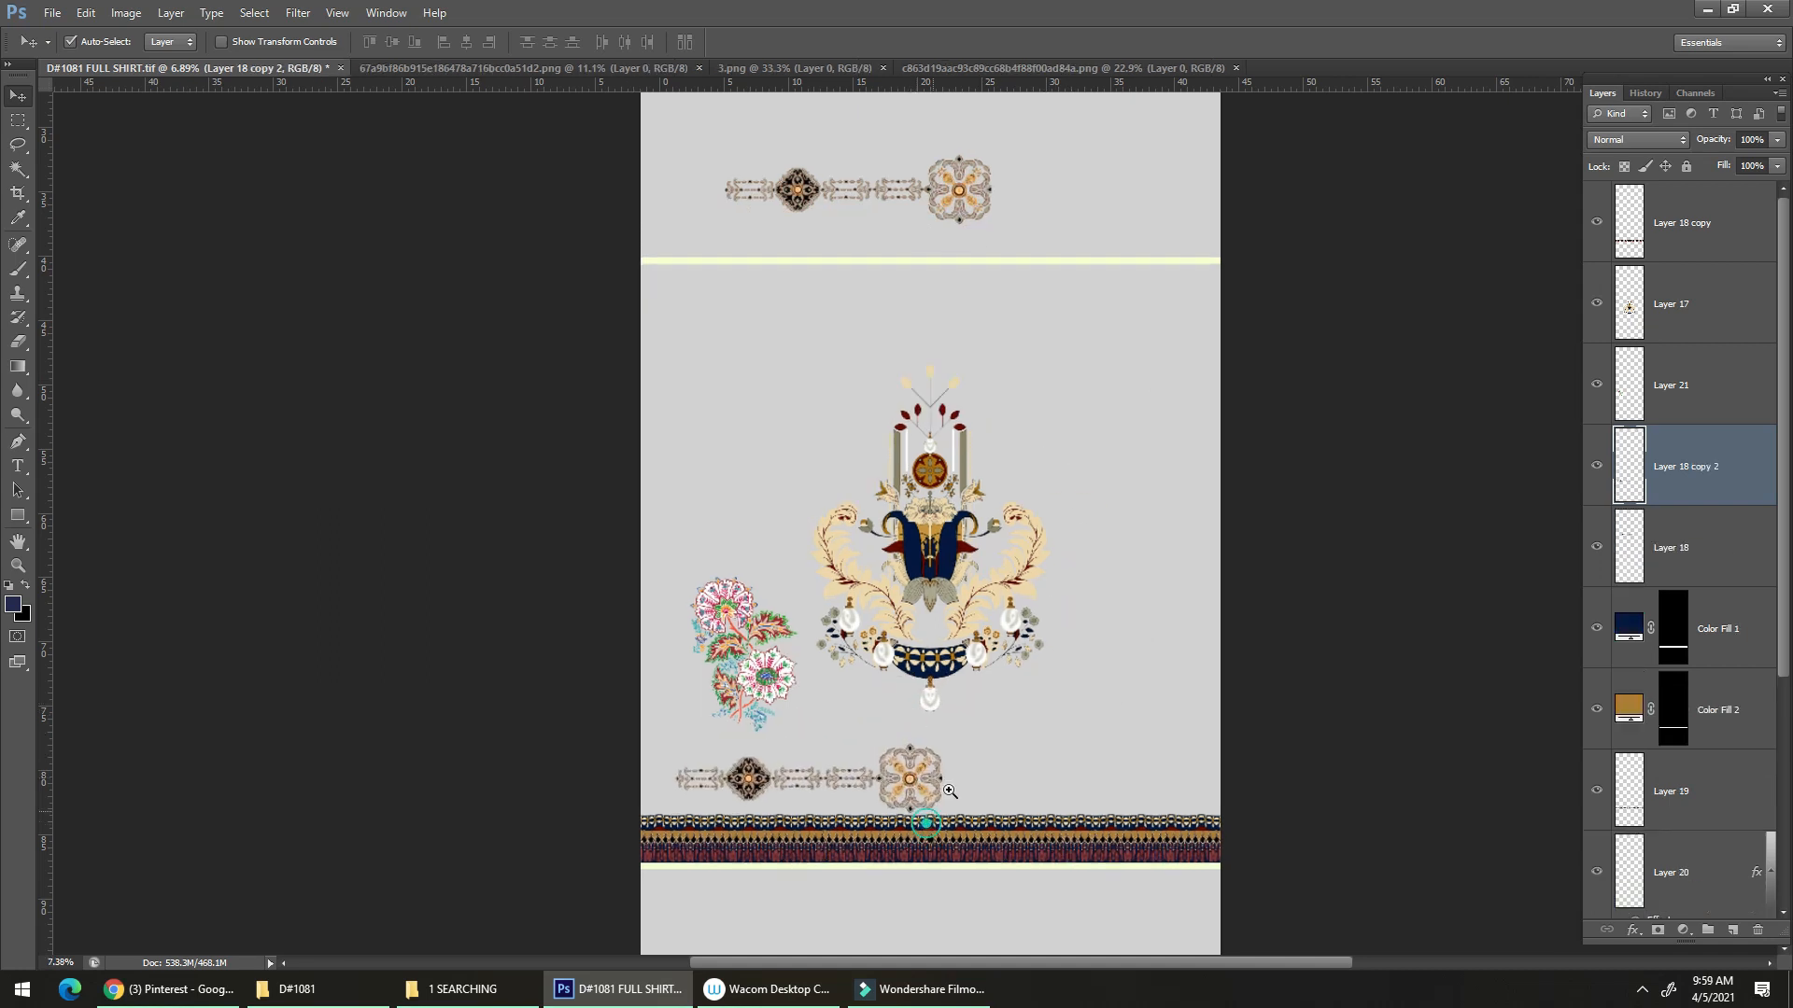
scroll(949, 792, up, 5)
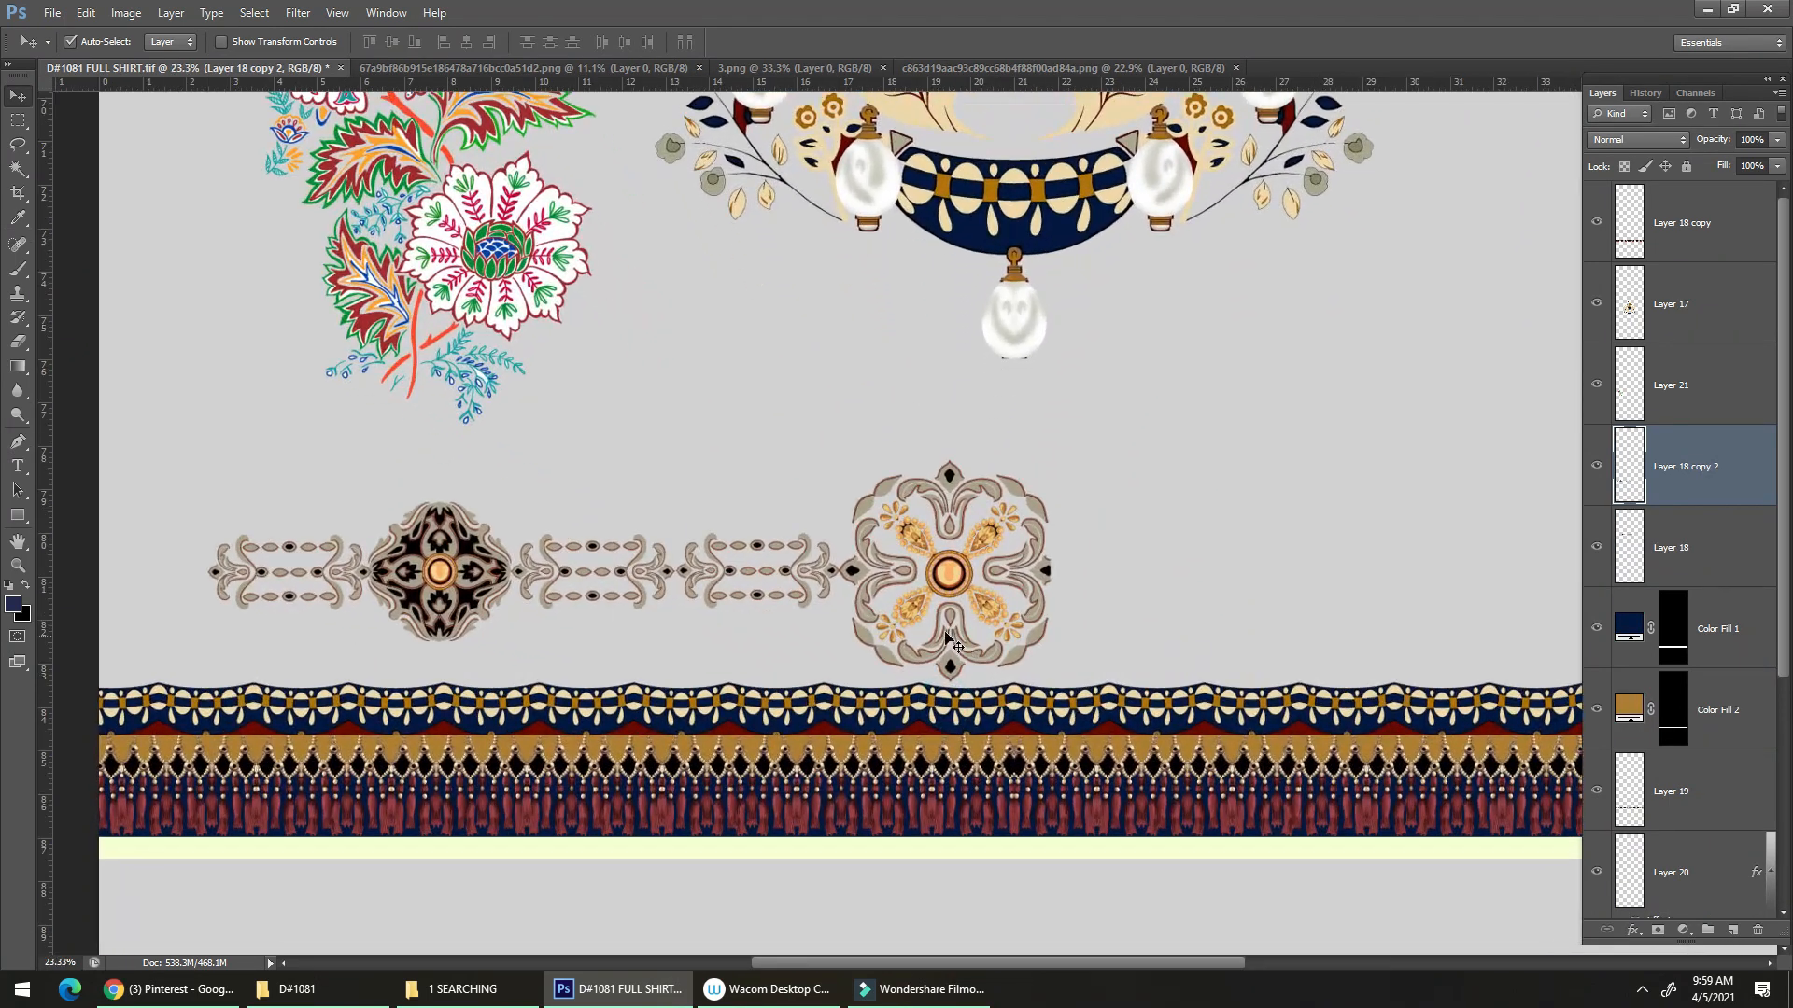
Snap the lower strip's medallion end to the centre guide and scale the strip to 10.5 in wide, resting on the scalloped row.
key(ctrl+t)
drag(943, 611, 911, 565)
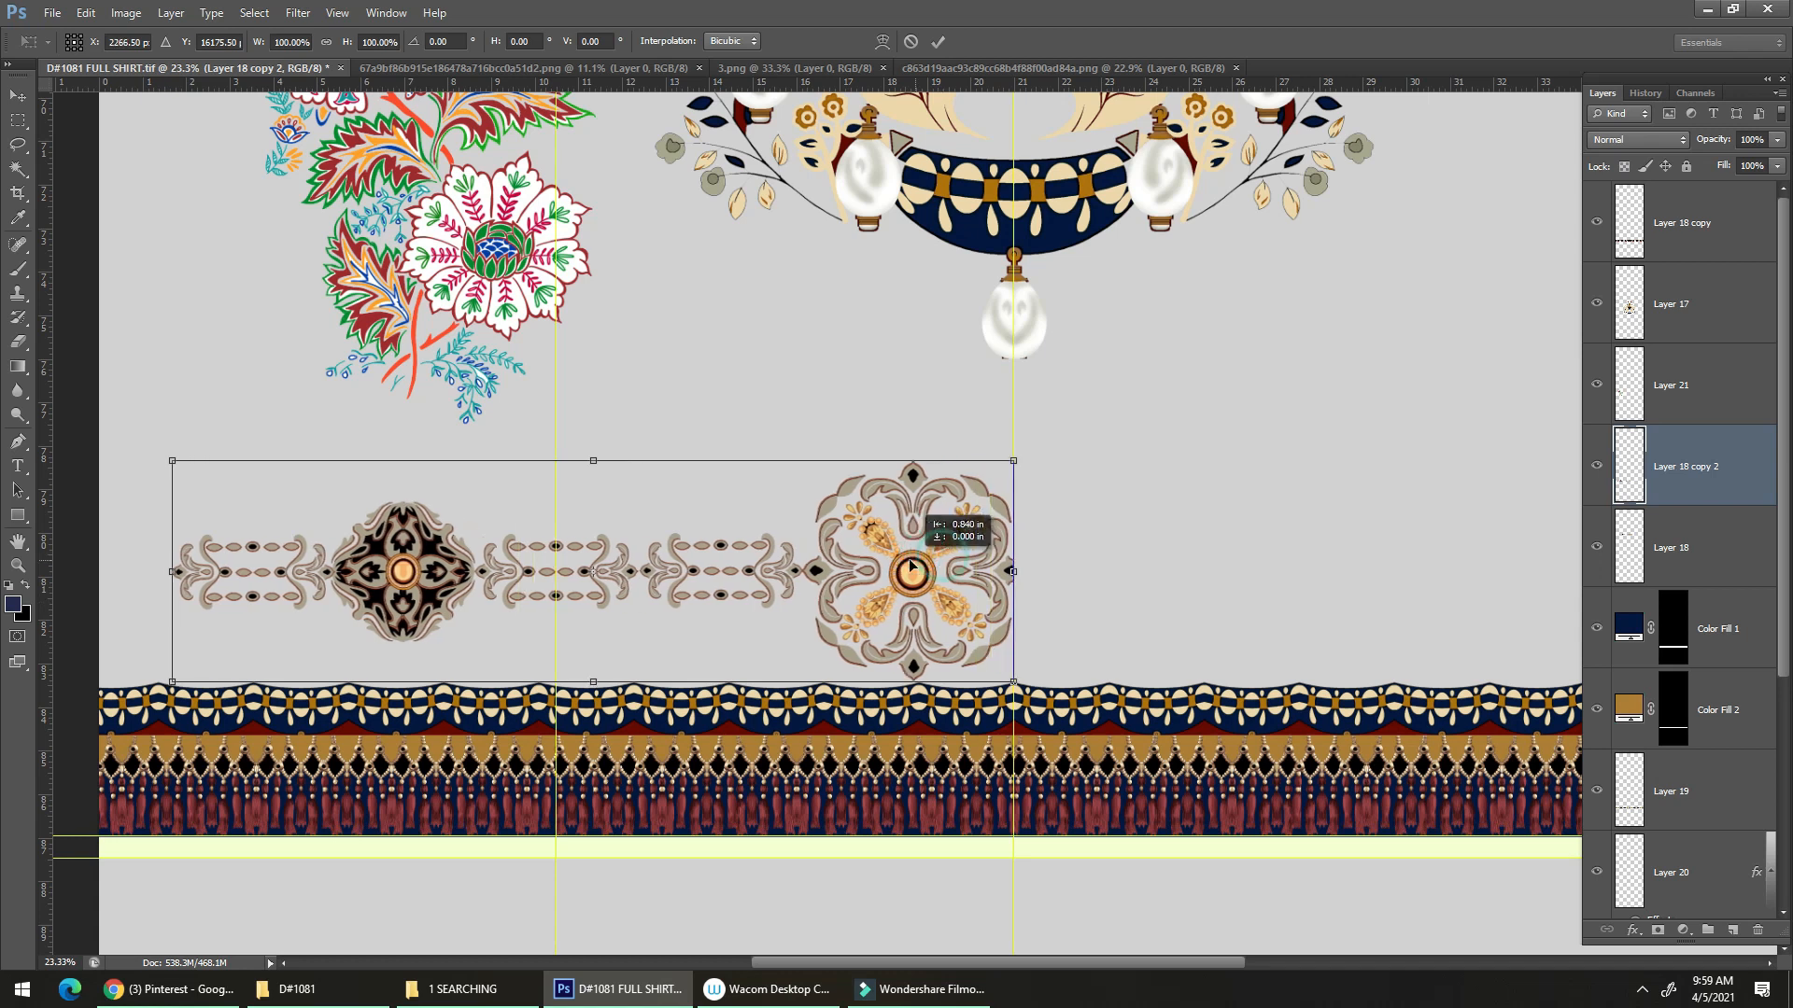
drag(168, 458, 569, 495)
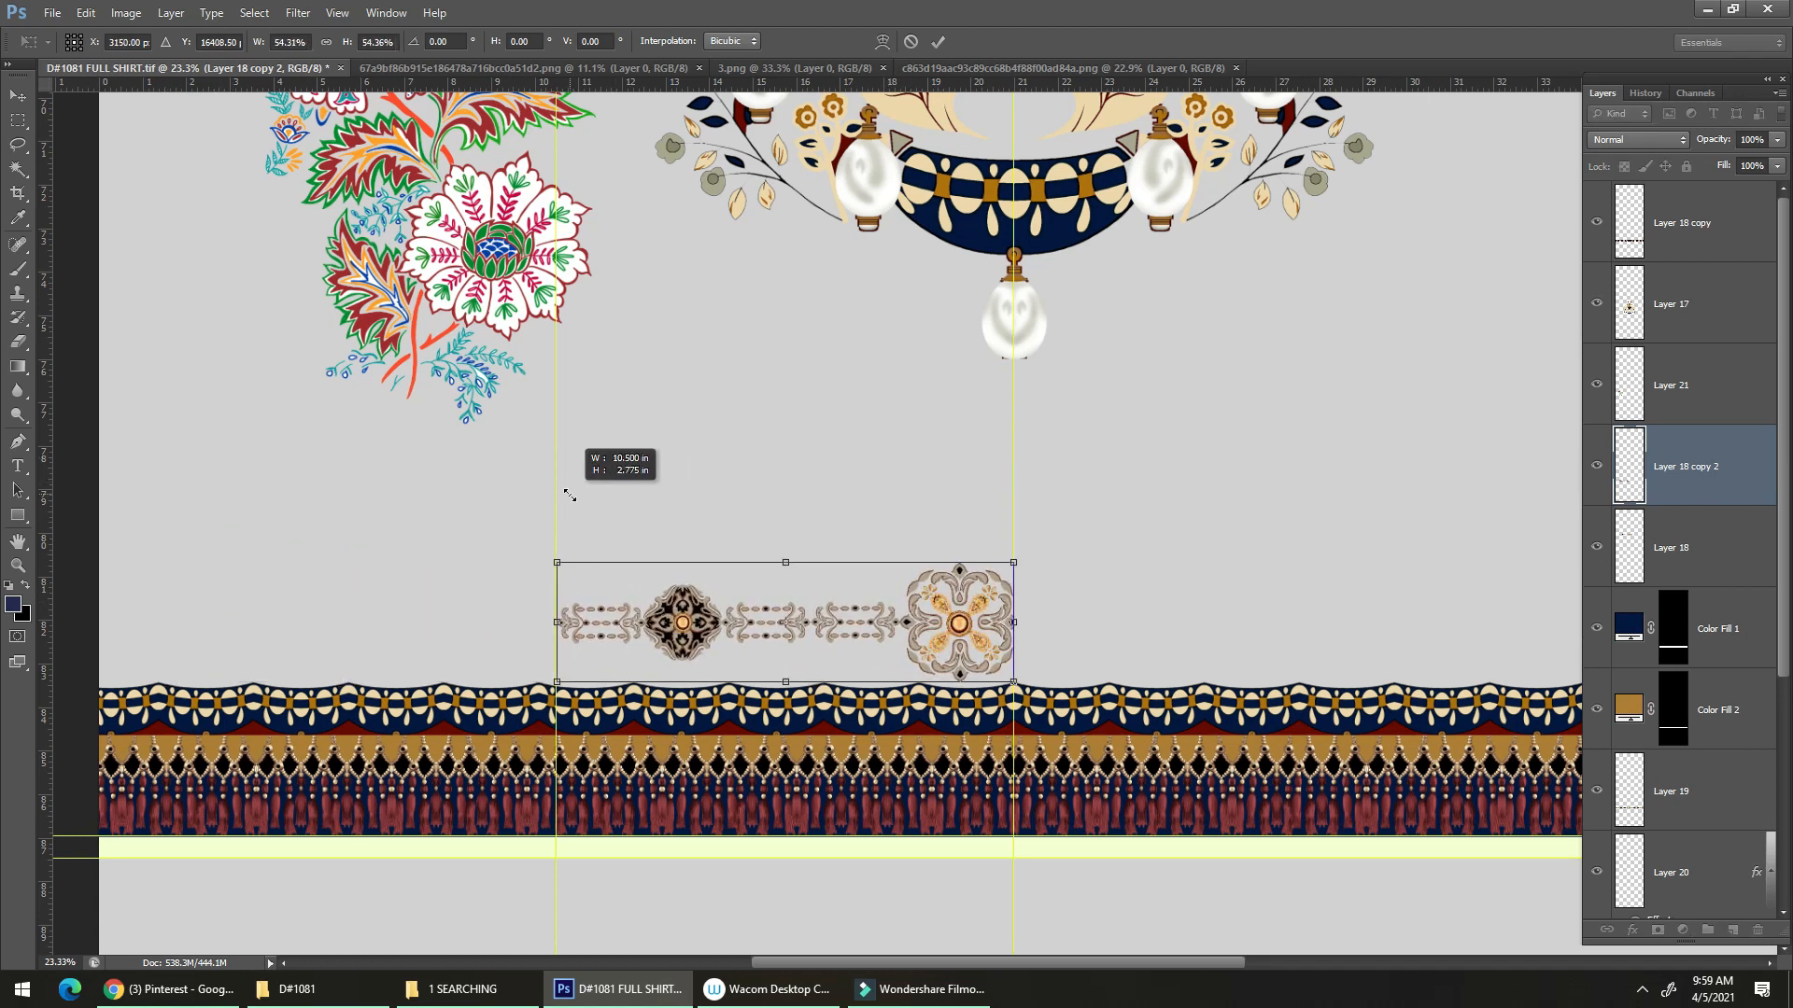
key(Return)
click(602, 585)
key(alt+e)
key(a)
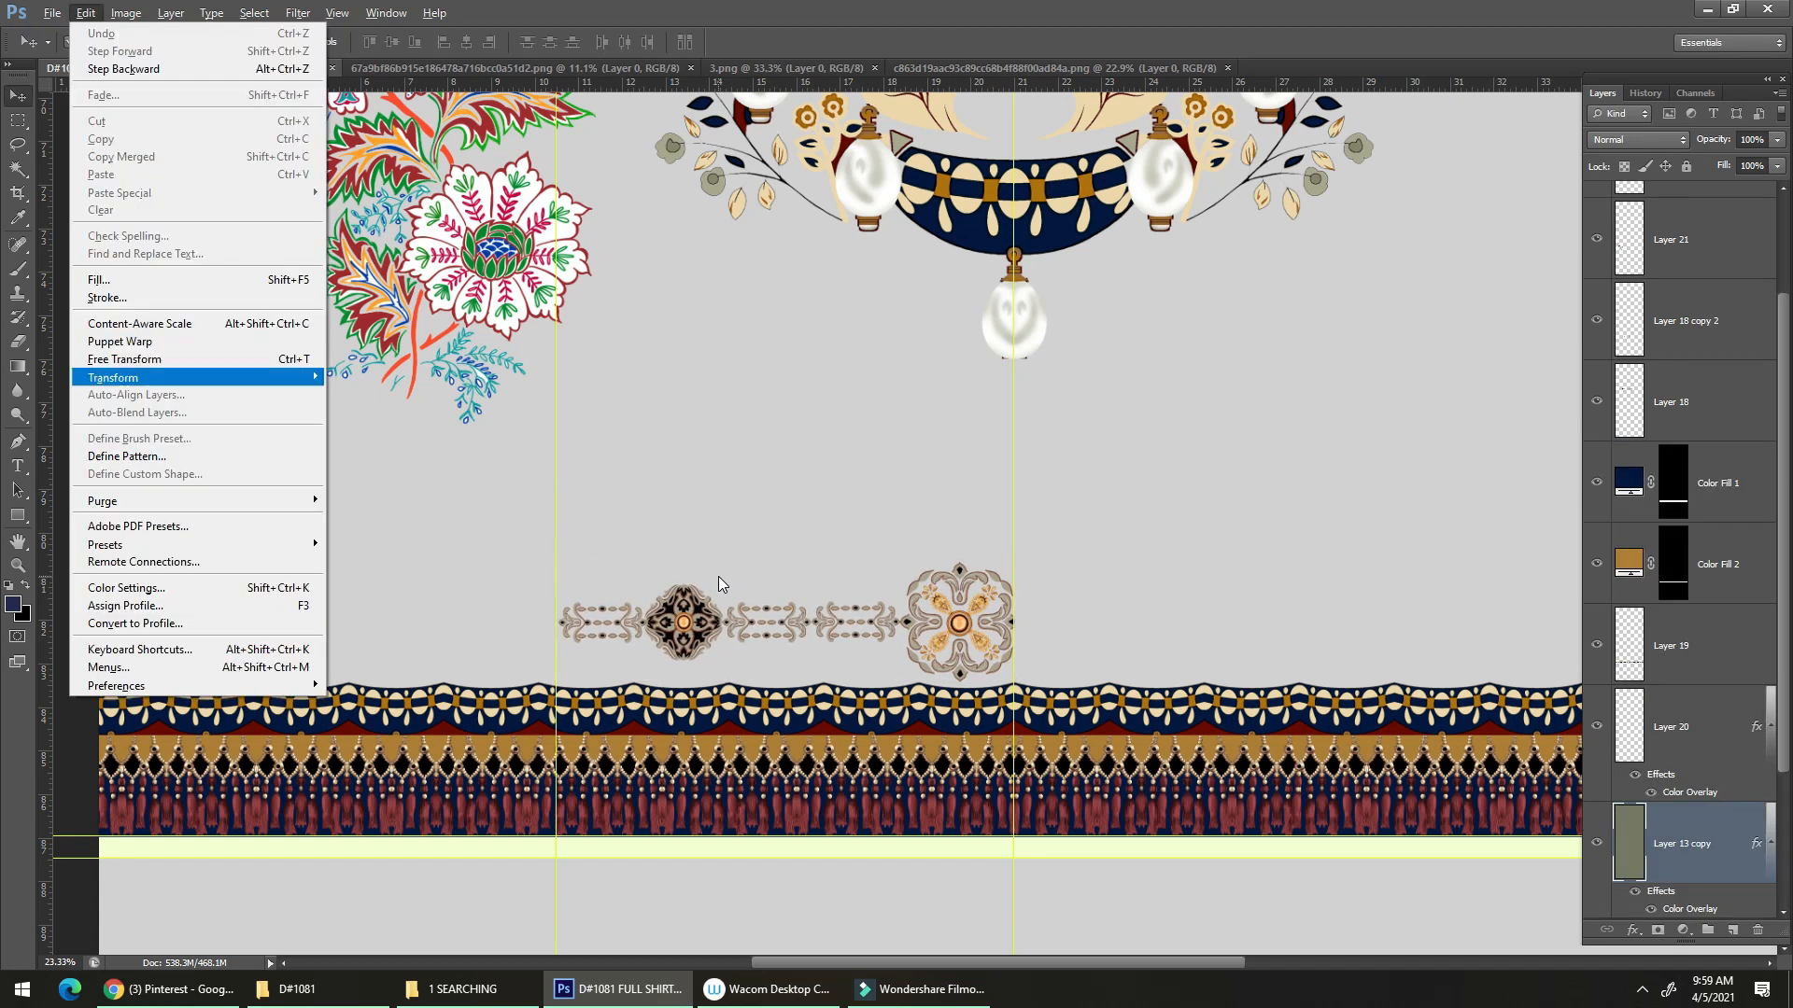
key(Escape)
key(Escape)
Duplicate the scaled strip outward, overlap its medallion with the first strip's end, erase the surplus tip at the joint and merge both strips.
drag(965, 629, 722, 493)
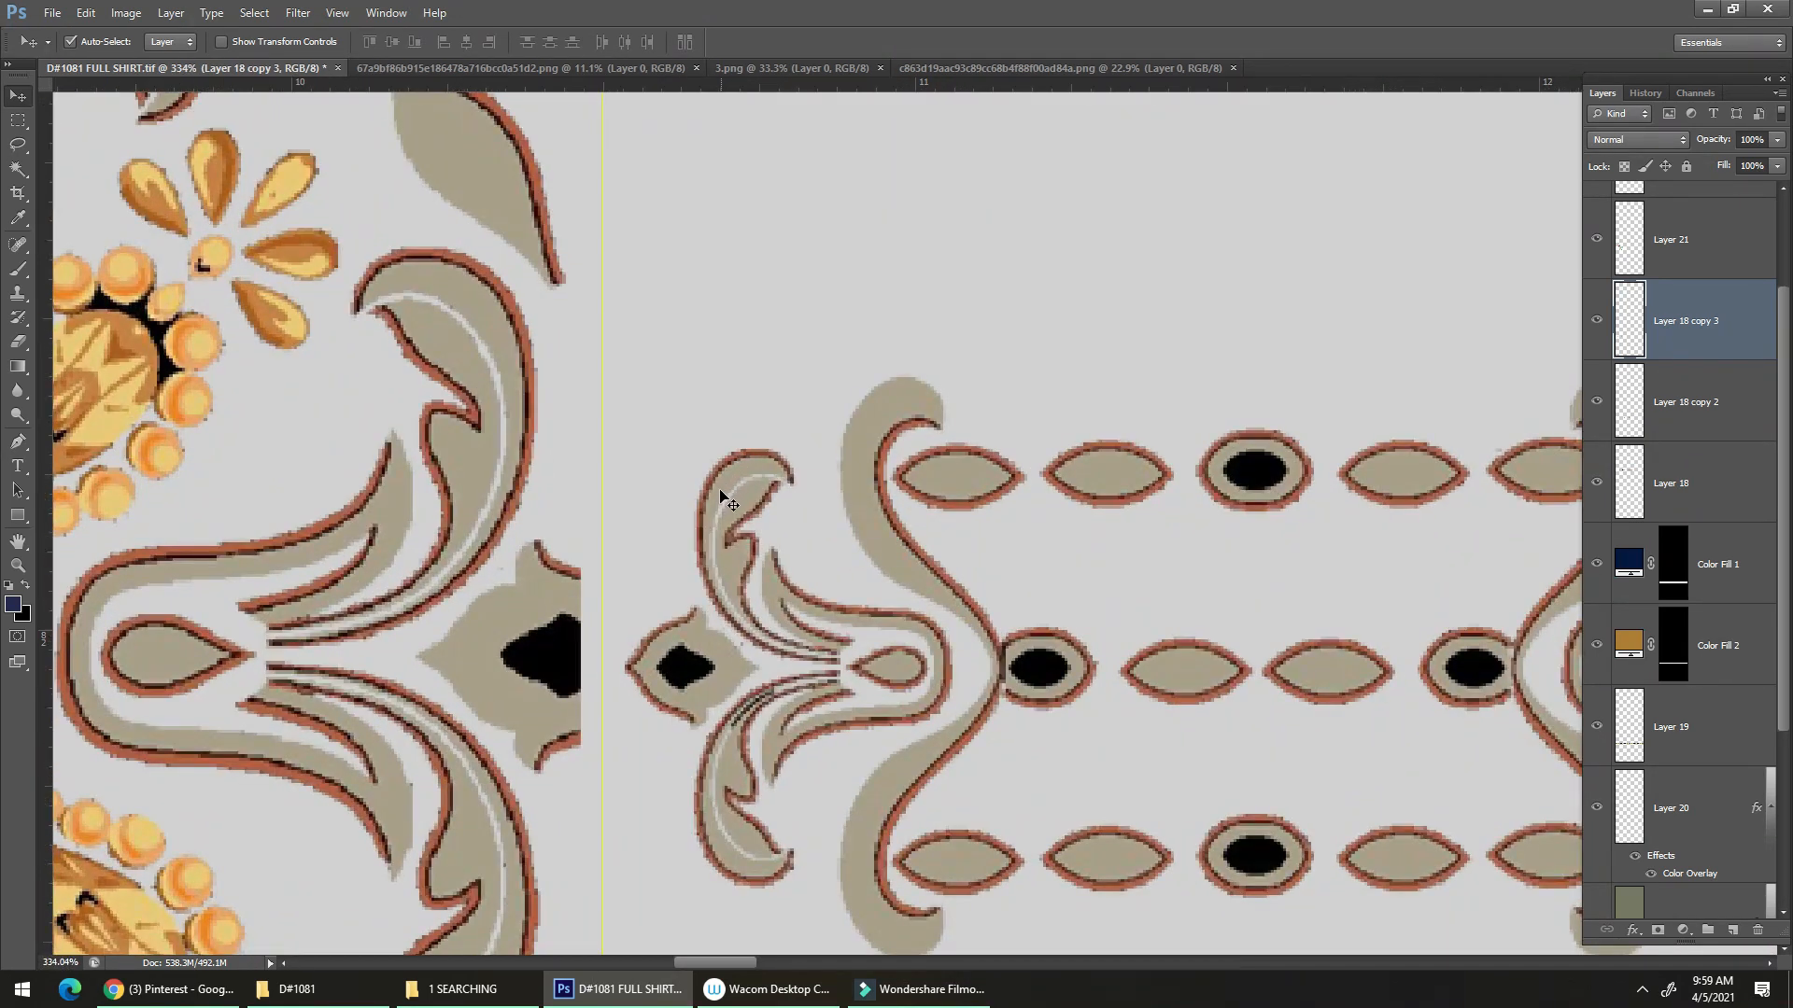
drag(551, 630, 736, 630)
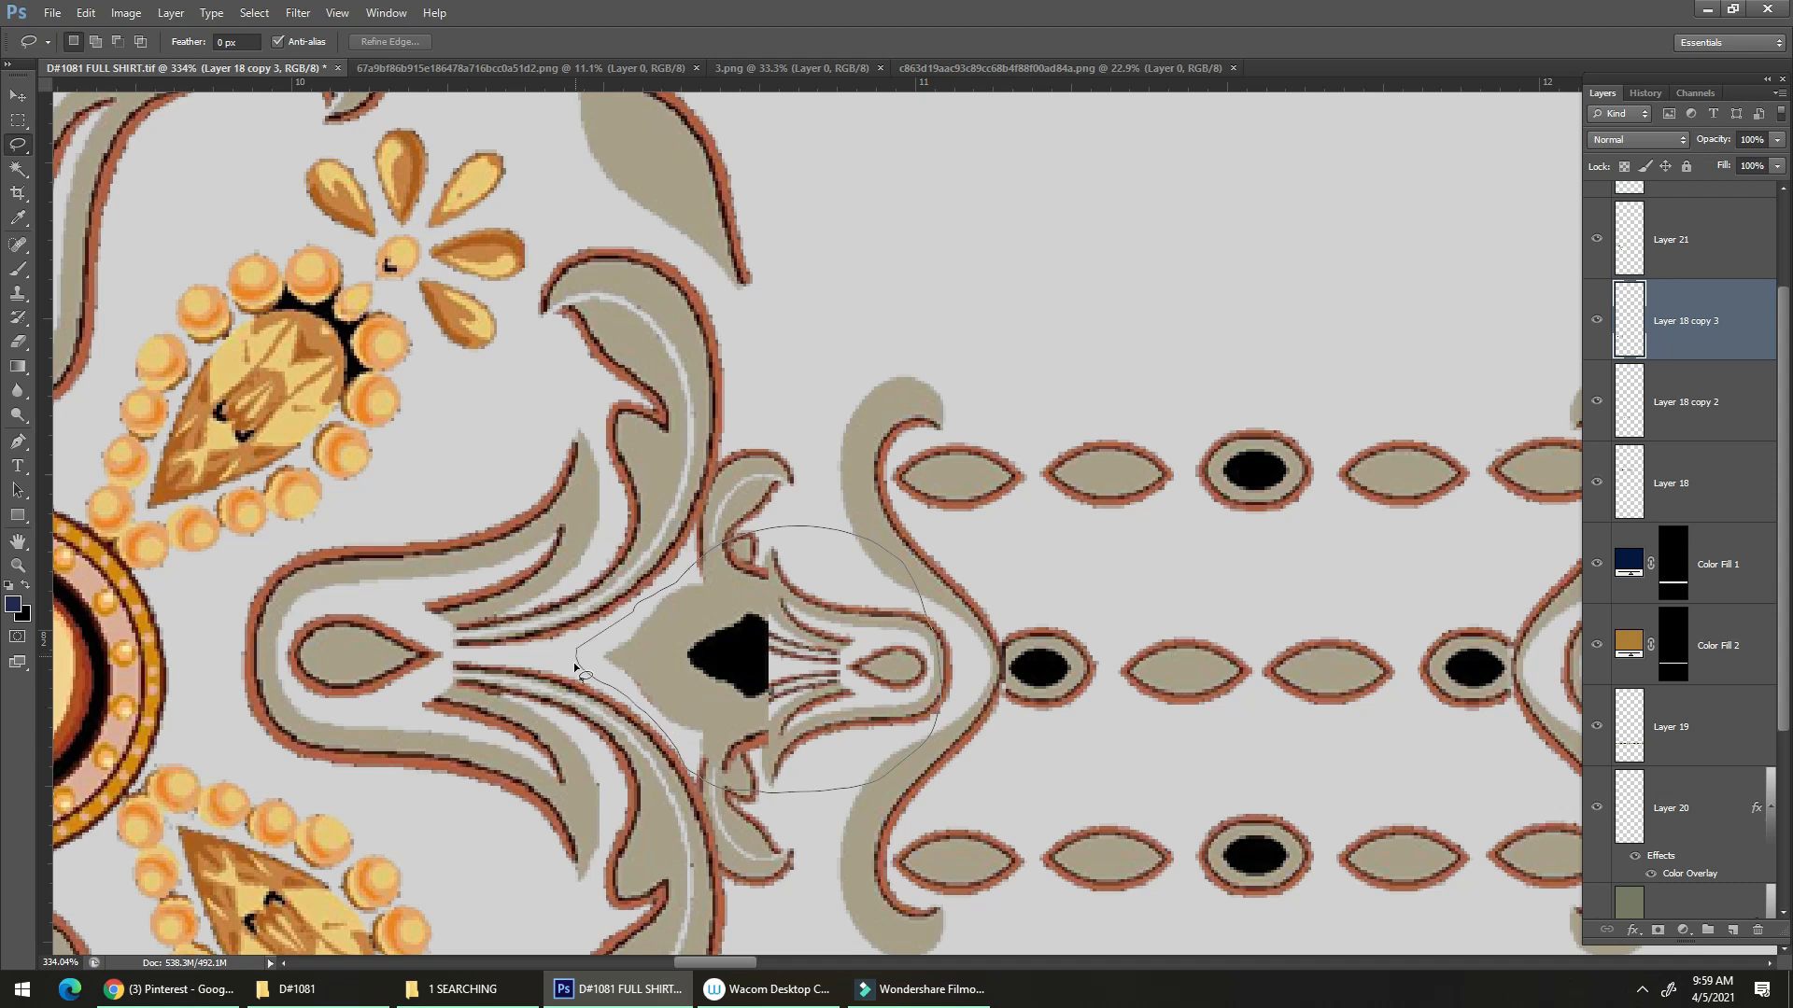
key(Delete)
drag(826, 667, 678, 755)
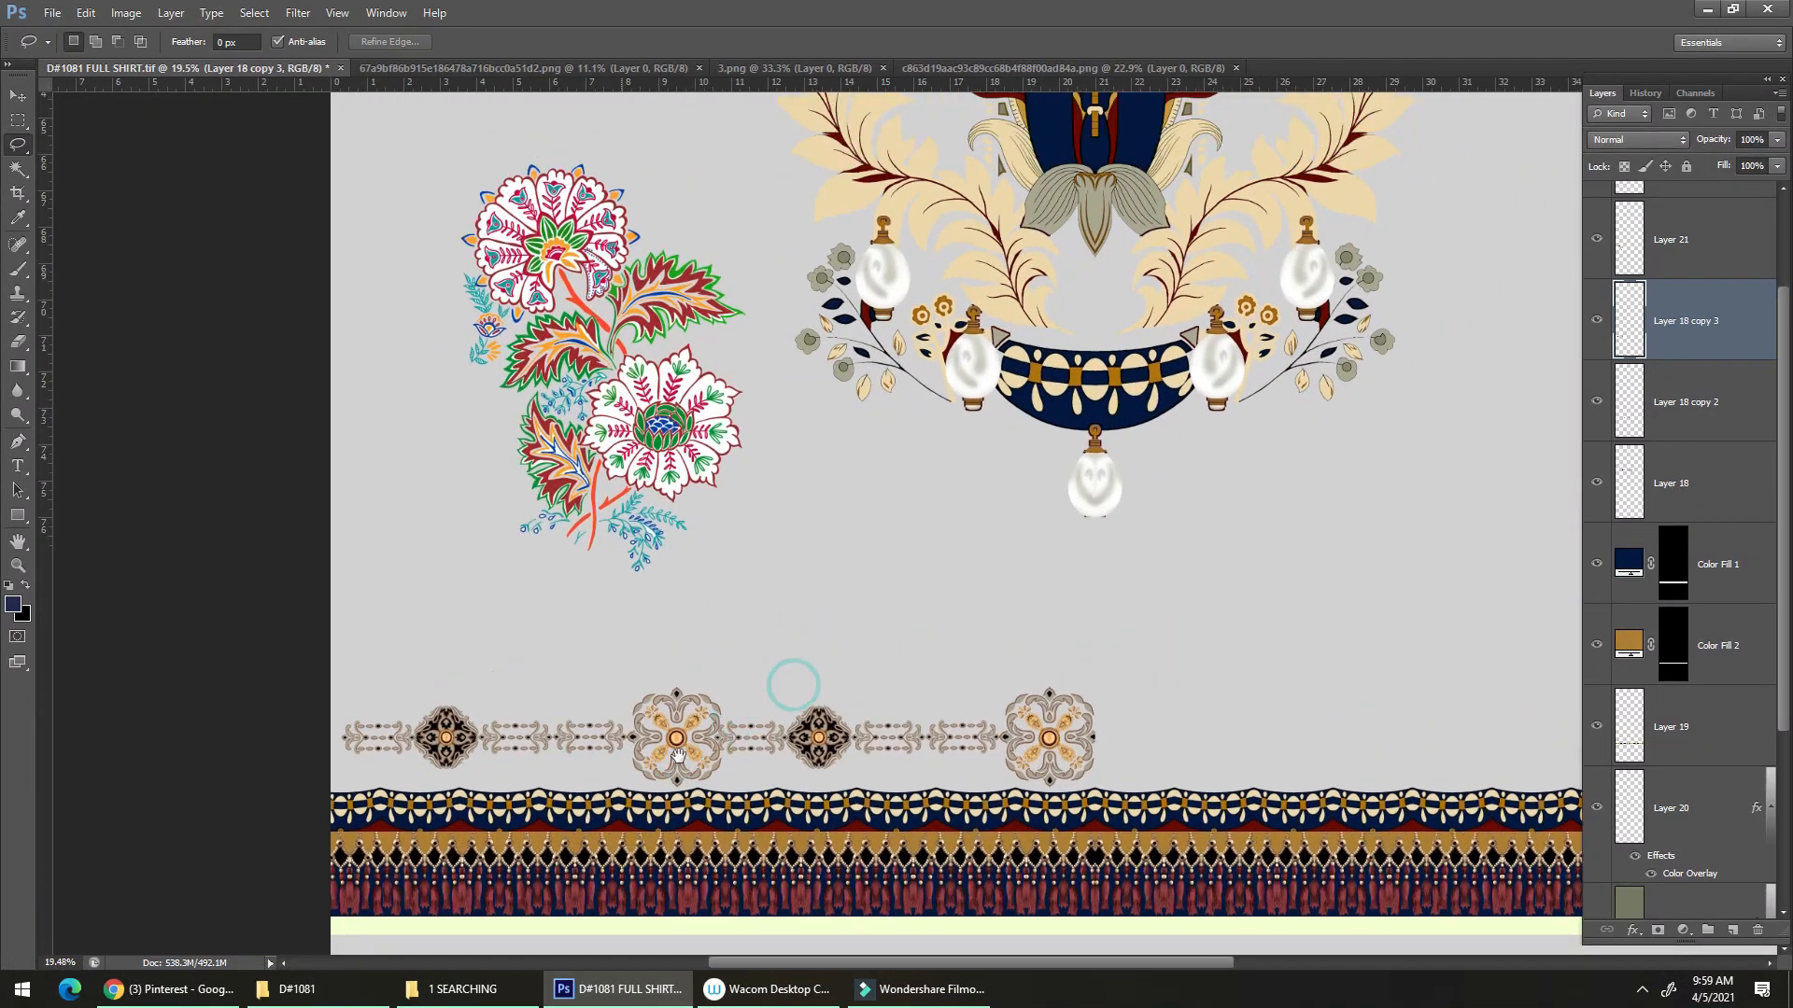
scroll(737, 733, up, 2)
key(ctrl+e)
Scale the merged ornament strip to 21 in wide so it spans from the canvas's left edge to the centre line.
key(ctrl+t)
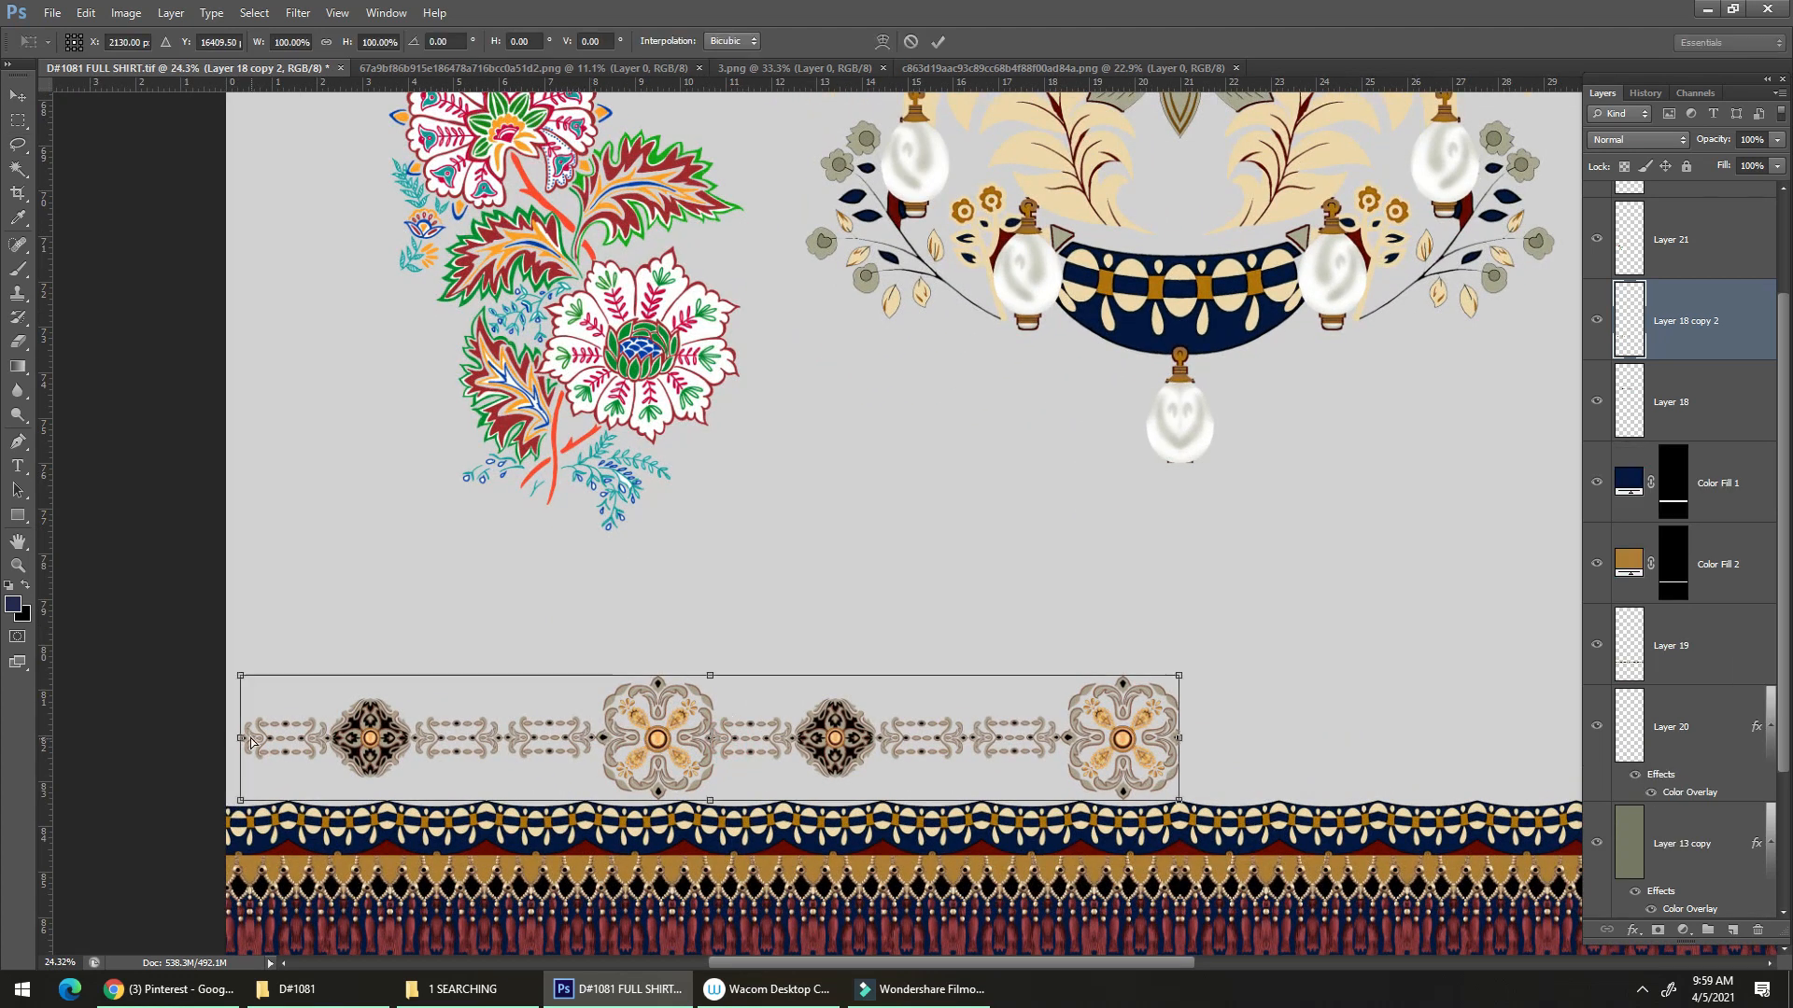
drag(183, 673, 320, 545)
drag(481, 692, 406, 675)
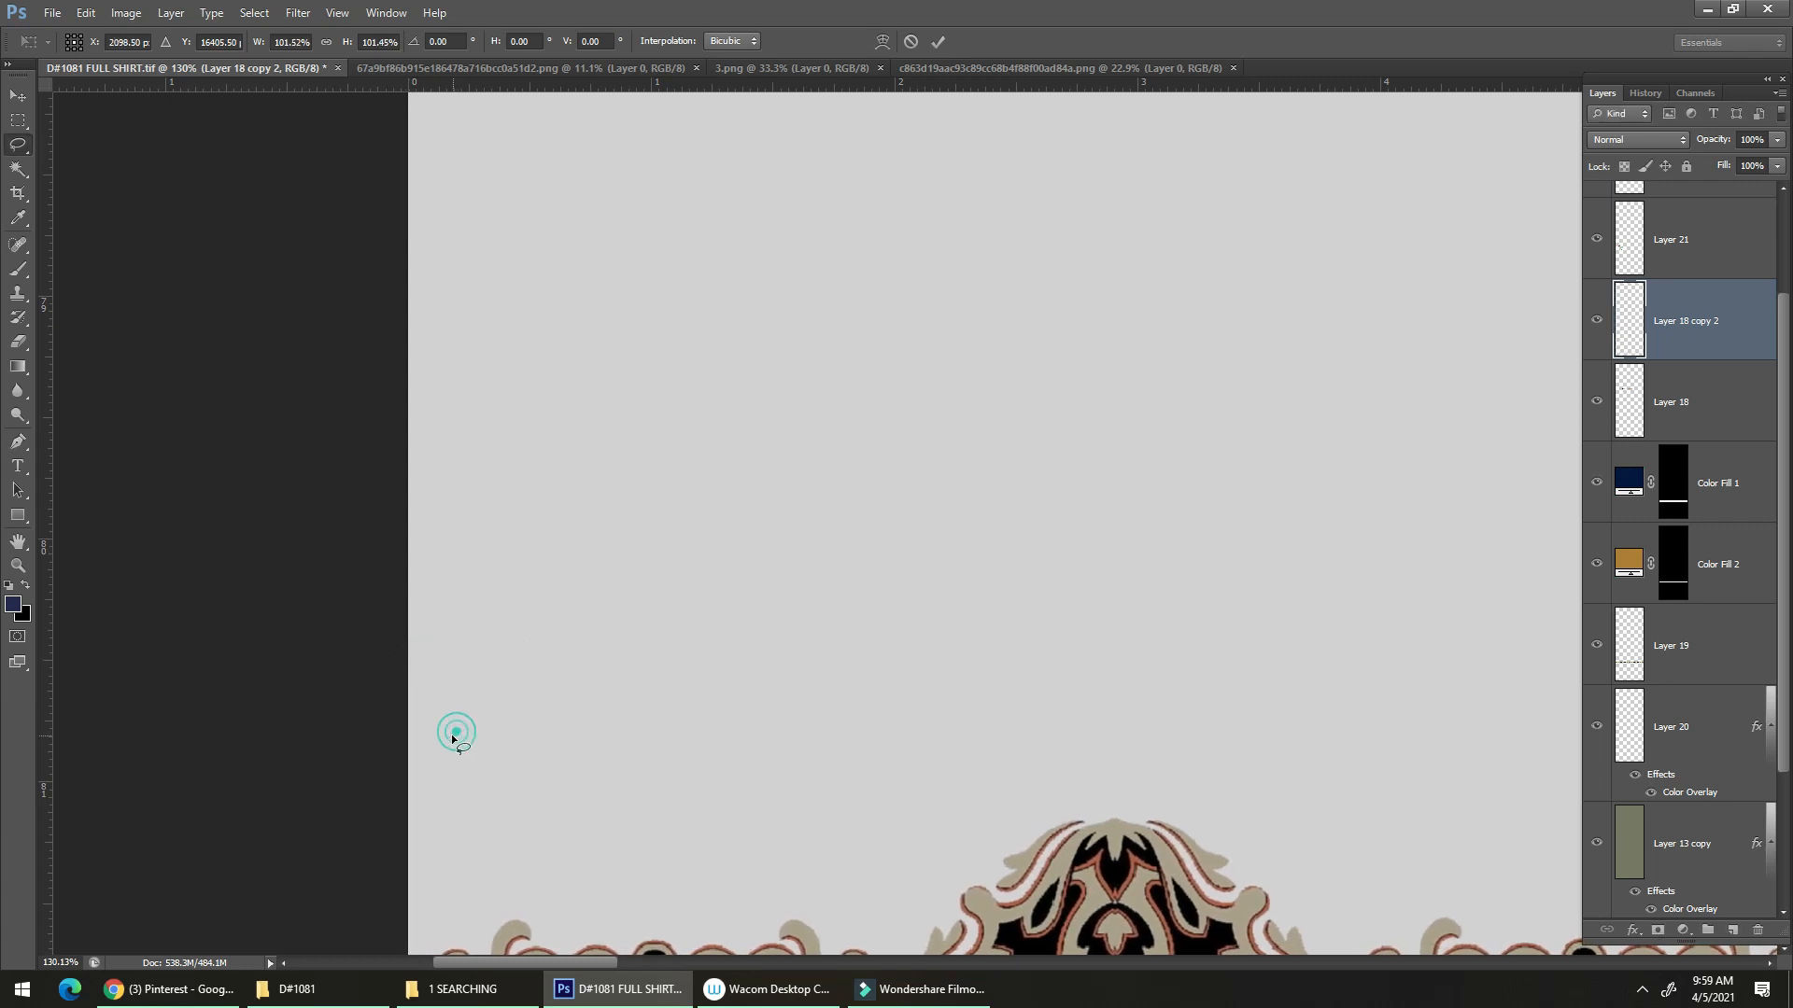
drag(474, 739, 411, 794)
drag(436, 792, 280, 660)
click(344, 737)
drag(286, 744, 487, 508)
key(ctrl+t)
drag(284, 710, 293, 709)
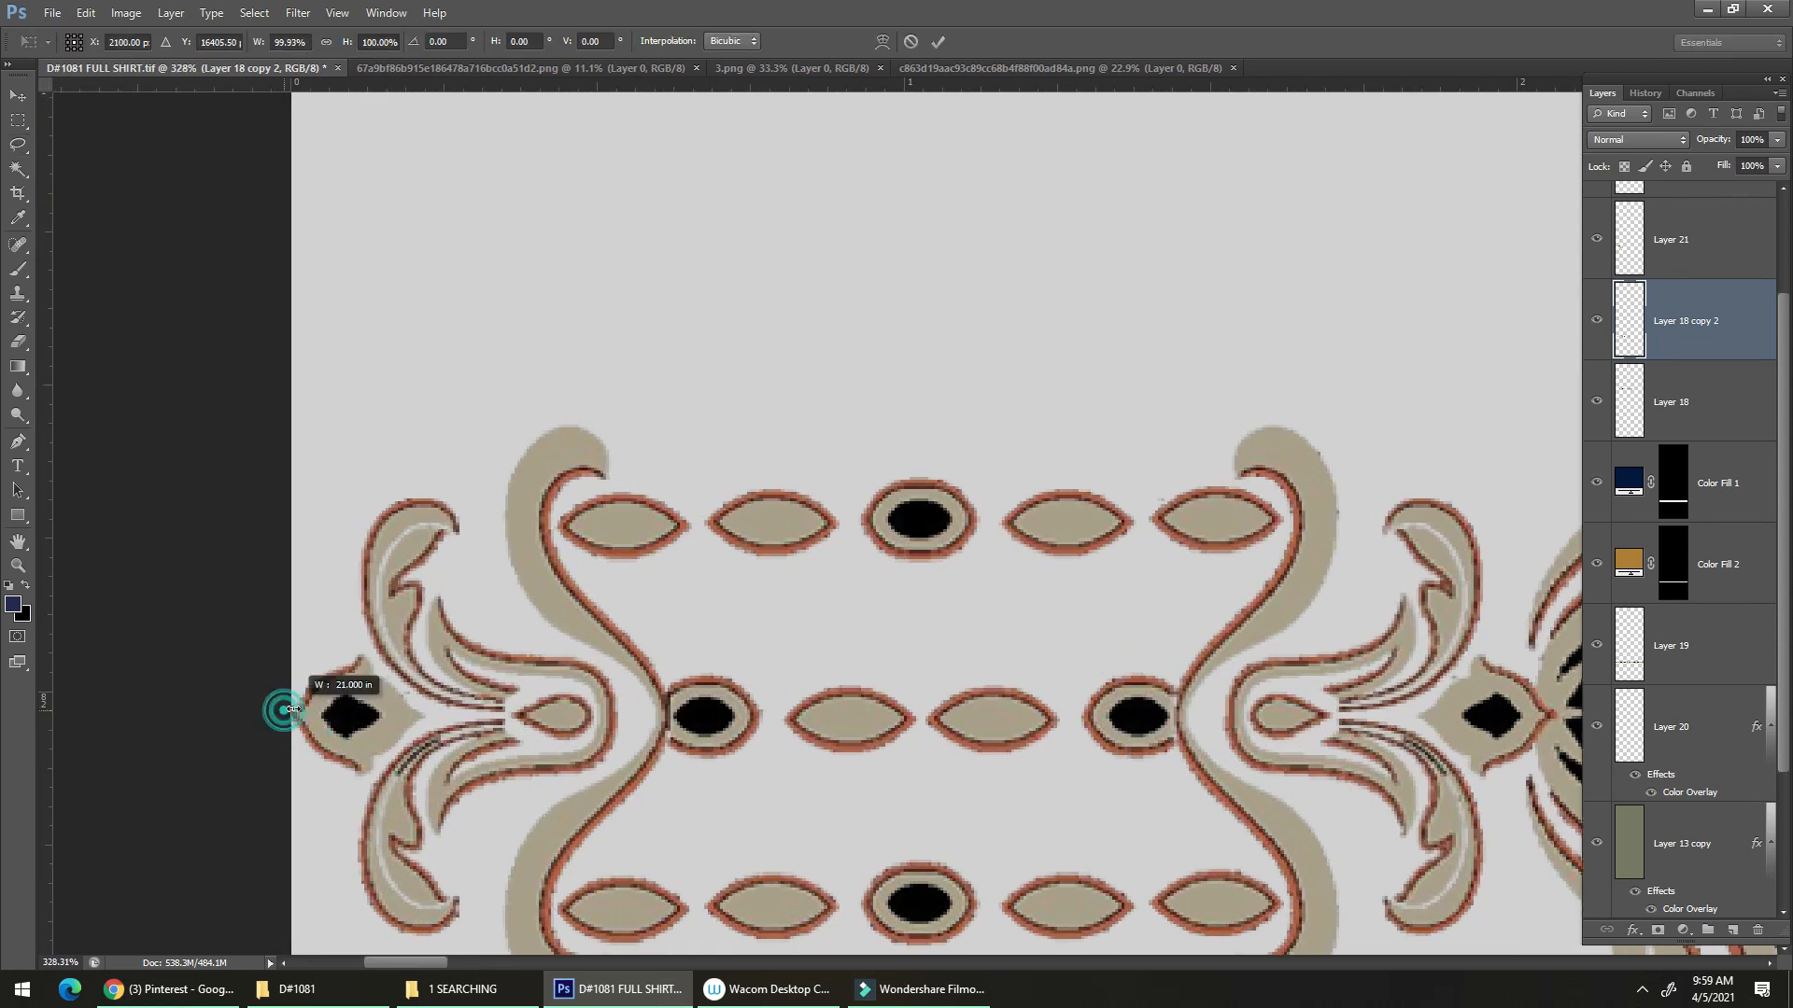
key(Return)
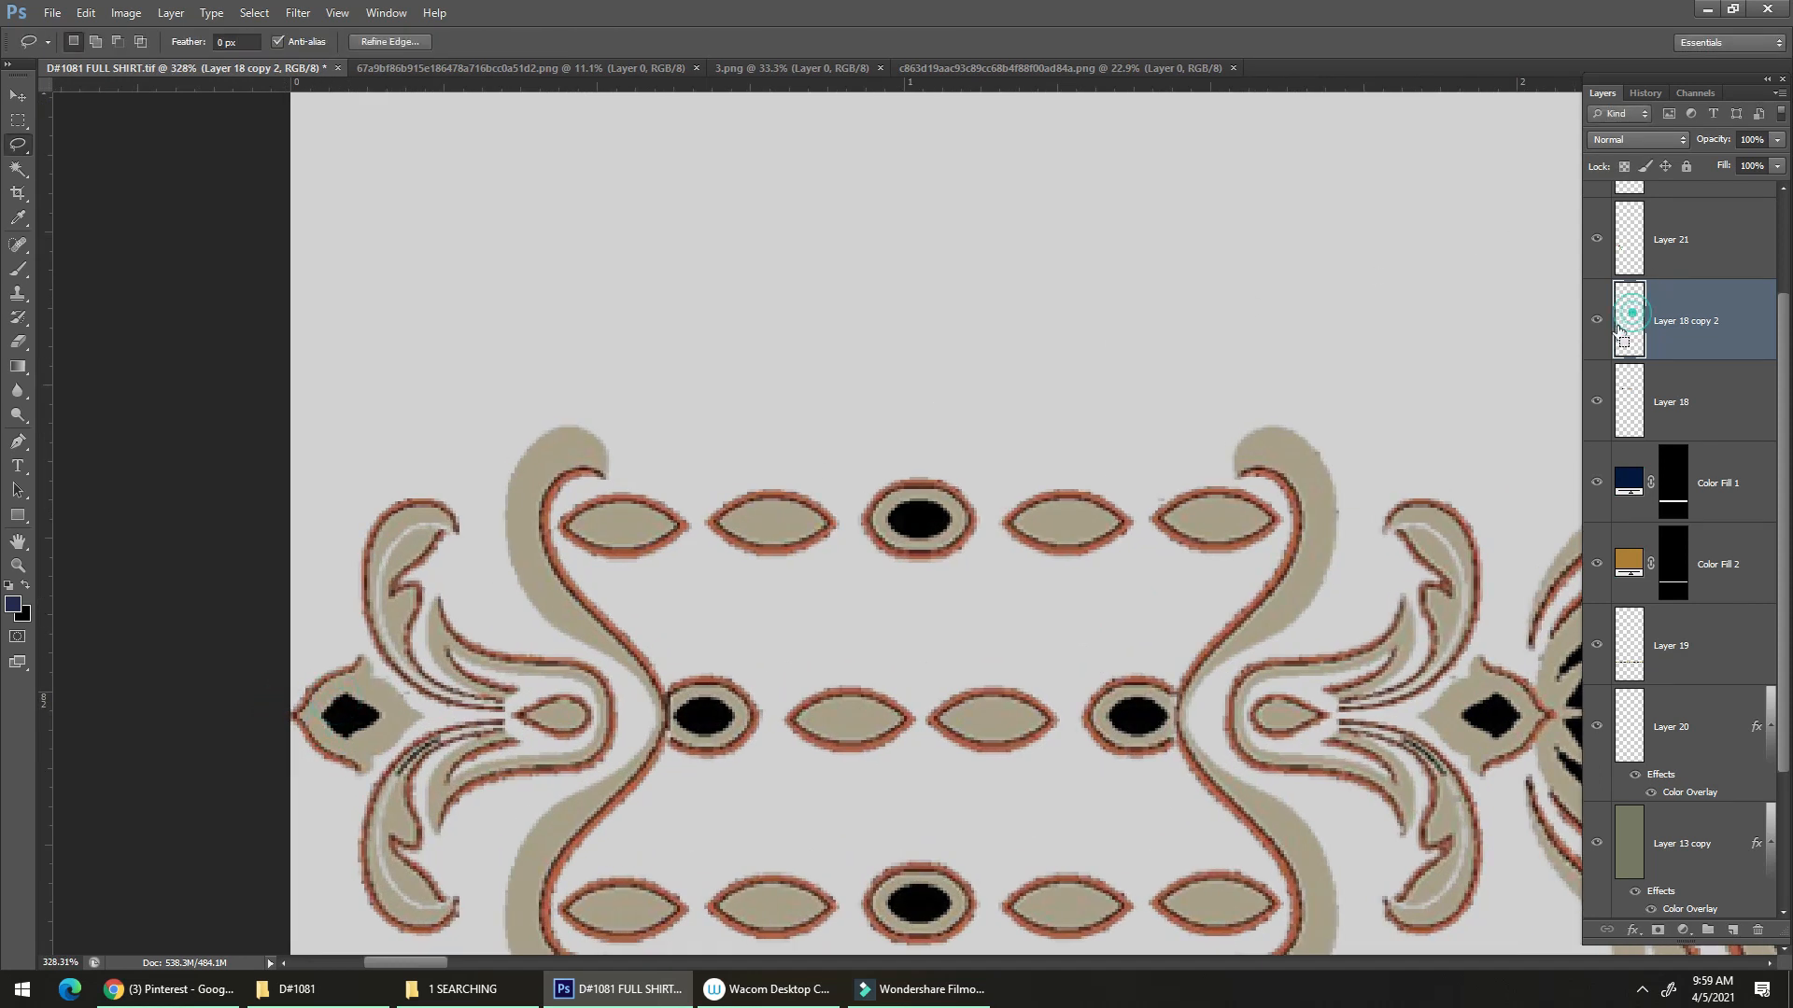
Load the ornament strip's artwork as a selection and apply Smart Sharpen with a 0.9-pixel radius, comparing the strip before and after.
key(ctrl+alt+f)
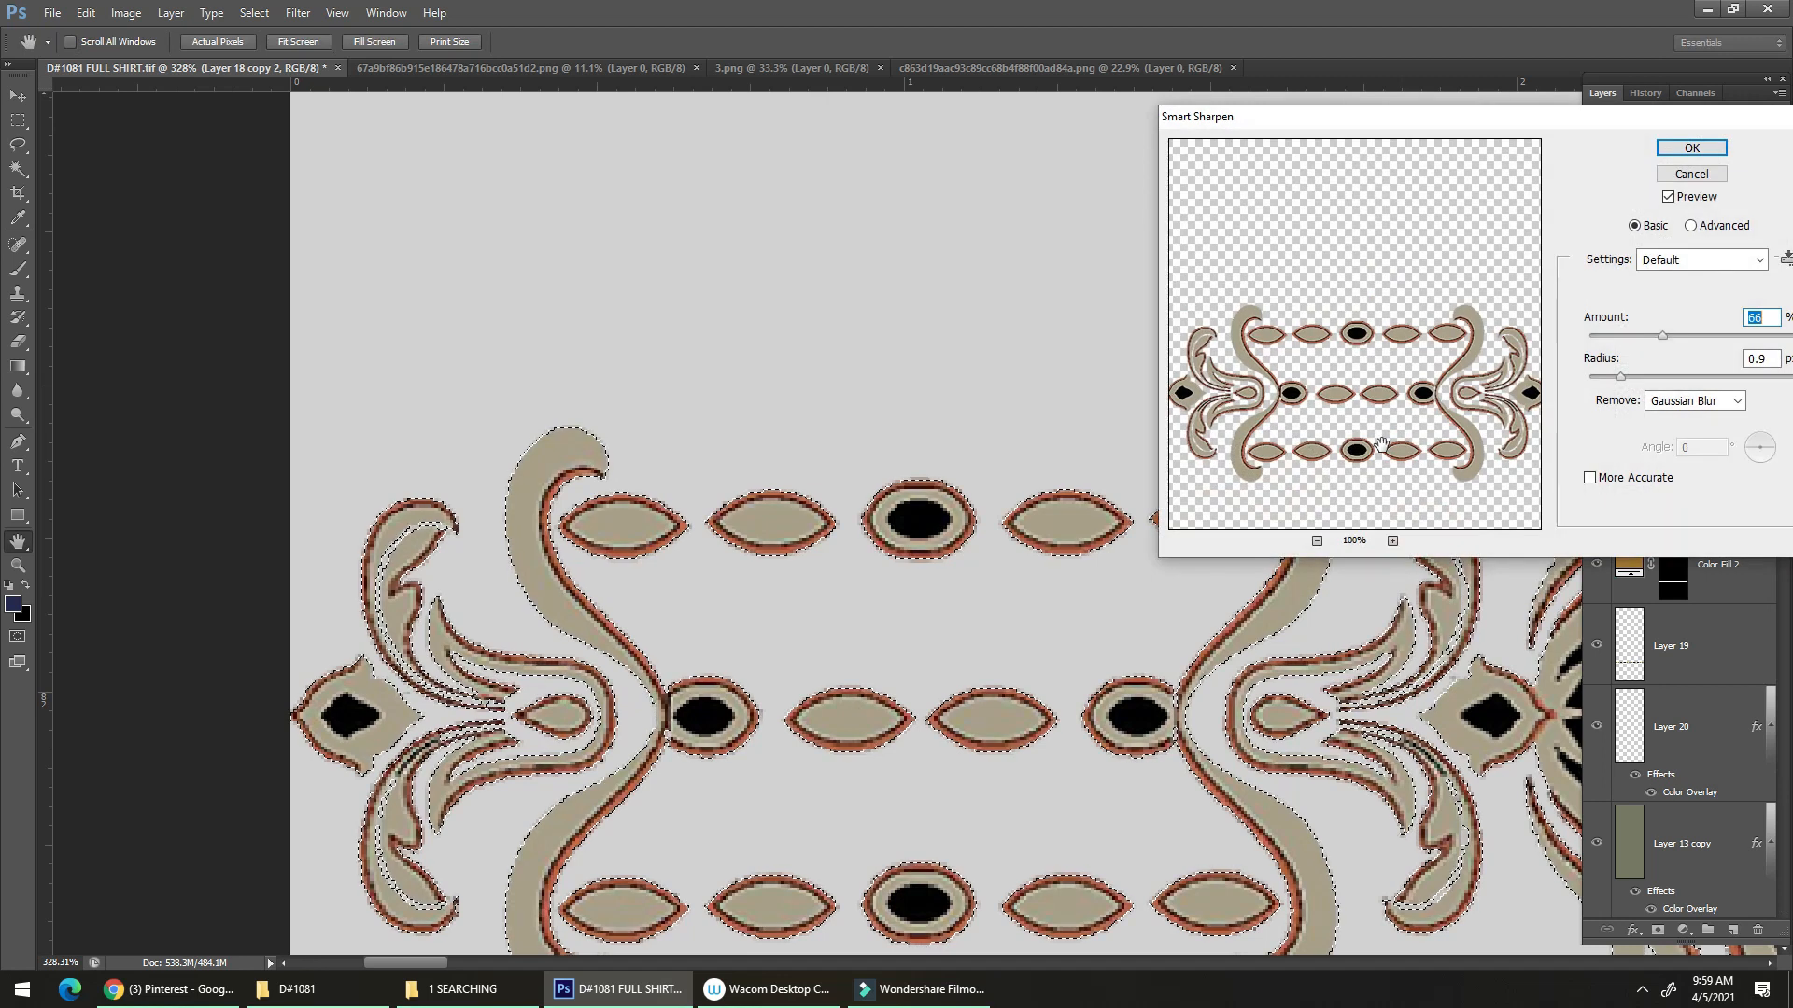
key(Return)
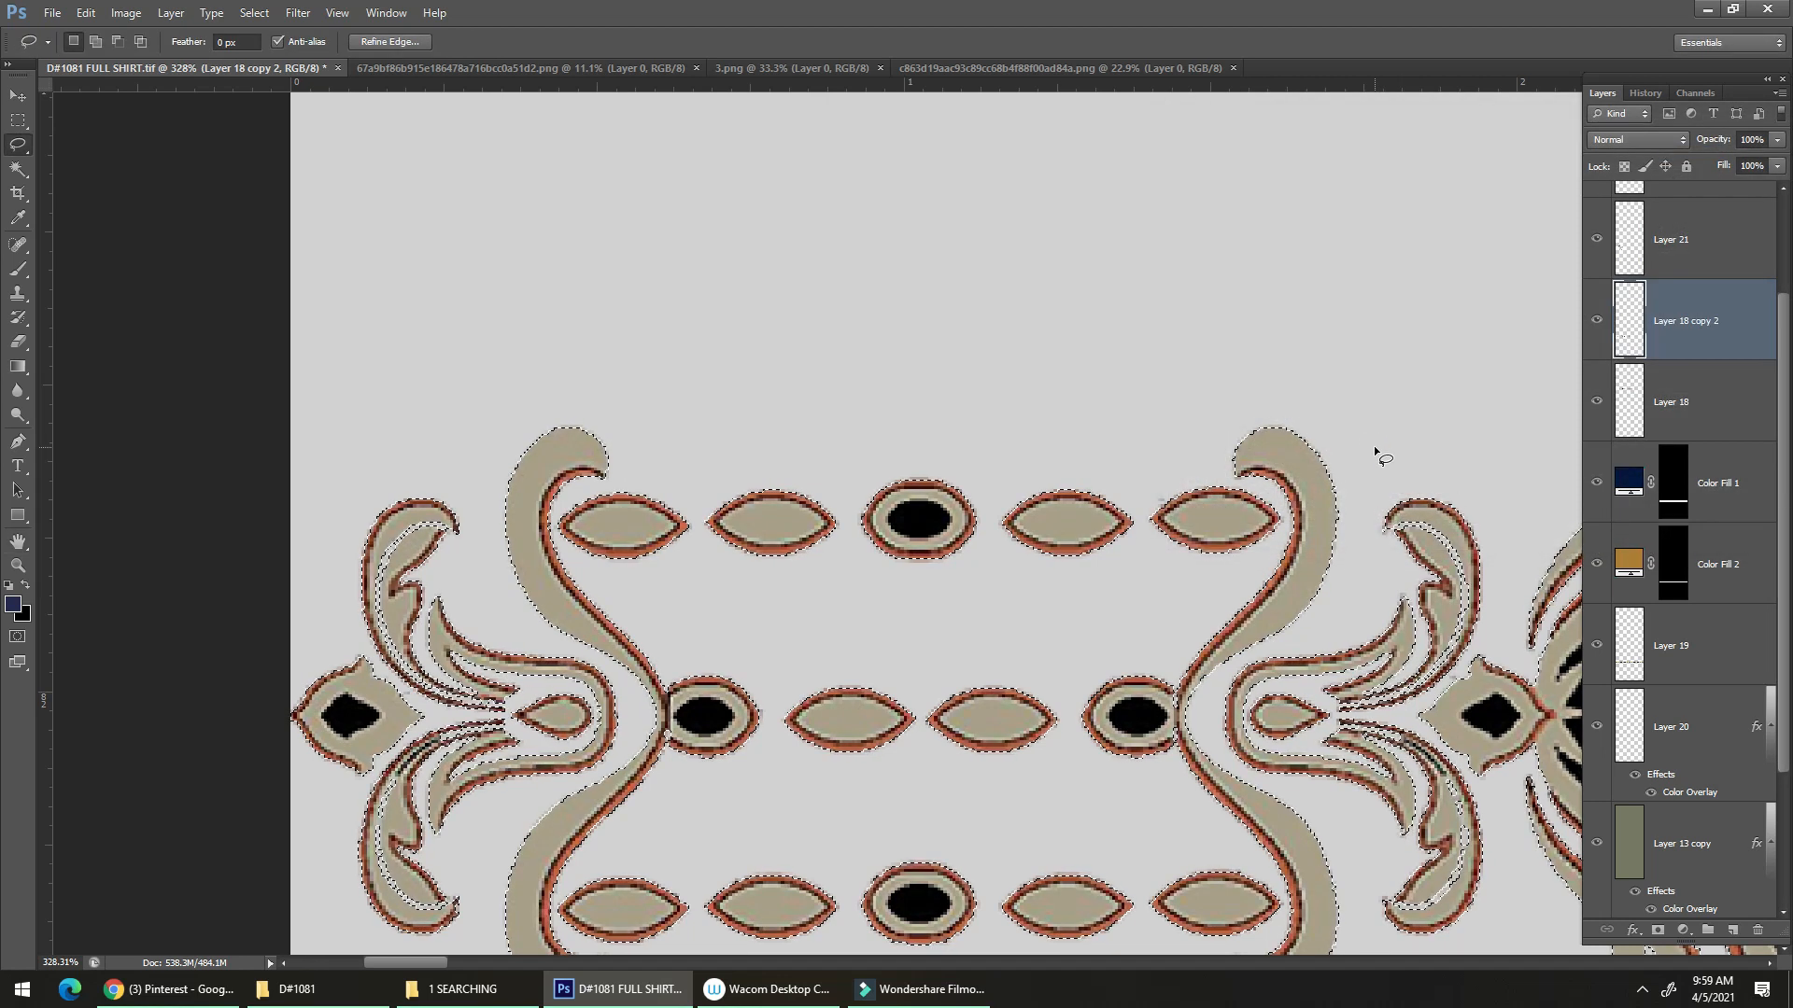
key(ctrl+z)
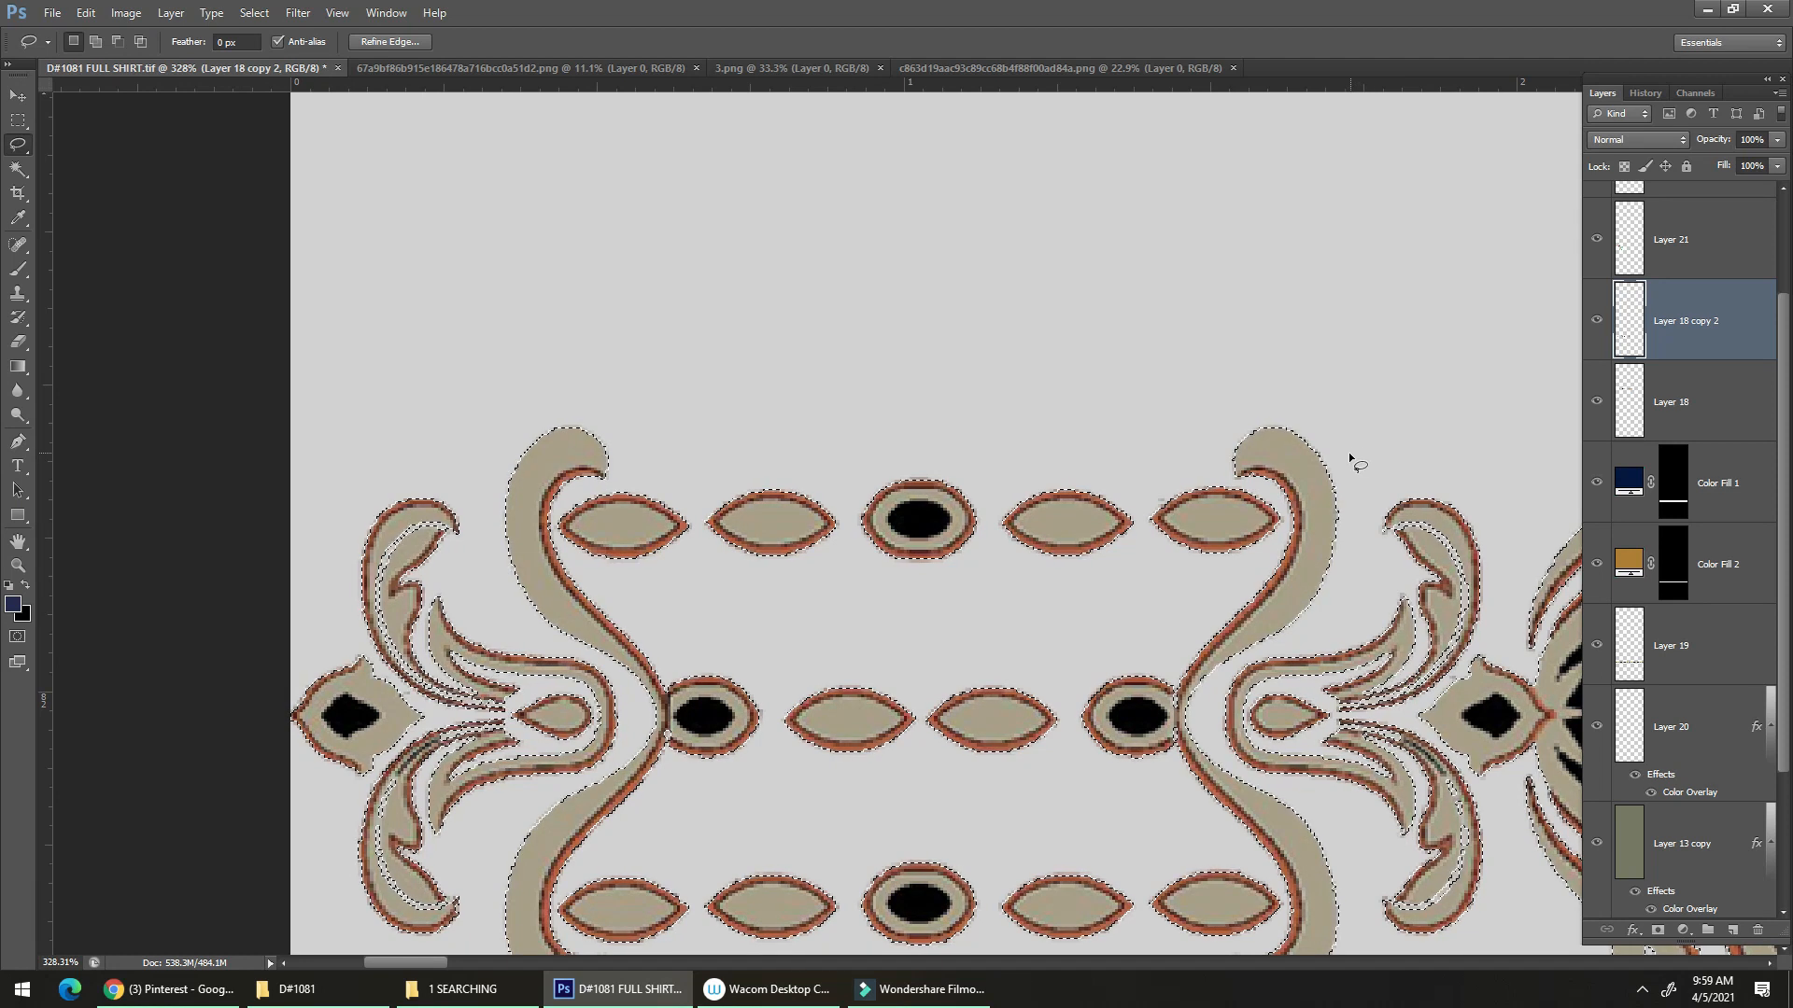
key(F3)
key(Return)
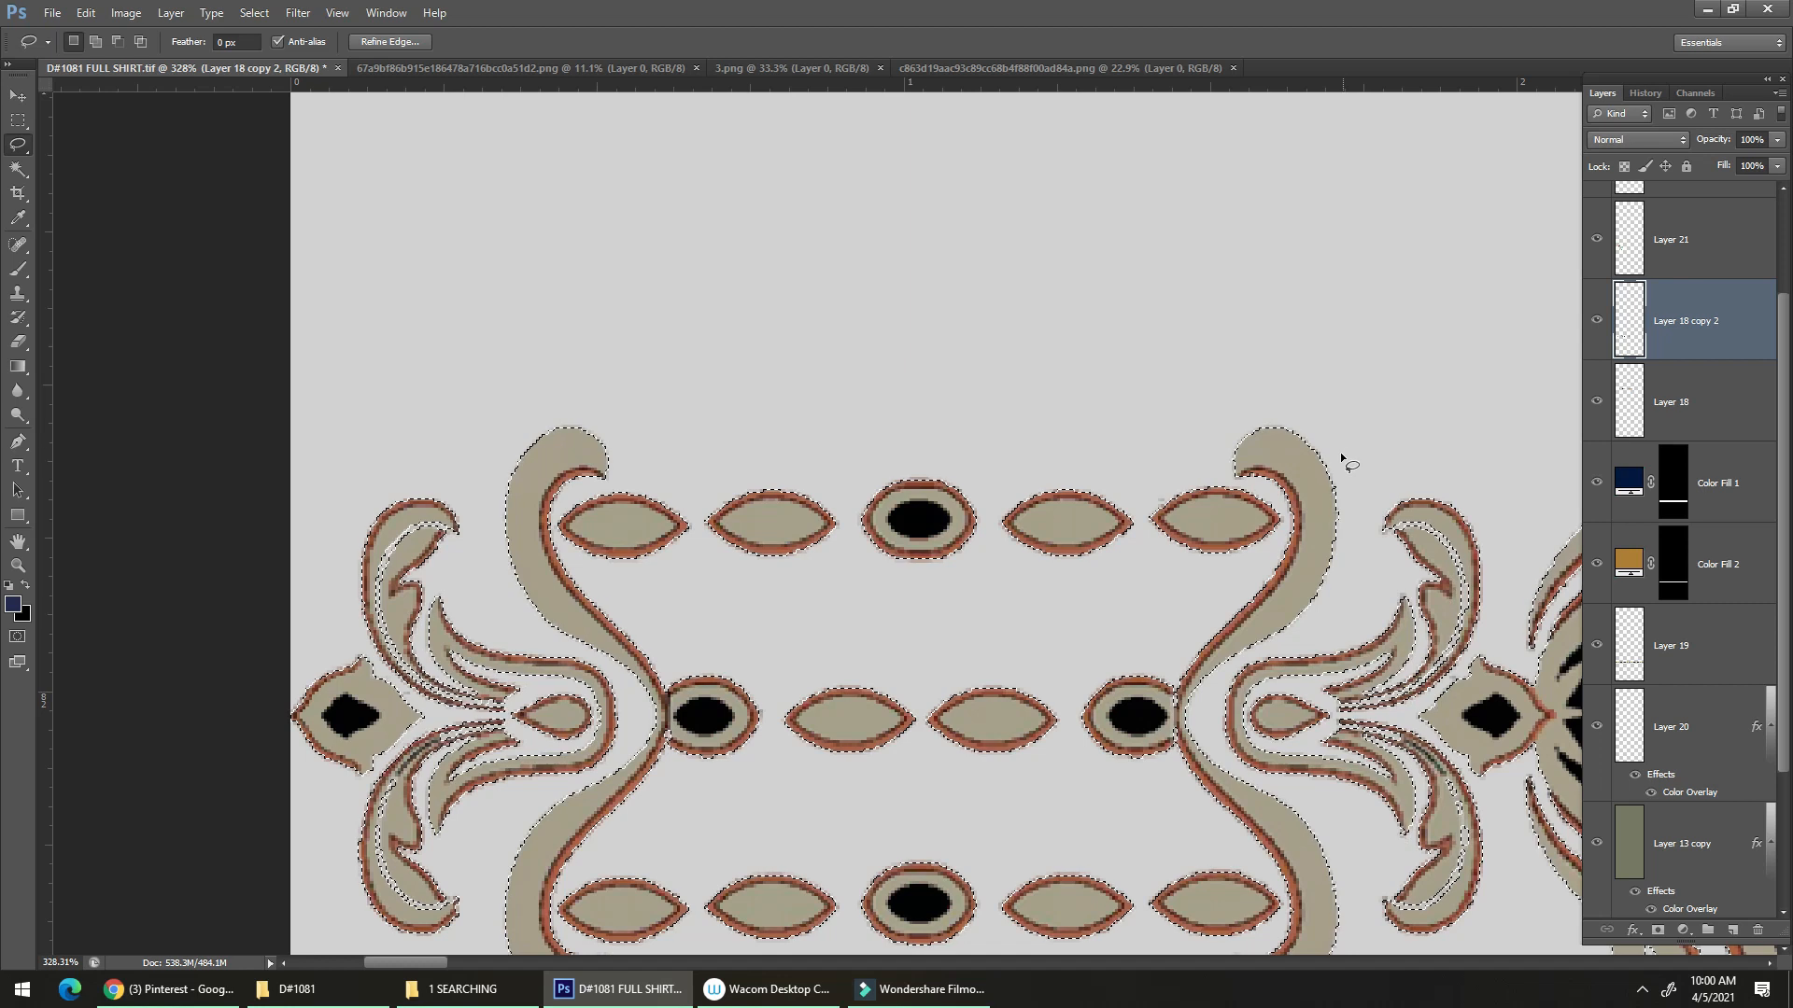
key(F4)
key(Return)
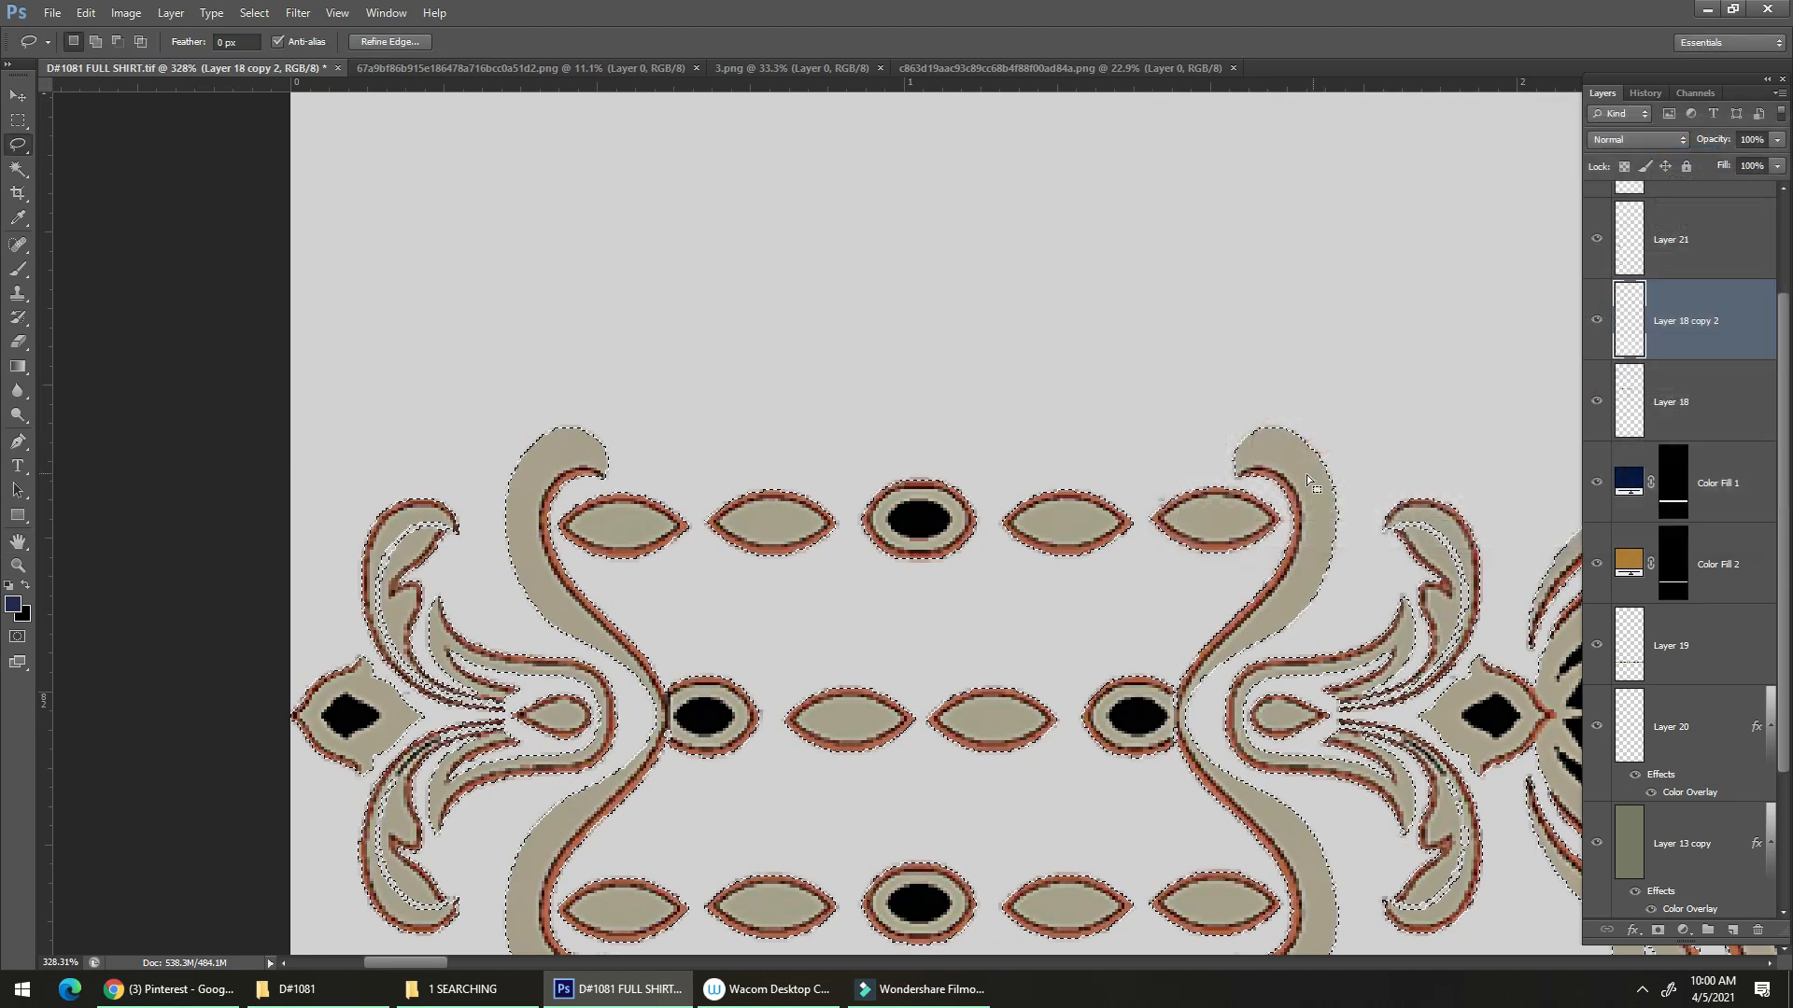
drag(982, 681, 803, 682)
drag(948, 732, 615, 632)
drag(840, 702, 981, 707)
drag(921, 712, 522, 635)
drag(856, 629, 748, 620)
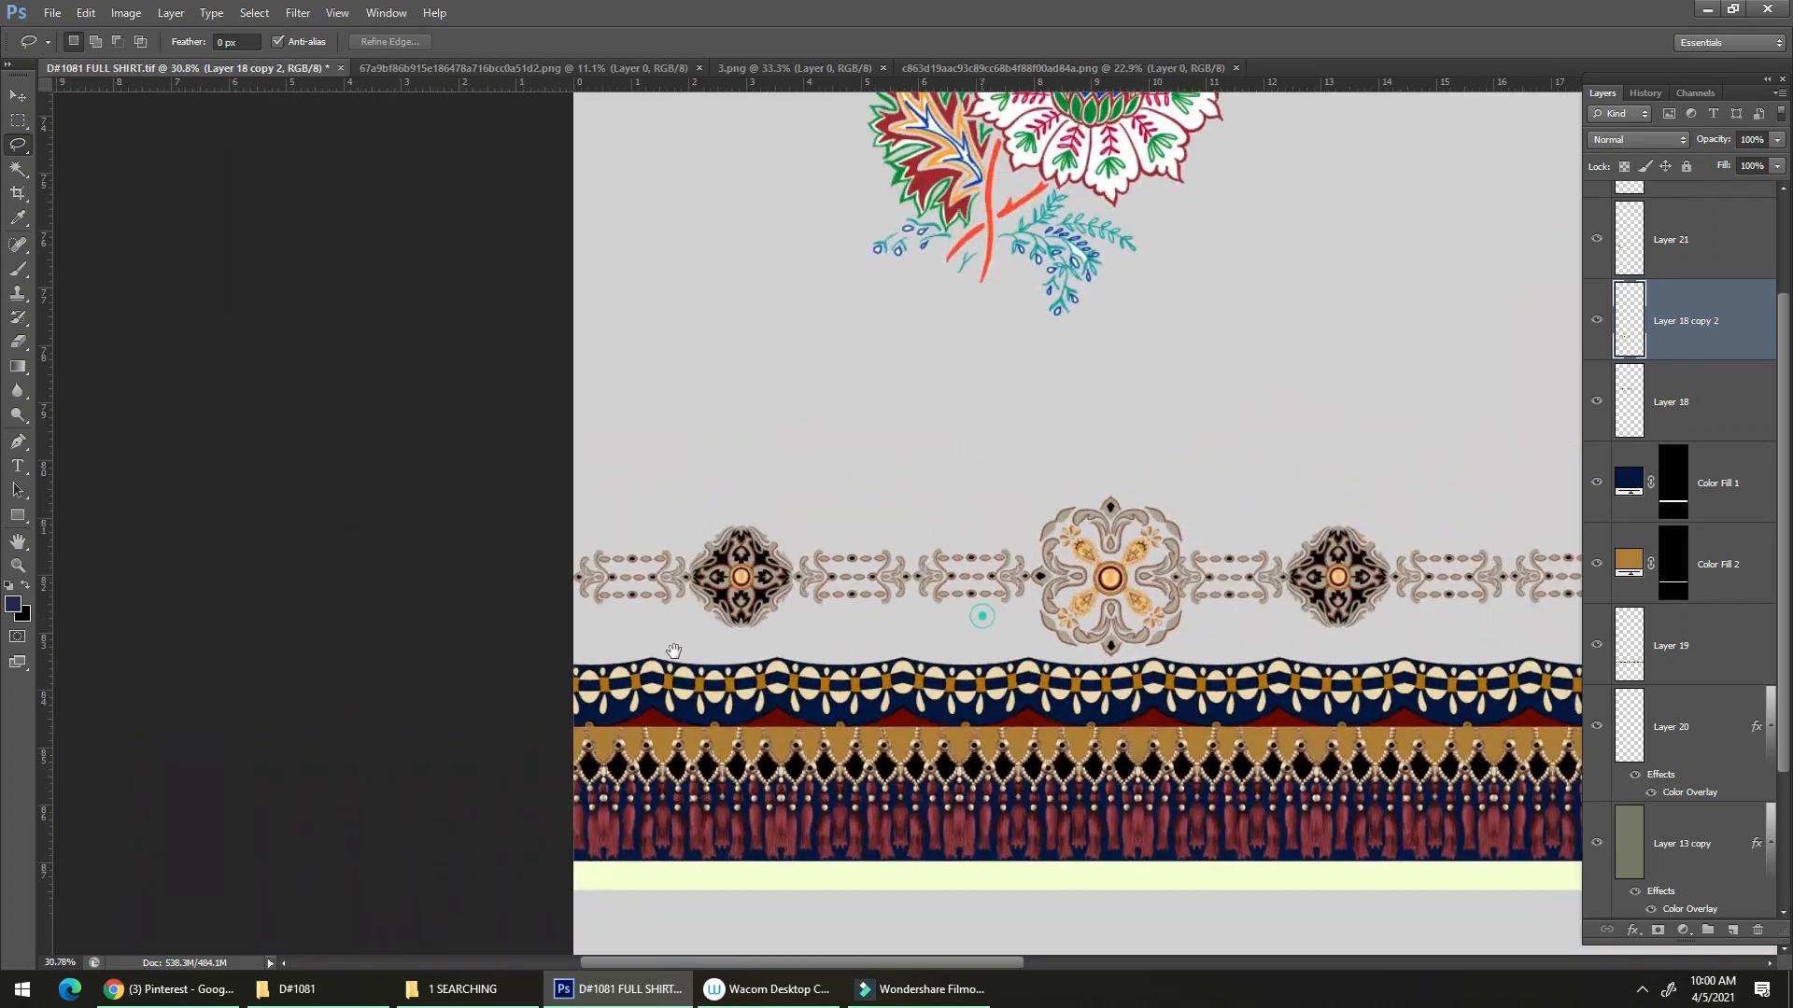
Try a black and then a navy painted backing behind the ornament strip's end medallion on a new layer beneath it.
drag(980, 617, 561, 689)
drag(982, 664, 986, 635)
drag(1124, 670, 831, 683)
mouse_move(952, 675)
mouse_down()
mouse_move(1000, 658)
mouse_move(981, 688)
mouse_move(1000, 688)
mouse_move(996, 704)
mouse_move(960, 720)
mouse_move(946, 706)
mouse_move(1636, 747)
mouse_up()
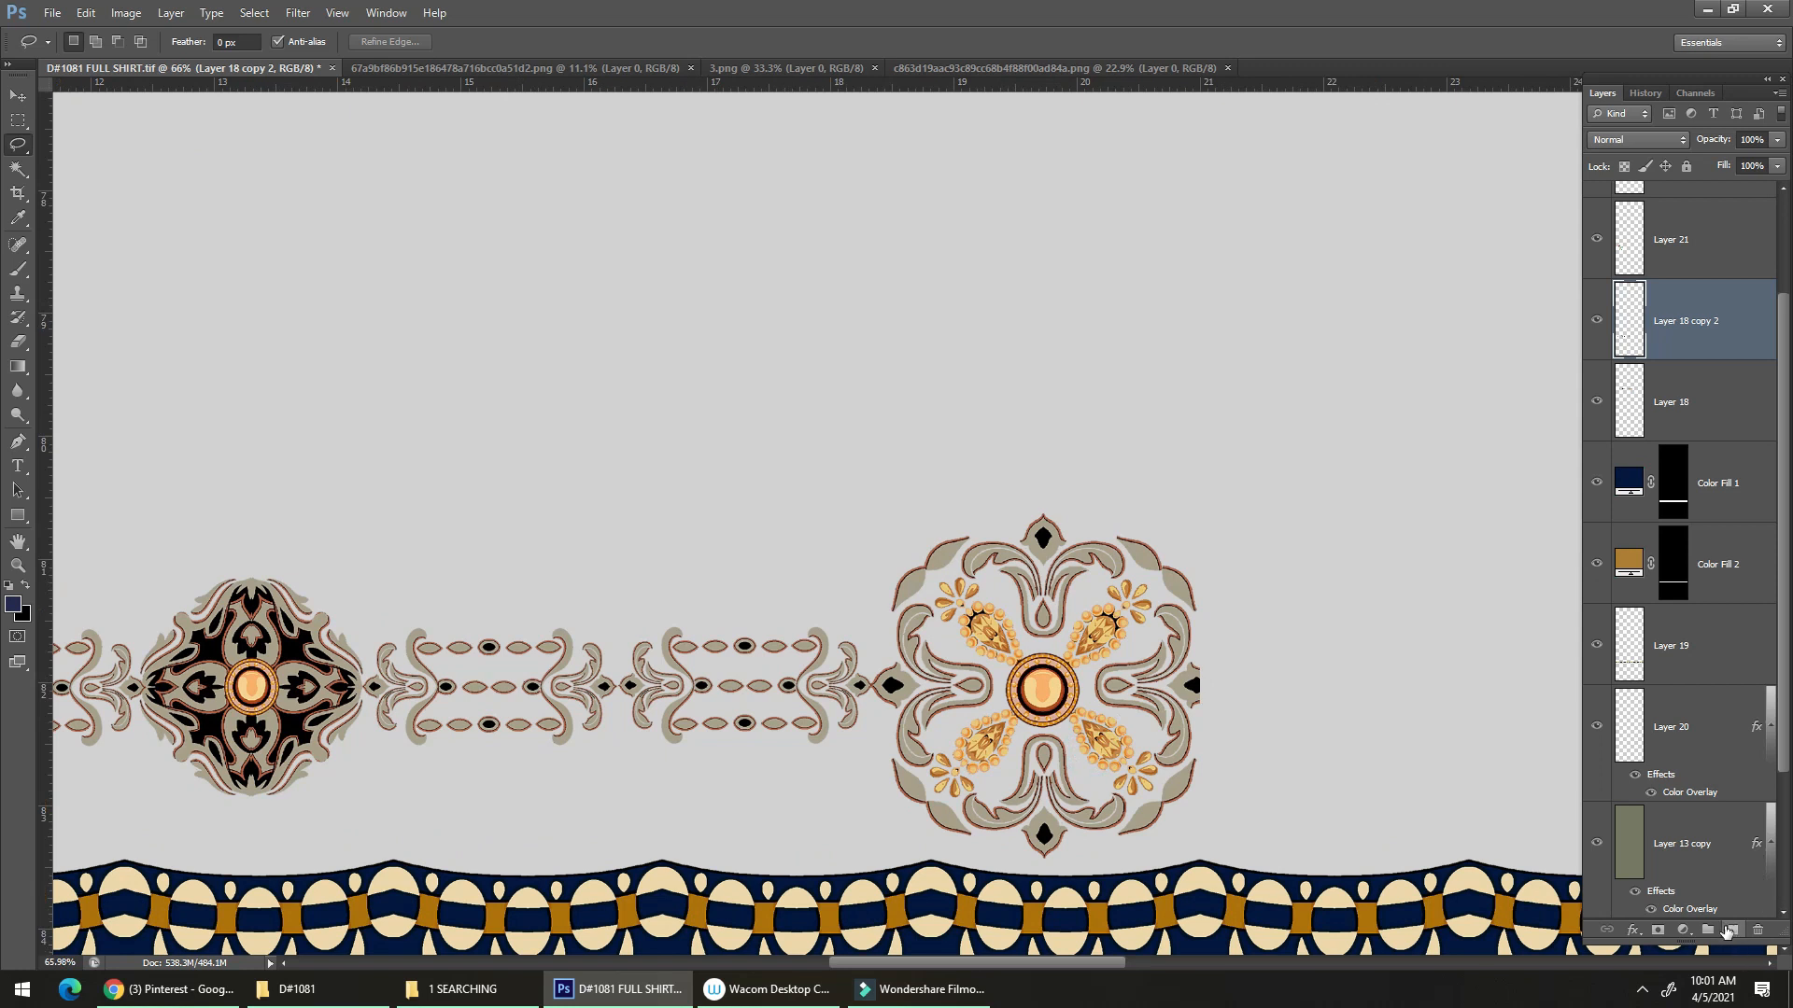
ctrl+click(1728, 930)
mouse_move(1051, 706)
mouse_down()
mouse_move(1115, 702)
mouse_move(1002, 686)
mouse_up()
key(b)
alt+click(898, 880)
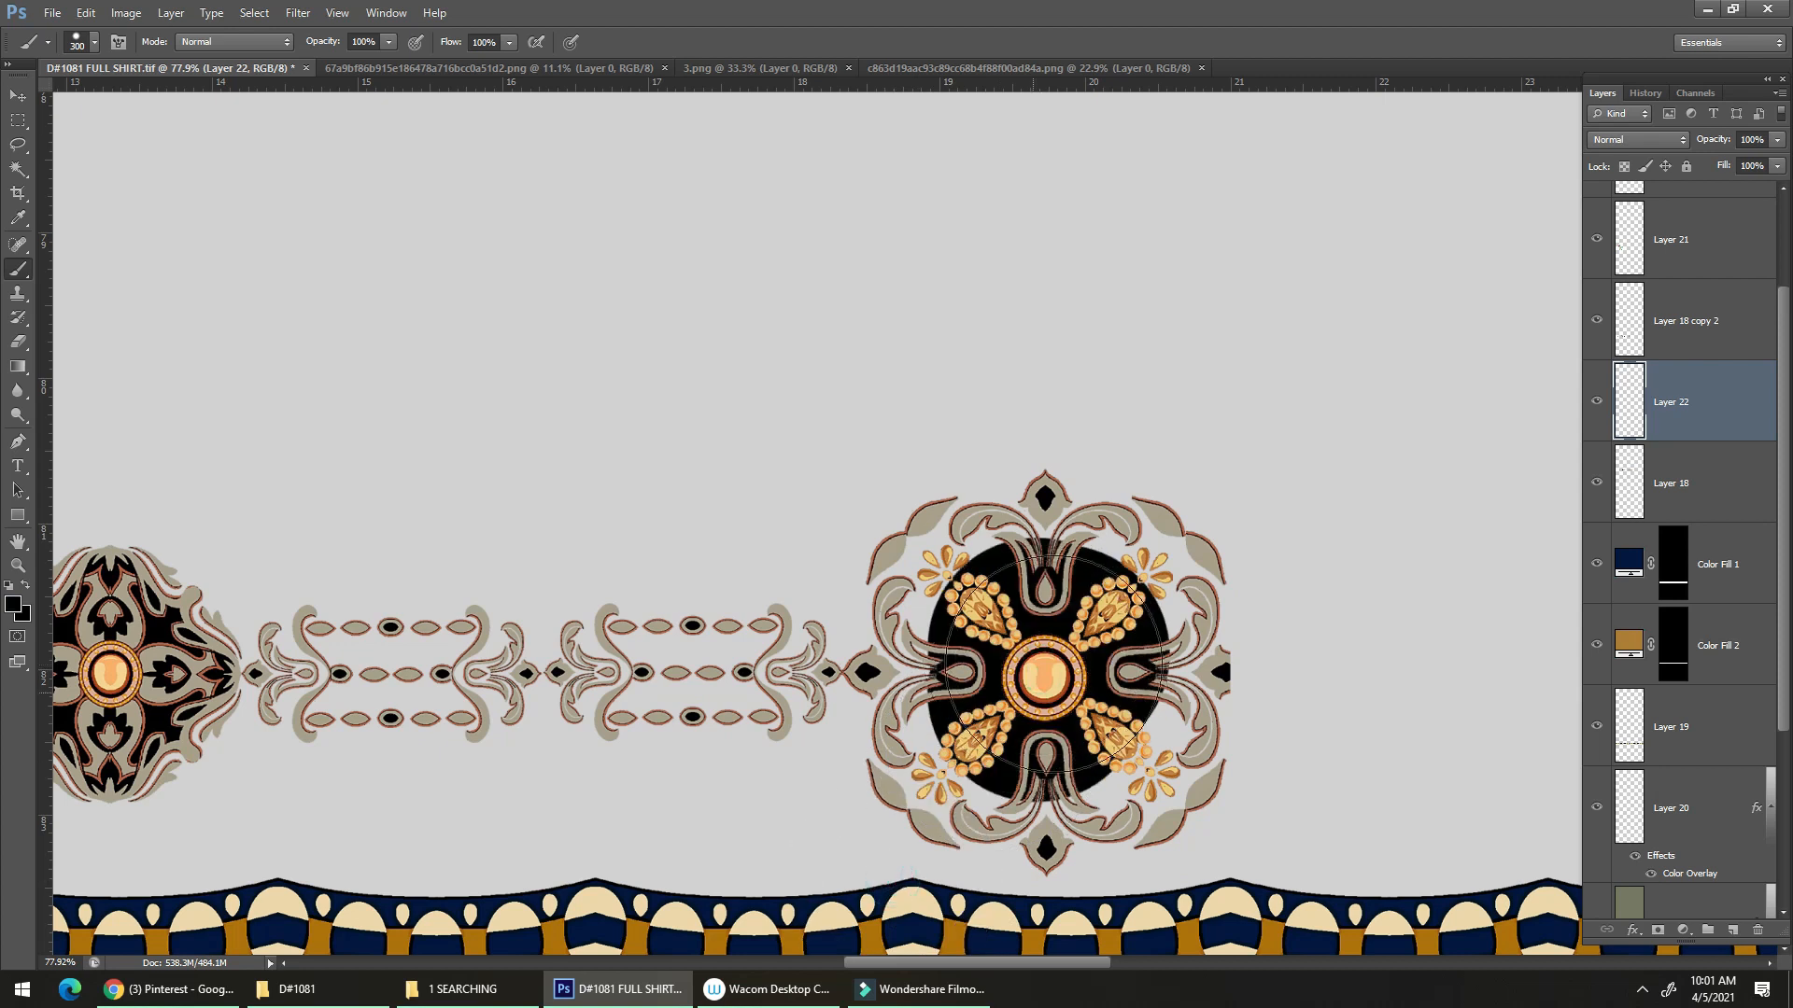
alt+click(883, 902)
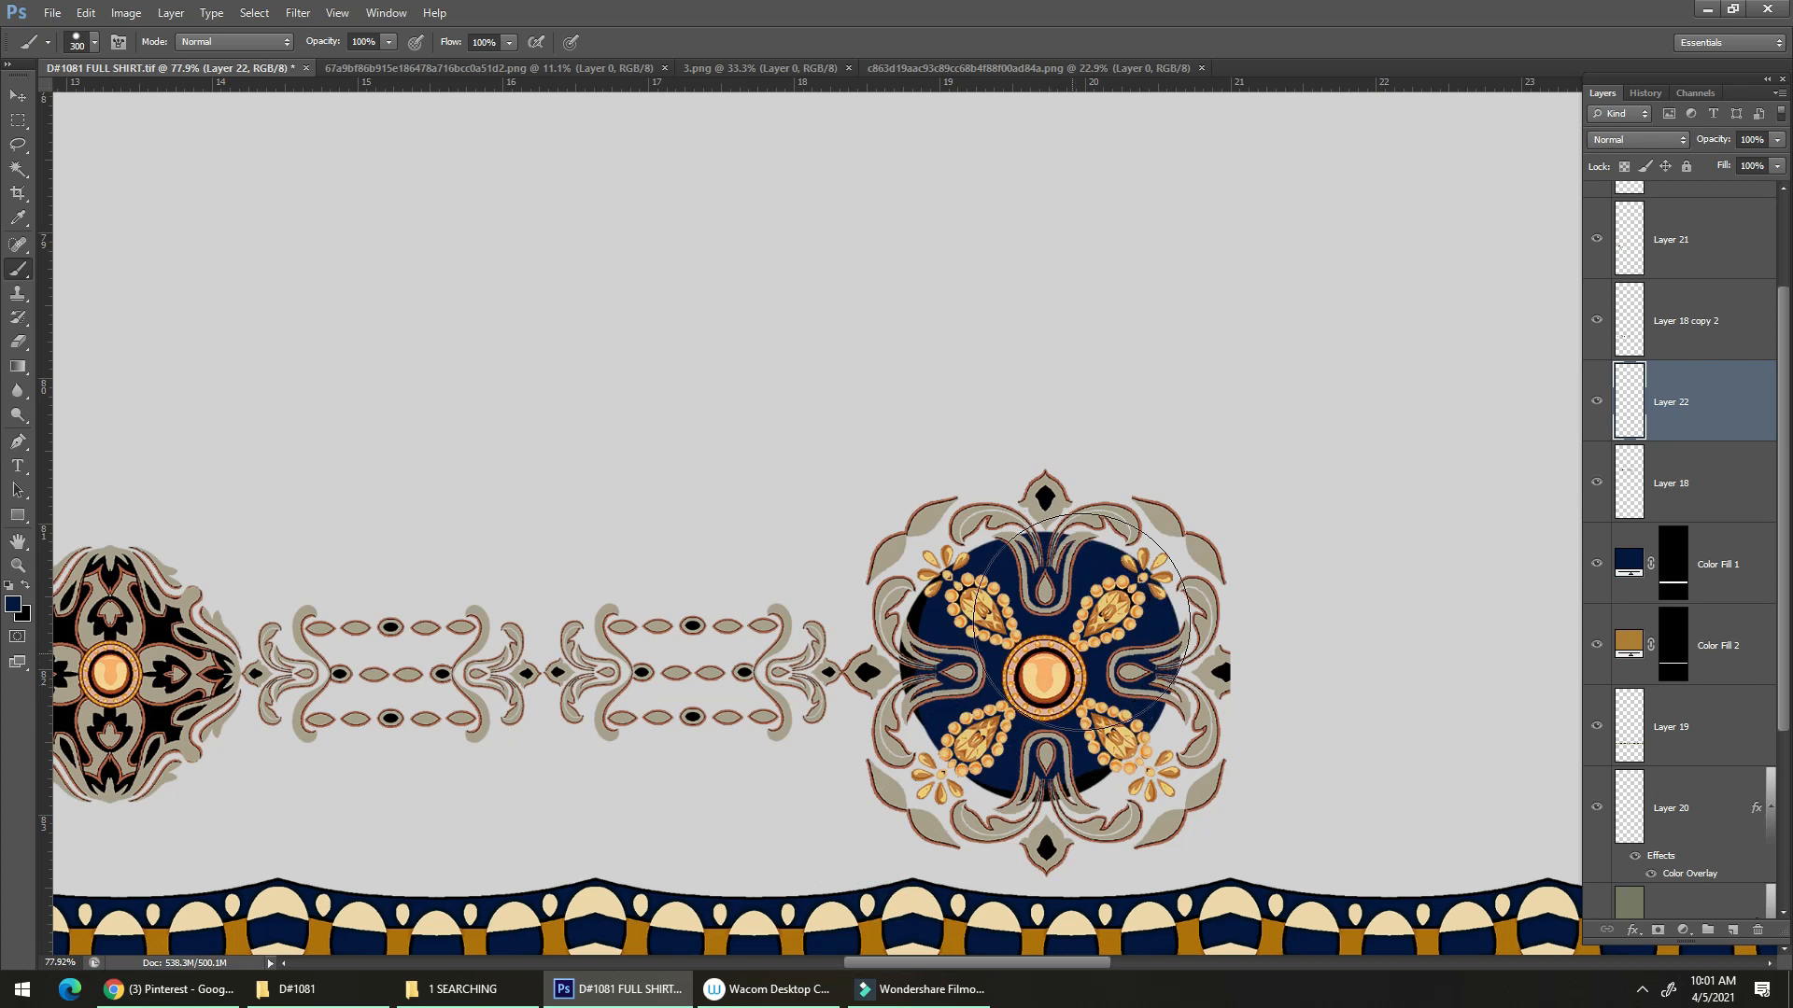
mouse_move(1105, 616)
mouse_down()
mouse_move(1055, 719)
mouse_move(1081, 707)
mouse_move(1008, 738)
mouse_up()
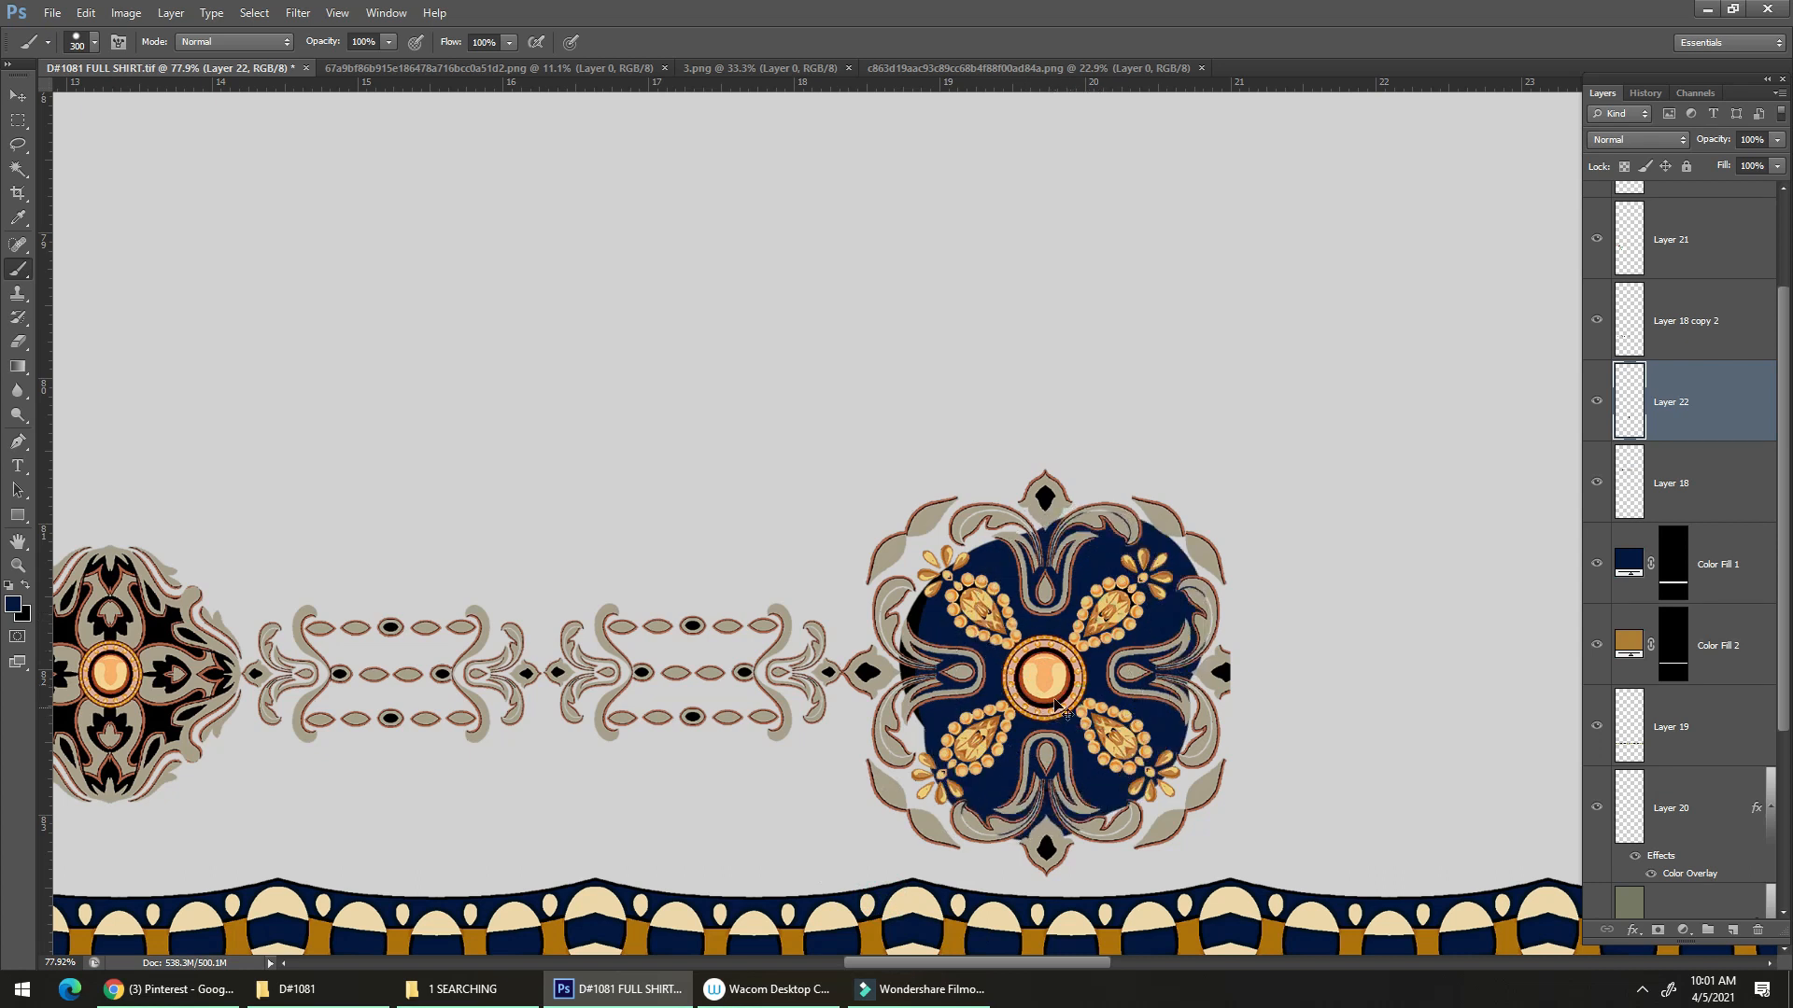
Inspect the painted navy backing around the medallion up close and delete its layer.
scroll(1058, 707, down, 3)
scroll(1036, 644, up, 5)
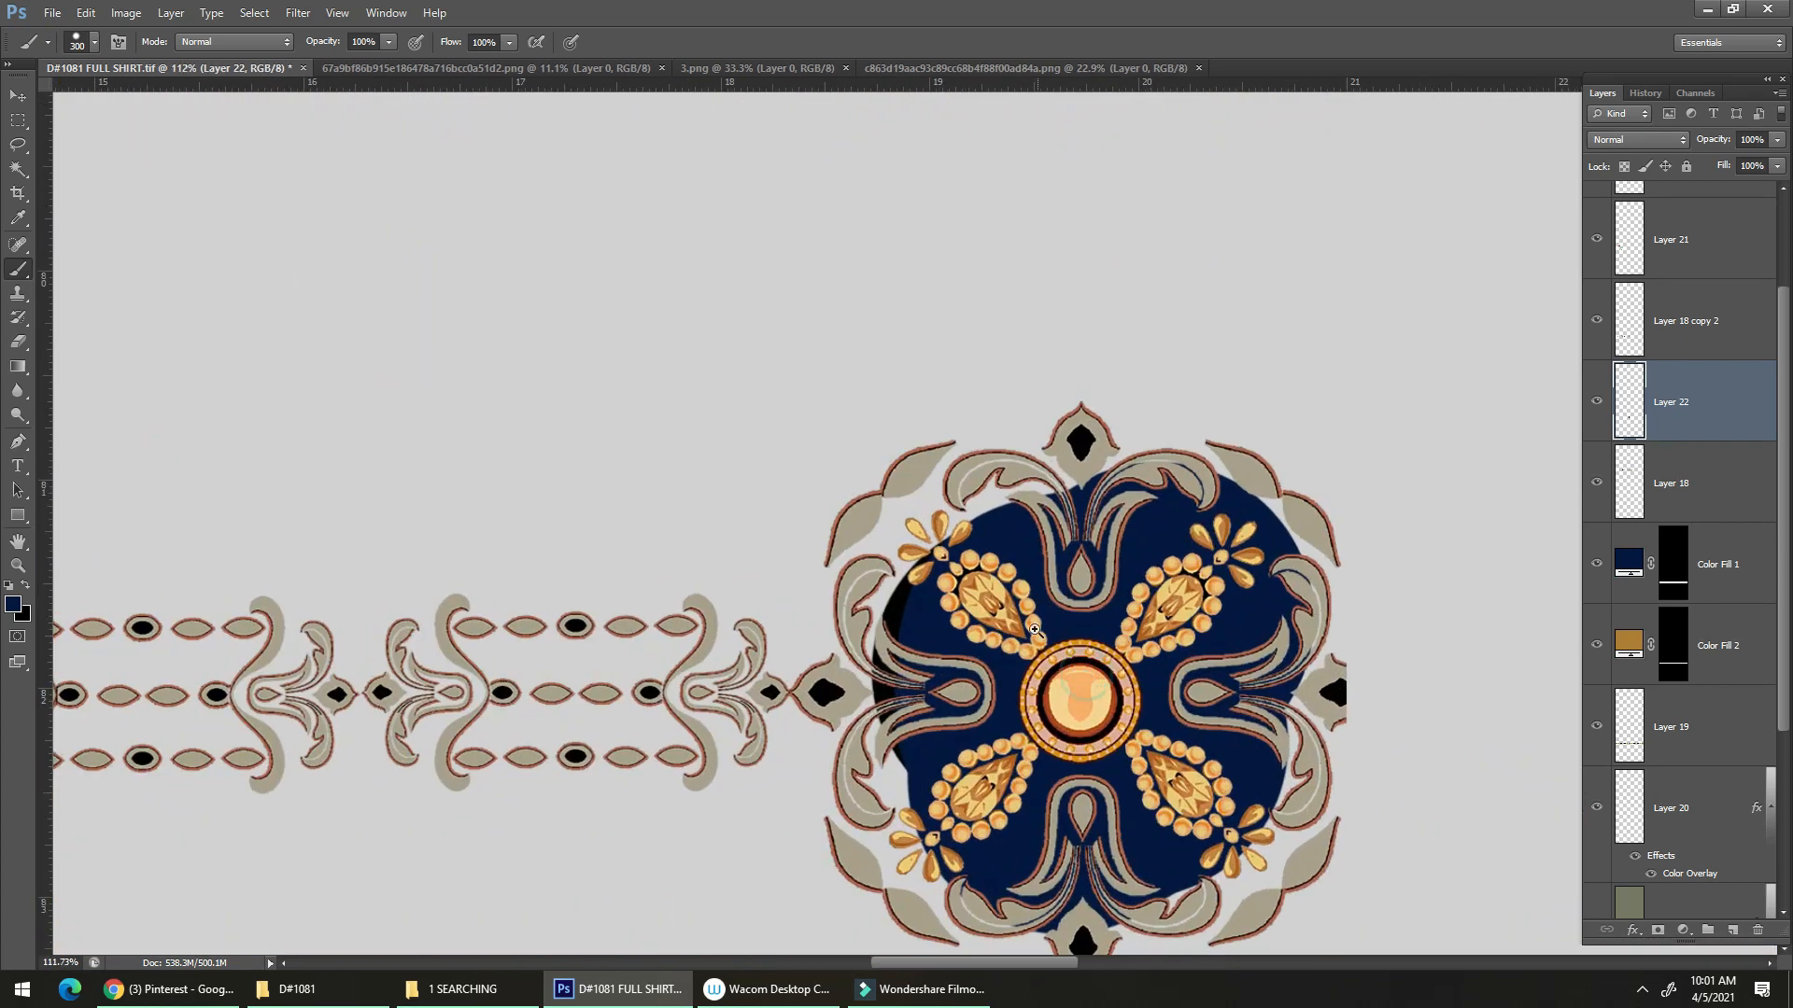
scroll(1034, 630, down, 2)
scroll(1055, 621, up, 3)
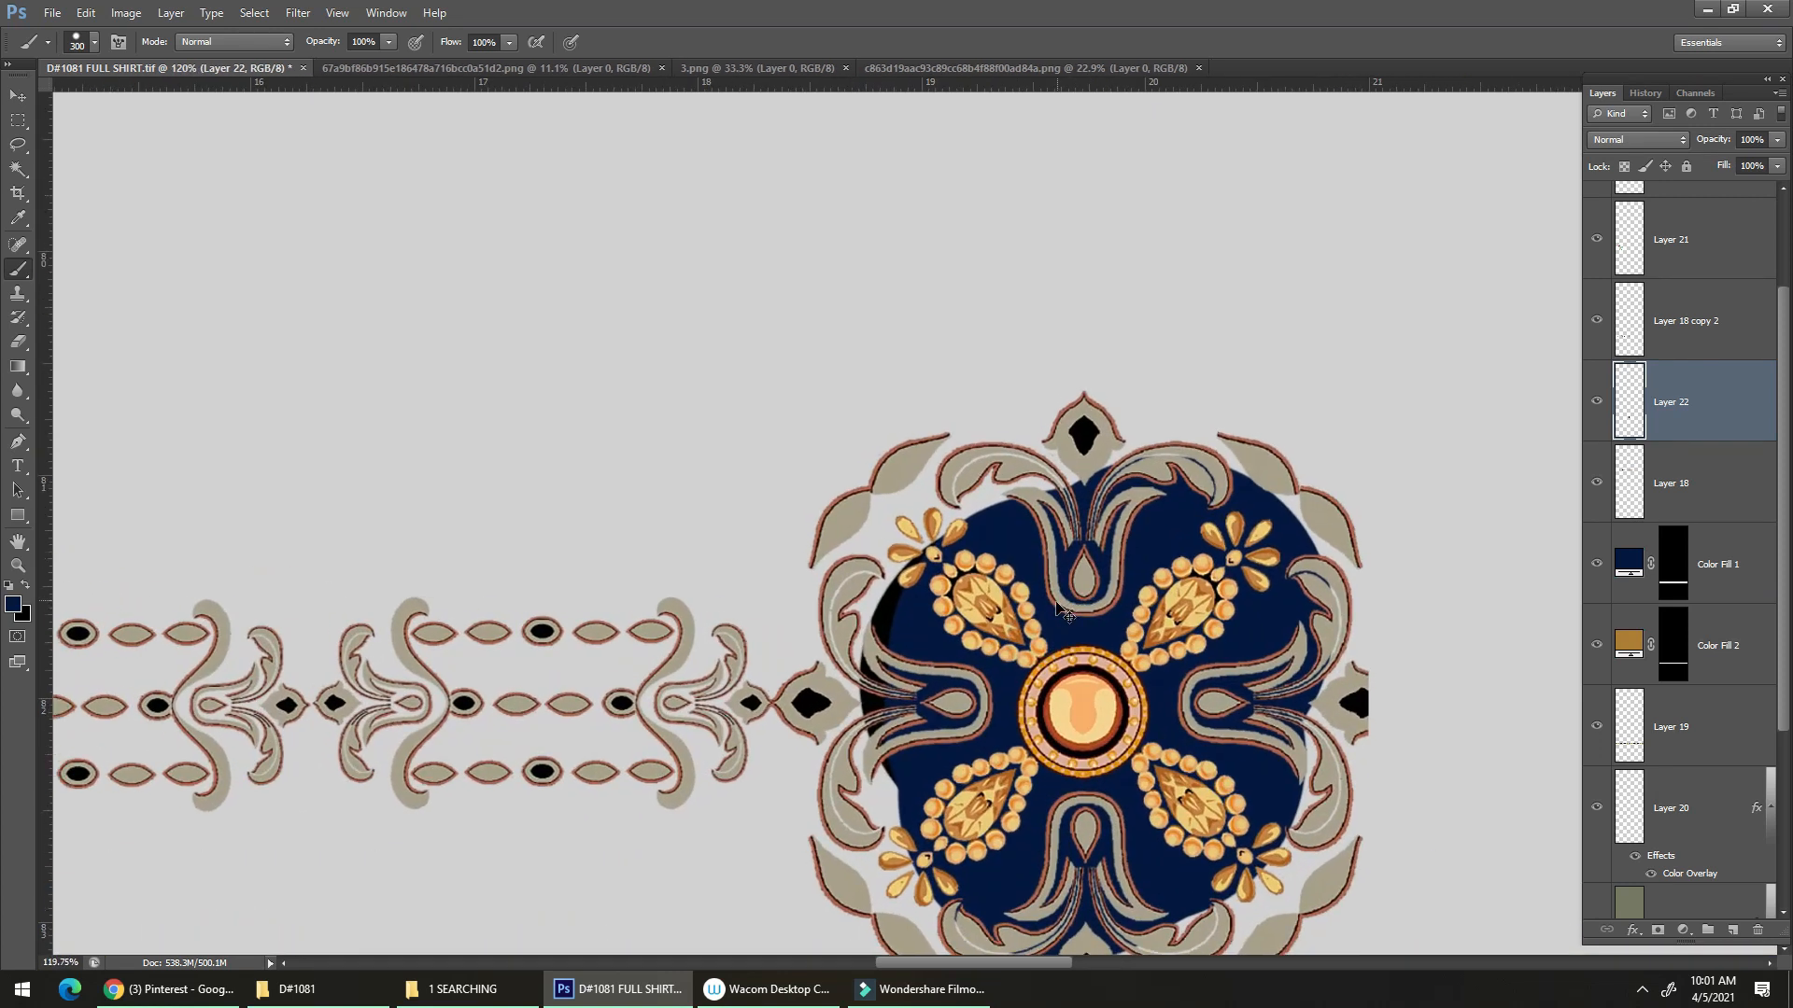
key(Delete)
scroll(995, 669, down, 6)
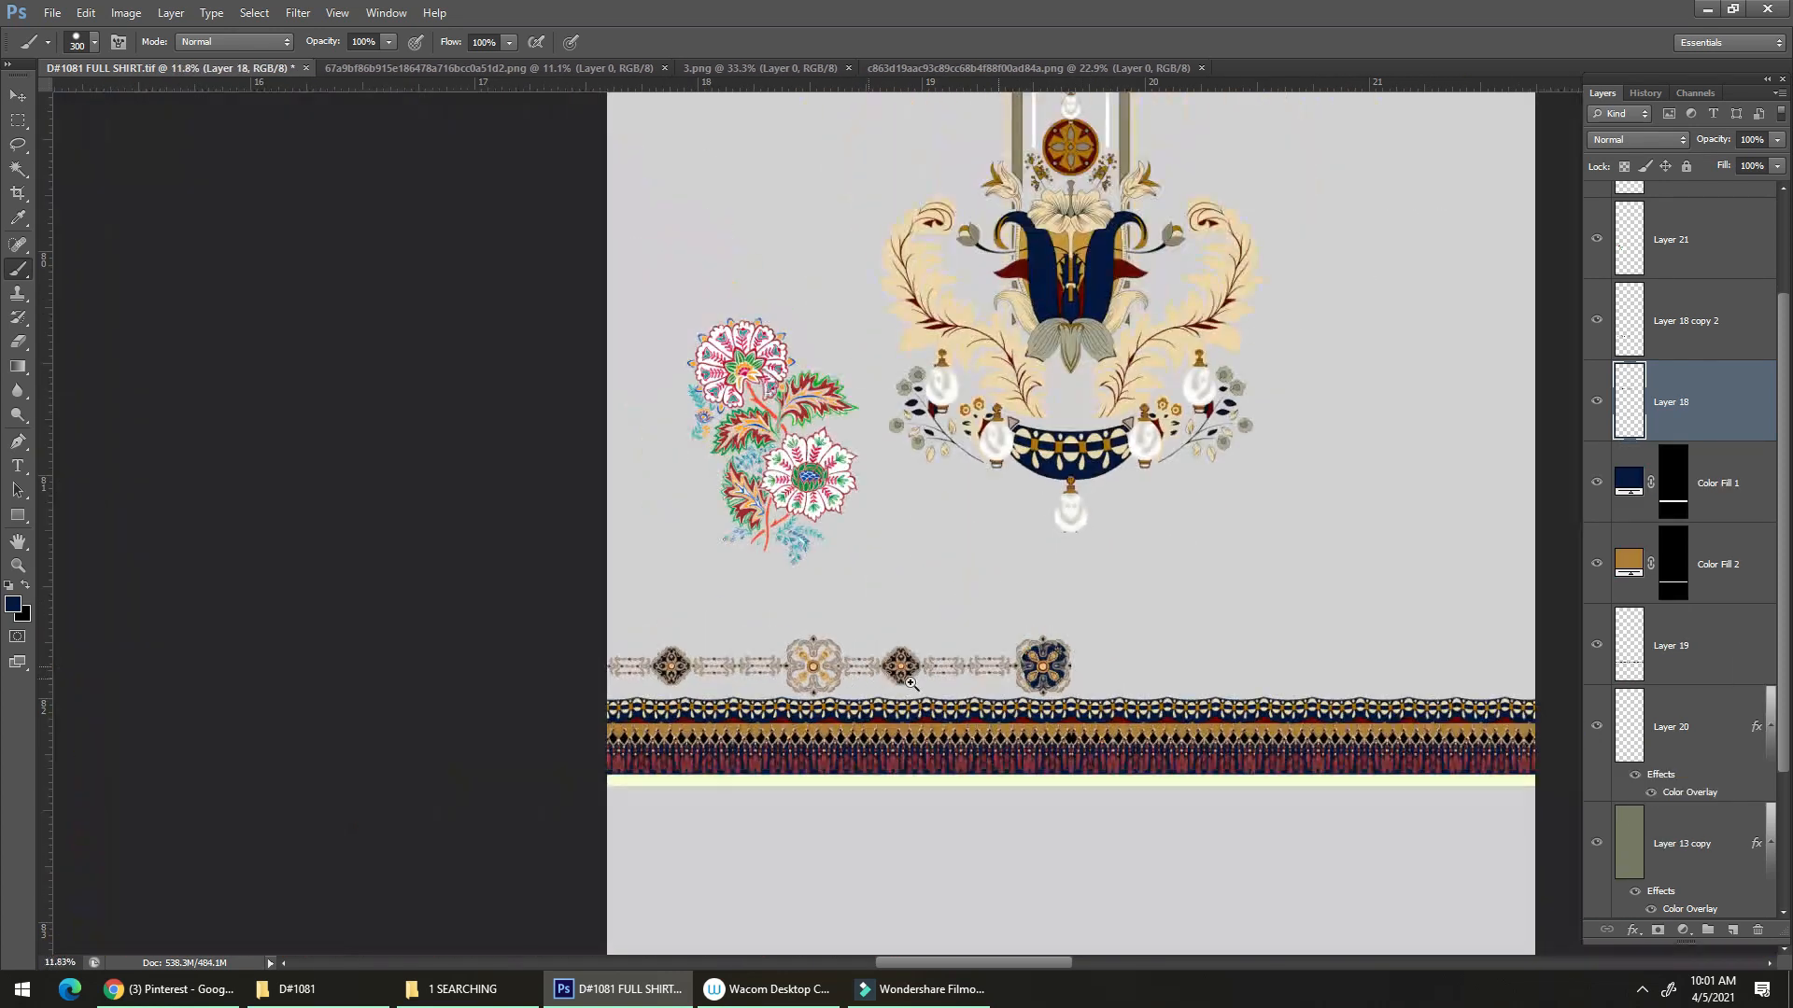
Move the merged ornament strip off the hem, rotate it to vertical and park it beside the central motif near the shirt's side.
key(v)
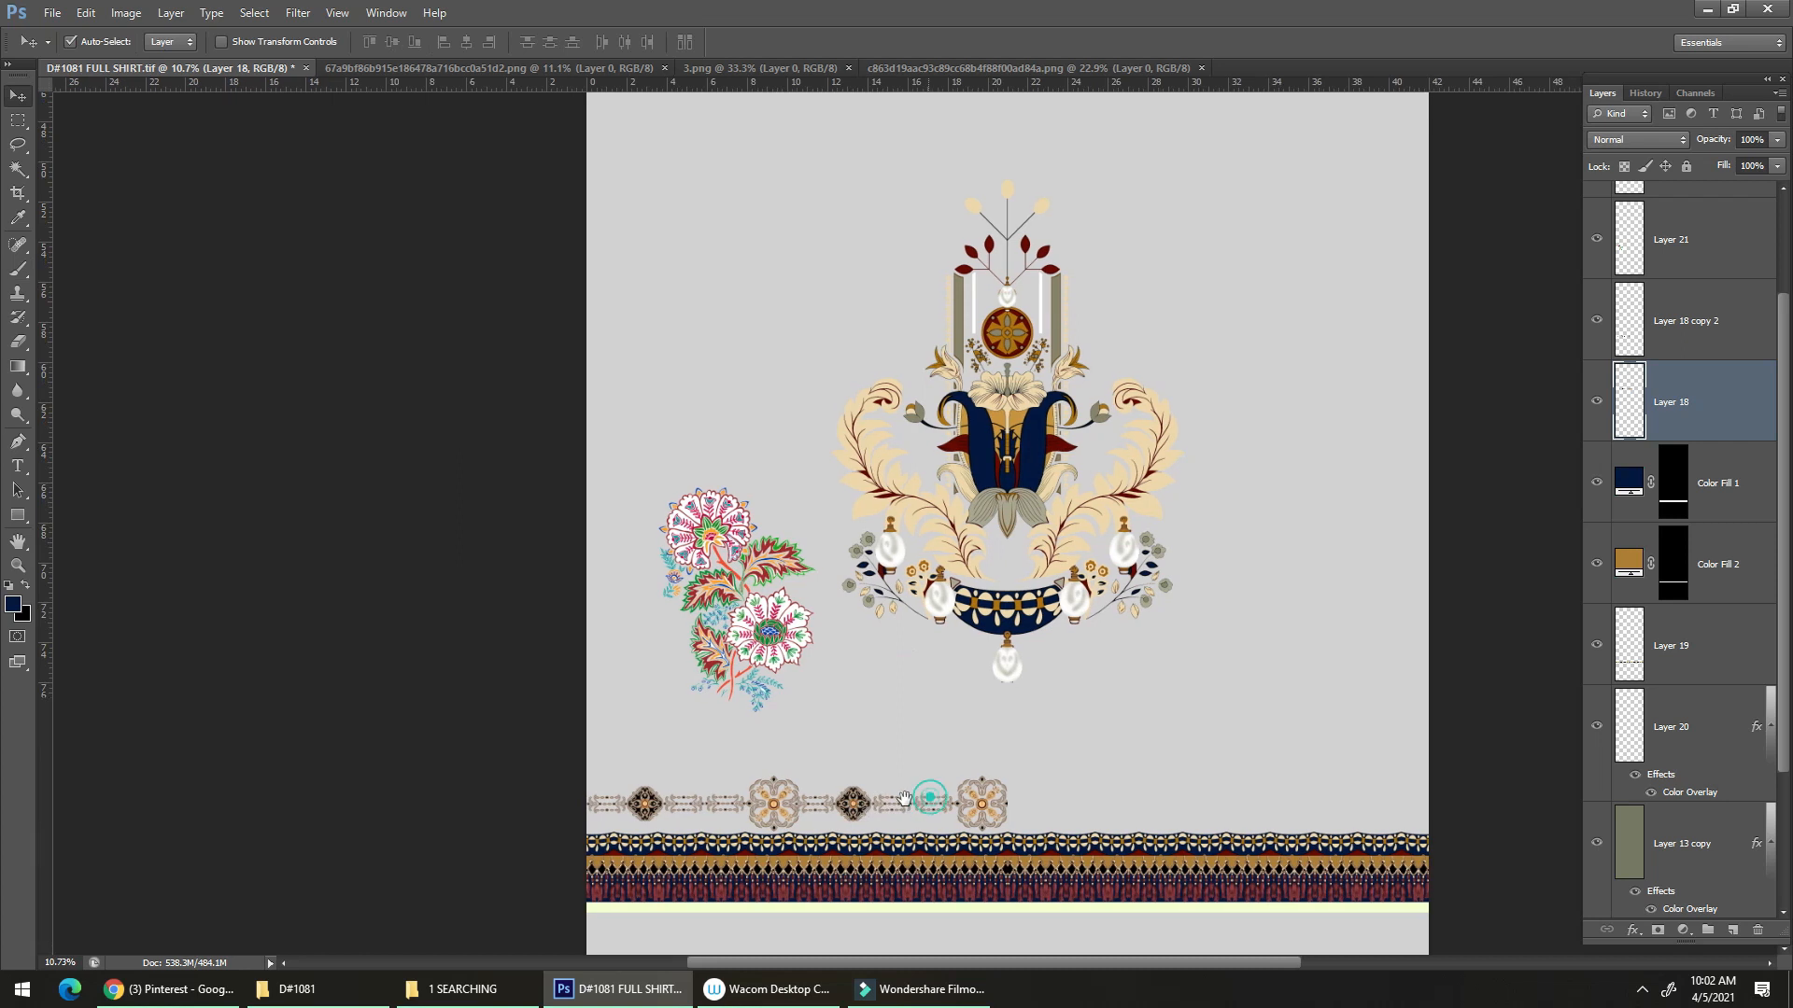
scroll(906, 808, down, 3)
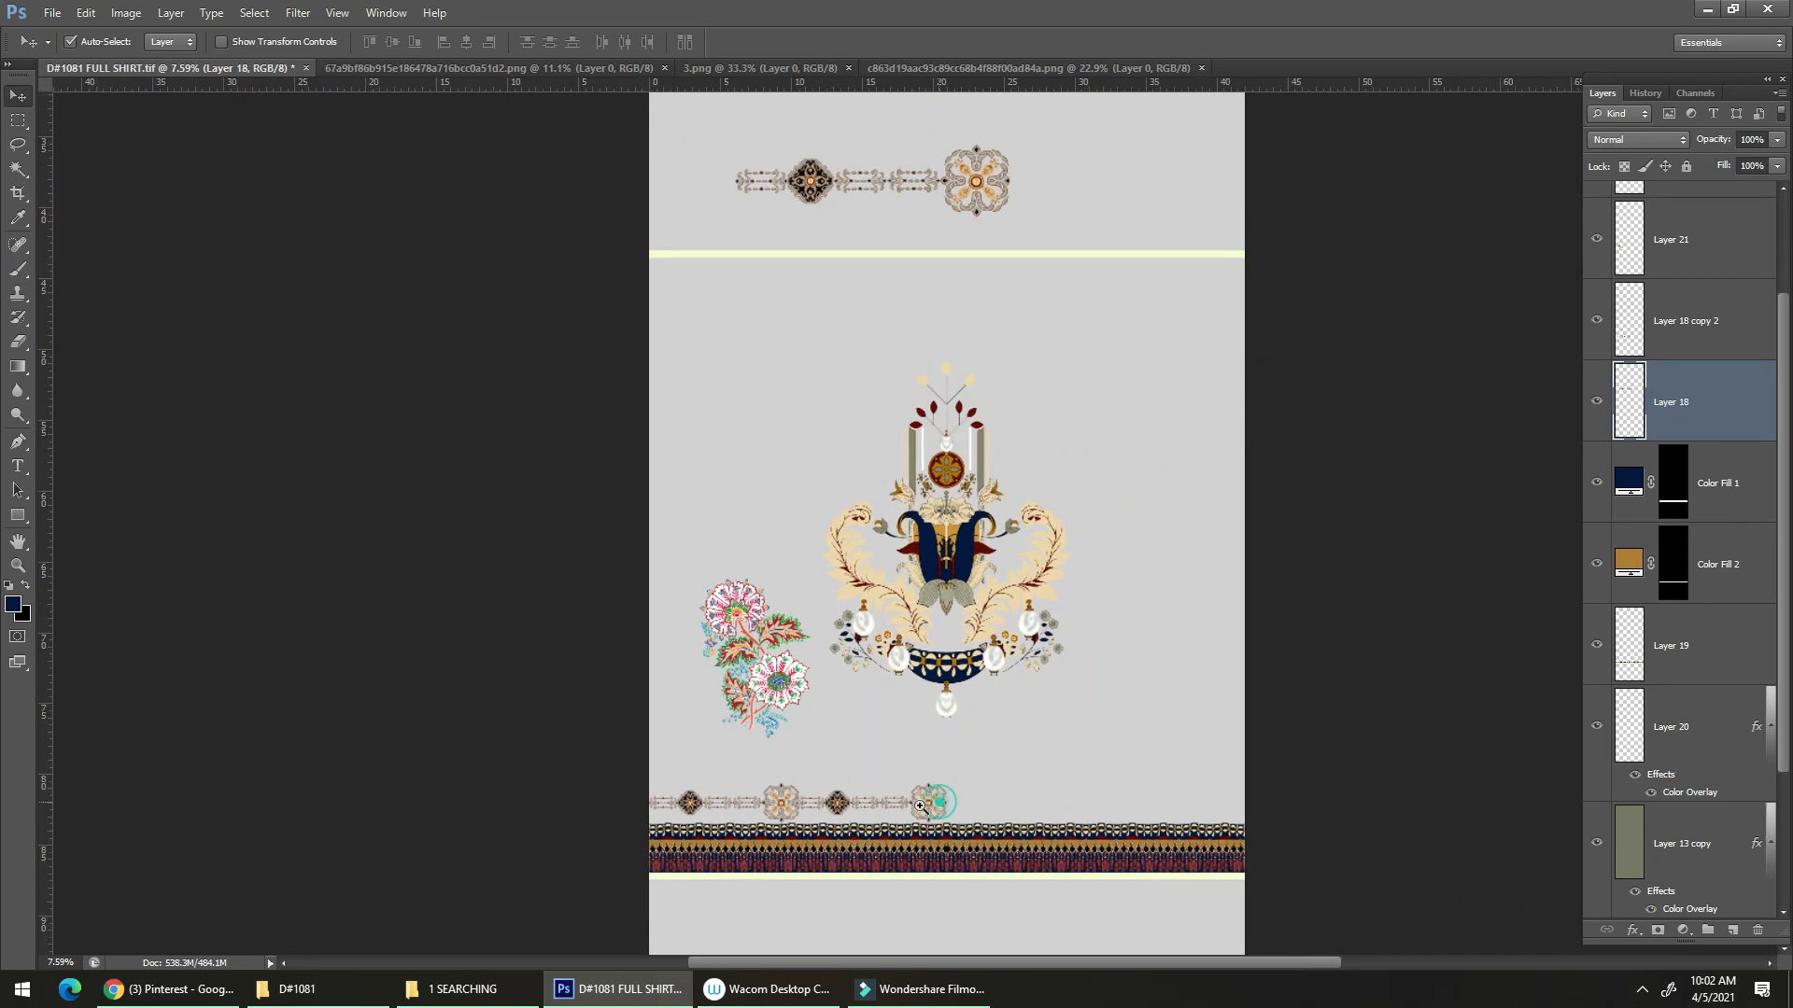
scroll(920, 804, down, 1)
drag(924, 797, 1015, 504)
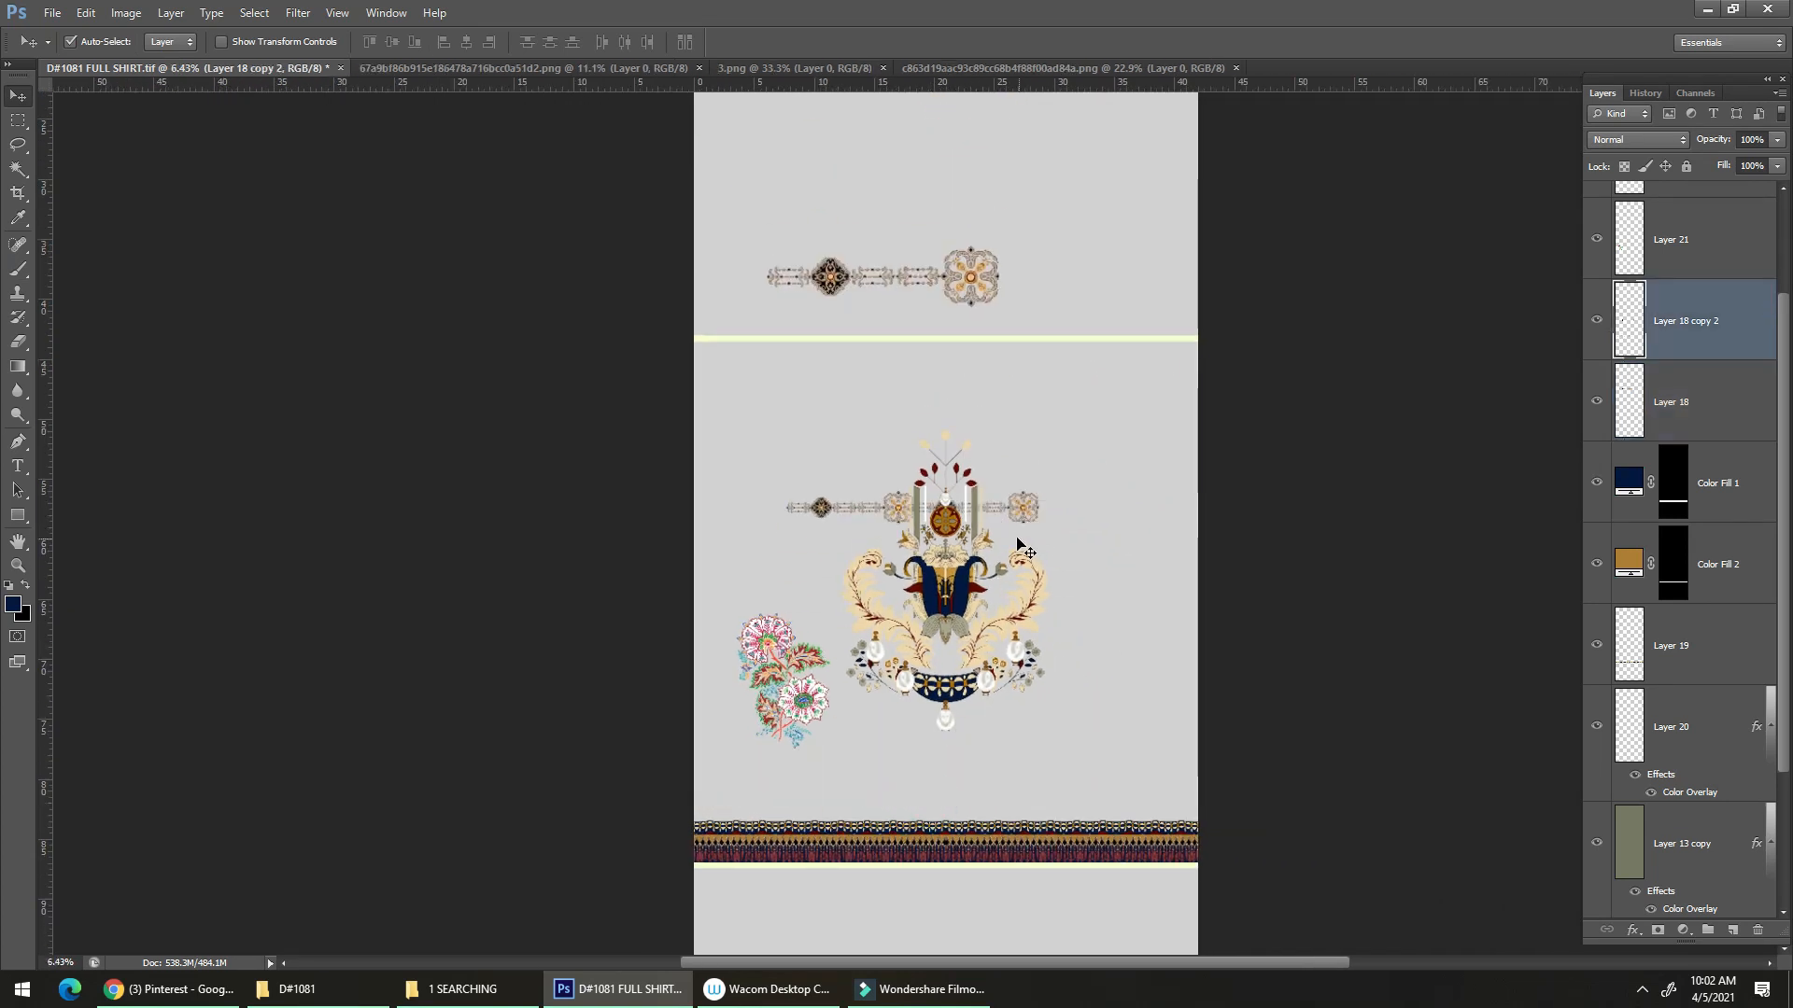
key(Delete)
key(z)
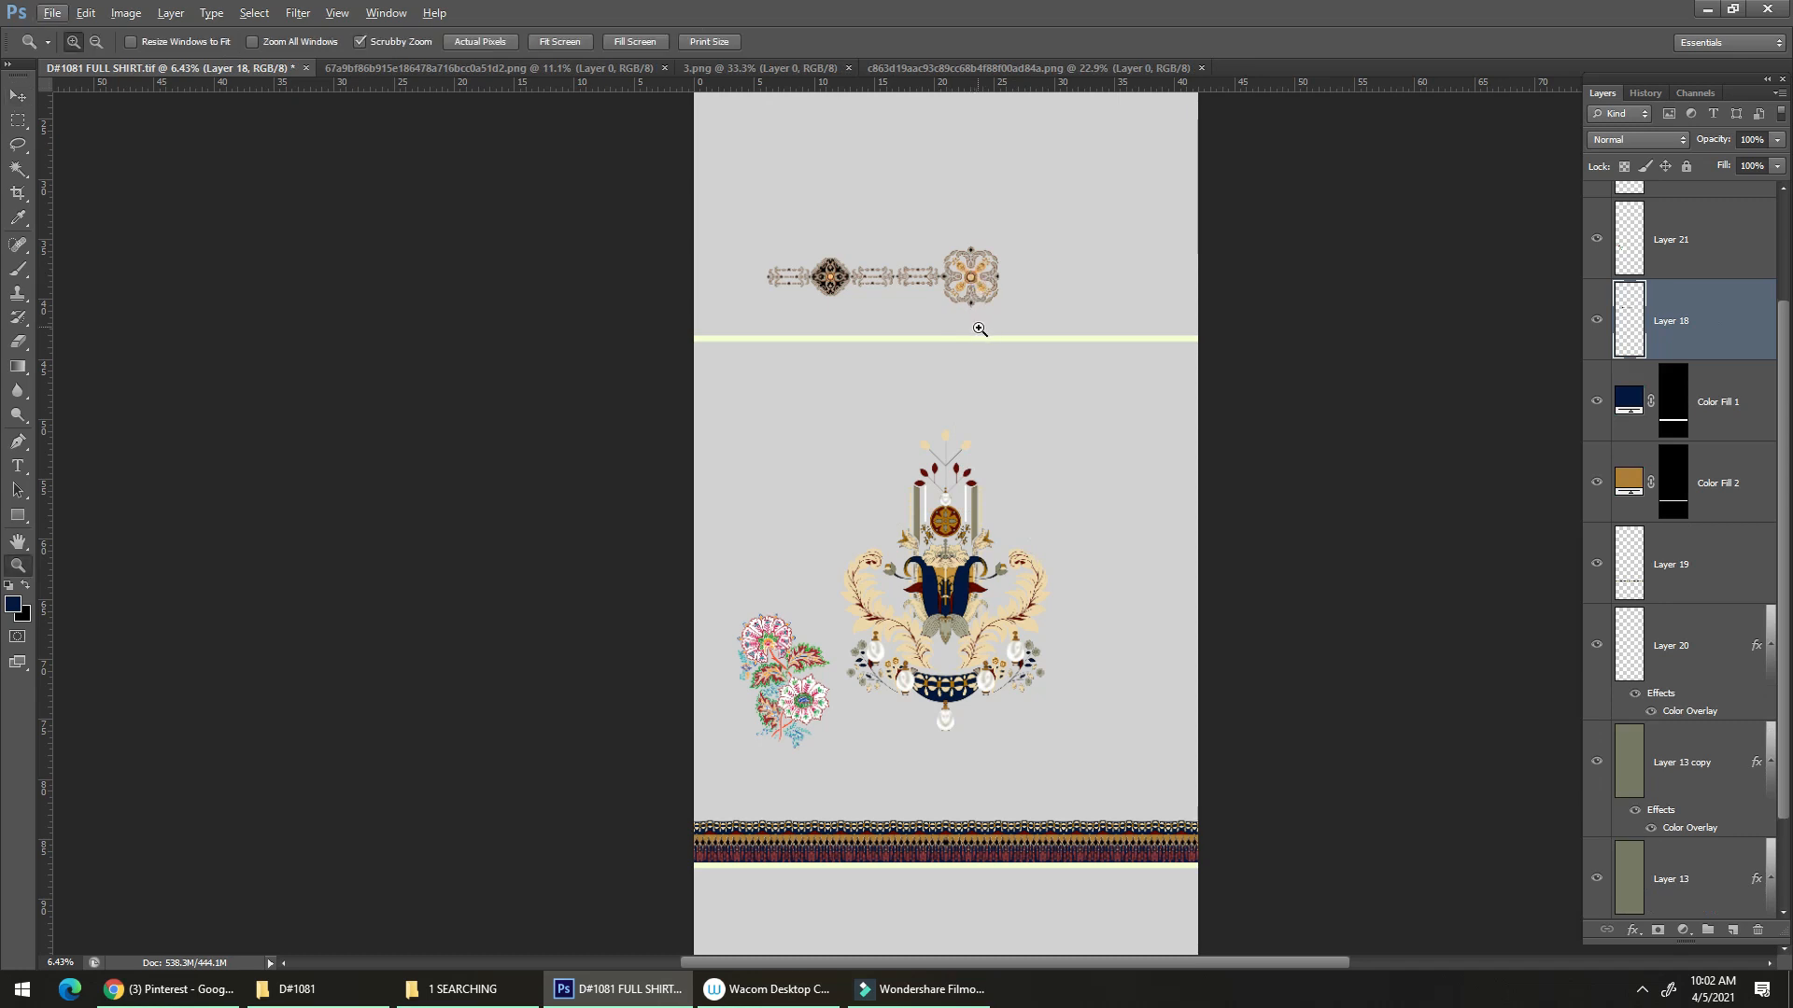
key(ctrl+z)
key(ctrl+t)
drag(1072, 452, 1107, 409)
double_click(1107, 410)
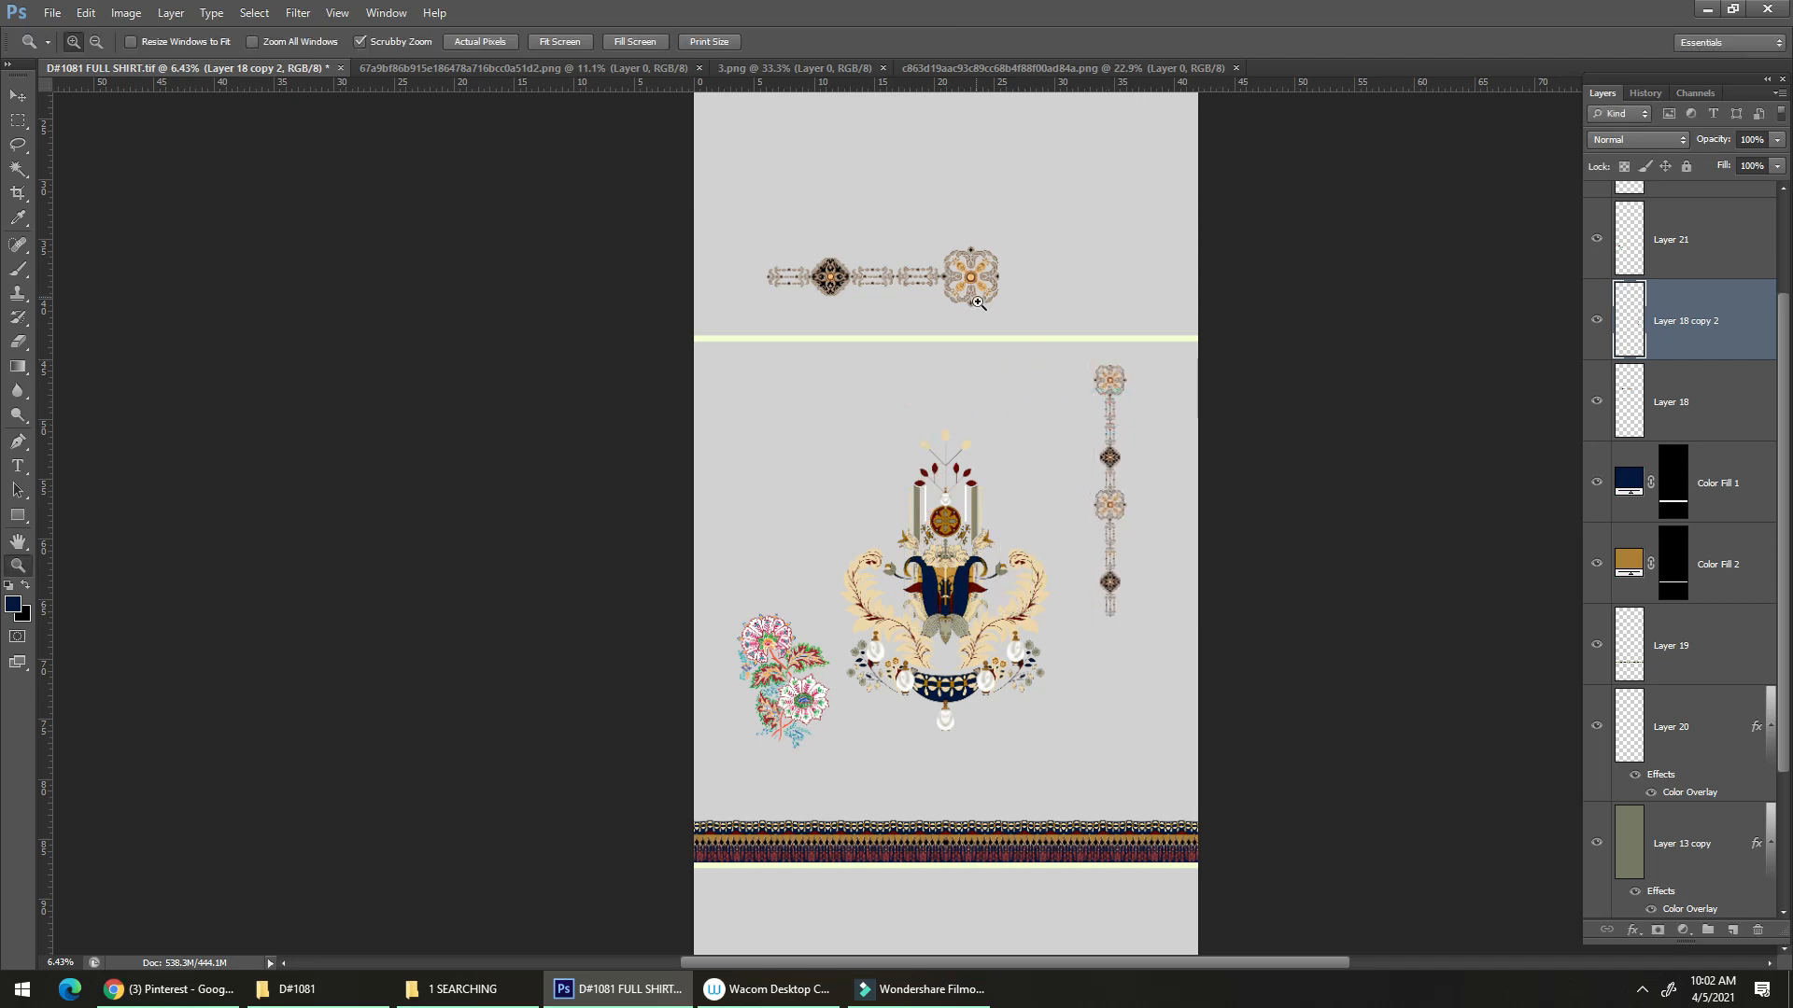
Move the flower spray up the shirt, leaving the area above the hem free.
mouse_move(976, 630)
mouse_down()
mouse_move(1128, 728)
mouse_move(1000, 654)
mouse_up()
drag(902, 724, 931, 722)
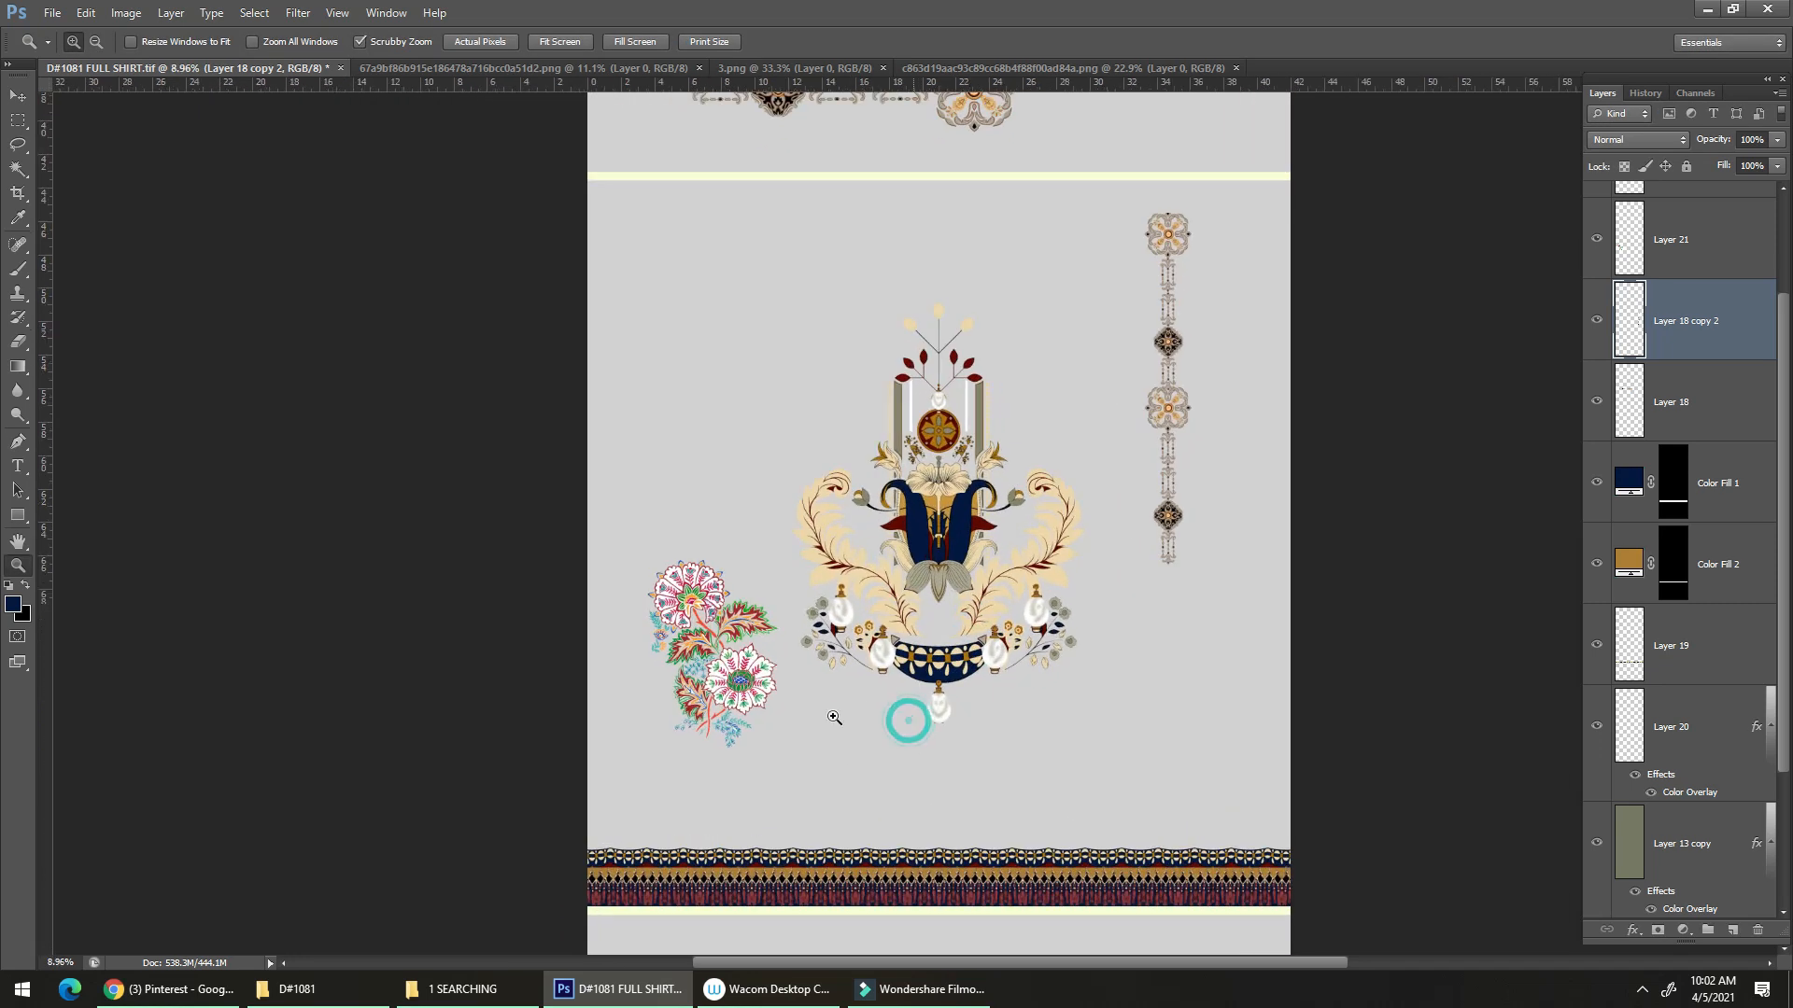
key(v)
drag(740, 691, 735, 322)
drag(943, 622, 968, 592)
key(alt+Tab)
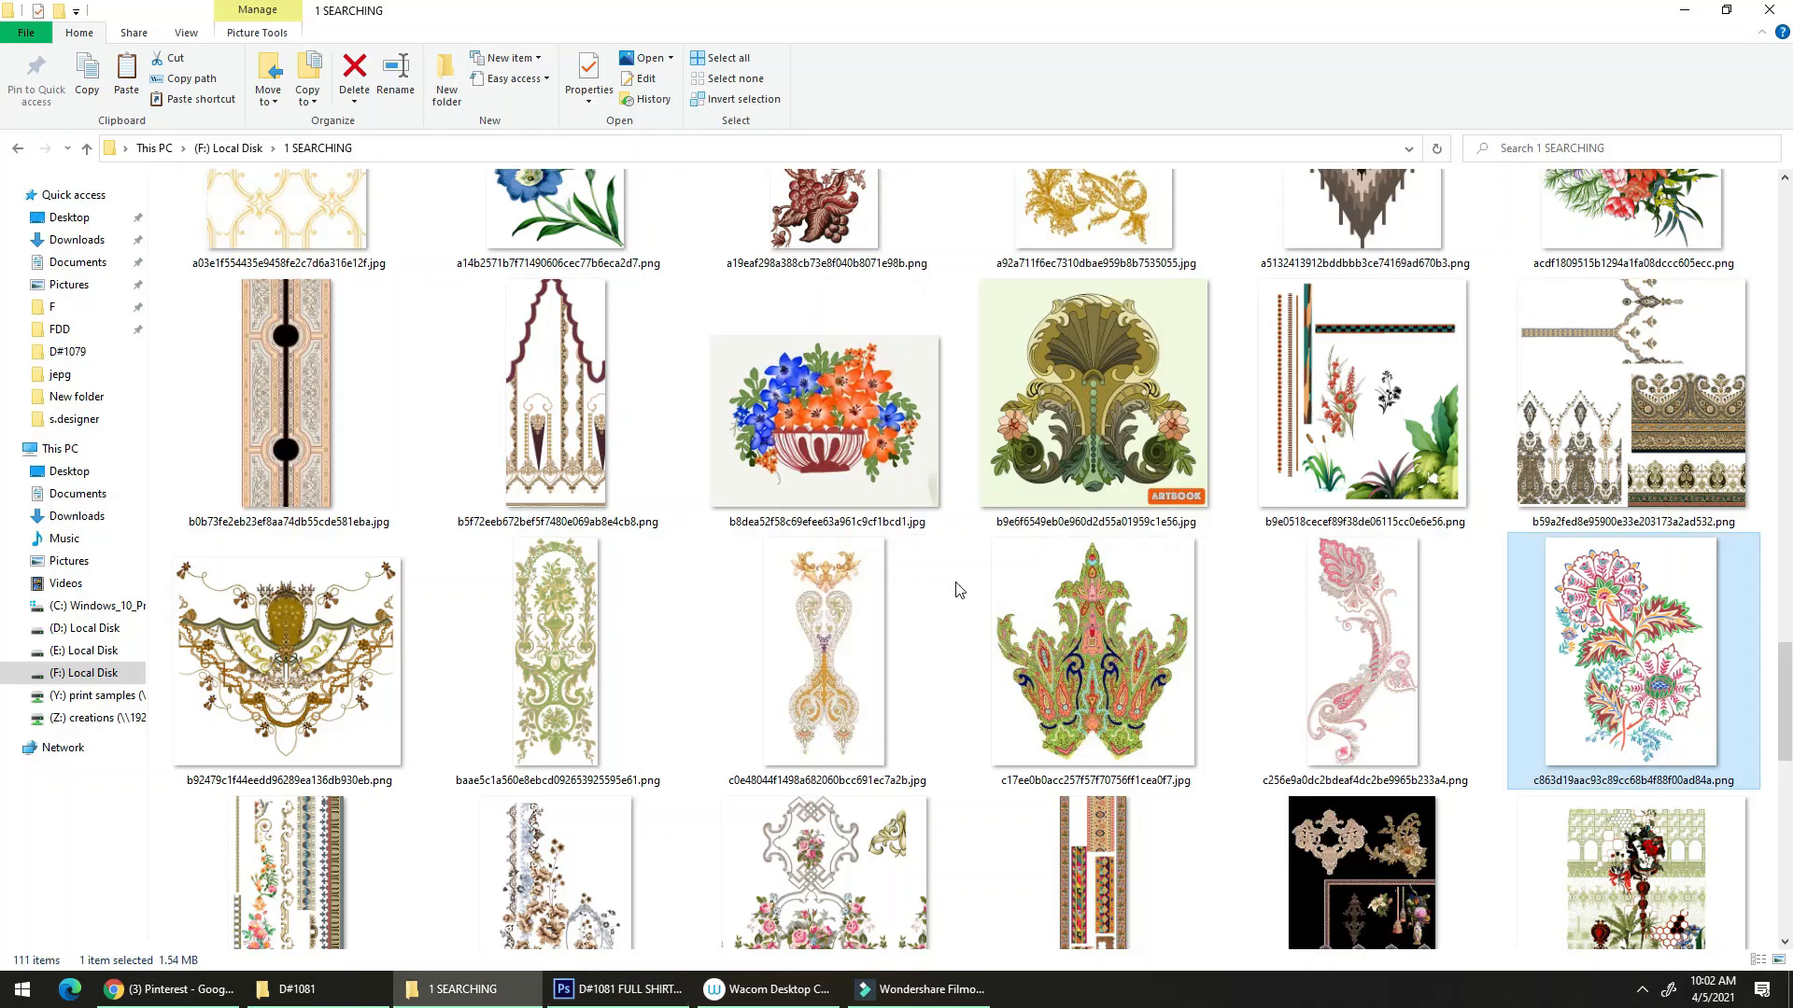
scroll(912, 532, up, 8)
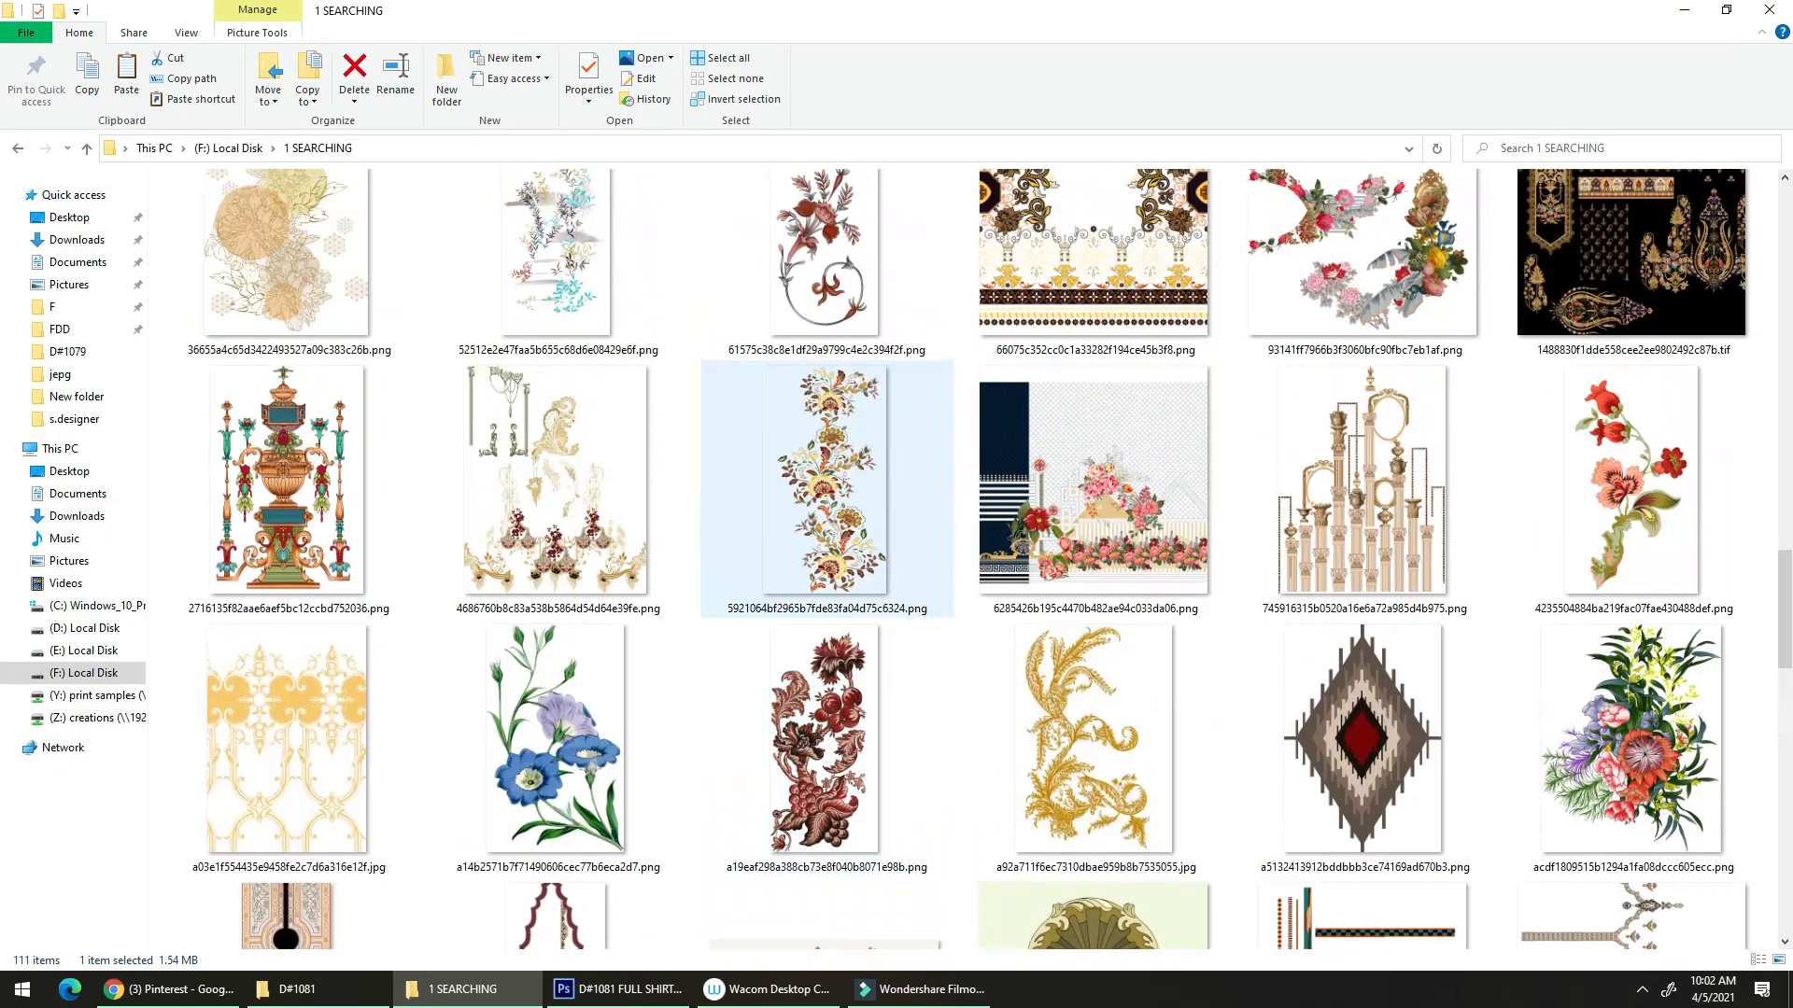
scroll(900, 602, down, 15)
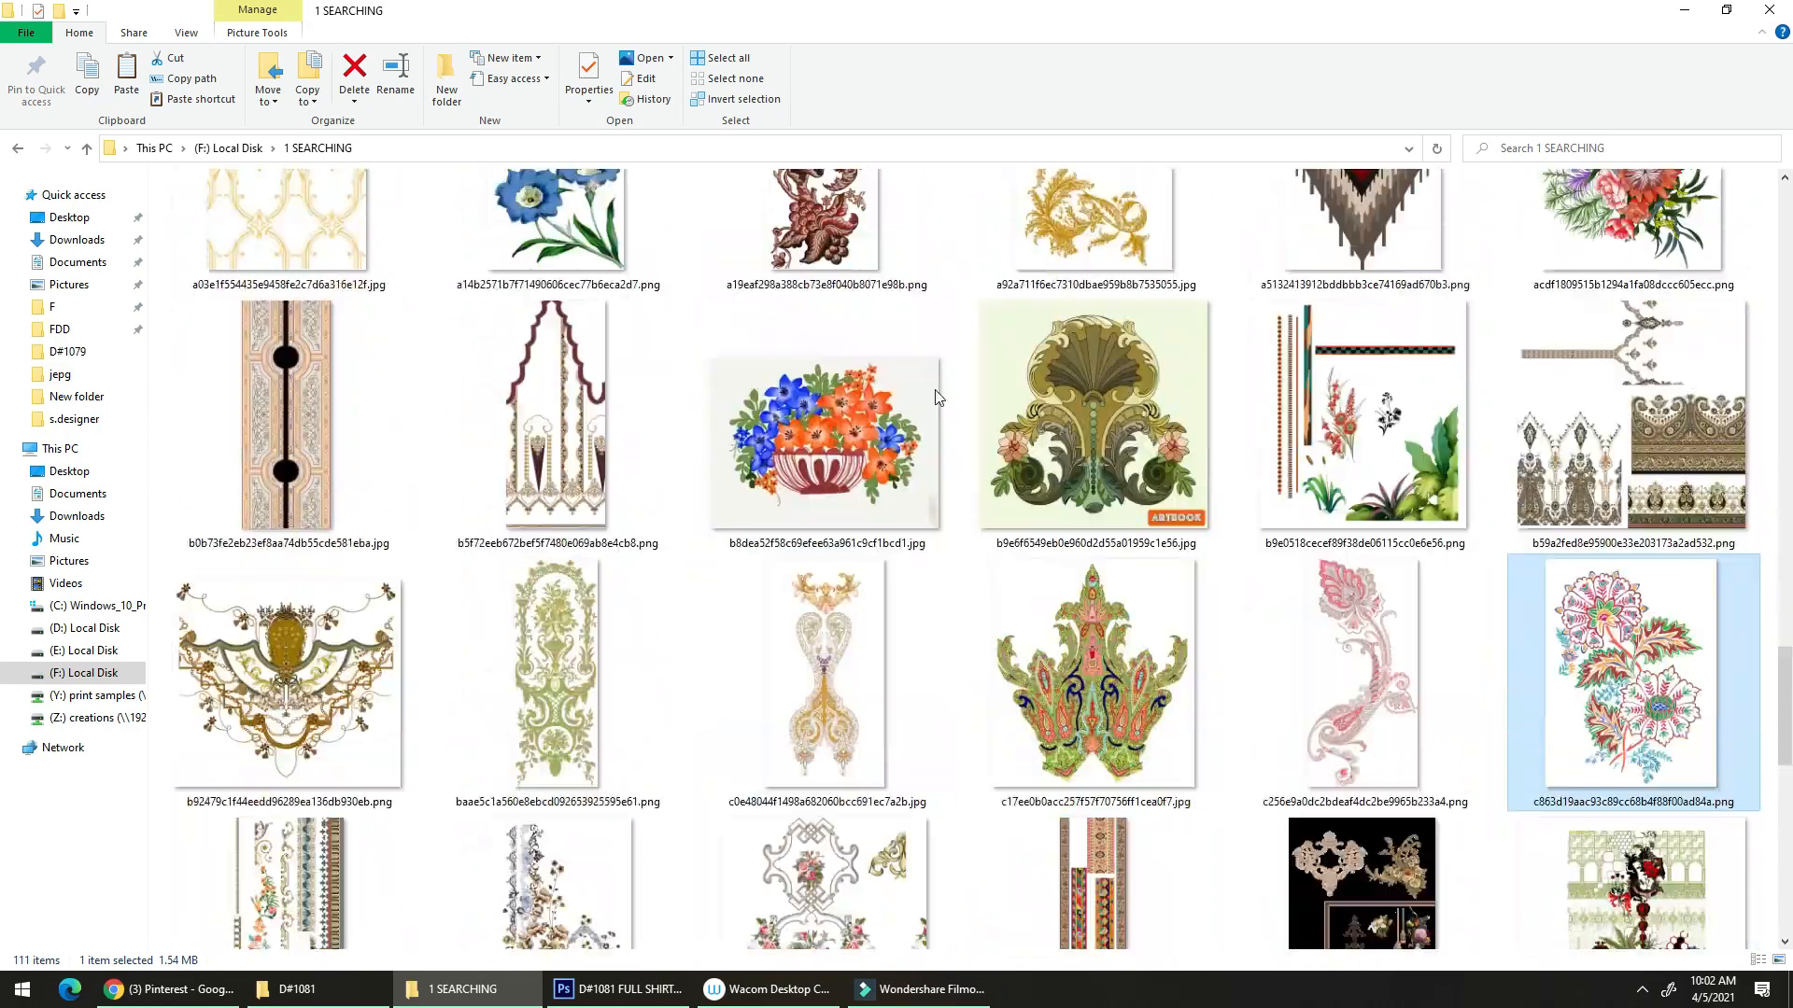
scroll(790, 646, up, 5)
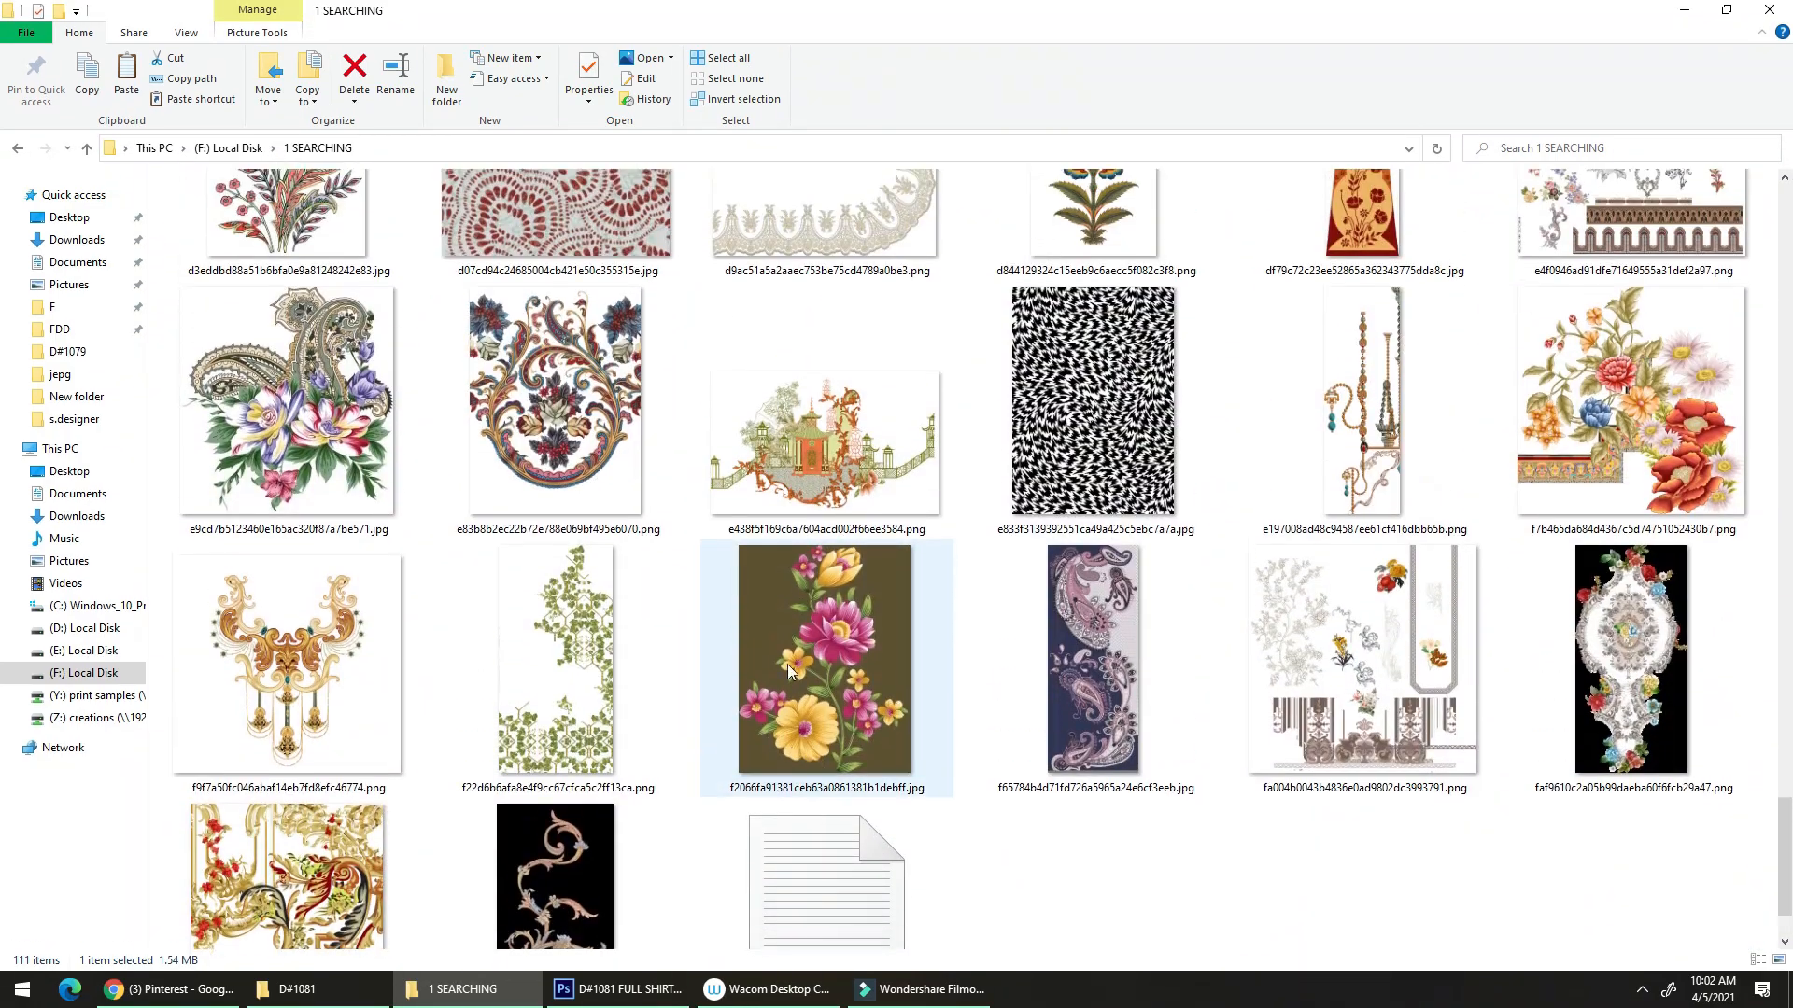
scroll(805, 580, up, 5)
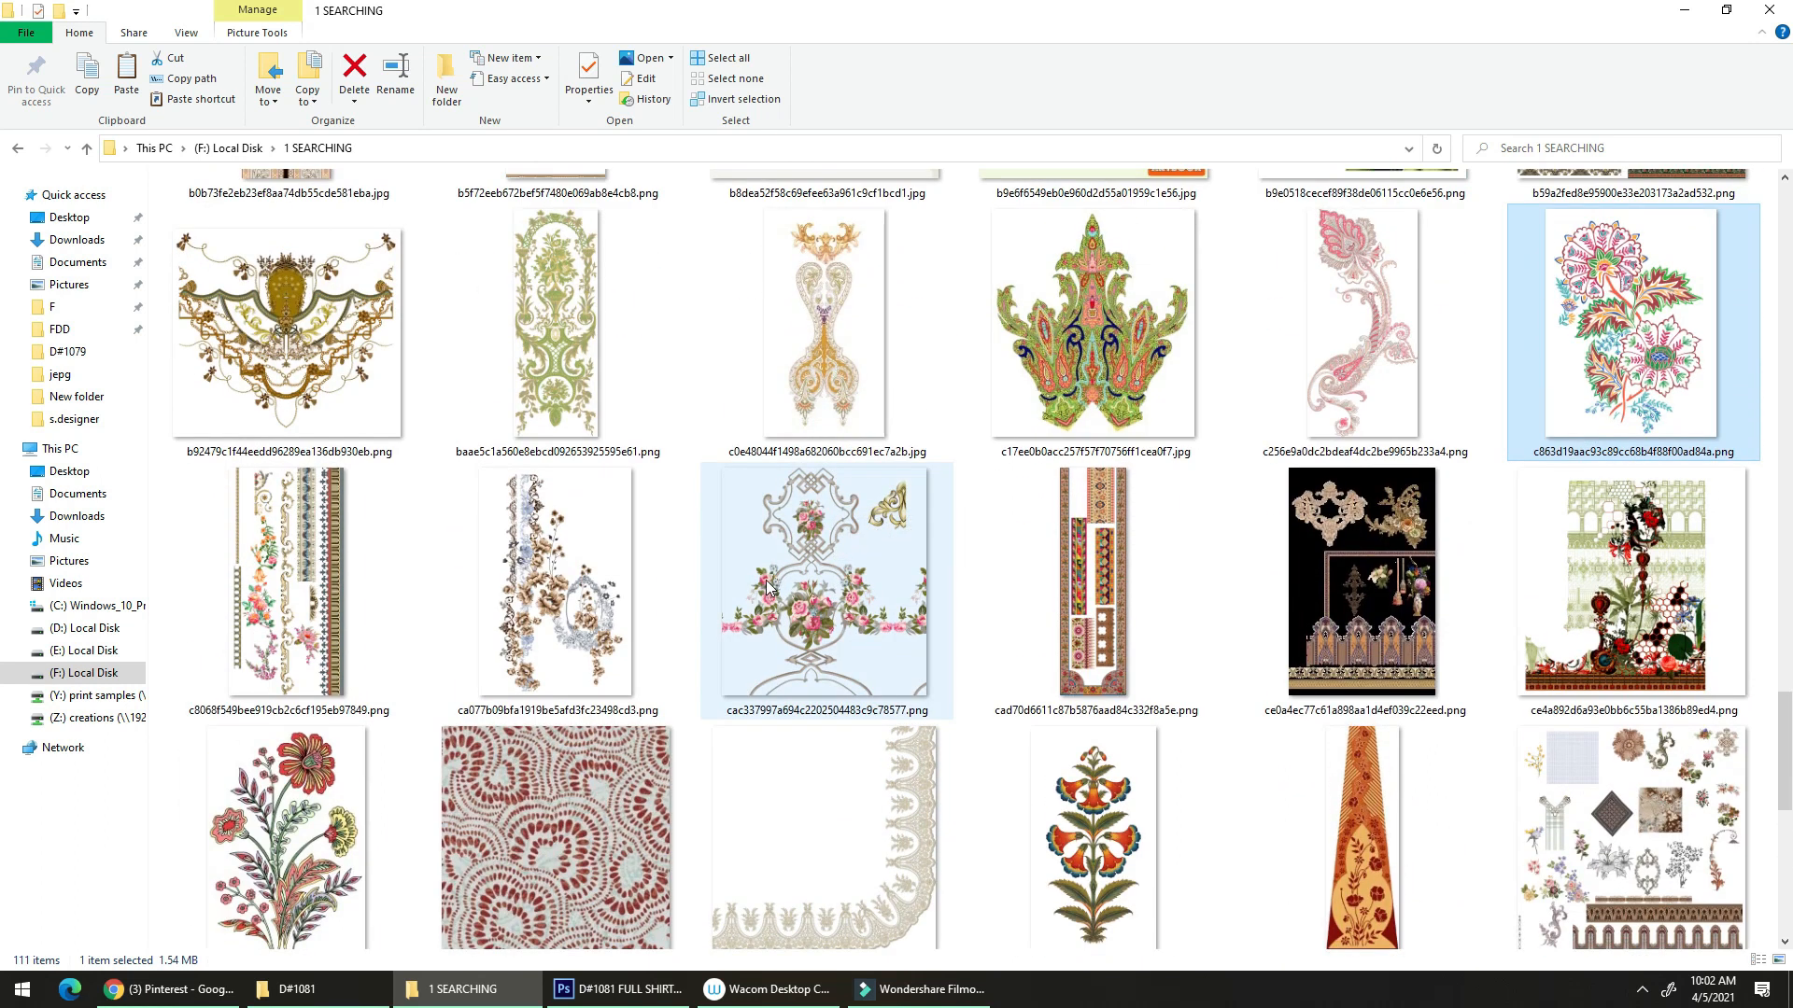
scroll(779, 598, up, 2)
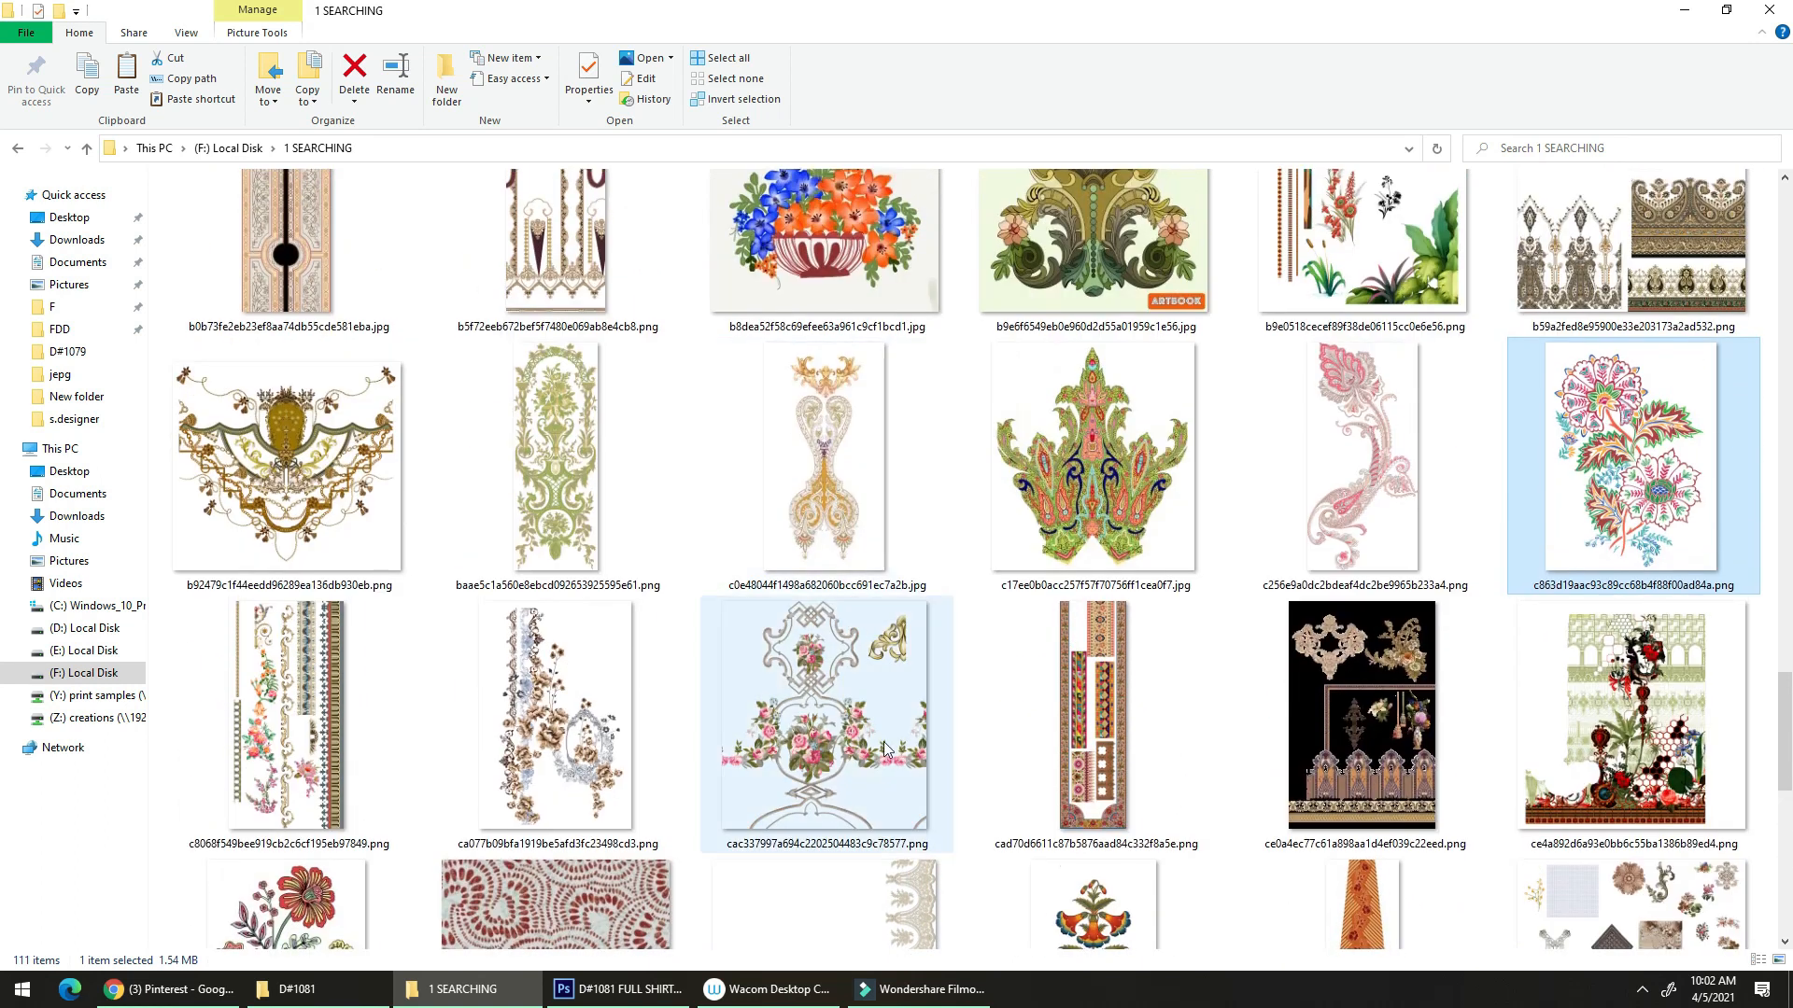
drag(884, 749, 1641, 670)
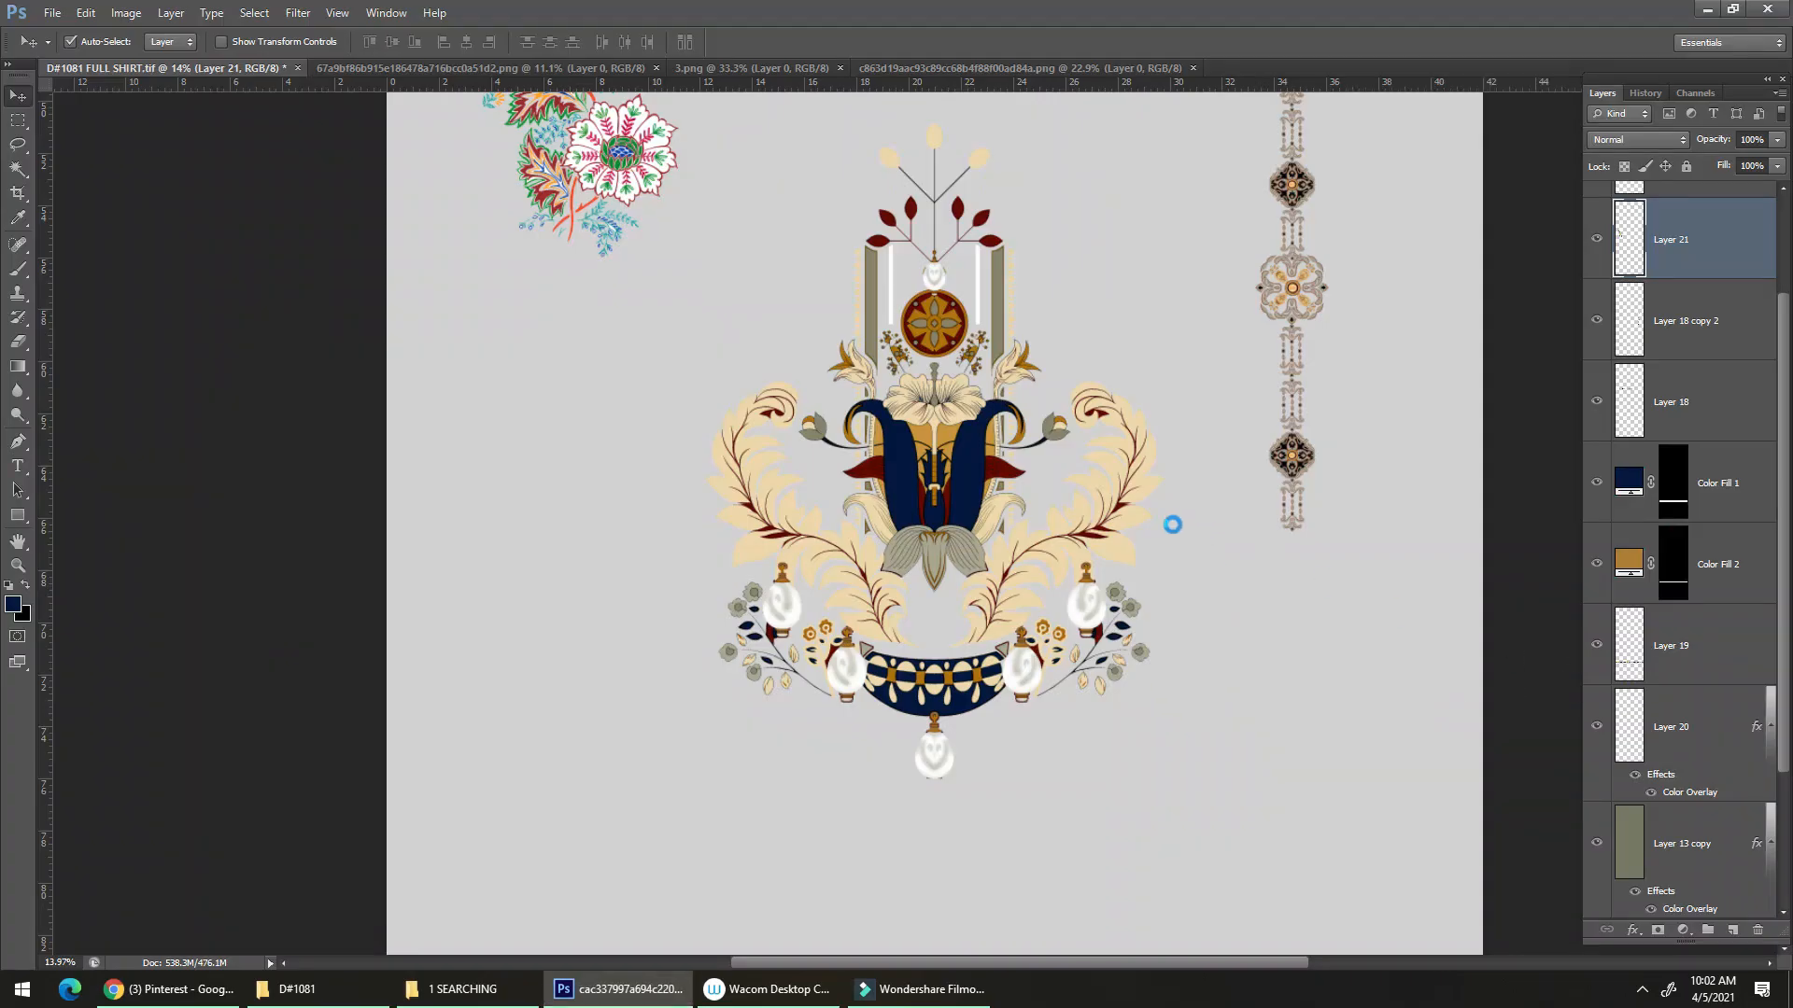
Bring the rose trellis artwork into the shirt design, show the guides and set it on the hem with its edge at the centre guide.
drag(855, 598, 902, 504)
drag(809, 390, 760, 720)
drag(672, 501, 660, 464)
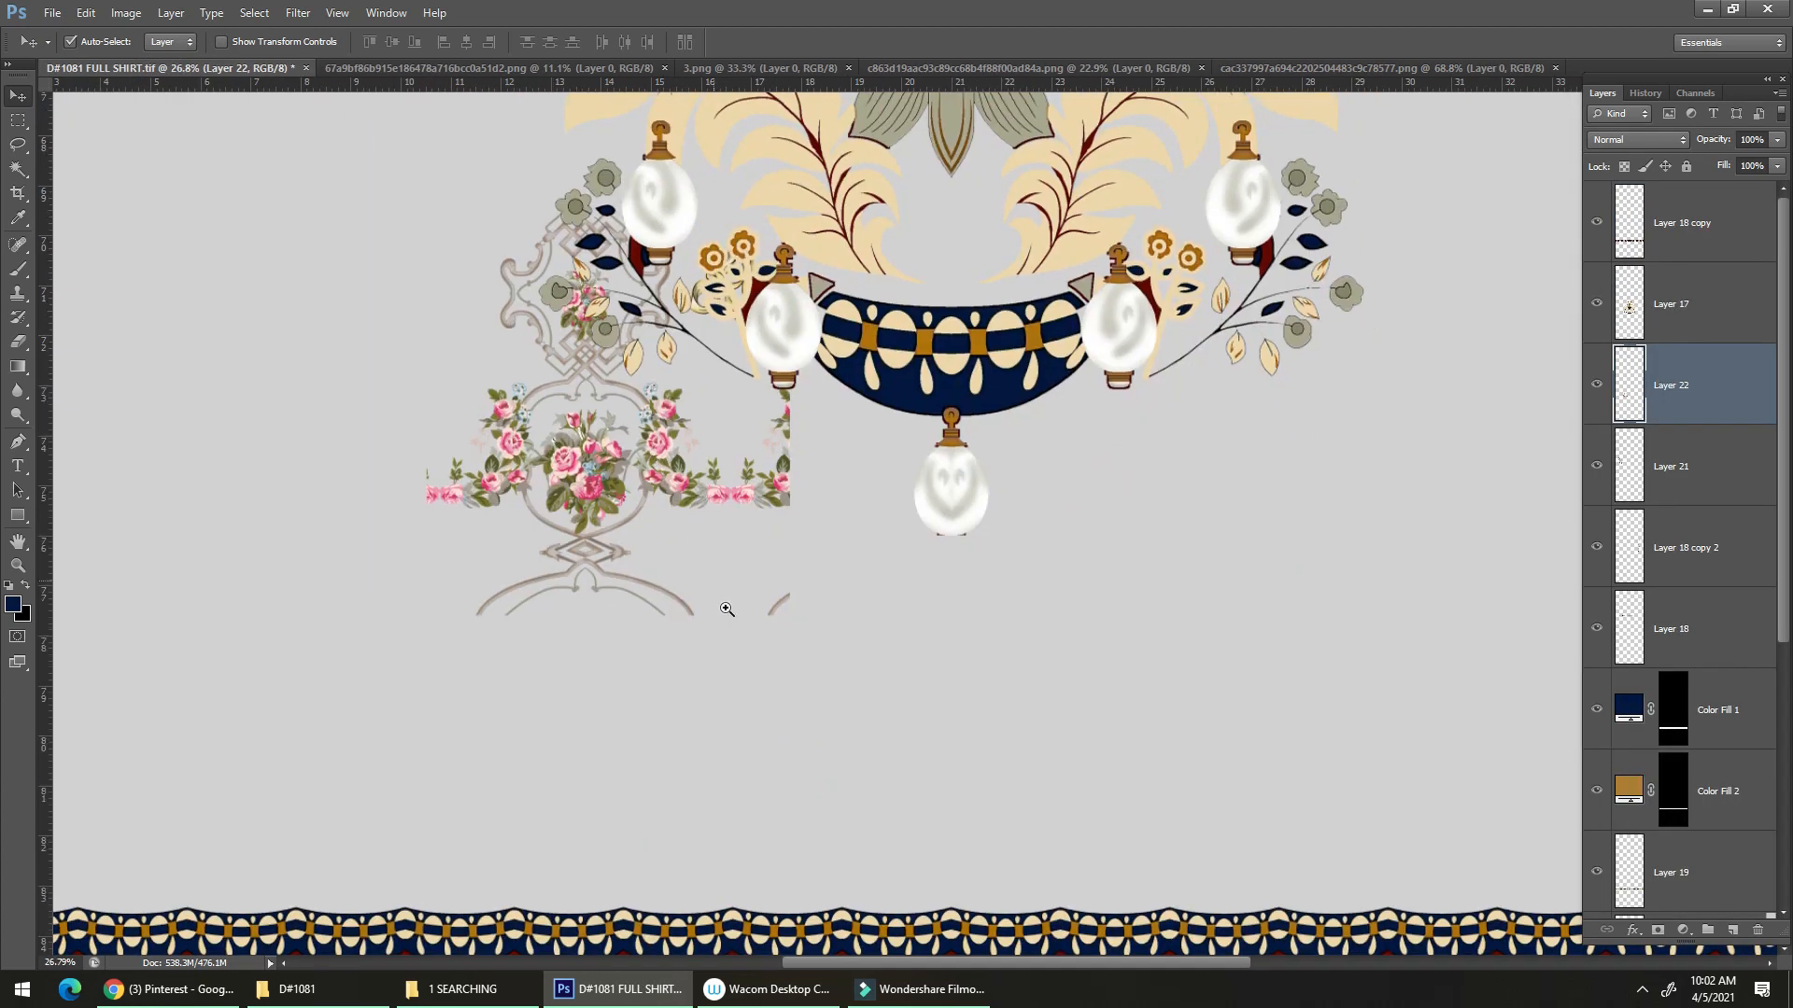
drag(729, 603, 663, 607)
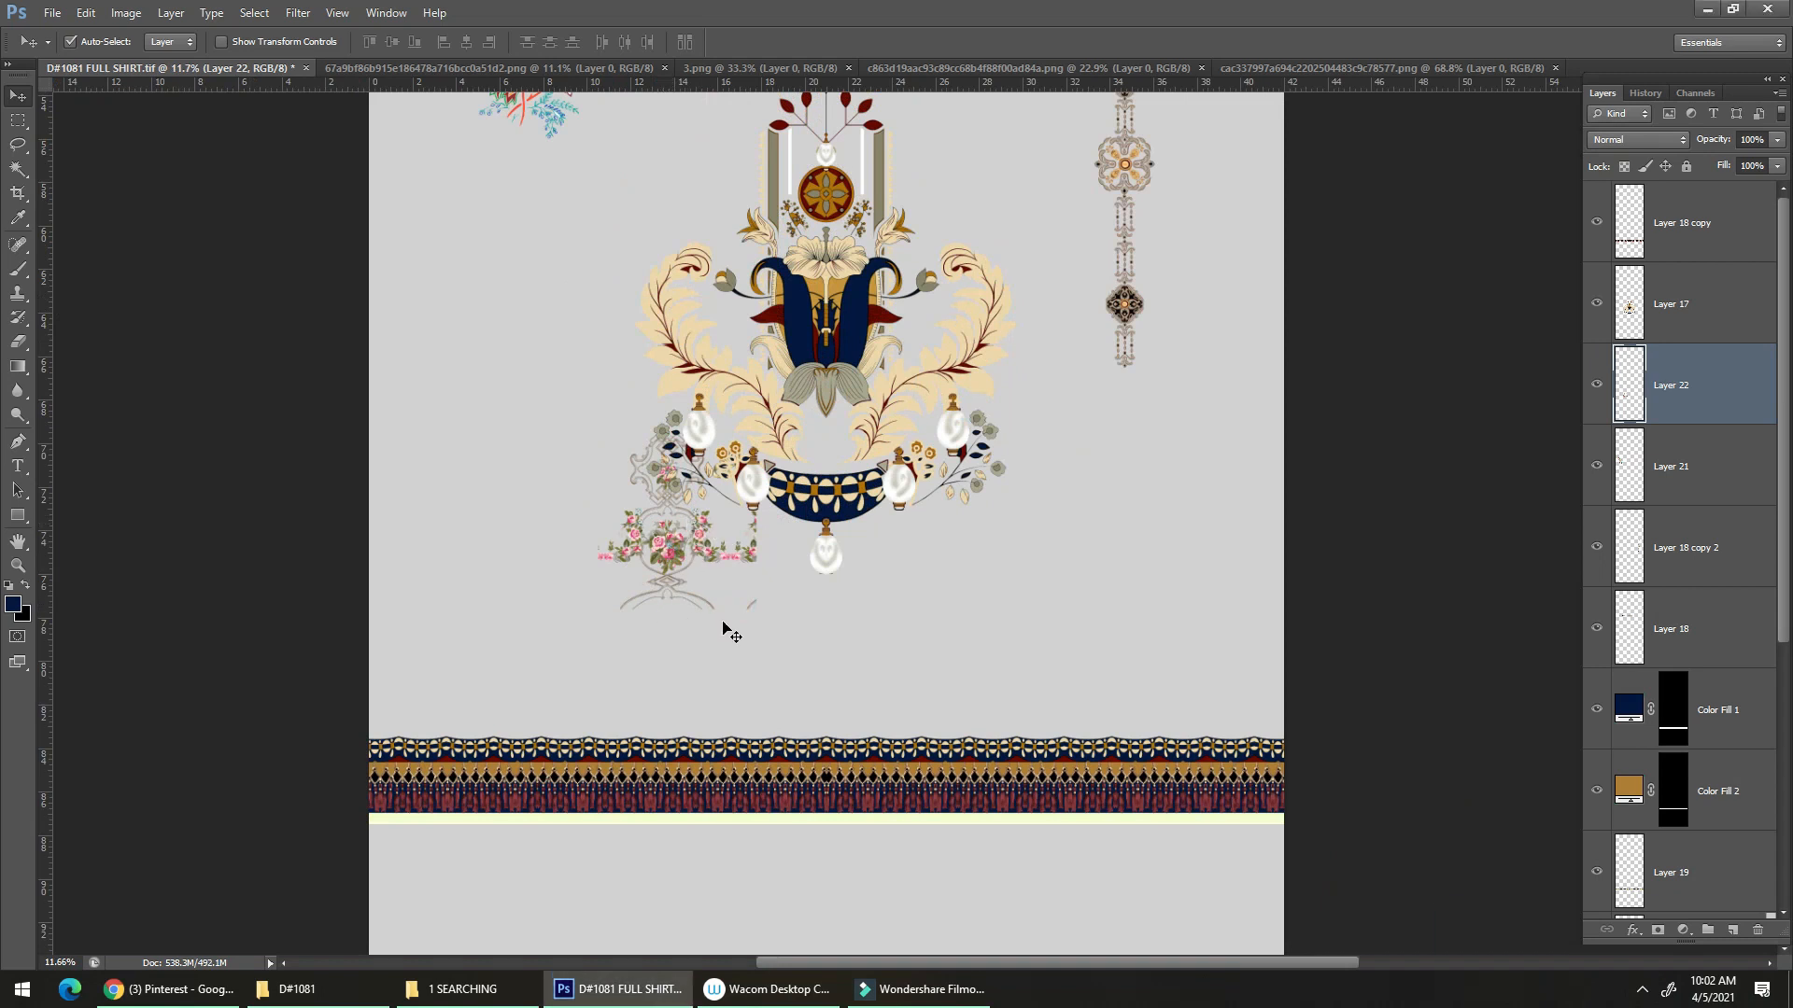
drag(739, 684, 751, 682)
key(ctrl+semicolon)
drag(632, 474, 729, 665)
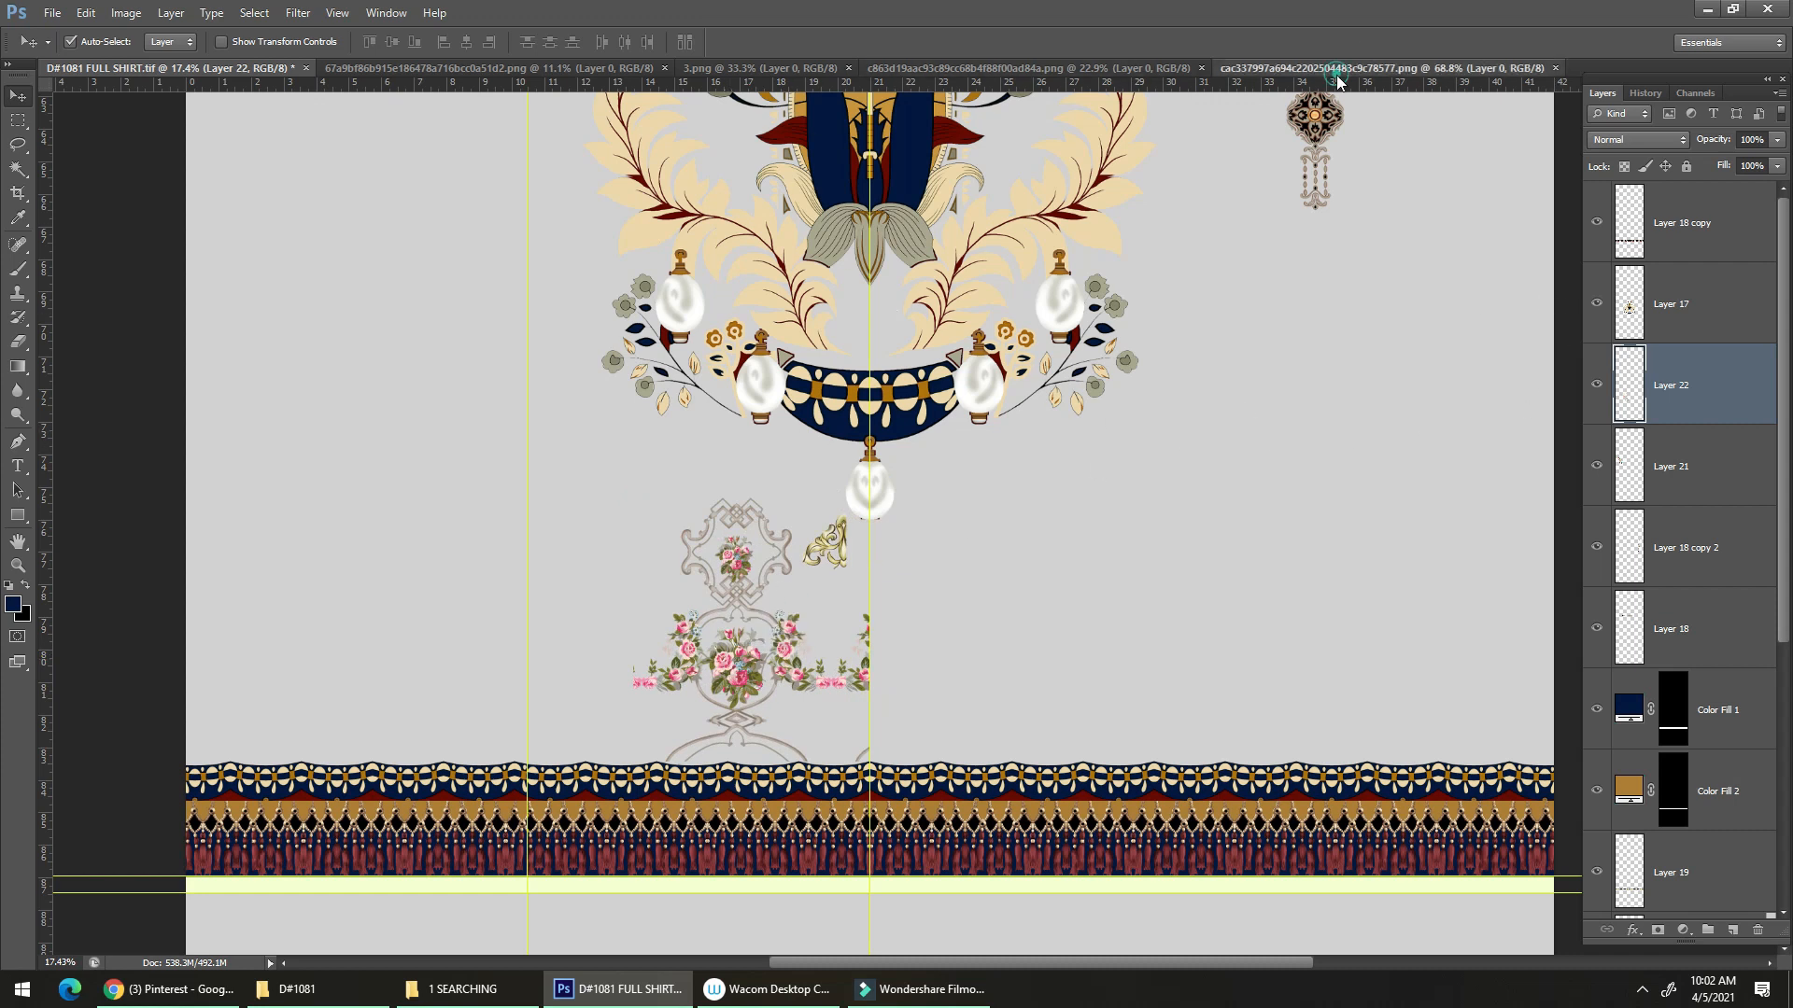
Check the rose trellis source artwork against a black-filled layer beneath it and close that file.
click(1337, 71)
ctrl+click(1729, 931)
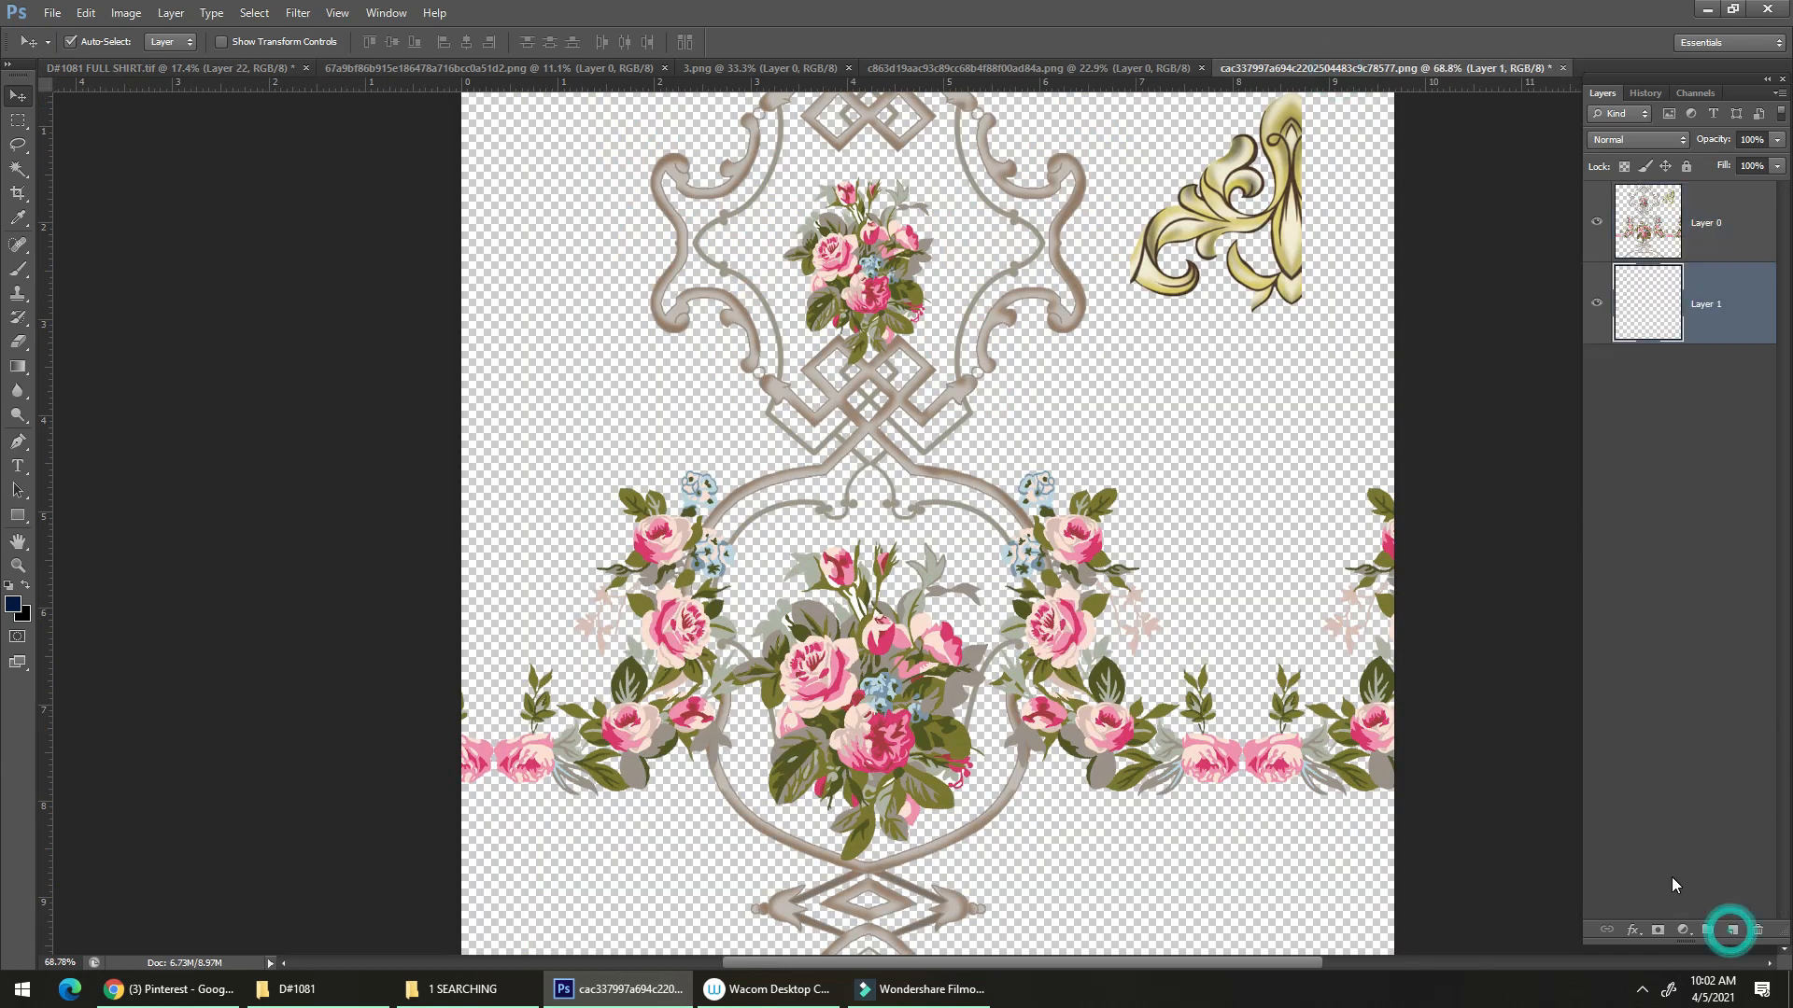
key(ctrl+BackSpace)
drag(842, 634, 896, 607)
drag(1055, 567, 931, 613)
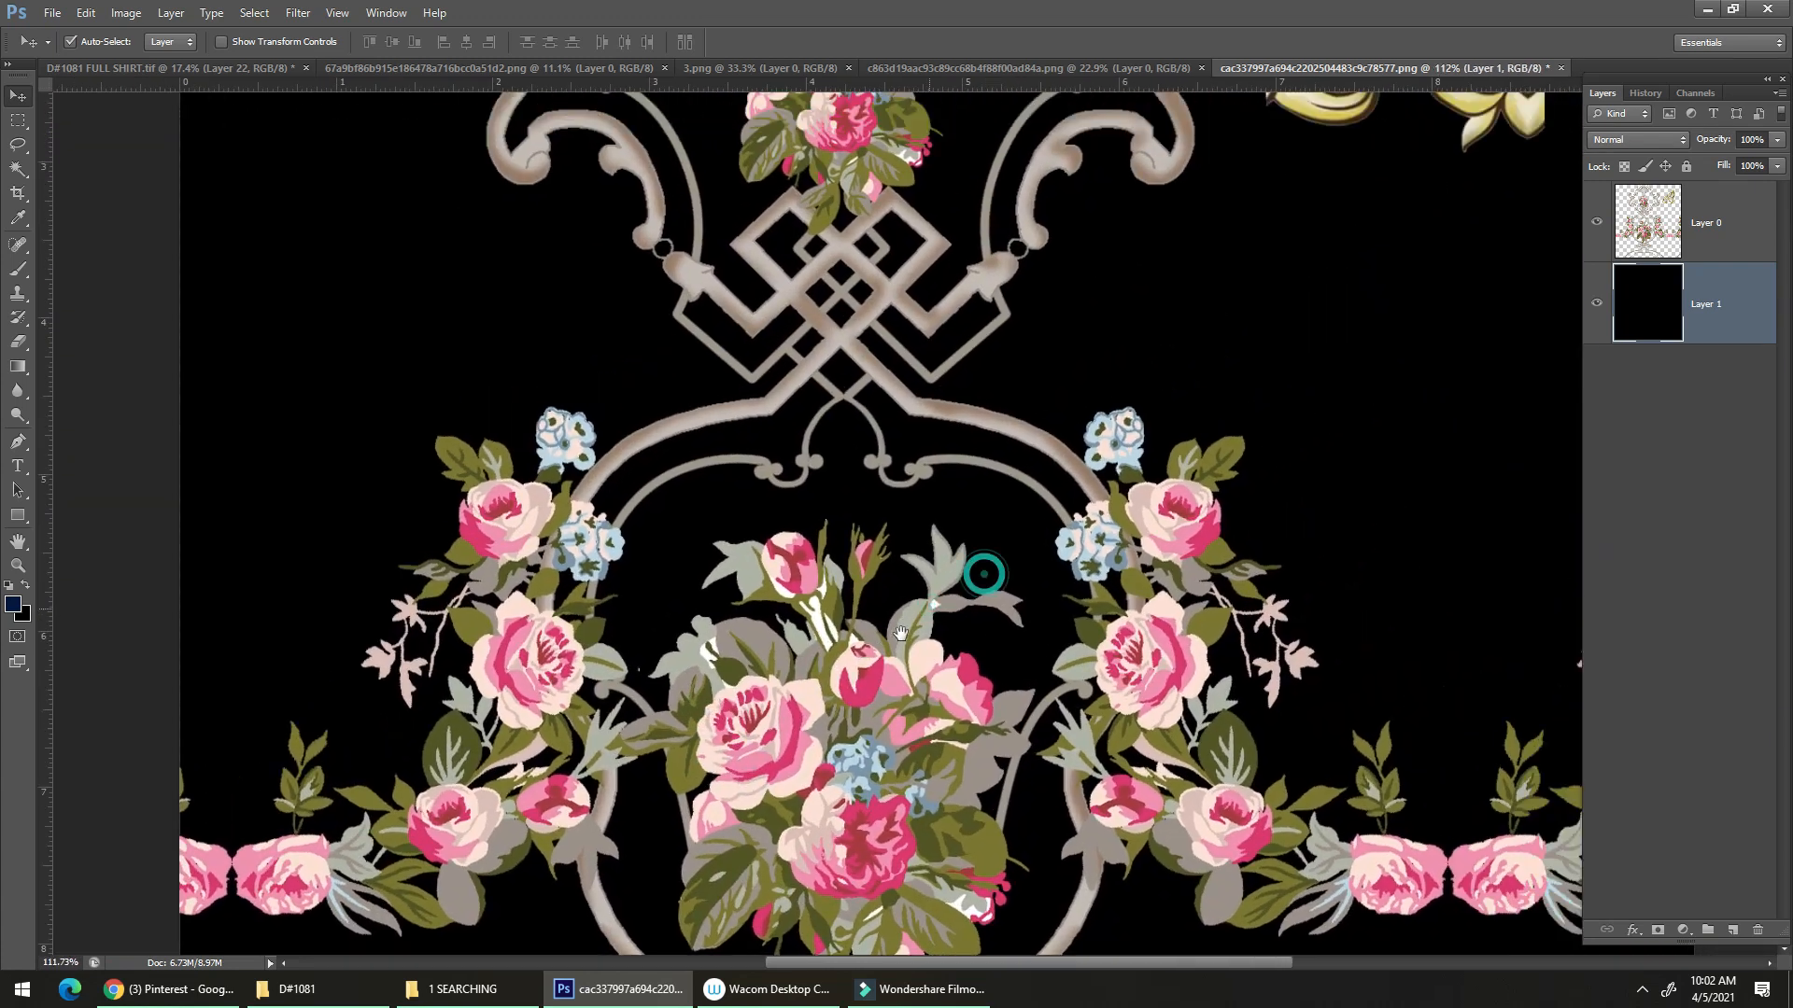
drag(915, 373, 821, 600)
key(ctrl+w)
click(911, 379)
Send the rose trellis layer below the two color fills and Layer 19 to tuck its base behind the scalloped hem.
drag(812, 714, 832, 588)
drag(1000, 642, 957, 693)
drag(1728, 540, 1736, 696)
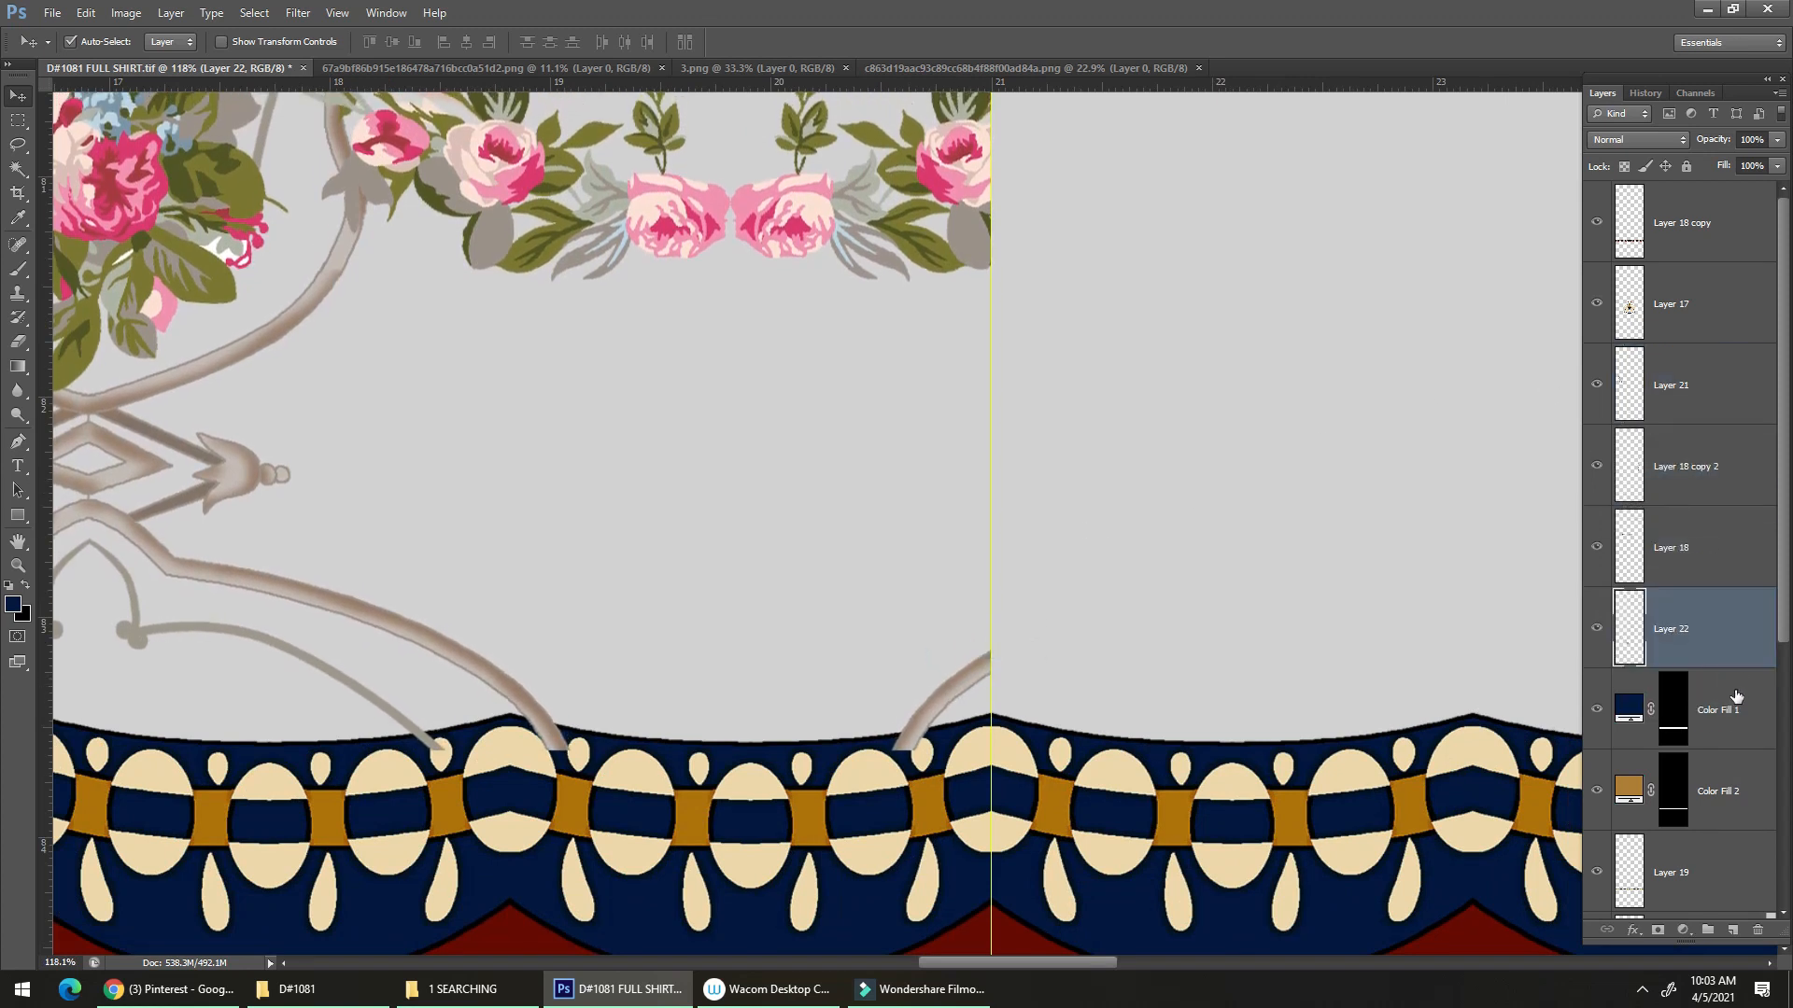
key(ctrl+[)
key(ctrl+[)
key(ctrl+[)
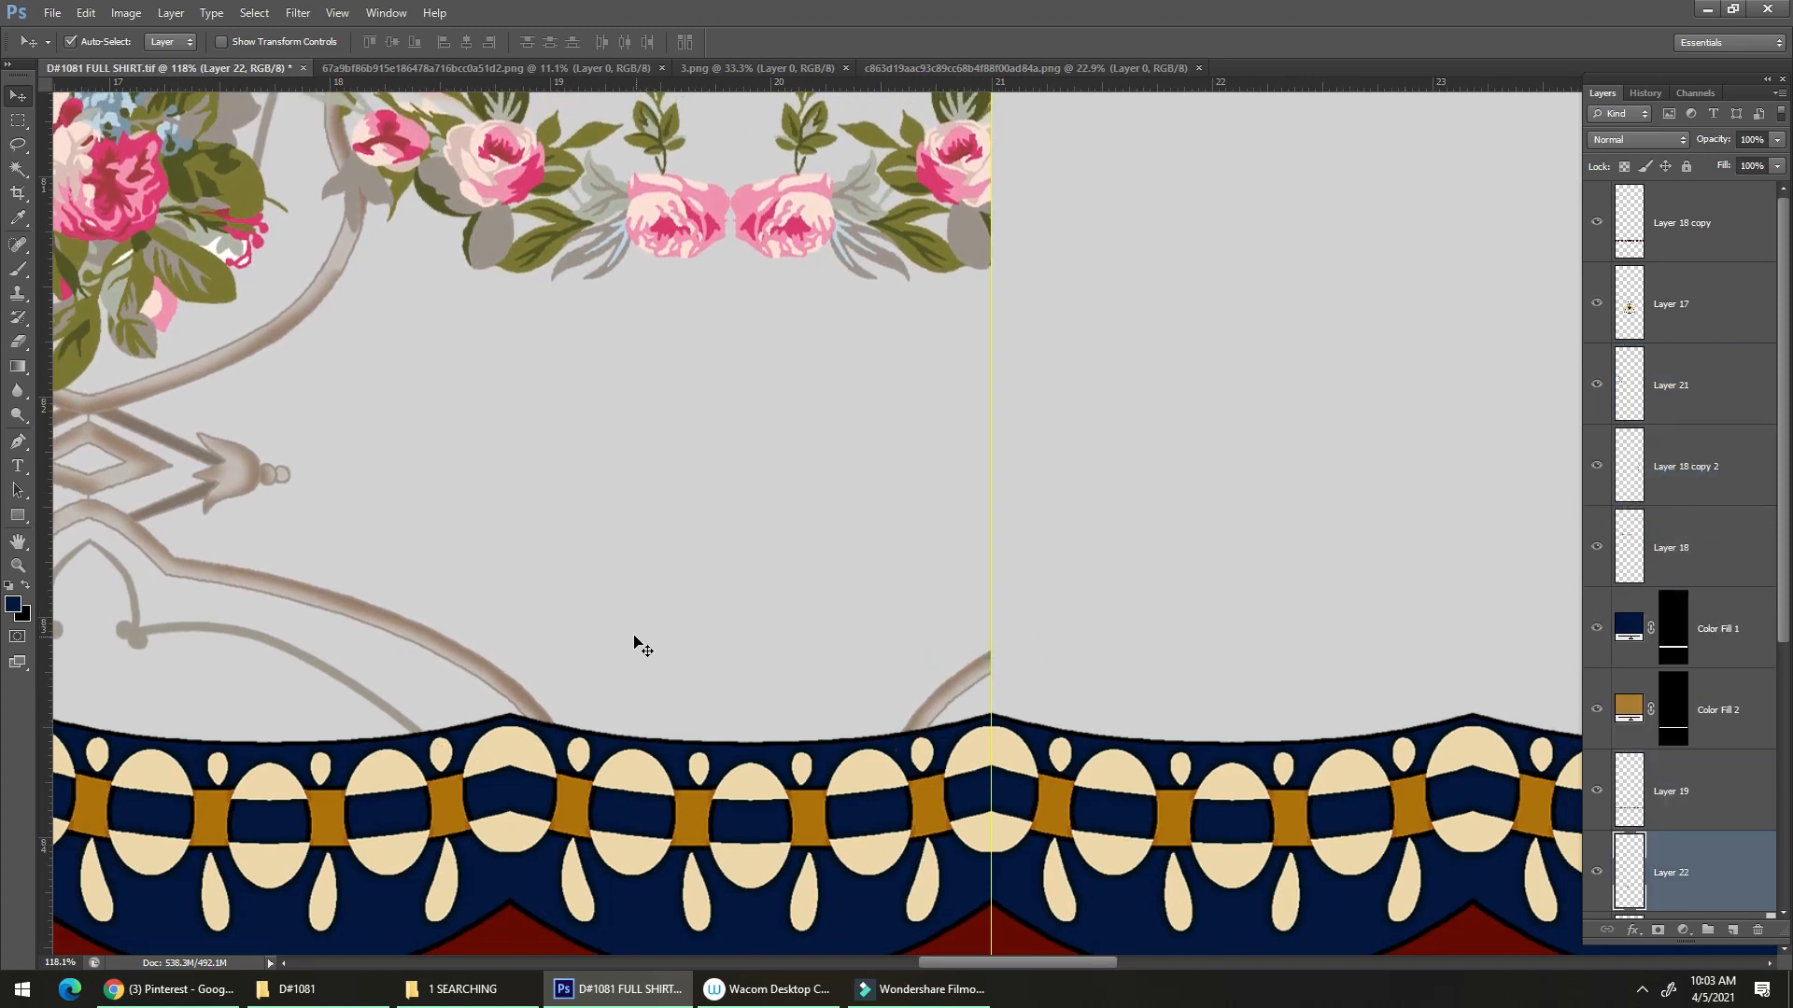
drag(768, 579, 747, 725)
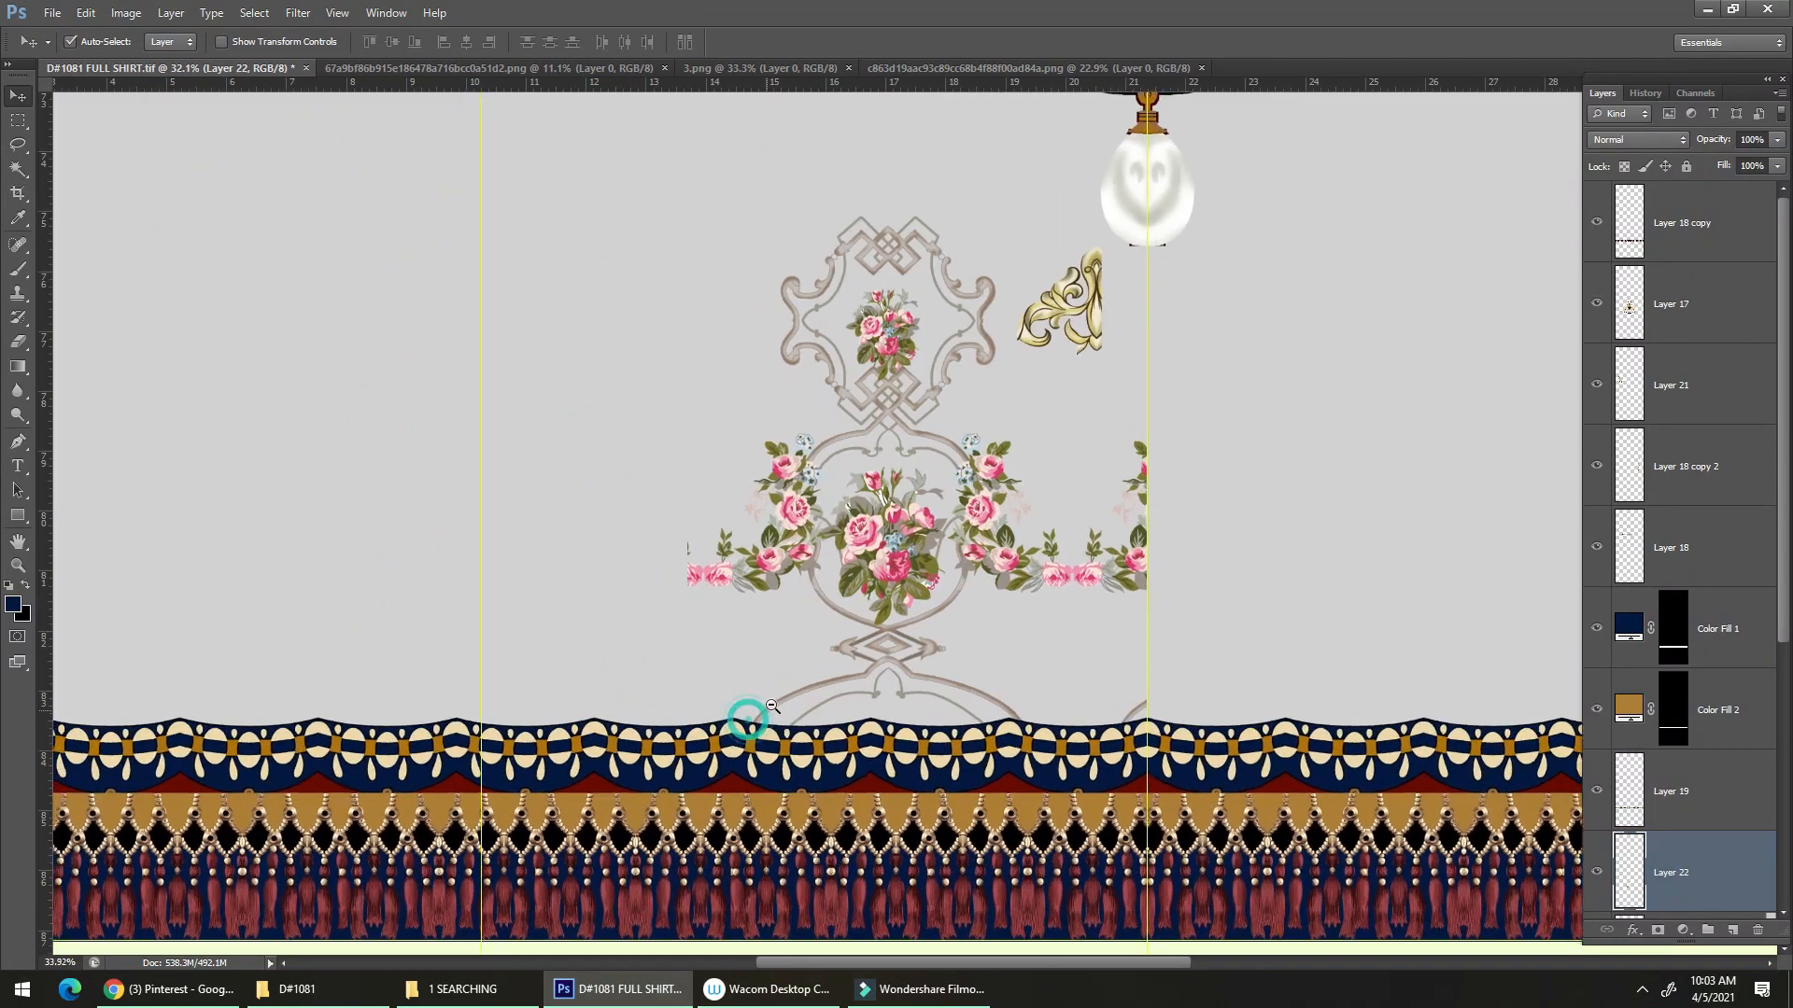
Duplicate the rose trellis sideways, away from the centre guide, until it adjoins the original, and flip the copy horizontally.
scroll(1060, 518, up, 1)
alt+drag(1105, 567, 620, 568)
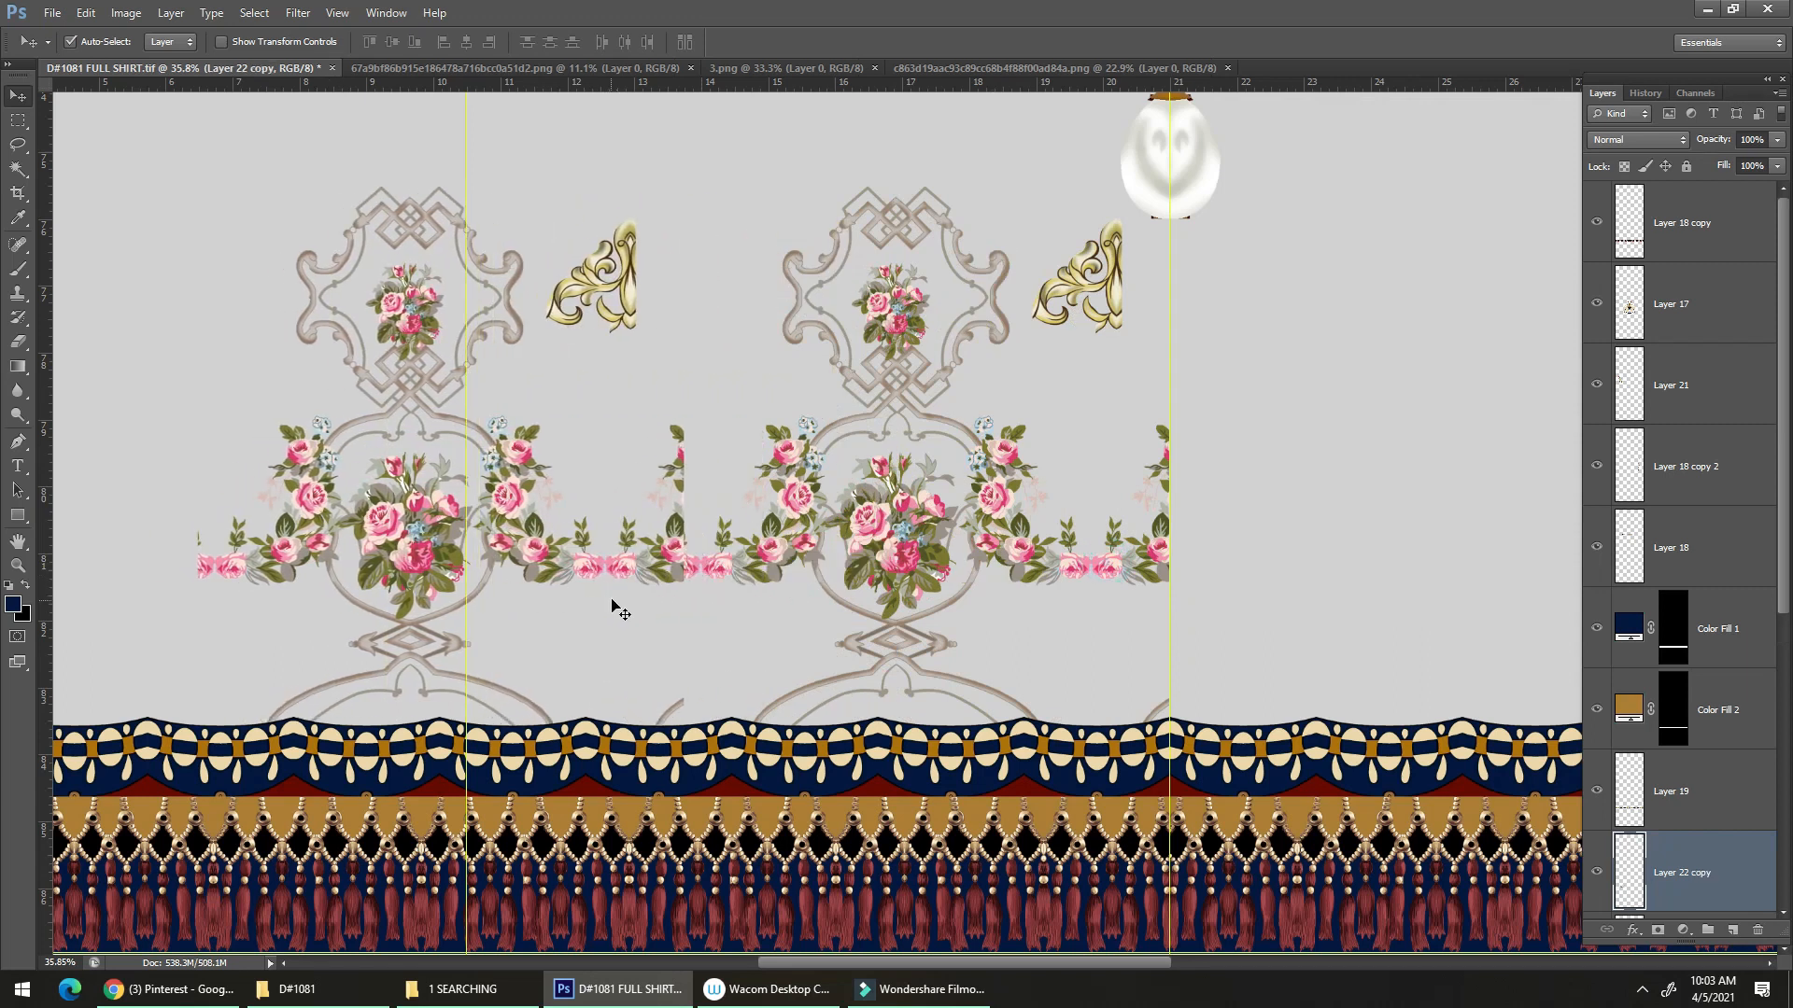
key(ctrl+t)
right_click(641, 555)
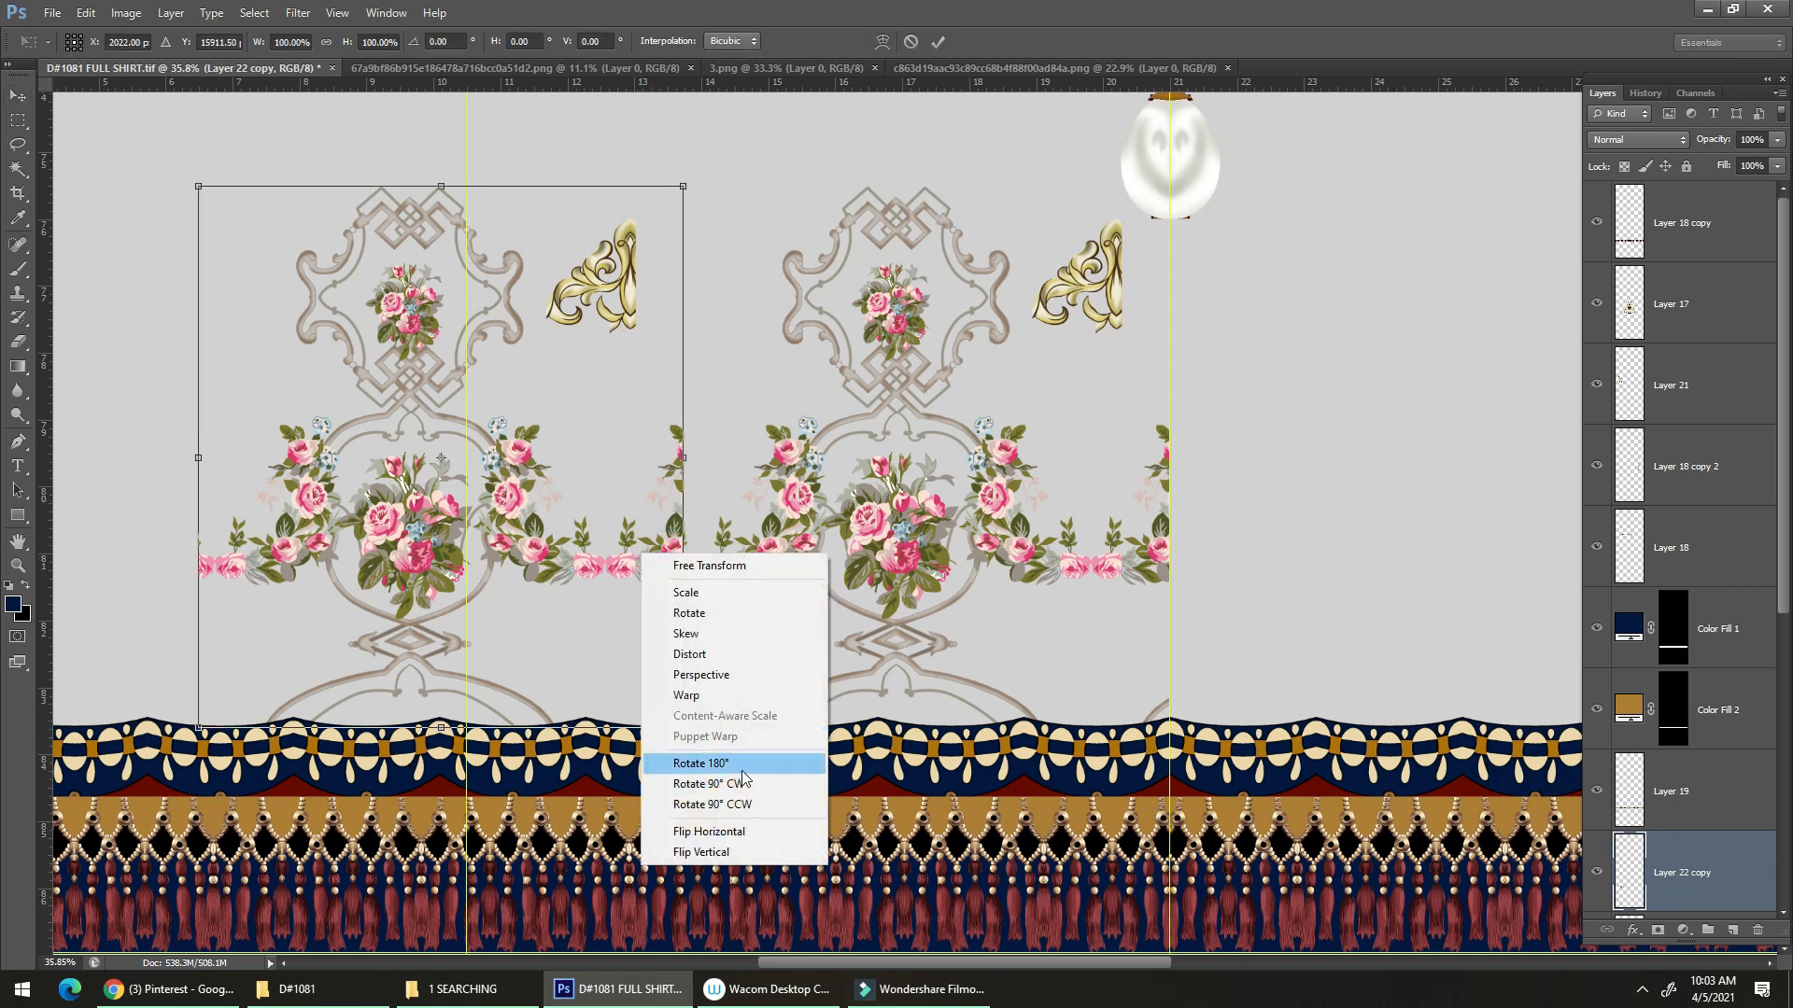
click(708, 831)
key(Return)
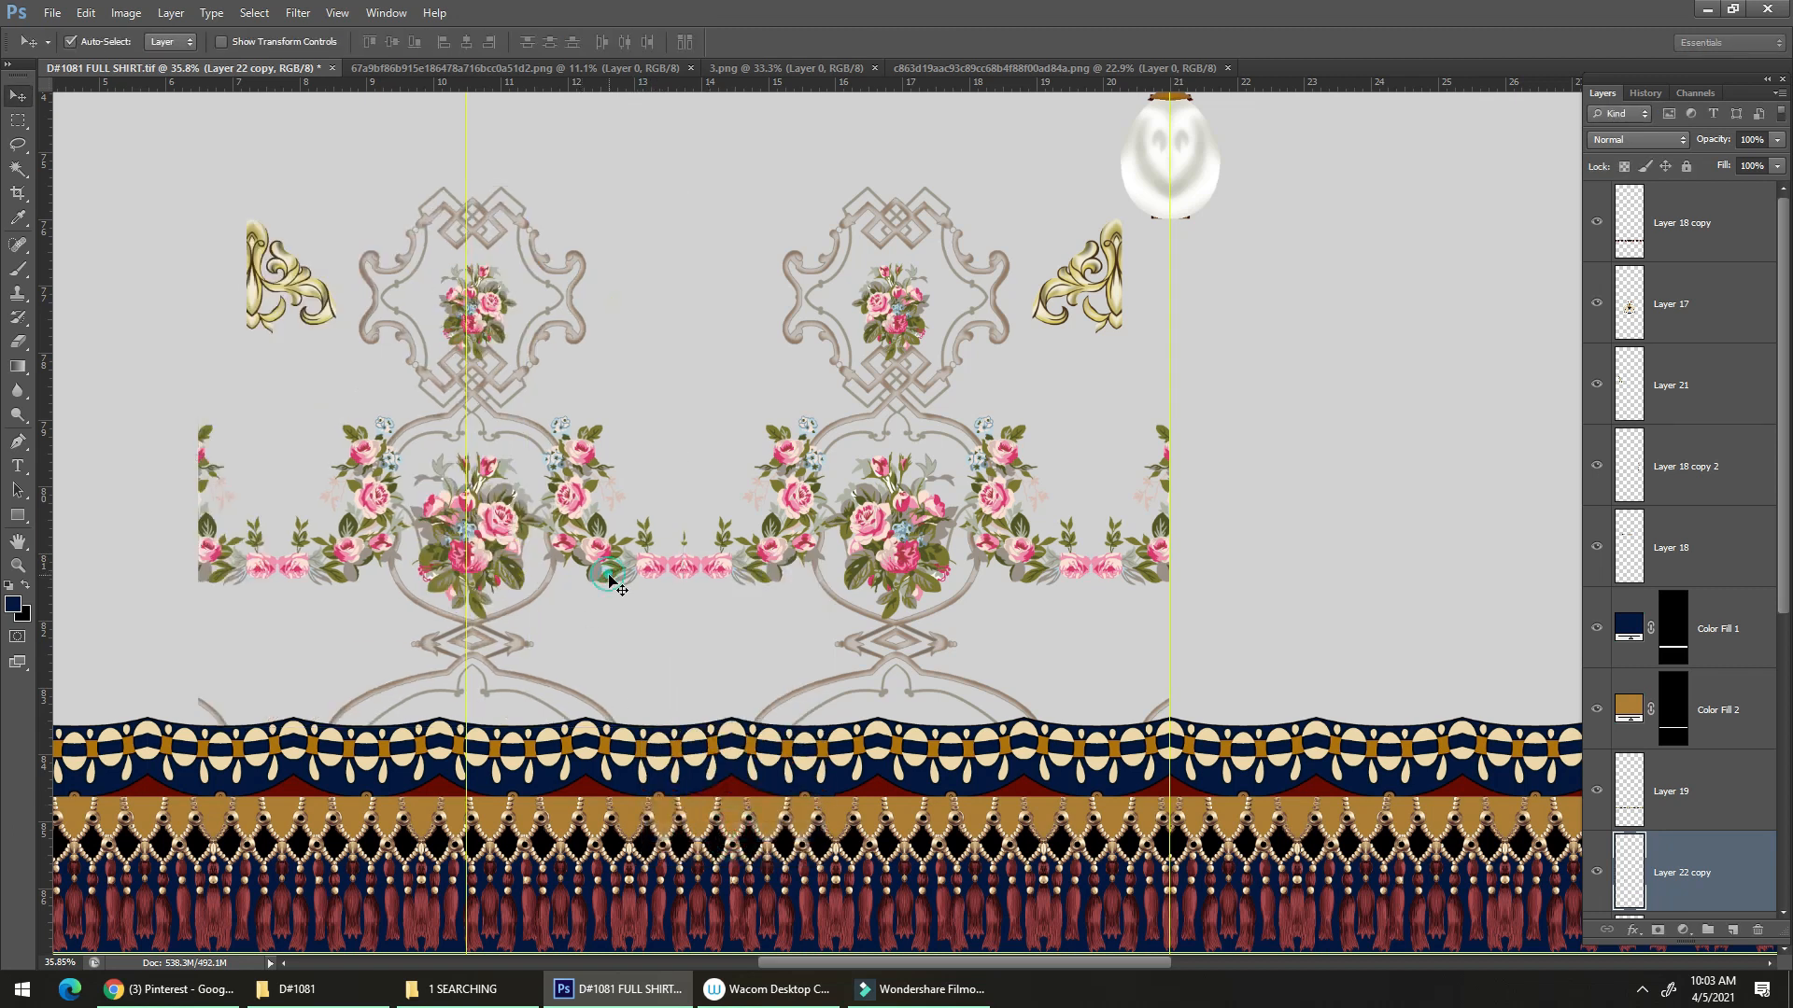
scroll(695, 616, down, 5)
scroll(709, 672, up, 5)
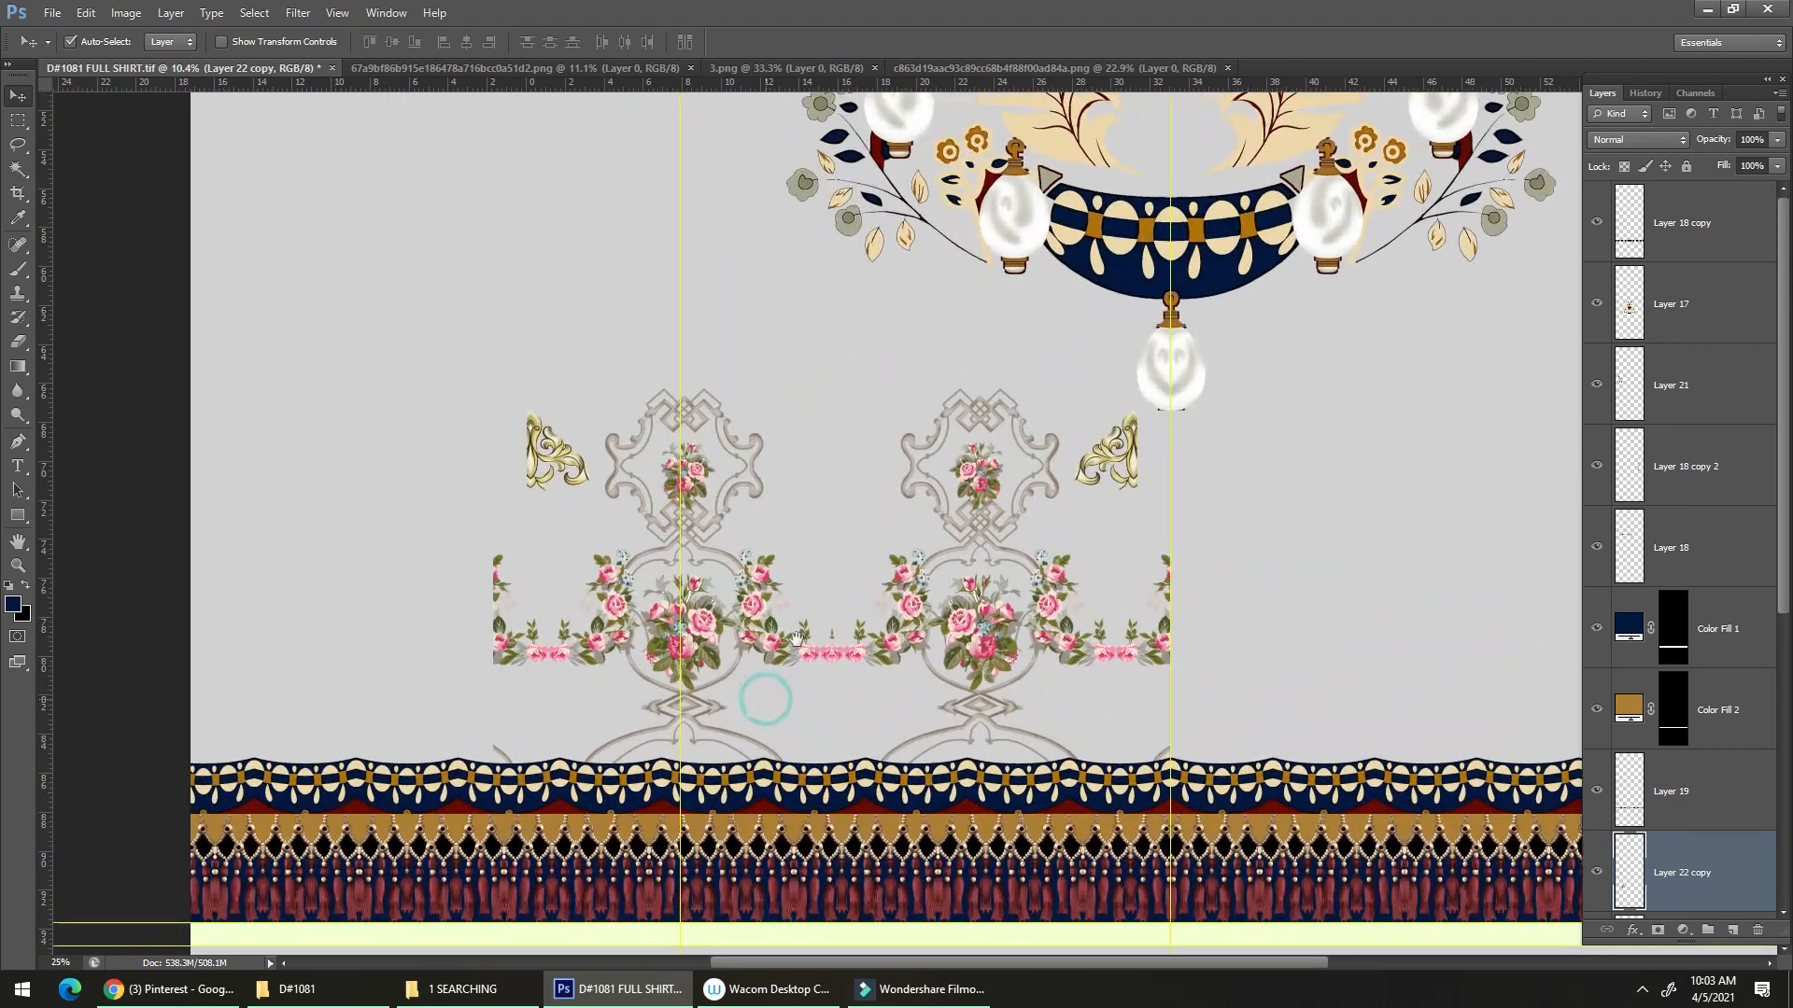
scroll(823, 608, down, 4)
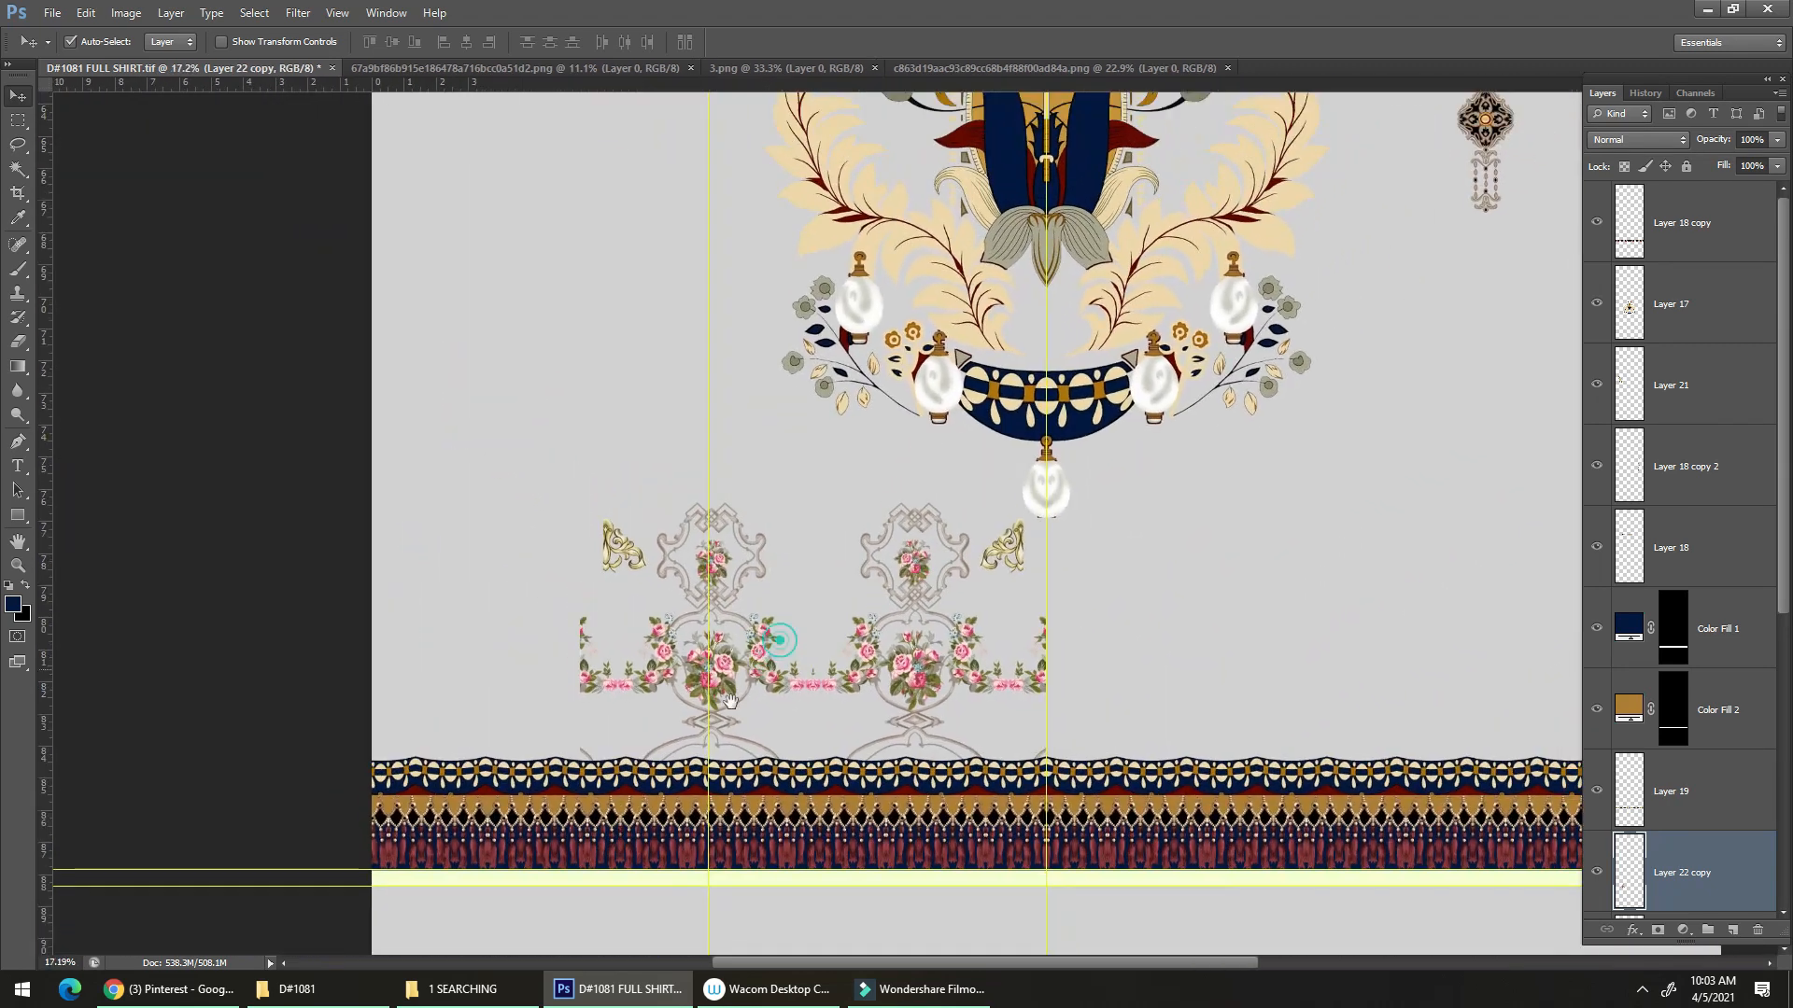
scroll(744, 759, down, 3)
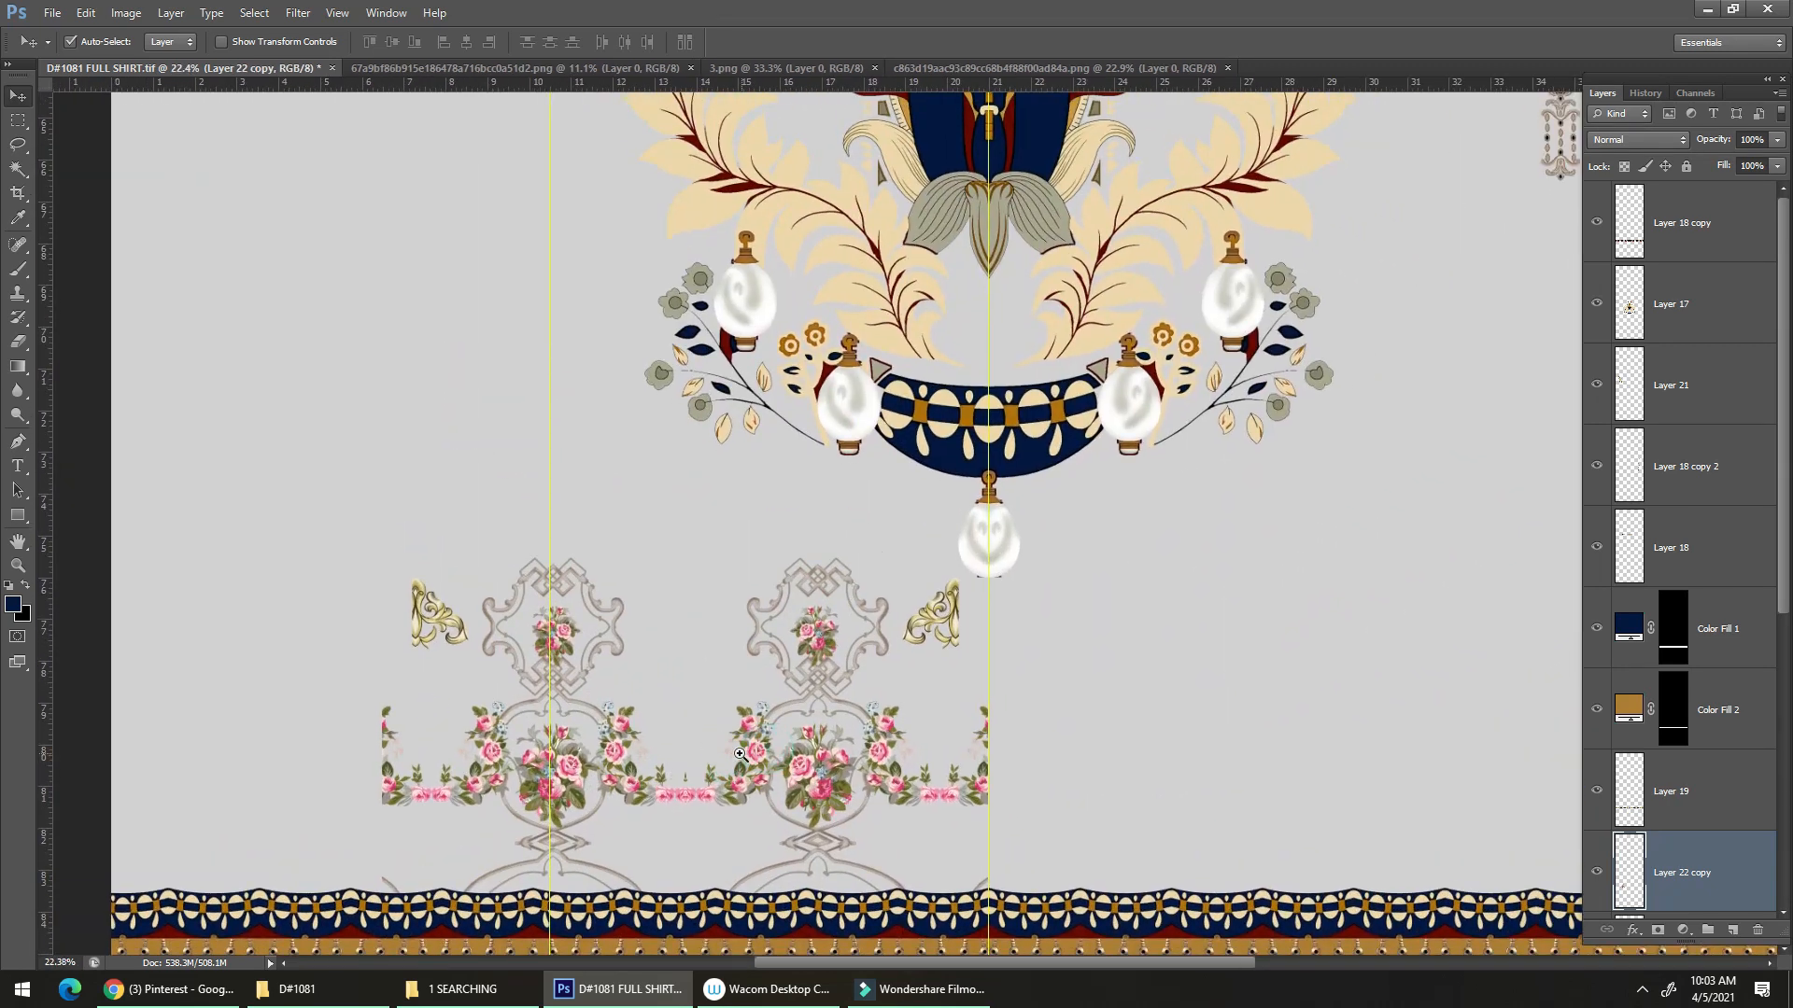
scroll(804, 763, up, 1)
scroll(804, 763, down, 2)
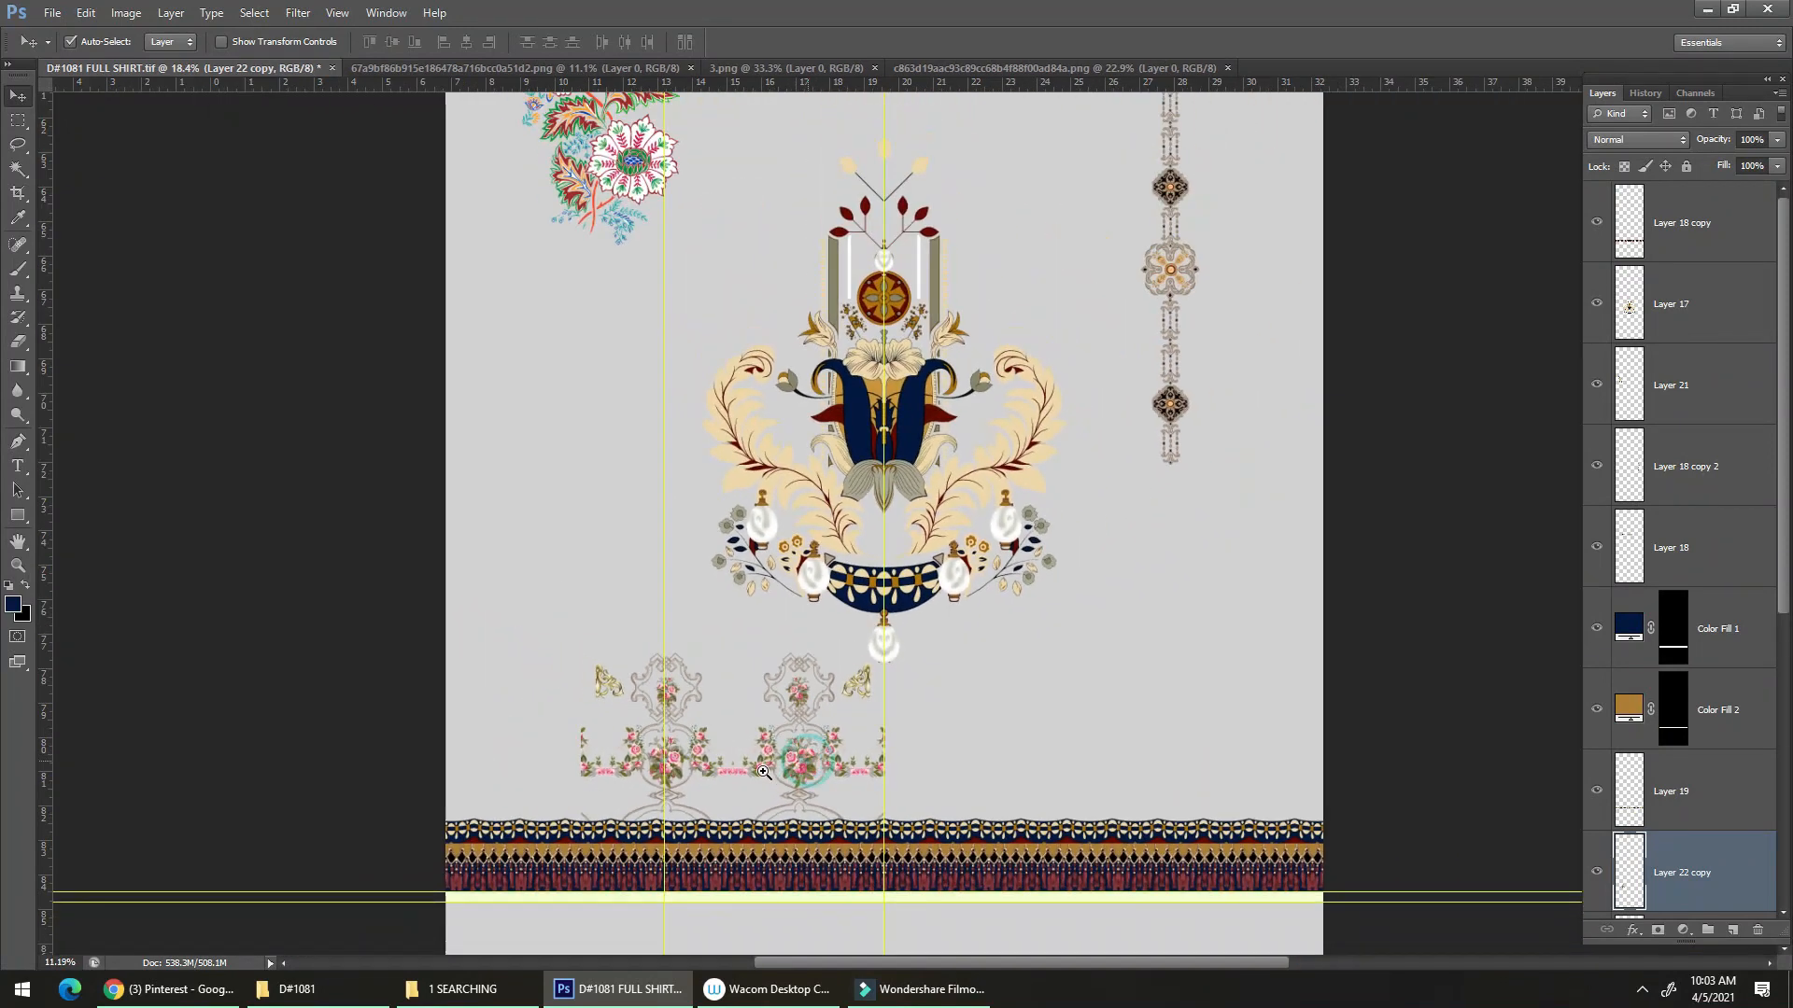
Duplicate the rose trellis sideways once more to the canvas's outer edge and merge the new copy with its neighbouring copies.
scroll(915, 607, up, 5)
scroll(915, 607, up, 2)
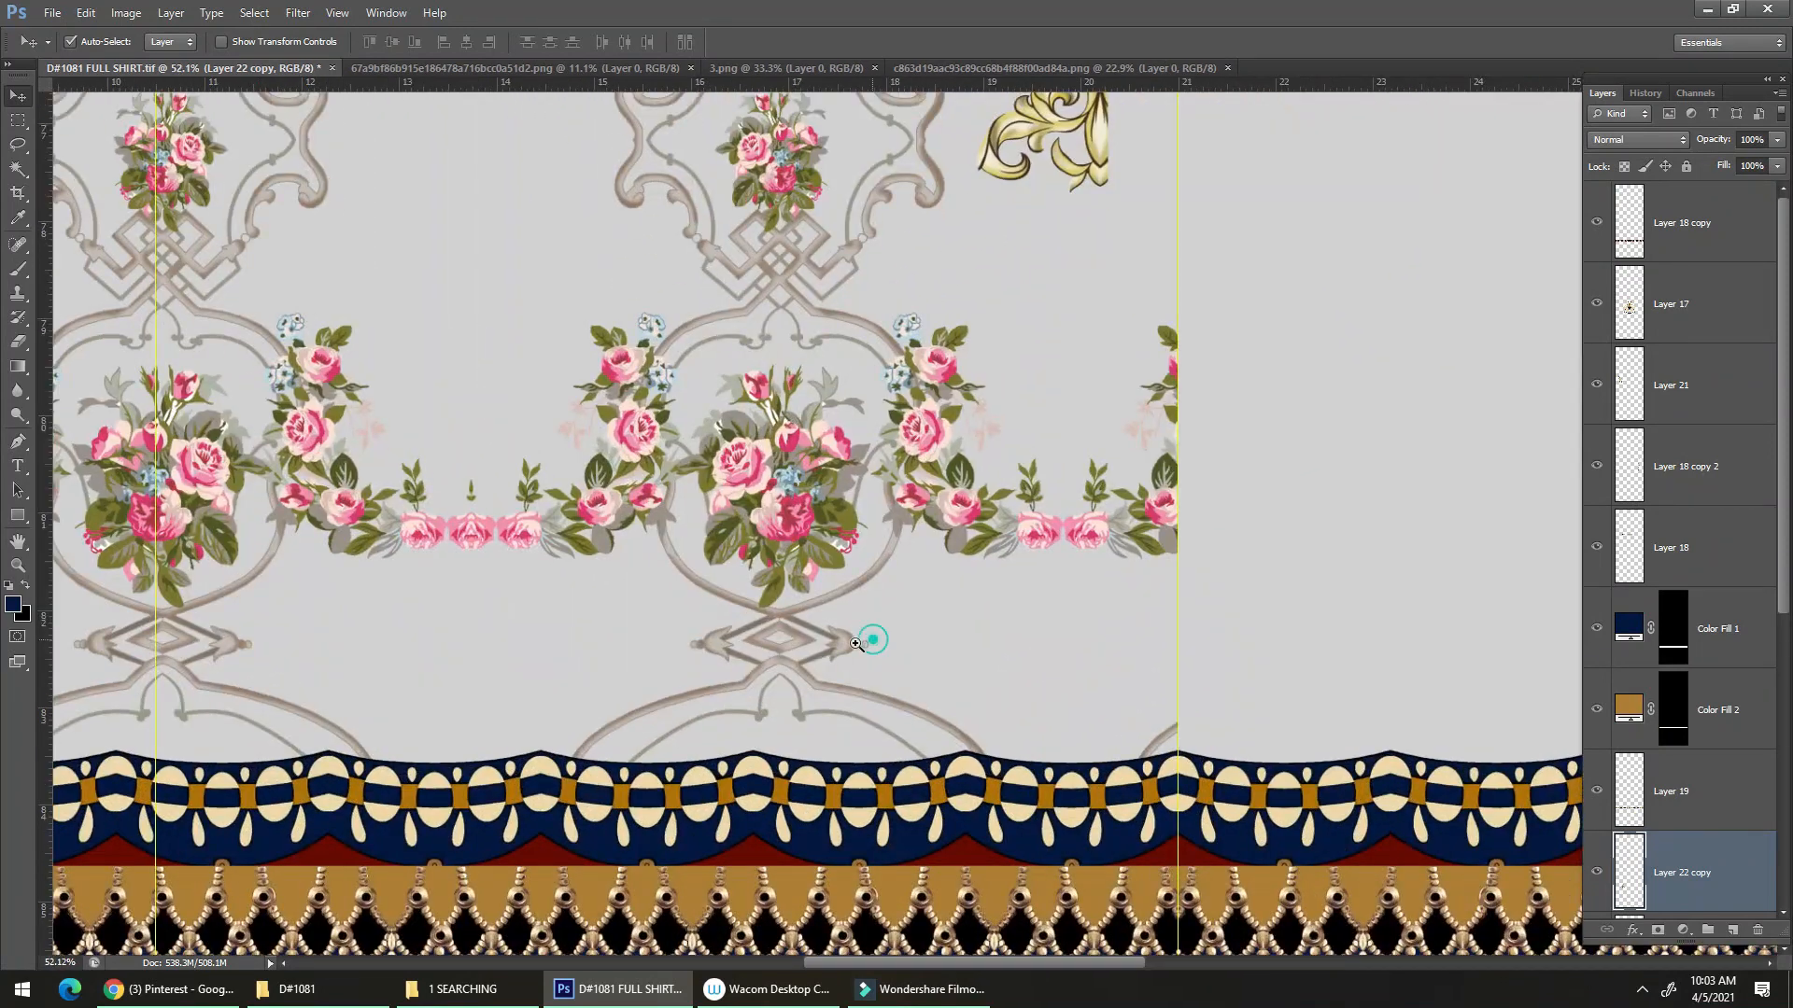
scroll(855, 643, down, 6)
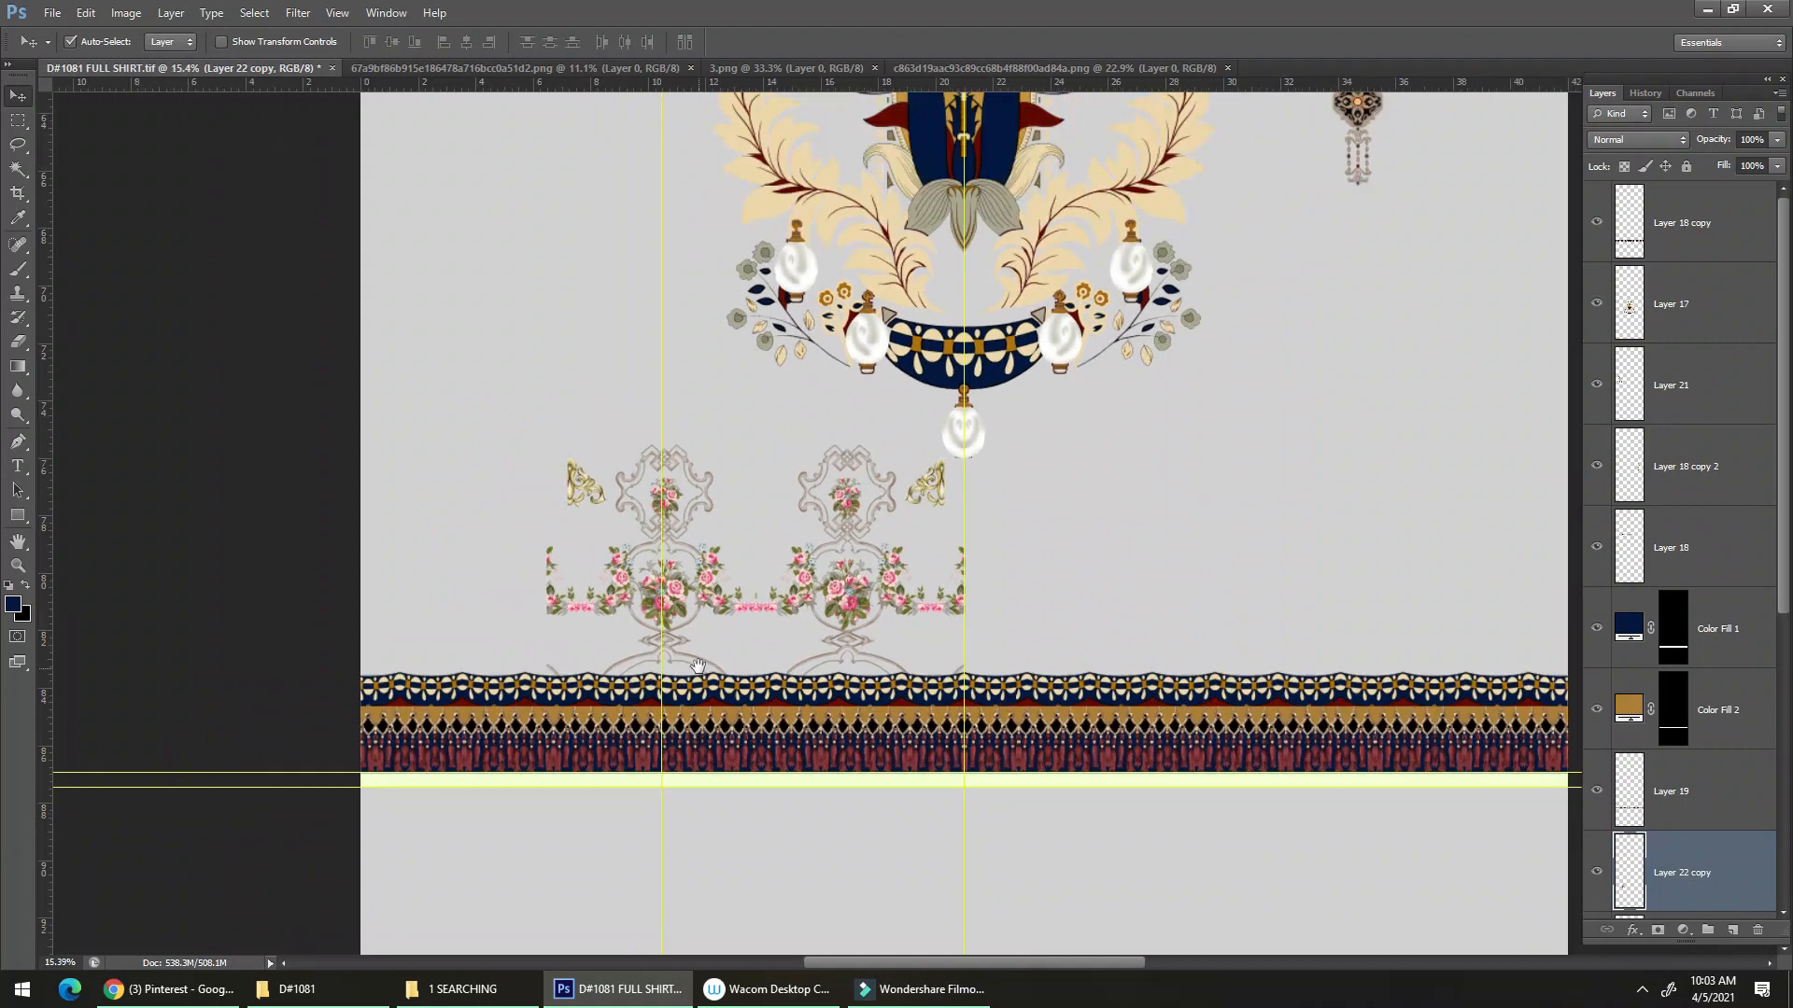
scroll(698, 665, up, 4)
drag(815, 591, 468, 524)
key(ctrl+z)
drag(1092, 596, 367, 617)
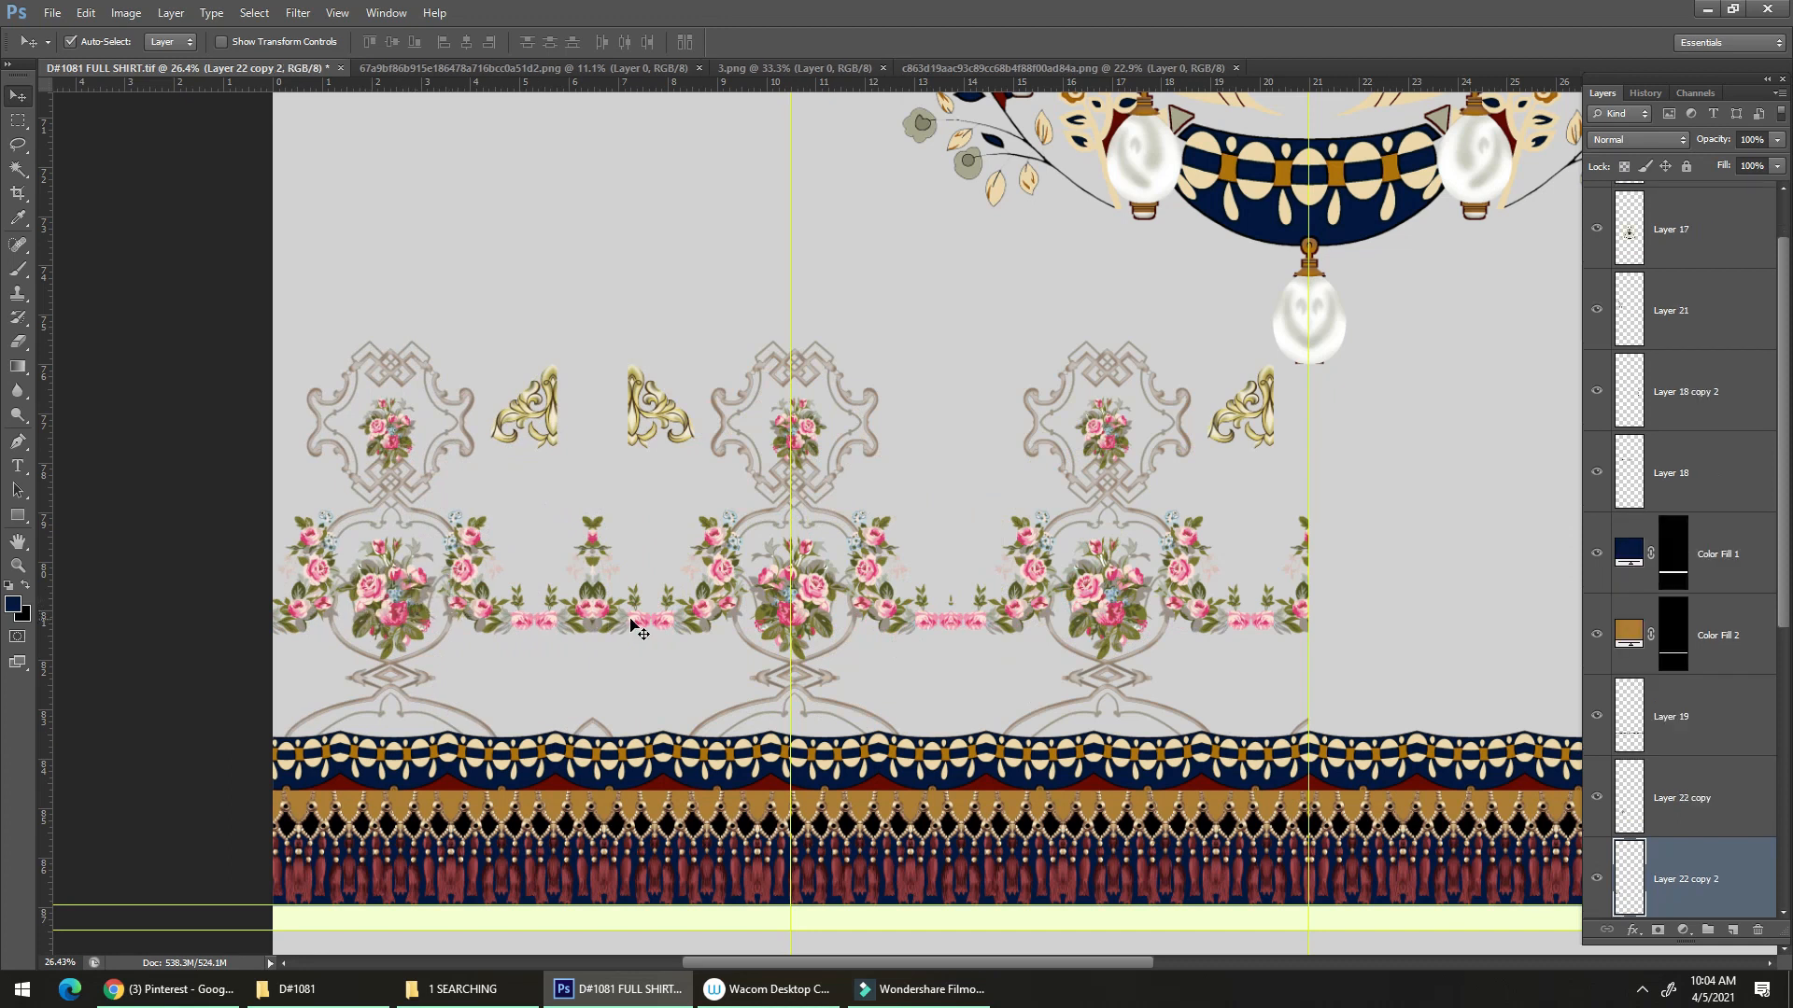
shift+click(667, 618)
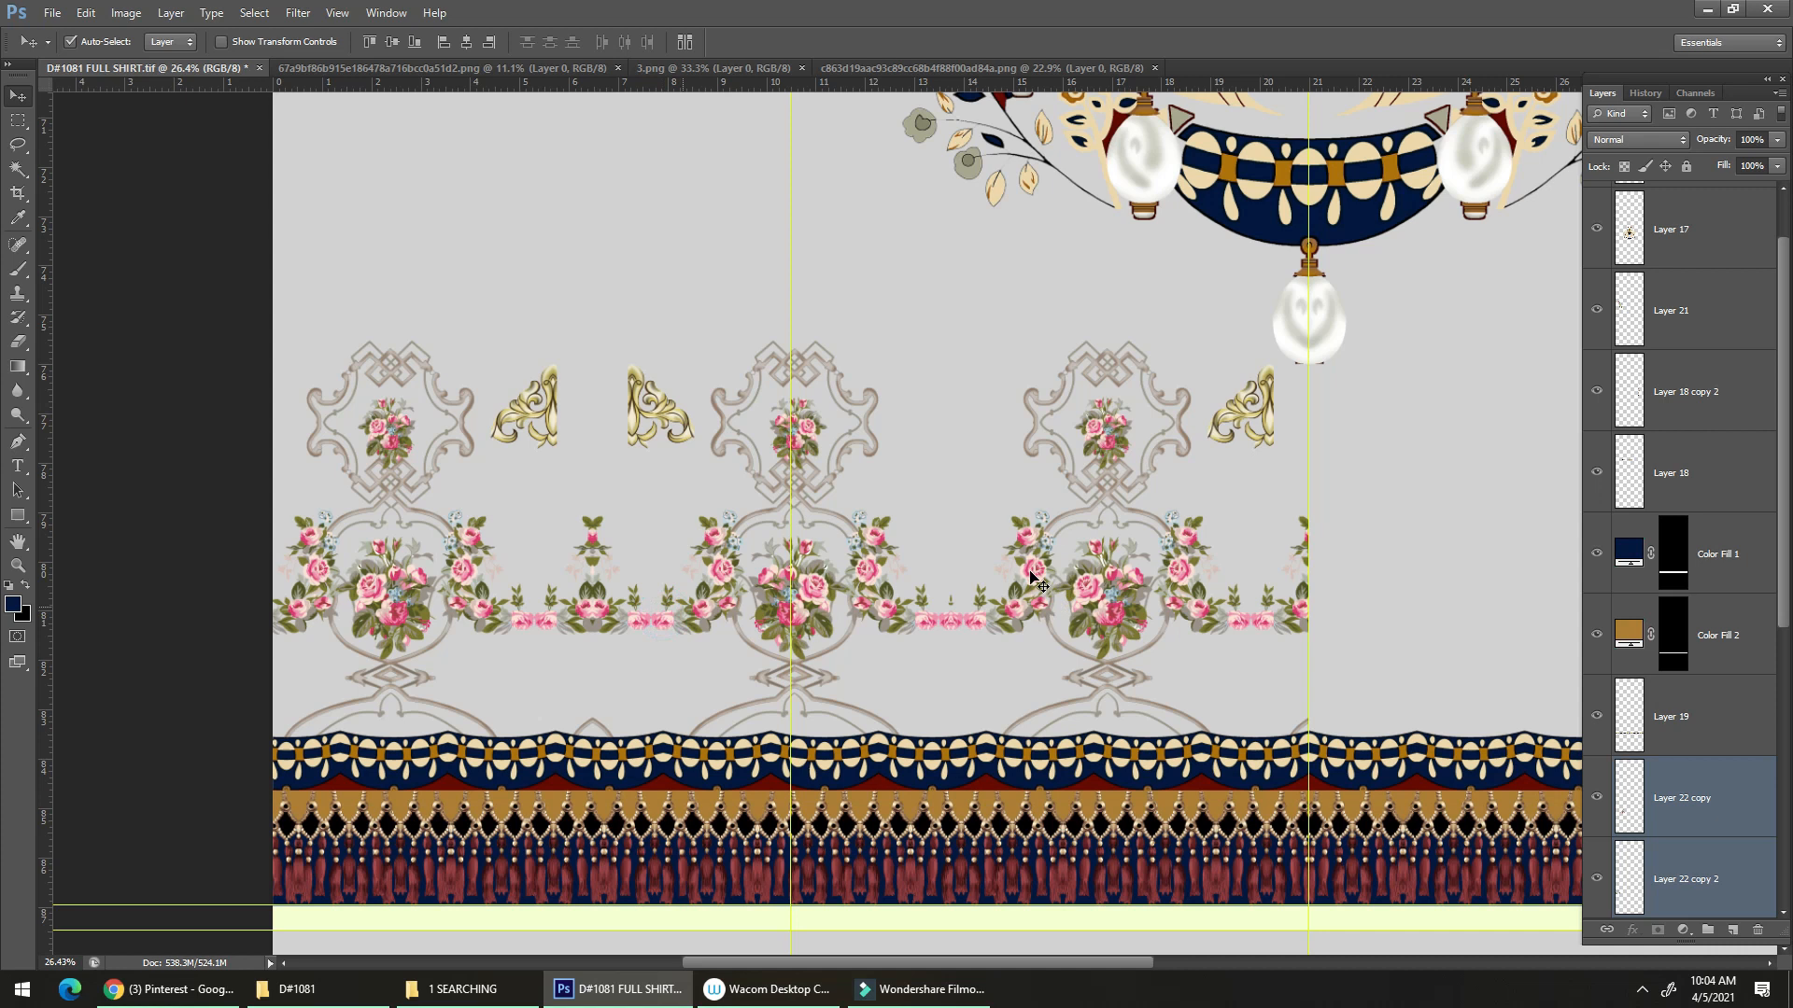
key(ctrl+e)
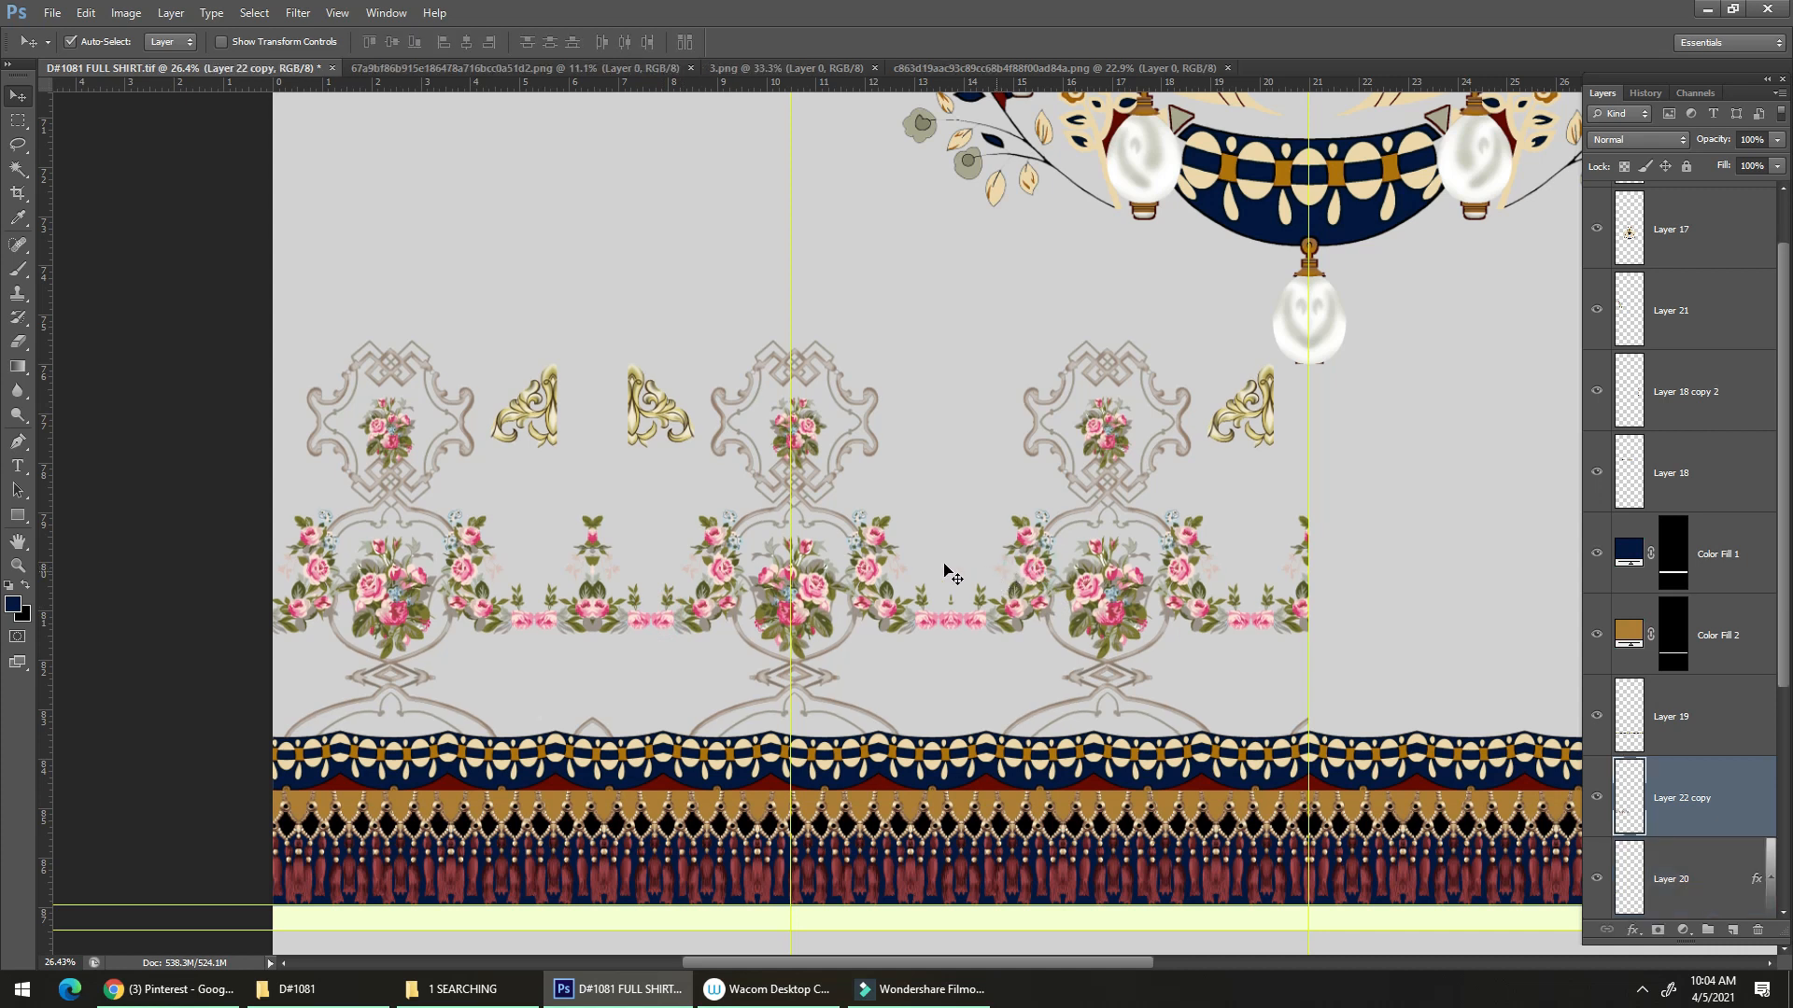
Scale the merged rose trellis border down slightly toward the centre guide so its outer end meets the canvas edge.
key(ctrl+t)
drag(234, 340, 271, 354)
key(Return)
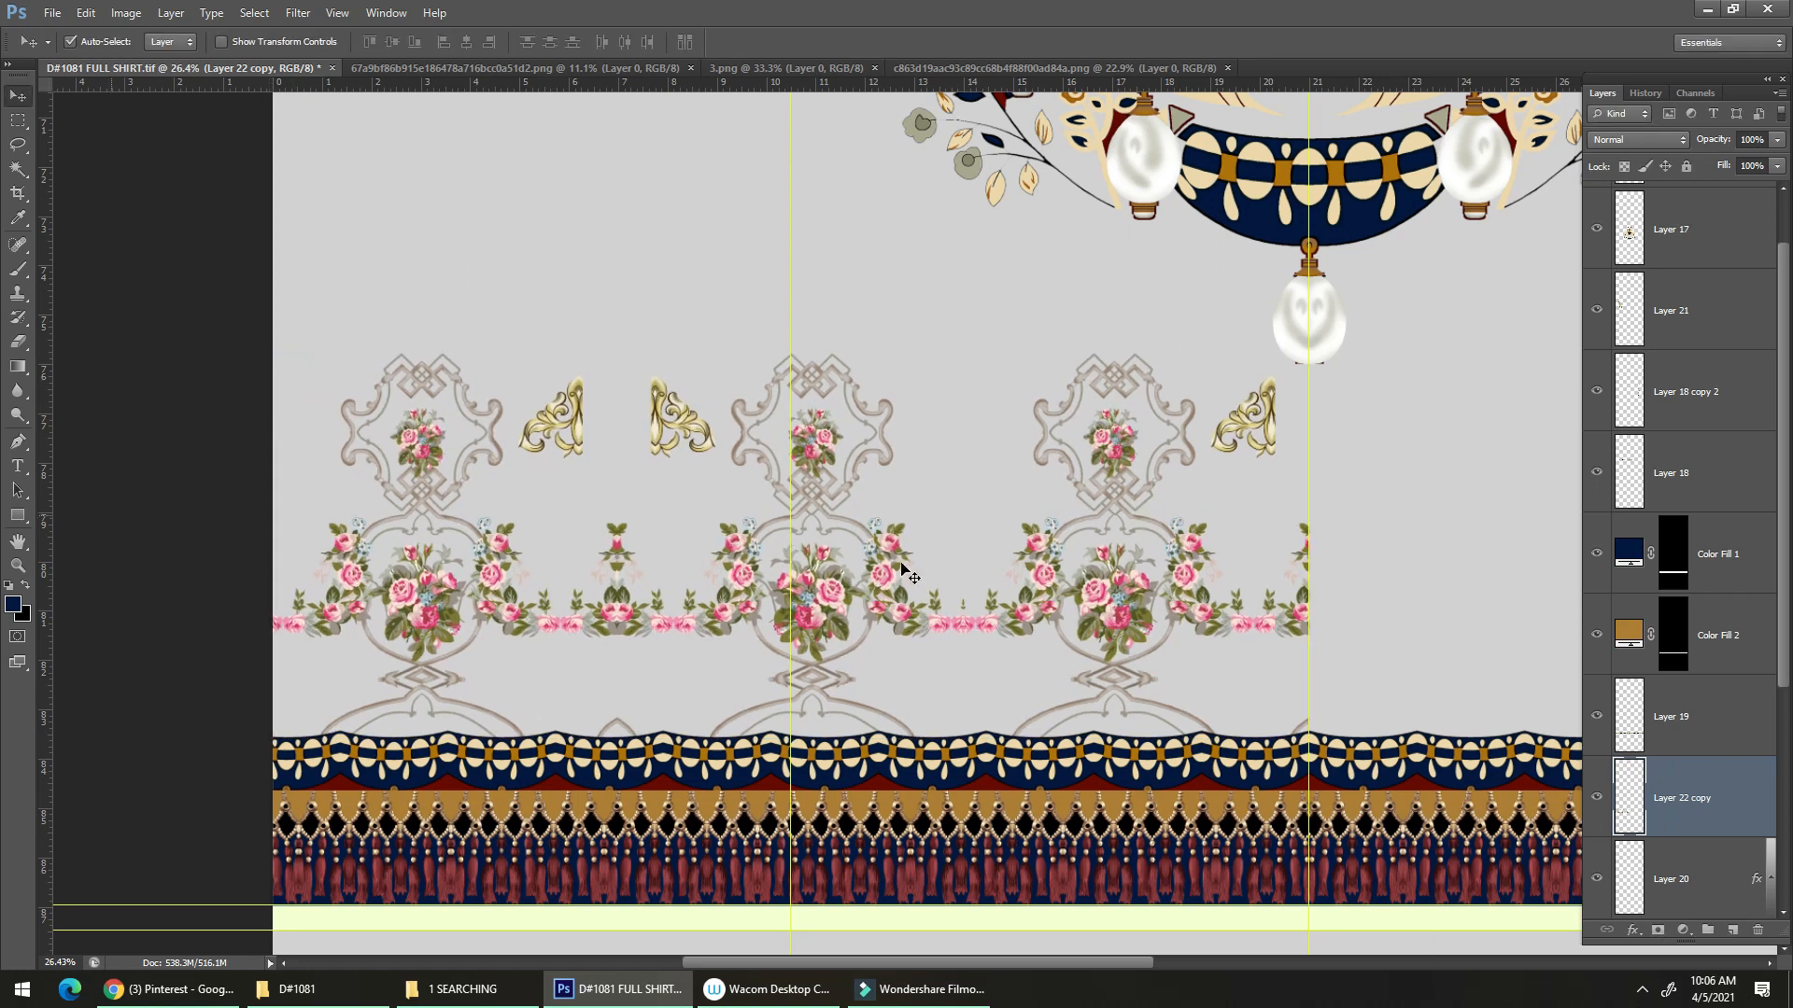
drag(902, 624, 907, 576)
key(ctrl+z)
Browse the 1 SEARCHING folder's artwork thumbnails for another motif for the shirt hem.
key(alt+Tab)
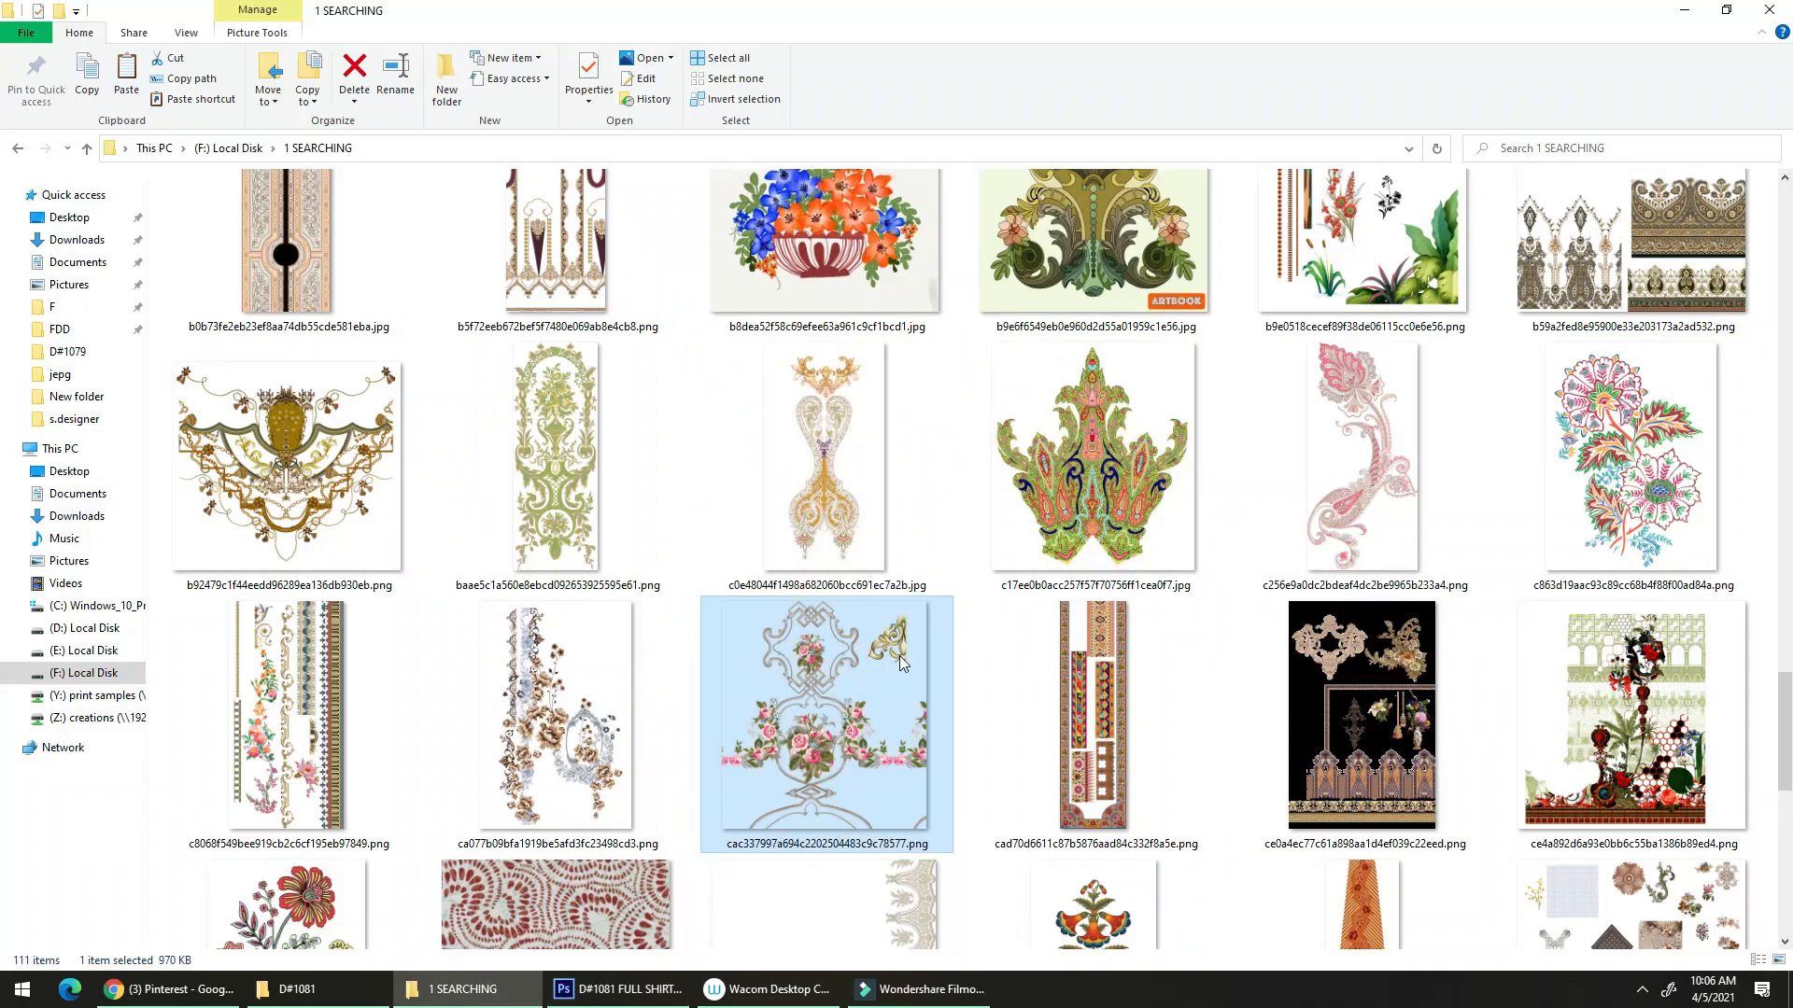
scroll(681, 653, down, 4)
scroll(707, 536, down, 5)
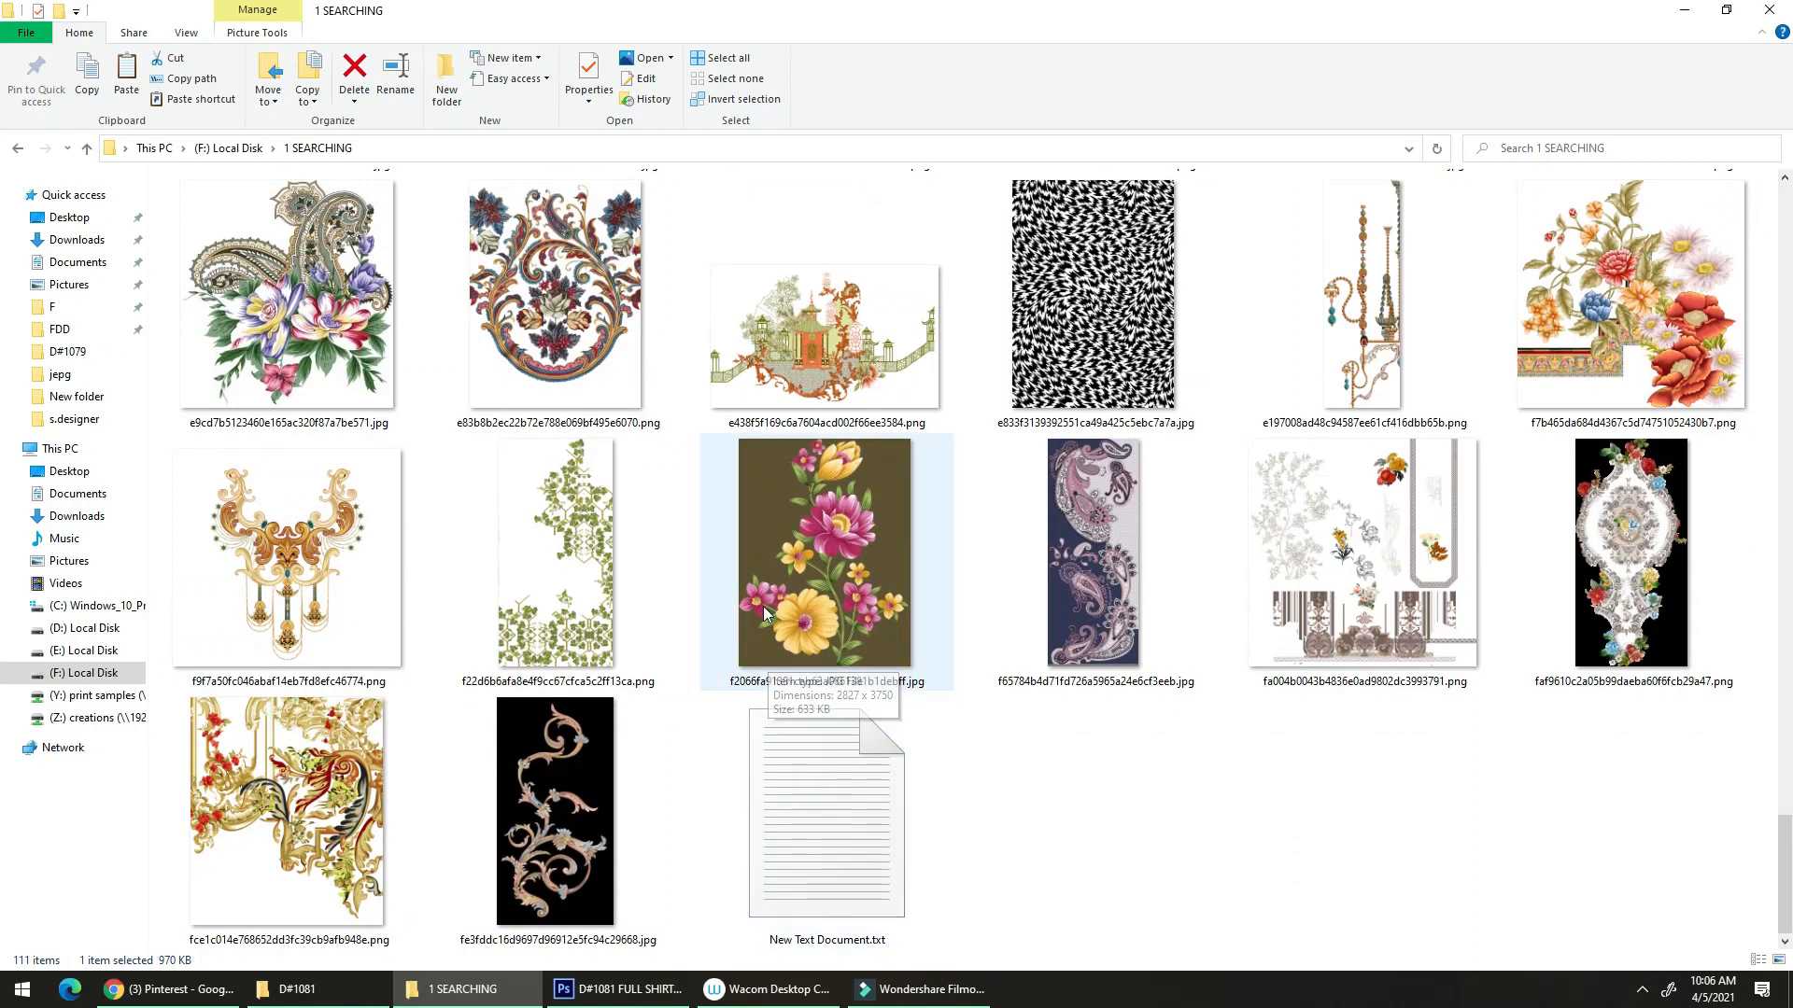
scroll(764, 612, up, 10)
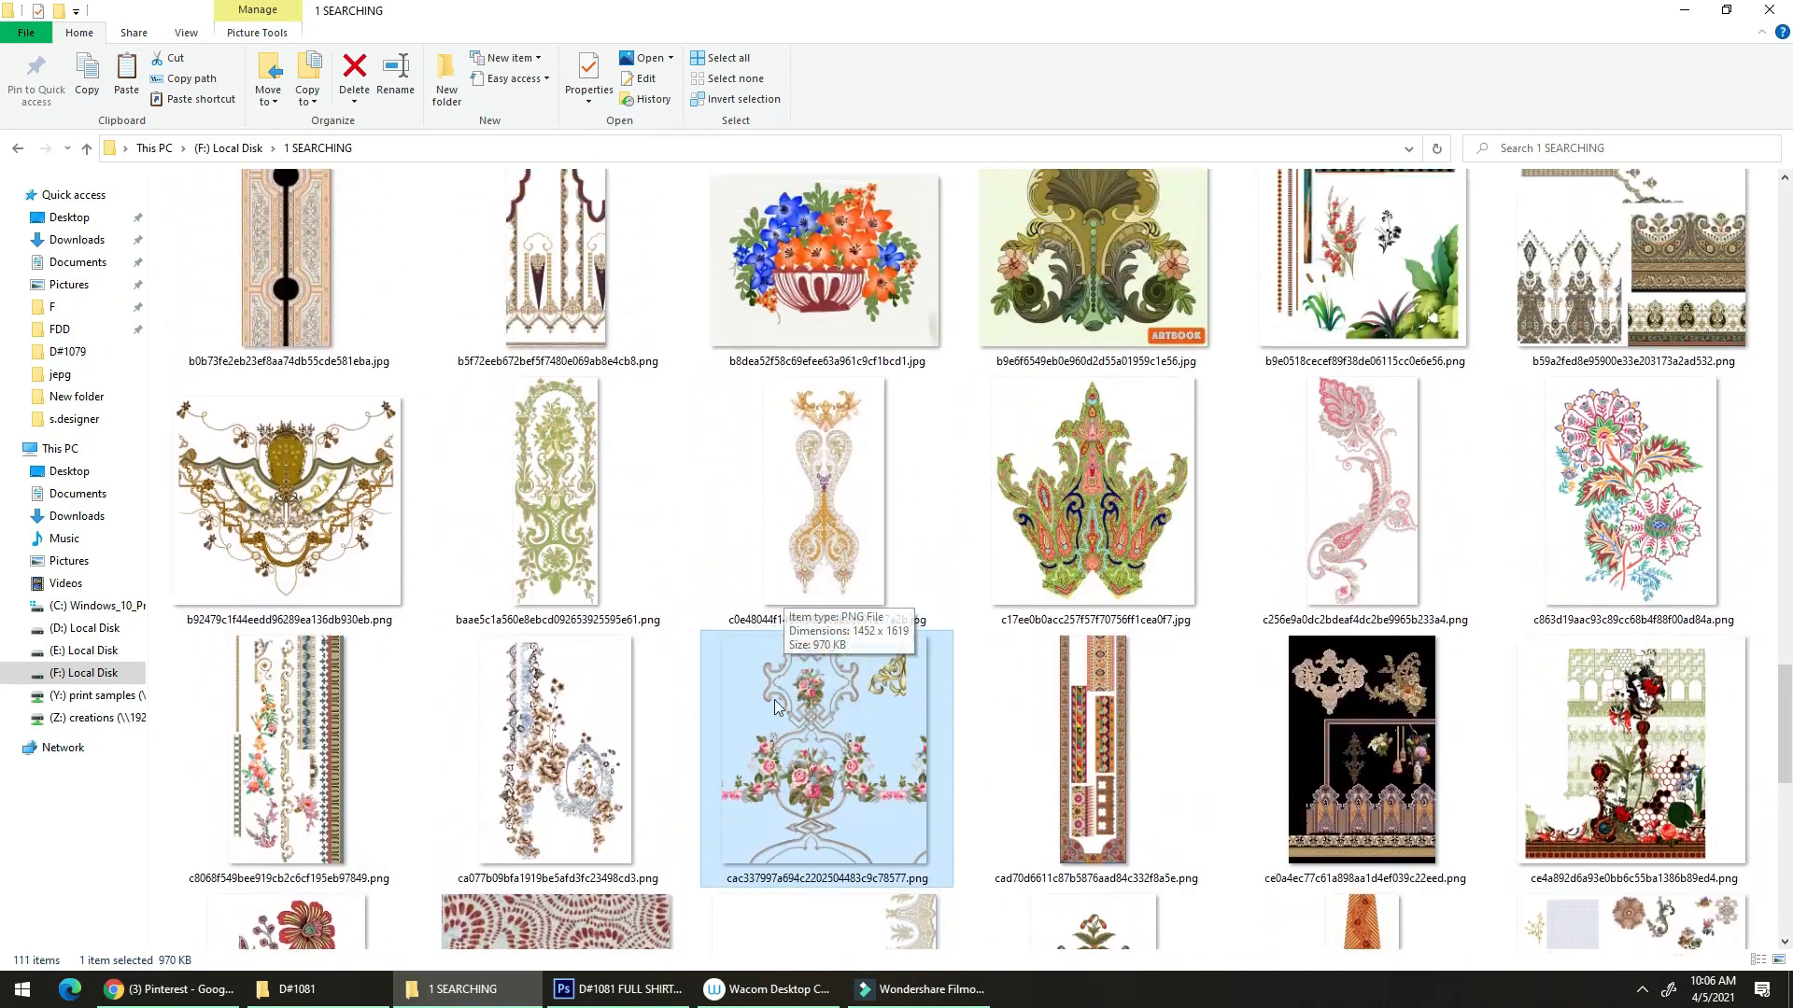
scroll(774, 707, up, 4)
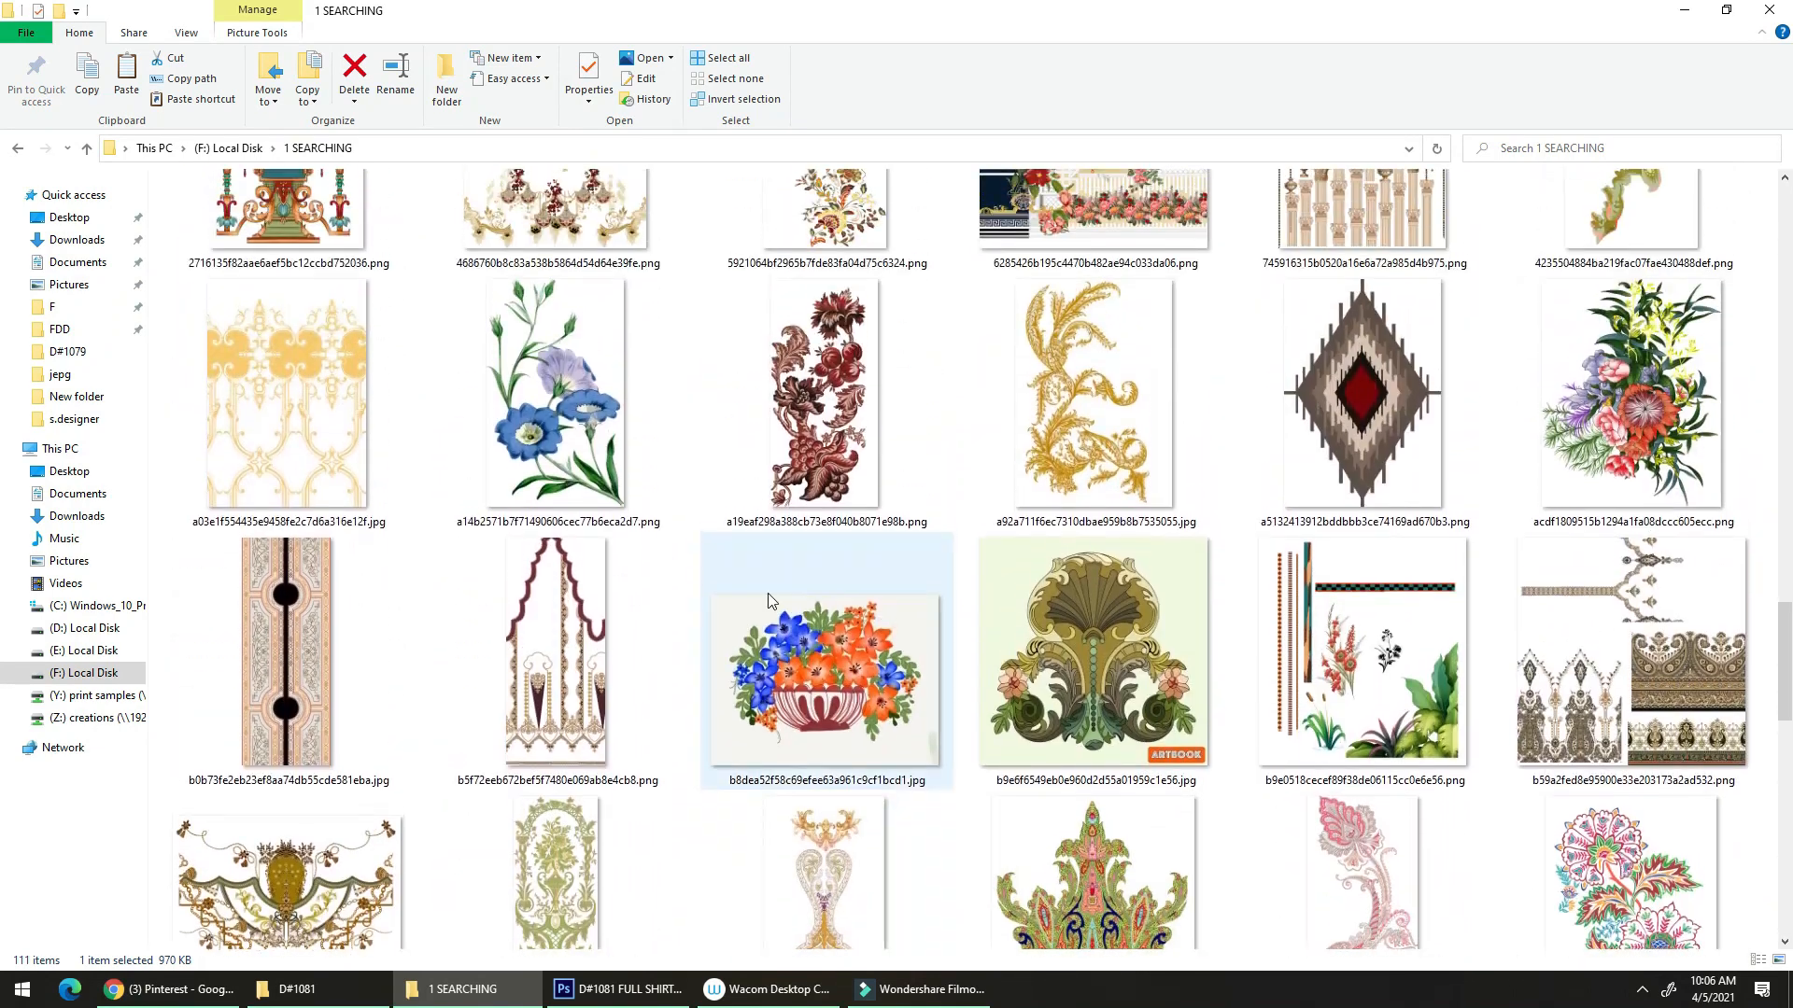
scroll(767, 600, up, 7)
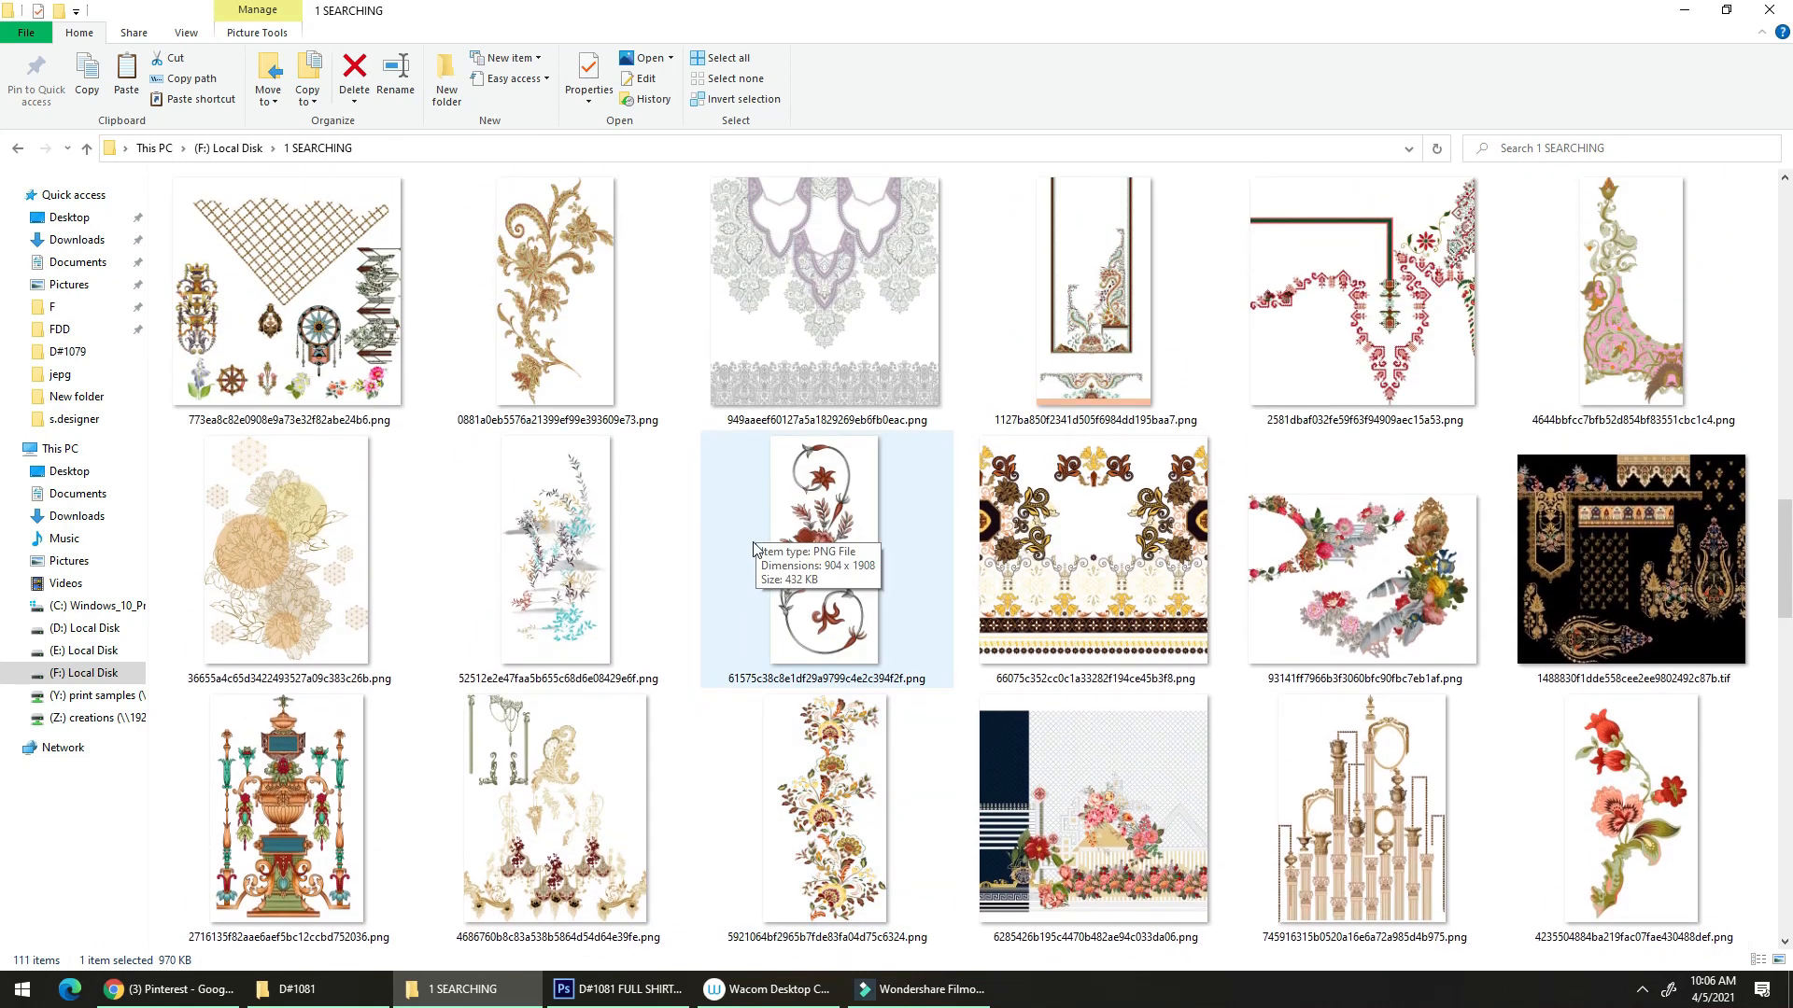
scroll(754, 560, up, 5)
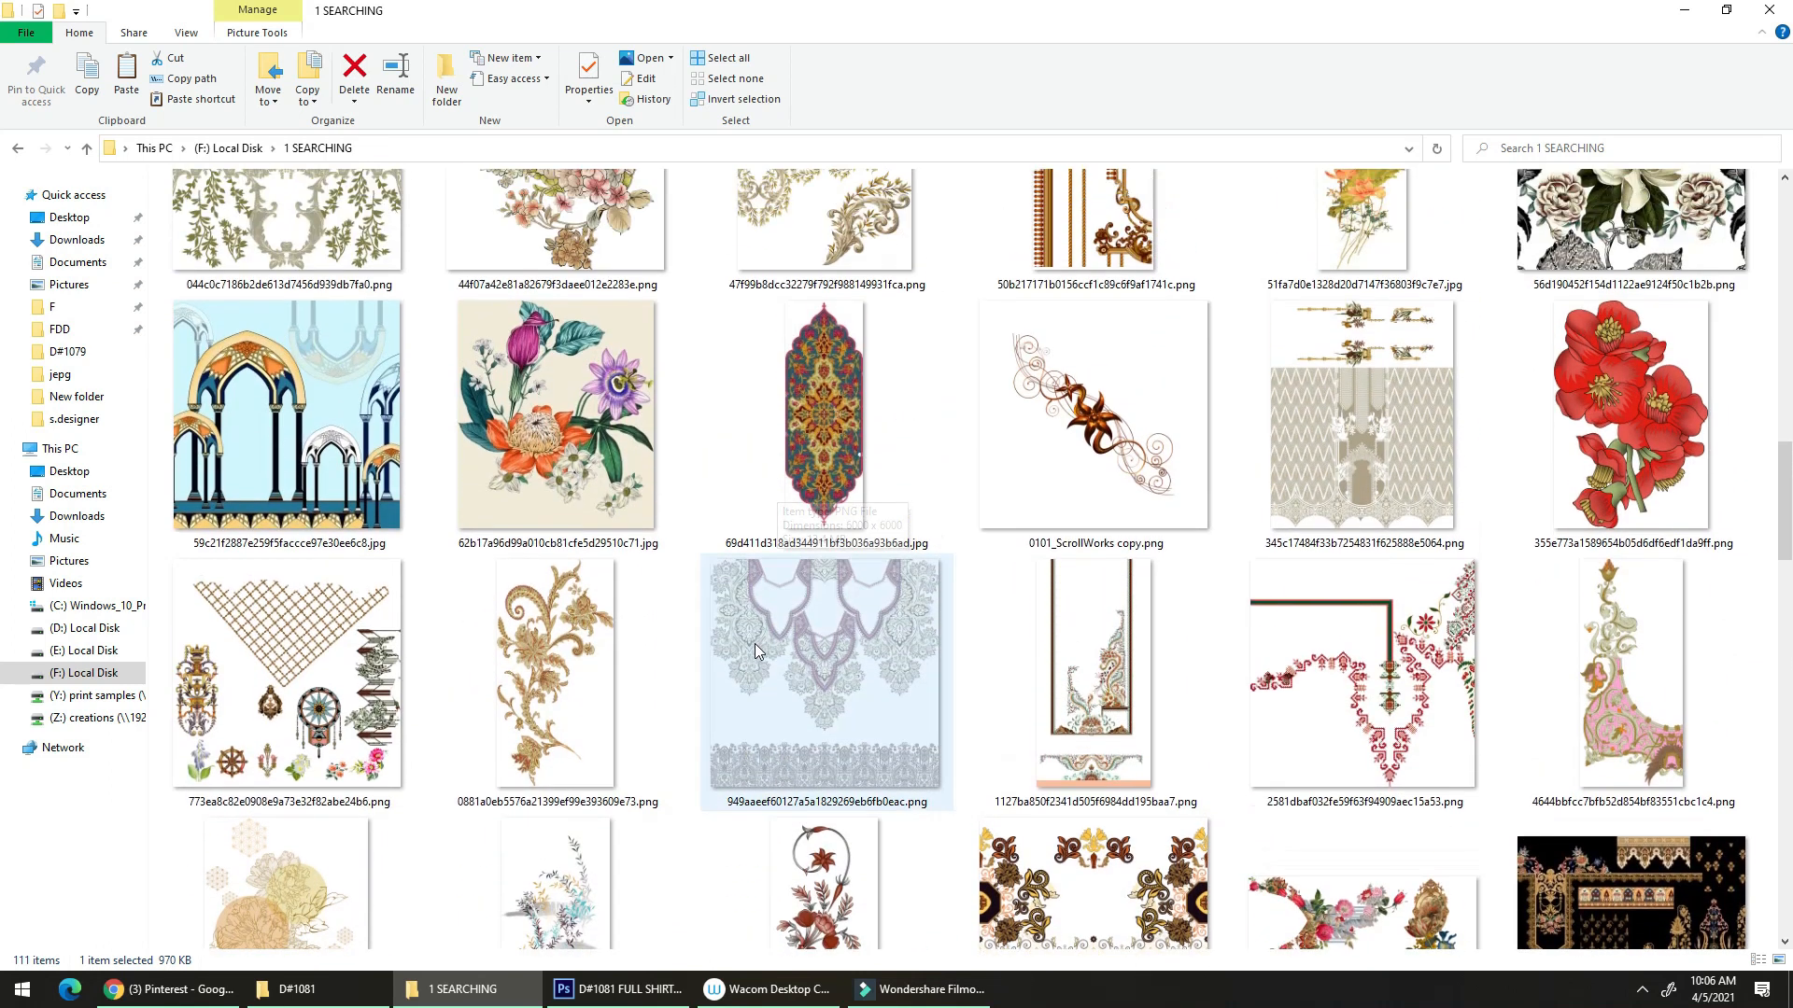
key(alt)
scroll(629, 522, up, 4)
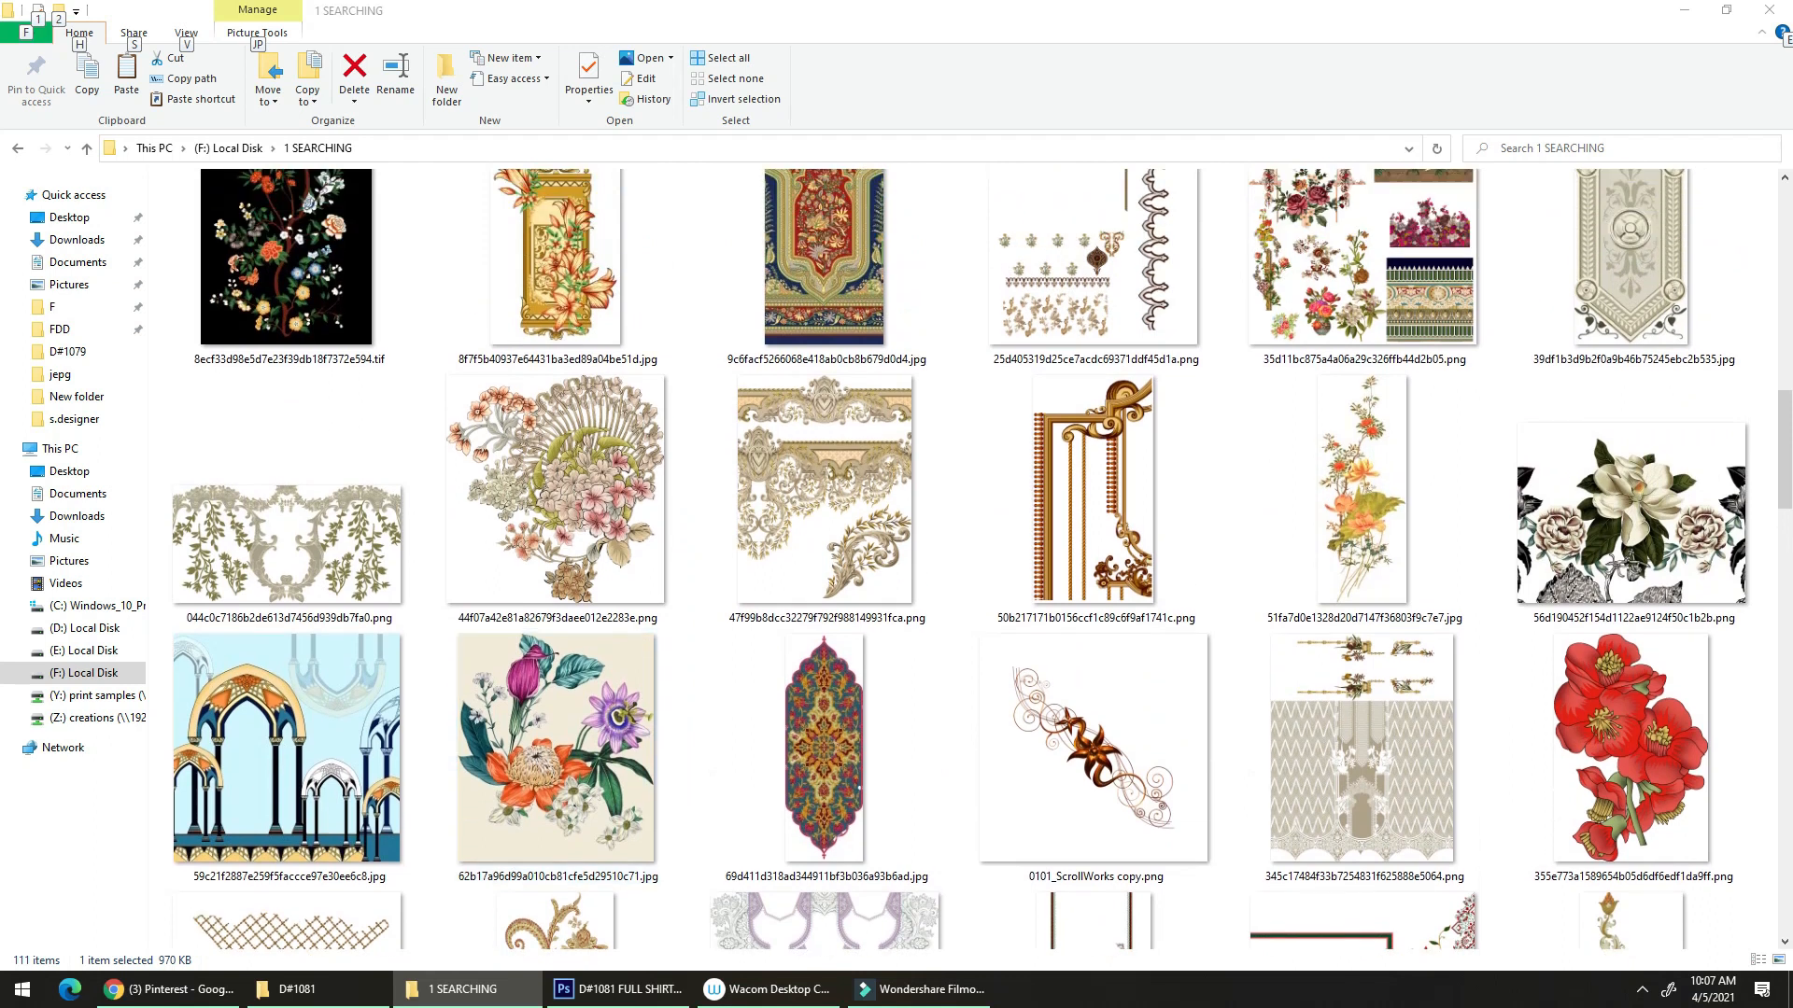
scroll(650, 597, up, 3)
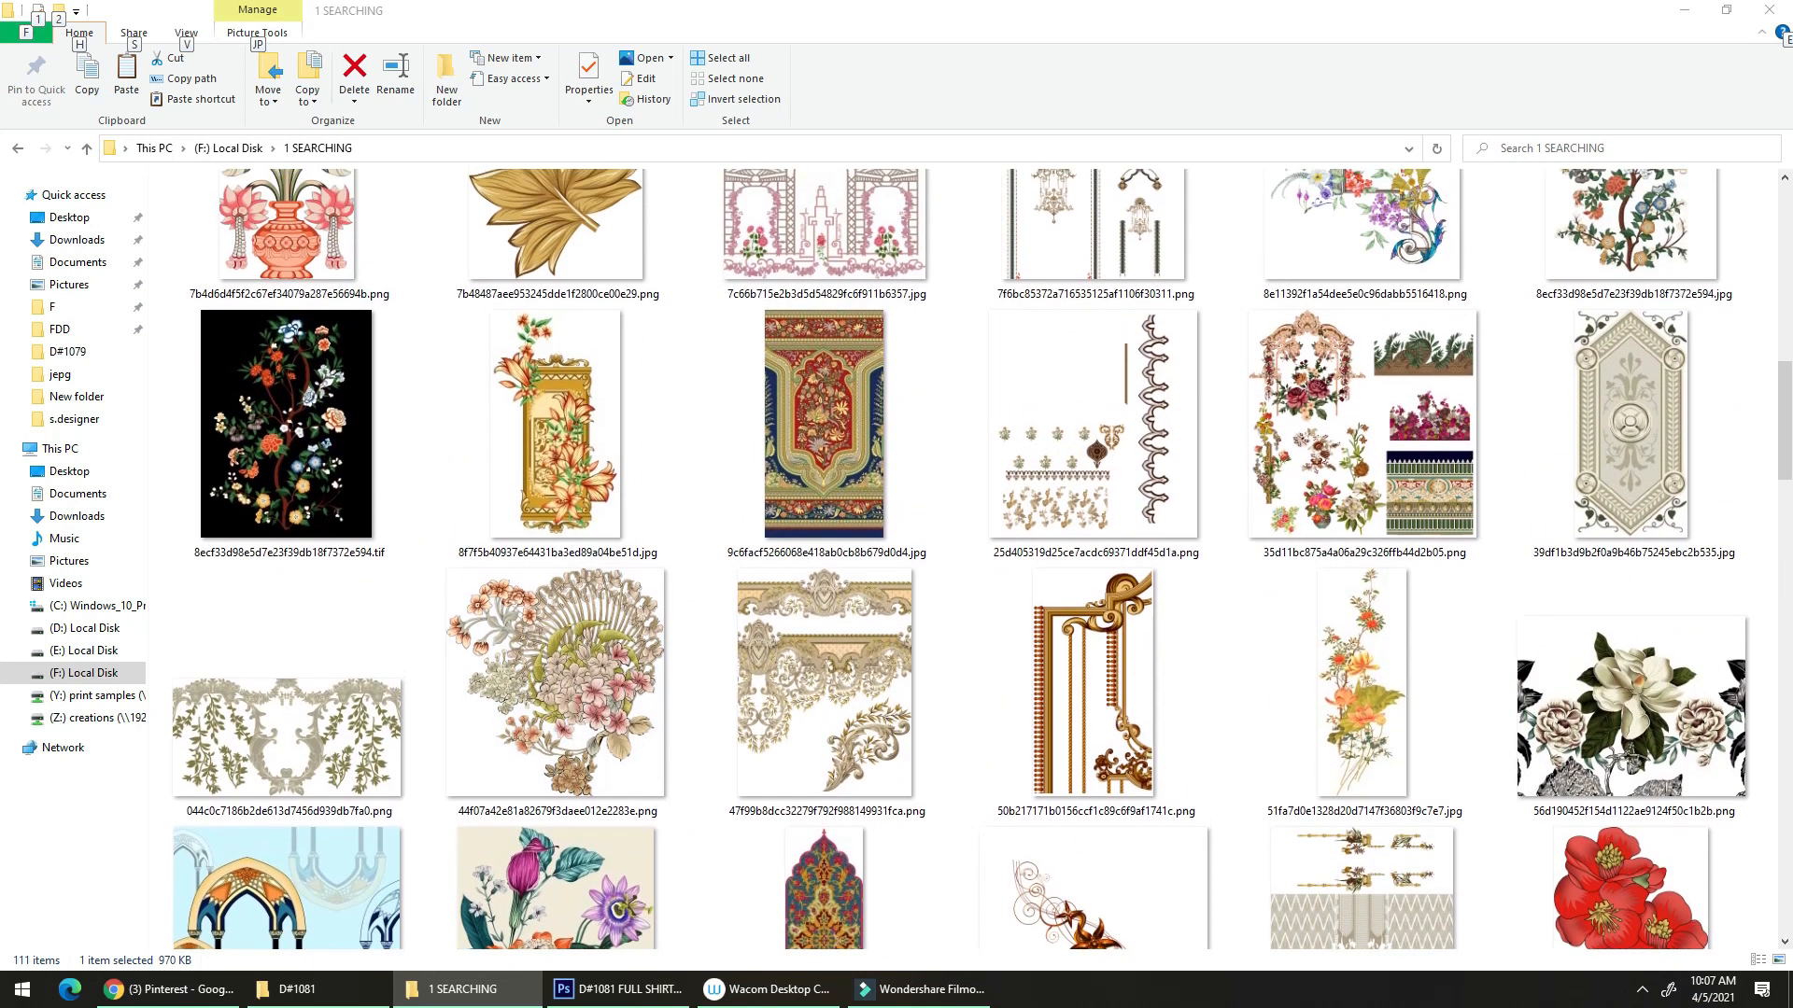
scroll(686, 658, up, 4)
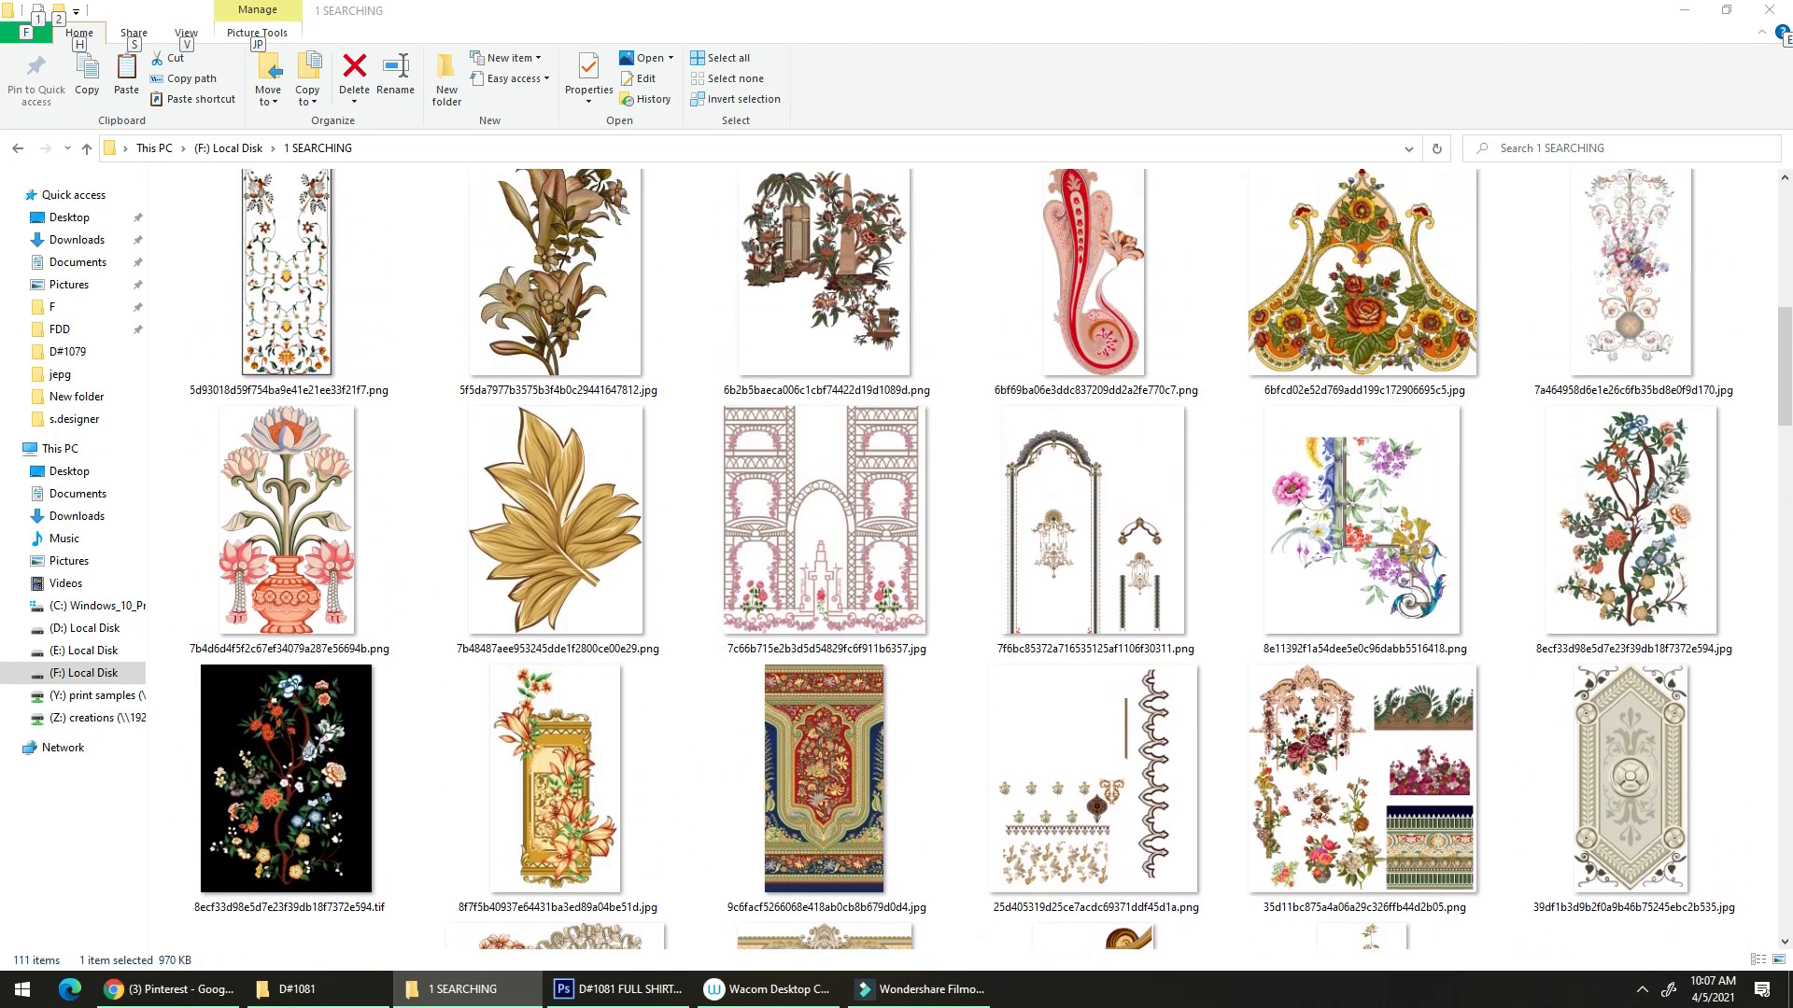
scroll(688, 692, down, 1)
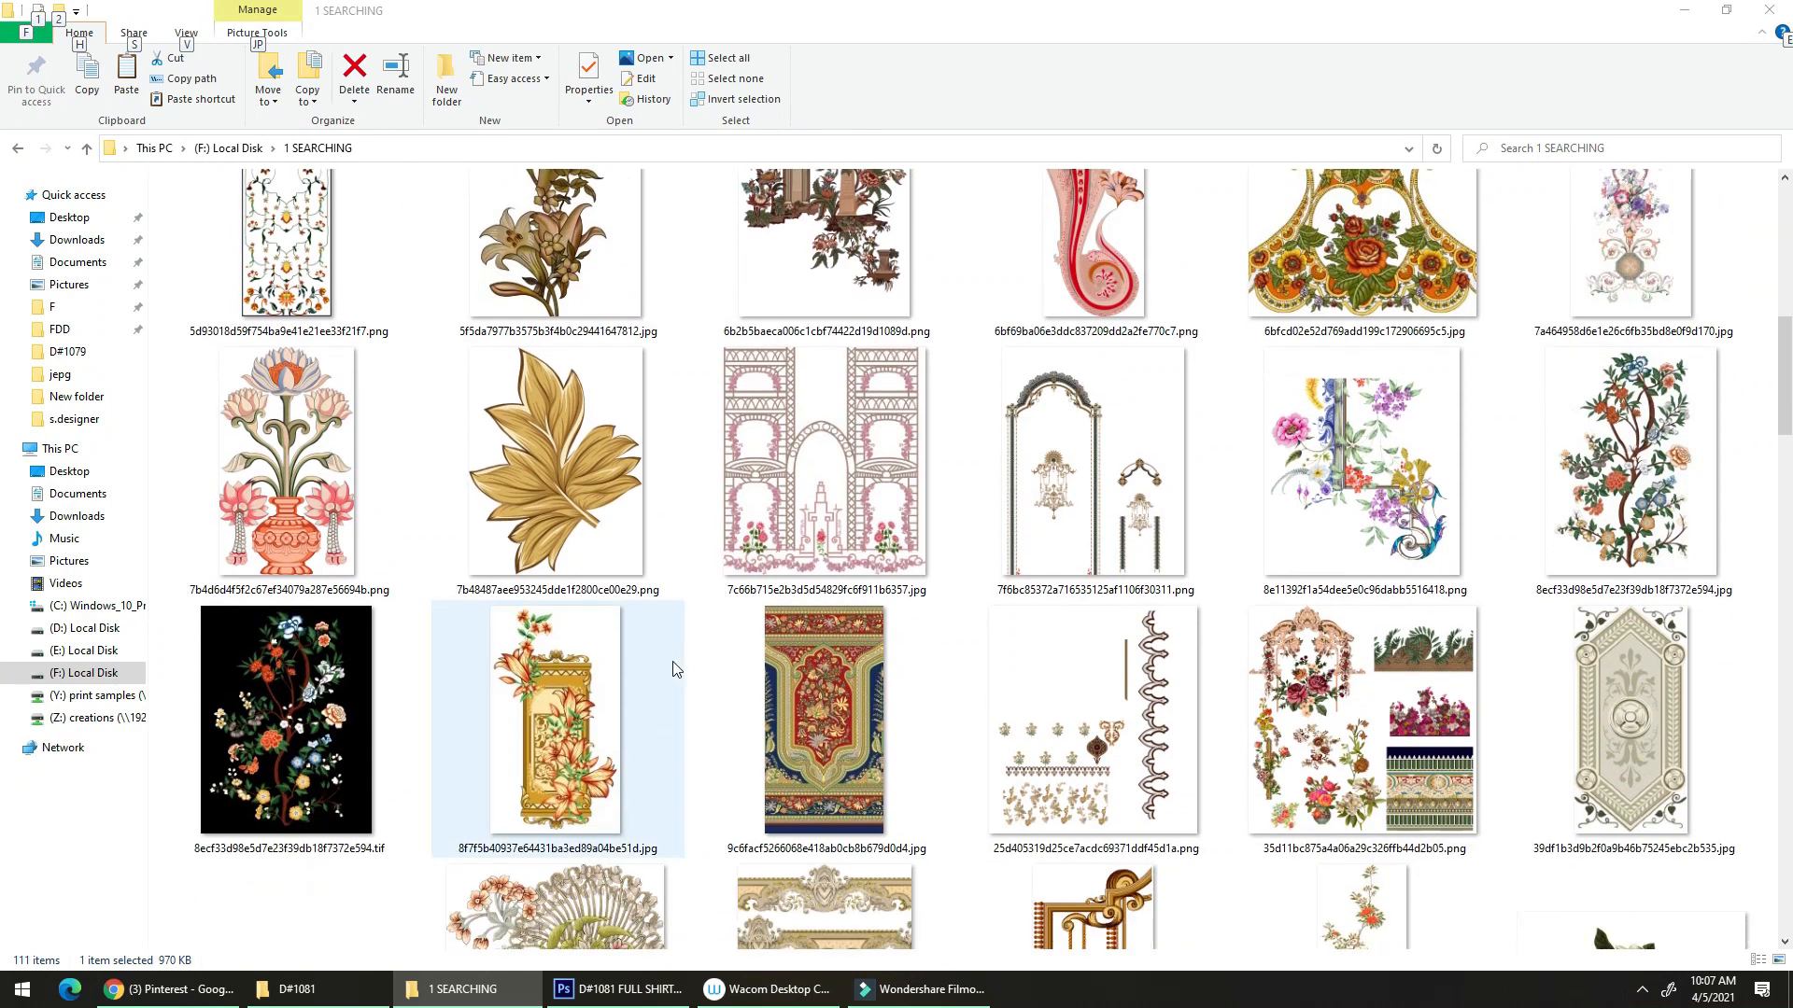
scroll(677, 668, up, 2)
key(alt+Tab)
key(alt+Tab)
scroll(688, 621, up, 1)
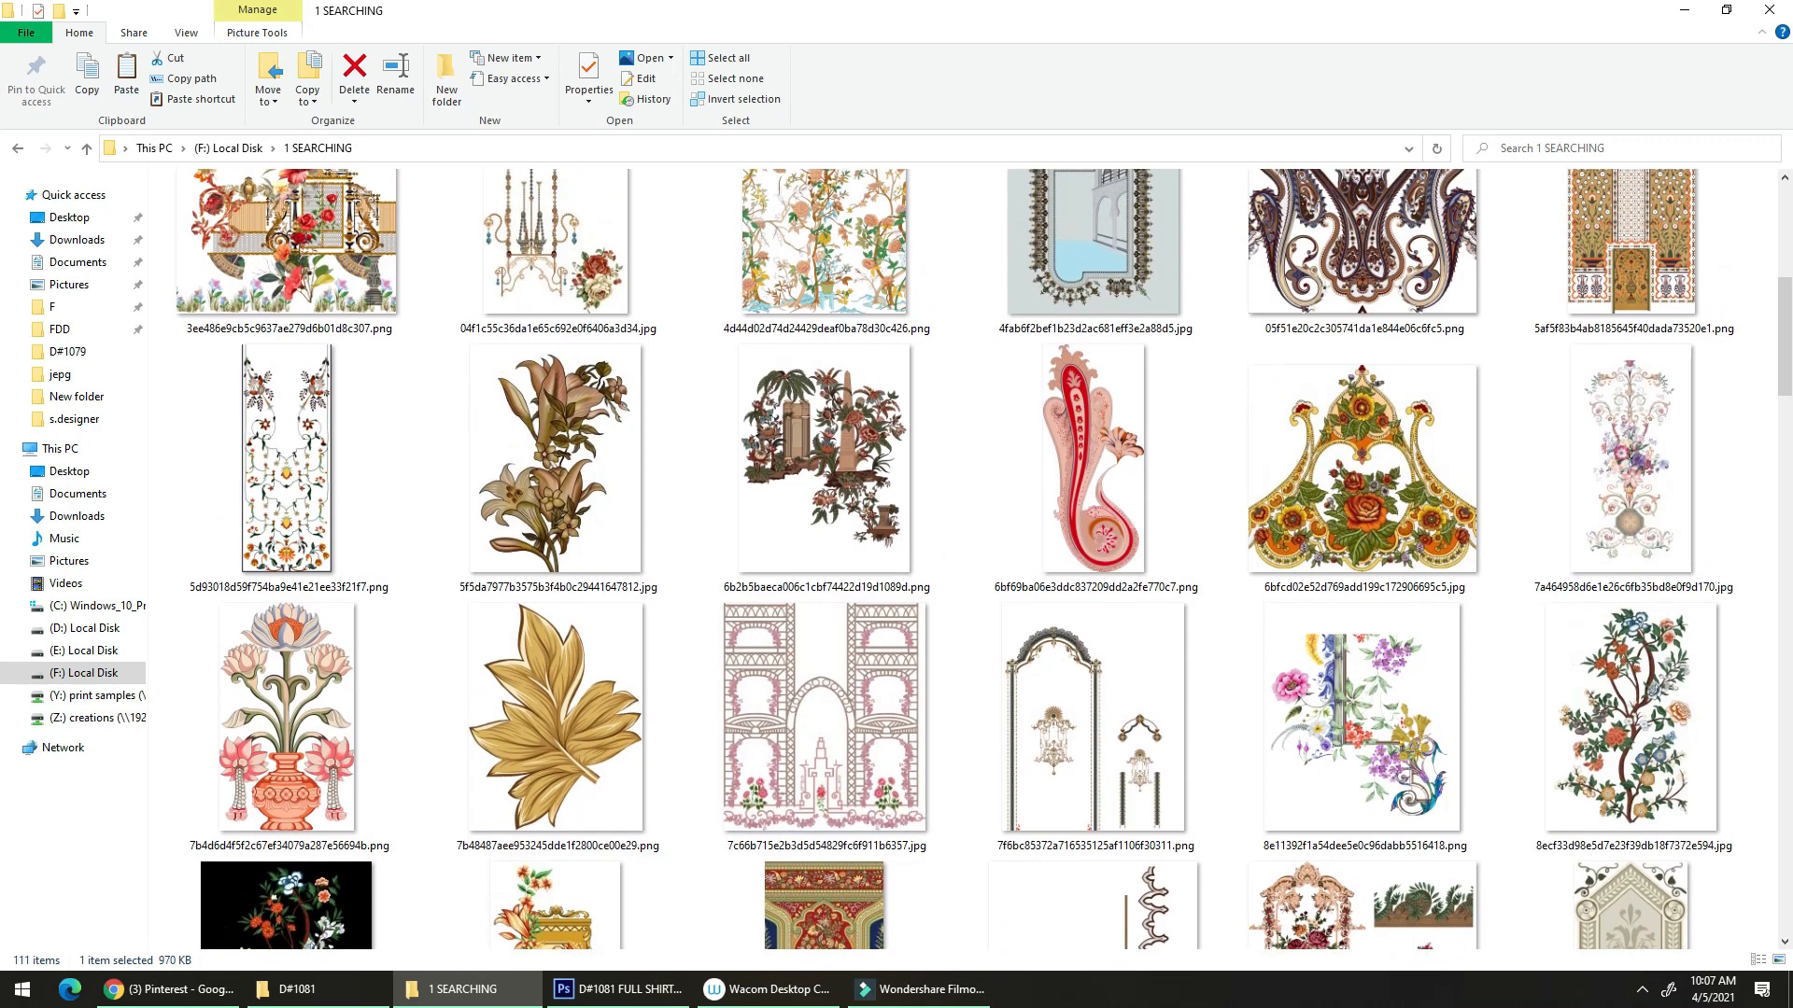
Open 8e11392f1a54dee5e0c96dabb5516418.png in Photoshop and add a black-filled layer beneath its floral artwork.
drag(1448, 676, 1677, 681)
key(alt+Tab)
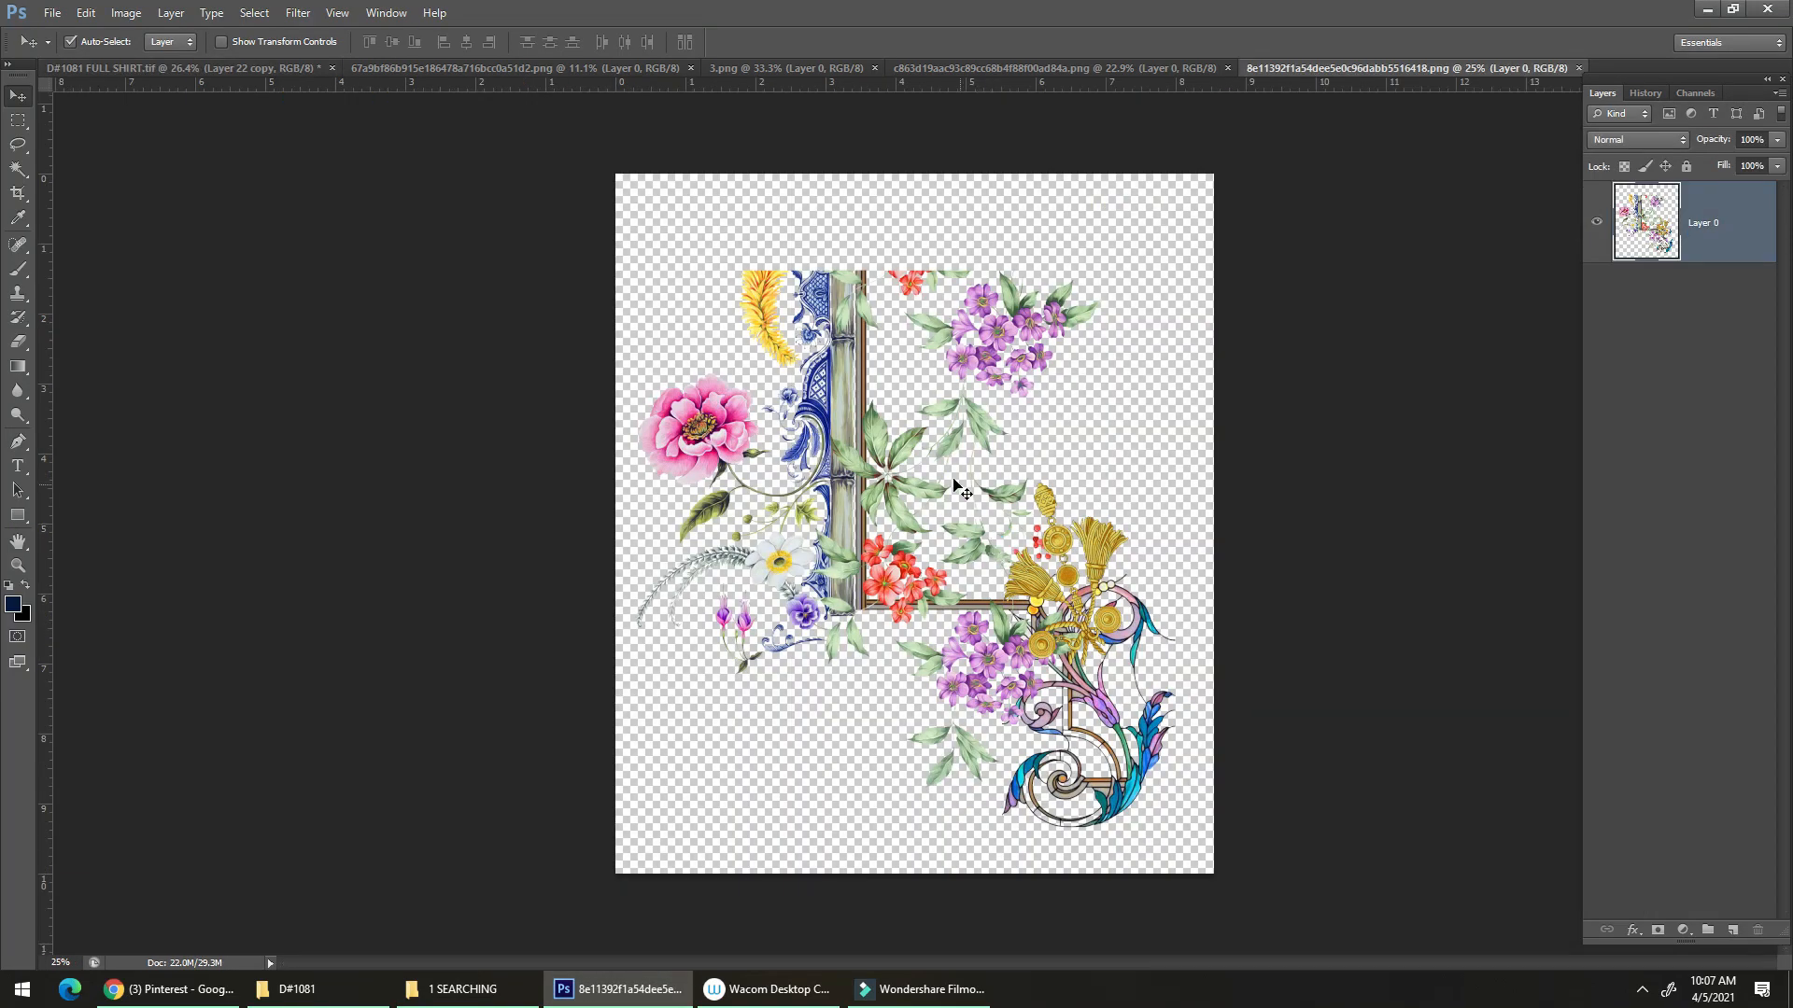
ctrl+click(1733, 931)
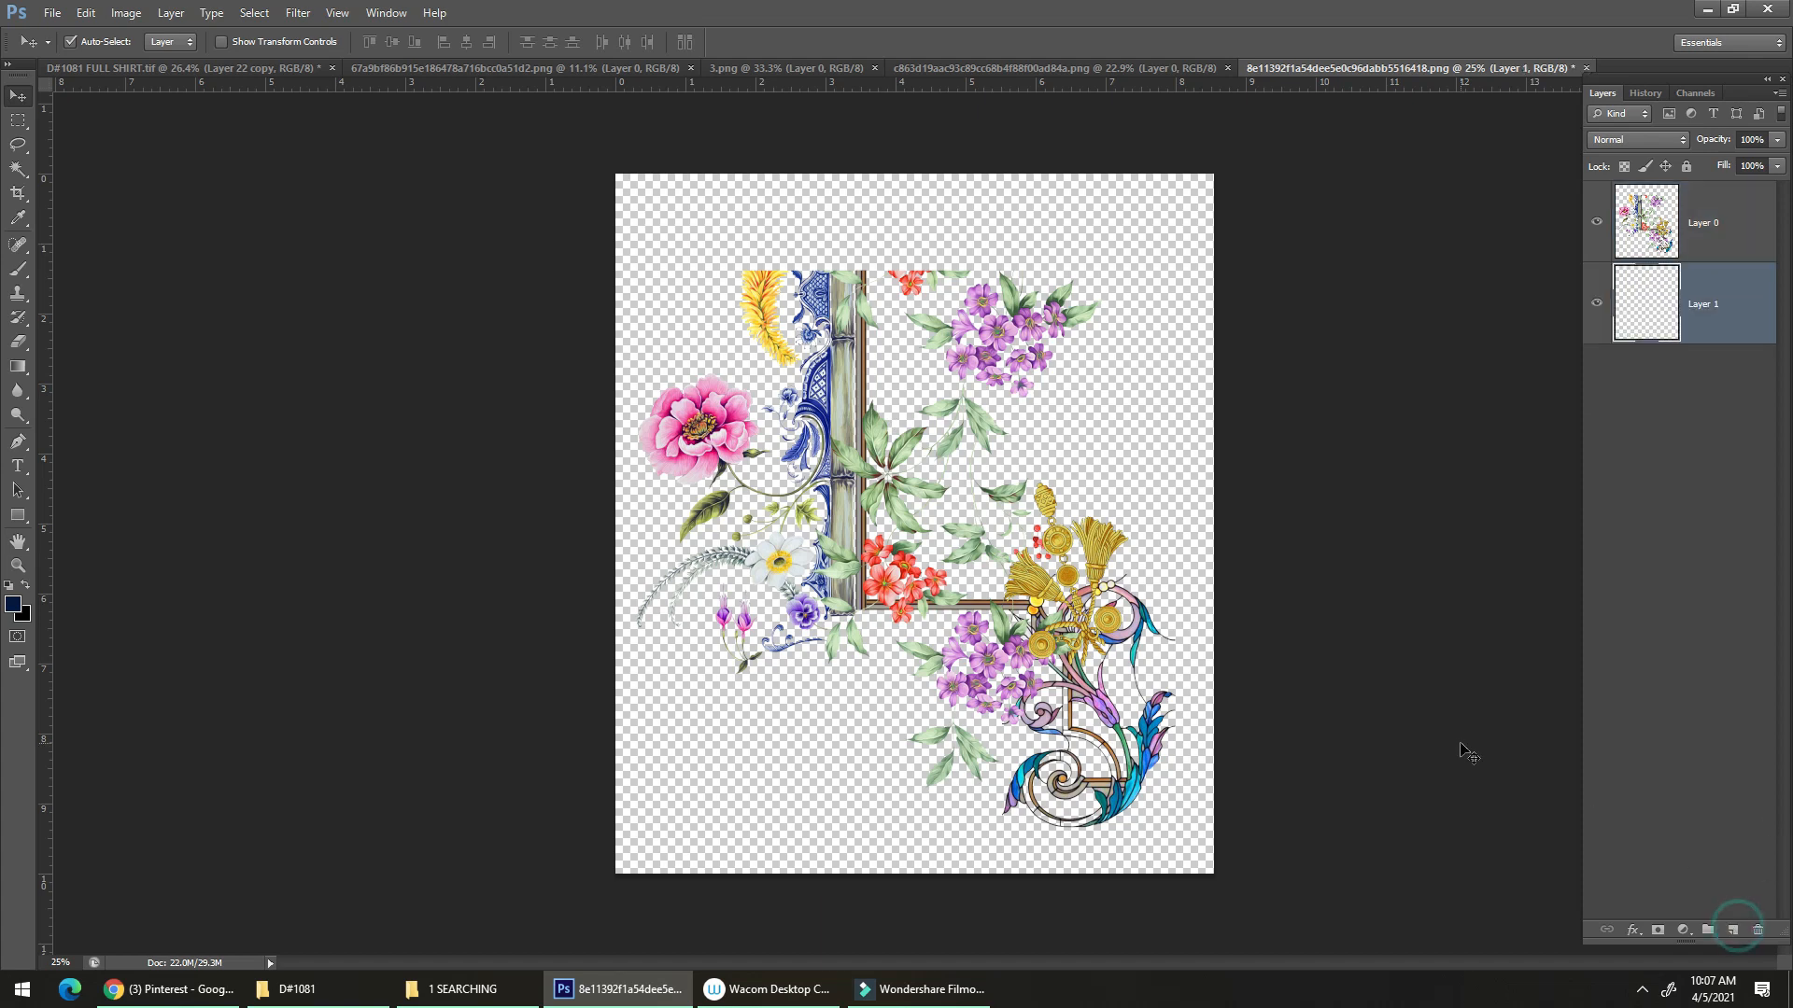
key(ctrl+BackSpace)
ctrl+click(800, 440)
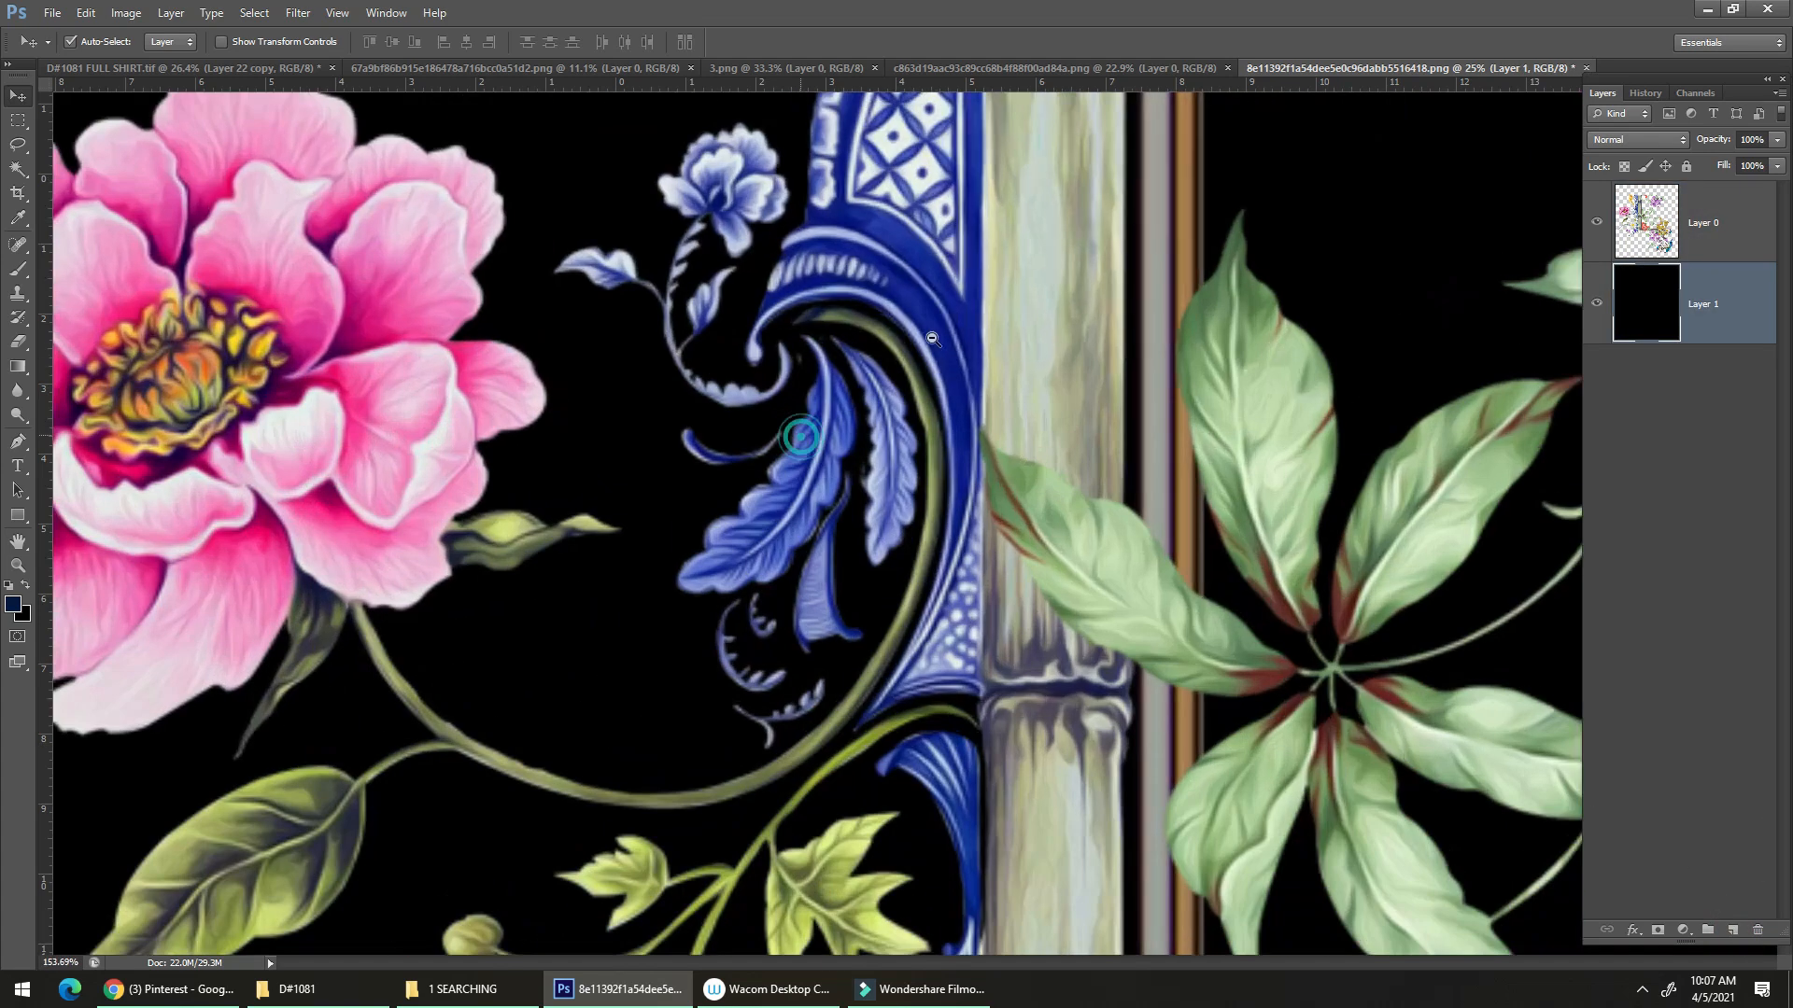
key(ctrl+0)
drag(1060, 608, 976, 479)
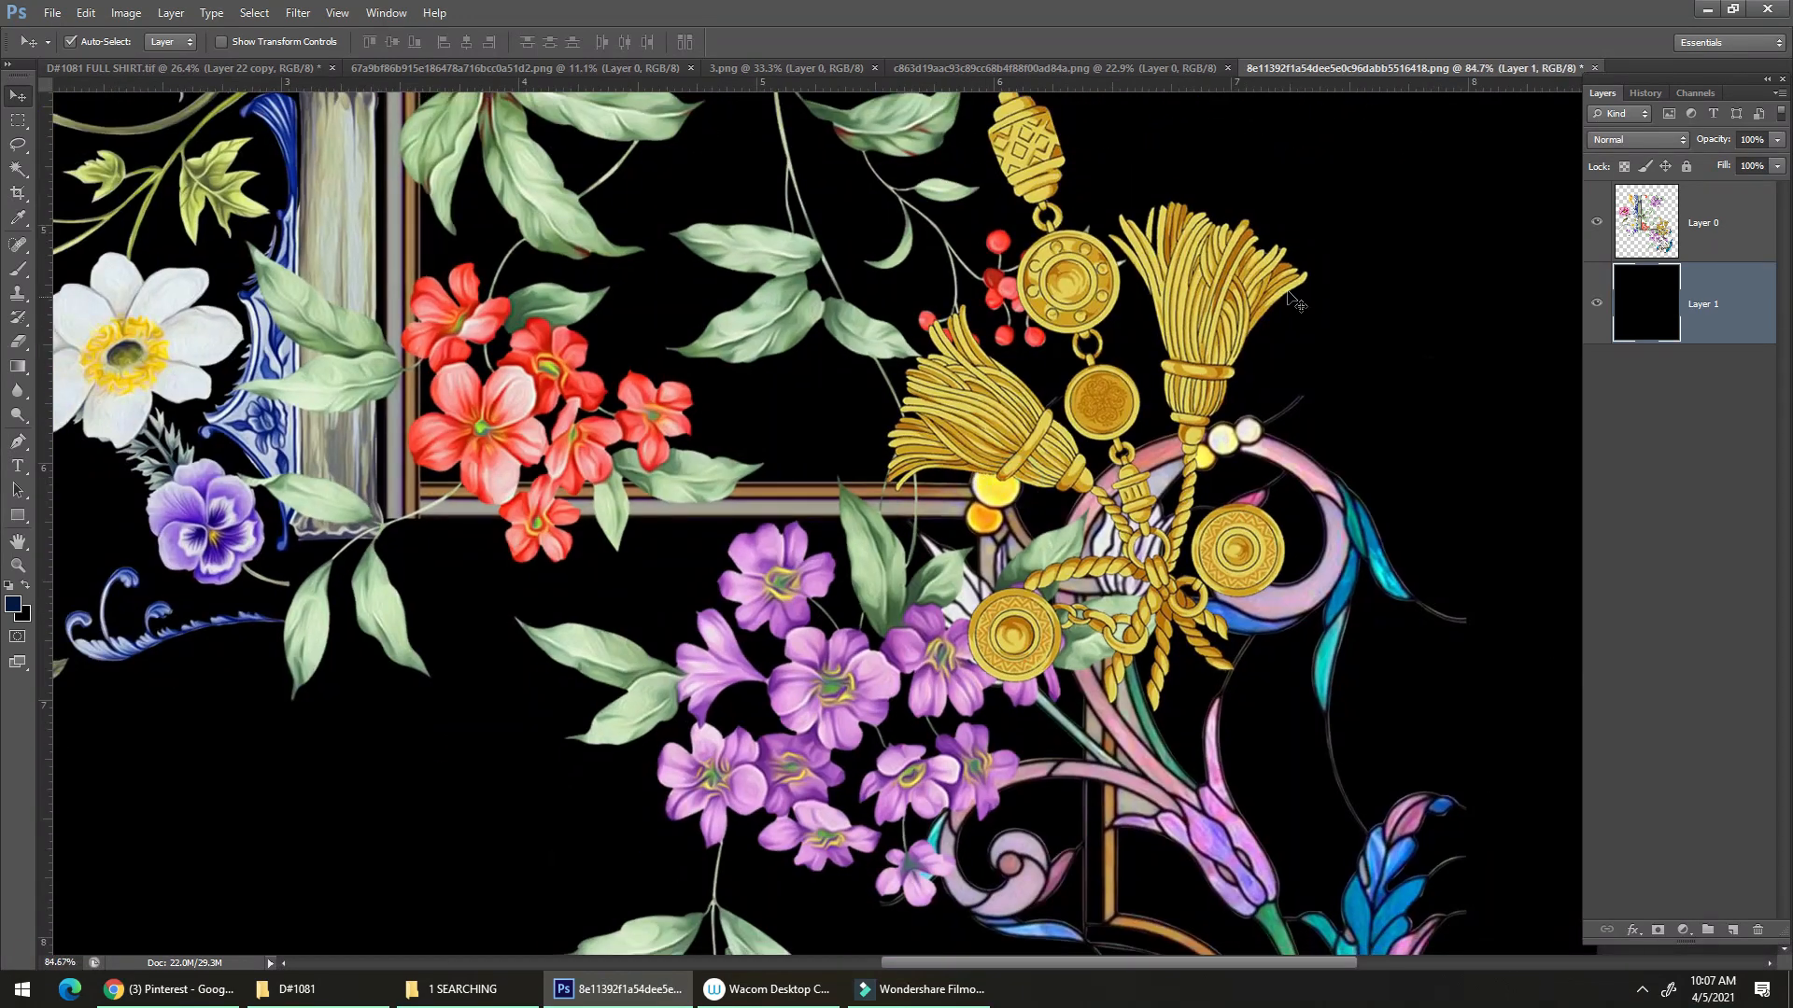
Load the floral artwork layer's outline as a selection and run Surface Blur twice with radius 15 pixels and threshold 10 levels.
click(1723, 211)
ctrl+click(1658, 226)
drag(1016, 551, 1045, 519)
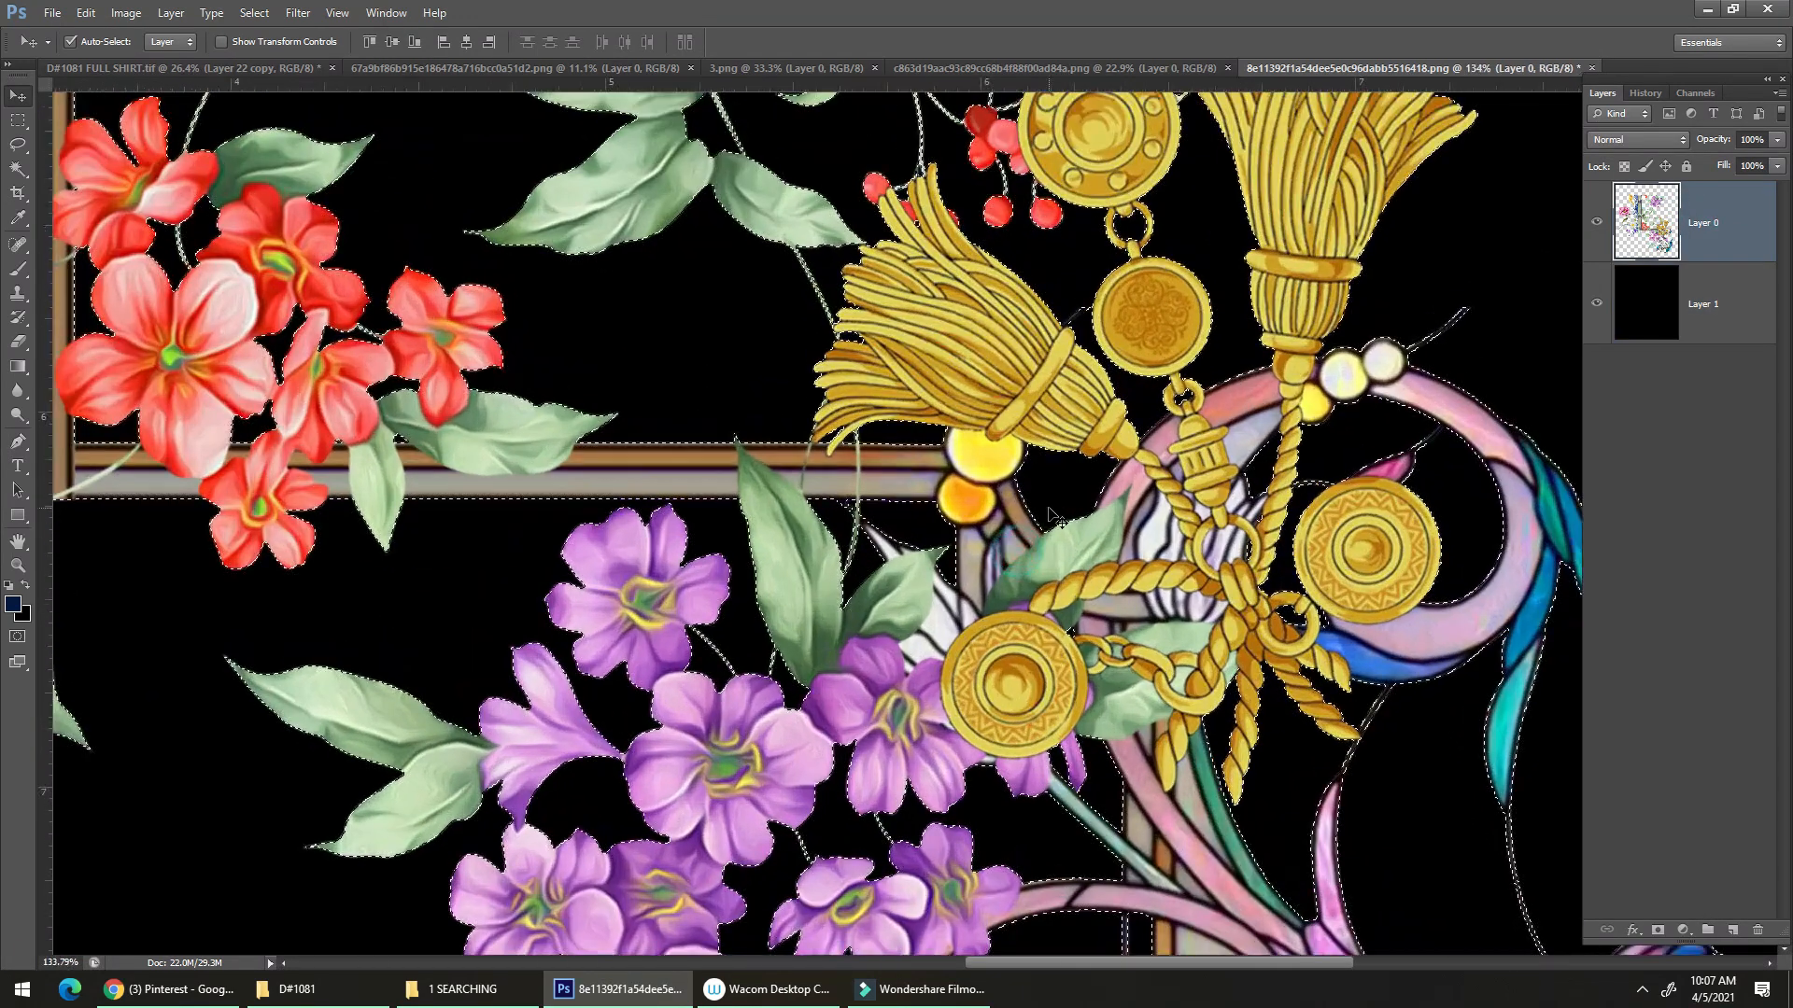
key(ctrl+alt+f)
key(Return)
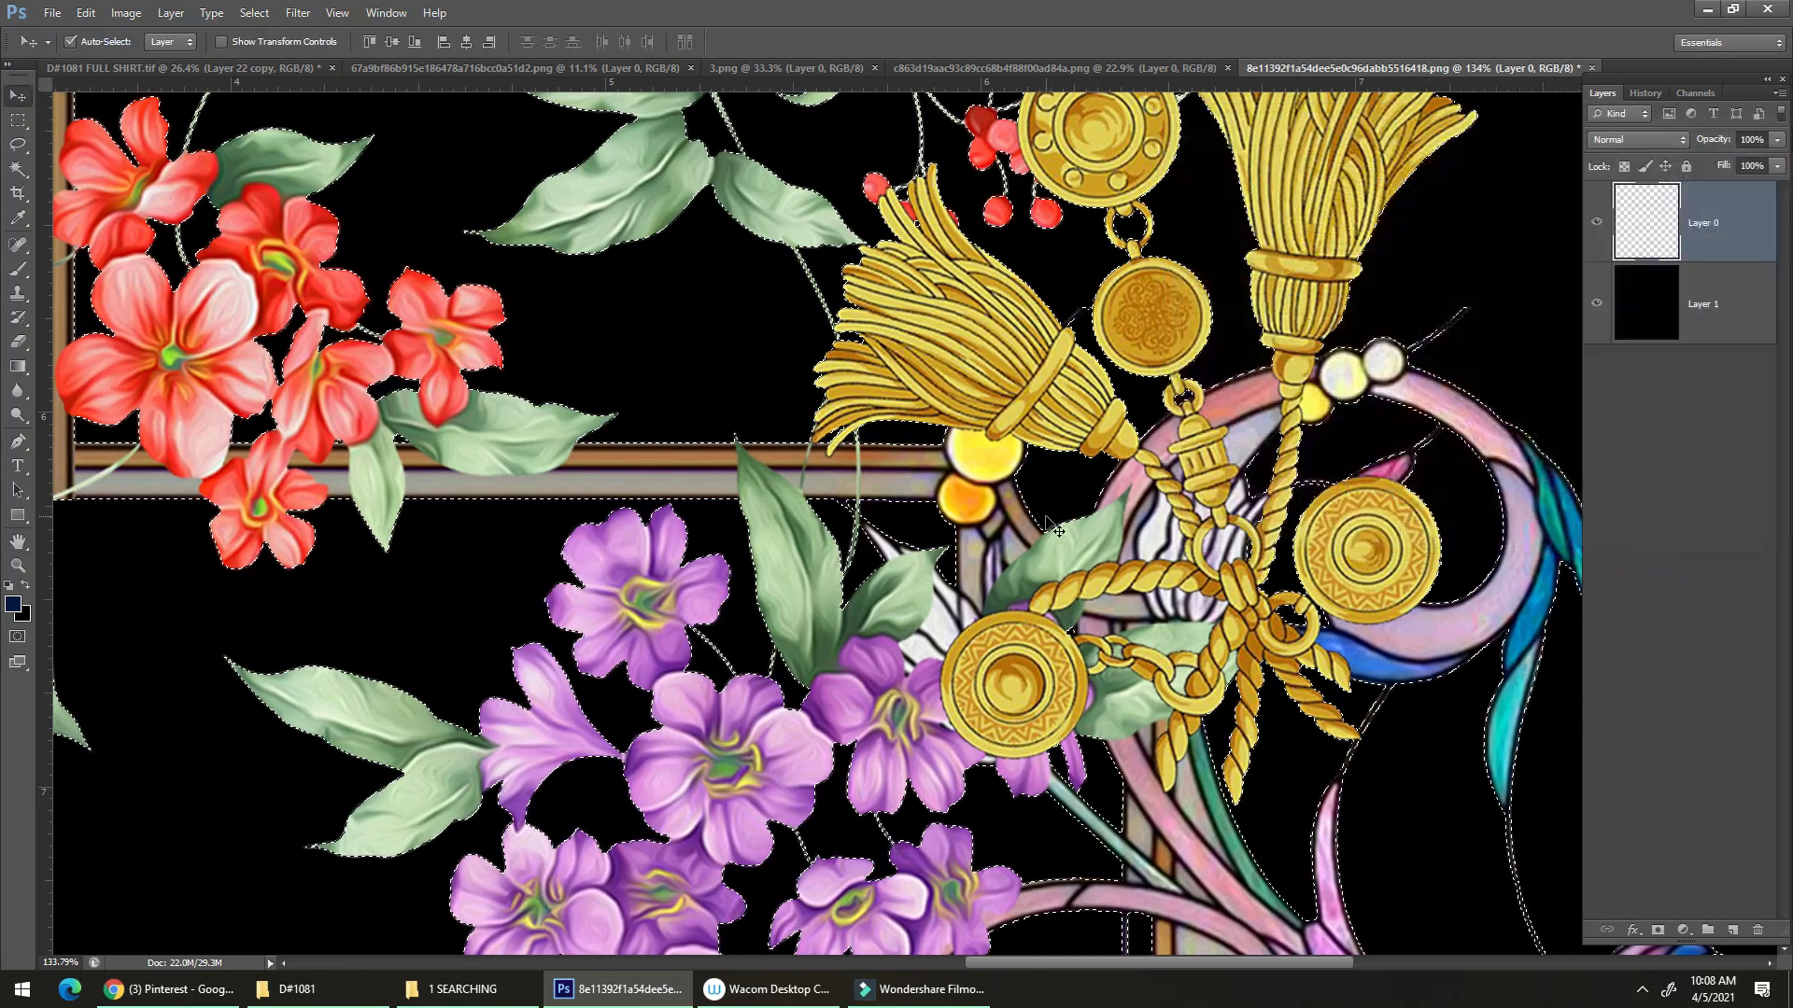
key(ctrl+alt+f)
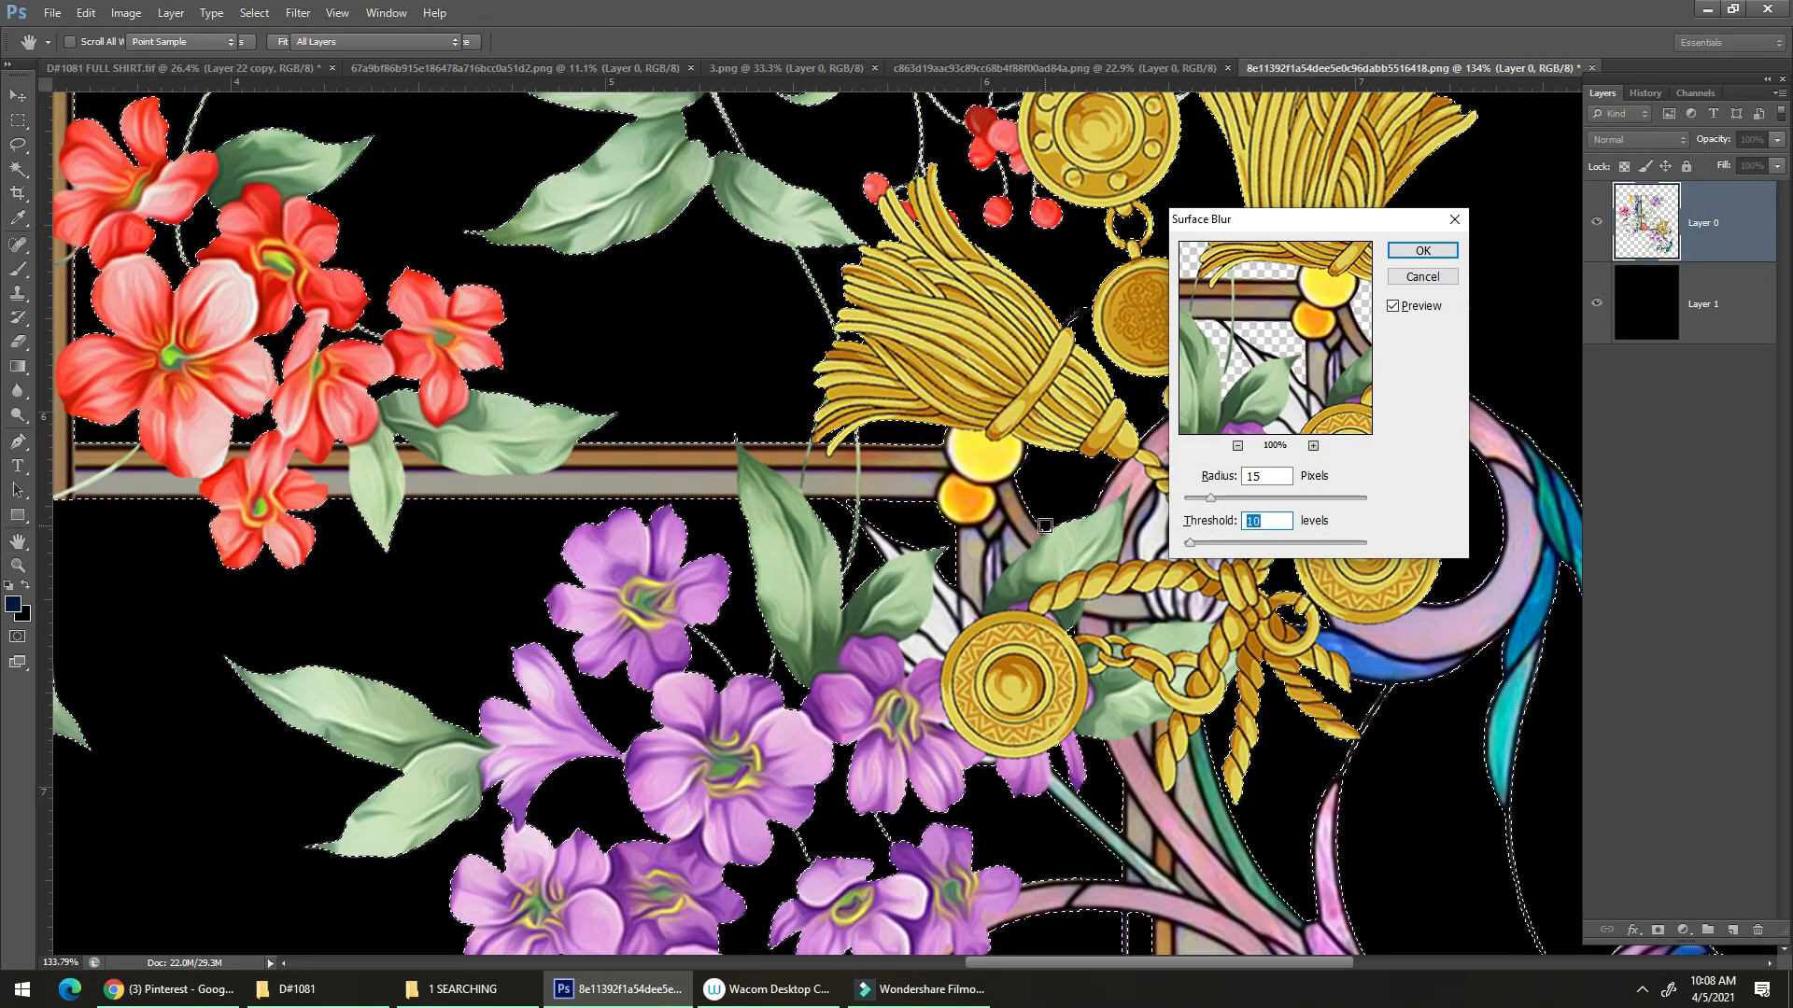
key(Return)
Clear the selection, bring the floral artwork into the shirt design and set its scroll end above the hem at the centre guide.
drag(921, 584, 654, 387)
key(ctrl+d)
drag(542, 231, 773, 422)
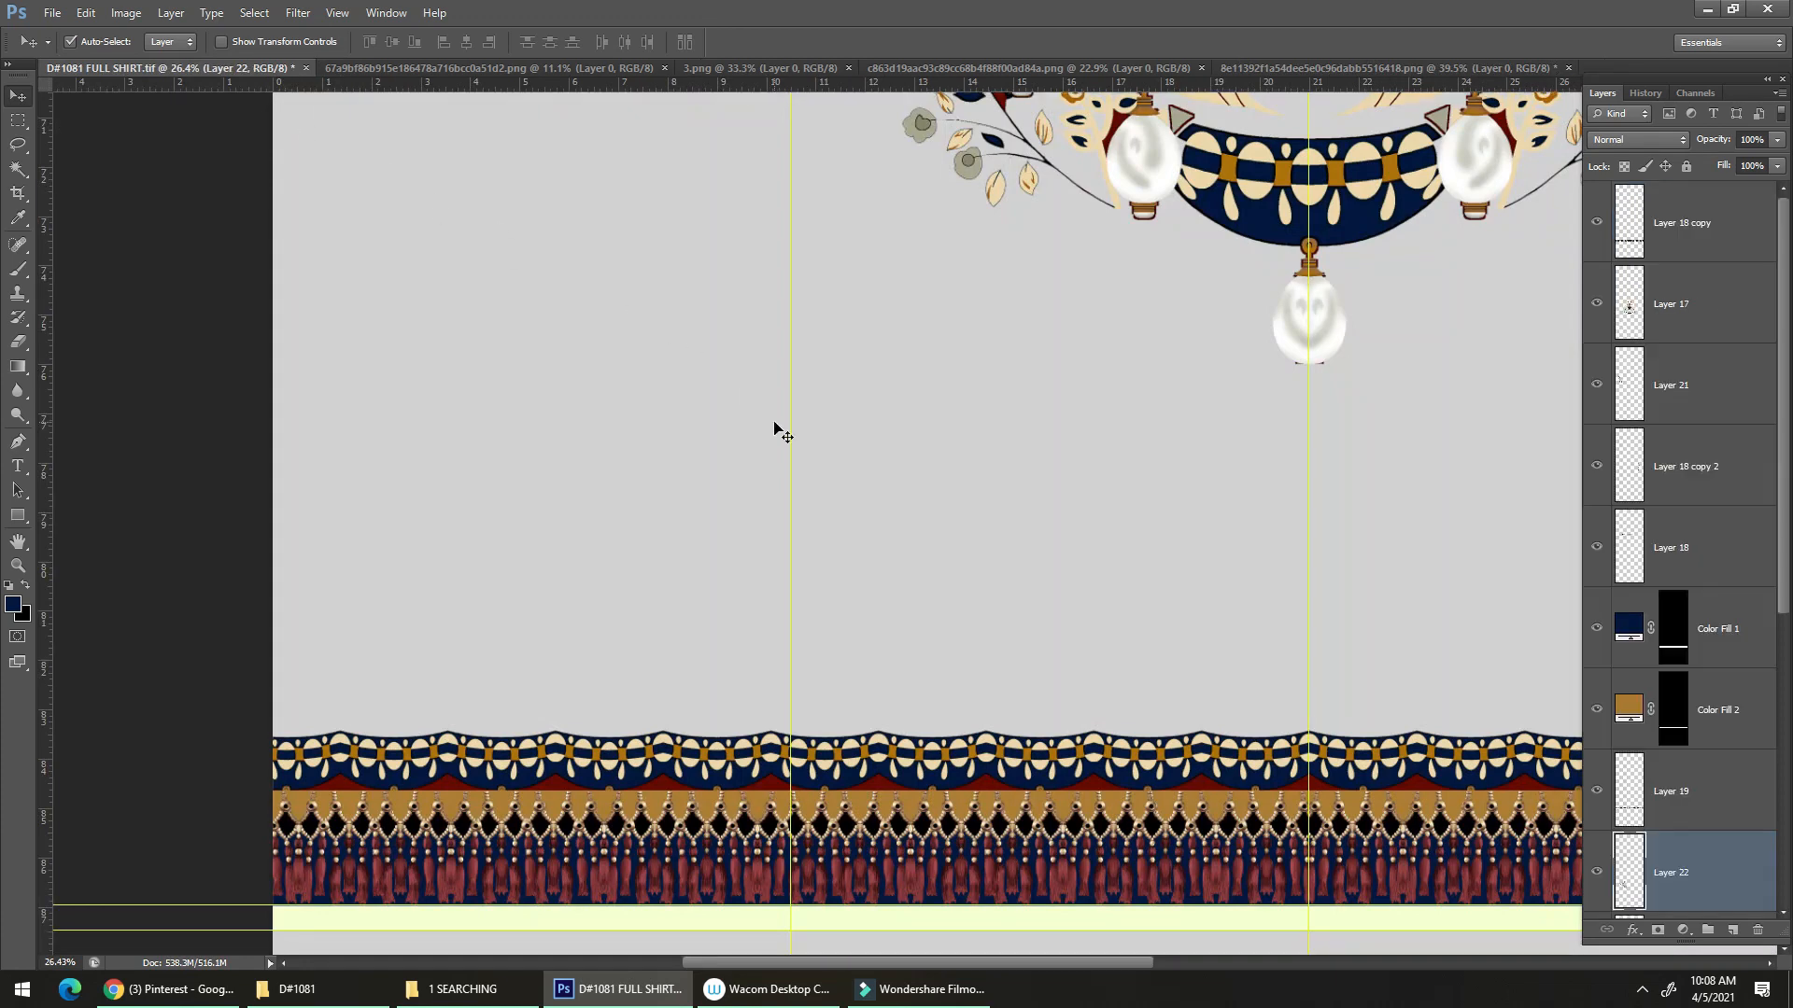
drag(807, 701, 732, 719)
drag(870, 592, 877, 707)
drag(792, 557, 785, 435)
Duplicate the floral artwork sideways, away from the centre guide and partly behind the scalloped hem.
drag(1106, 565, 818, 523)
drag(835, 618, 865, 616)
drag(660, 710, 497, 751)
Rotate the floral copy by -60 degrees and enlarge it so its scrollwork reaches toward the original.
key(ctrl+t)
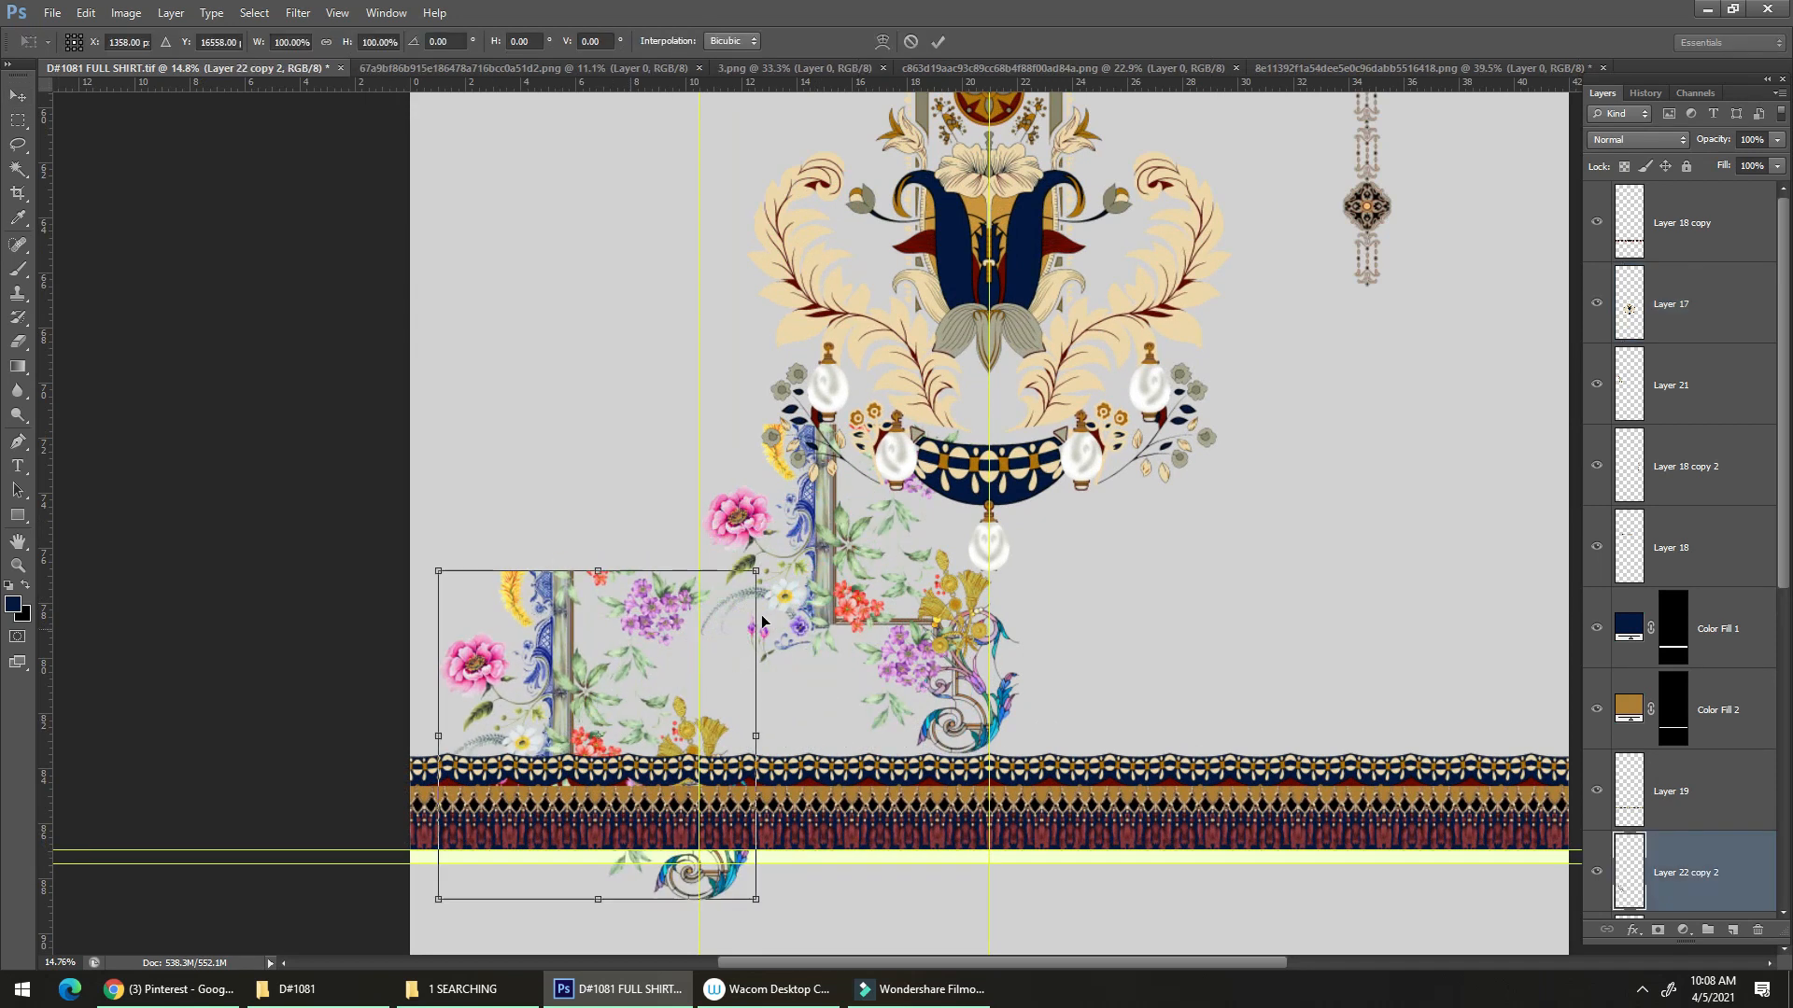
drag(818, 584, 472, 511)
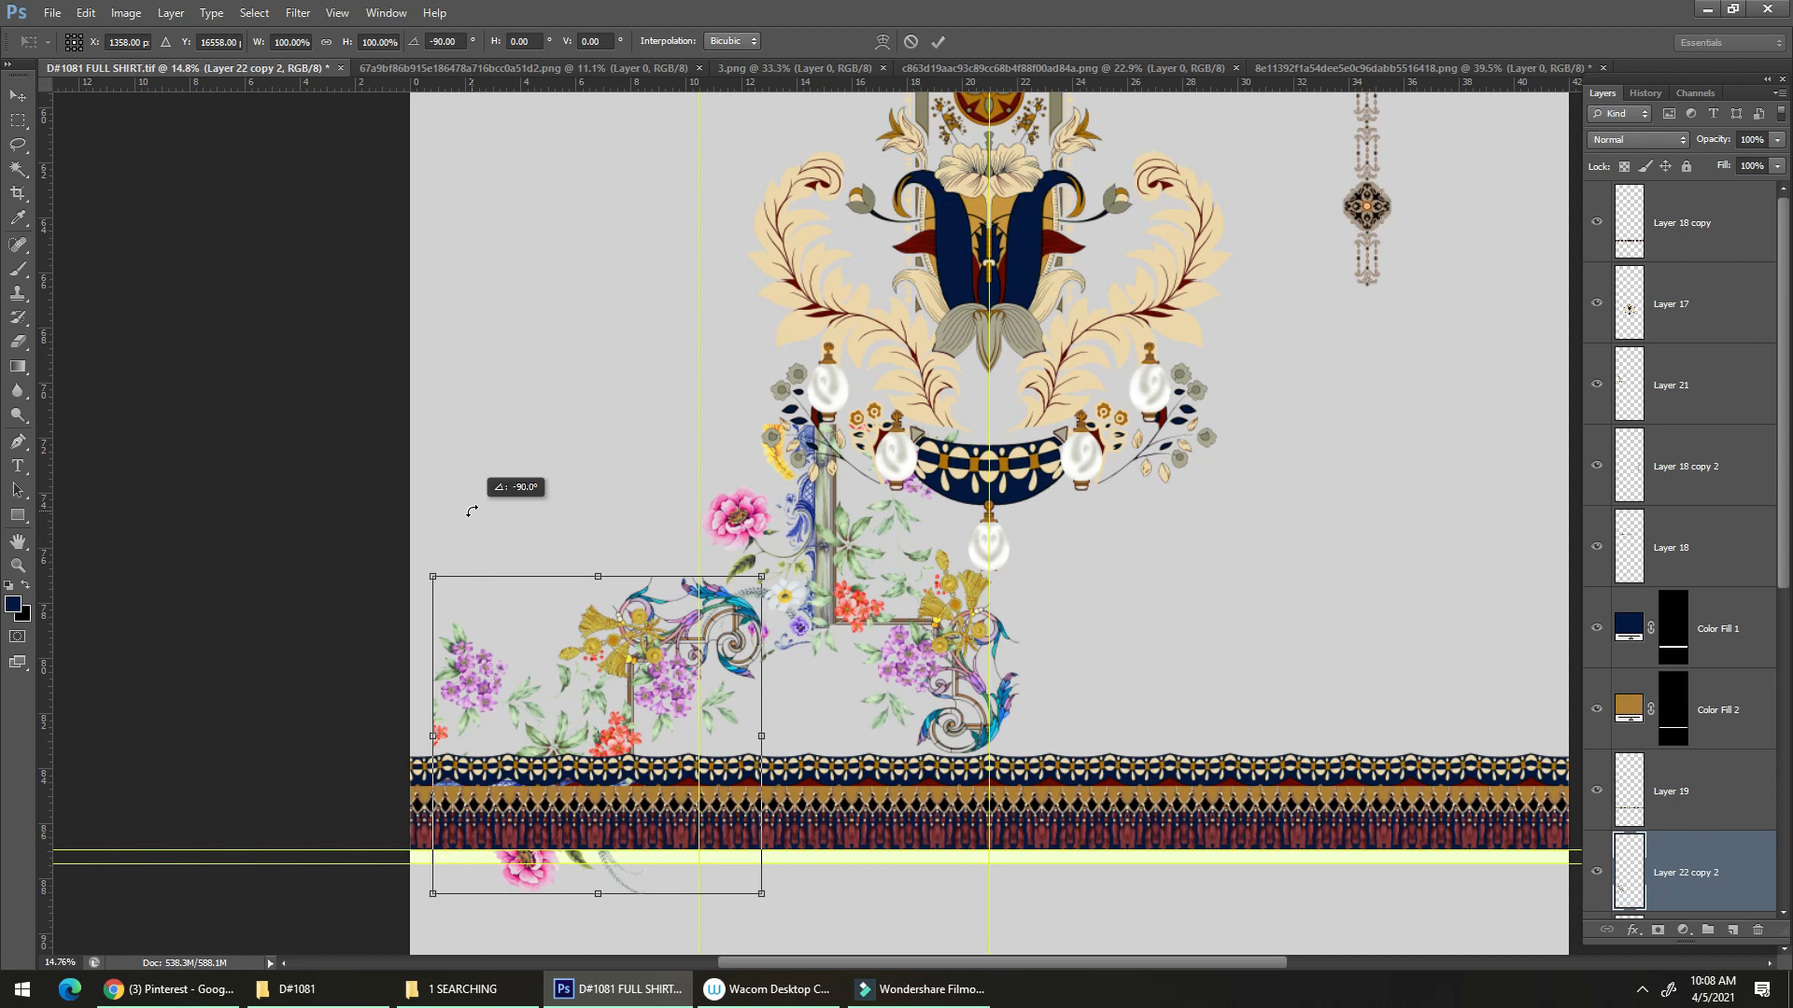
drag(709, 469, 865, 561)
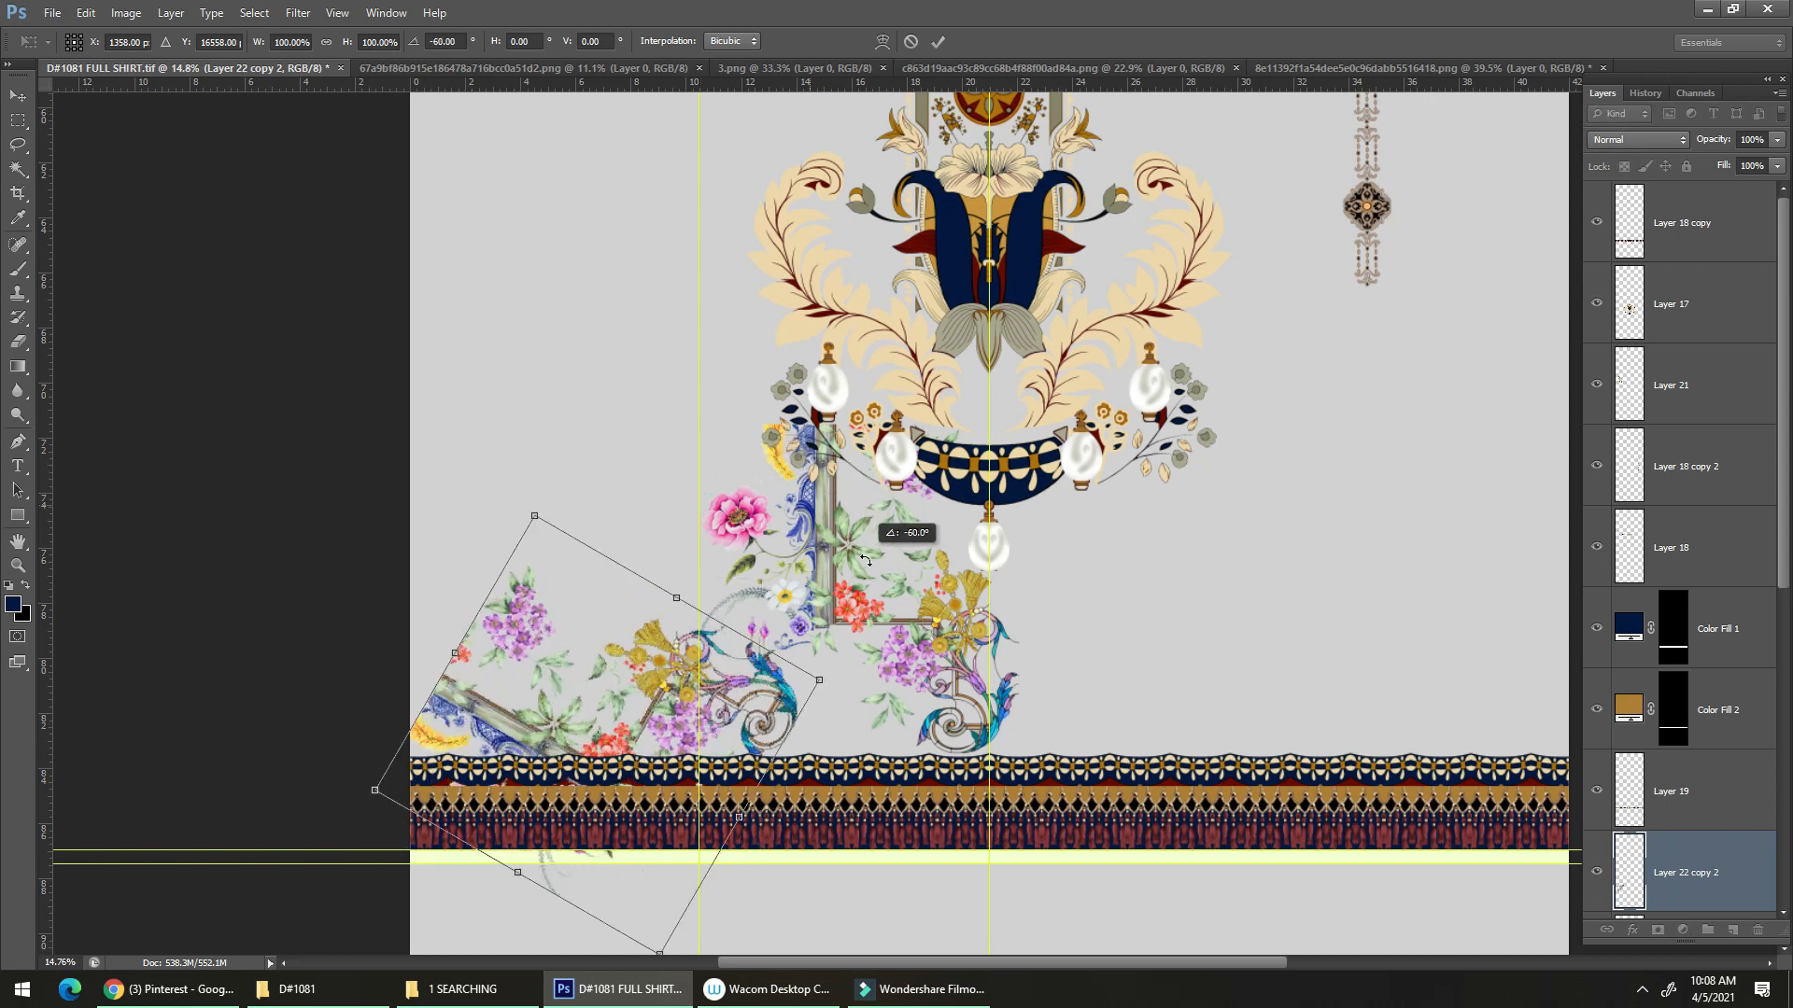
drag(531, 518, 539, 448)
drag(548, 568, 514, 548)
key(Return)
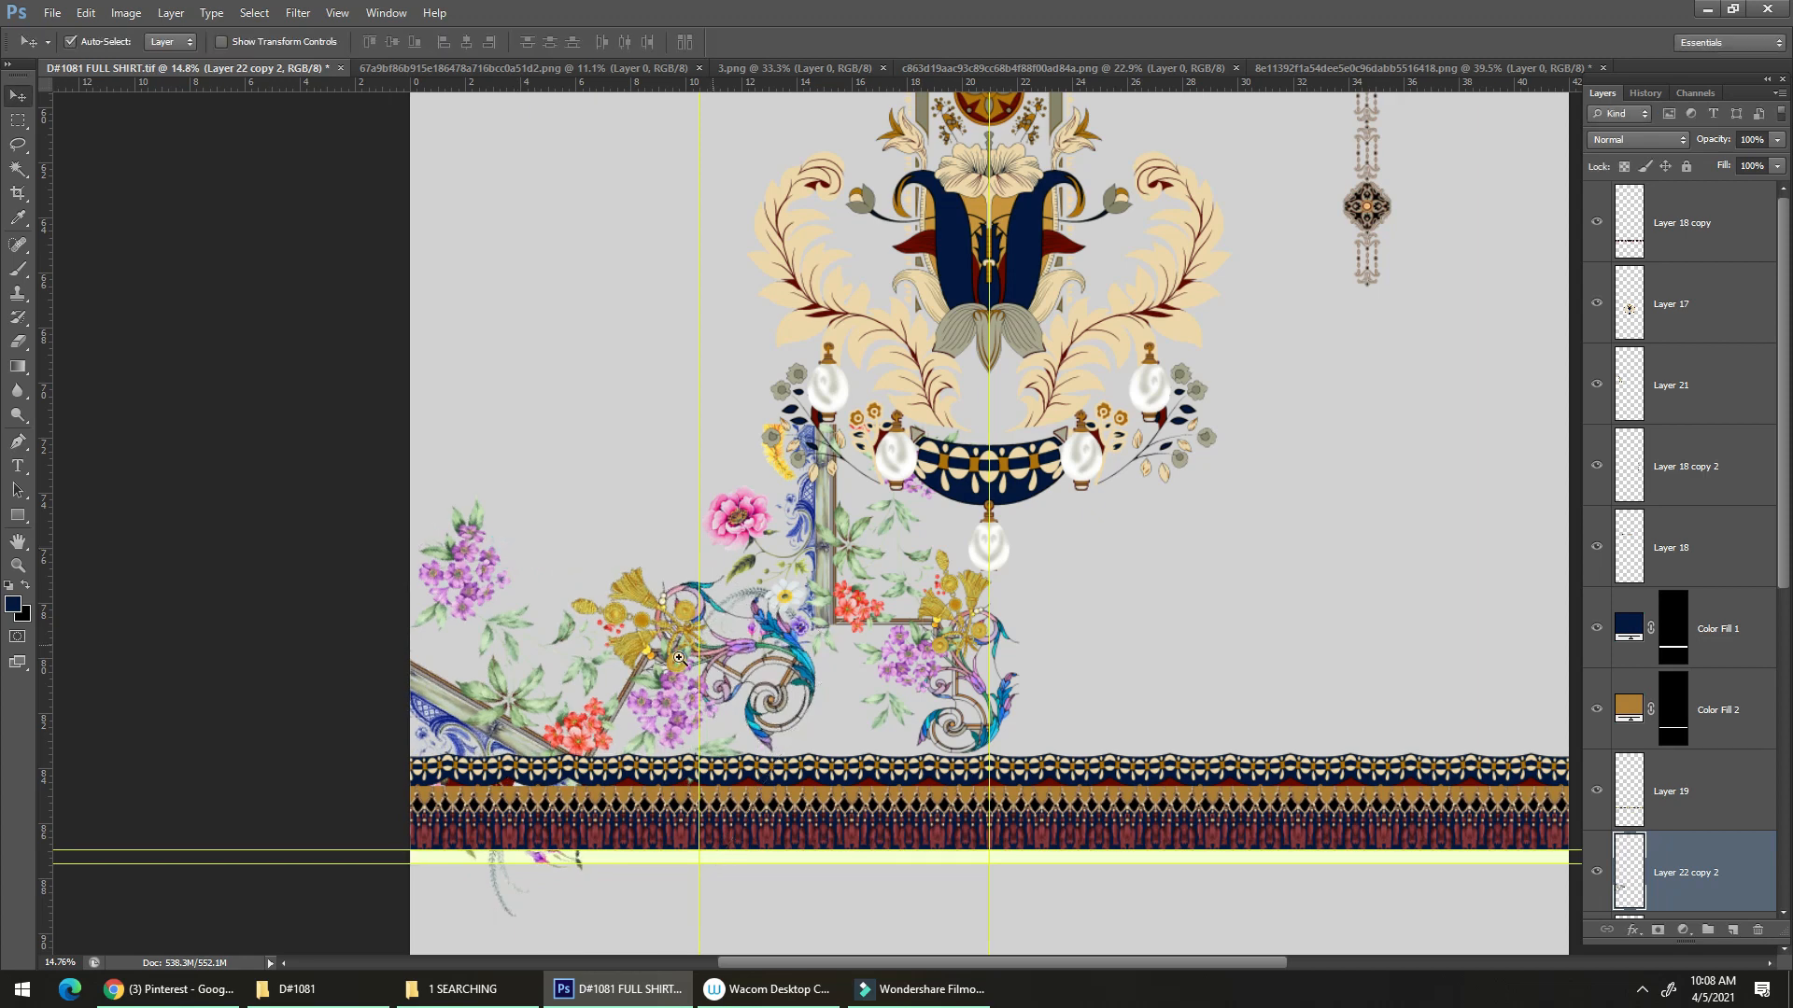
Reposition the rotated floral copy with its scroll resting just above the scalloped hem and scale it down.
drag(684, 659, 805, 569)
drag(876, 622, 907, 689)
drag(885, 683, 768, 656)
drag(654, 693, 992, 576)
drag(1108, 598, 1000, 576)
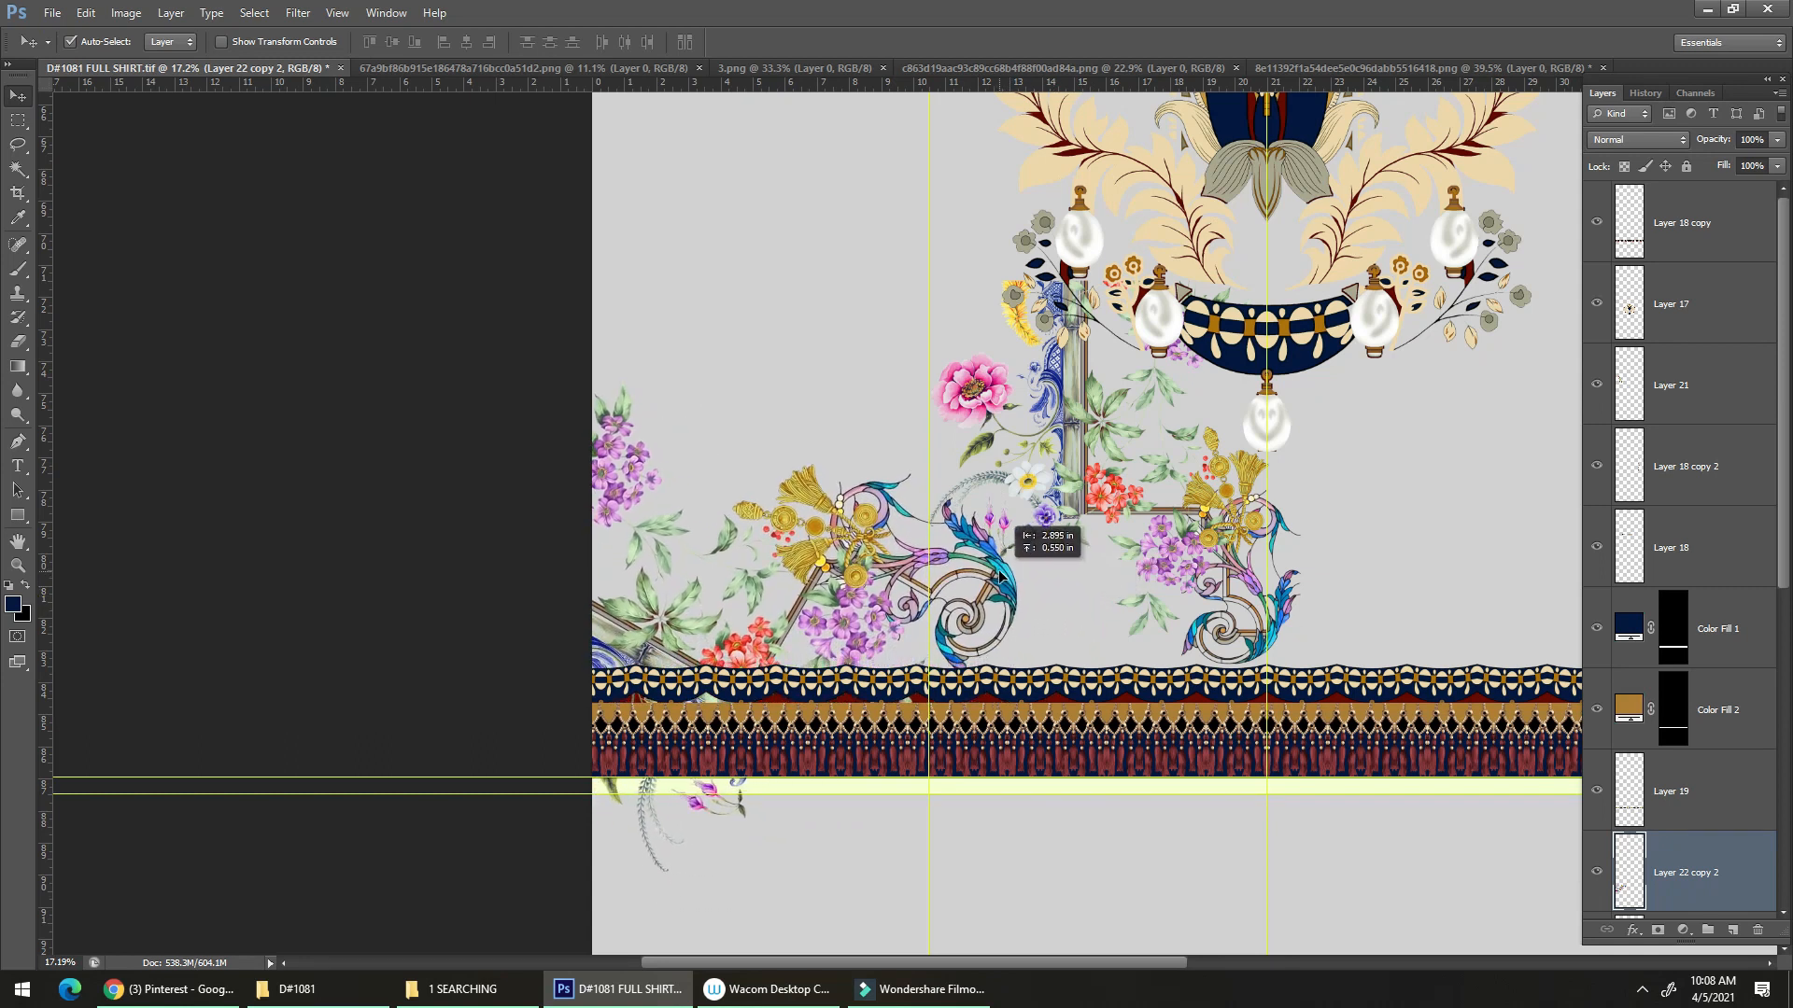
scroll(909, 585, down, 1)
key(ctrl+t)
drag(551, 808, 621, 738)
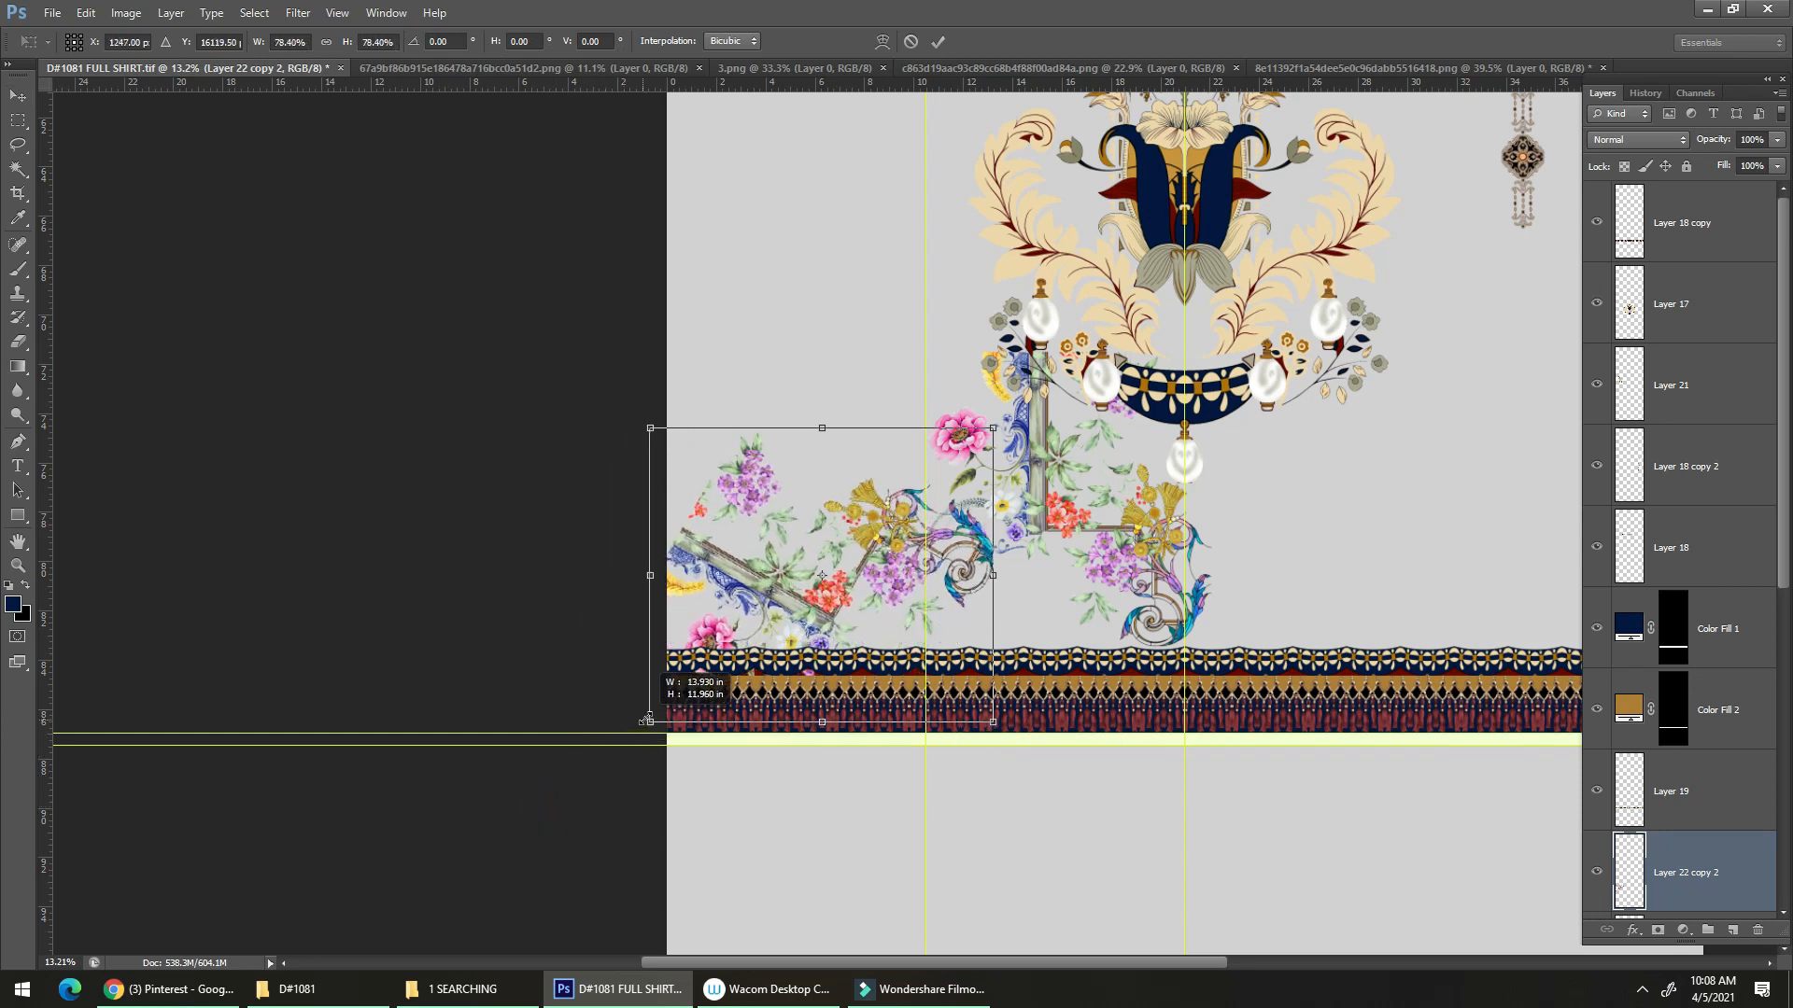
key(Return)
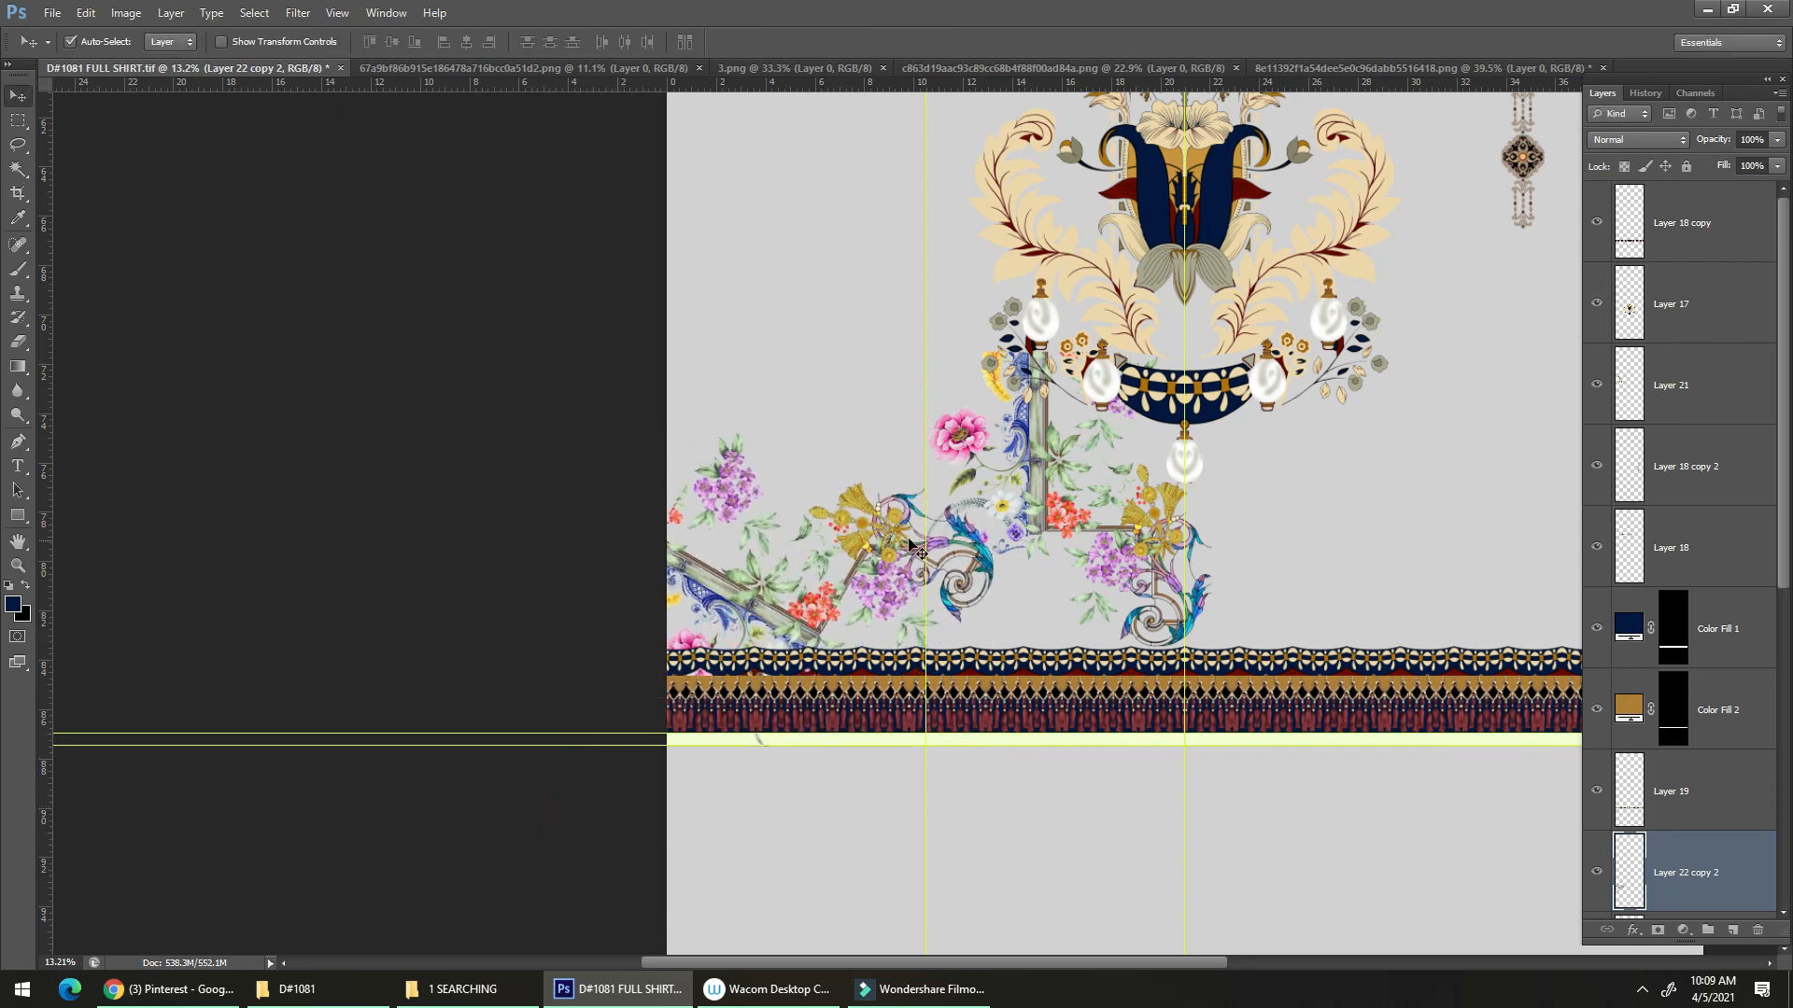
scroll(966, 533, up, 1)
key(l)
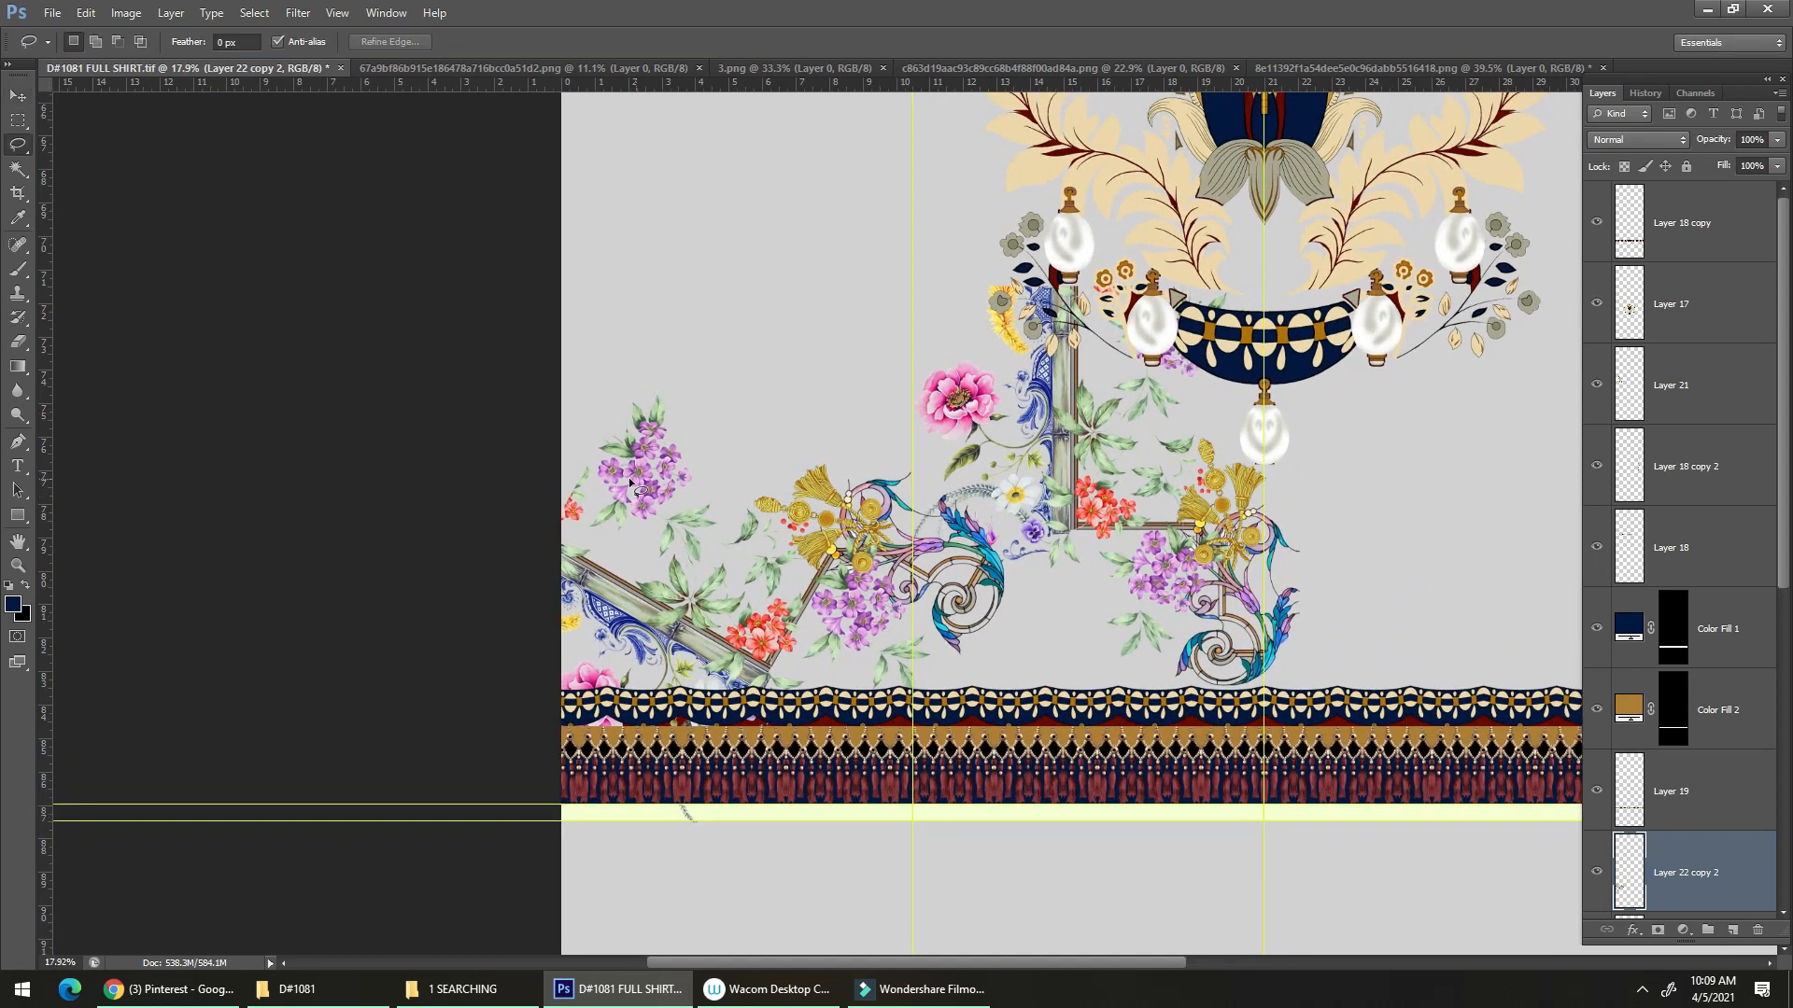
scroll(581, 450, up, 3)
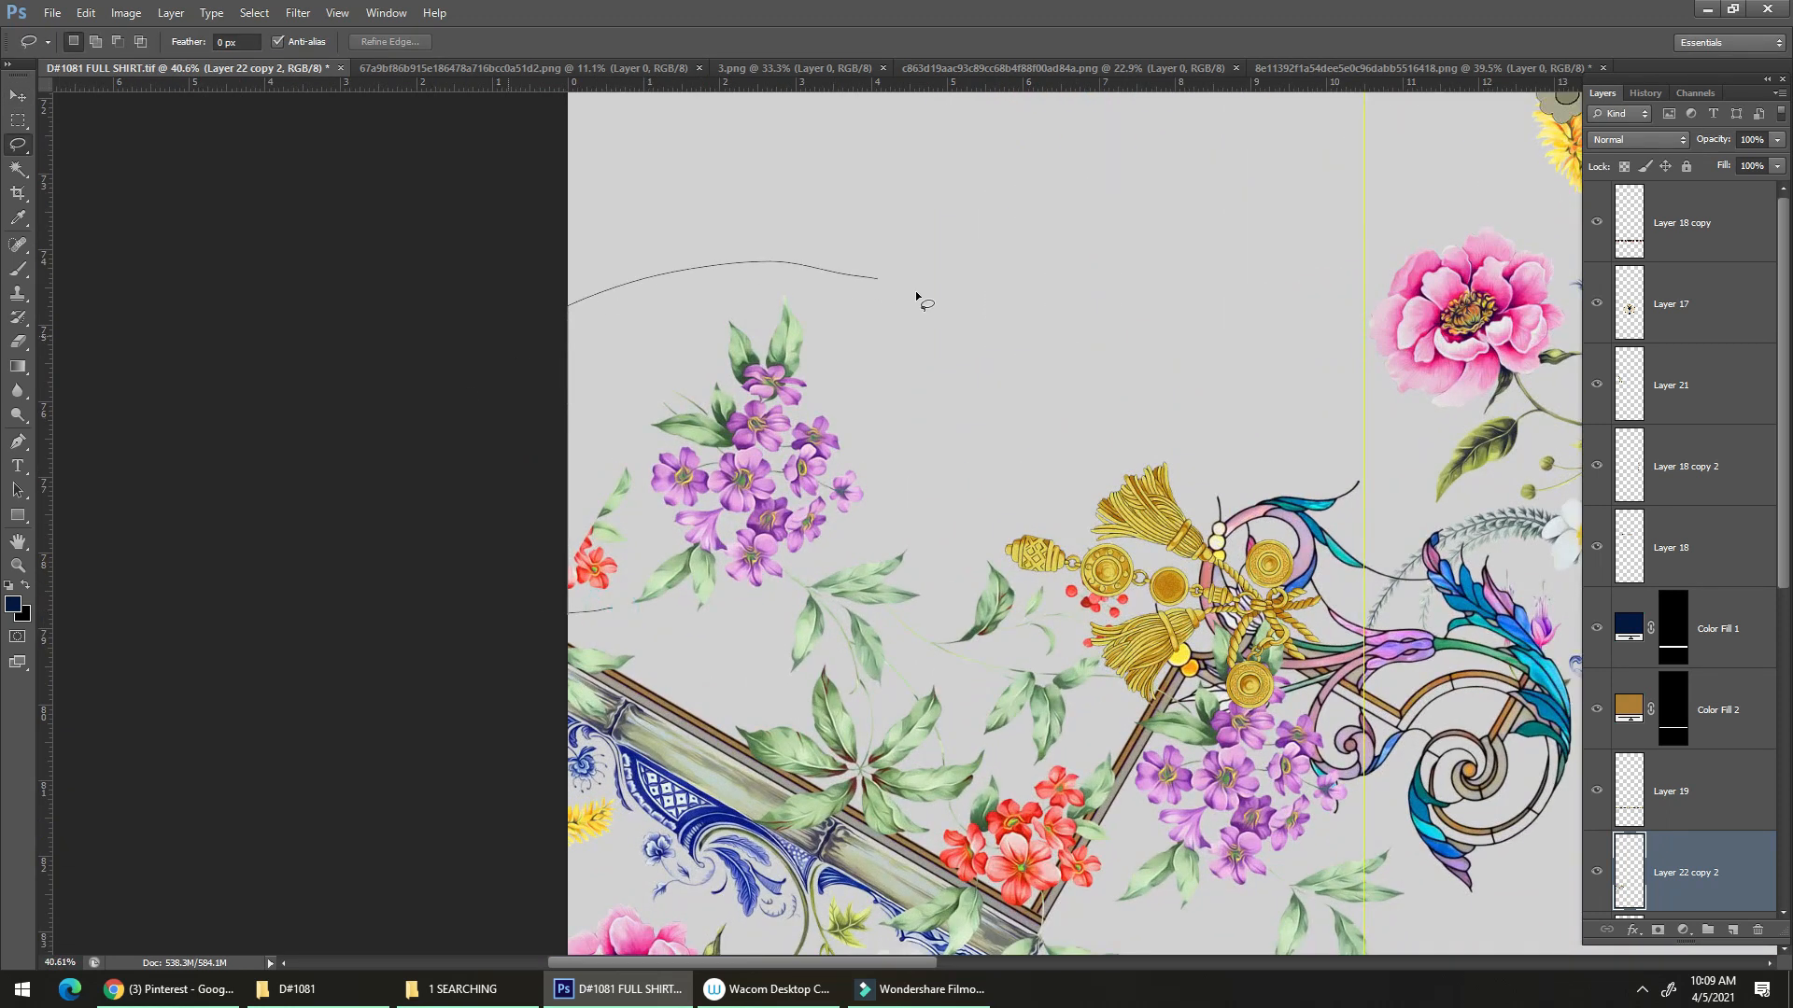
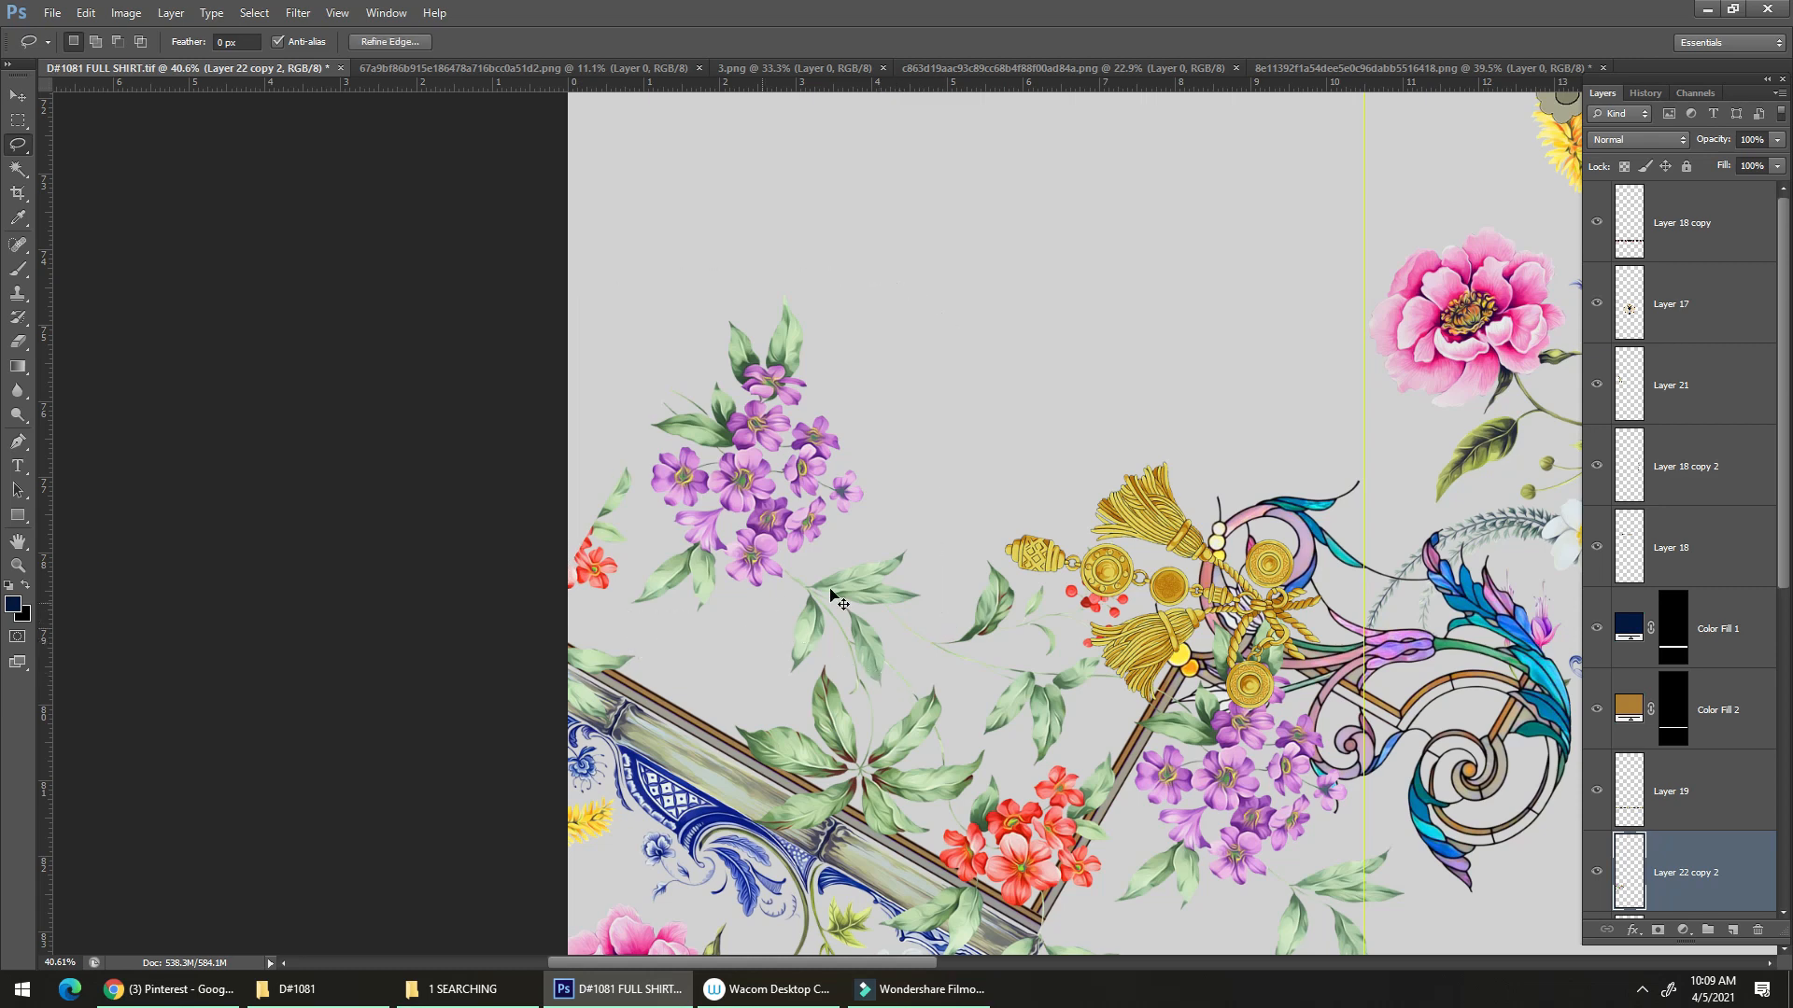
scroll(706, 681, down, 4)
Move the original upright floral artwork sideways until the outer edge of its scroll meets the centre guide.
drag(707, 681, 686, 682)
mouse_move(856, 711)
mouse_down()
mouse_move(892, 710)
mouse_move(850, 724)
mouse_move(797, 790)
mouse_up()
mouse_move(901, 720)
mouse_down()
mouse_move(936, 675)
mouse_move(943, 737)
mouse_up()
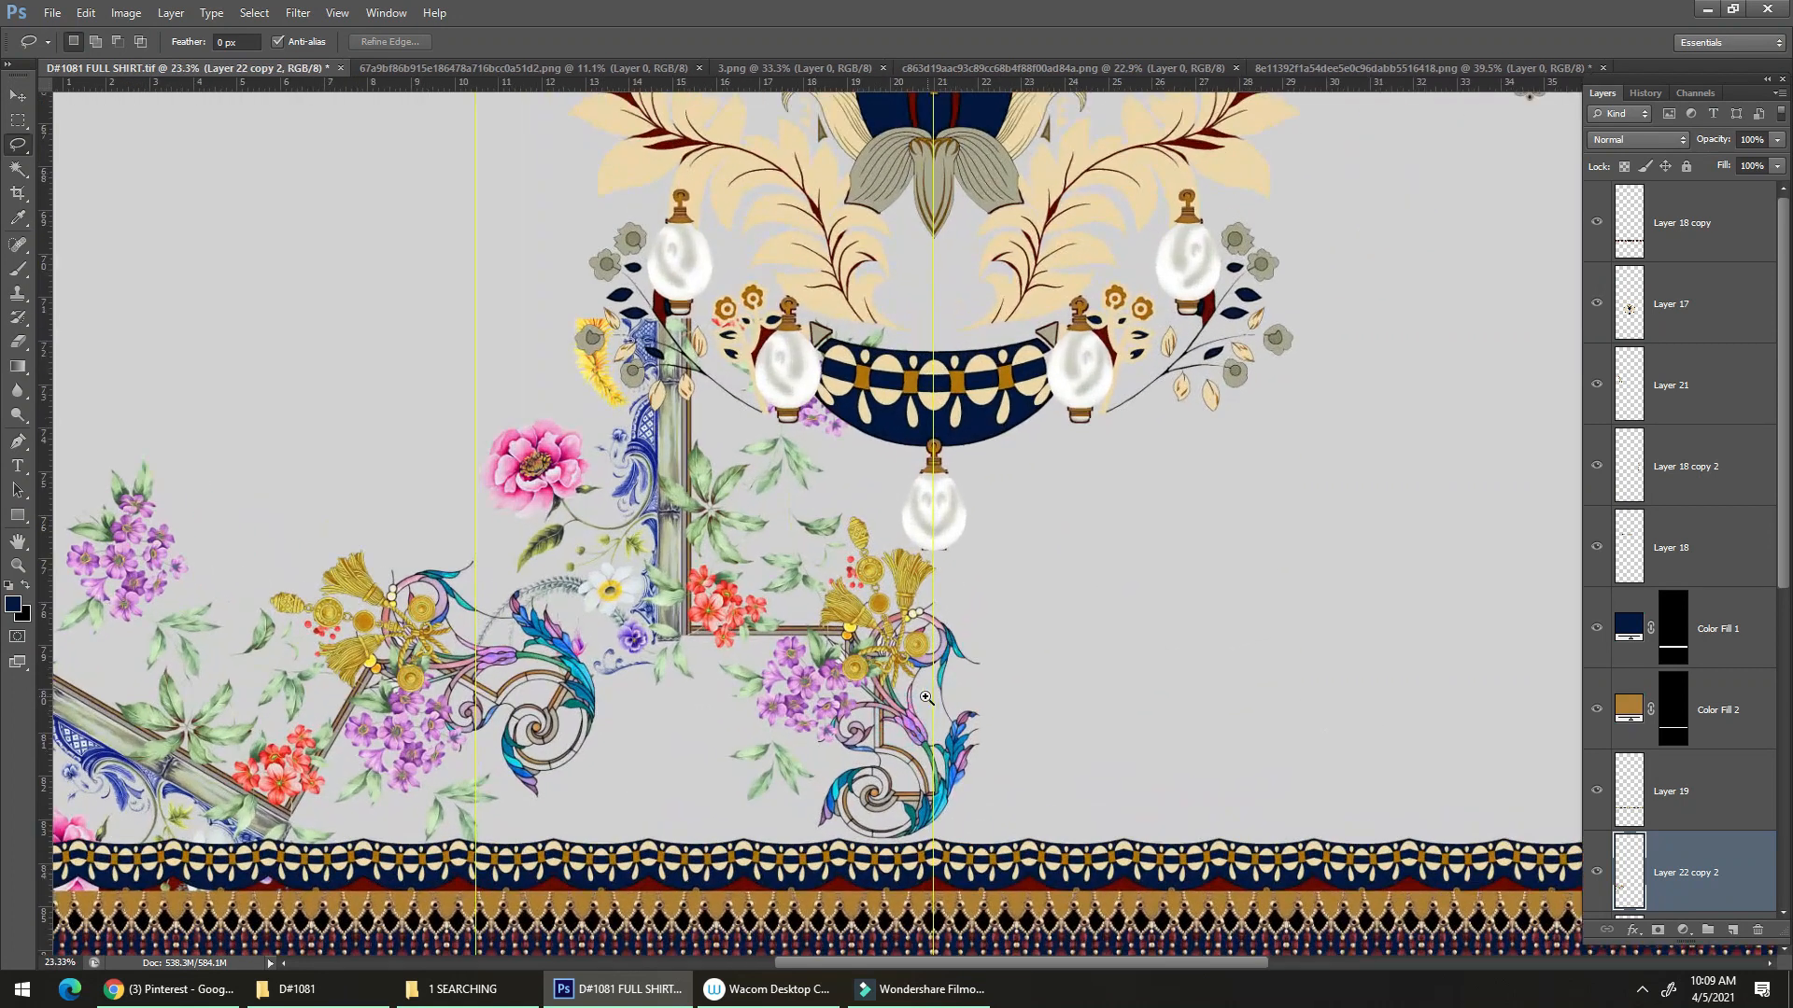
key(v)
drag(857, 674, 820, 674)
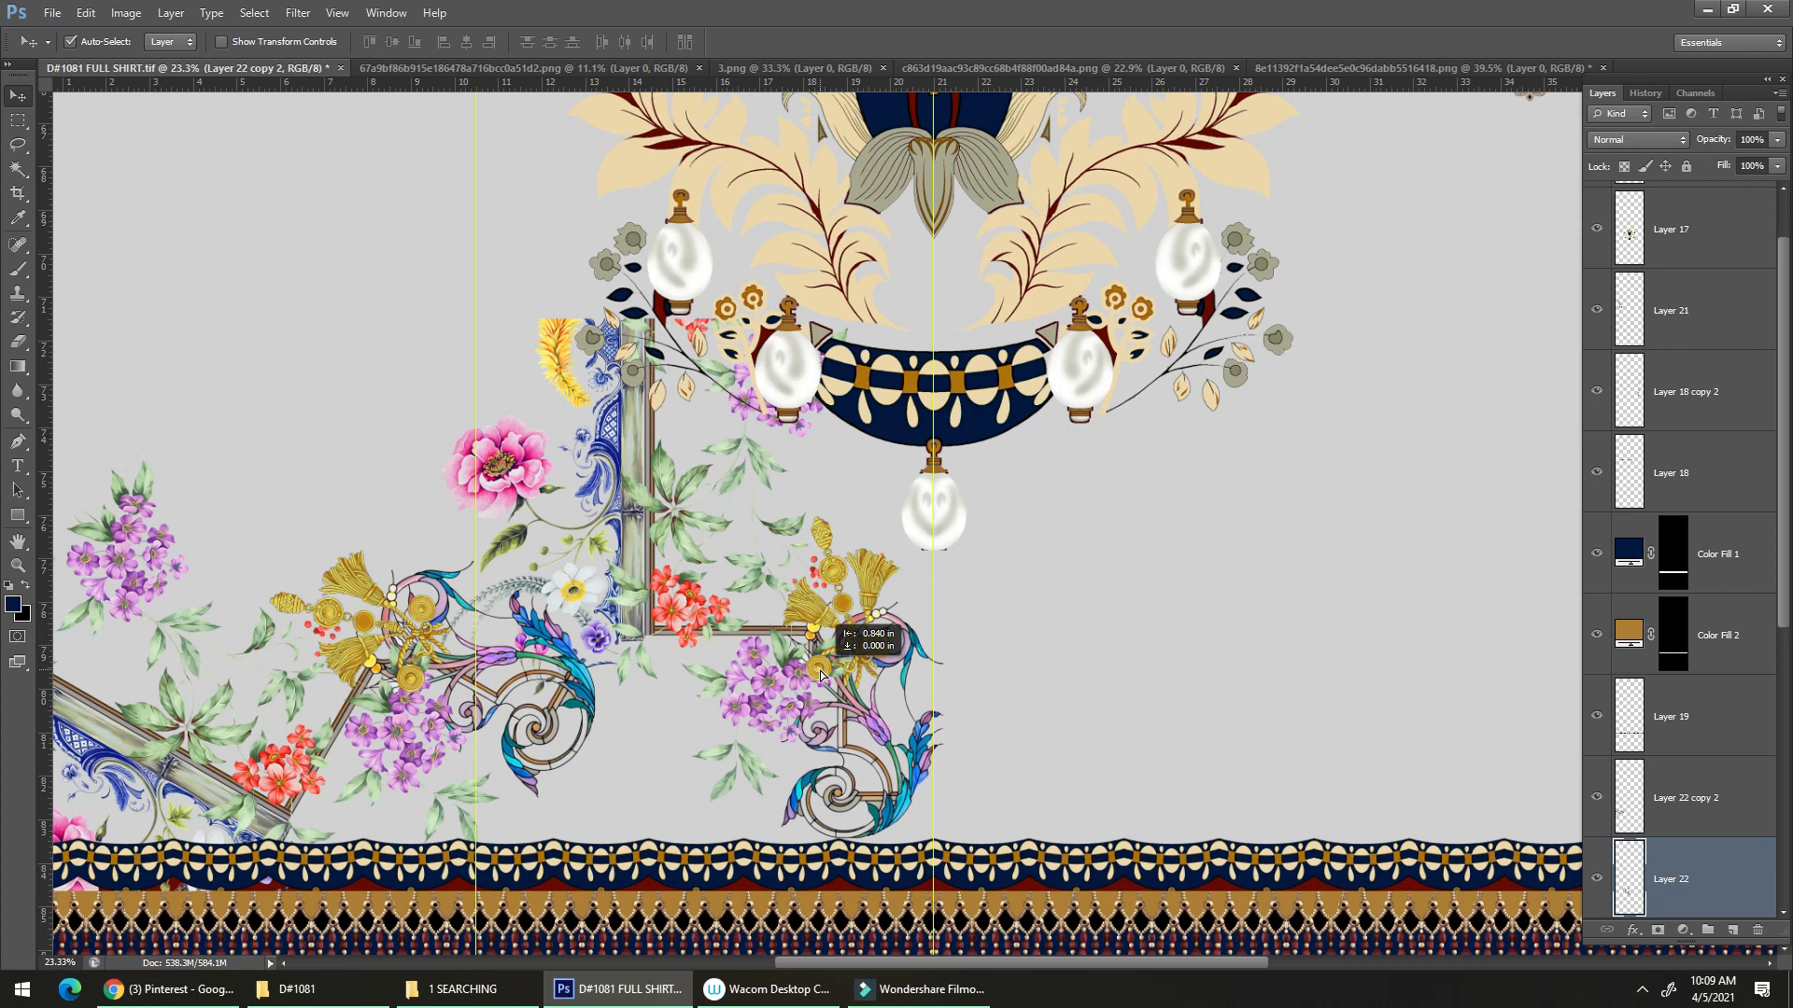
mouse_move(820, 674)
mouse_down()
mouse_move(863, 674)
mouse_move(826, 682)
mouse_up()
drag(921, 726, 835, 584)
drag(821, 483, 776, 484)
scroll(788, 502, left, 2)
scroll(850, 516, right, 2)
drag(893, 554, 785, 561)
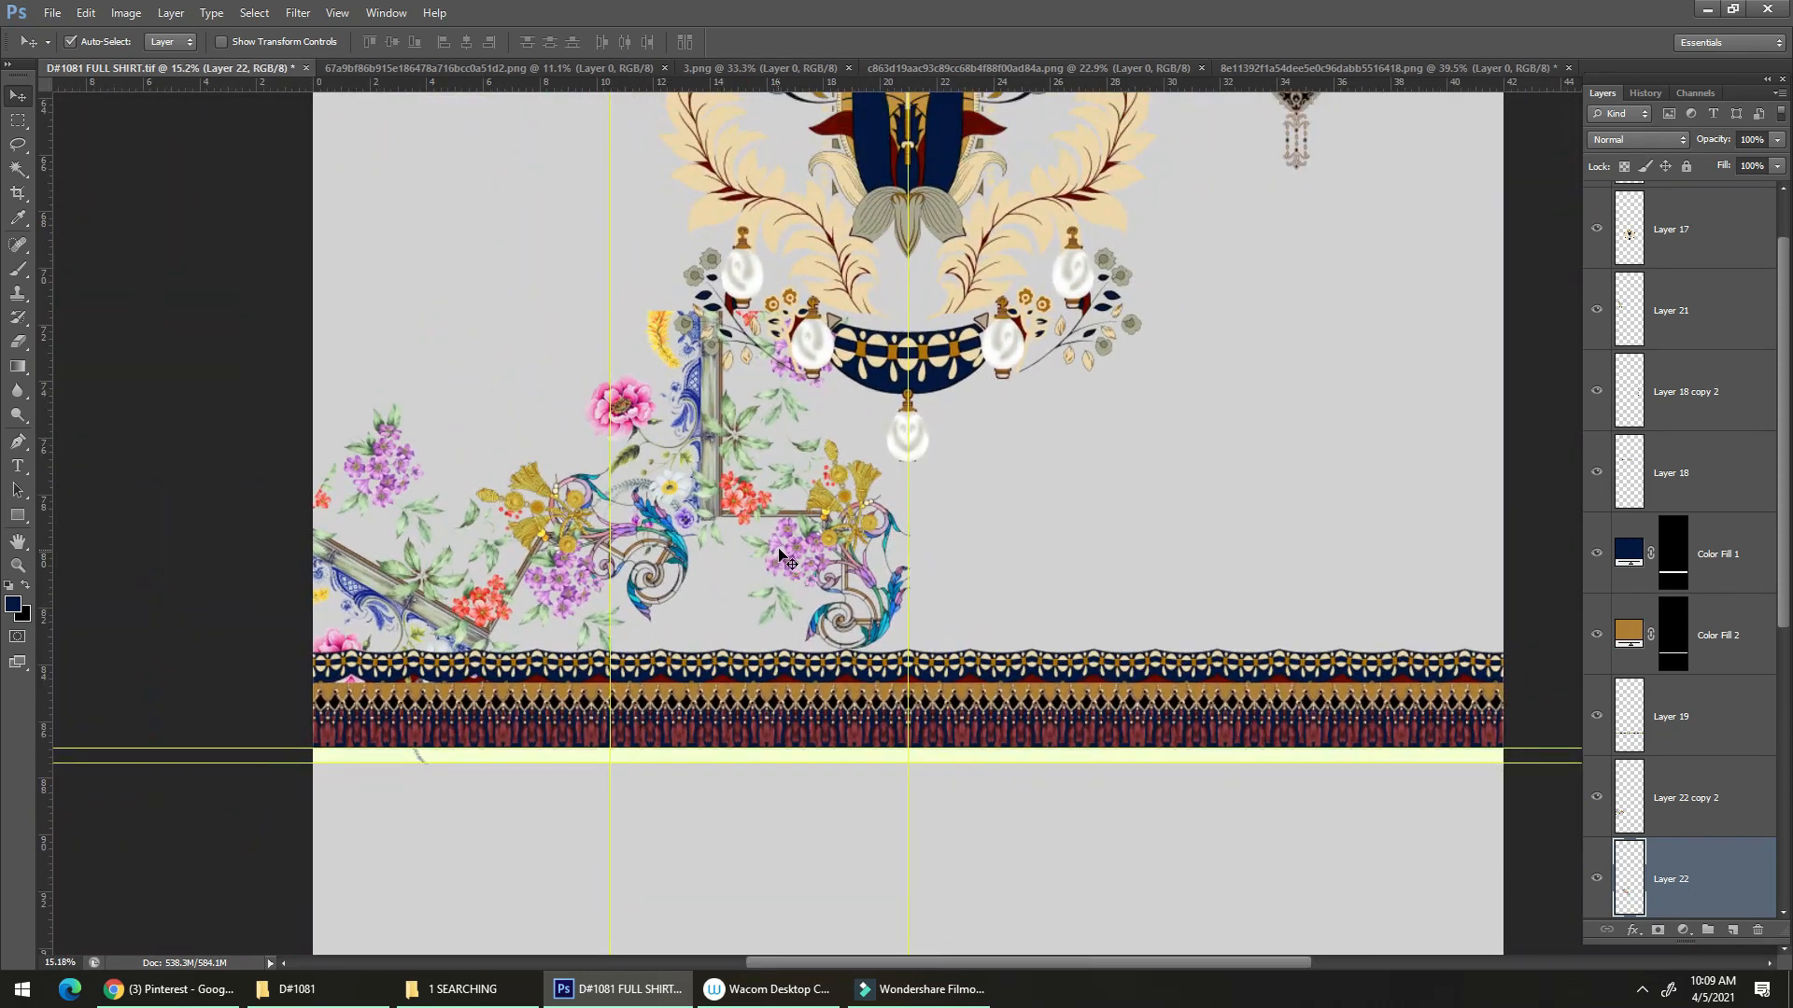
Mirror a copy of the upright floral artwork horizontally across the centre guide and hide the selection outline and guides.
key(m)
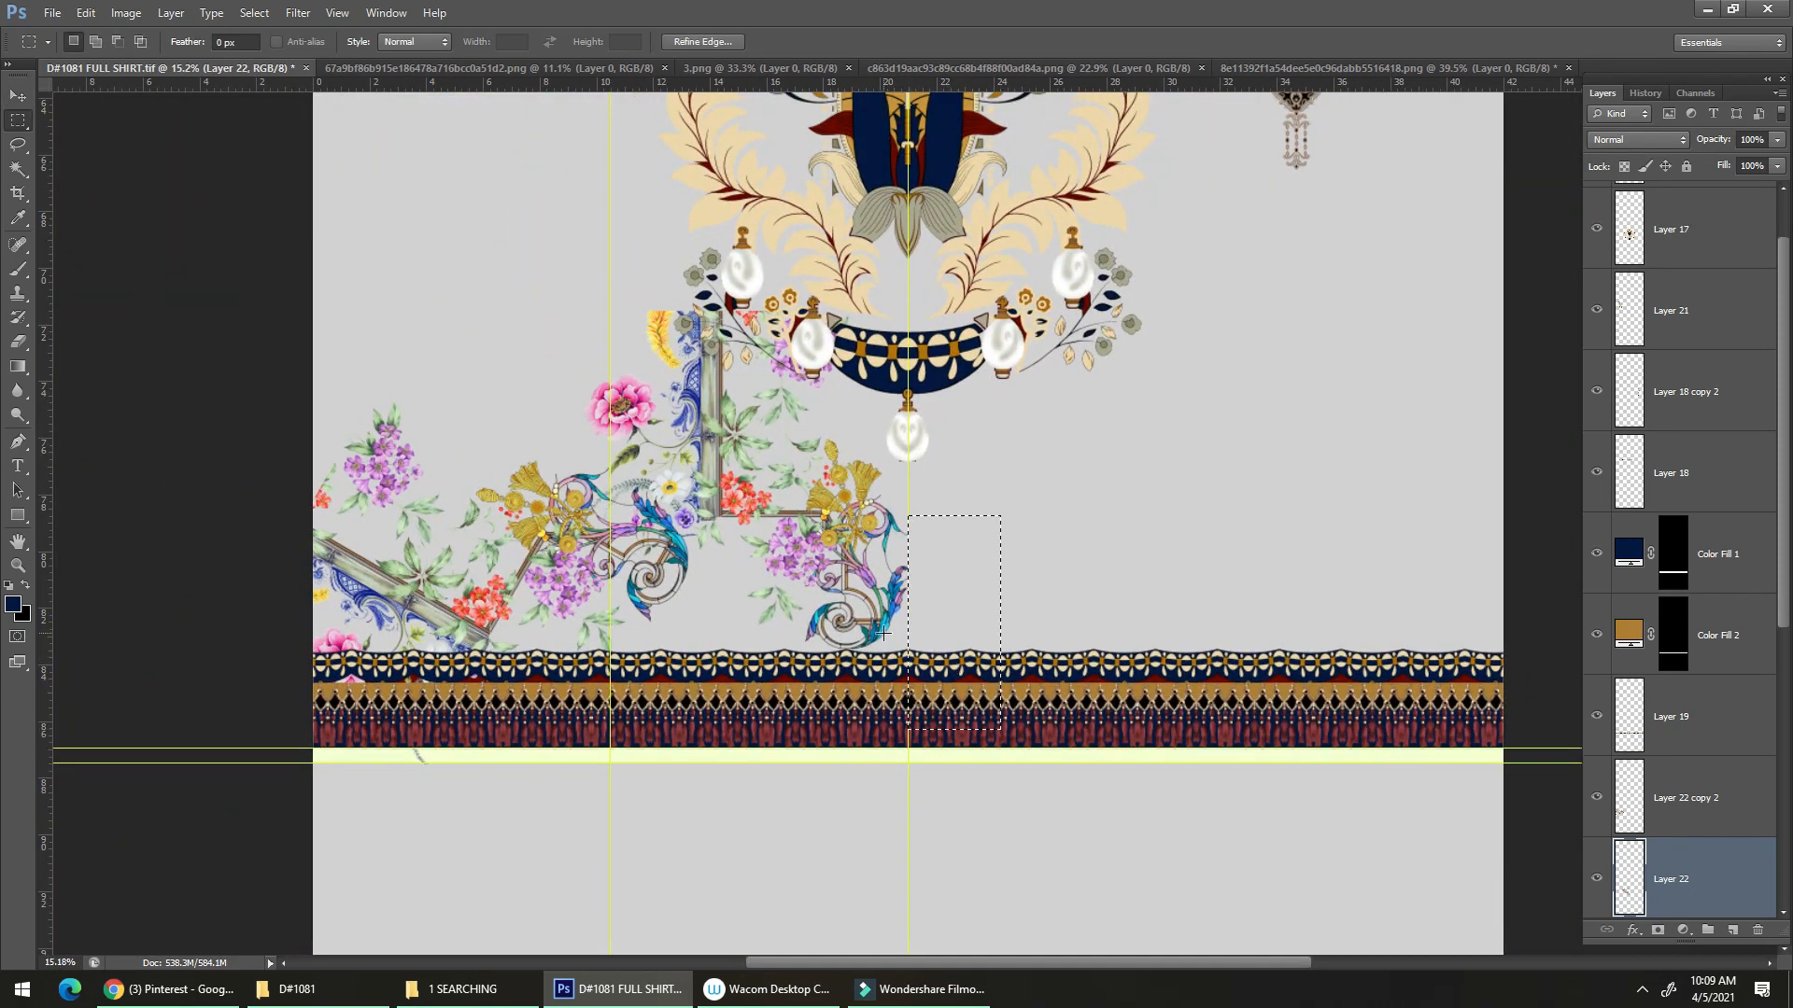
key(alt+e)
key(alt+a)
key(alt+h)
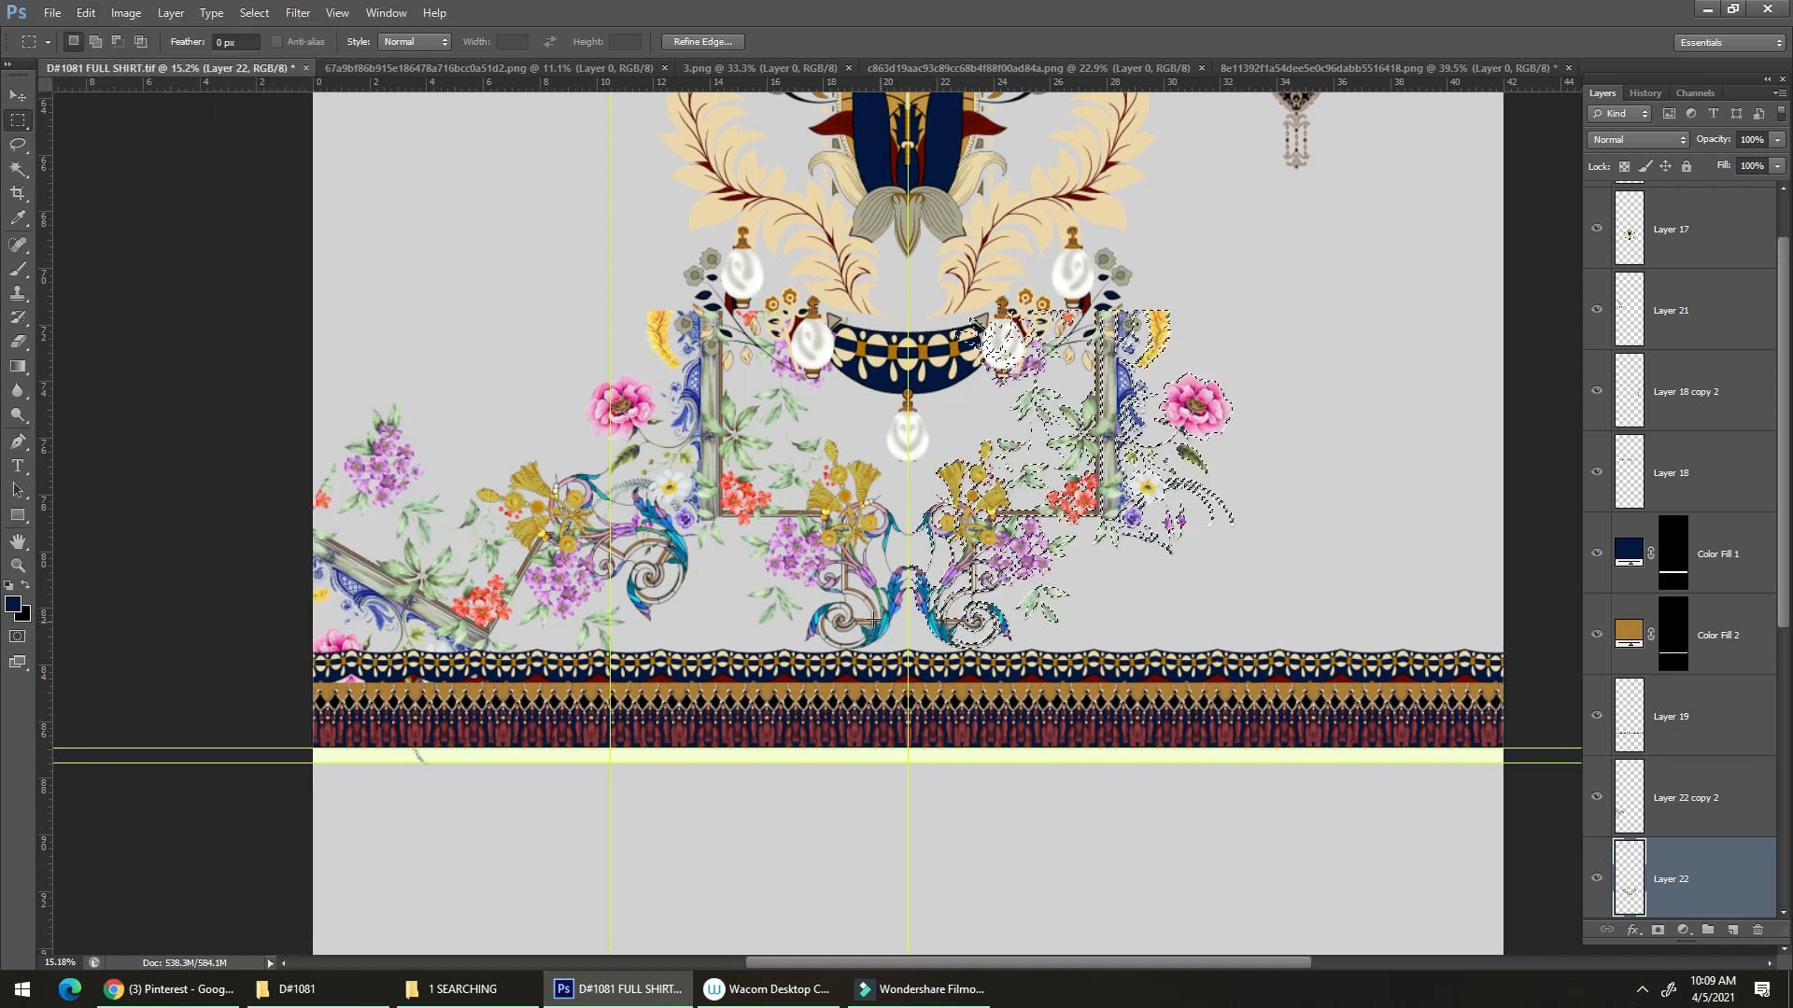
key(ctrl+h)
key(ctrl+minus)
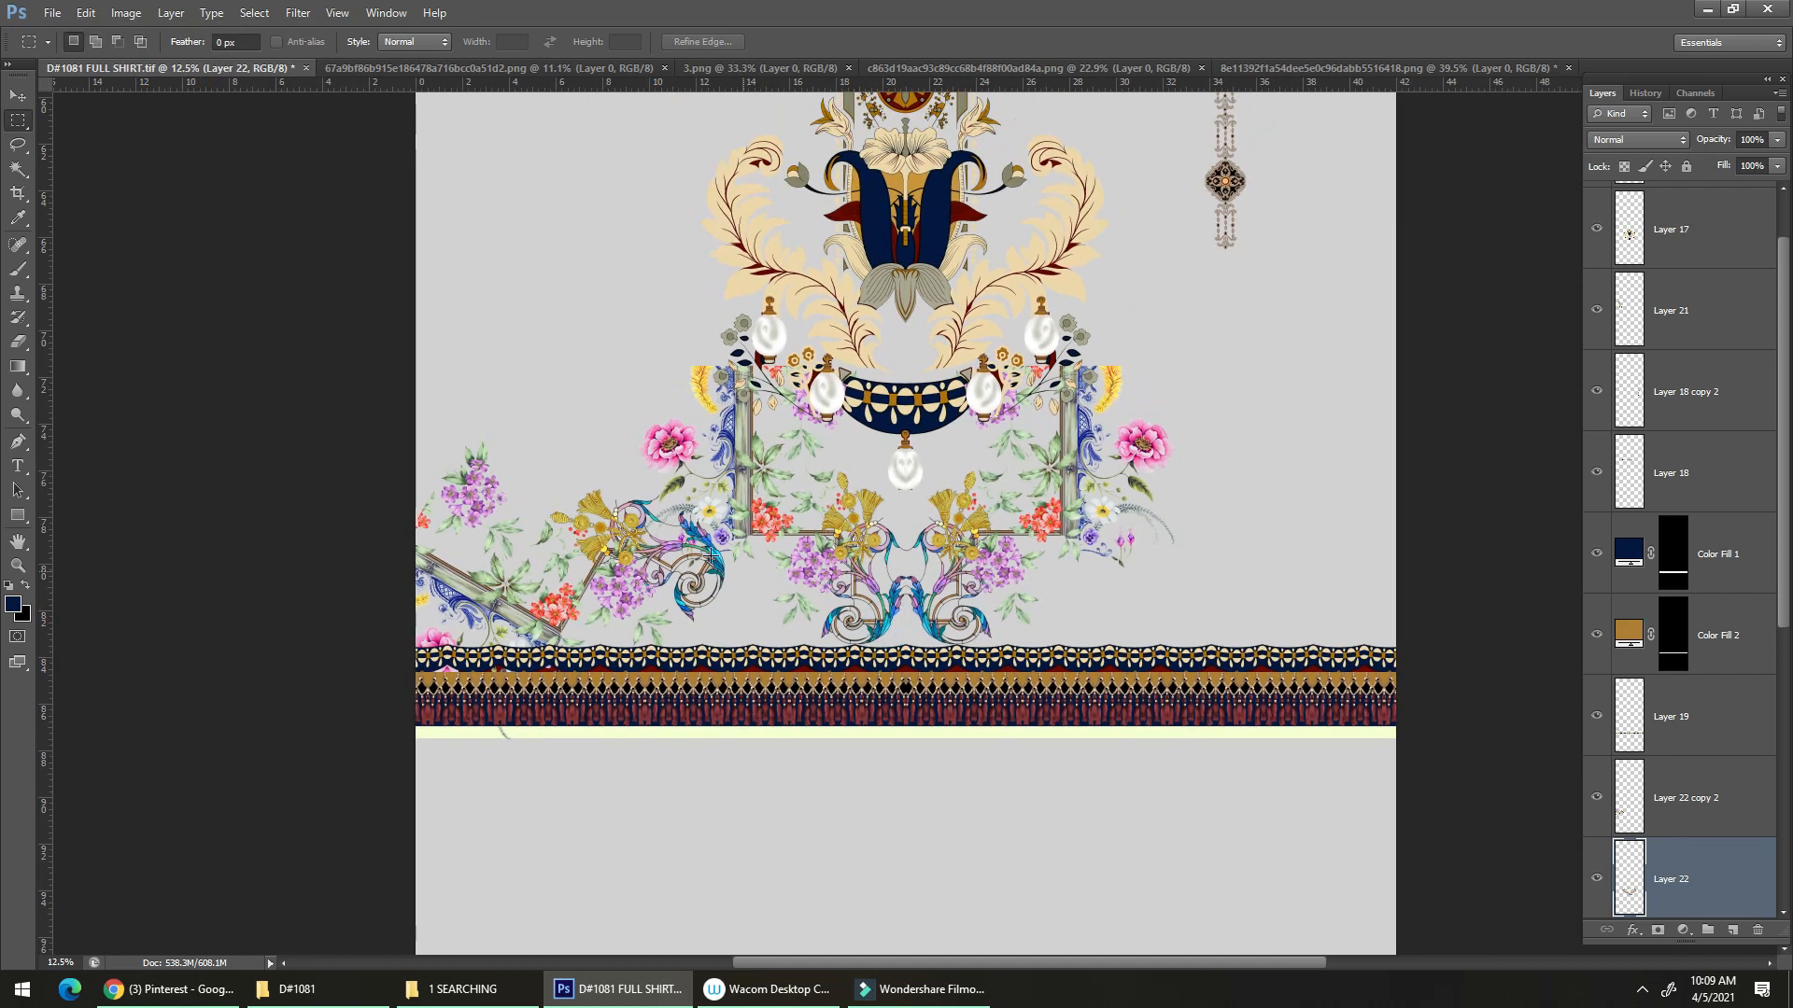
Mirror a copy of the rotated floral artwork to the opposite side of the shirt, show the guides again and clear the selection.
key(v)
click(600, 554)
key(alt+e)
key(alt+a)
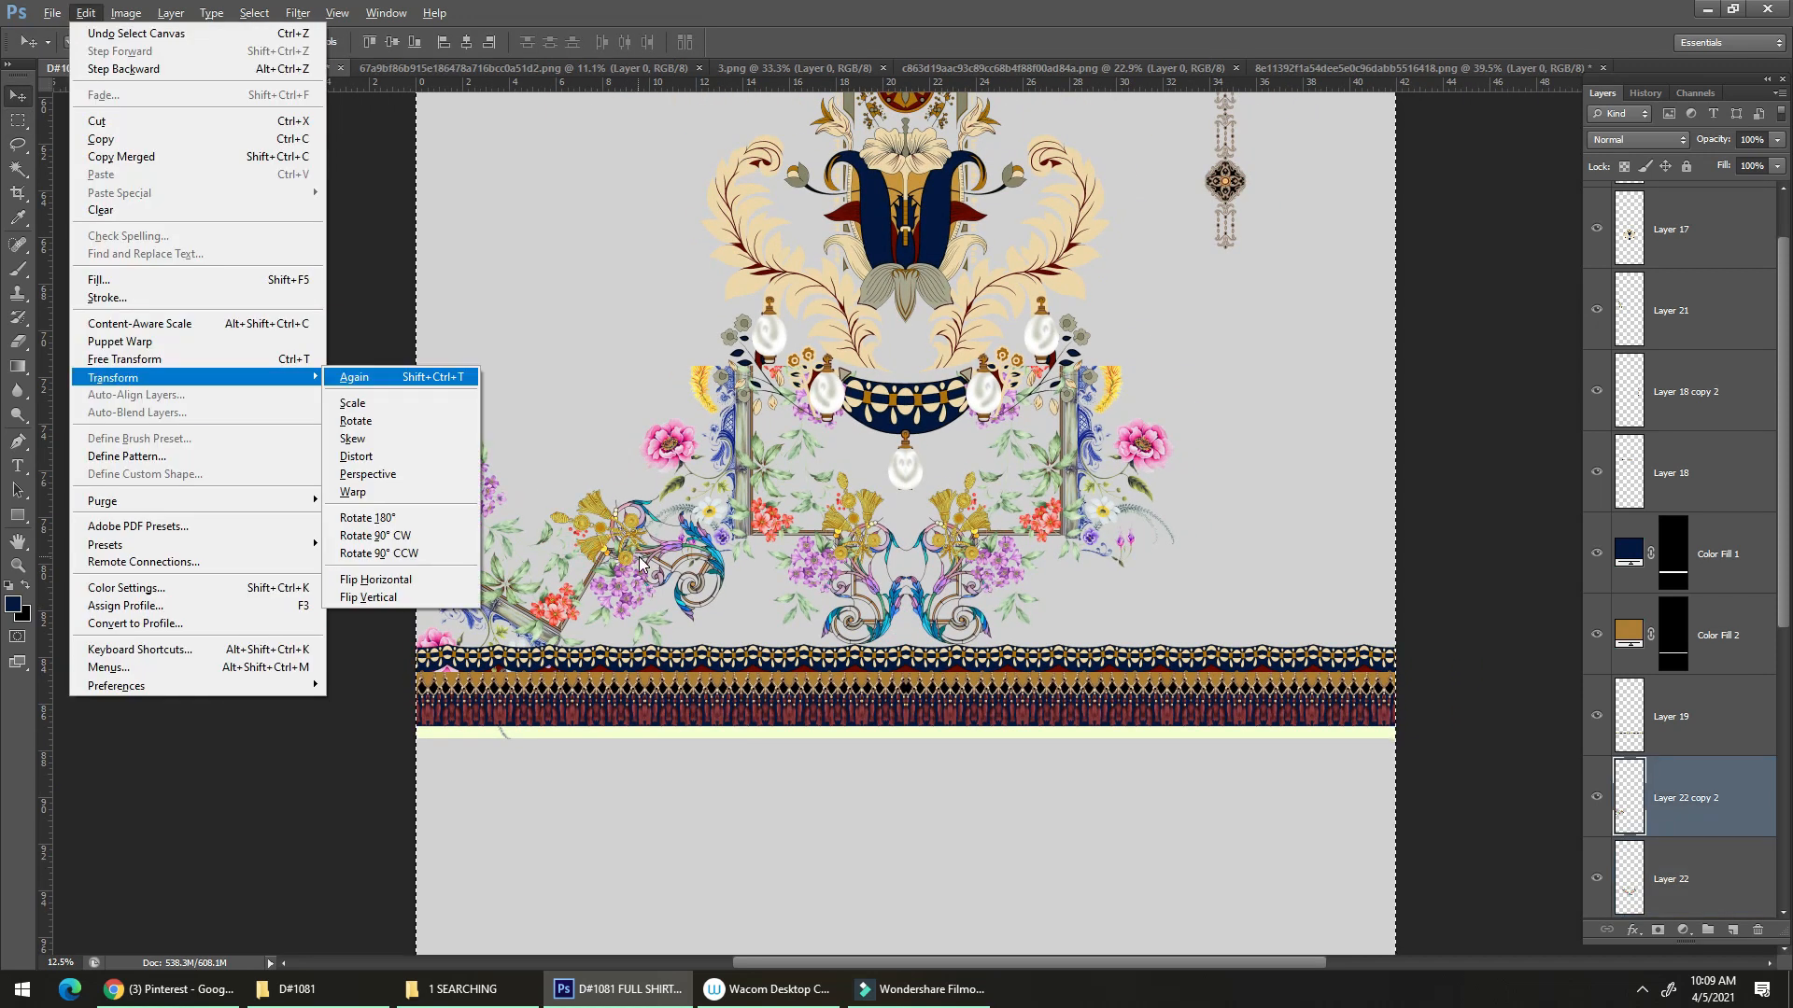
key(alt+h)
key(ctrl+h)
key(ctrl+d)
scroll(747, 607, up, 2)
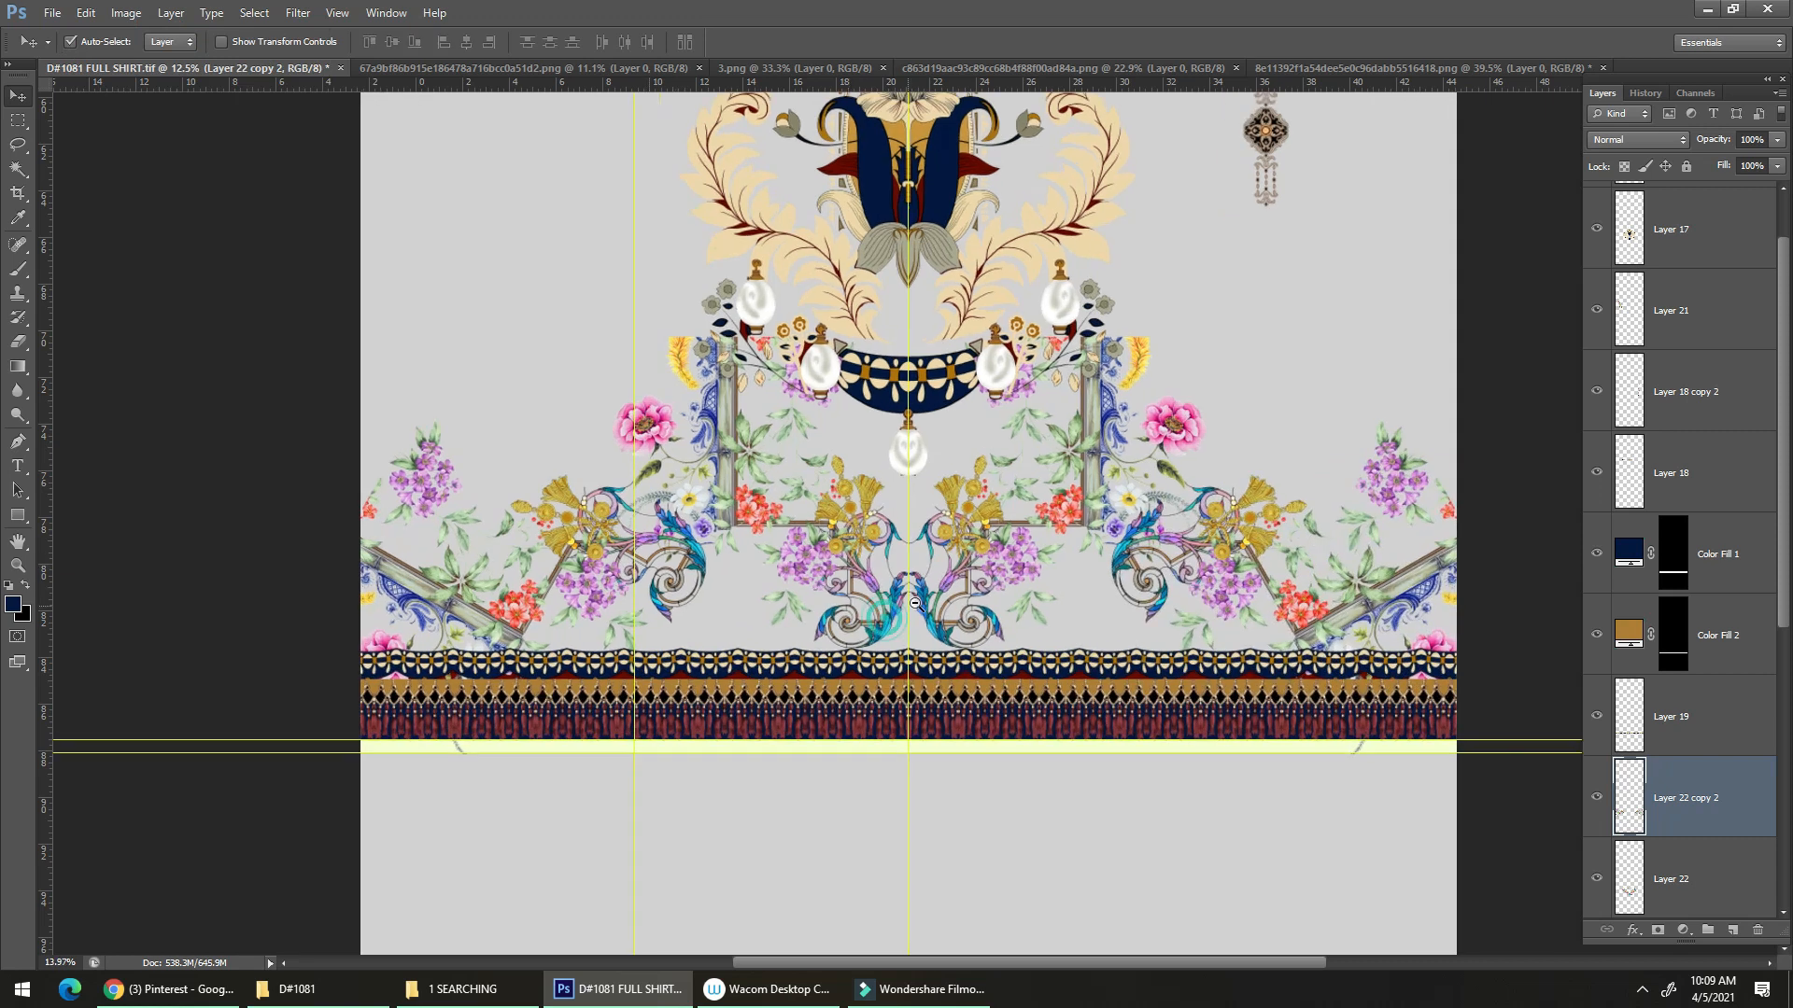
Add a new empty layer directly beneath Layer 20.
scroll(840, 644, down, 2)
drag(897, 670, 899, 733)
drag(1783, 619, 1785, 776)
click(1738, 772)
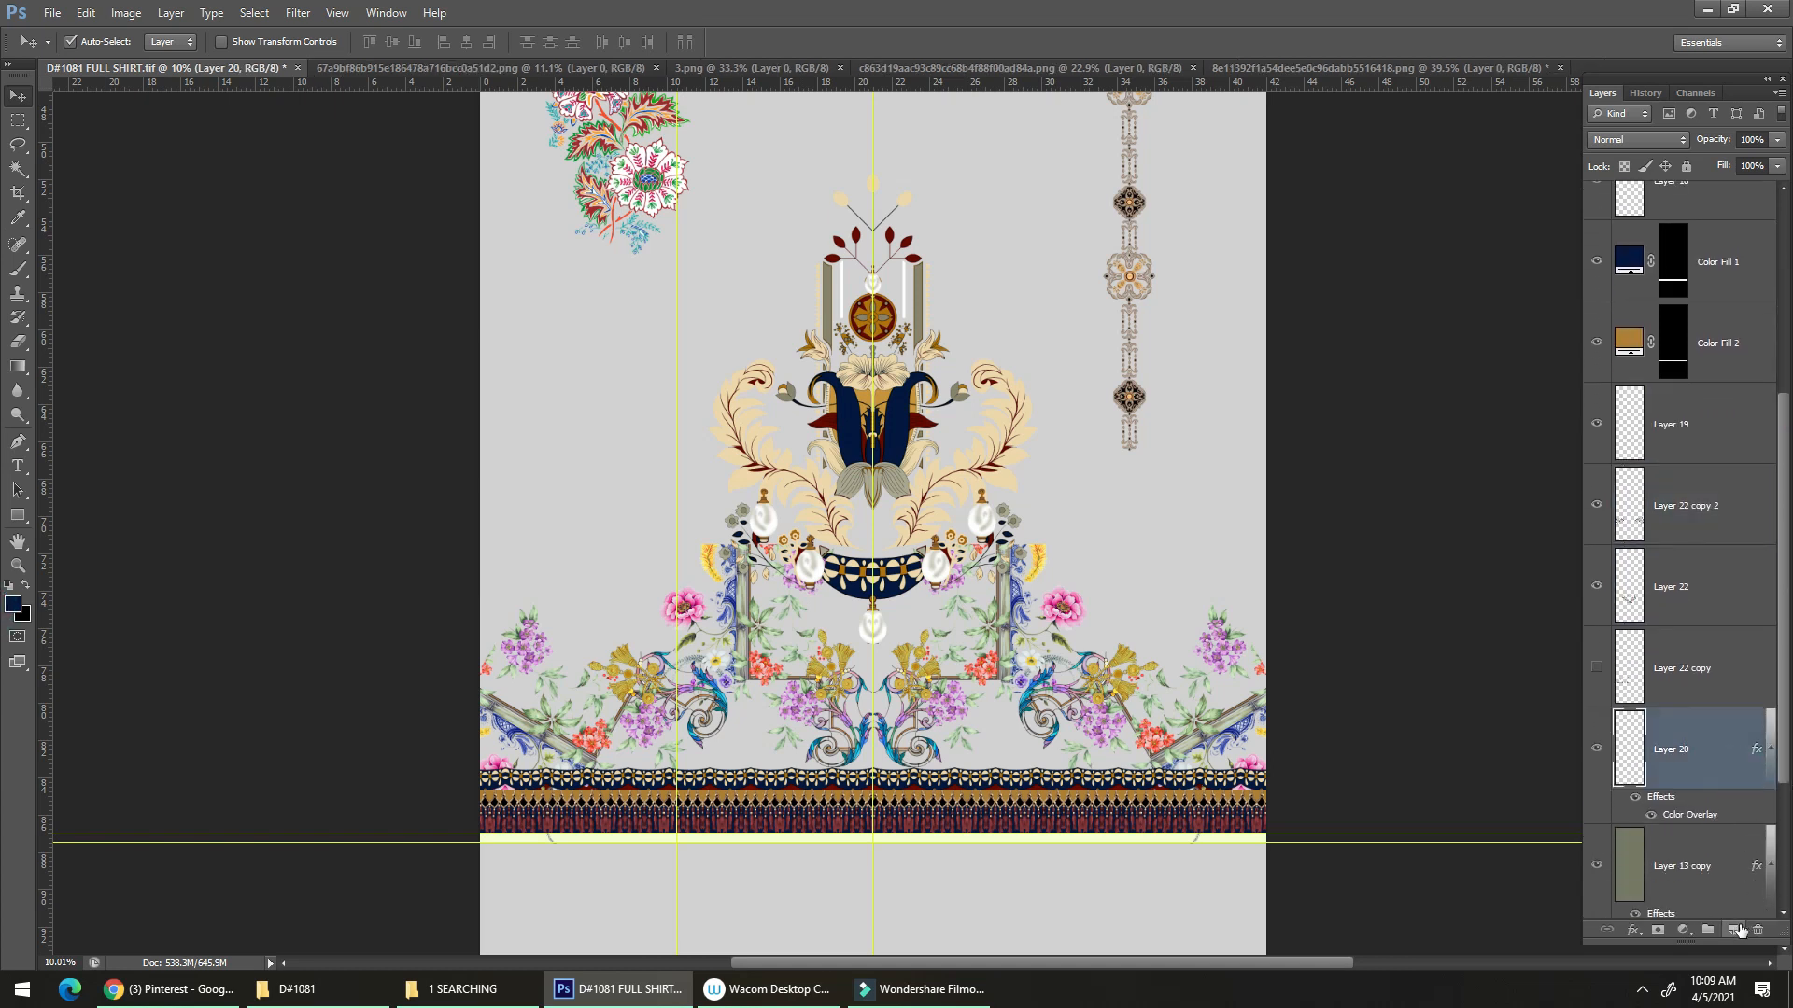
click(1733, 929)
Paint the area between the two mirrored central scrolls in the hem's ochre, from the scalloped hem up behind the blue leaves.
drag(800, 758, 1172, 809)
key(b)
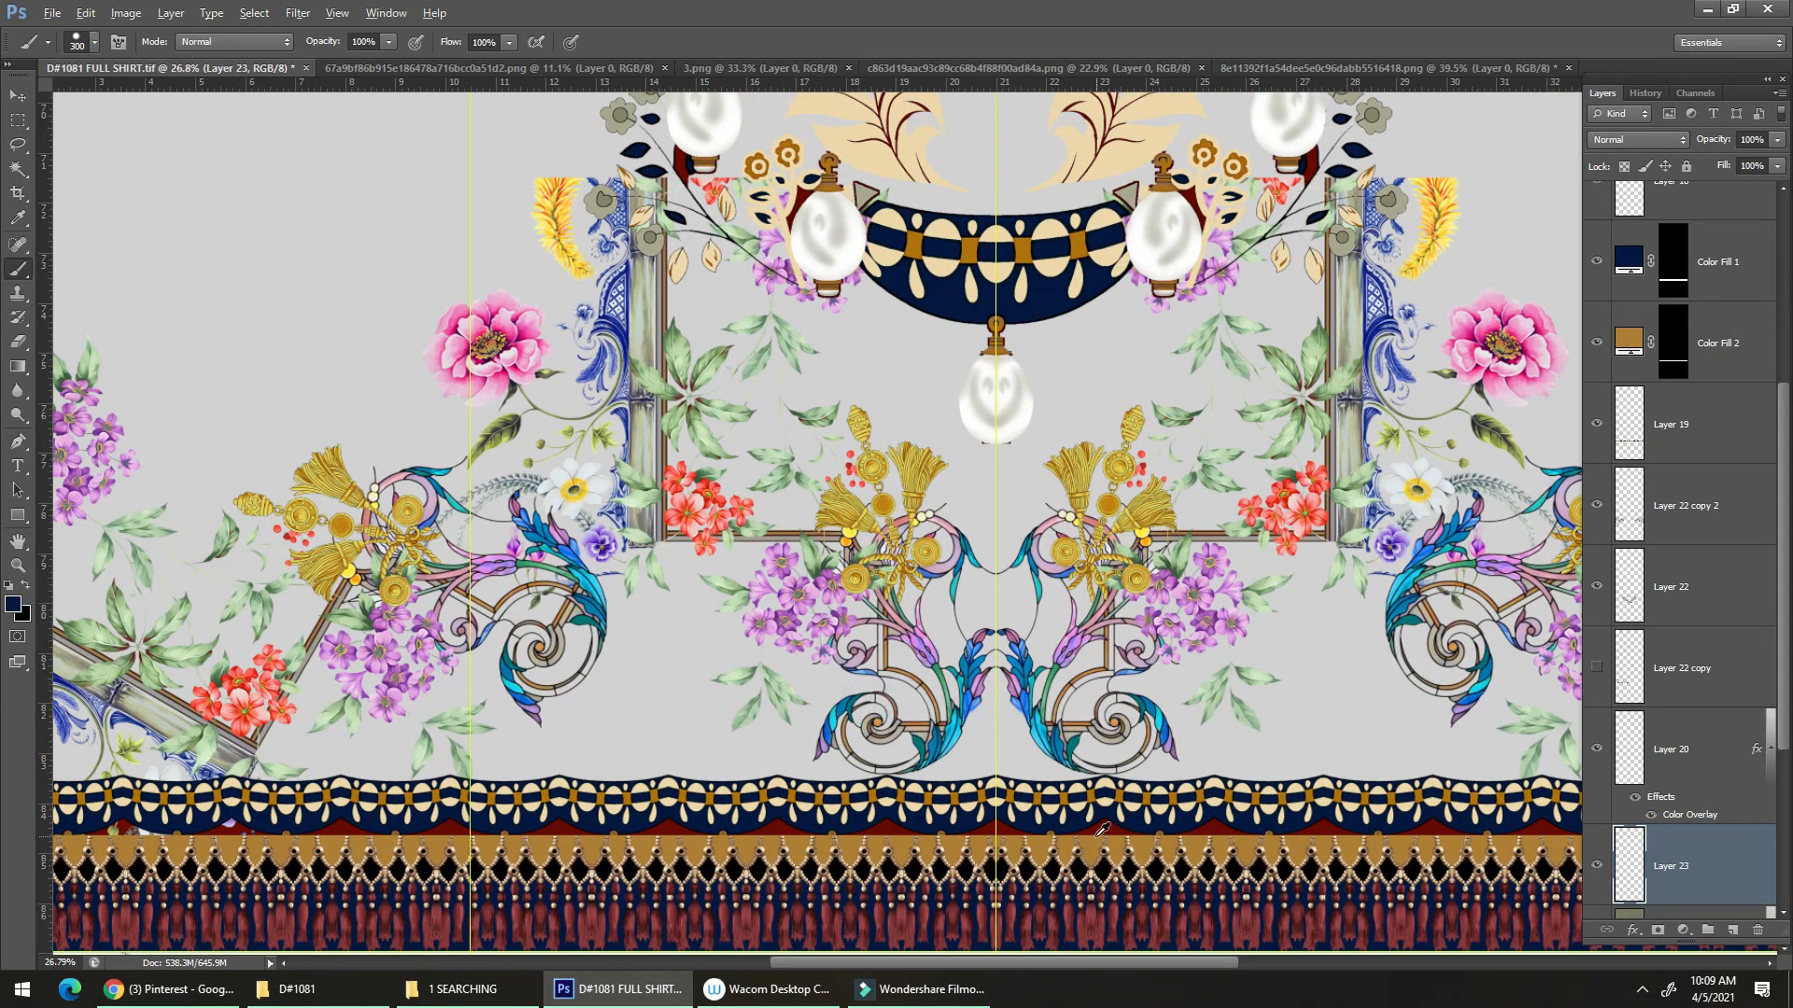
ctrl+click(999, 775)
drag(985, 750, 818, 850)
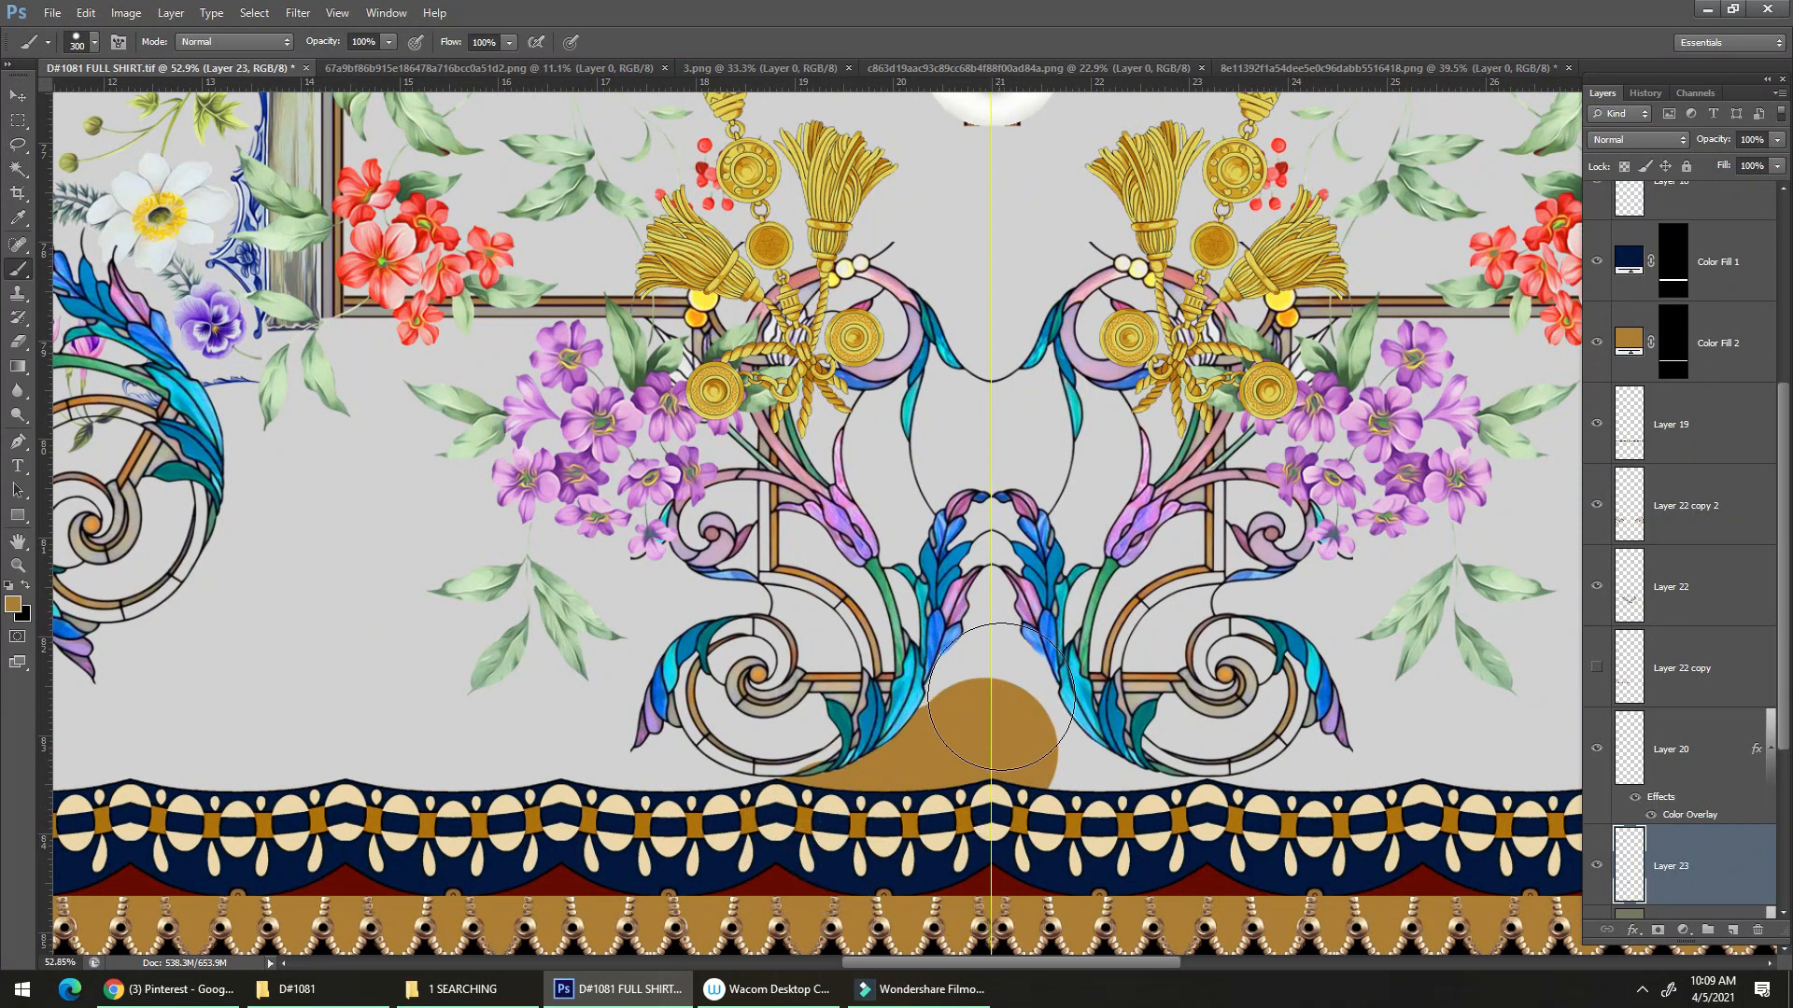
drag(968, 753, 990, 659)
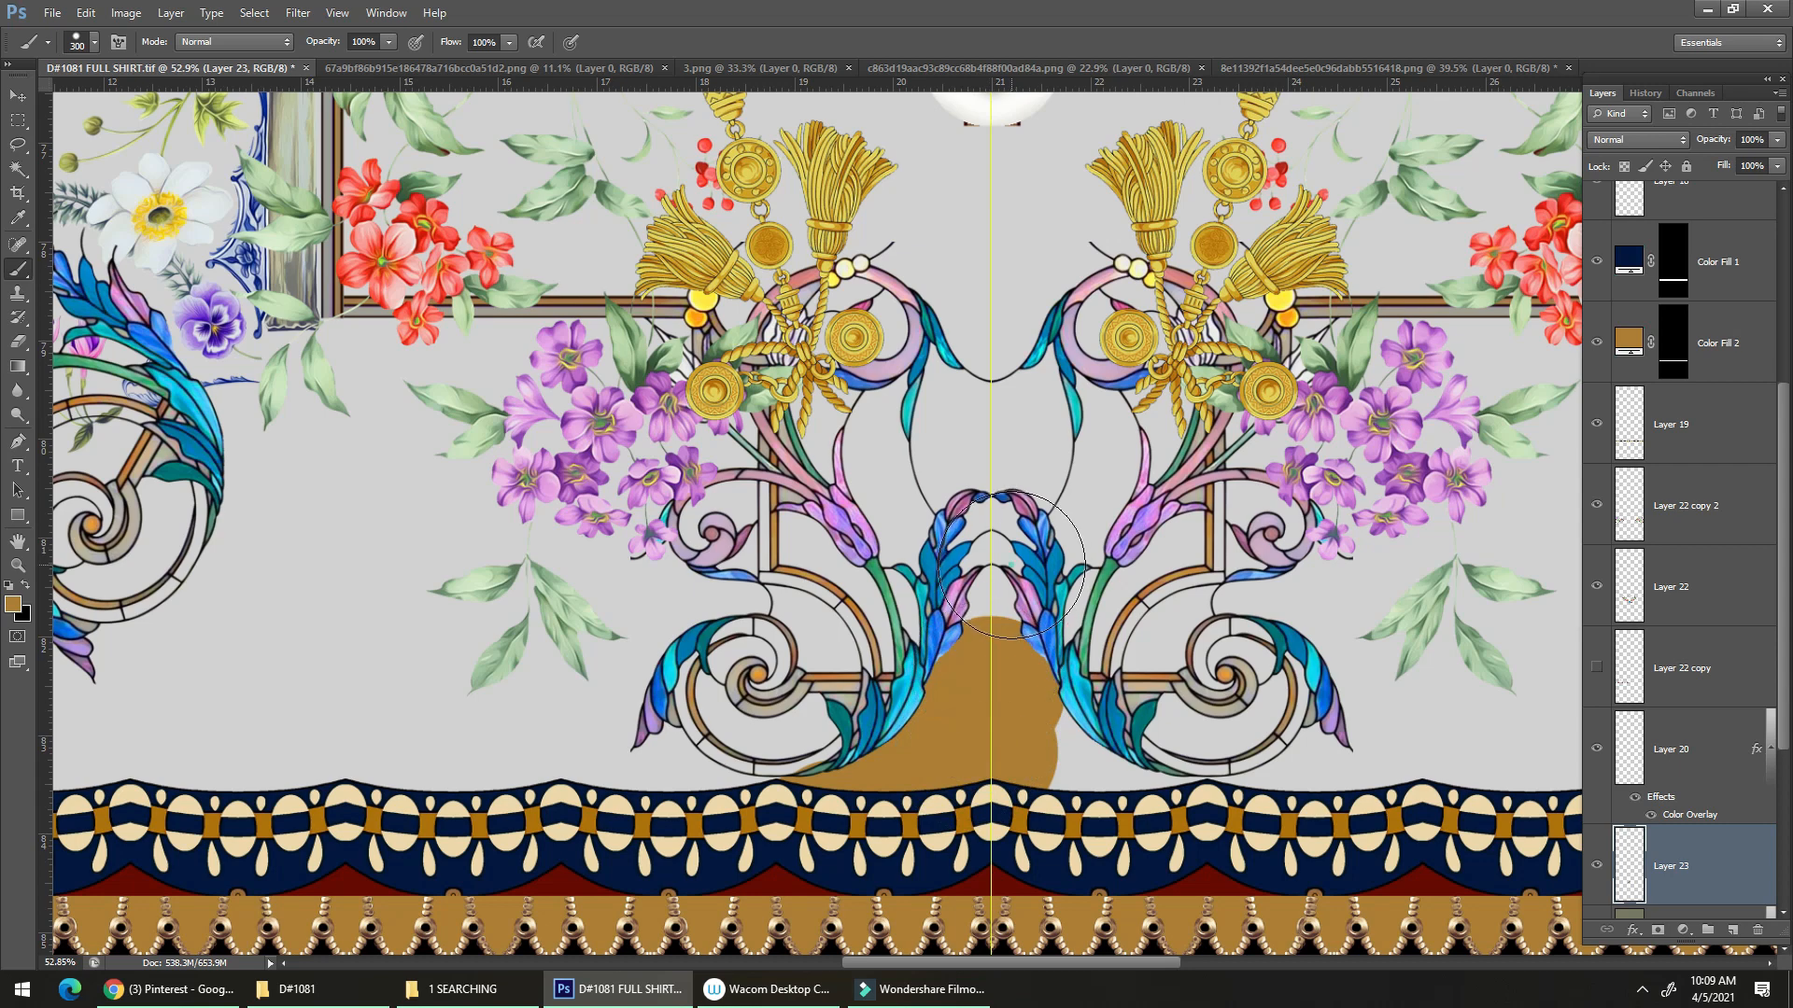
drag(1011, 564, 1013, 655)
Try painting beside the left central scroll above the hem with the brush, including in navy, and undo the strokes.
mouse_move(817, 758)
mouse_down()
mouse_move(926, 551)
mouse_move(852, 580)
mouse_move(875, 642)
mouse_move(972, 606)
mouse_move(910, 579)
mouse_move(961, 581)
mouse_up()
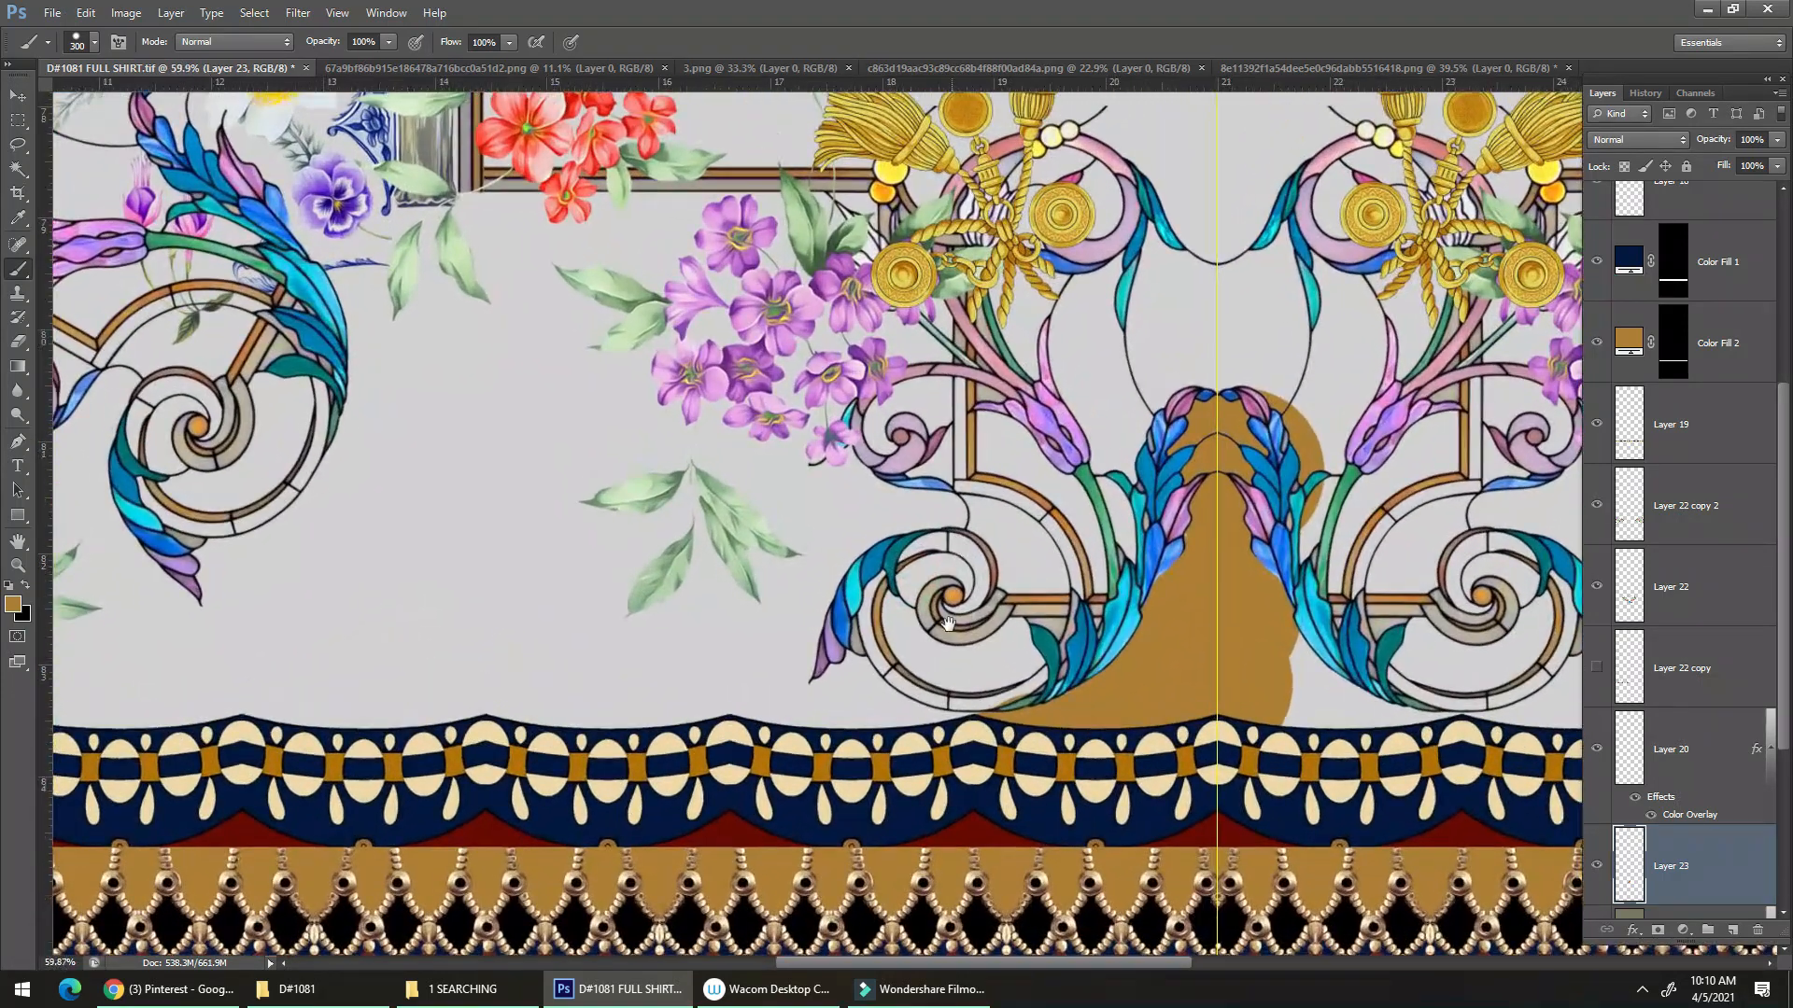
click(962, 620)
key(ctrl+z)
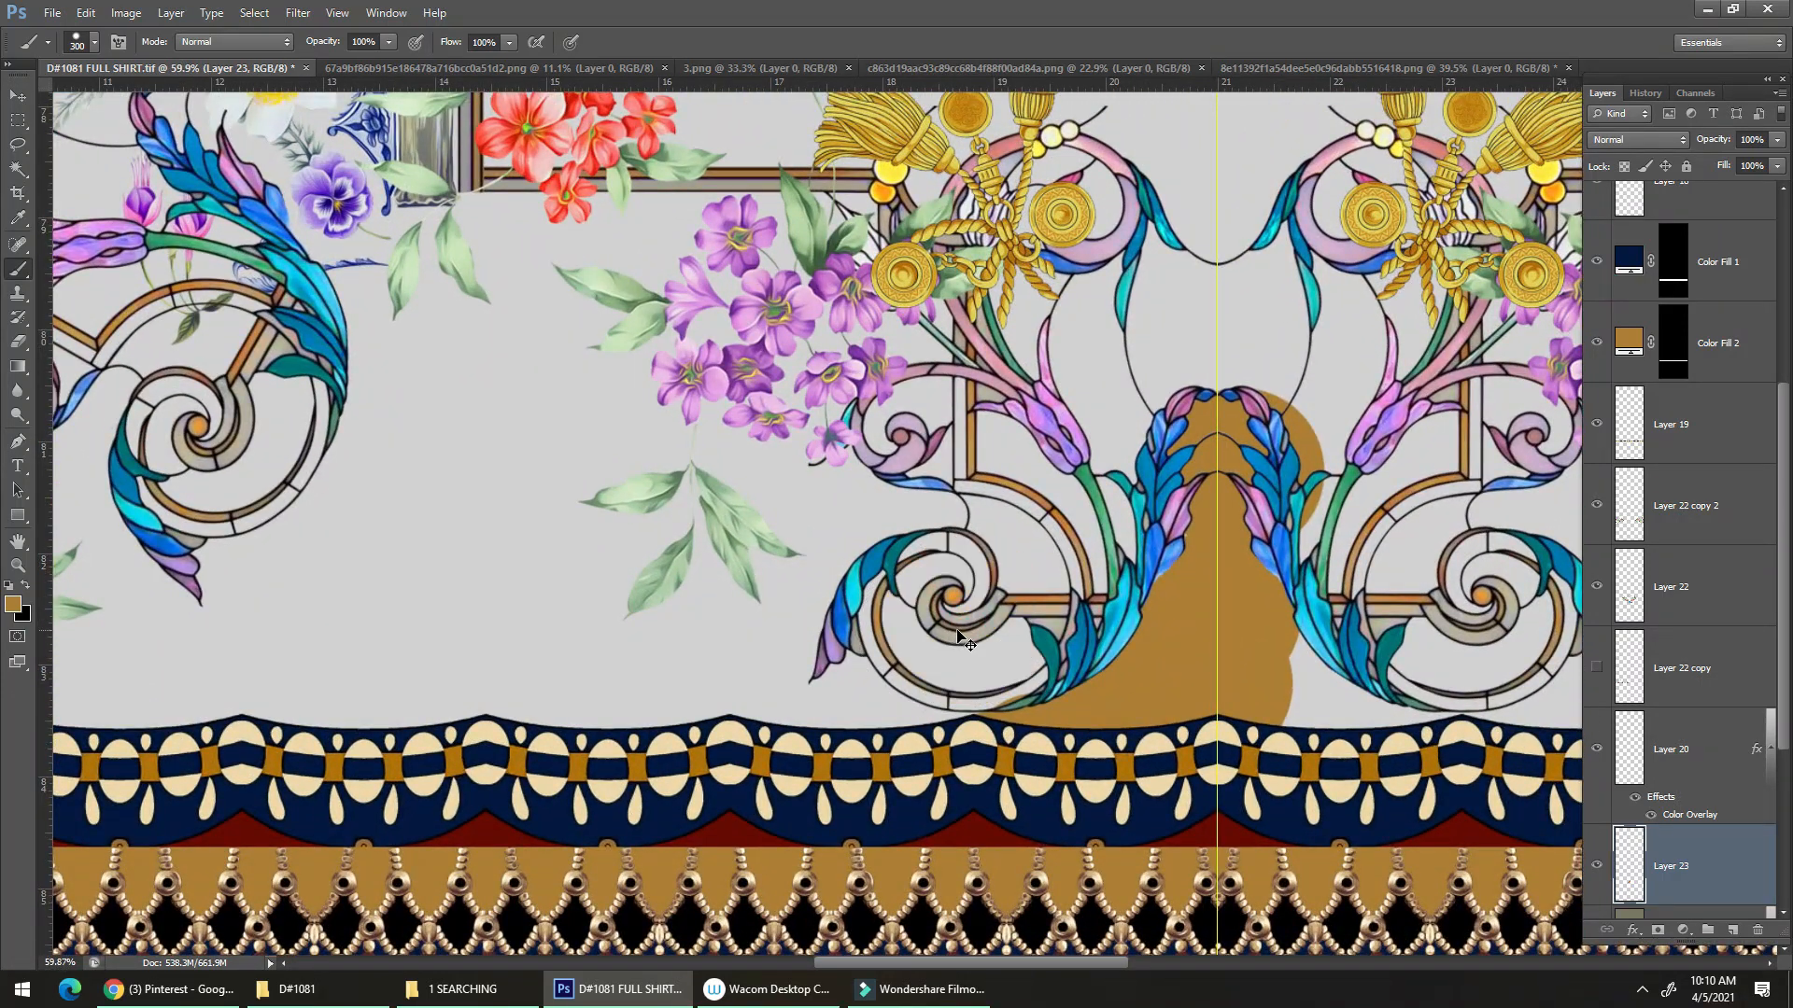
key(e)
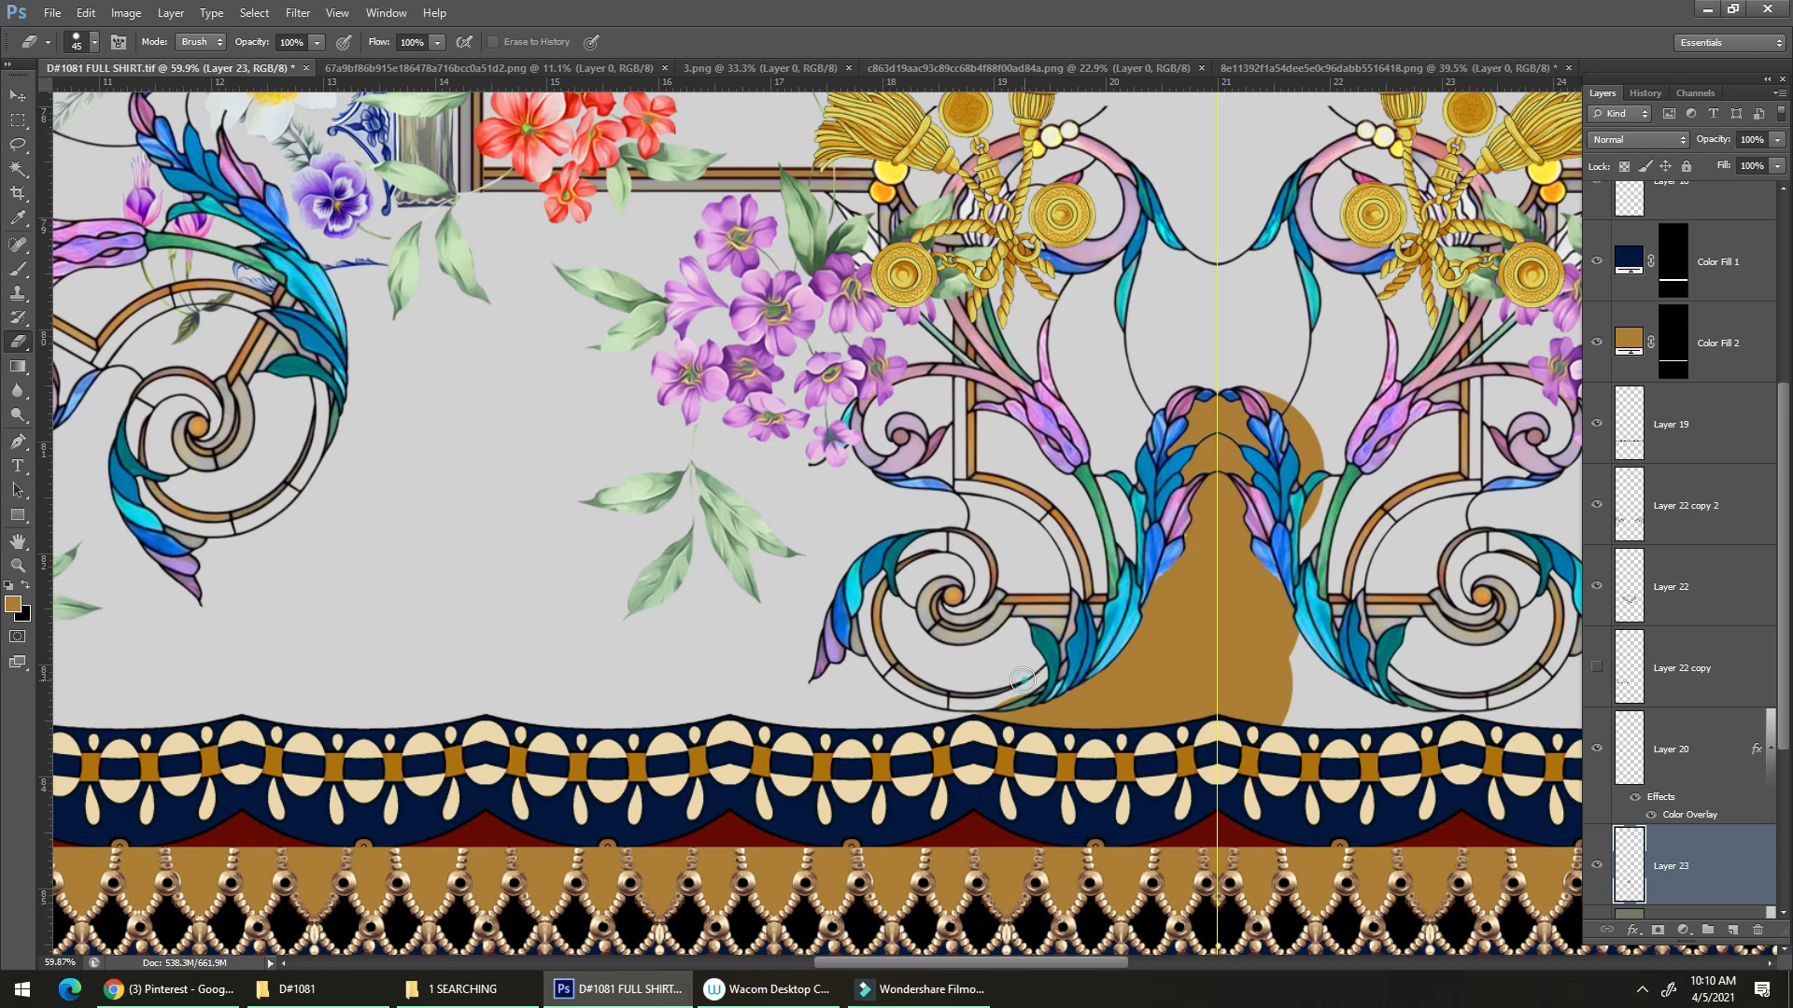
scroll(996, 675, down, 3)
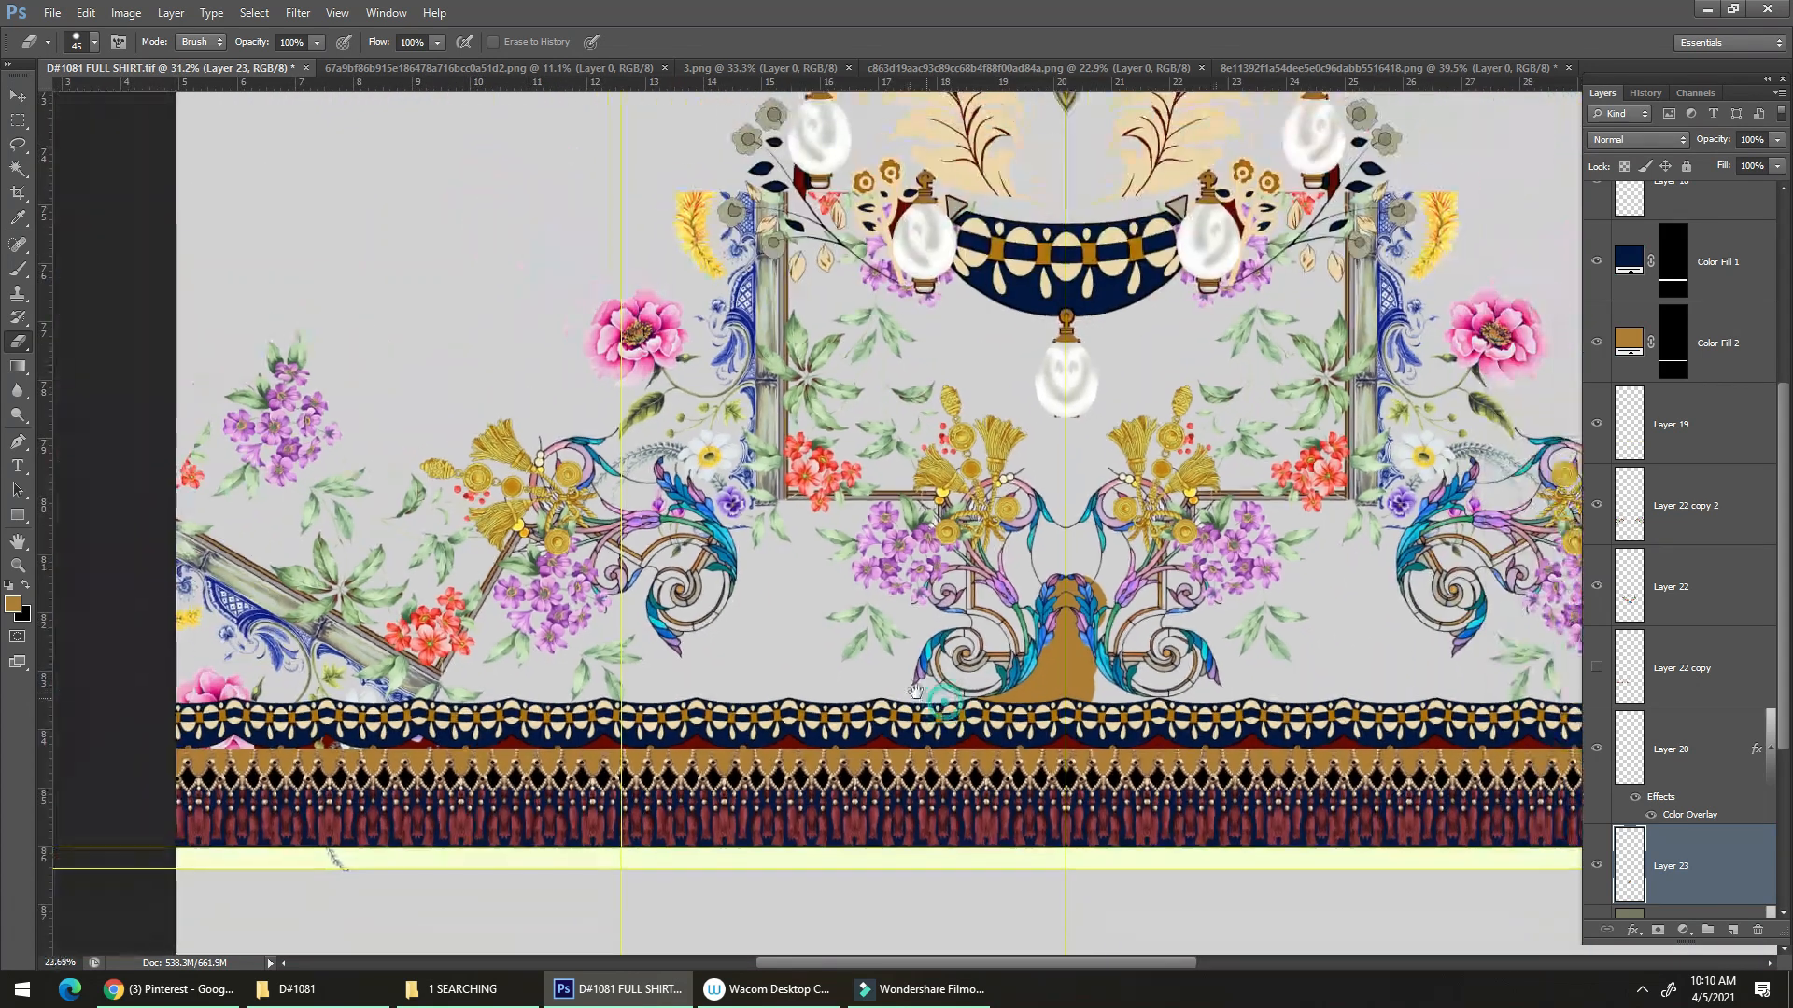
key(b)
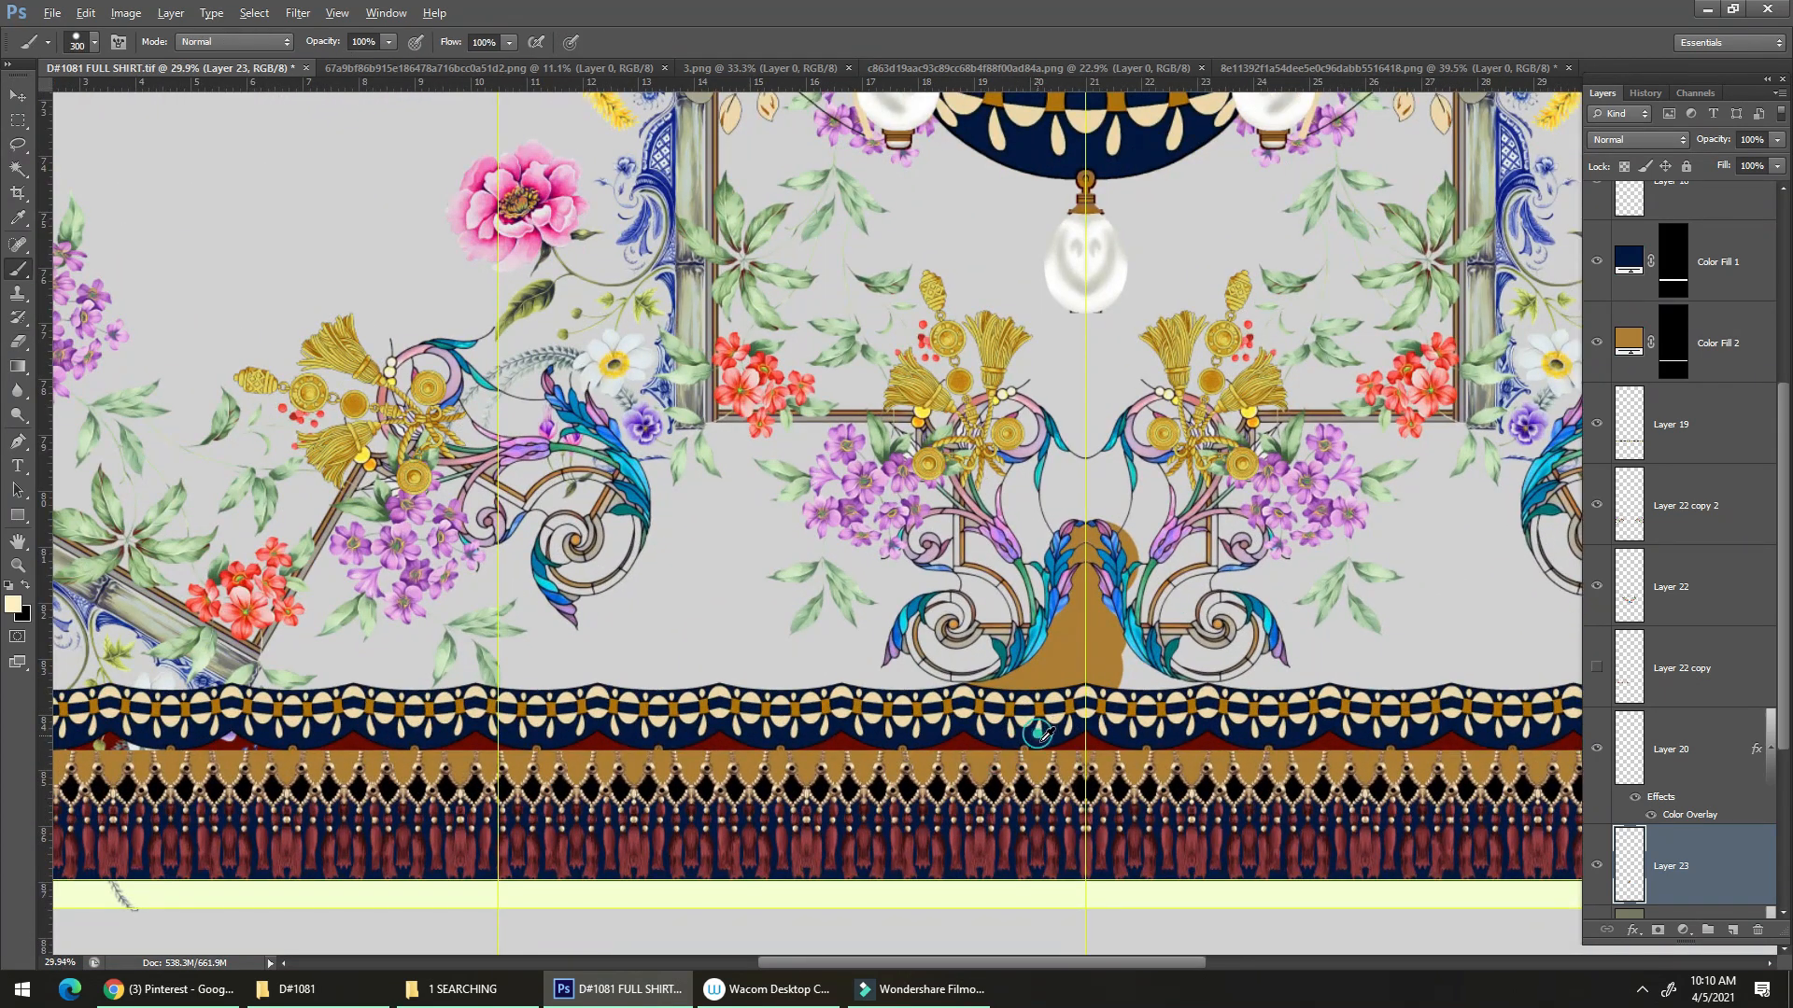
scroll(880, 653, down, 1)
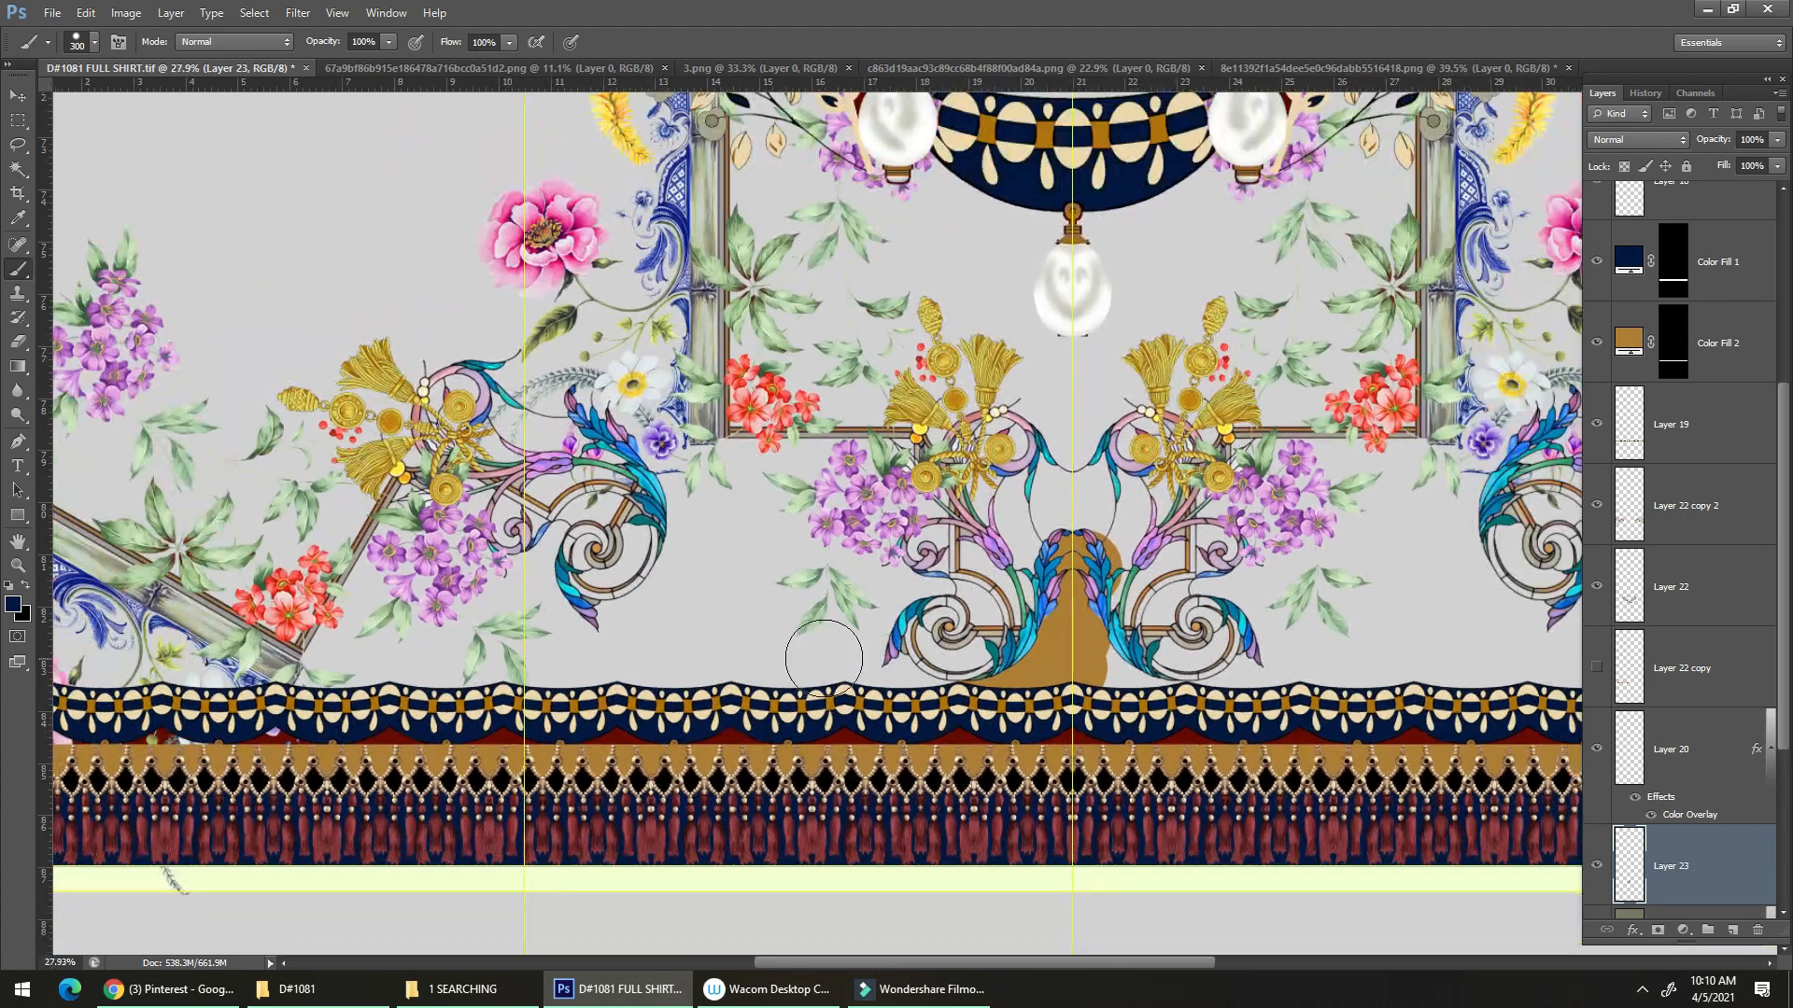
drag(907, 686, 774, 617)
key(ctrl+z)
Sample the tassels' maroon and paint it above the hem from the central scroll to the slanted frame, behind the flowers.
alt+click(959, 811)
mouse_move(920, 656)
mouse_down()
mouse_move(665, 634)
mouse_move(305, 670)
mouse_up()
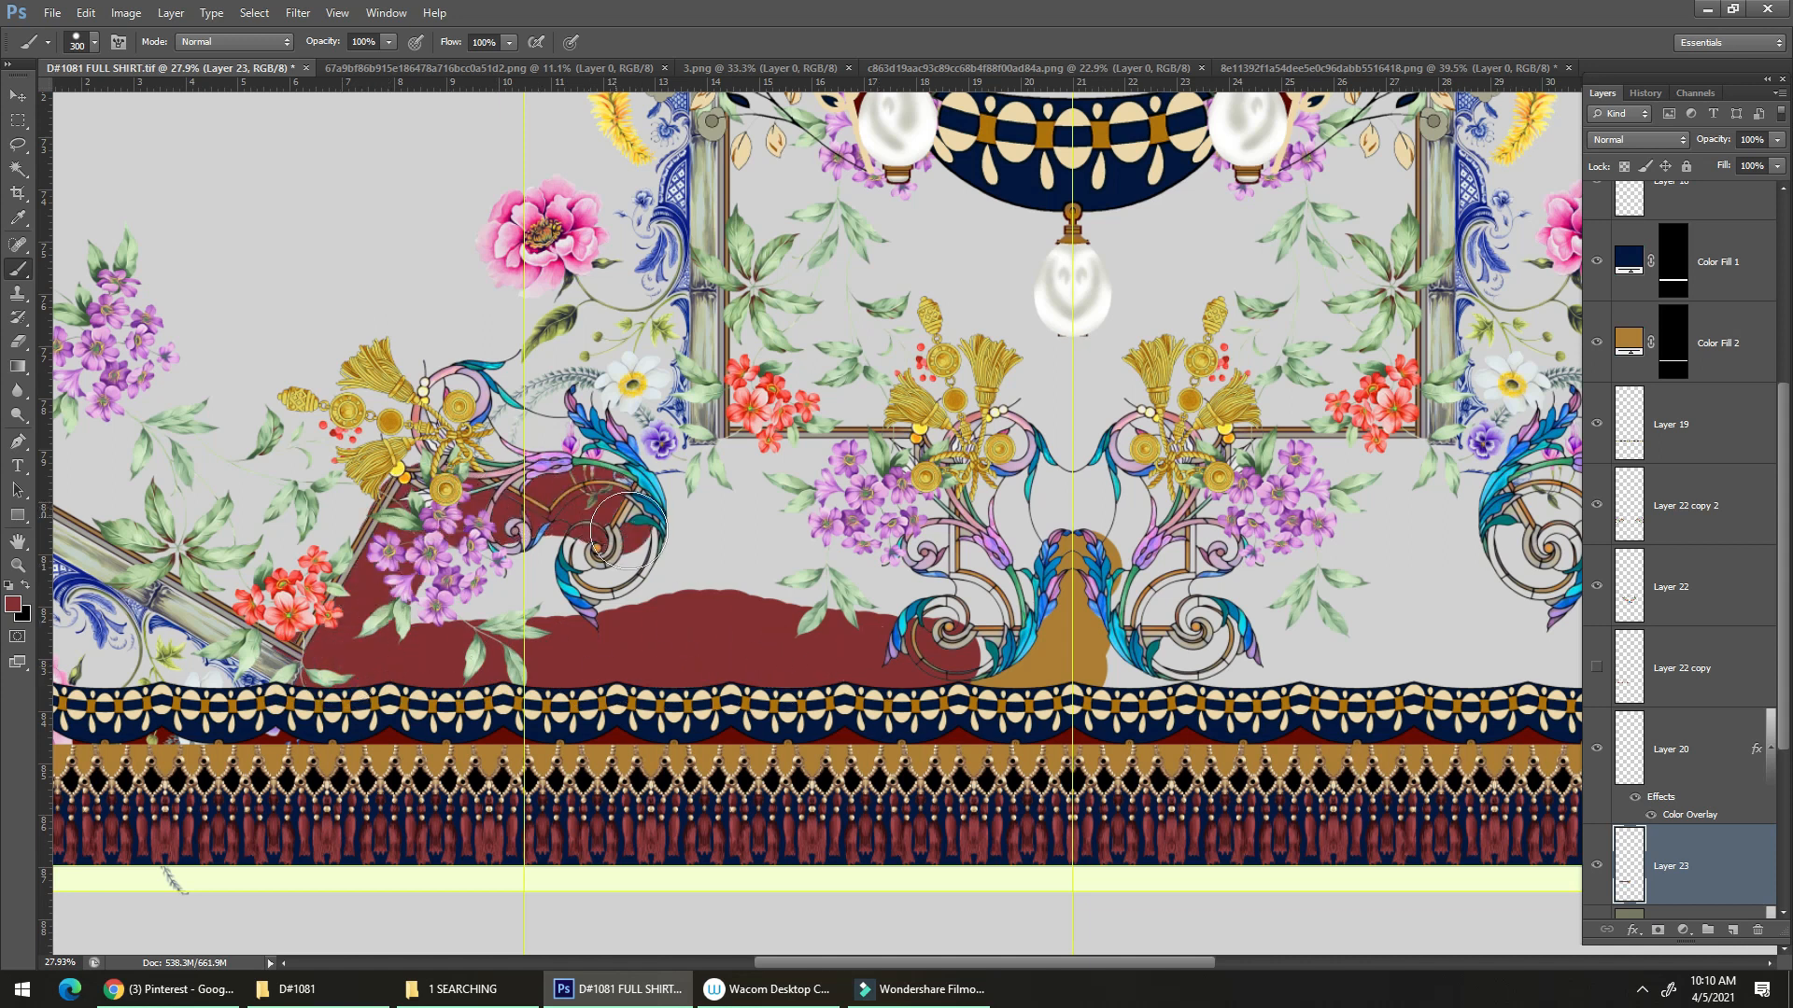
mouse_move(627, 530)
mouse_down()
mouse_move(567, 573)
mouse_move(557, 536)
mouse_up()
drag(691, 575, 522, 598)
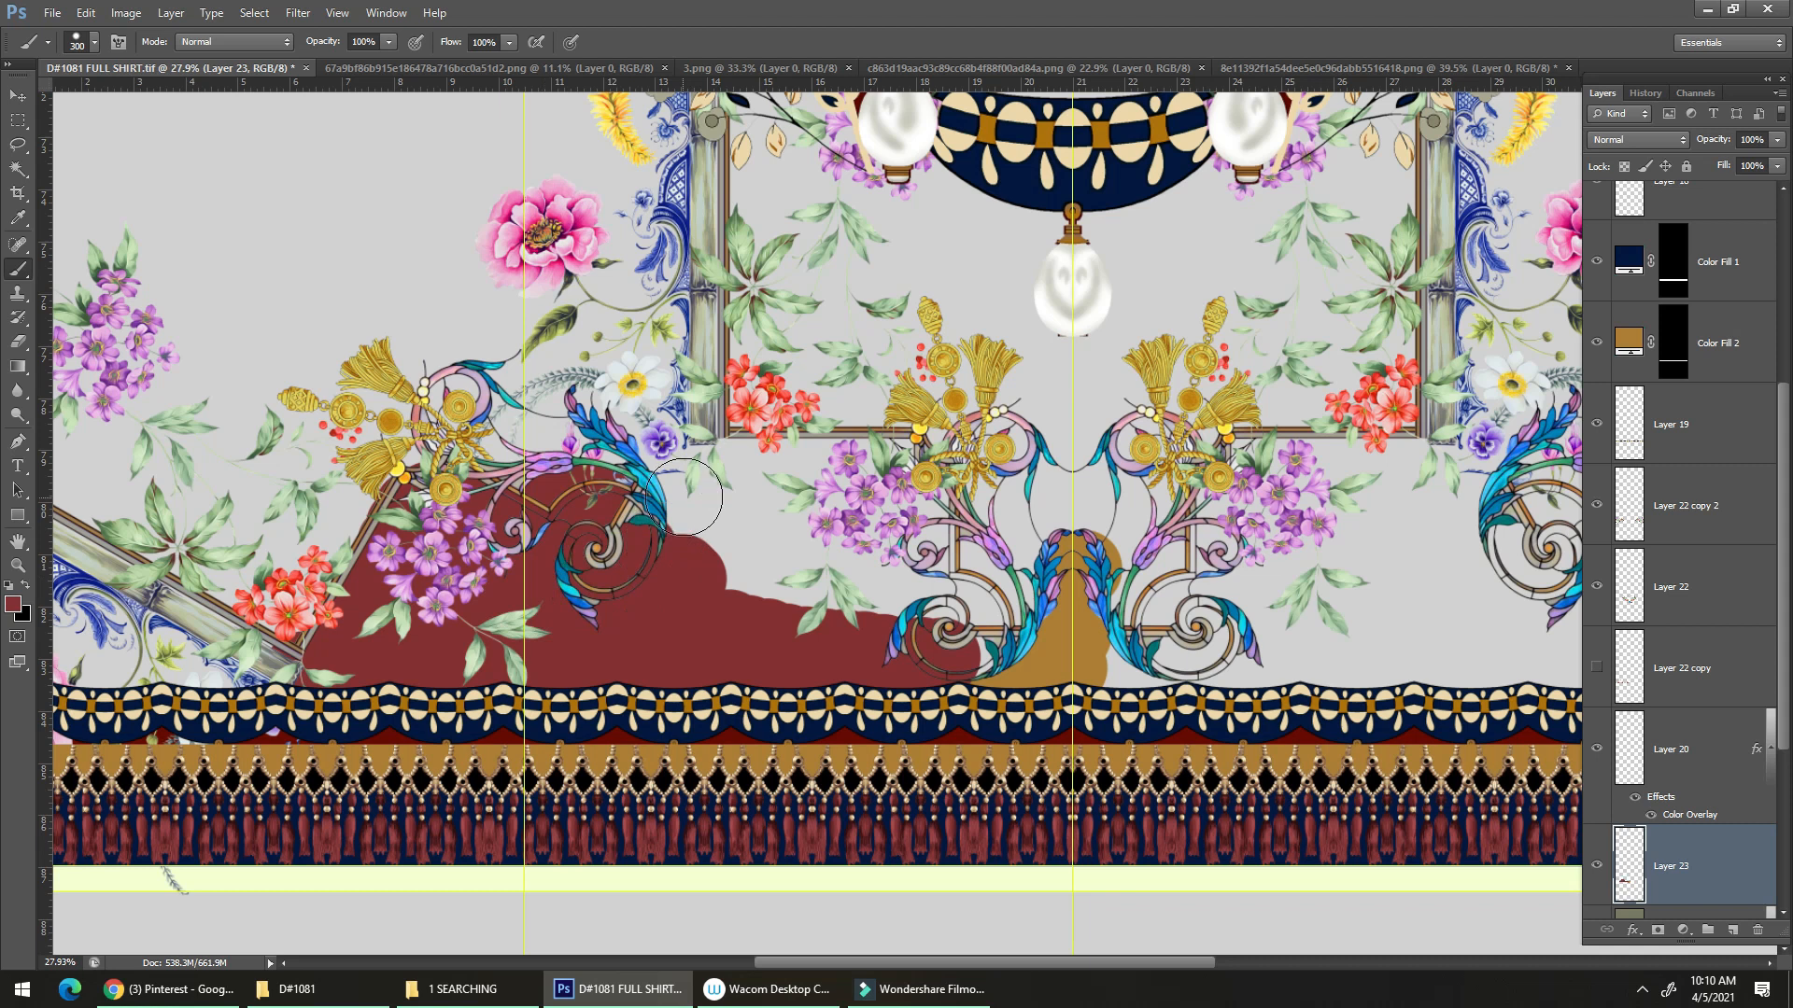
Try extending the maroon up to the horizontal frame bar above the central purple flowers, and undo those strokes.
drag(683, 496, 693, 472)
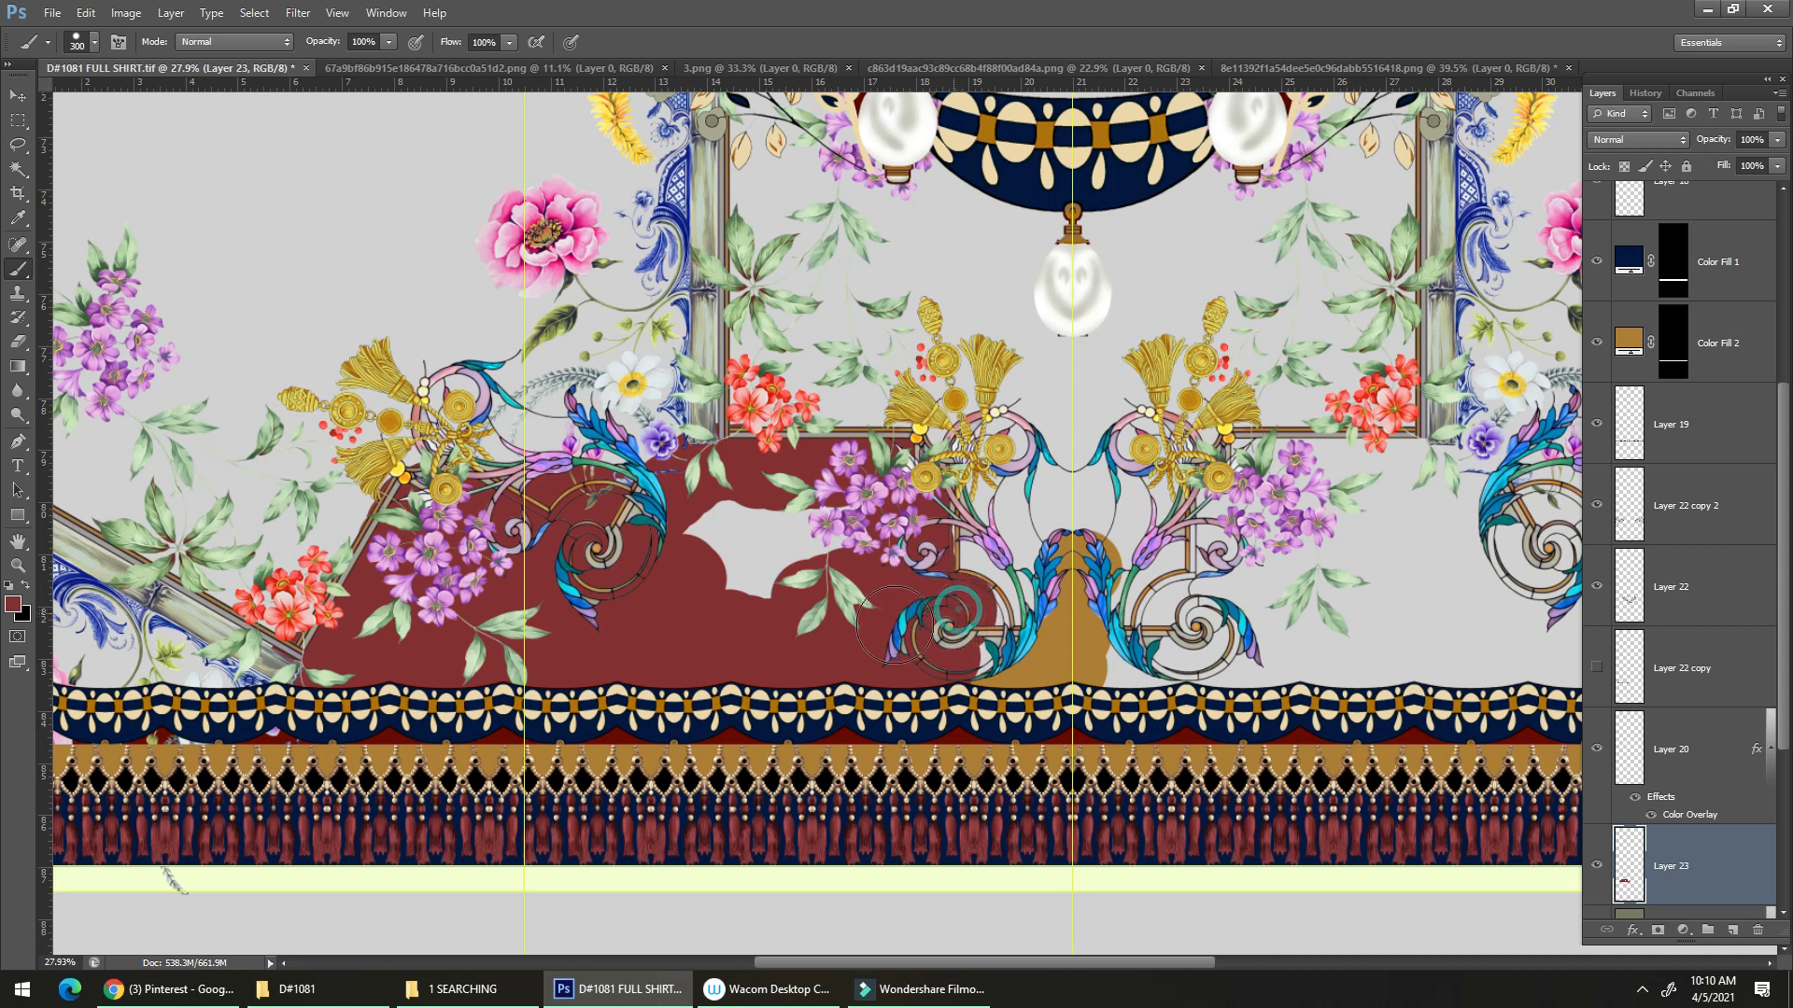
key(ctrl+alt+z)
key(ctrl+alt+z)
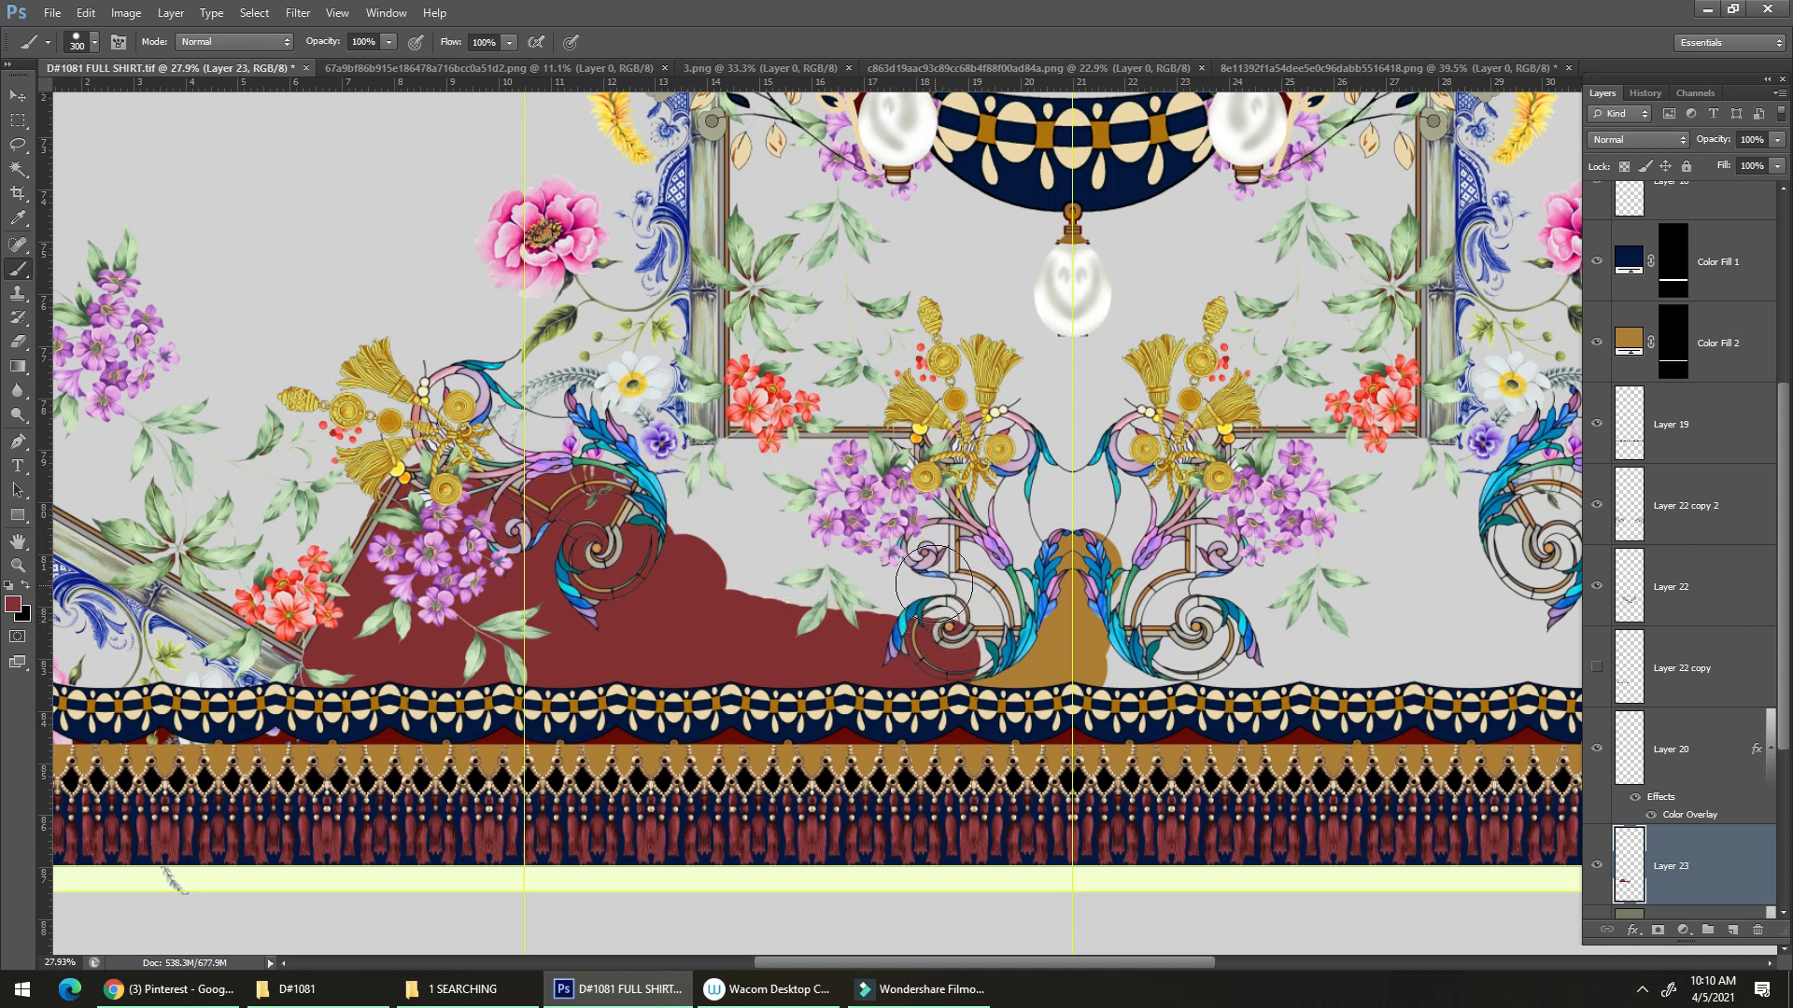
Fill the area around the central purple flowers and inside the left central scroll with maroon.
mouse_move(902, 478)
mouse_down()
mouse_move(639, 462)
mouse_move(775, 560)
mouse_move(883, 537)
mouse_up()
mouse_move(916, 558)
mouse_down()
mouse_move(869, 597)
mouse_move(962, 604)
mouse_move(949, 638)
mouse_move(969, 634)
mouse_move(896, 610)
mouse_move(941, 647)
mouse_up()
Erase the maroon spilling over the vertical frame and the curved arch of the left central scroll, following its black outline.
ctrl+click(943, 632)
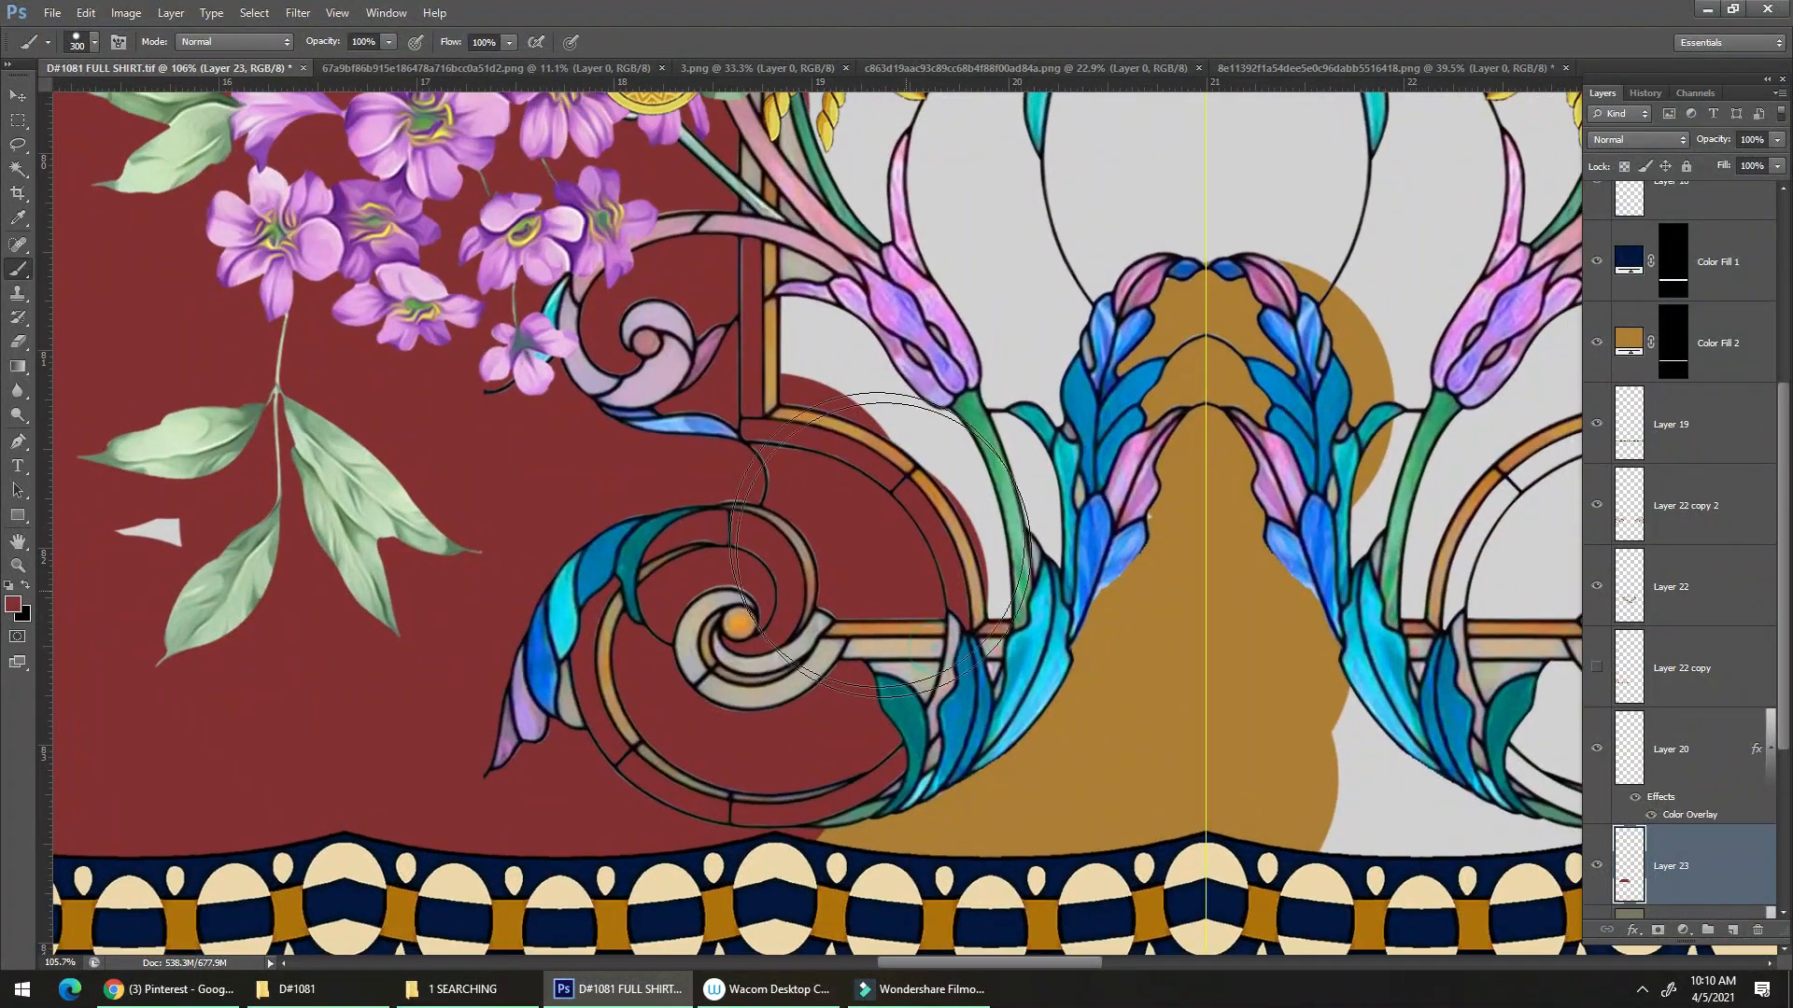
key(e)
mouse_move(791, 364)
mouse_down()
mouse_move(873, 375)
mouse_move(797, 389)
mouse_move(903, 400)
mouse_up()
mouse_move(732, 274)
mouse_down()
mouse_move(845, 780)
mouse_move(744, 512)
mouse_move(895, 541)
mouse_move(882, 570)
mouse_move(938, 598)
mouse_up()
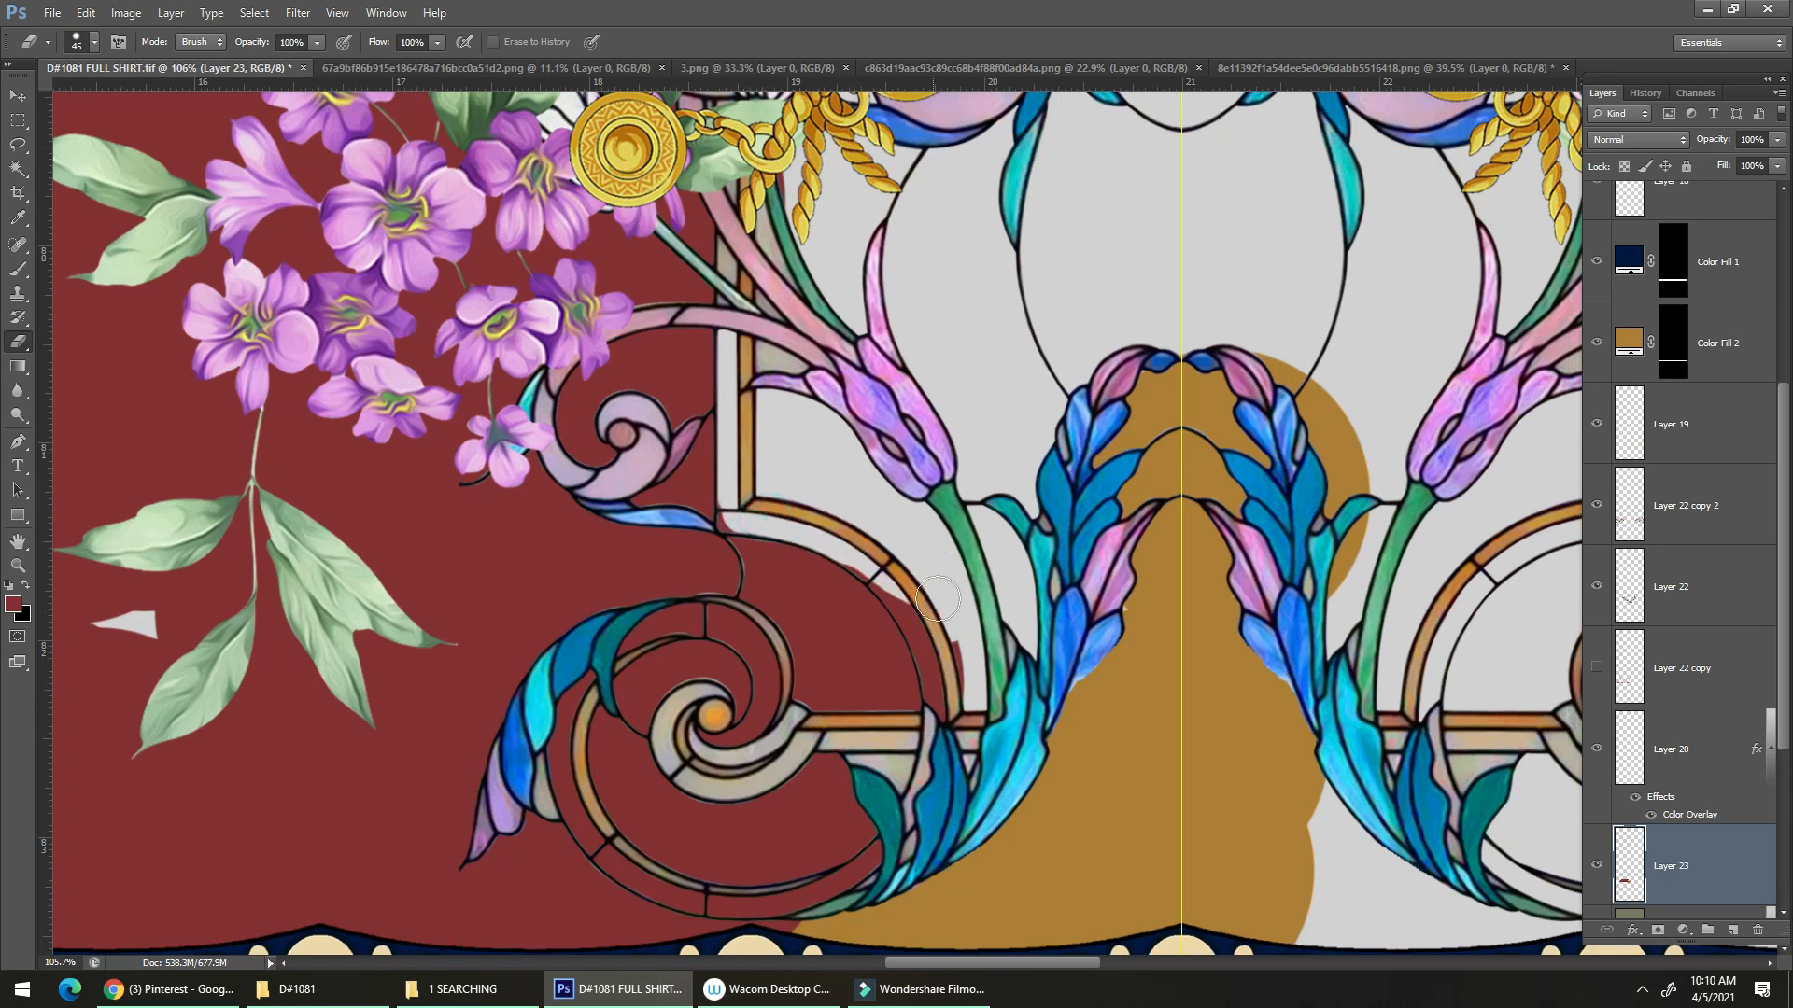
drag(858, 549, 974, 709)
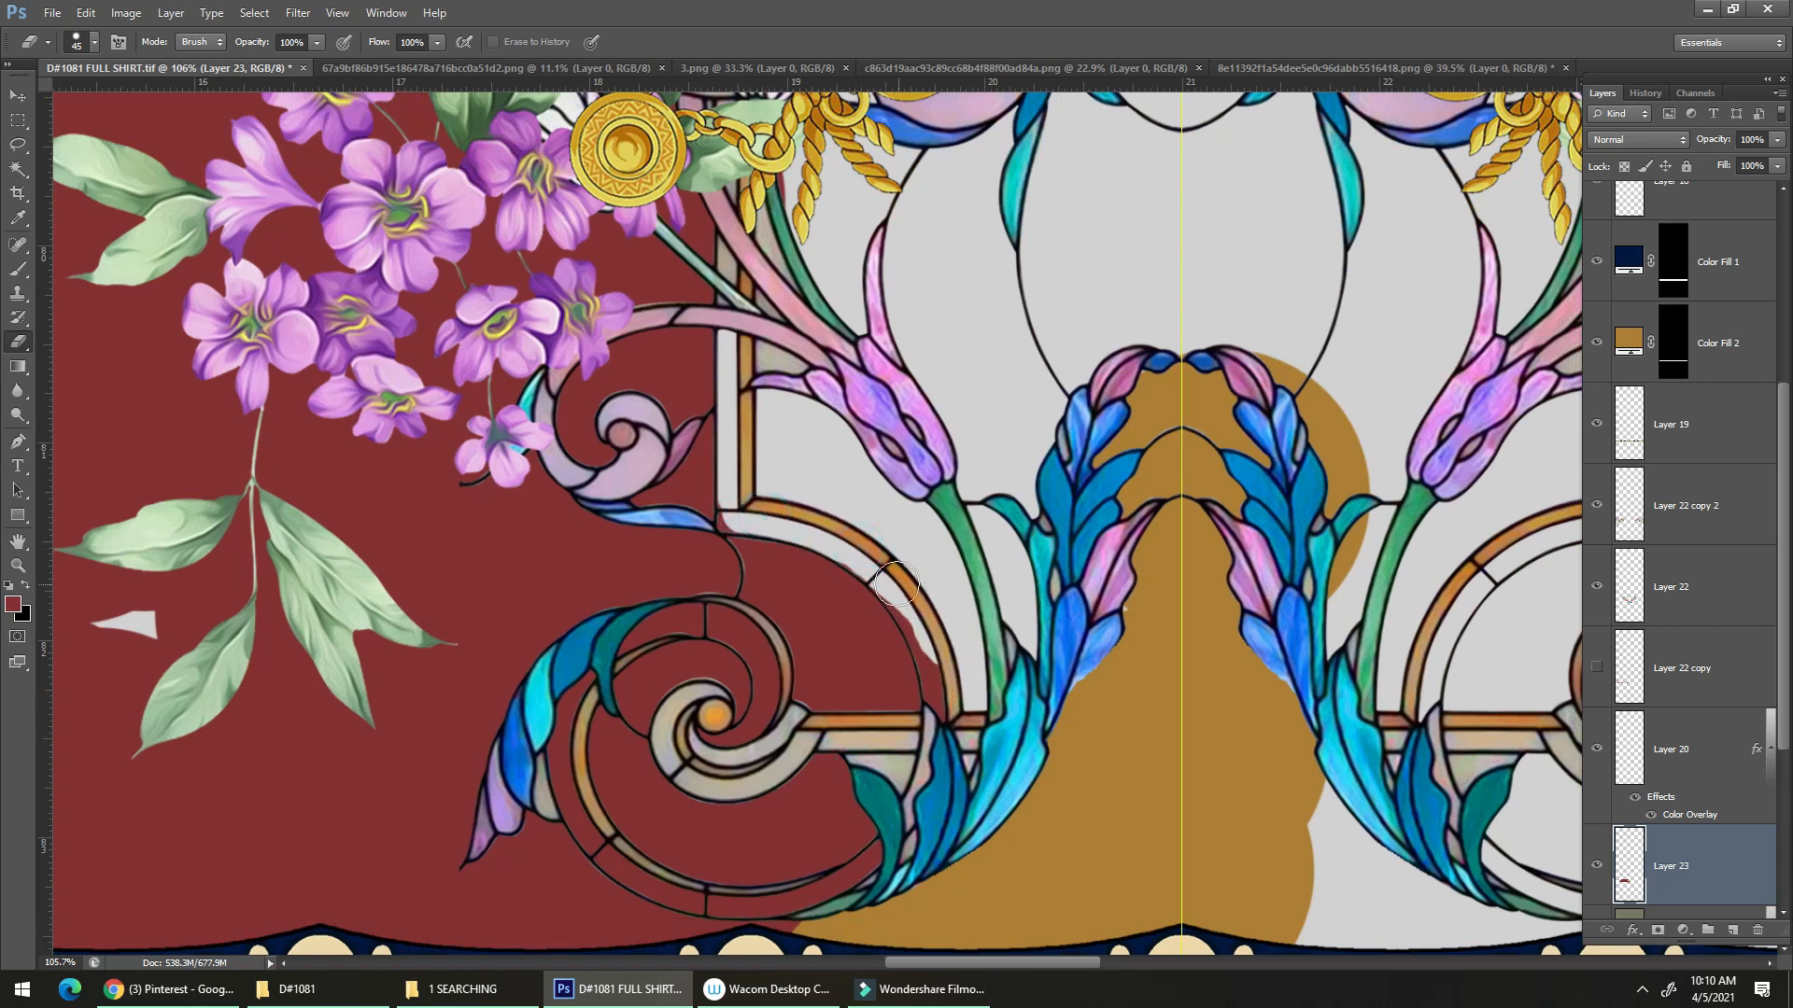
drag(889, 577, 971, 706)
drag(857, 548, 733, 515)
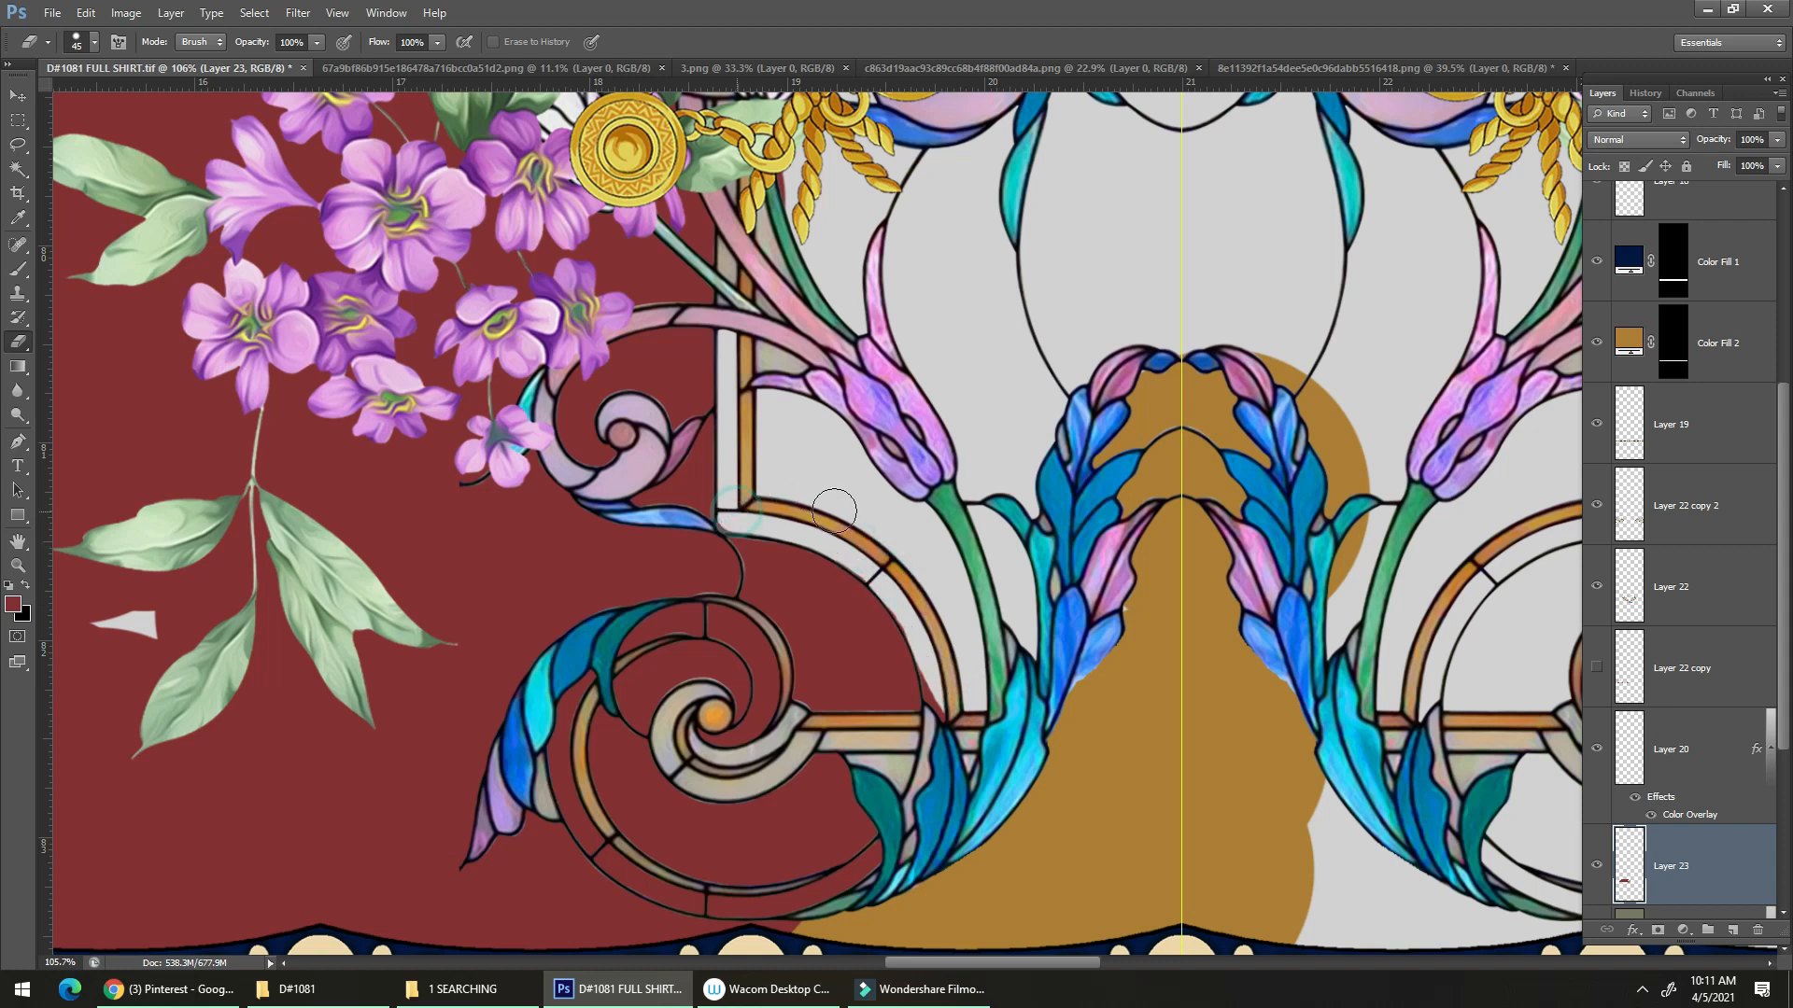
drag(943, 670, 950, 715)
Erase maroon beside the dark teal leaf and, with the eraser reduced to 20, from the lower rail of the central scroll.
scroll(939, 692, down, 3)
scroll(938, 693, left, 1)
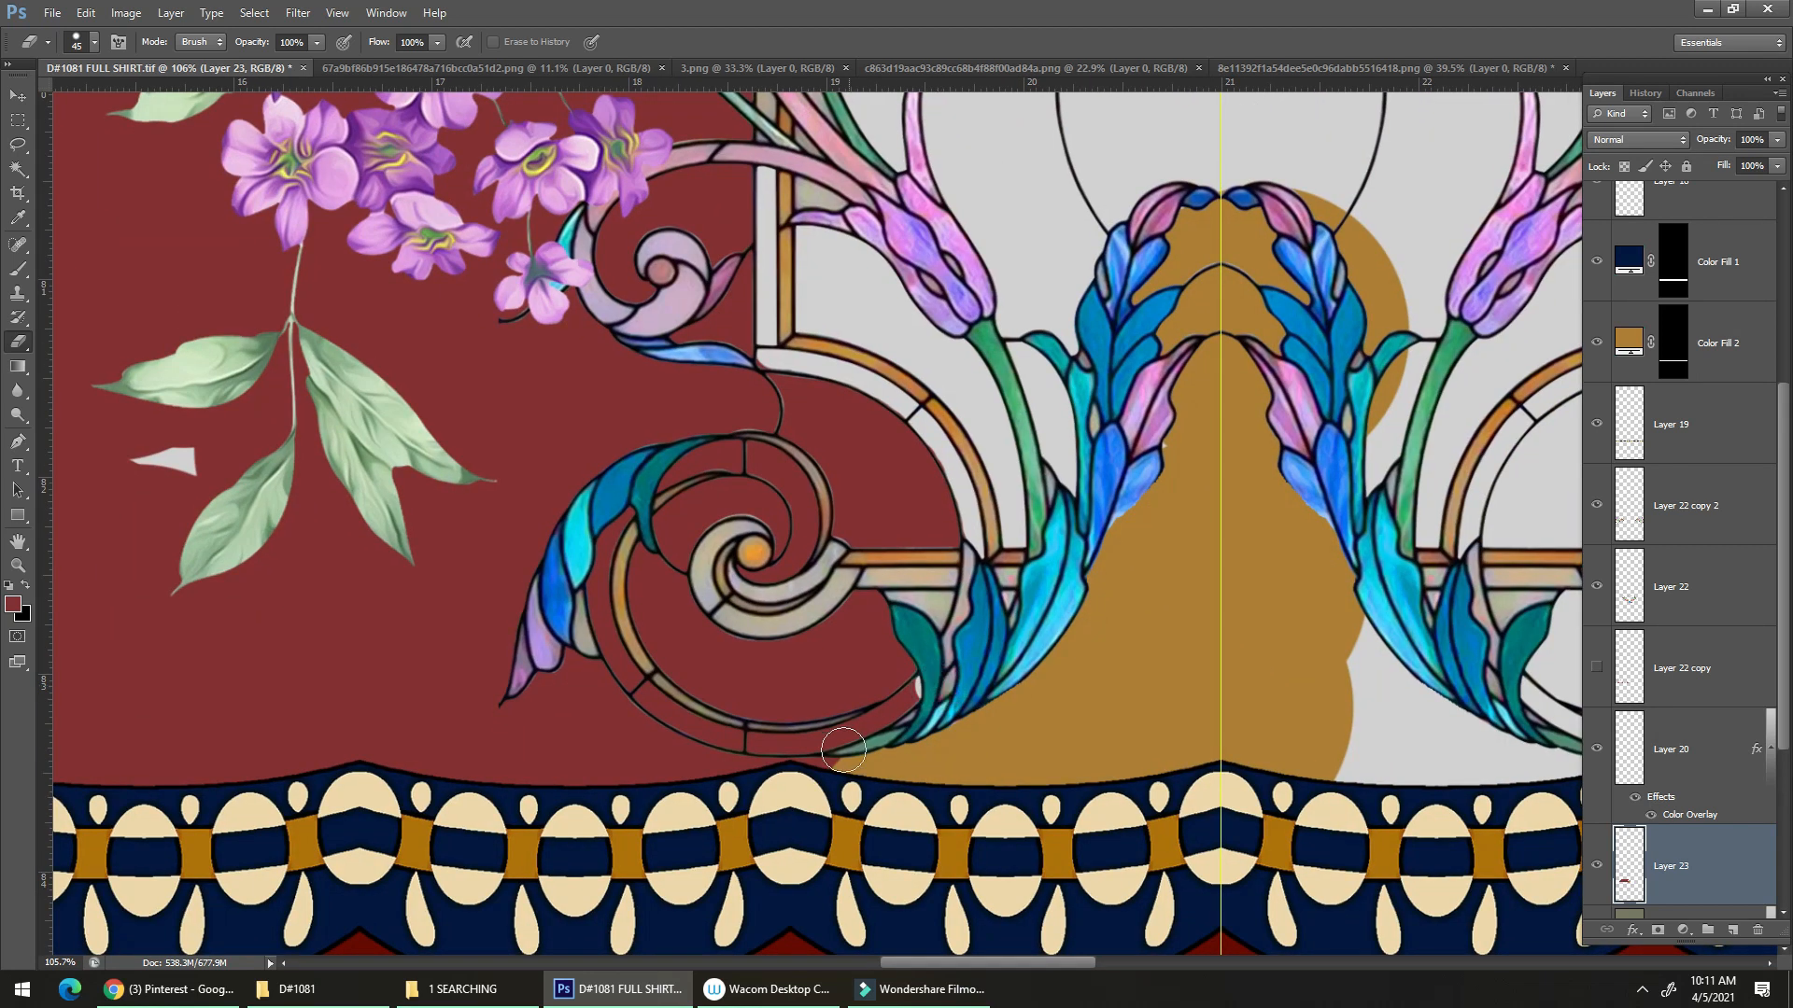
drag(936, 693, 896, 721)
key(bracketleft)
drag(676, 716, 757, 730)
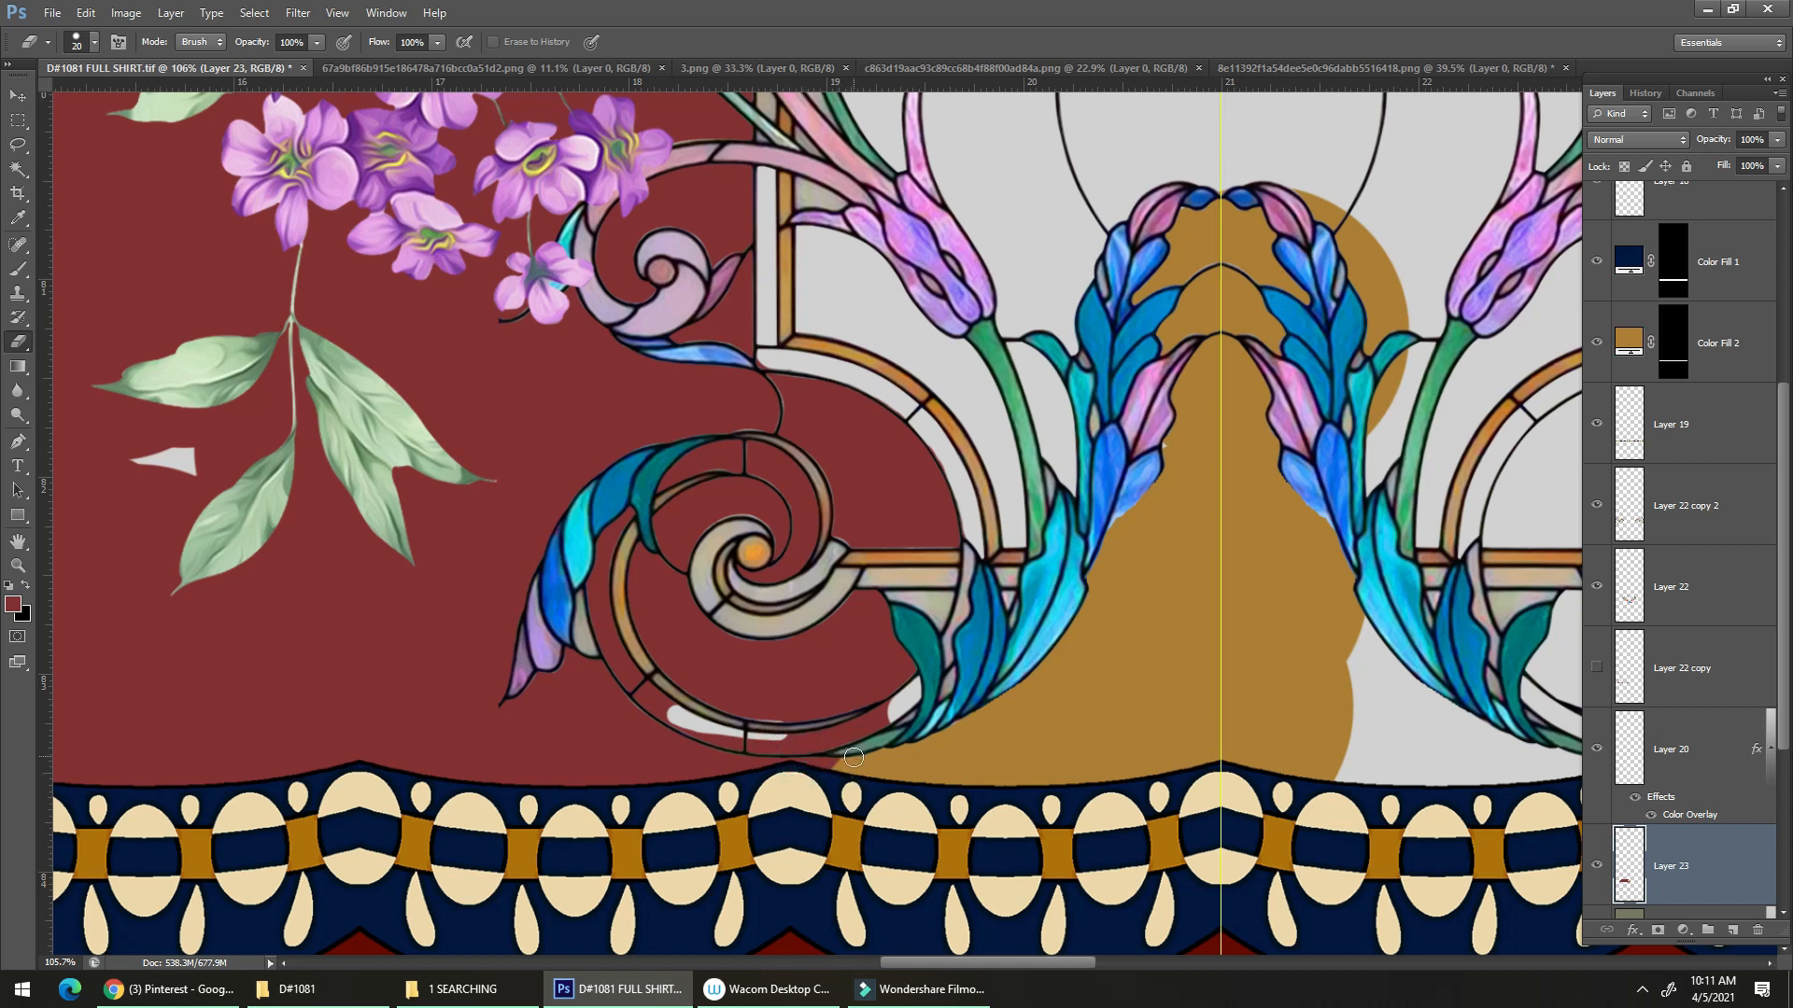
Sample the ochre and paint it over the maroon edge beneath the central scroll, along the top of the scalloped hem.
alt+click(888, 768)
key(Return)
key(b)
alt+click(936, 775)
key(p)
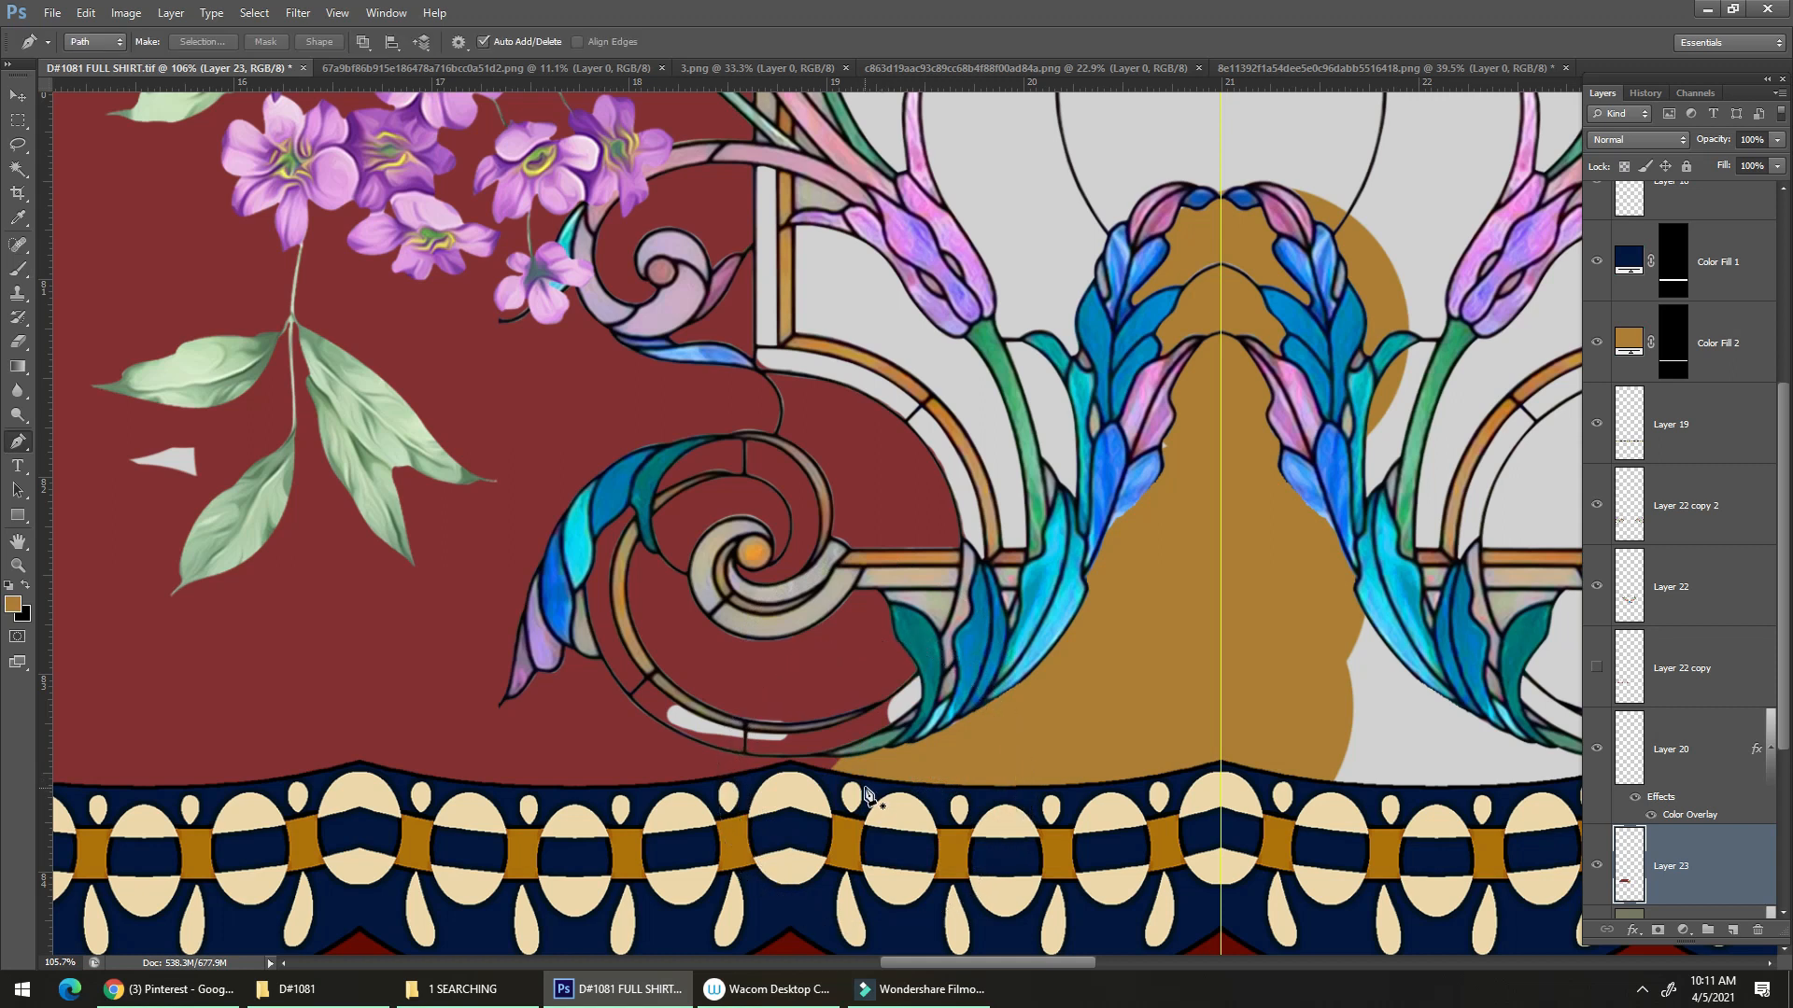
key(b)
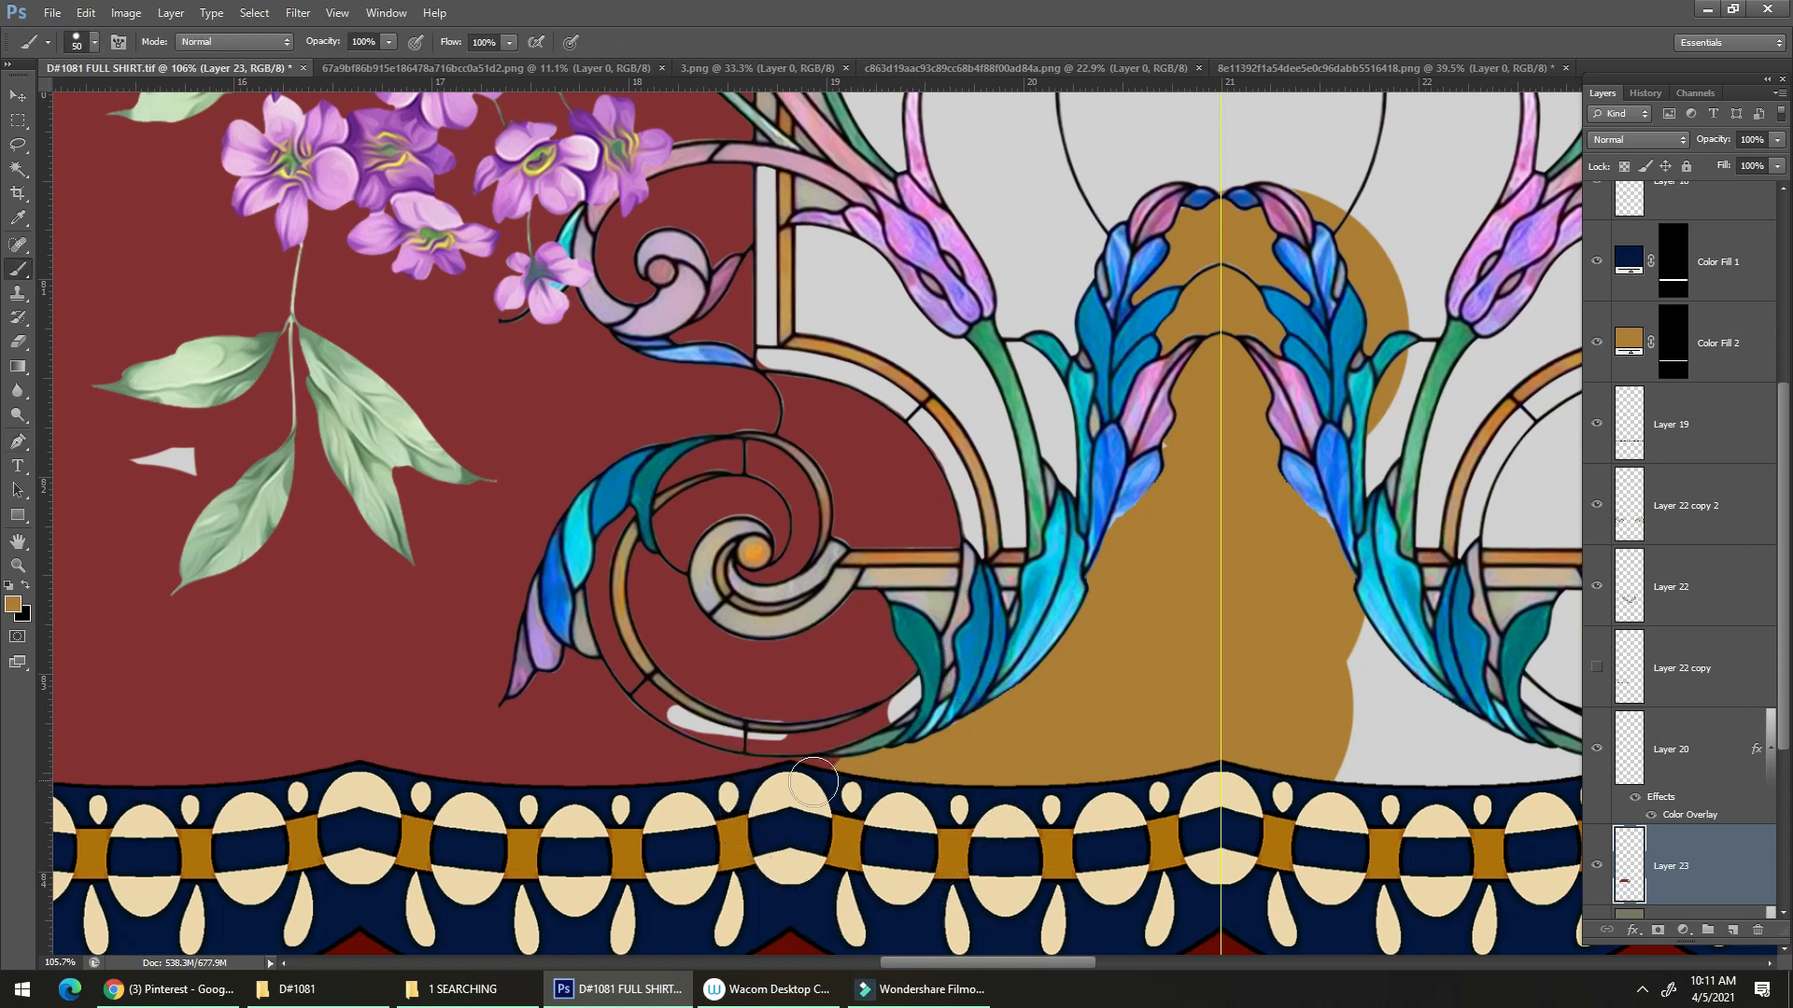
drag(801, 777, 864, 775)
Sample the maroon and erase it from the outer band of the left central scroll, following the black outlines.
alt+click(831, 686)
key(e)
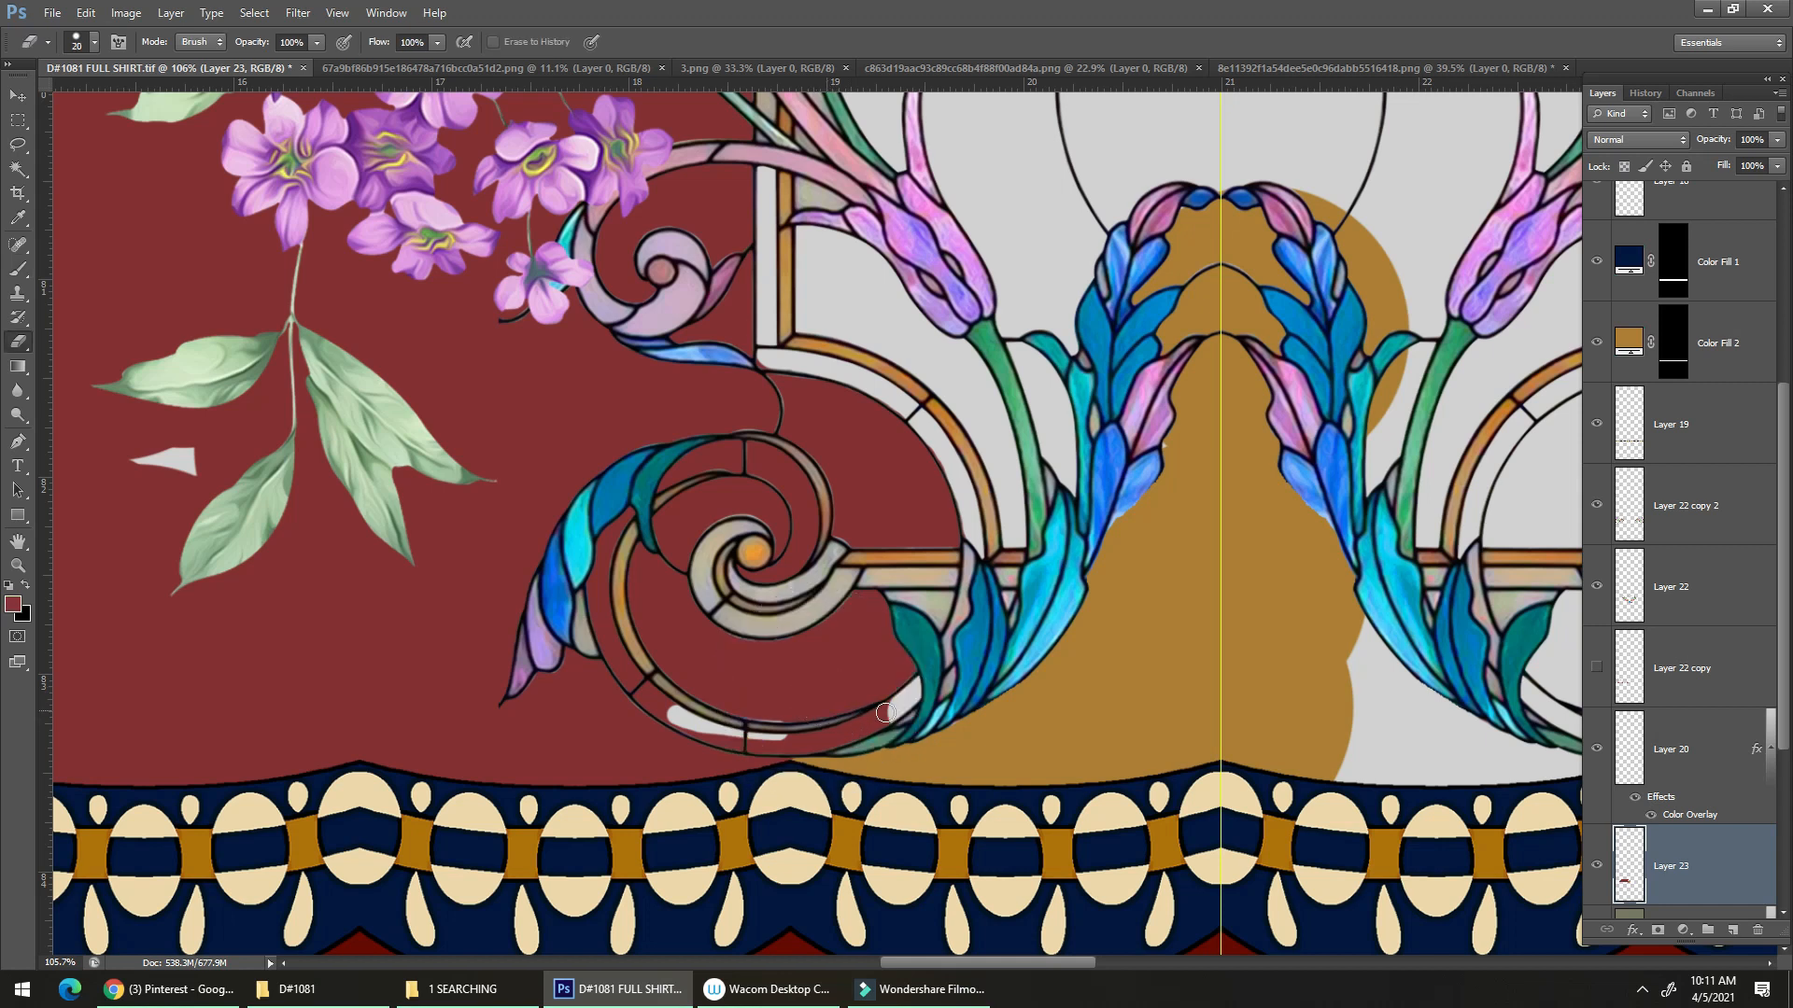
drag(890, 711, 812, 746)
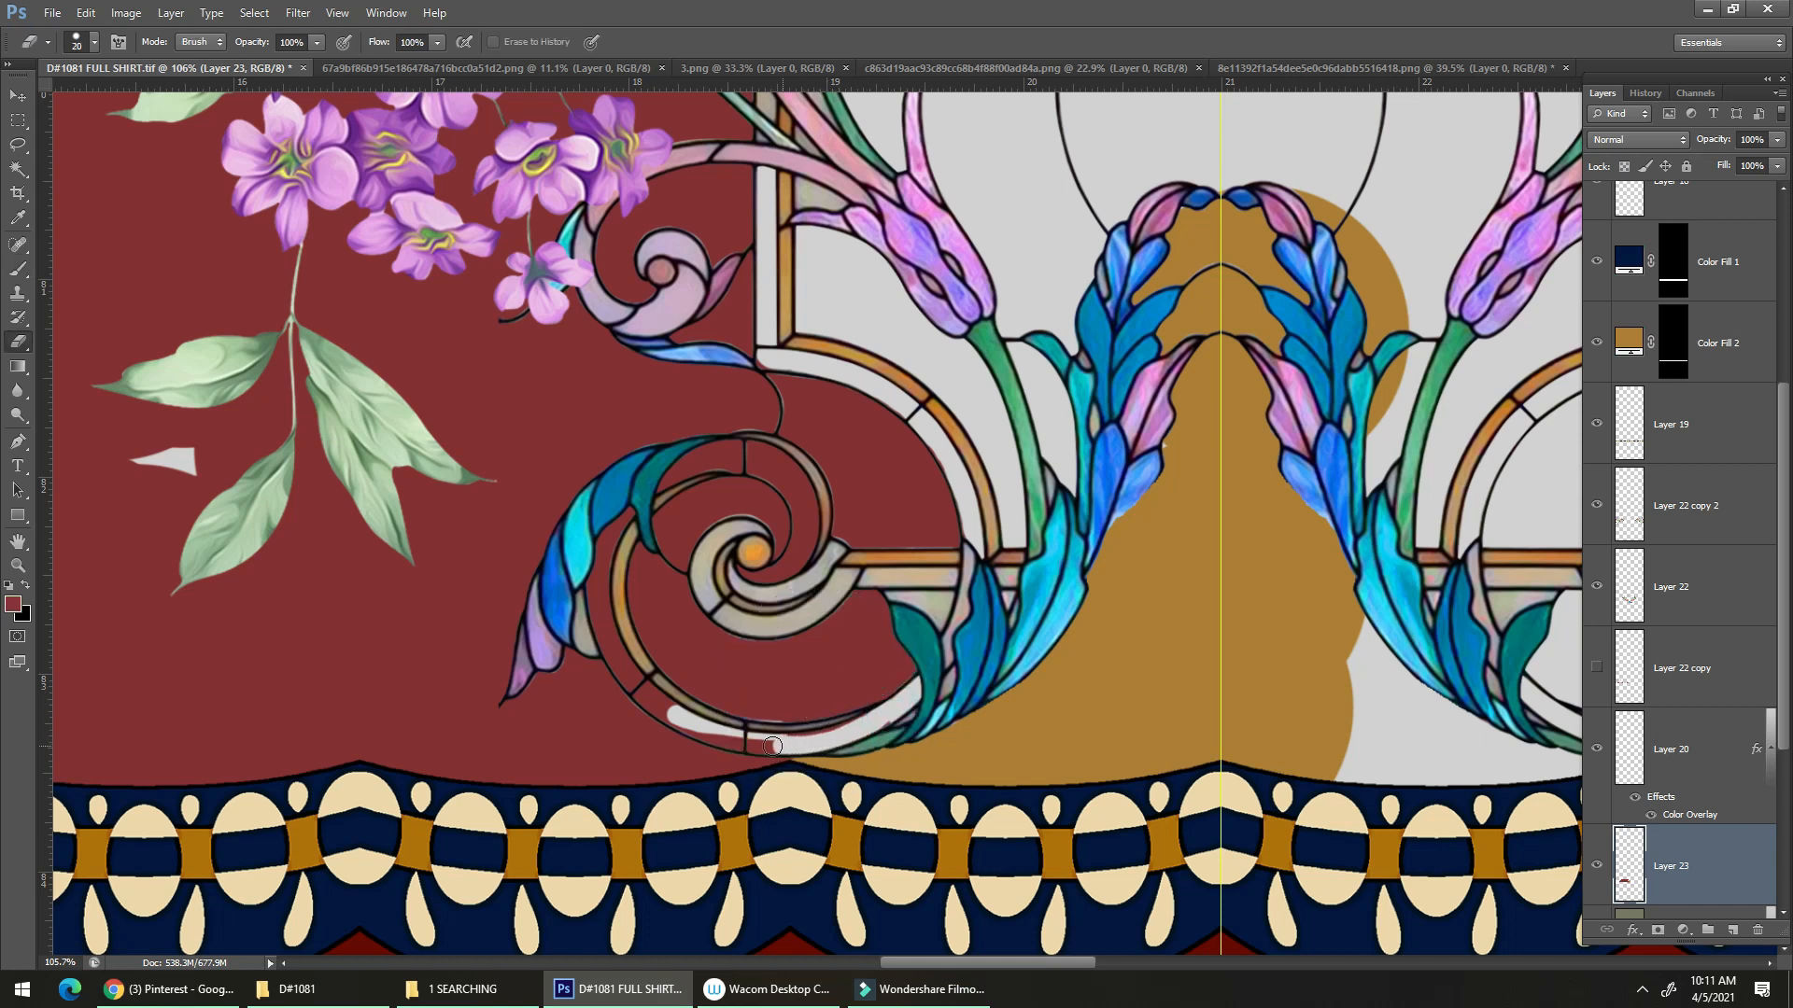
drag(638, 687, 618, 647)
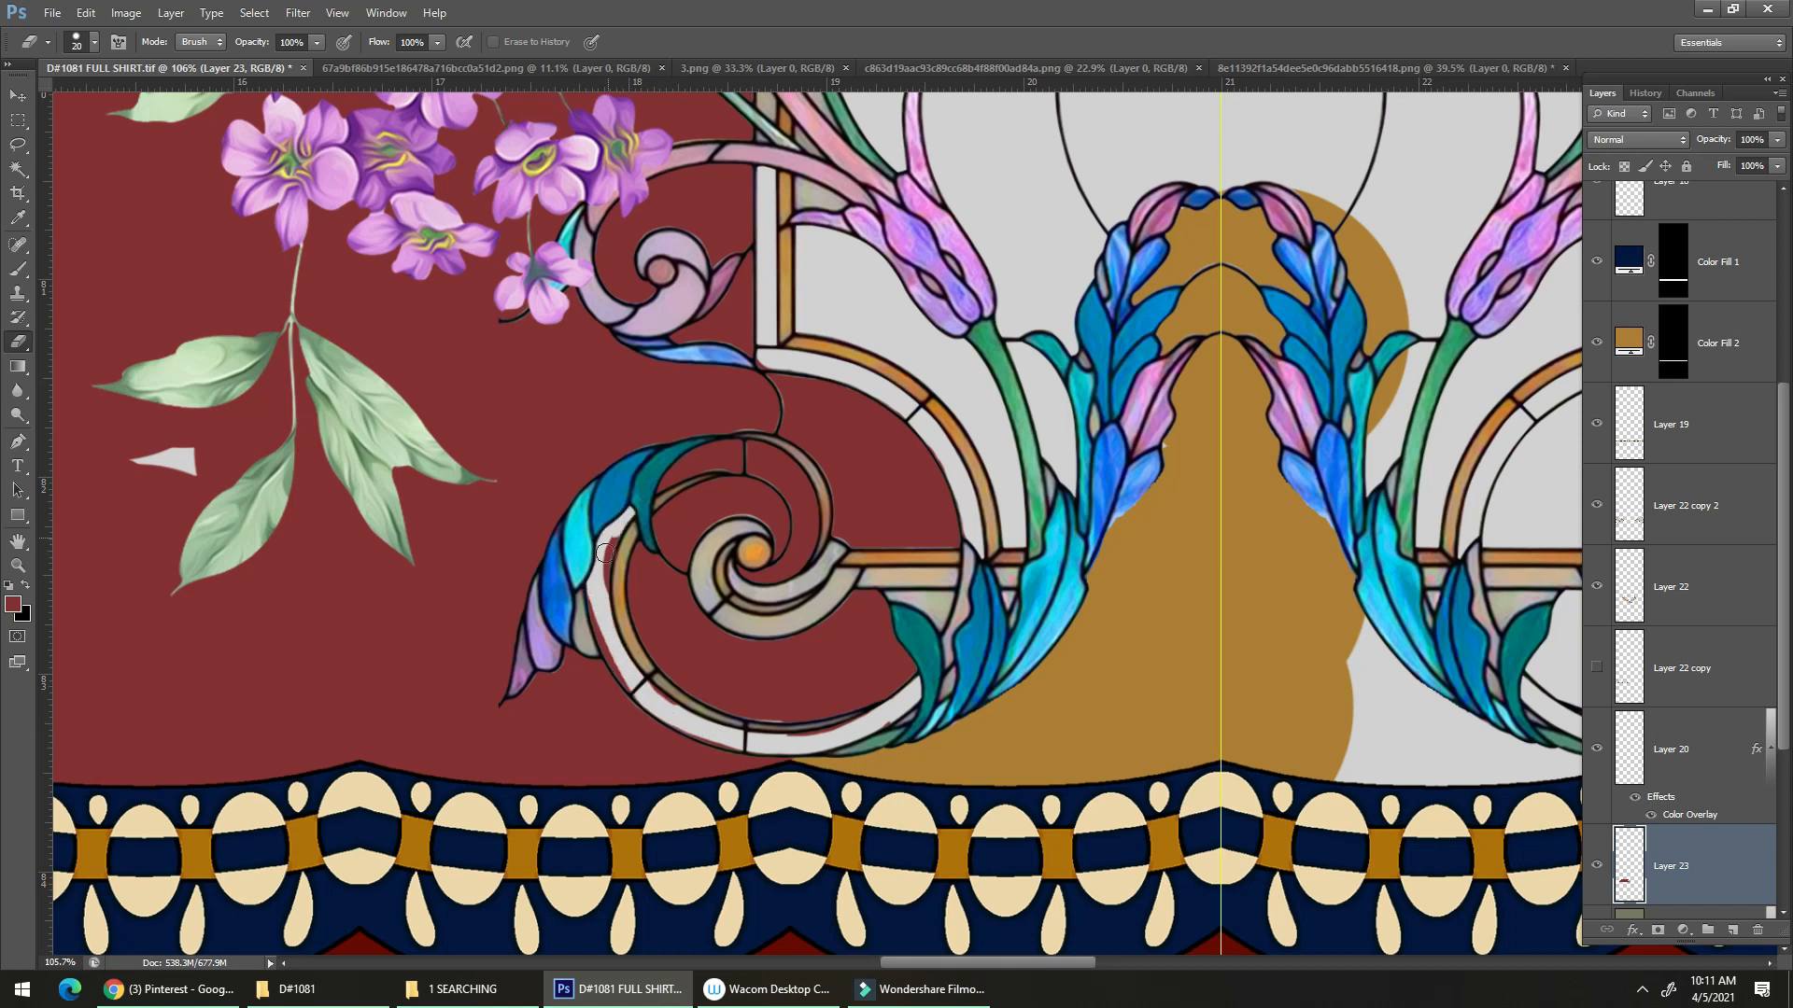
mouse_move(603, 579)
mouse_down()
mouse_move(594, 620)
mouse_move(619, 667)
mouse_move(741, 744)
mouse_move(928, 698)
mouse_move(951, 665)
mouse_move(868, 597)
mouse_move(943, 597)
mouse_up()
Erase the maroon from the band curling into the left central scroll's spiral and touch up the maroon inside with the brush.
mouse_move(766, 593)
mouse_down()
mouse_move(817, 539)
mouse_move(884, 515)
mouse_move(963, 531)
mouse_move(1014, 607)
mouse_move(978, 685)
mouse_move(914, 725)
mouse_move(950, 722)
mouse_move(1001, 663)
mouse_move(998, 596)
mouse_move(838, 545)
mouse_move(813, 569)
mouse_move(1005, 673)
mouse_move(962, 740)
mouse_move(1022, 698)
mouse_up()
key(ctrl+z)
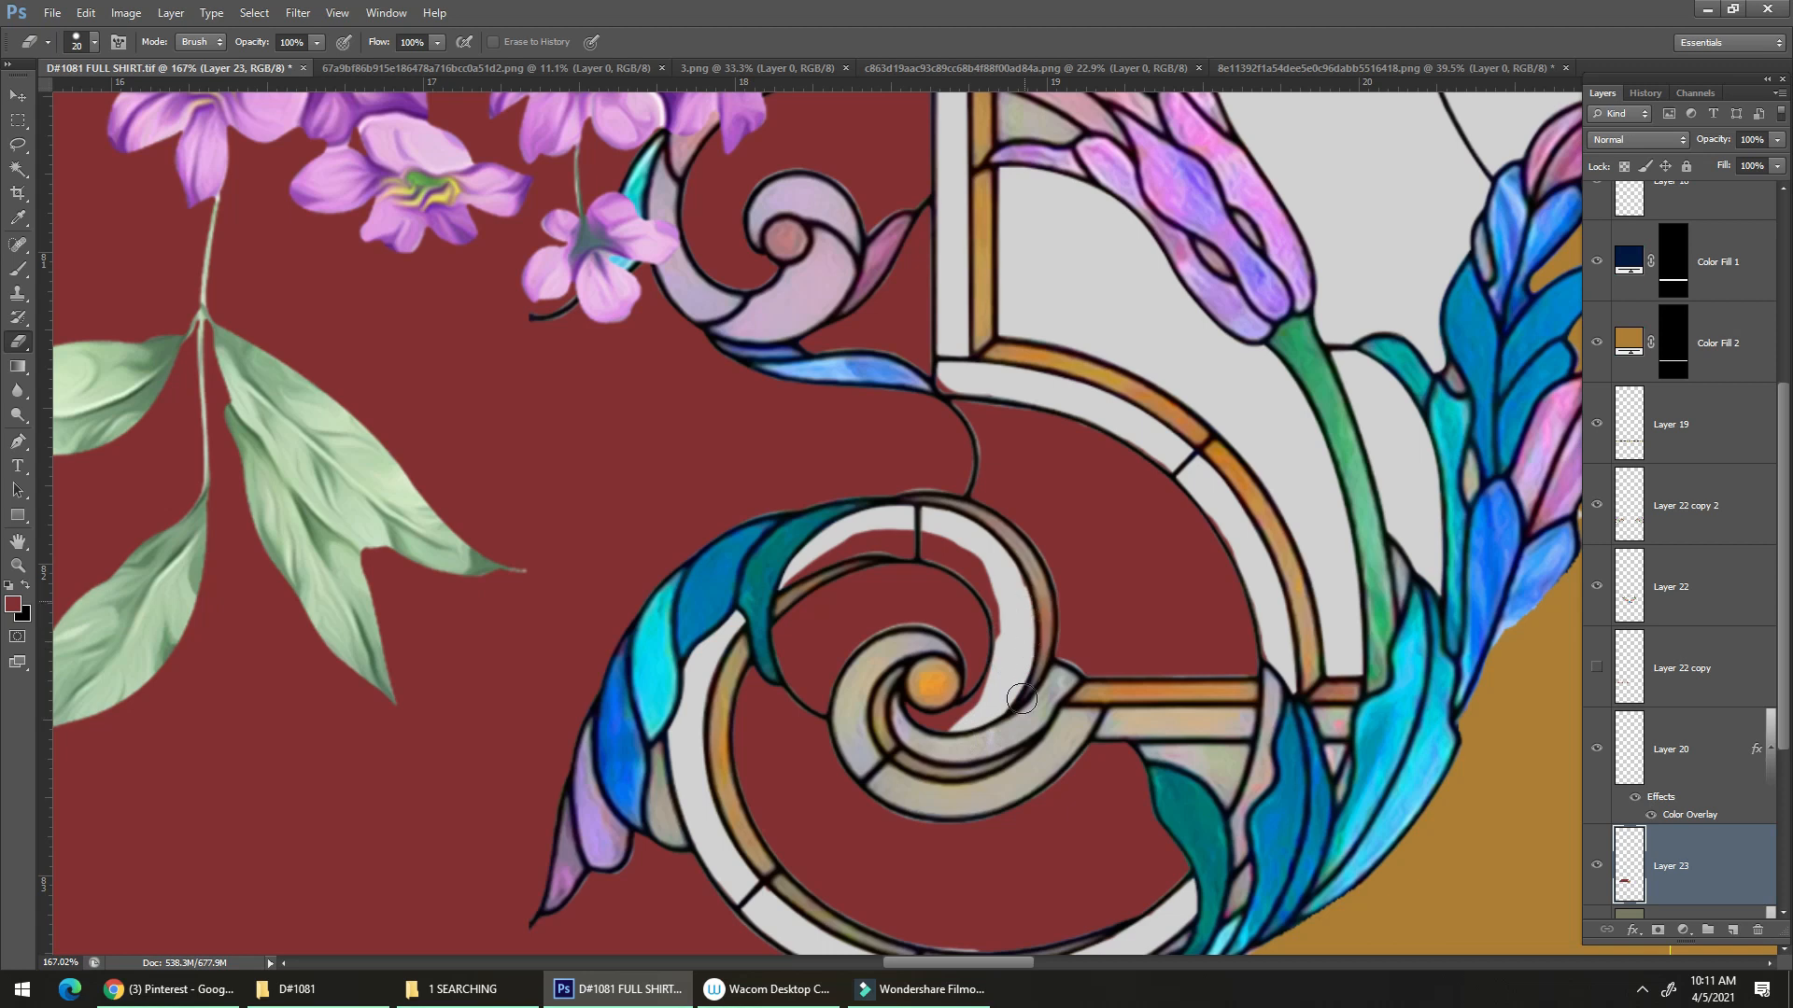
drag(917, 721, 993, 694)
mouse_move(805, 562)
mouse_down()
mouse_move(825, 552)
mouse_move(779, 580)
mouse_move(891, 547)
mouse_move(991, 590)
mouse_move(880, 542)
mouse_move(933, 549)
mouse_move(1005, 626)
mouse_move(982, 600)
mouse_up()
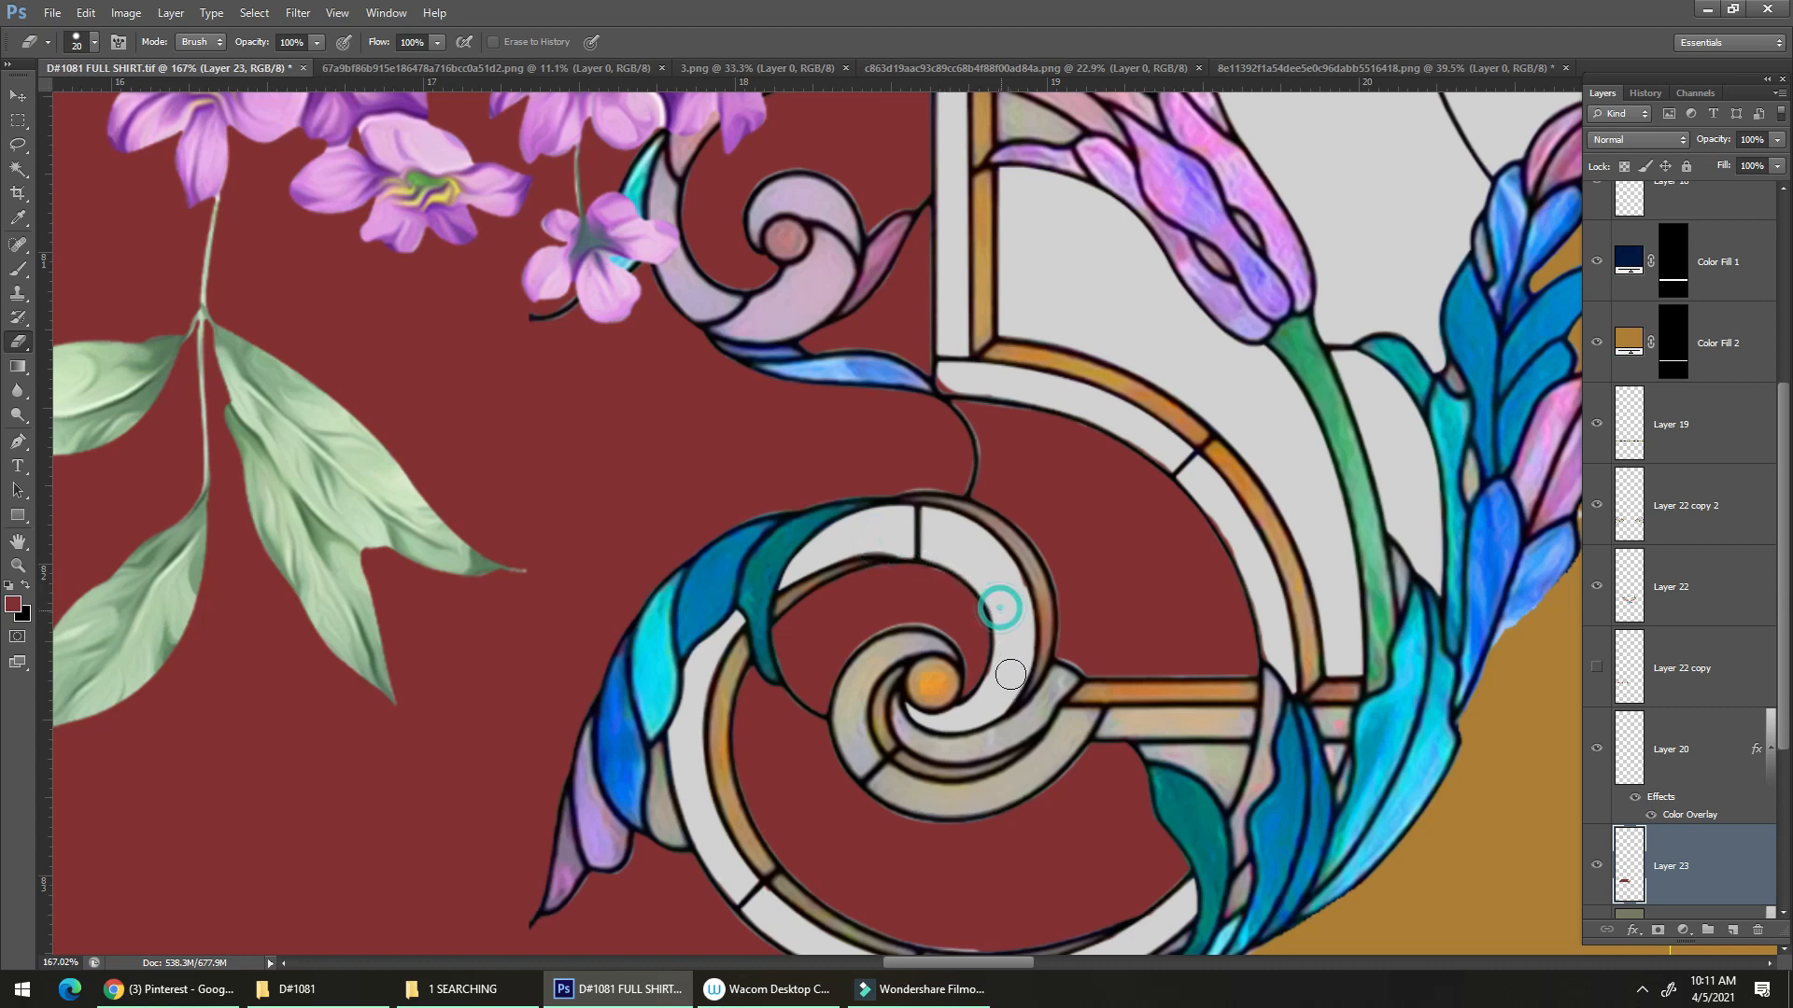
key(b)
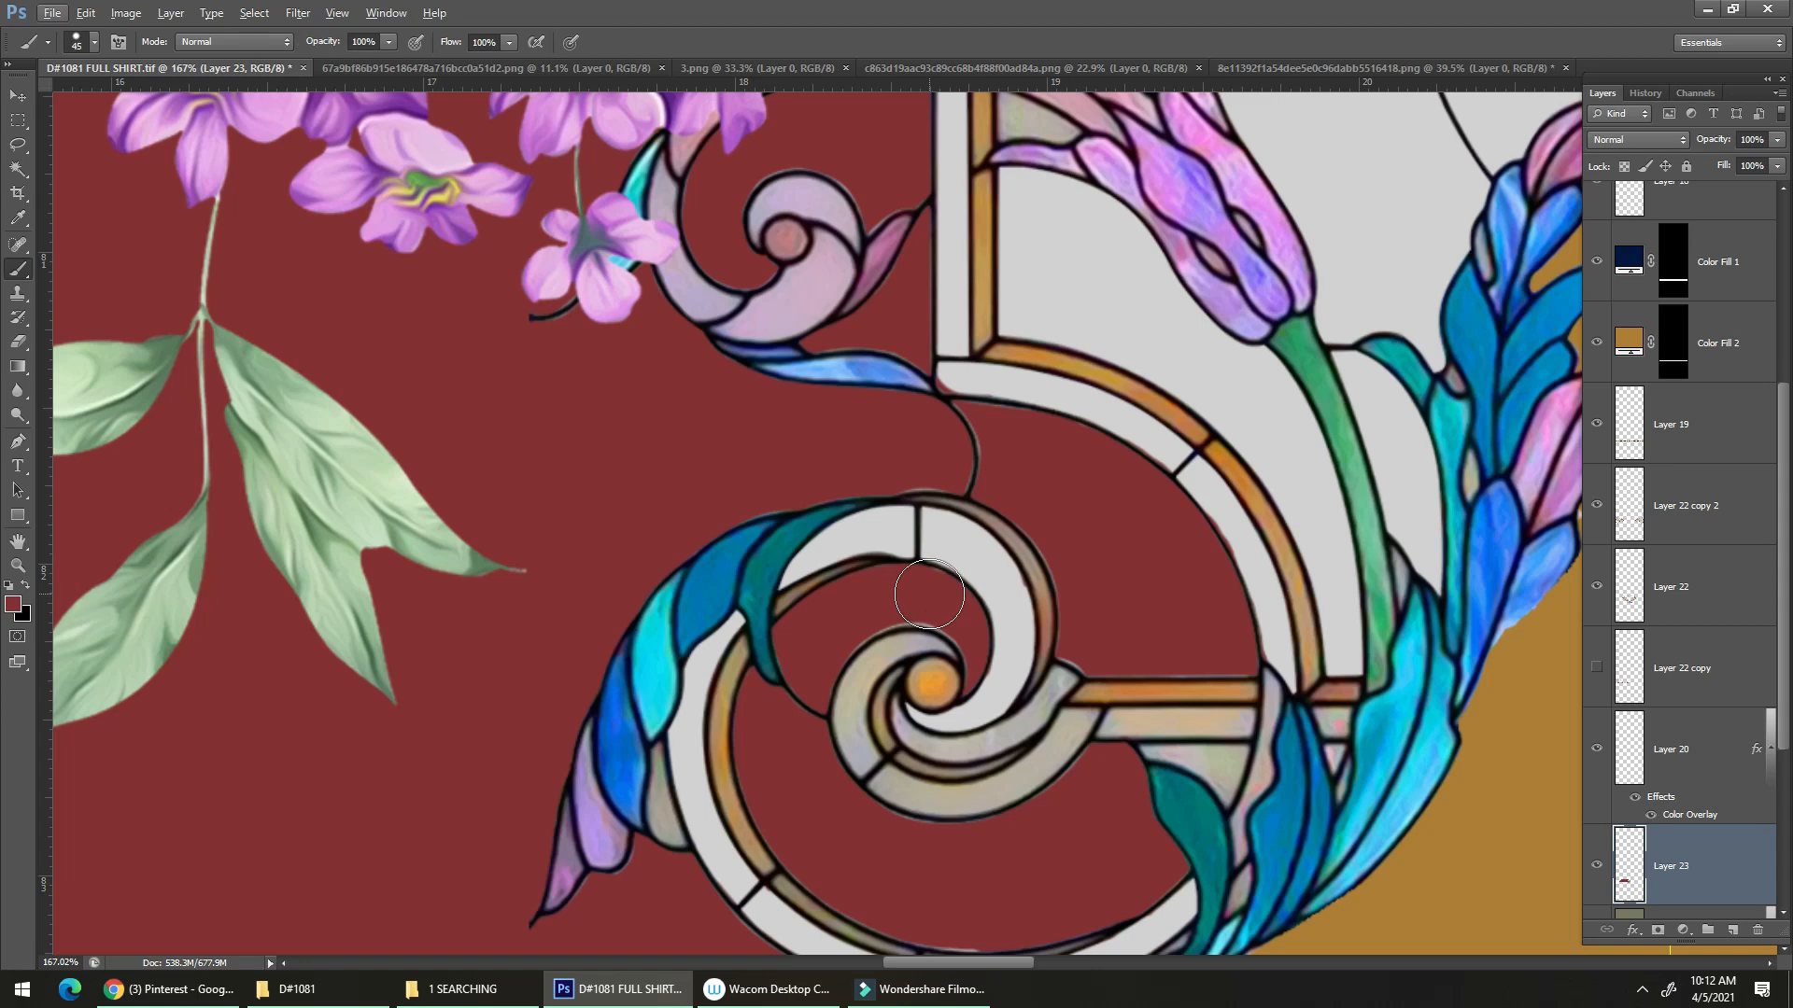
mouse_move(928, 597)
mouse_down()
mouse_move(823, 655)
mouse_move(851, 665)
mouse_move(876, 718)
mouse_move(881, 677)
mouse_move(854, 667)
mouse_up()
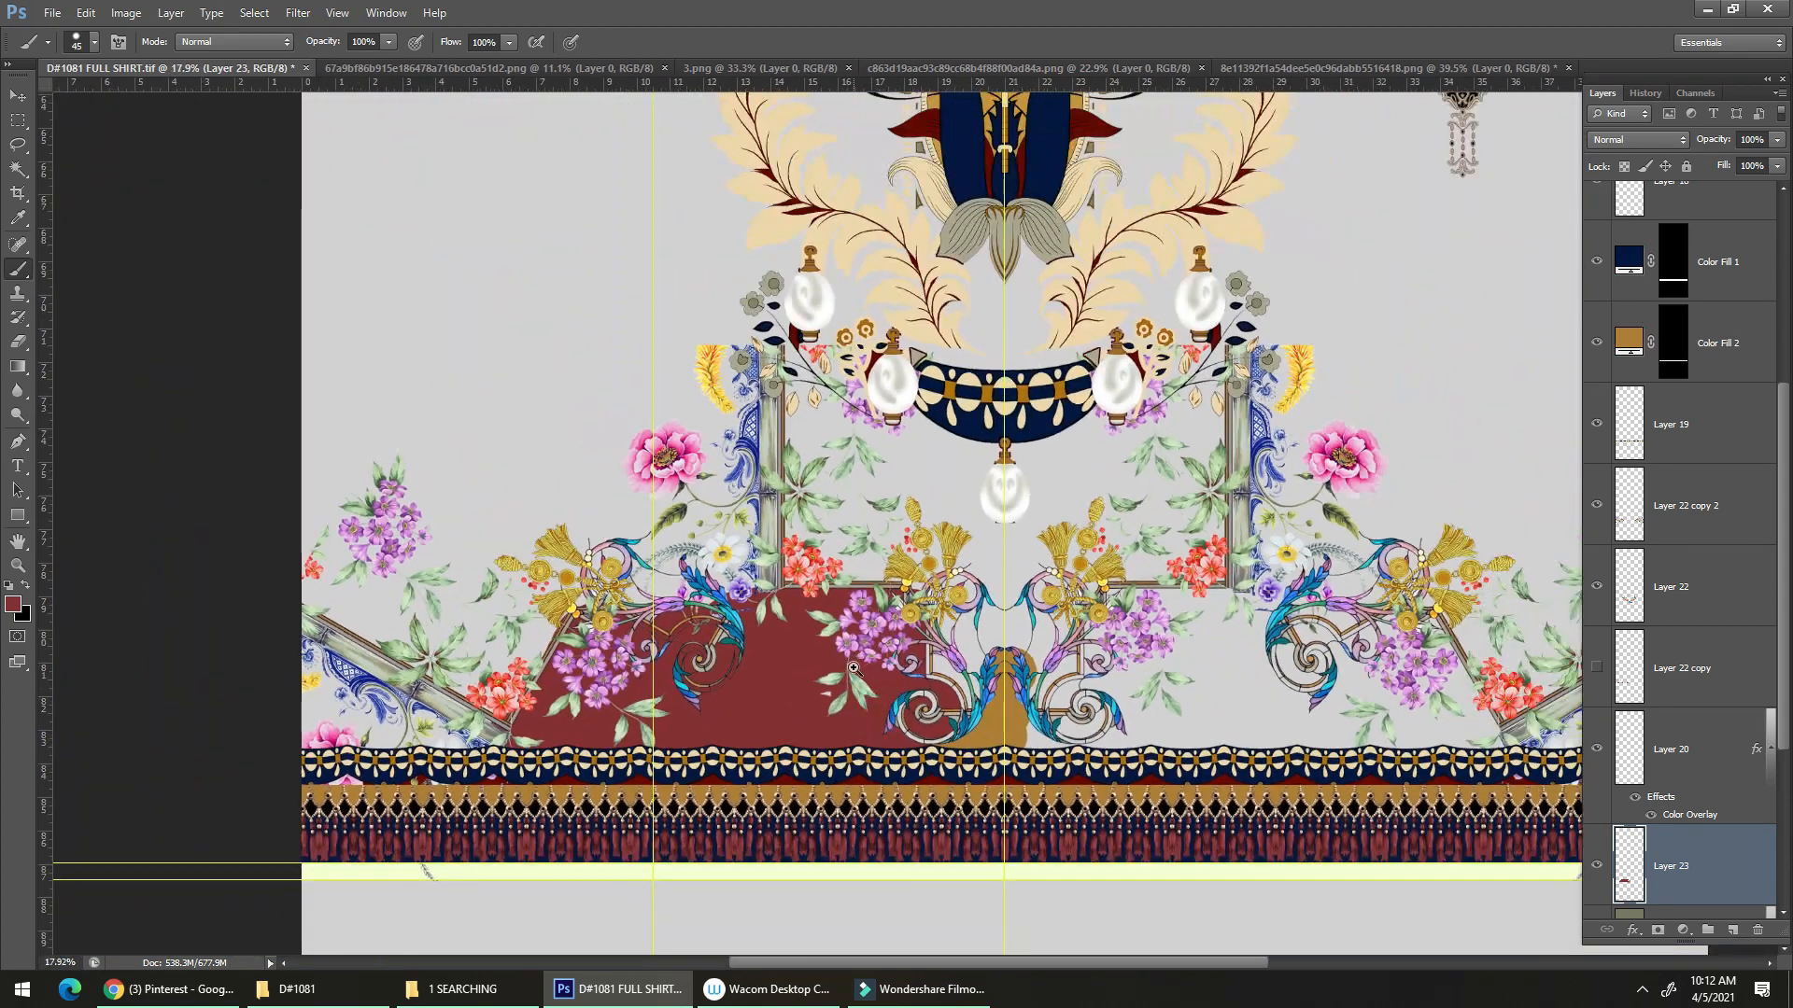
Erase the maroon from the inner spiral band of the tilted scroll beside the blue pansy, between its black outlines.
drag(691, 652, 763, 667)
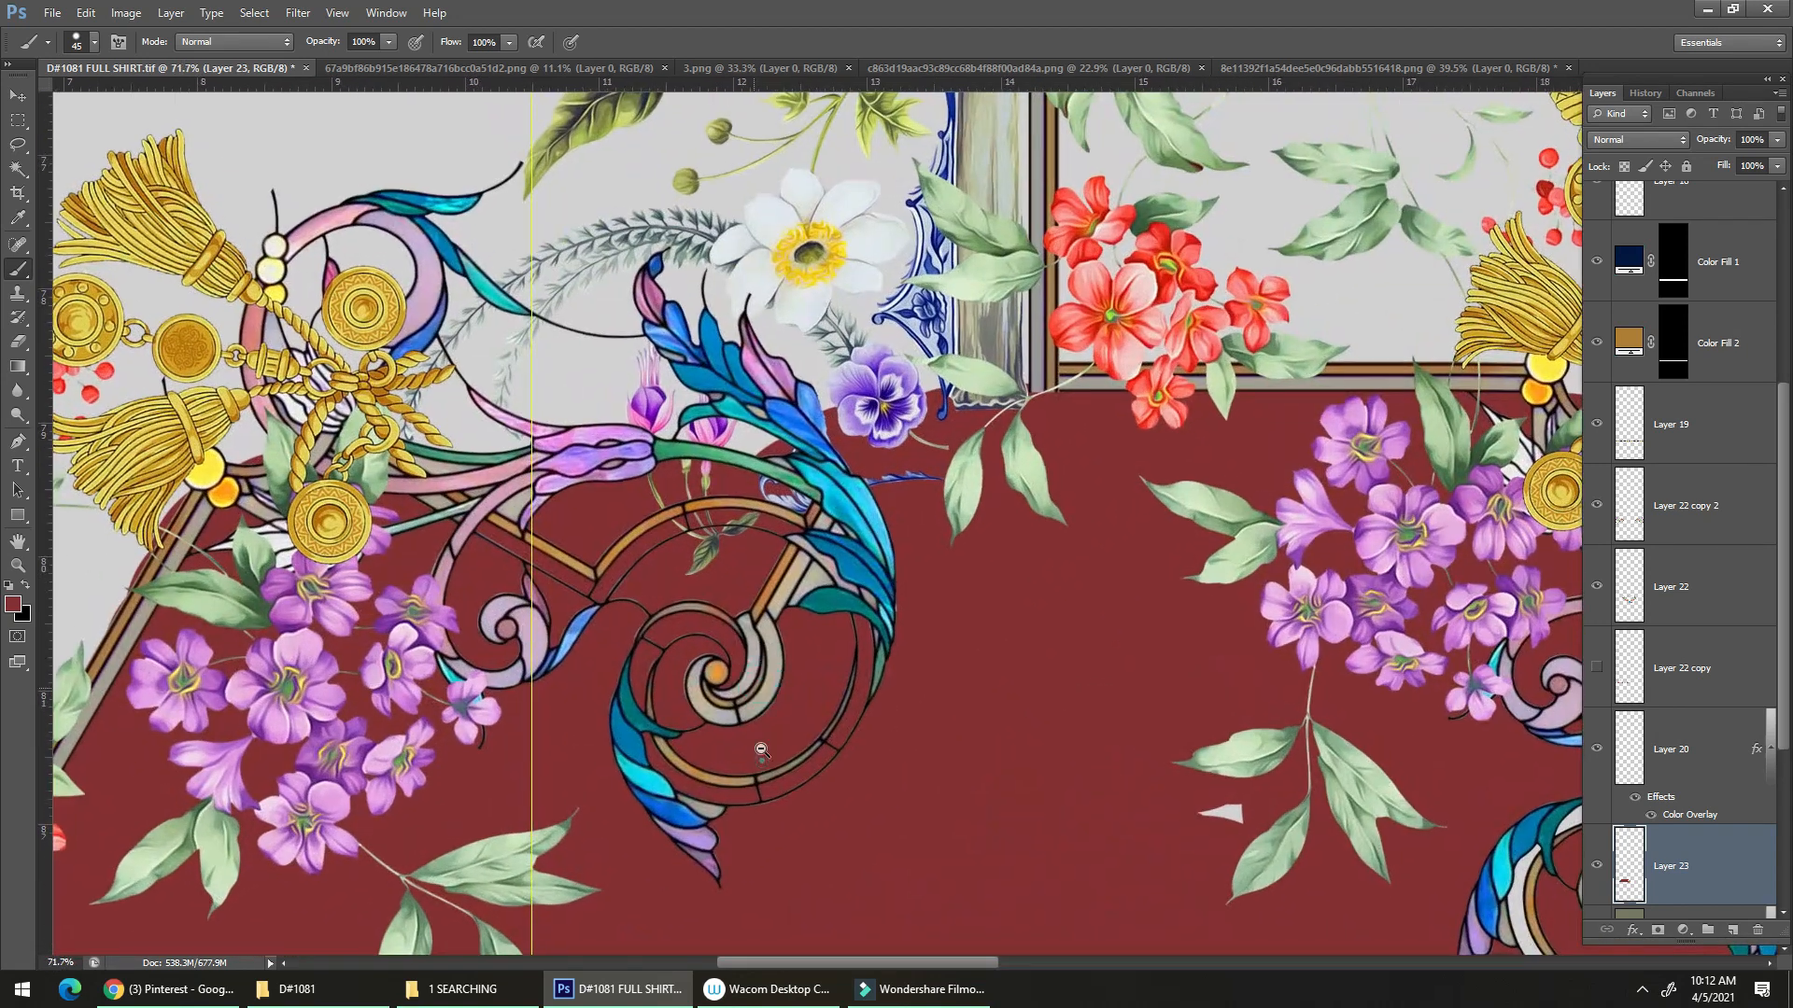
drag(760, 747, 782, 754)
key(e)
mouse_move(720, 628)
mouse_down()
mouse_move(696, 654)
mouse_move(719, 561)
mouse_up()
mouse_move(572, 561)
mouse_down()
mouse_move(674, 518)
mouse_move(719, 535)
mouse_up()
key(ctrl+z)
mouse_move(571, 567)
mouse_down()
mouse_move(662, 523)
mouse_move(734, 563)
mouse_up()
mouse_move(594, 571)
mouse_down()
mouse_move(707, 558)
mouse_move(739, 622)
mouse_move(659, 540)
mouse_move(745, 602)
mouse_move(706, 567)
mouse_move(723, 607)
mouse_up()
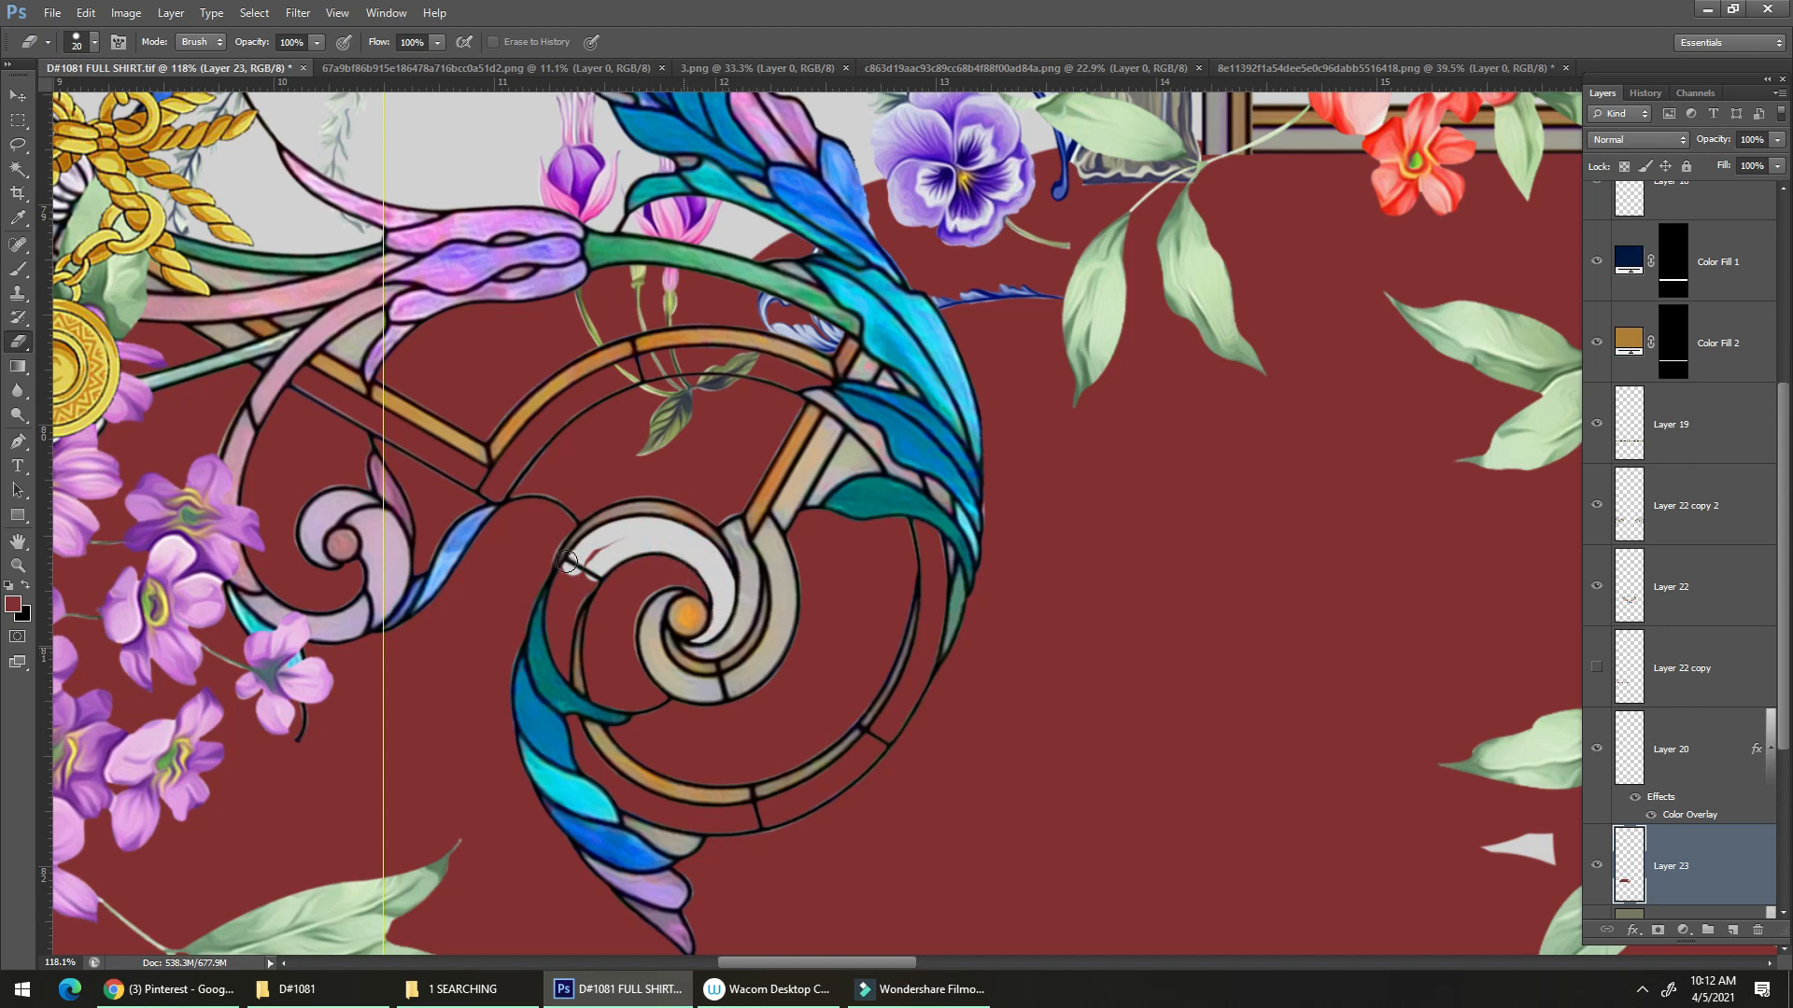
mouse_move(694, 544)
mouse_down()
mouse_move(675, 587)
mouse_move(566, 564)
mouse_move(598, 563)
mouse_move(566, 613)
mouse_move(596, 549)
mouse_move(556, 635)
mouse_up()
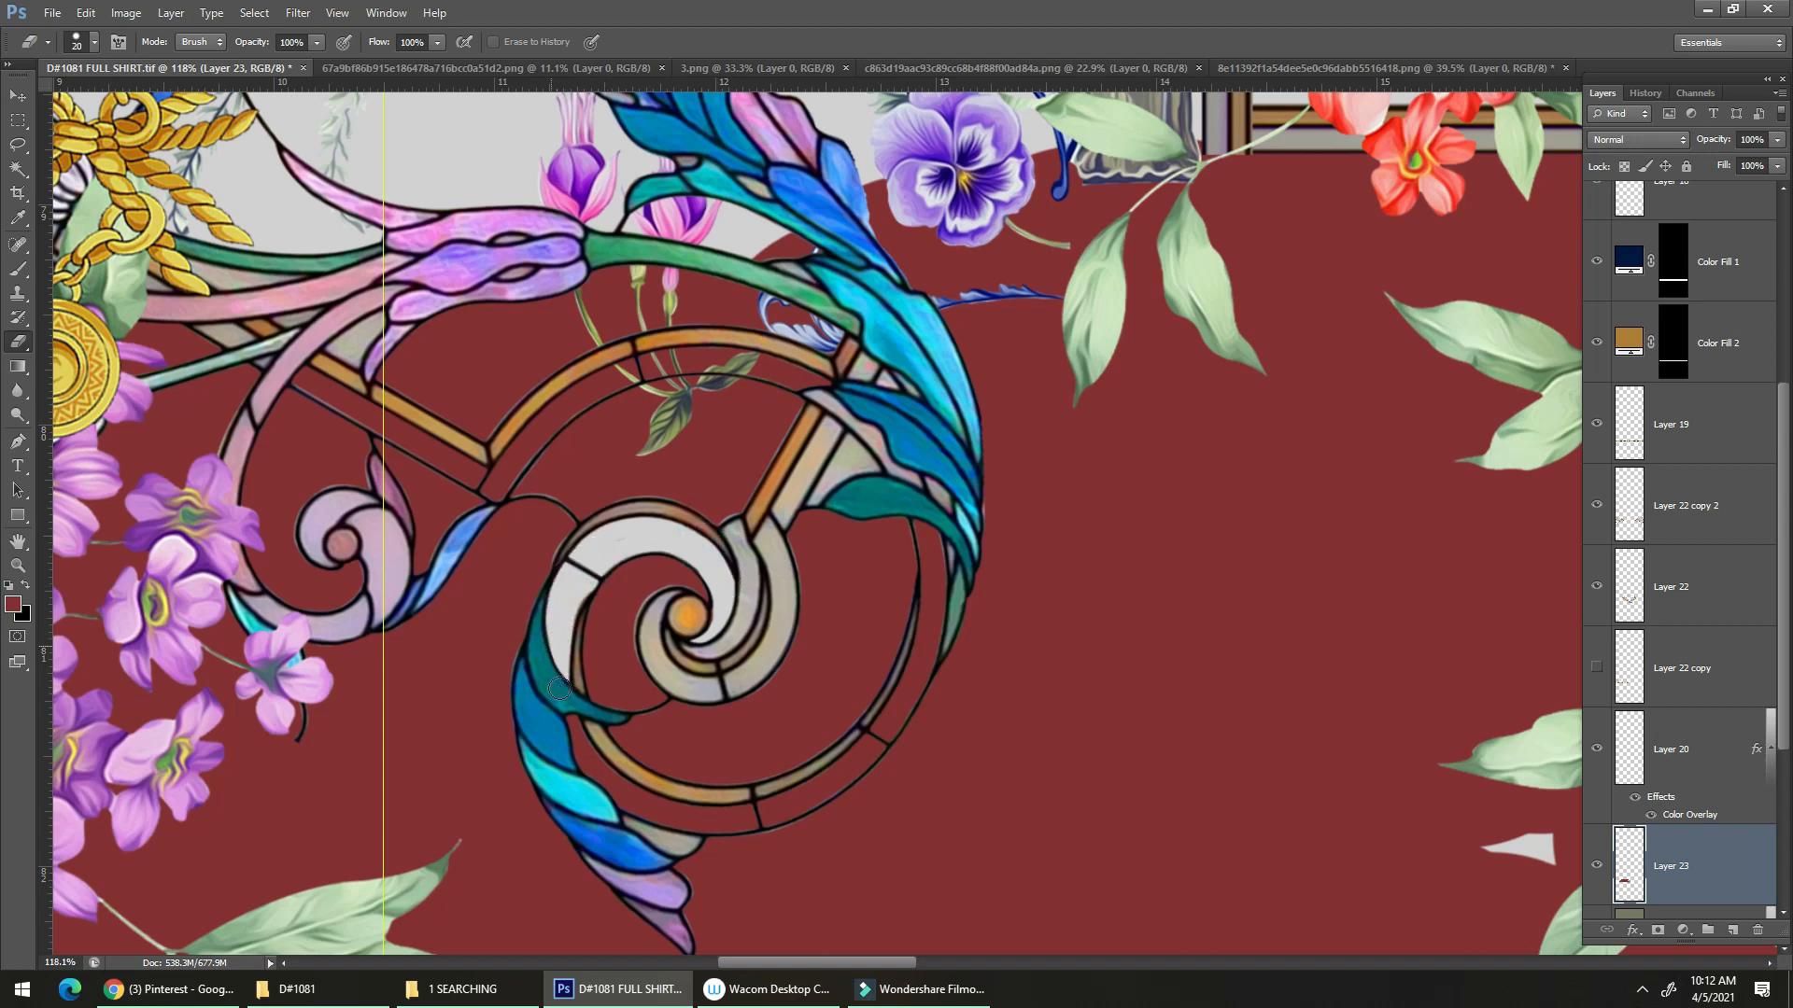
Erase the maroon from the lower outer band of the tilted scroll, around to the teal leaf.
mouse_move(560, 727)
mouse_down()
mouse_move(663, 803)
mouse_move(747, 808)
mouse_move(830, 767)
mouse_move(921, 653)
mouse_move(941, 560)
mouse_move(917, 515)
mouse_move(938, 607)
mouse_up()
mouse_move(919, 515)
mouse_down()
mouse_move(934, 586)
mouse_move(835, 759)
mouse_up()
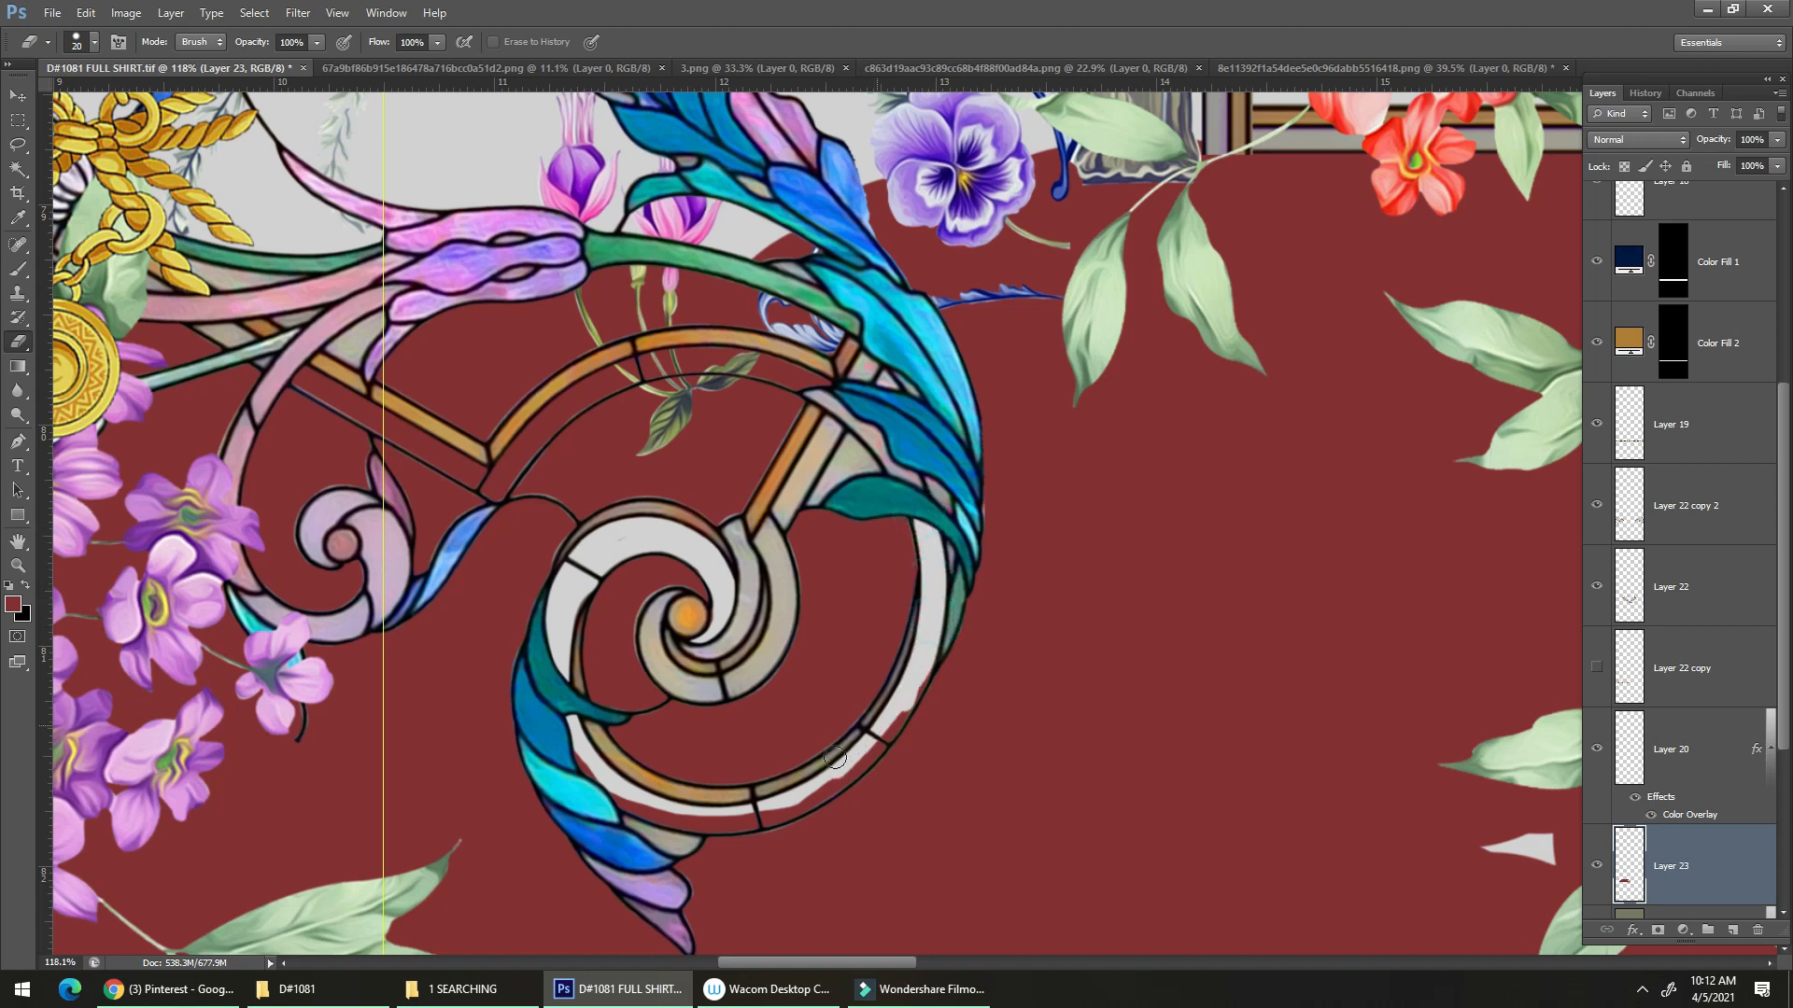
mouse_move(918, 689)
mouse_down()
mouse_move(905, 705)
mouse_move(931, 646)
mouse_up()
mouse_move(885, 711)
mouse_down()
mouse_move(851, 770)
mouse_move(907, 698)
mouse_move(830, 787)
mouse_move(746, 820)
mouse_move(674, 824)
mouse_move(612, 787)
mouse_up()
Select the maroon background area with the Magic Wand and fill it with the ochre sampled from the central hanging swag.
scroll(651, 764, down, 8)
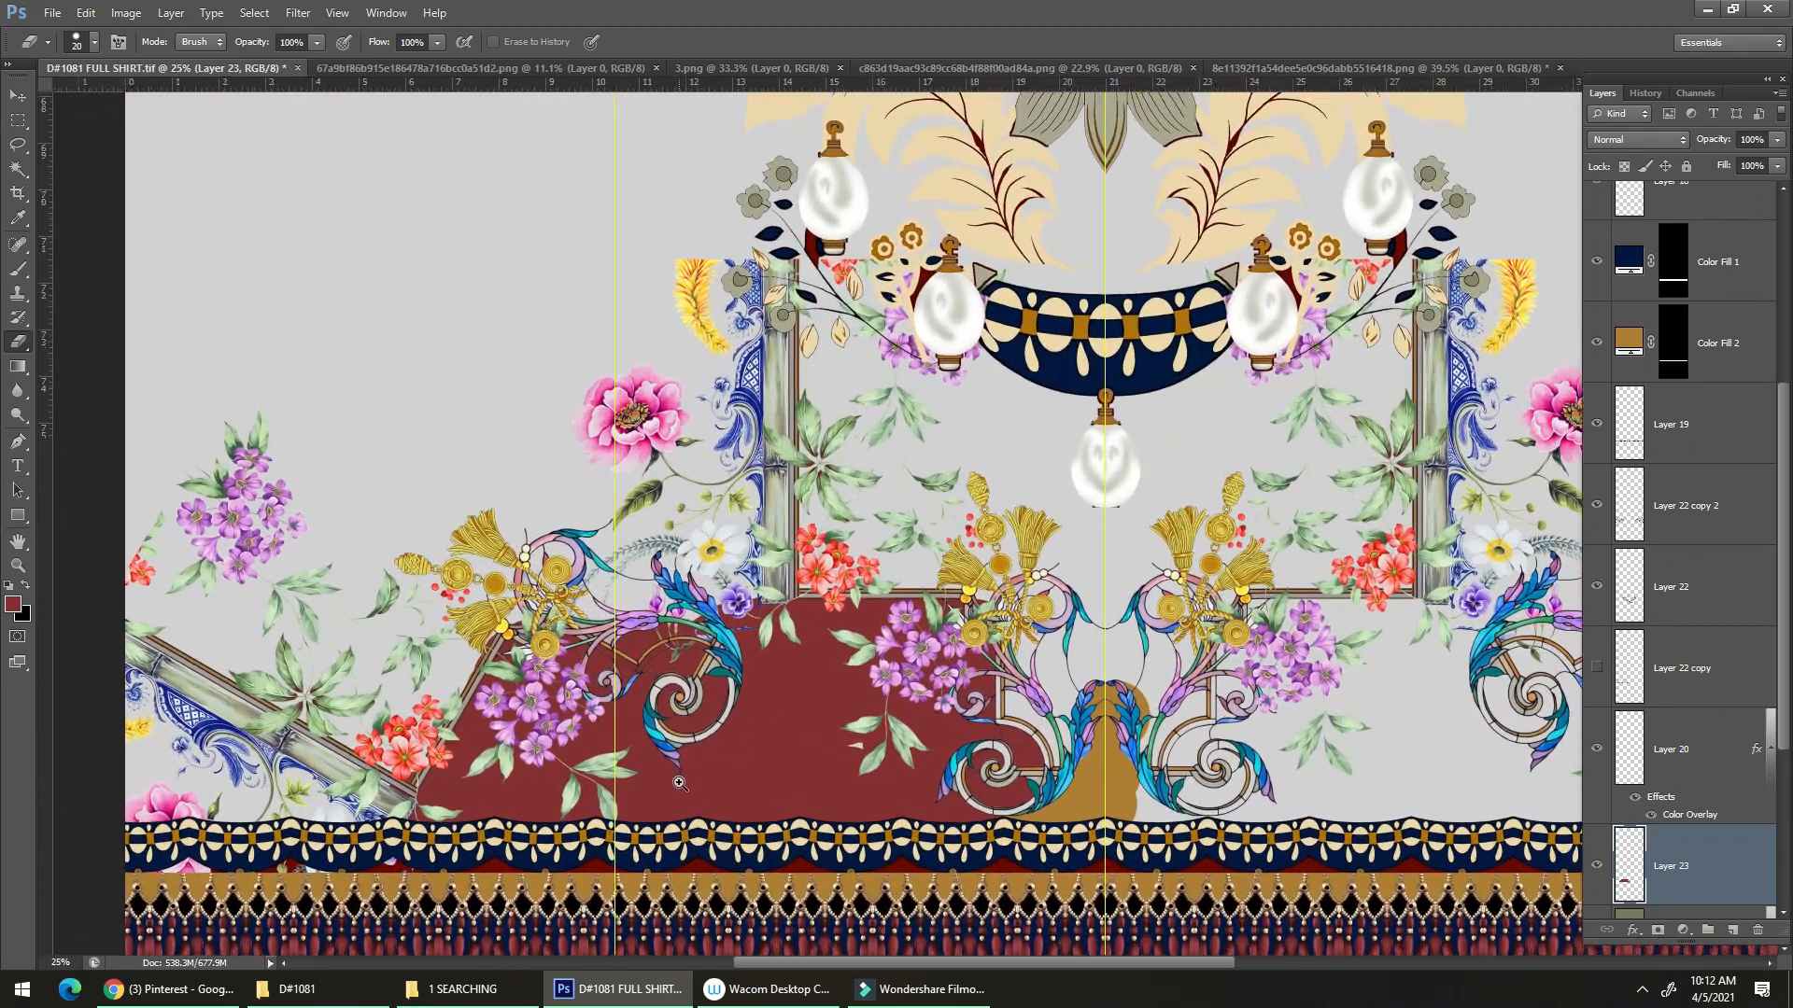
drag(679, 783, 606, 771)
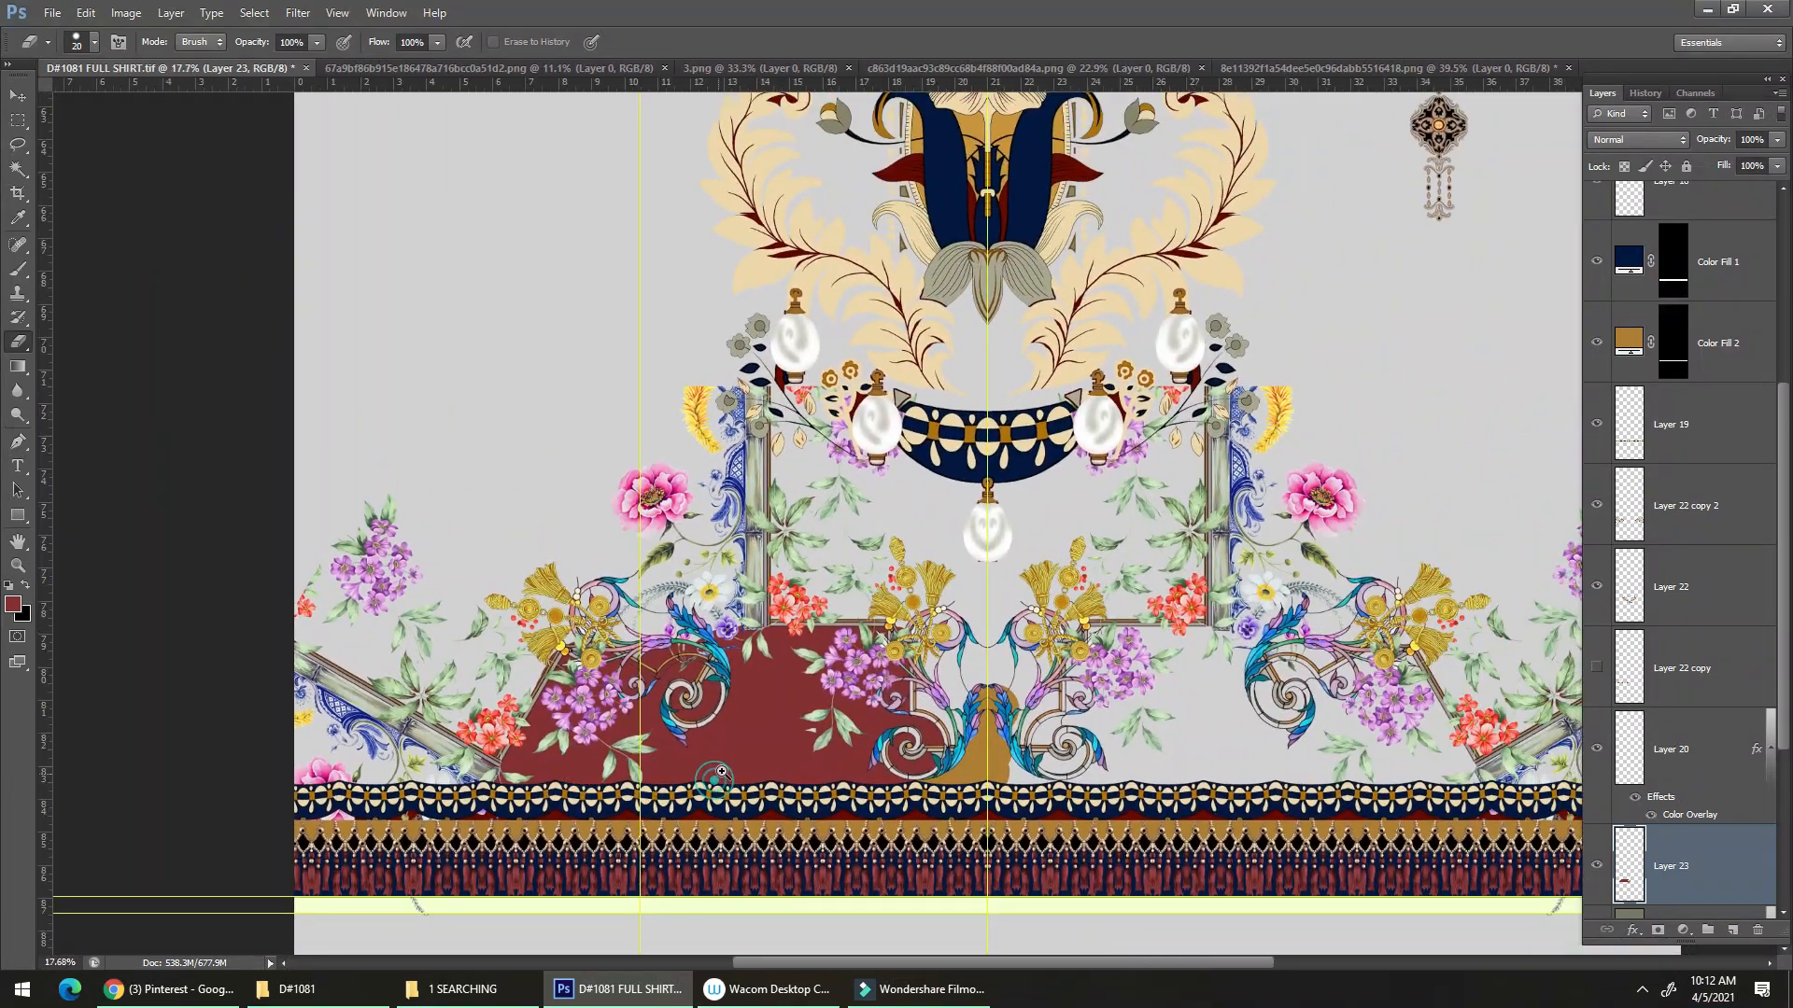
scroll(758, 761, down, 2)
key(v)
key(w)
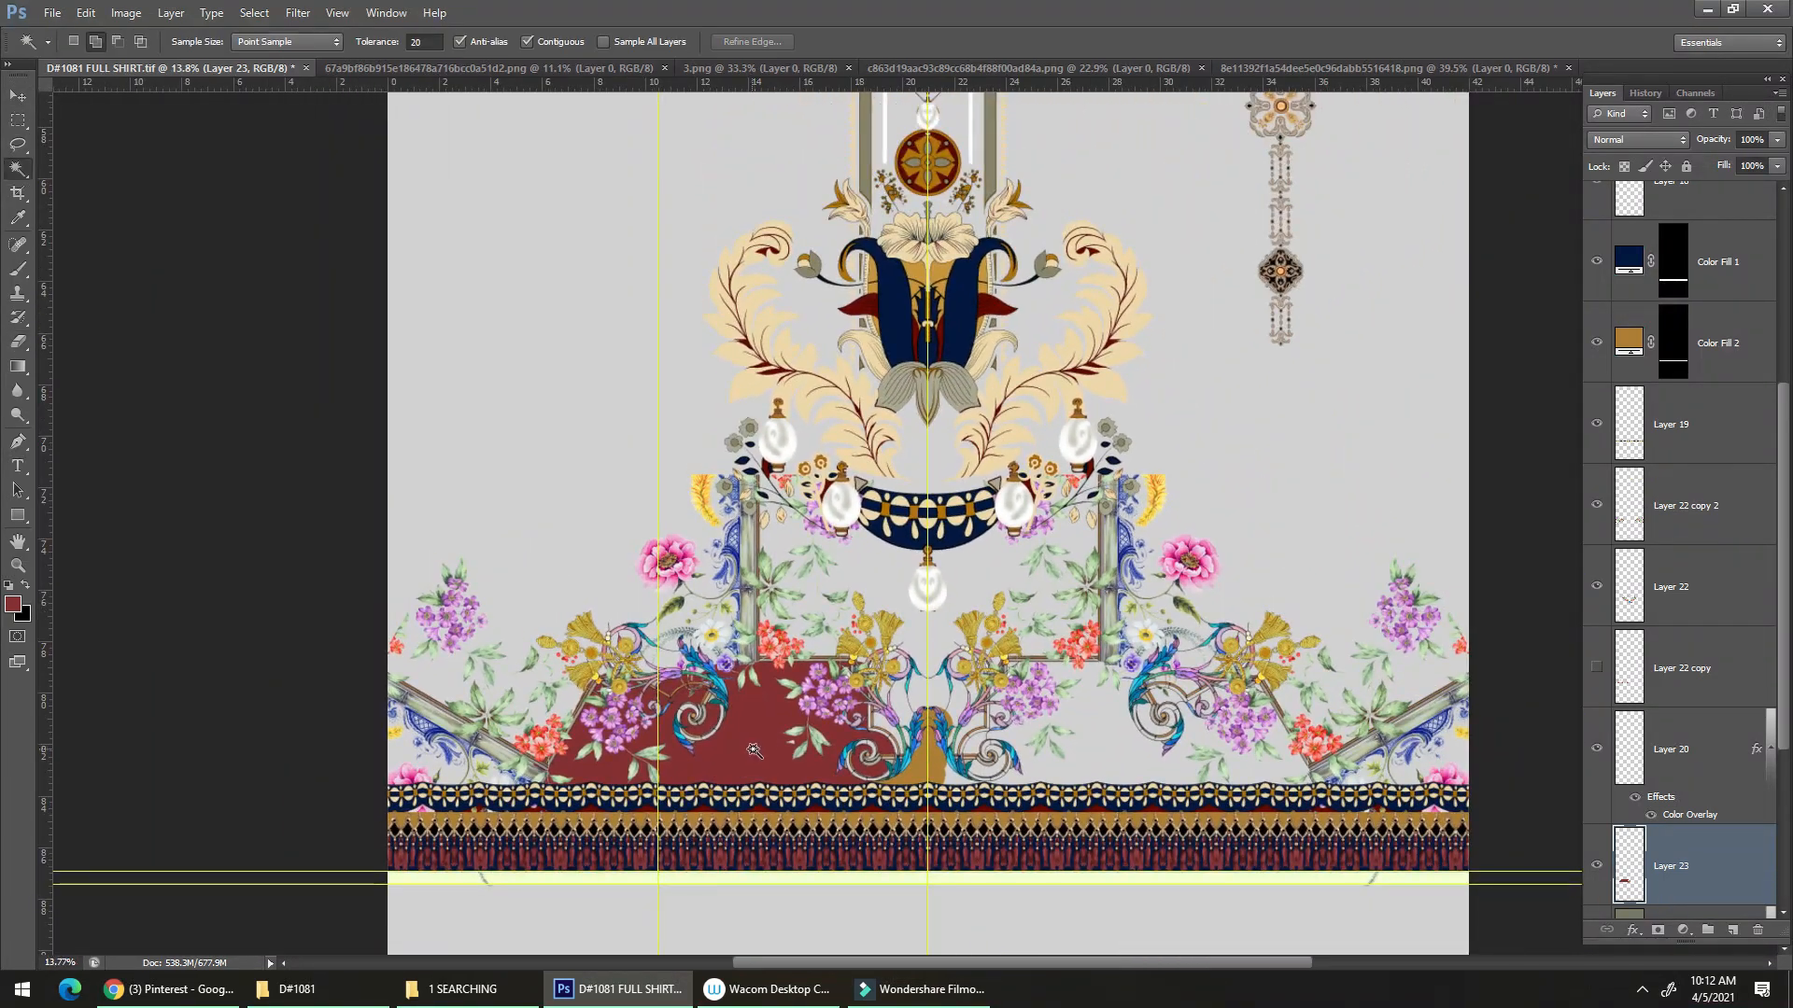
click(802, 744)
key(i)
click(945, 505)
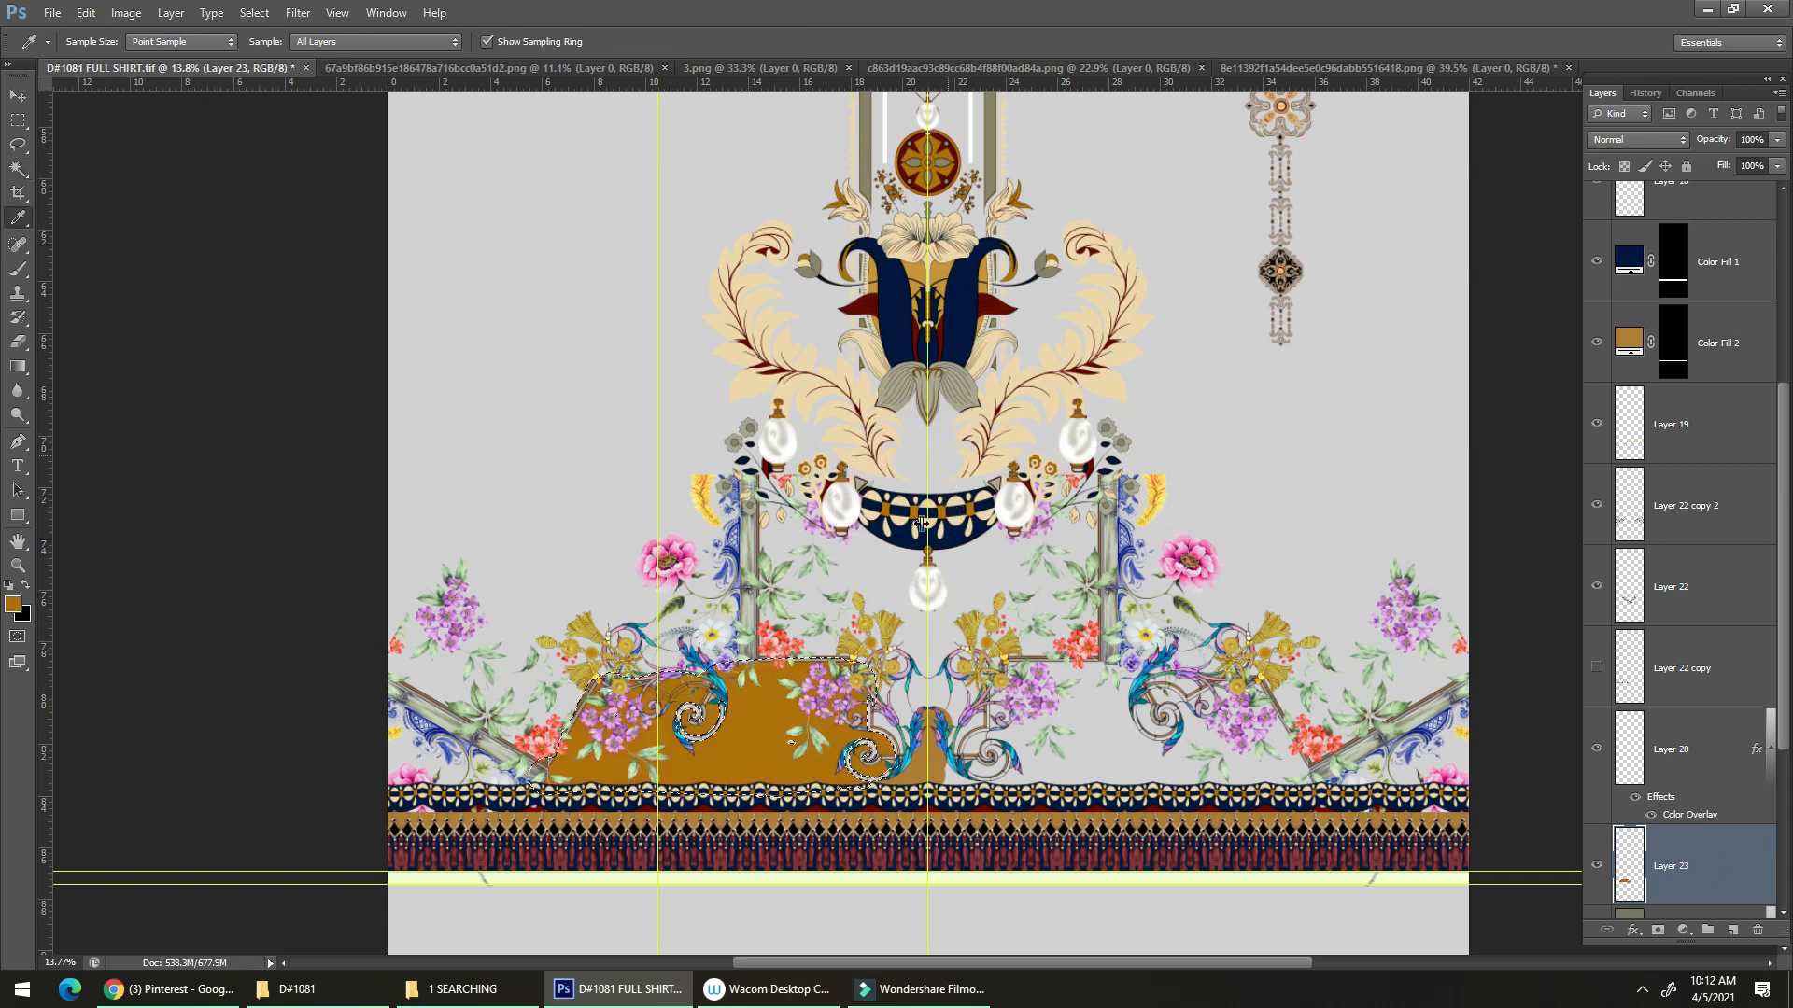
key(ctrl+z)
drag(811, 758, 840, 671)
key(ctrl+z)
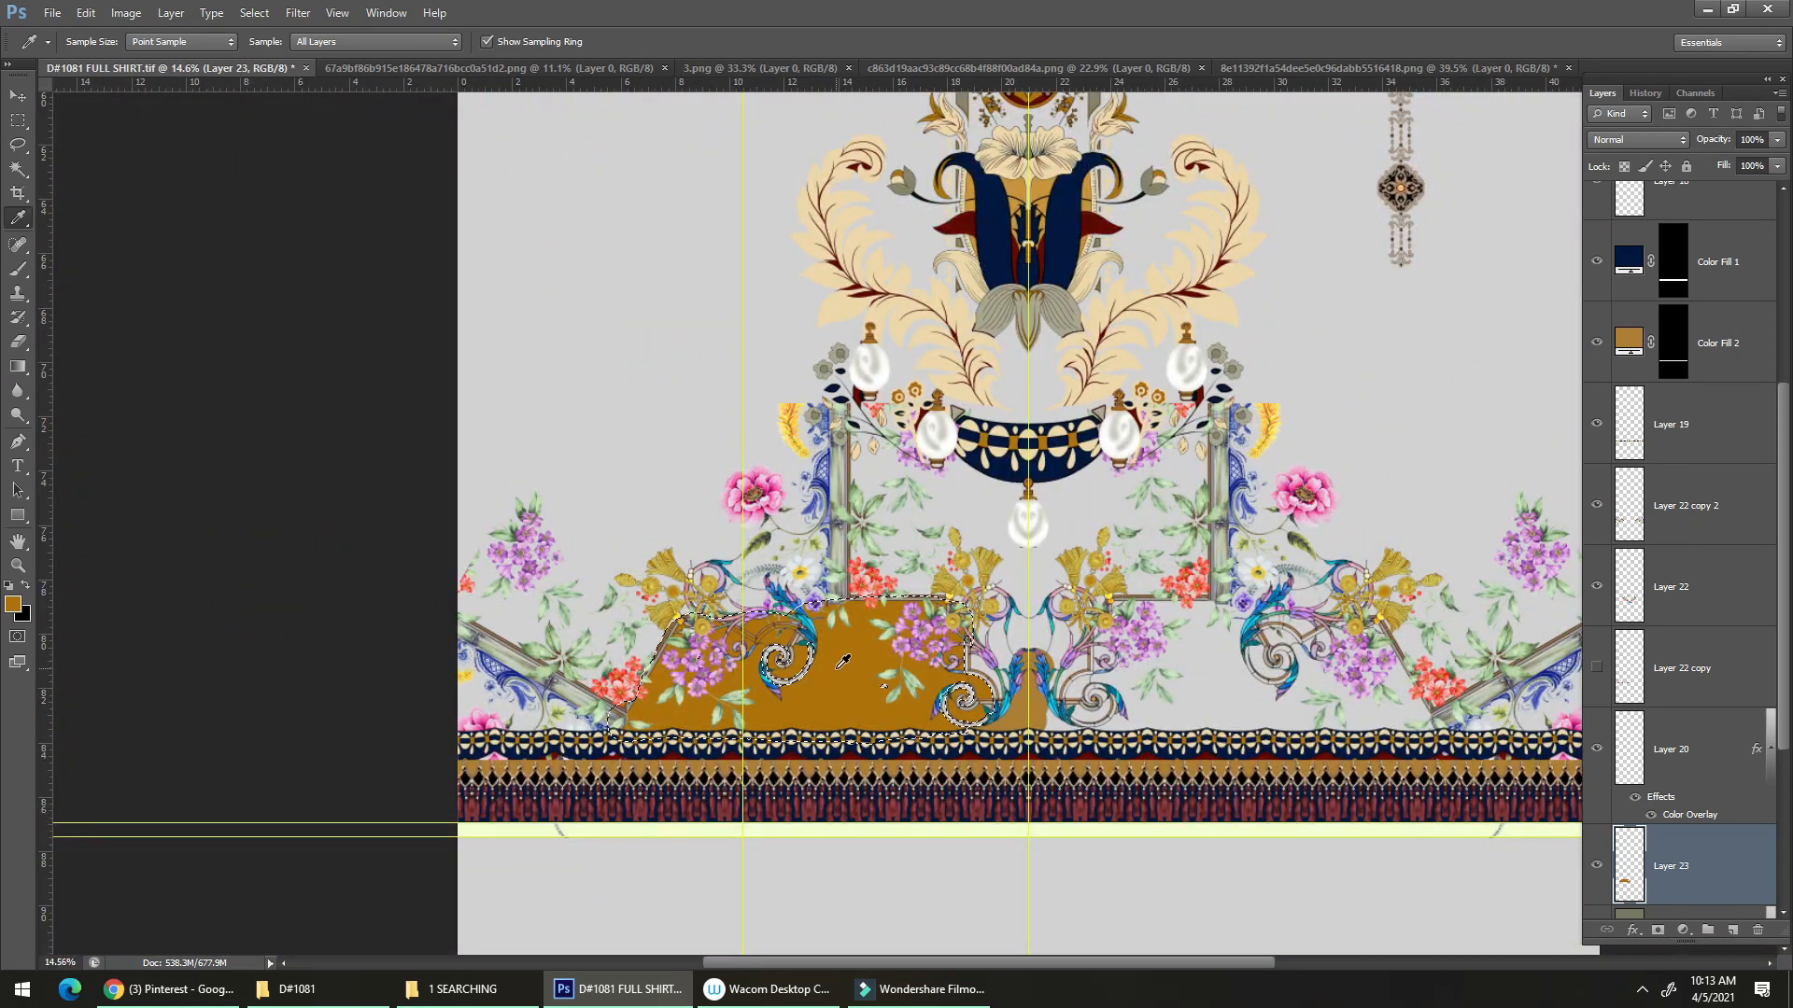
key(g)
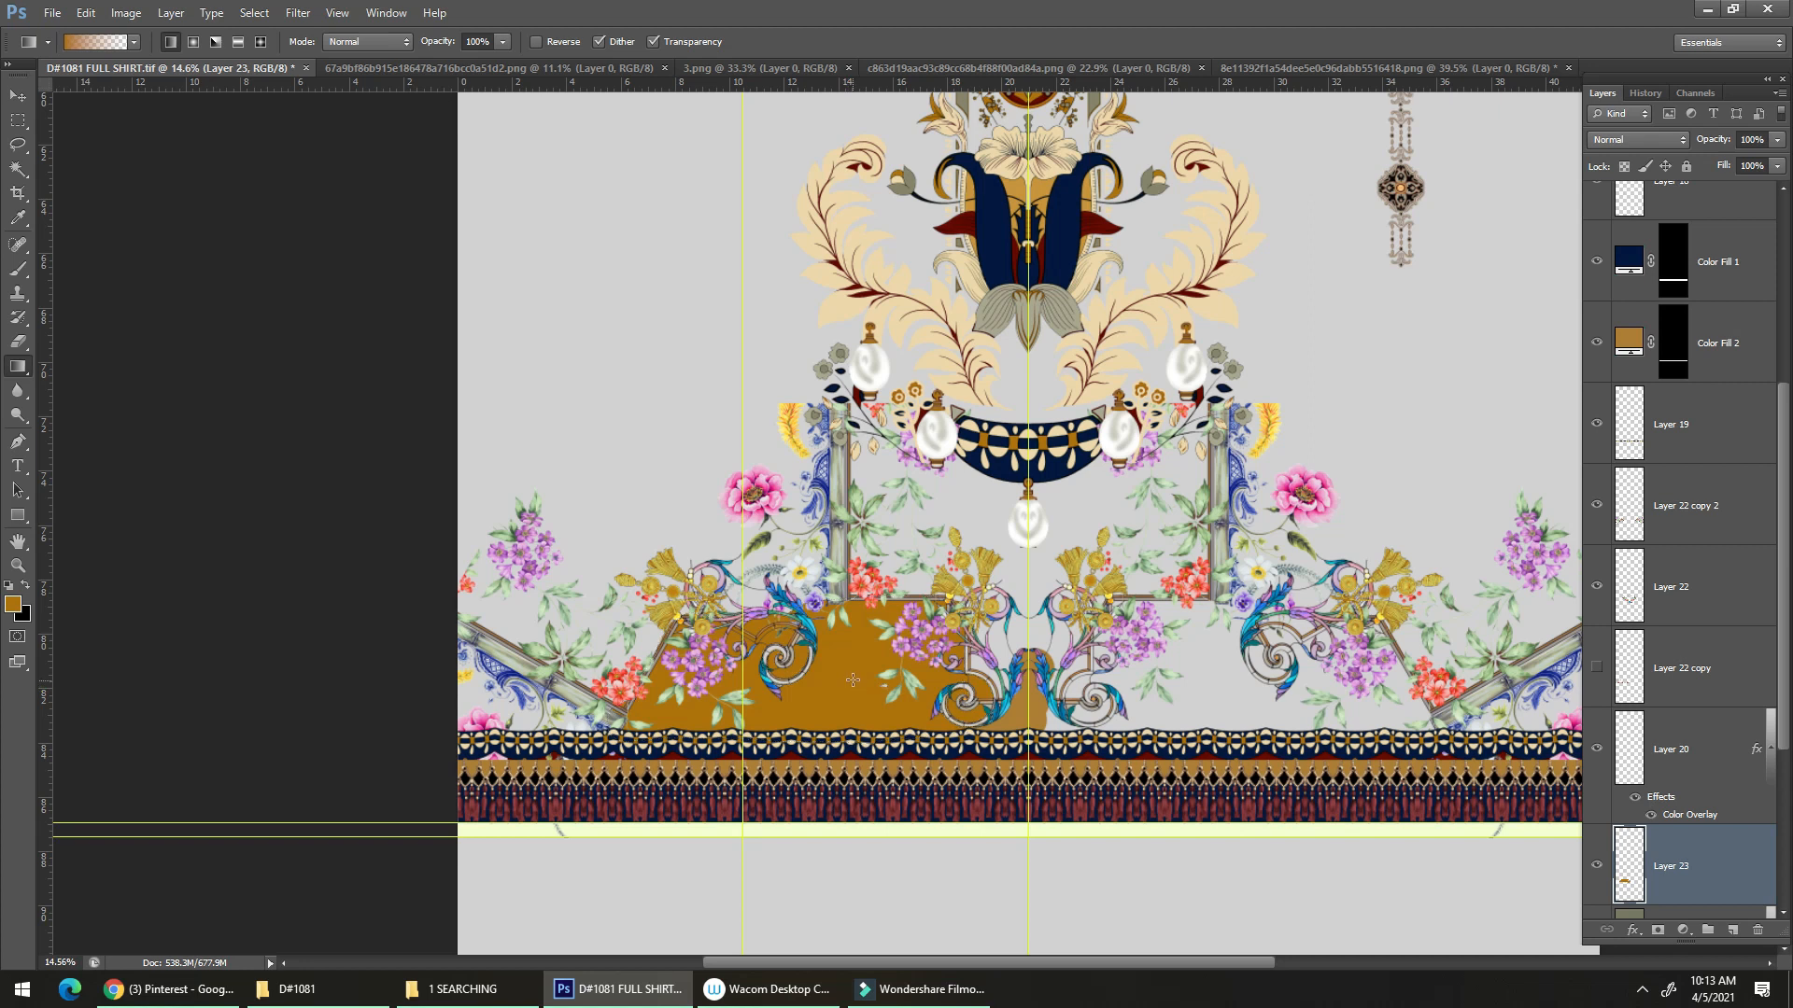
key(b)
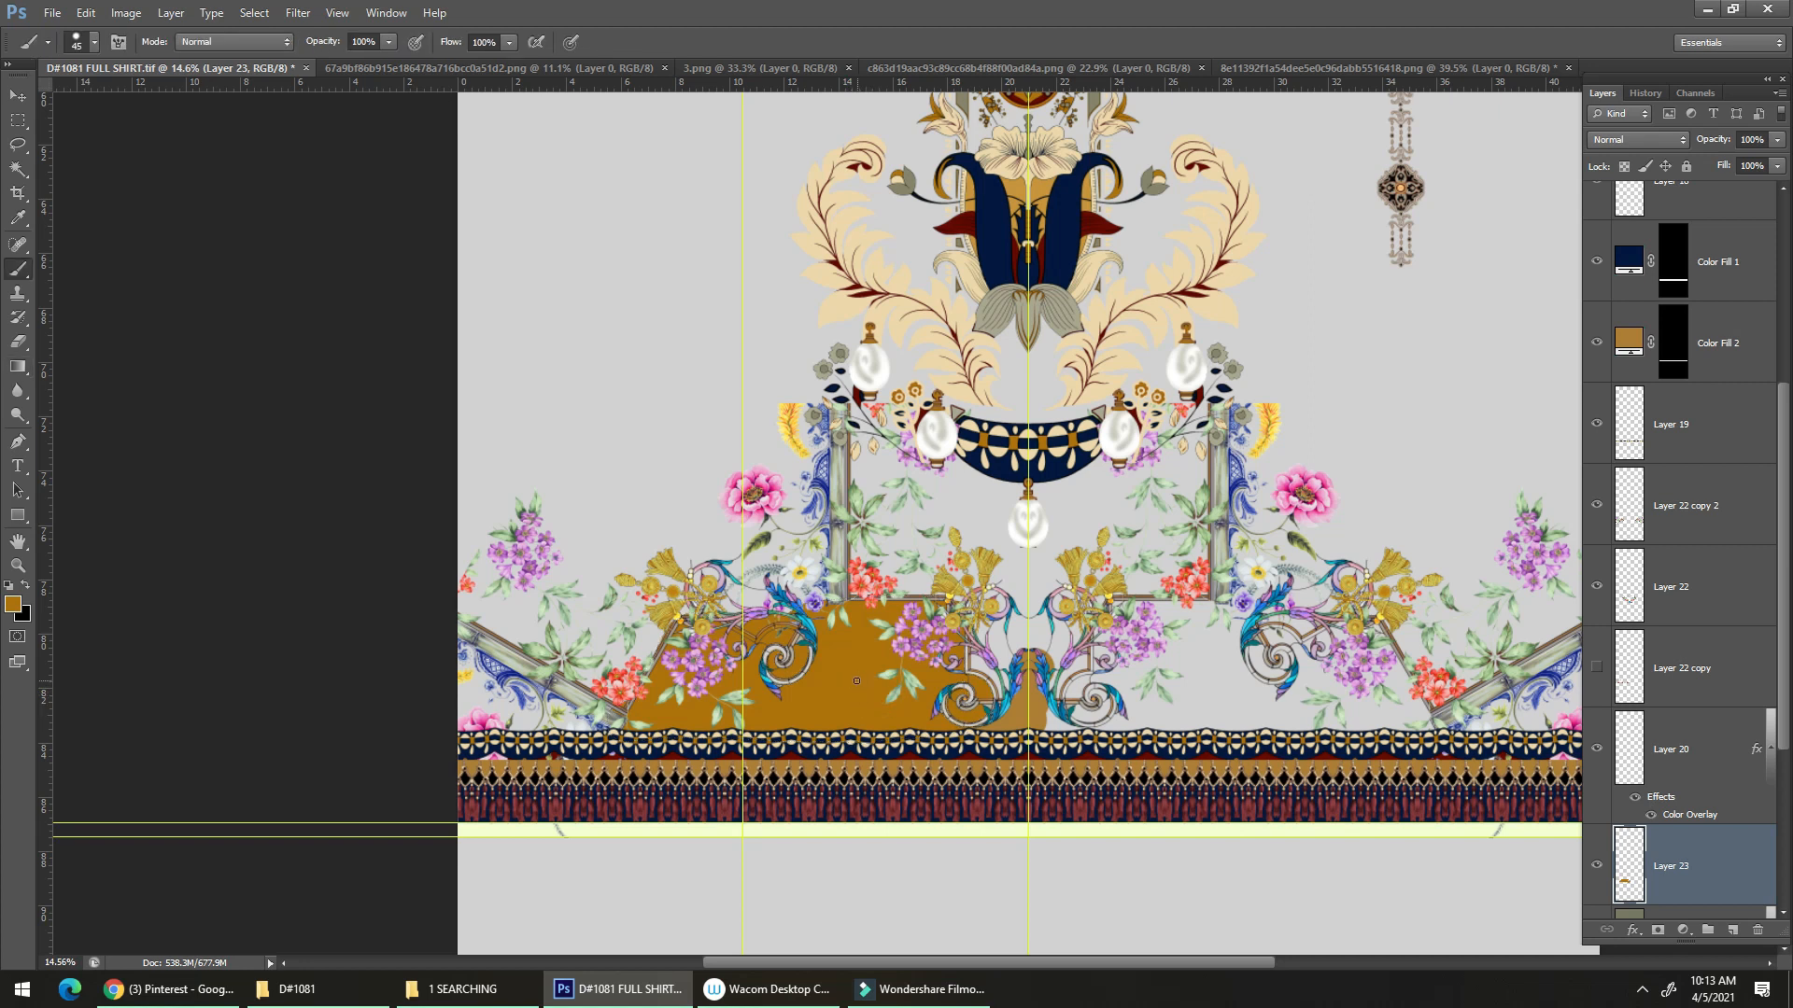
Select the ochre area and draw a navy-to-transparent gradient down from its upper edge on a new layer above Layer 23.
key(w)
click(849, 670)
key(g)
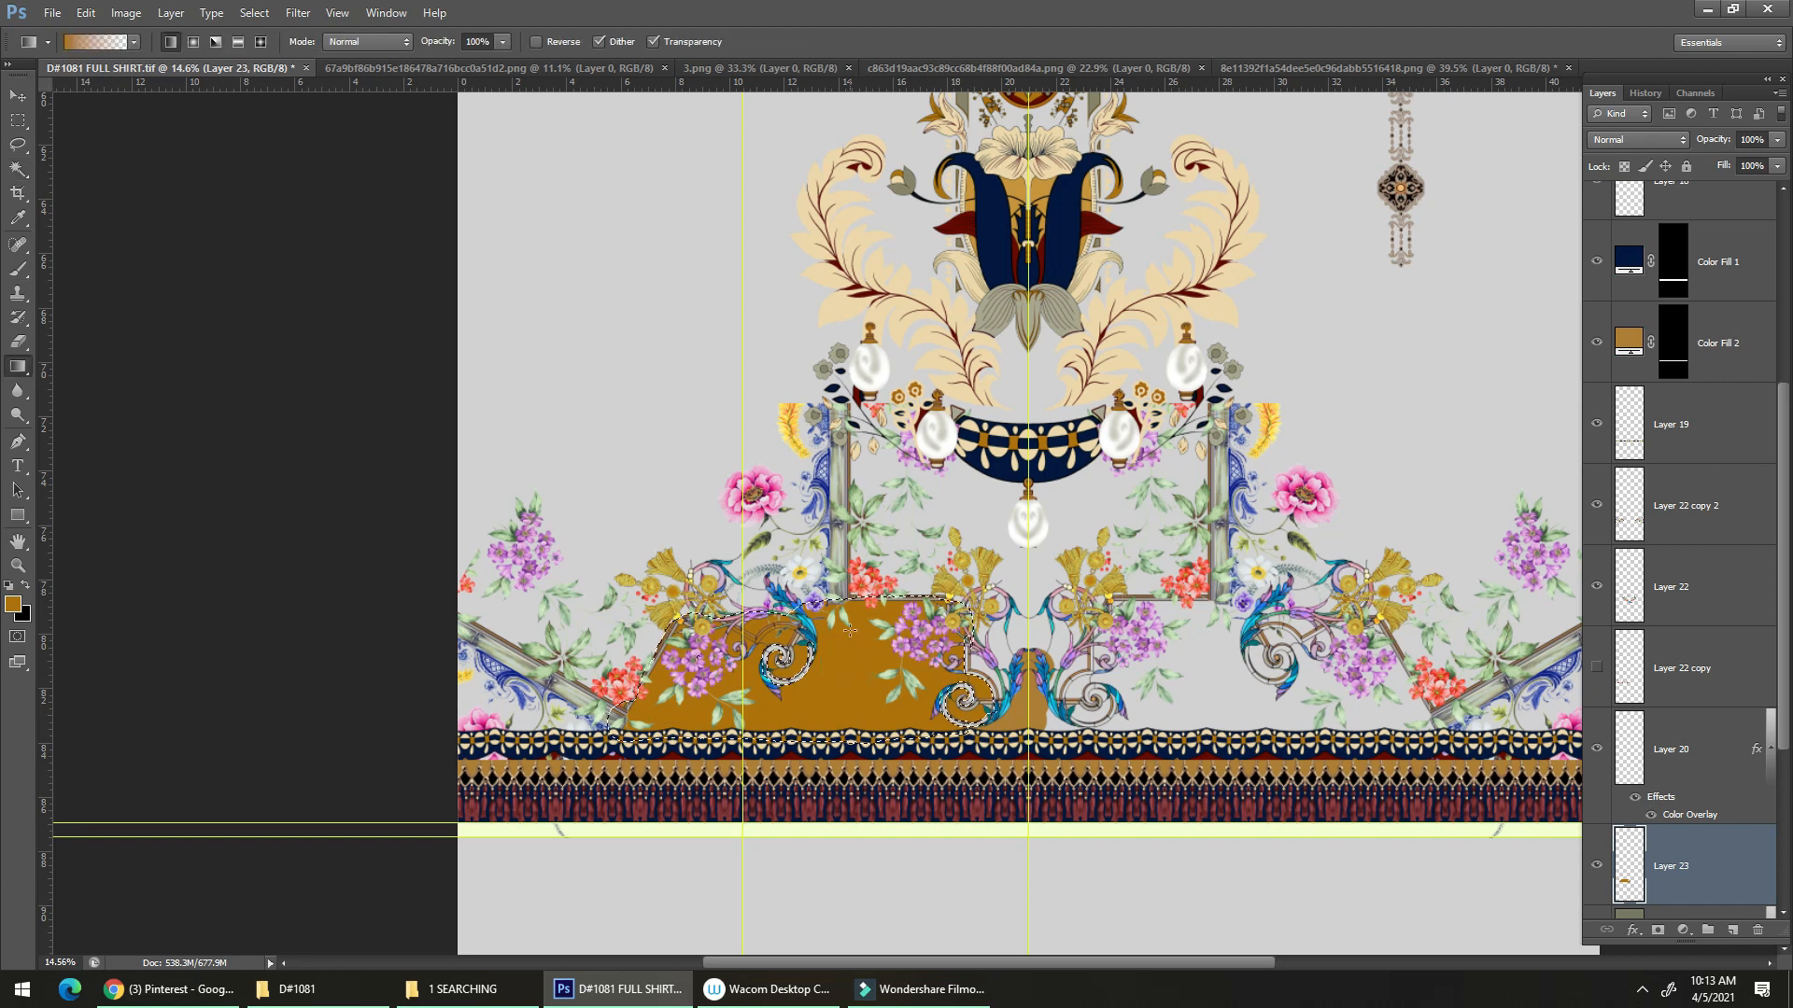
click(1732, 930)
key(i)
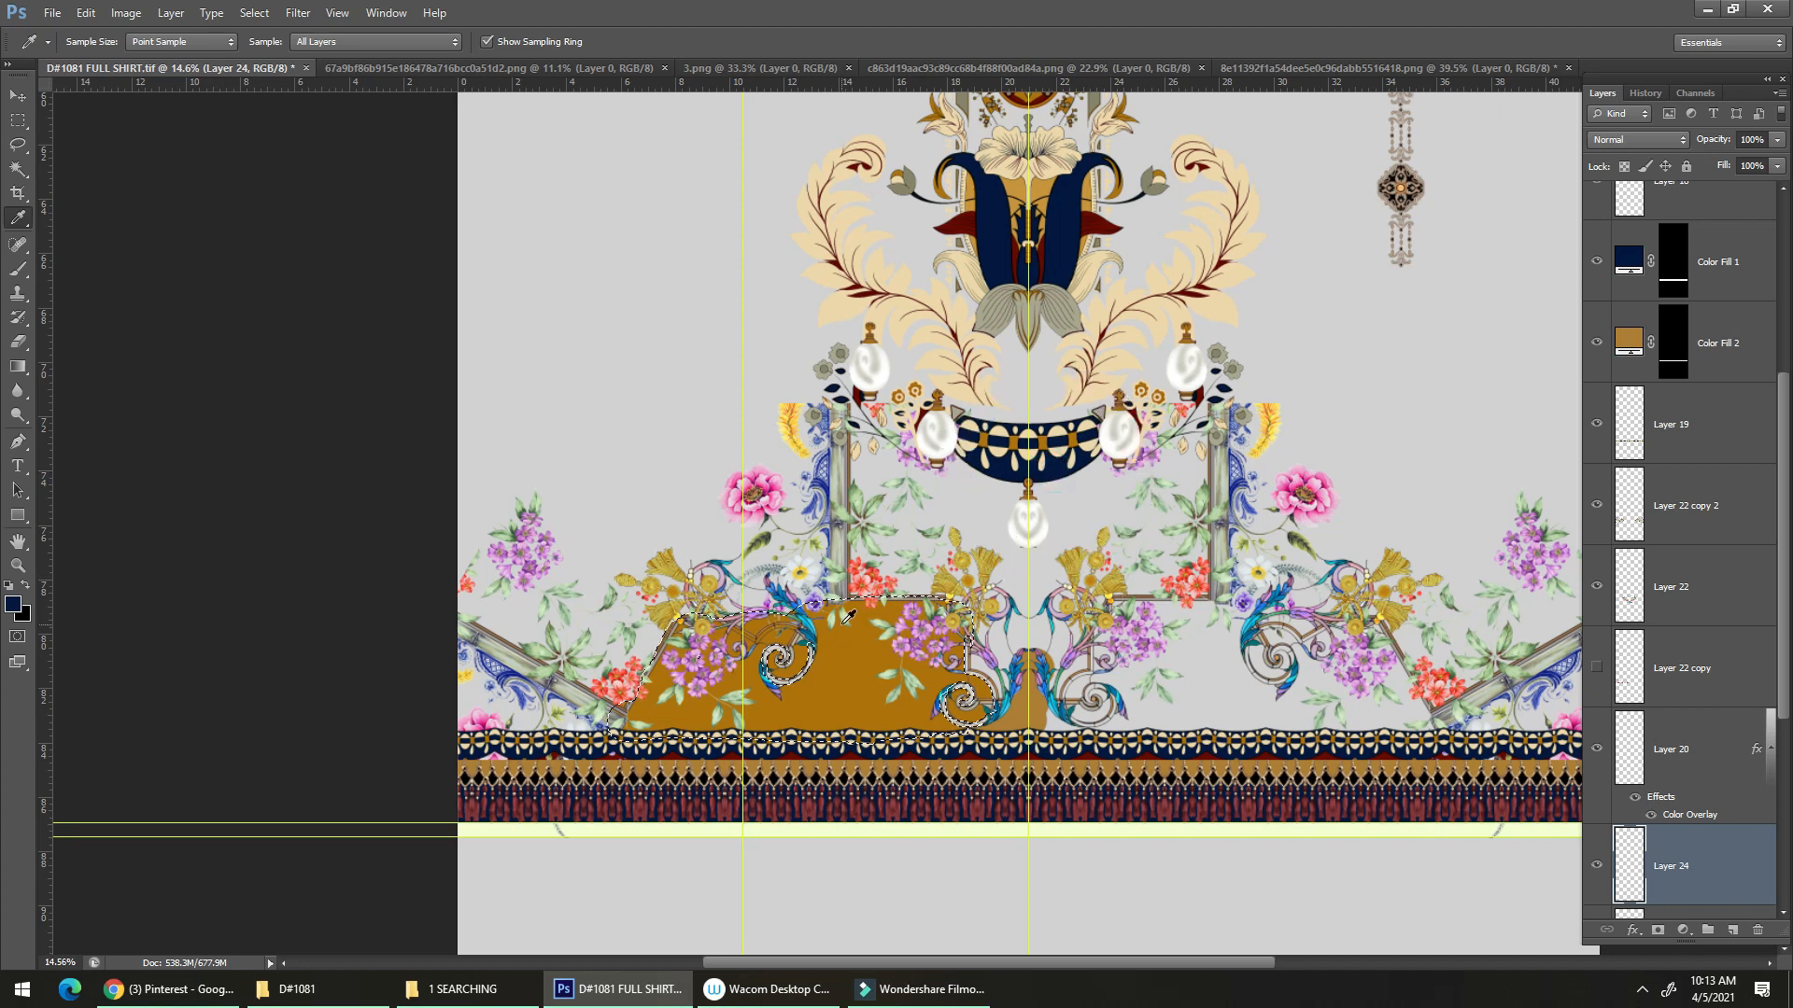
key(g)
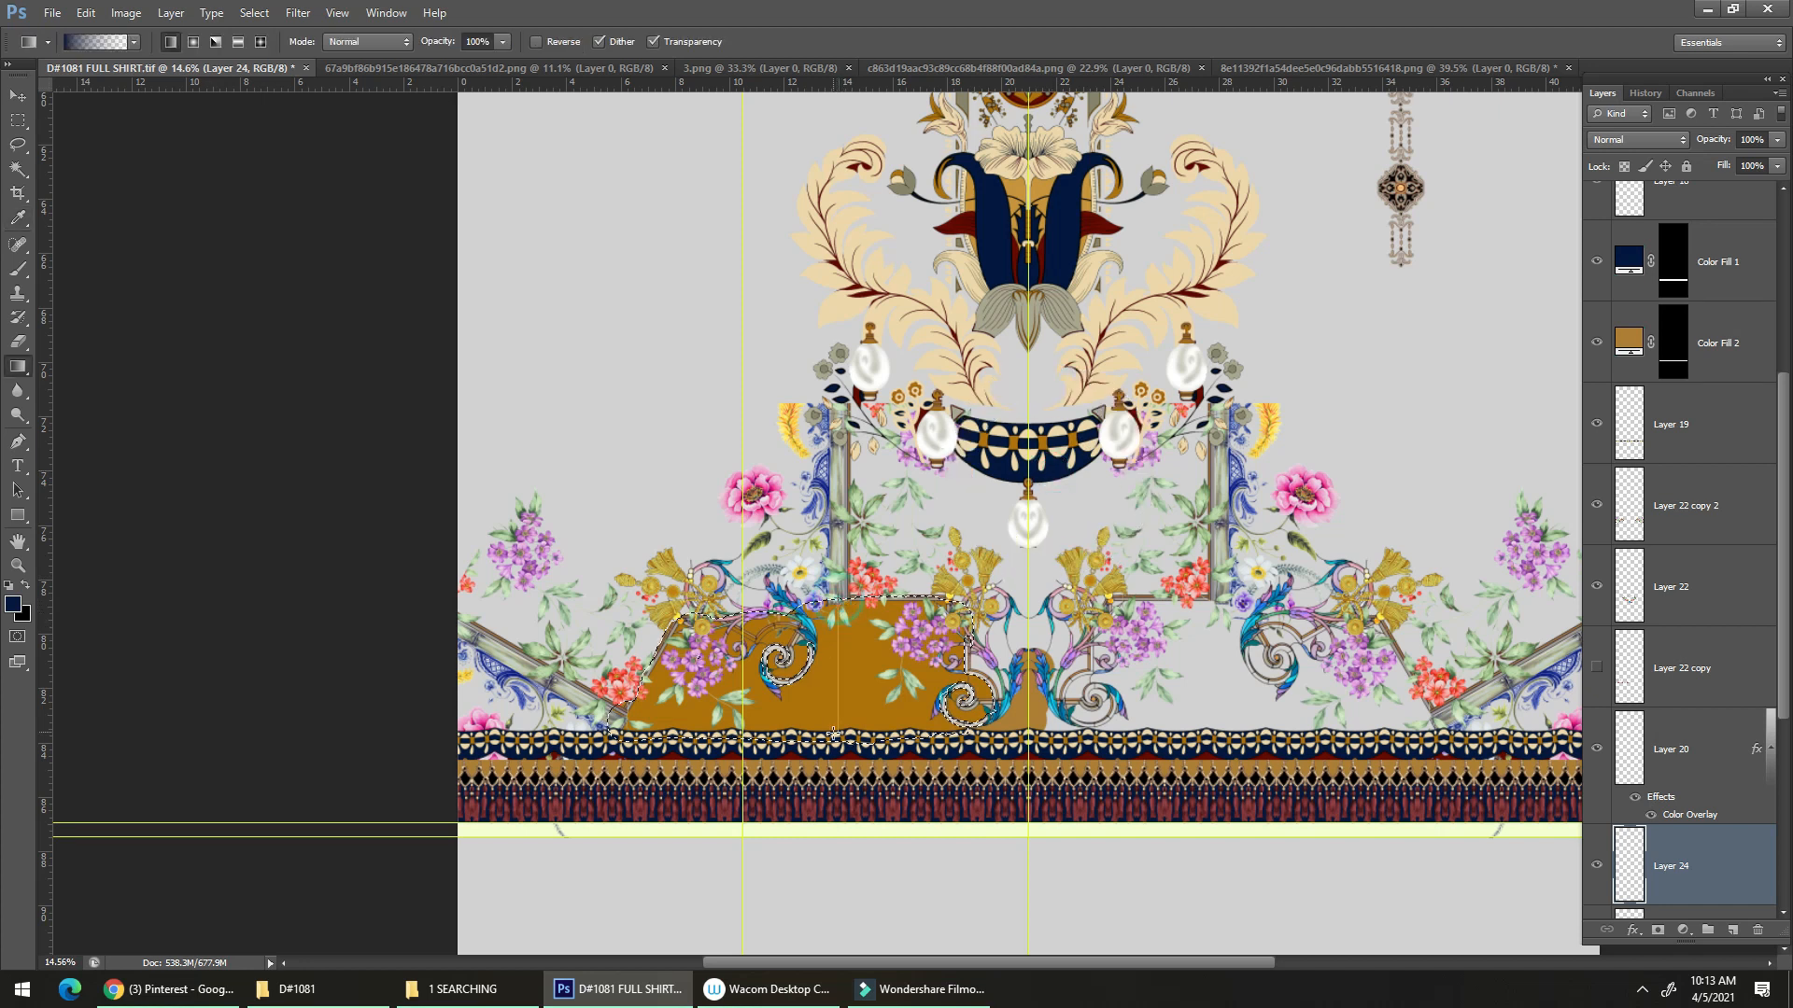
drag(834, 733, 834, 734)
key(ctrl+d)
Select the remaining ochre patch between the two central scrolls on Layer 23 and fill it with navy sampled from the scalloped hem.
scroll(858, 677, up, 1)
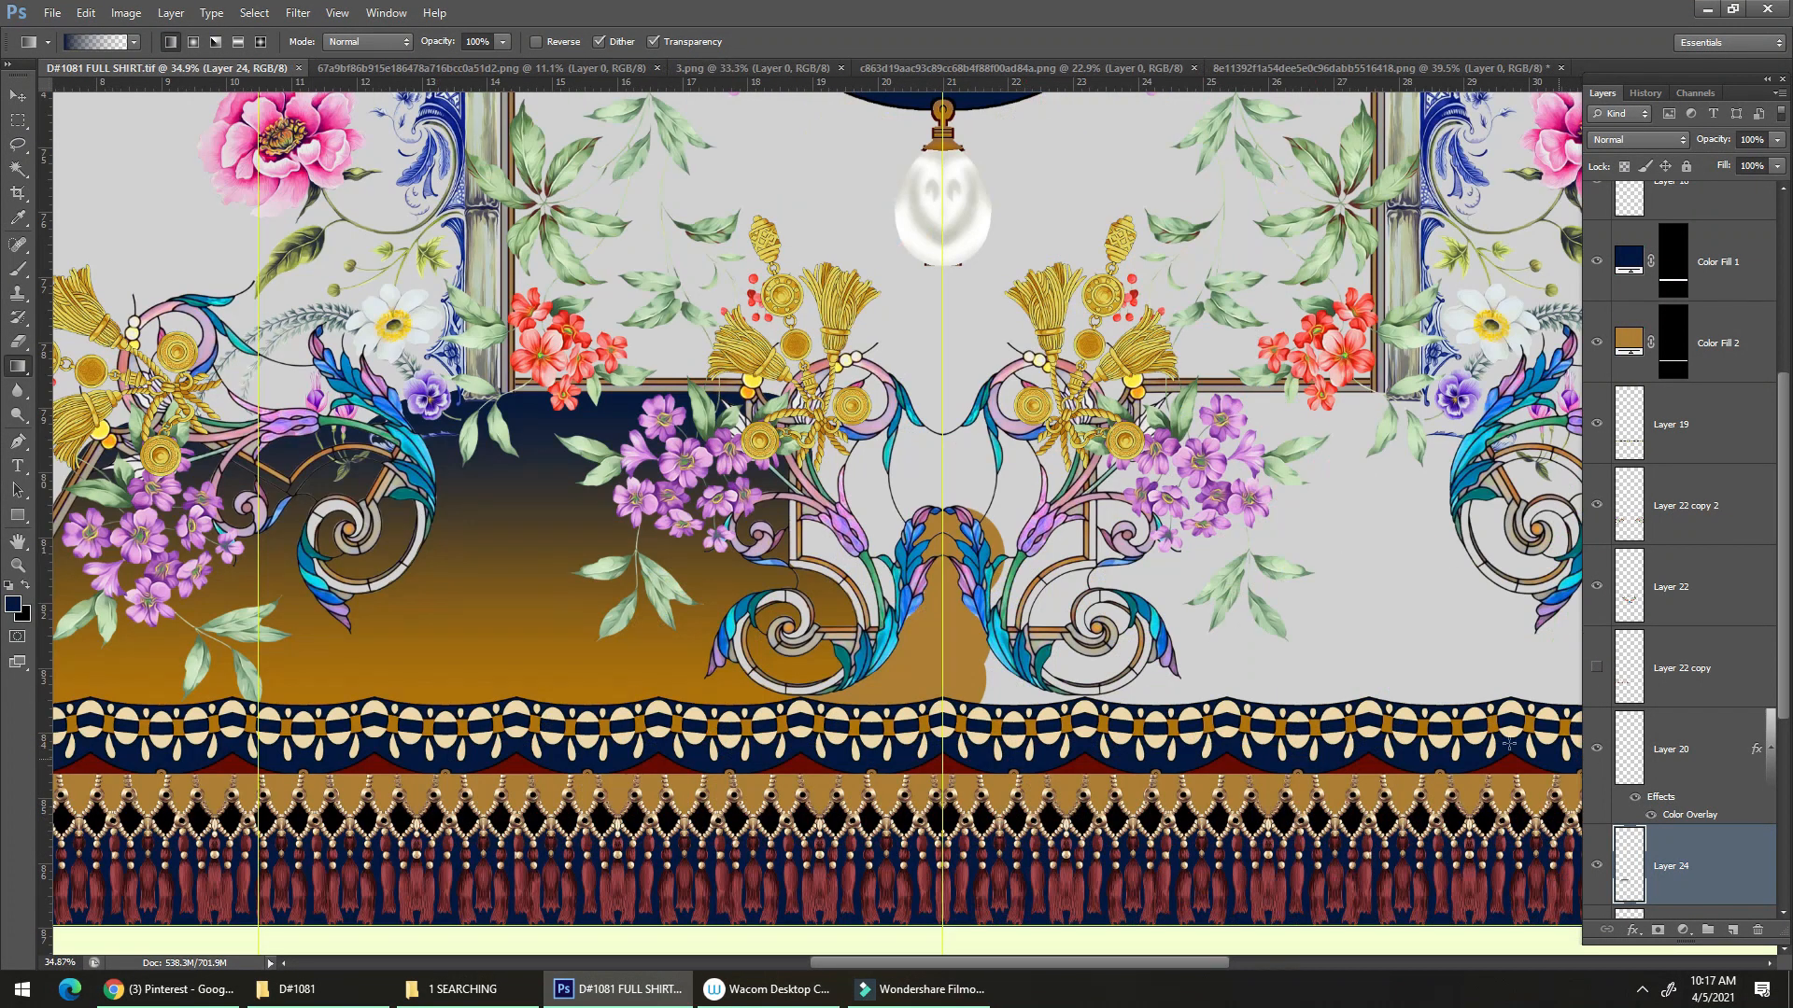
key(v)
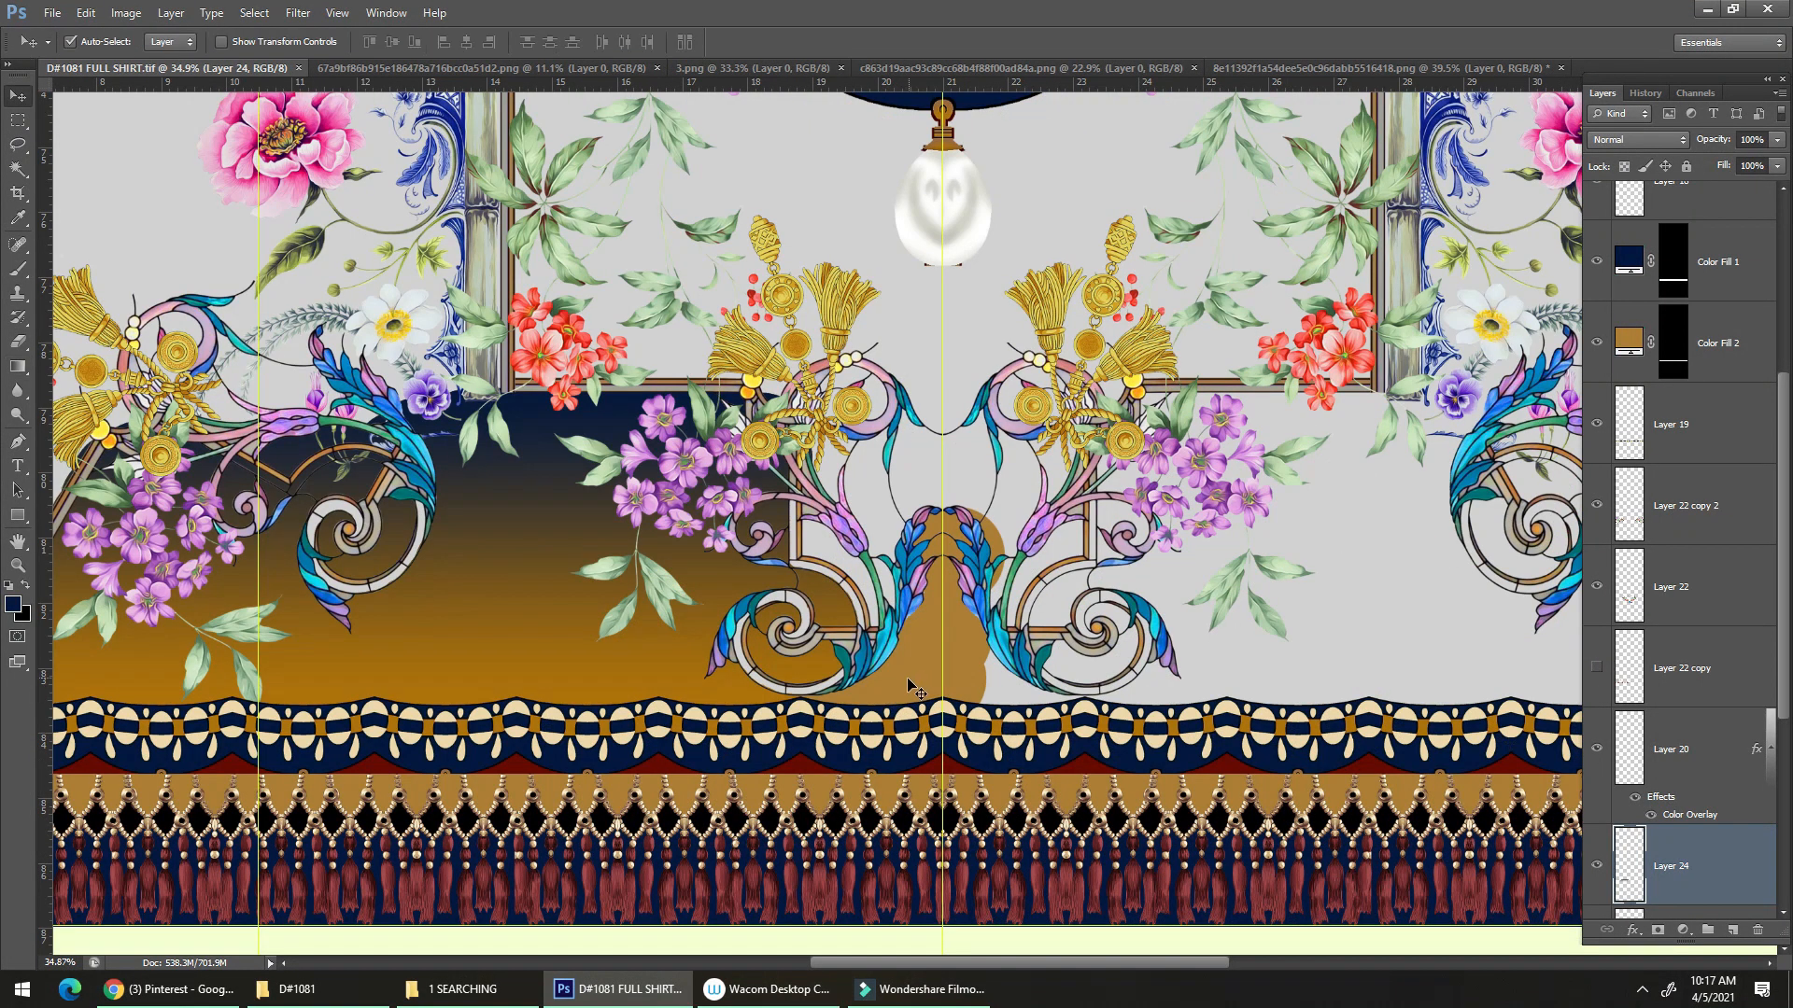
ctrl+click(903, 688)
key(w)
click(904, 688)
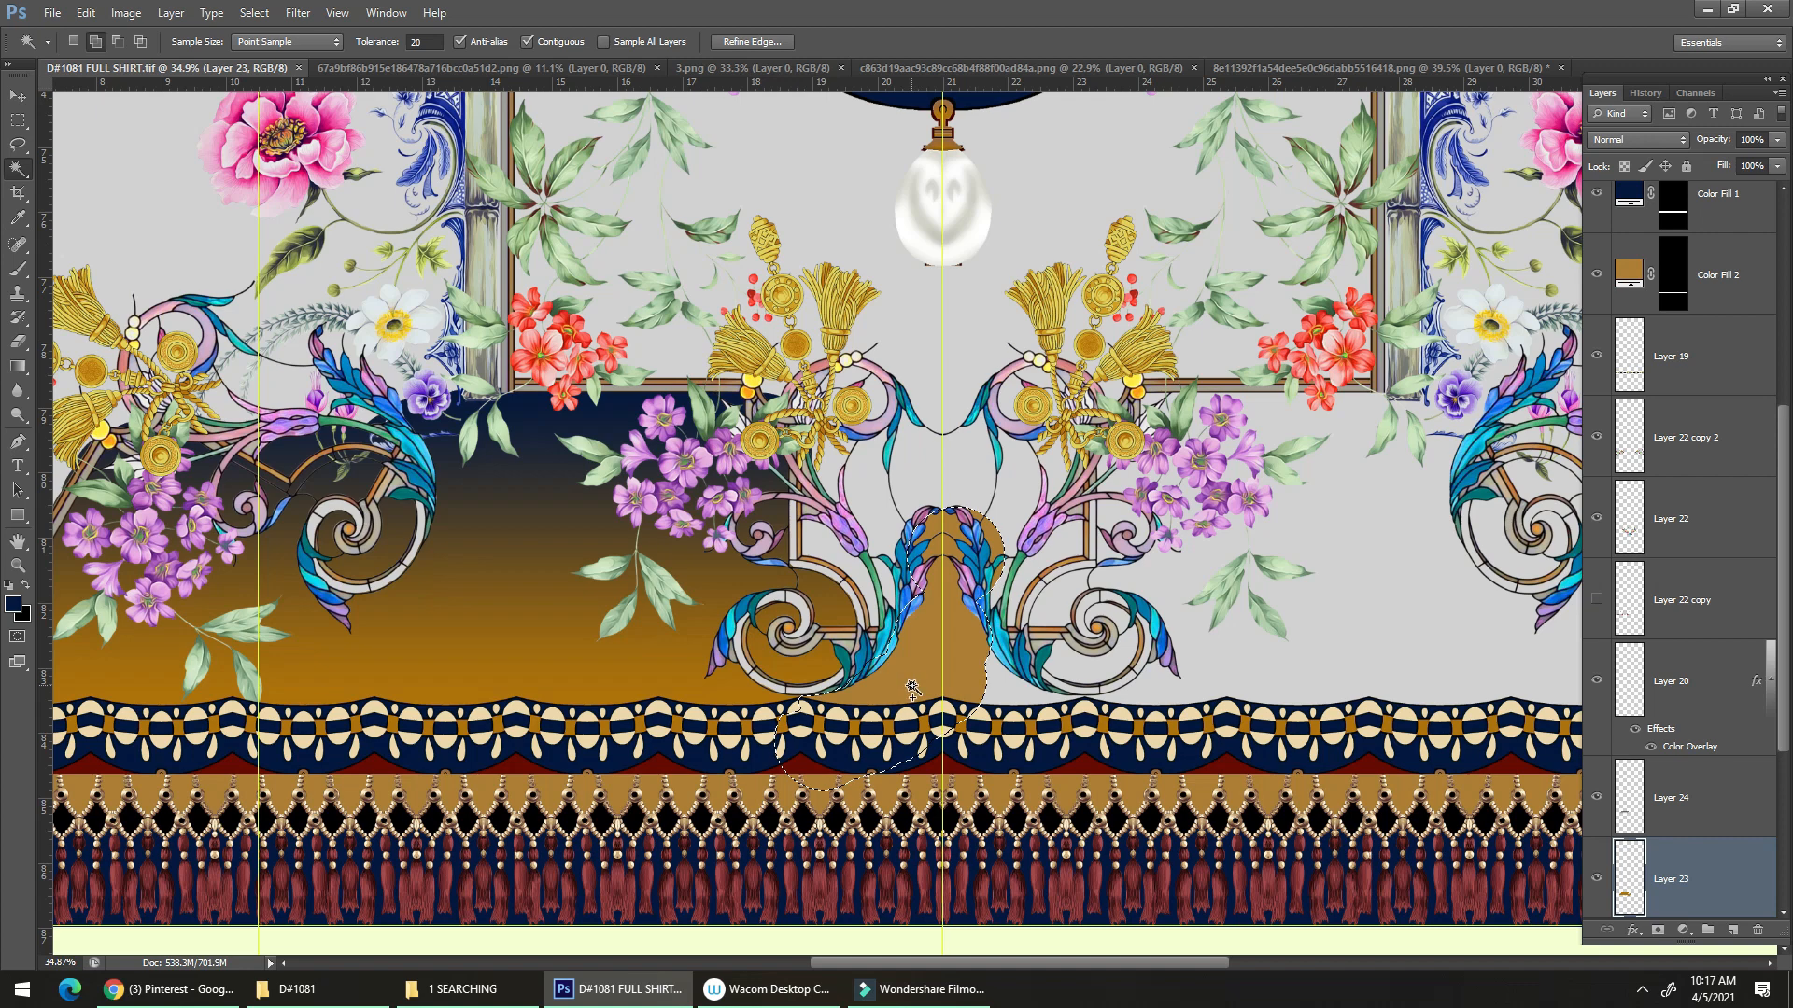
key(i)
click(913, 743)
key(alt+BackSpace)
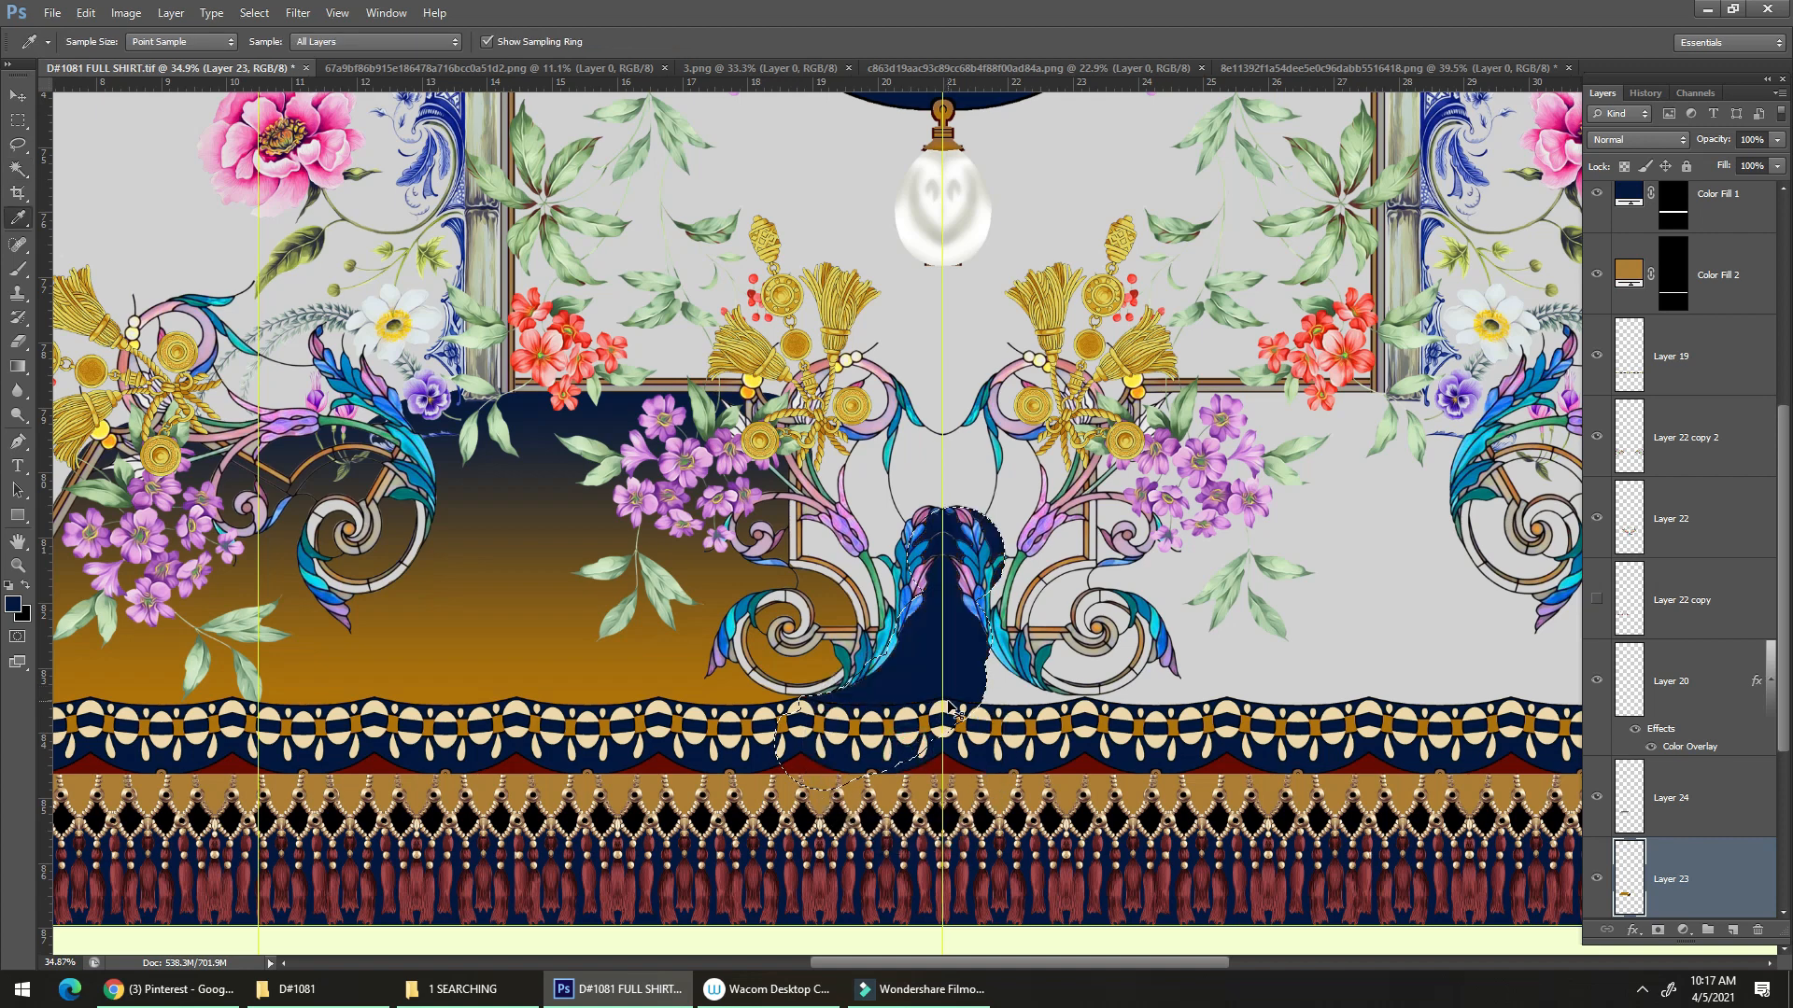
Delete the part of the navy patch that extends past the right side of the centre guide.
scroll(781, 560, down, 3)
scroll(950, 560, up, 4)
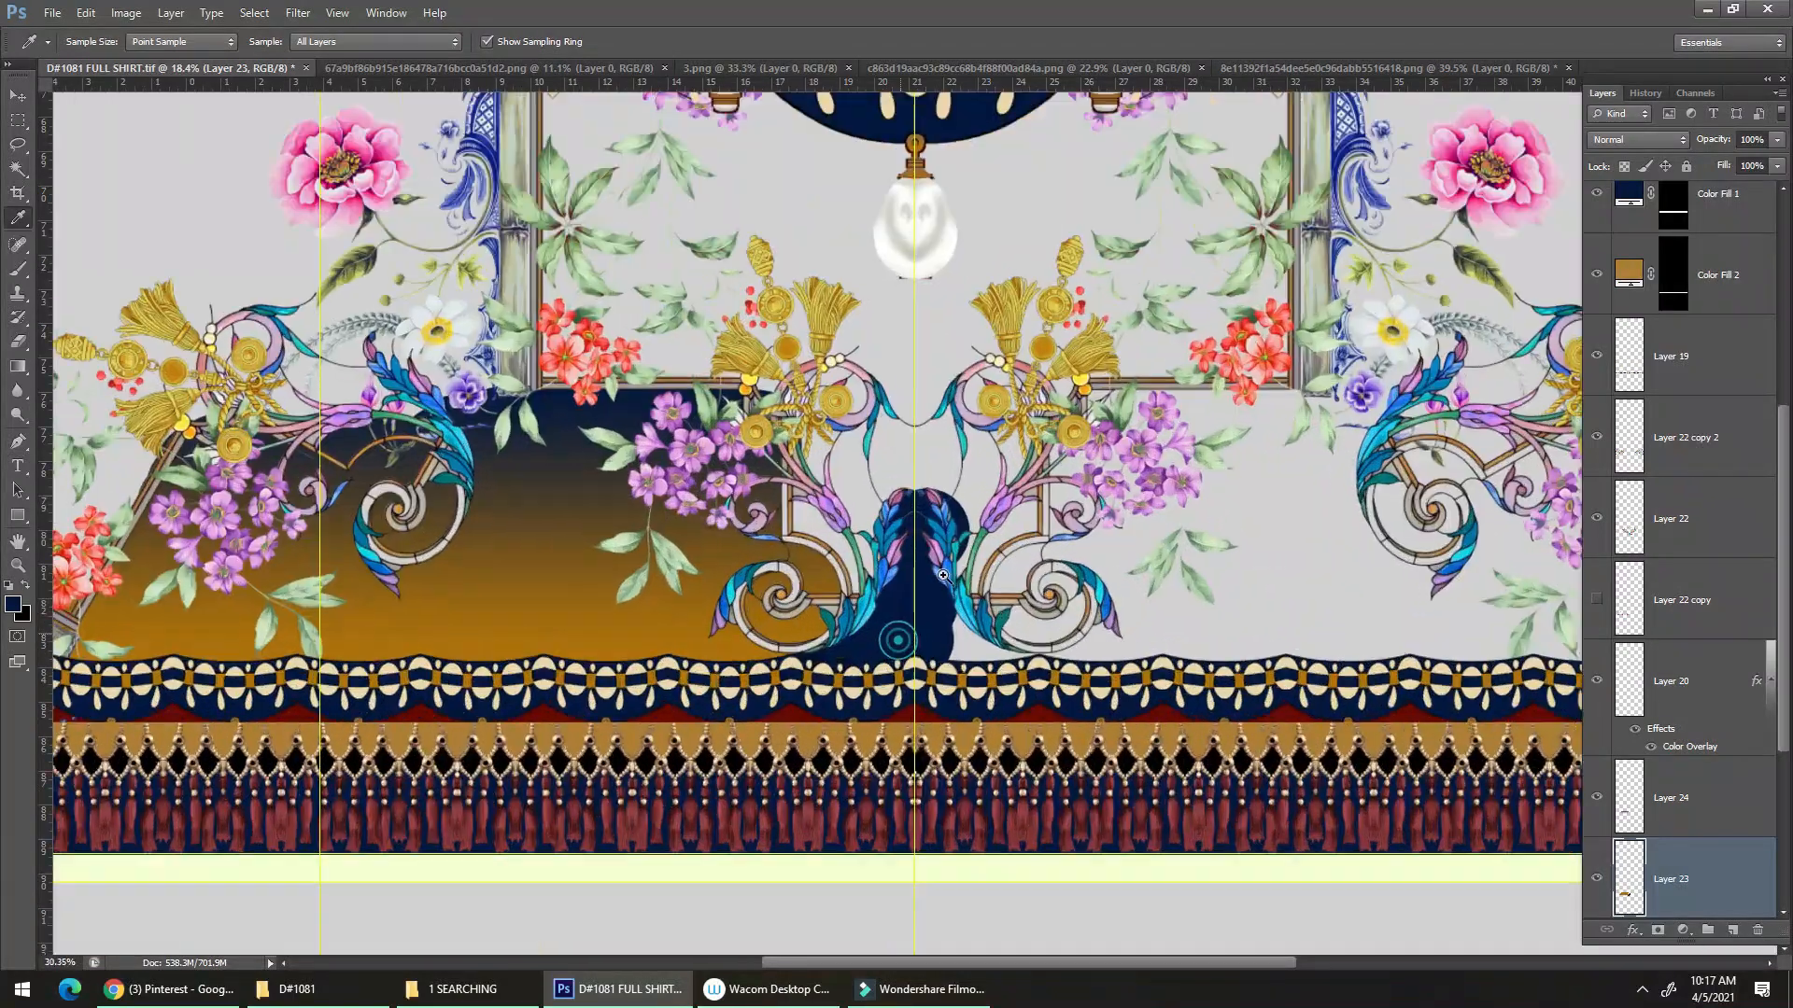
scroll(950, 560, down, 3)
key(m)
drag(910, 523, 1025, 699)
key(ctrl+d)
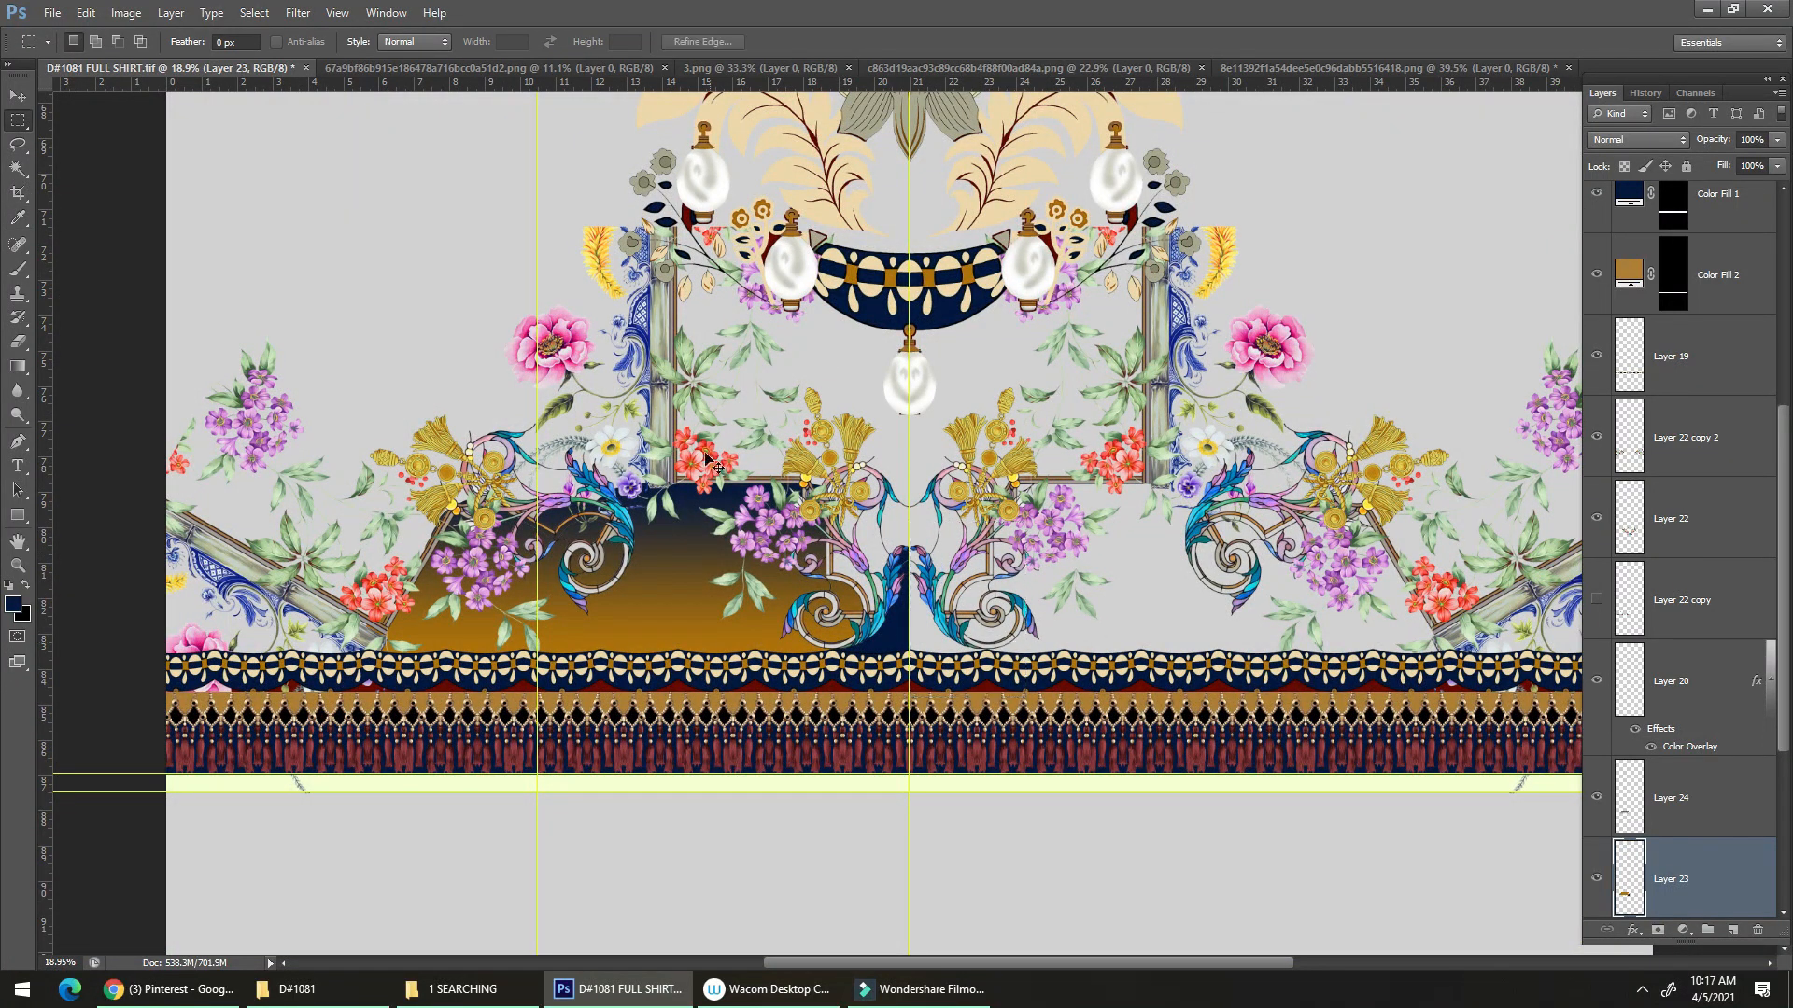
Select the navy patch and draw an ochre-to-transparent gradient up from the hem on a new layer above Layer 24.
scroll(909, 664, up, 2)
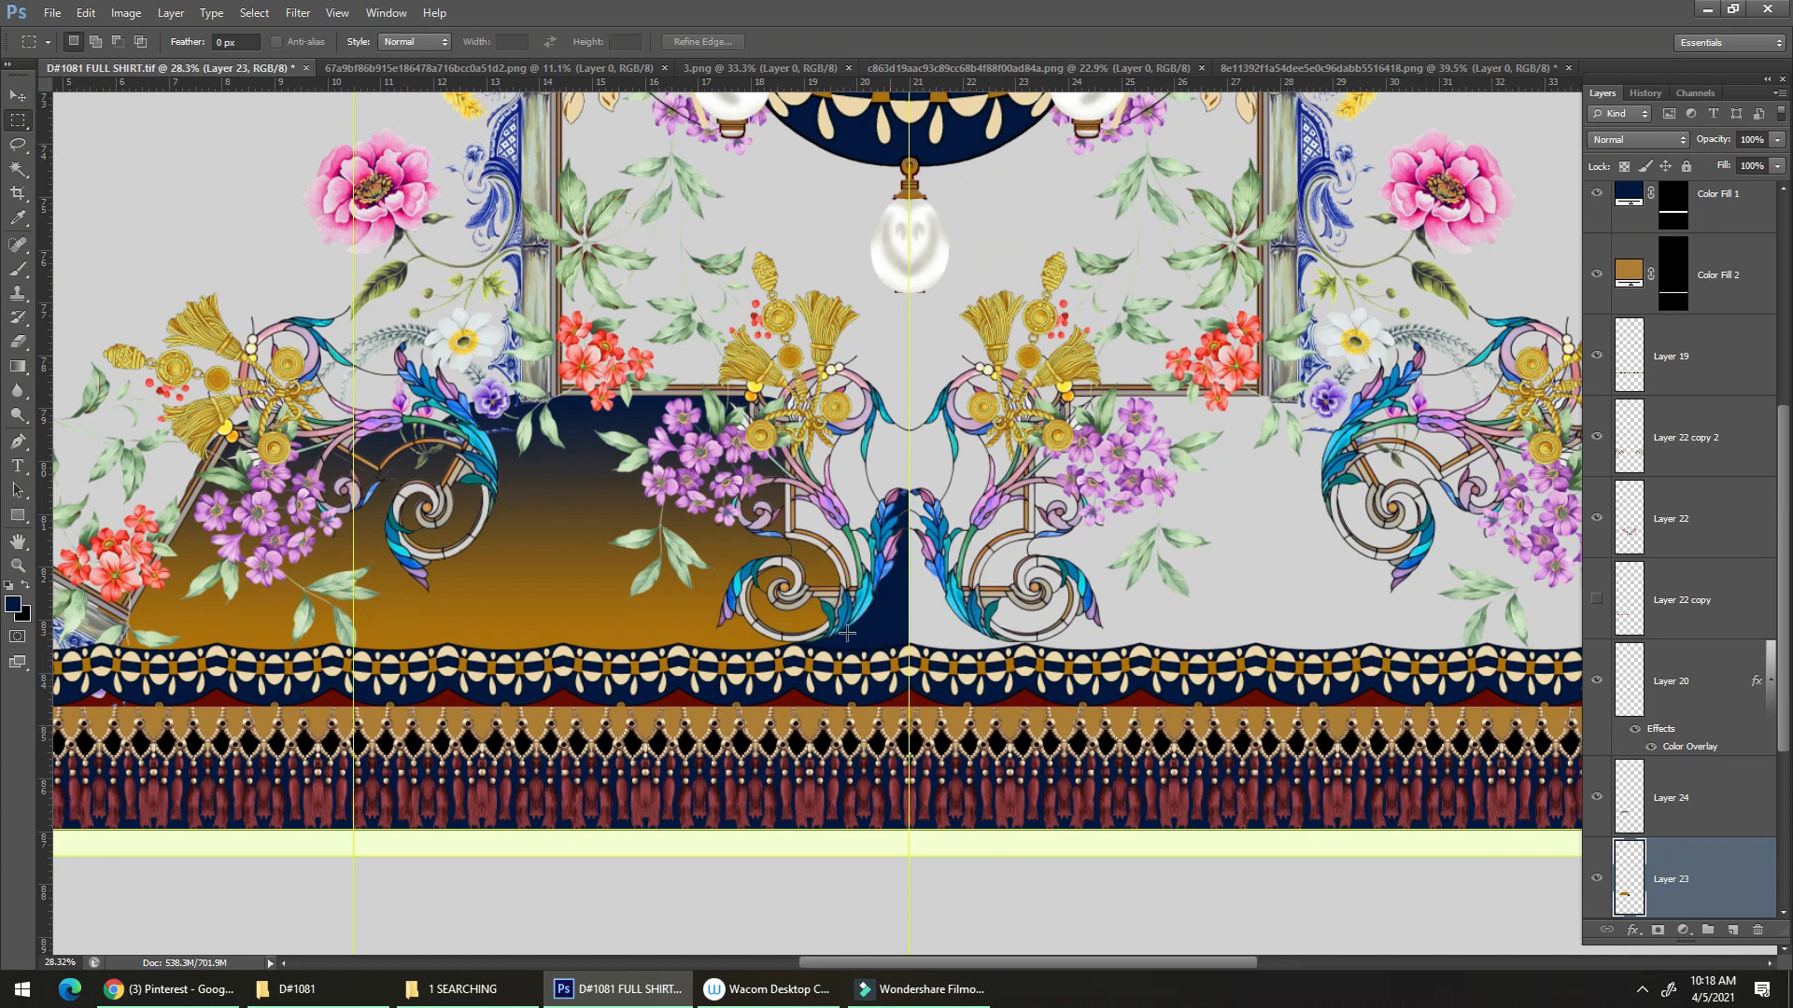
key(w)
click(904, 659)
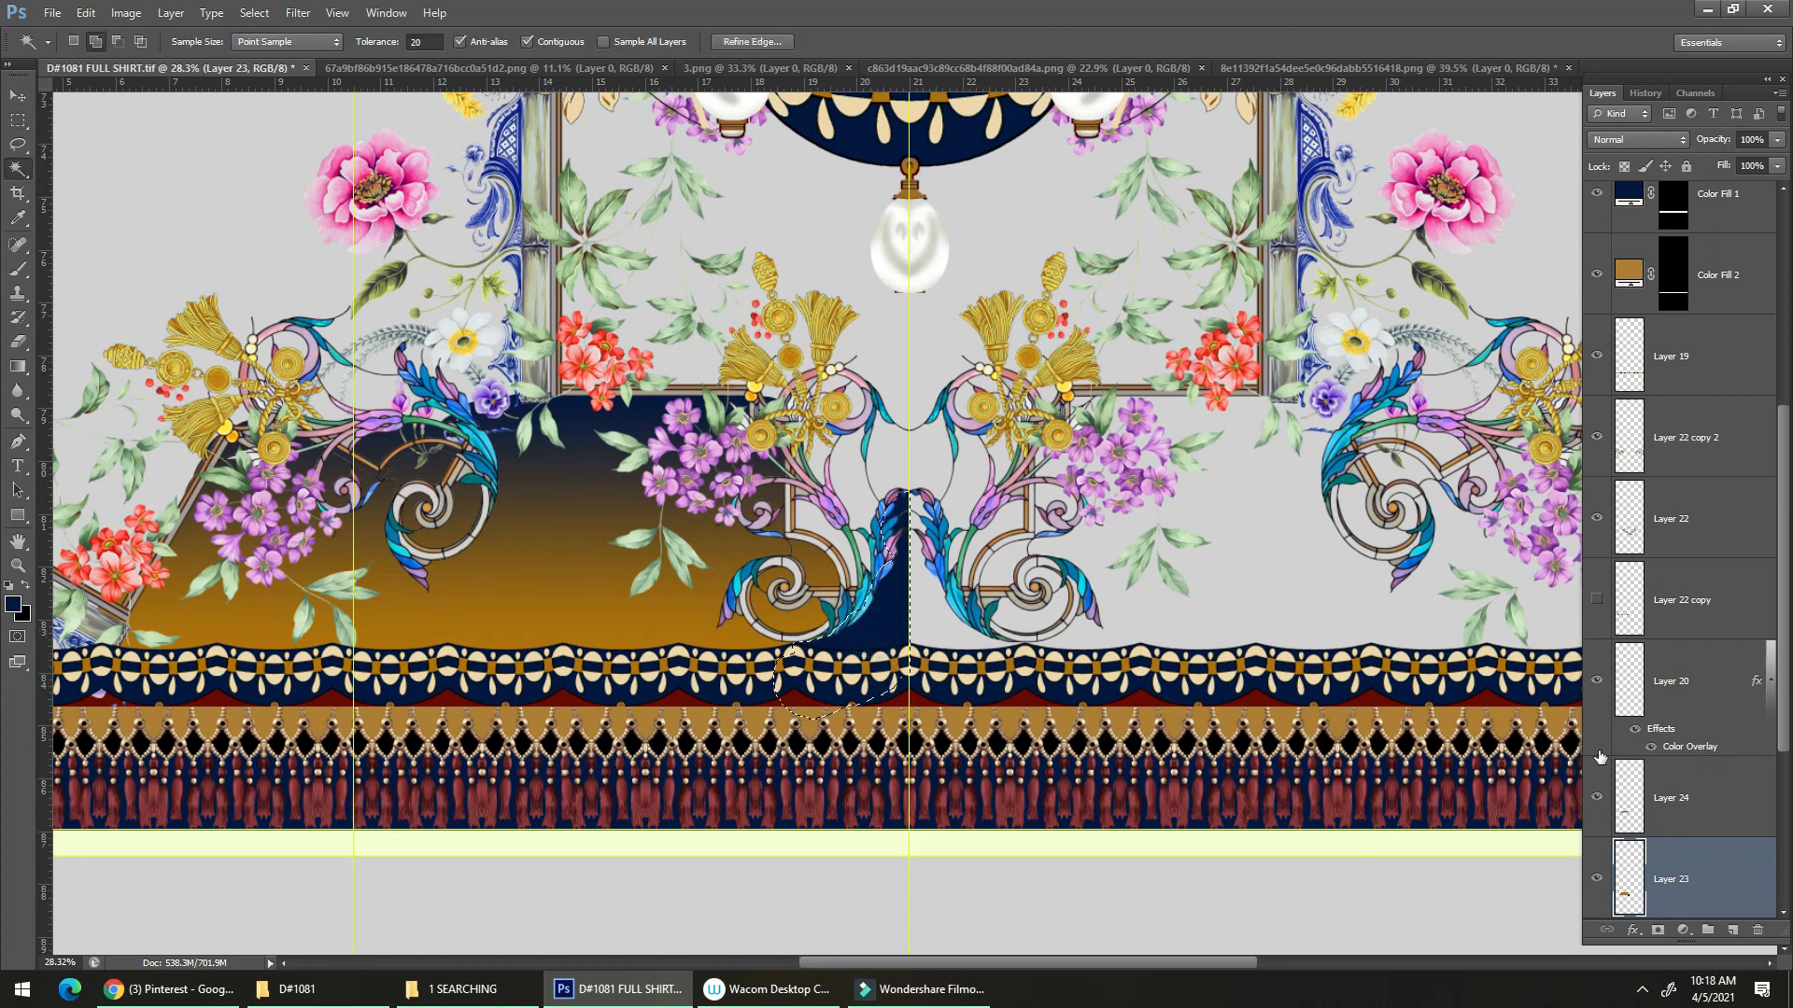
click(1722, 805)
click(1732, 930)
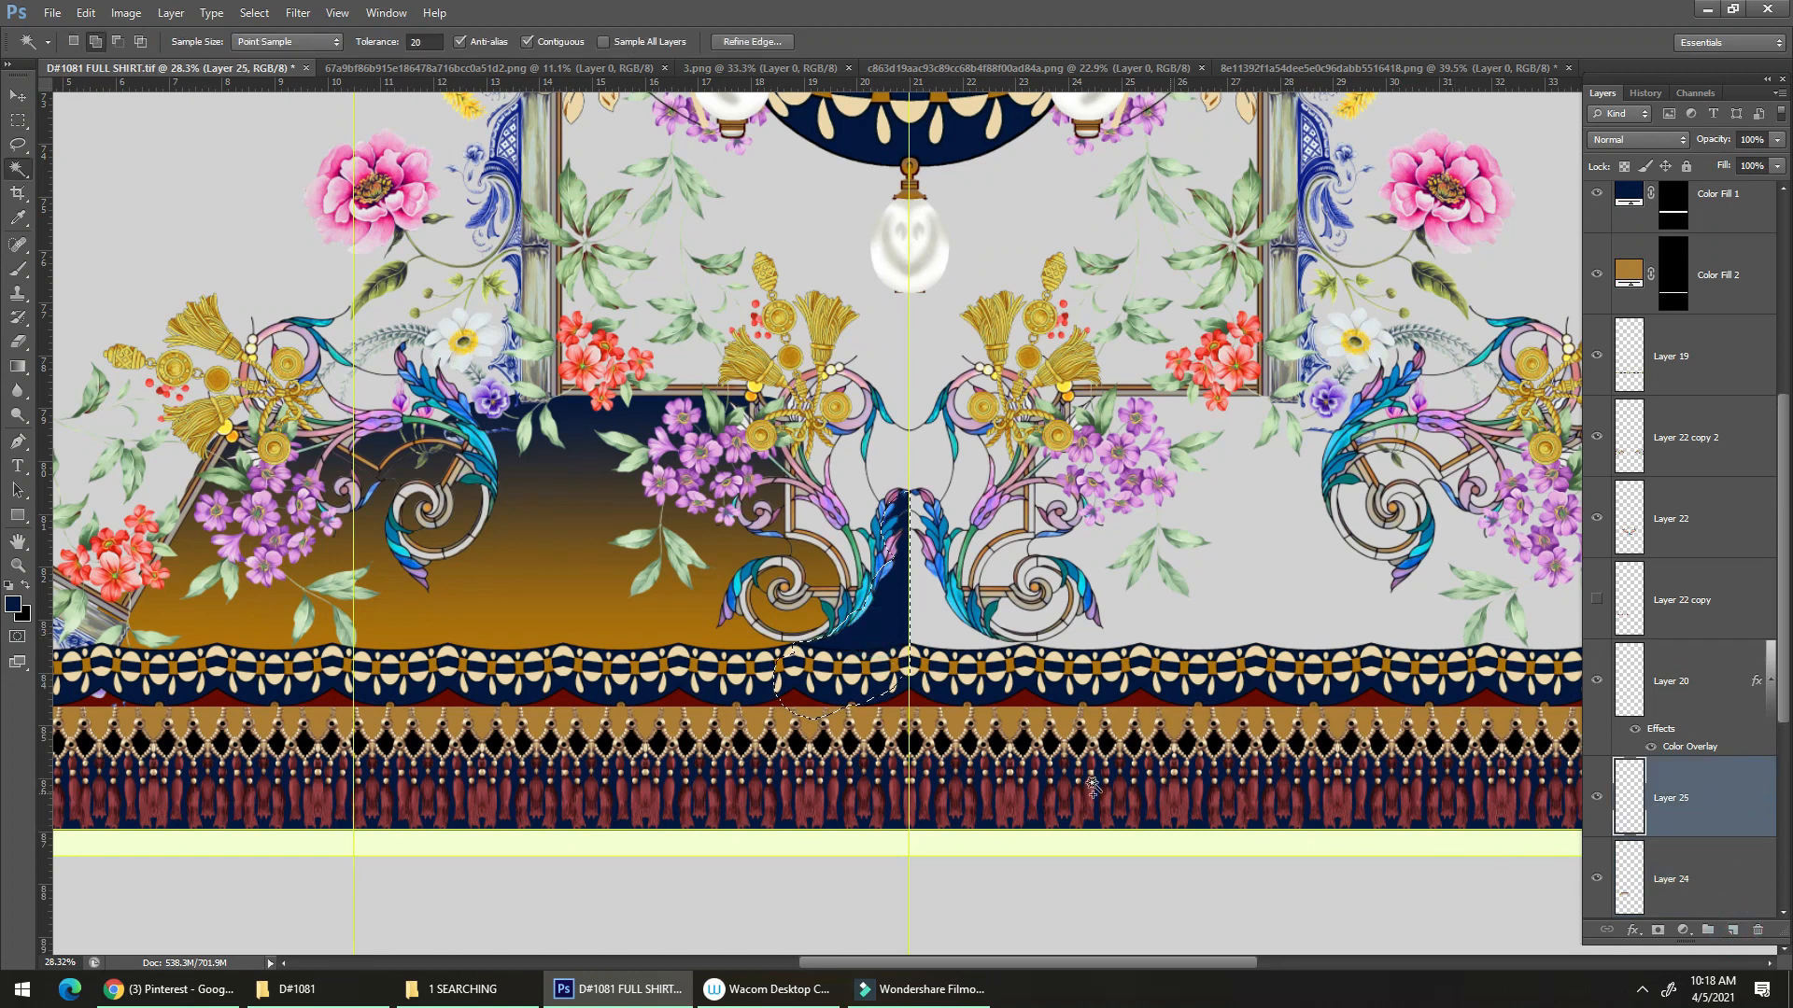
key(i)
click(604, 644)
key(g)
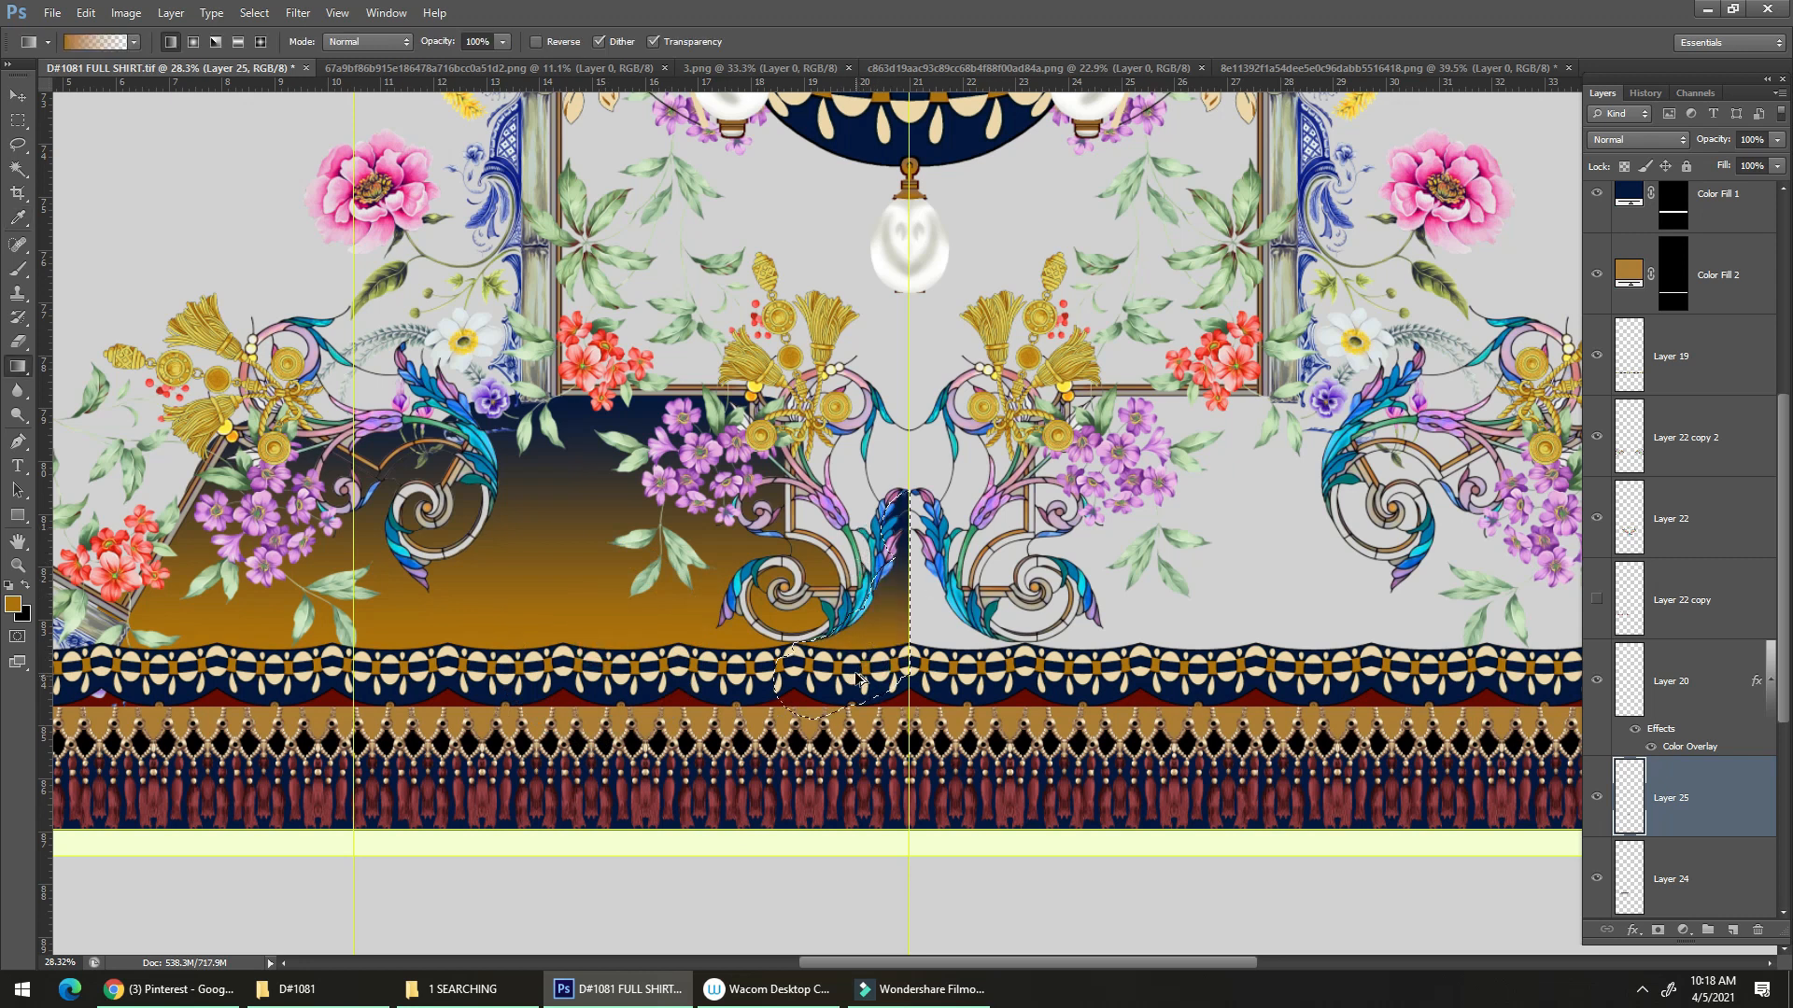
drag(902, 595, 758, 596)
drag(348, 653, 704, 621)
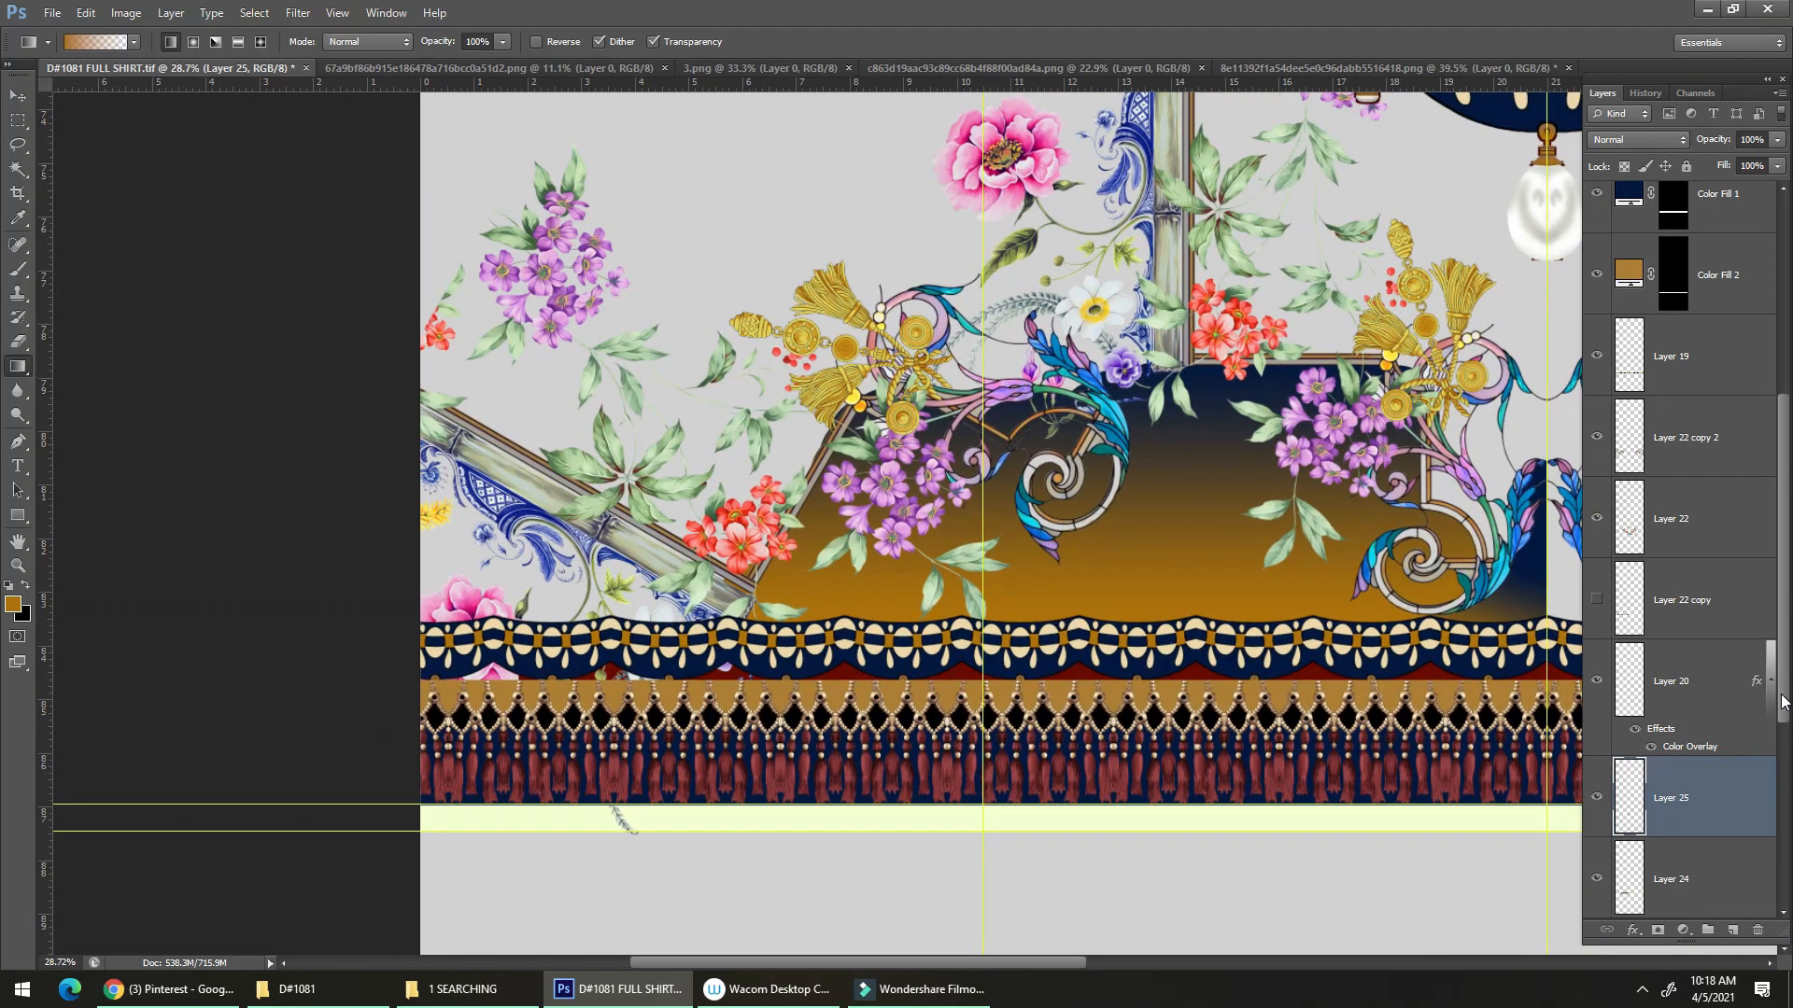
On Layer 23, paint the corner beneath the left slanted frame with maroon sampled from the tassels, using a size 250 brush.
scroll(1778, 700, down, 3)
click(1681, 744)
click(1596, 740)
click(1597, 741)
click(1596, 826)
click(1597, 826)
click(1667, 834)
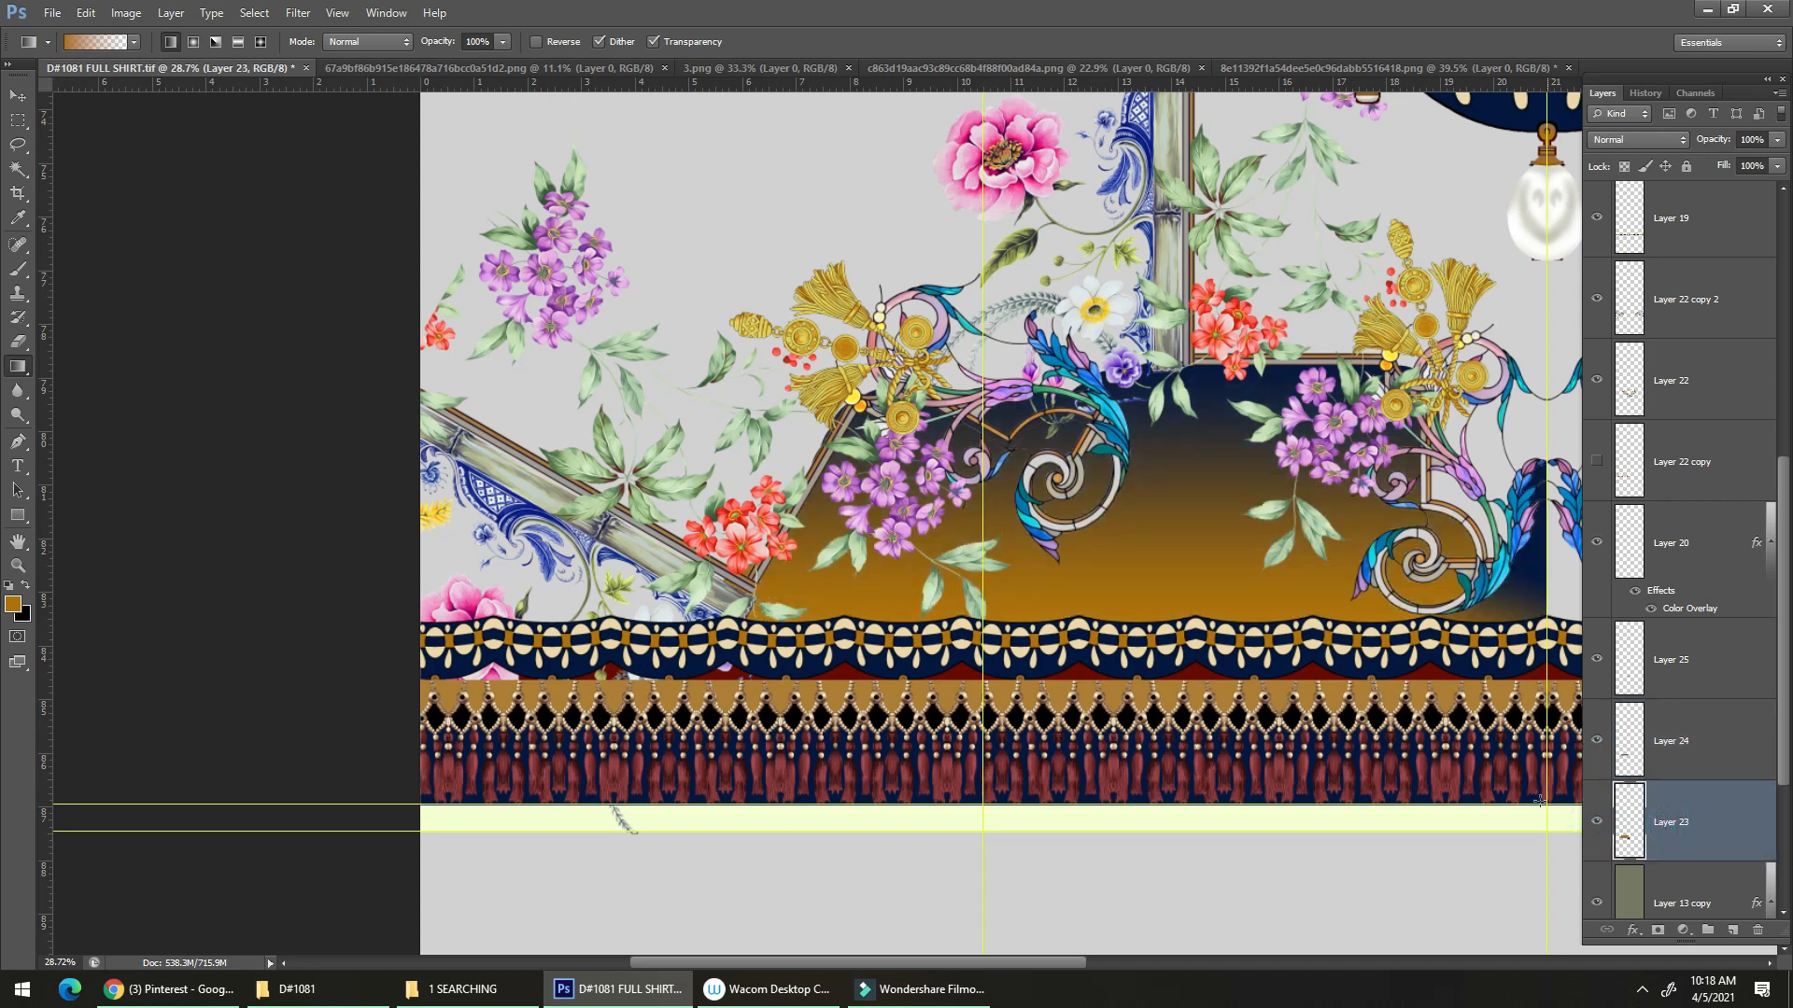
key(b)
alt+click(905, 530)
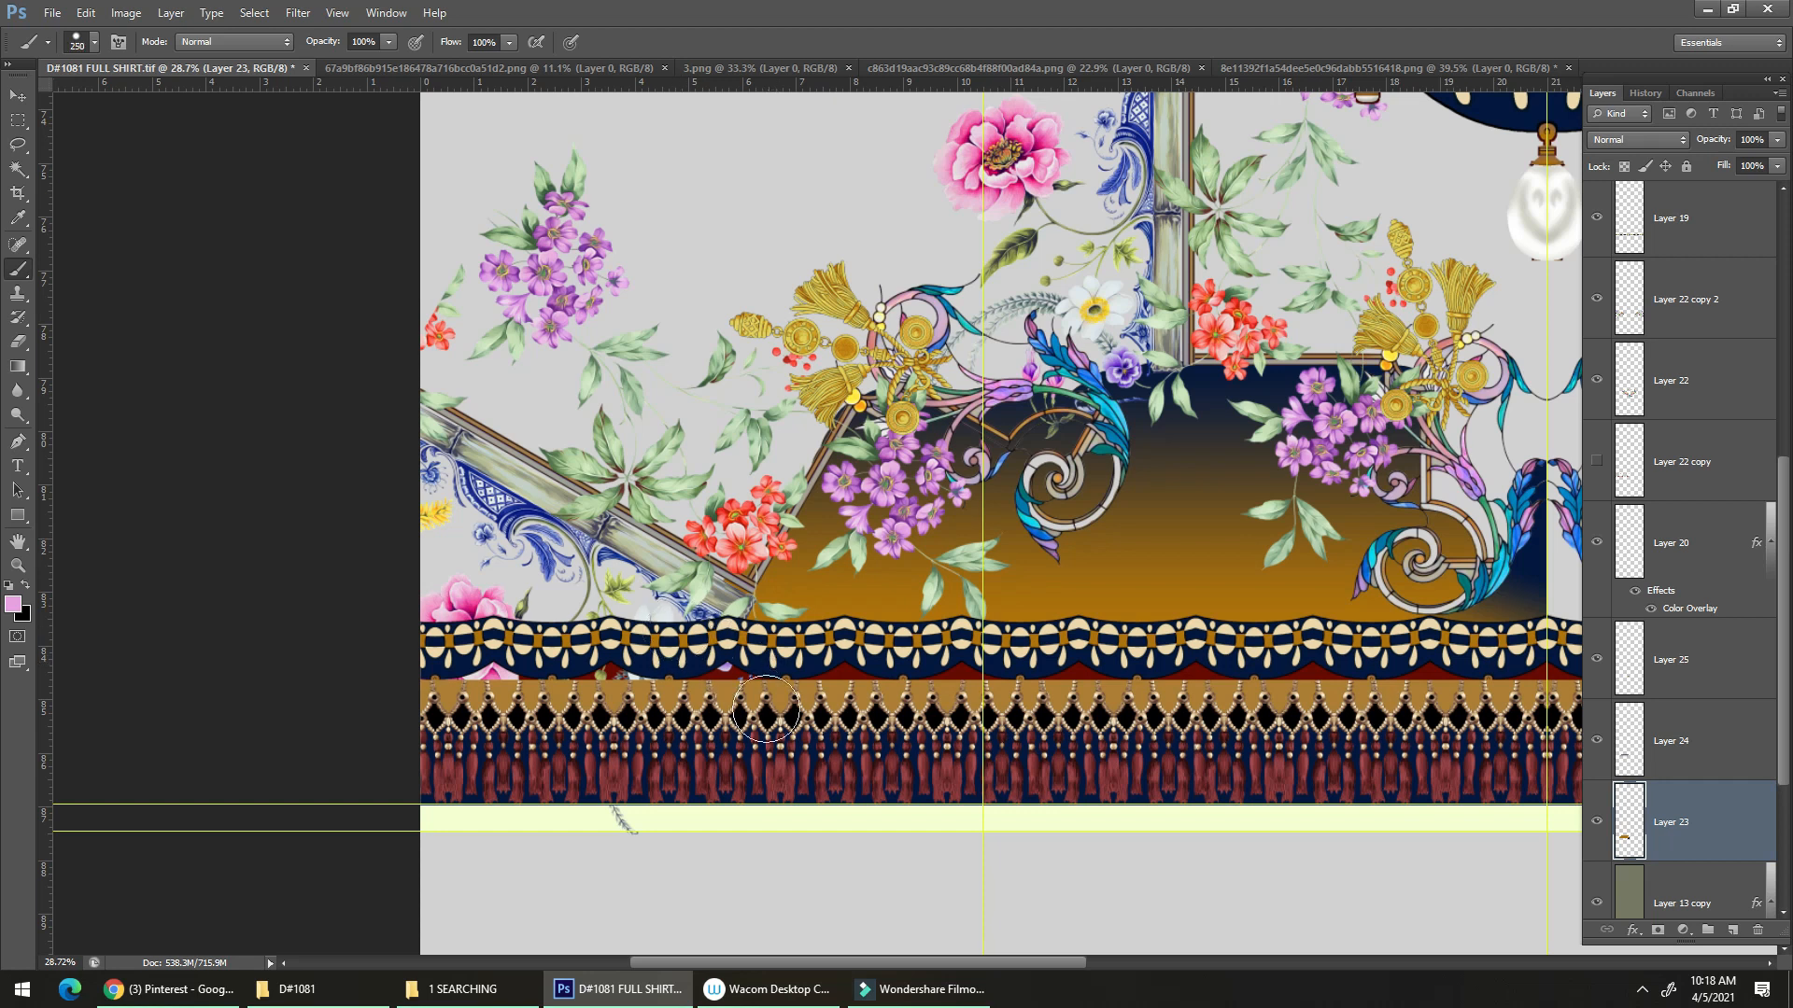
alt+click(768, 766)
mouse_move(681, 649)
mouse_down()
mouse_move(668, 620)
mouse_move(504, 551)
mouse_move(413, 461)
mouse_move(556, 528)
mouse_move(425, 643)
mouse_move(420, 537)
mouse_move(516, 597)
mouse_up()
drag(656, 607, 689, 598)
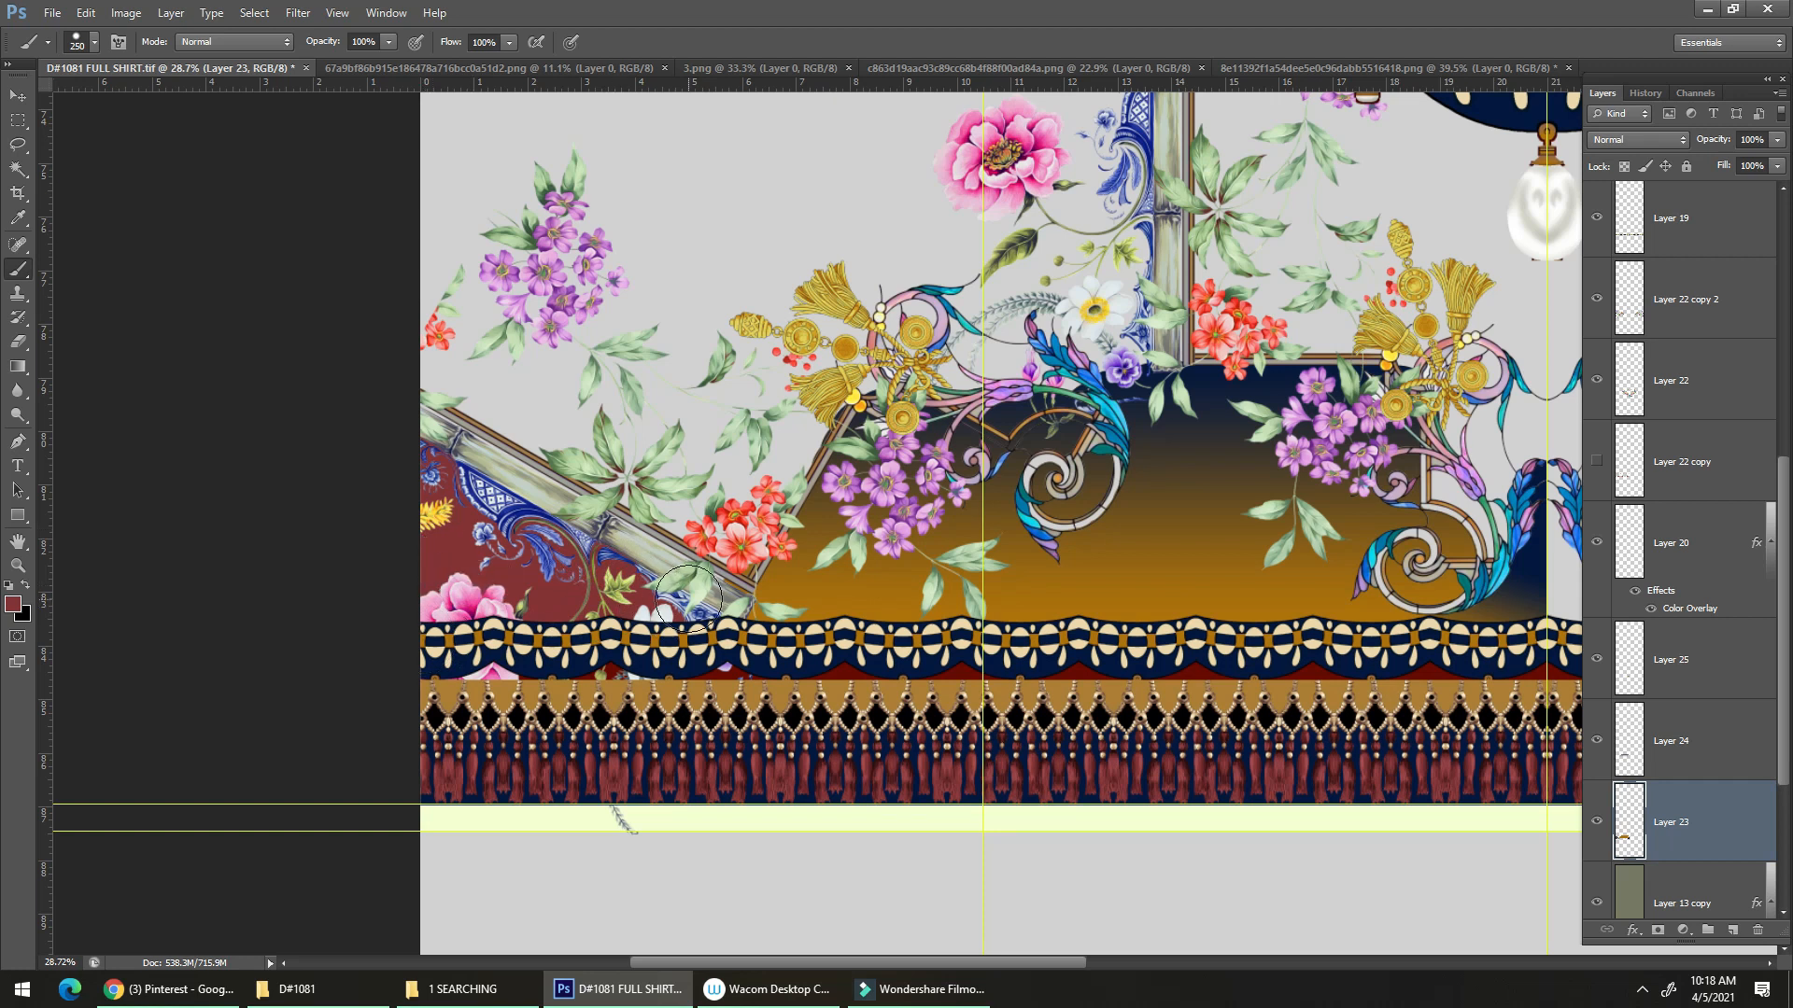
On Layer 23, repaint the maroon corner beneath the left slanted frame with navy sampled from the upper edge of the gradient panel.
drag(934, 595, 624, 695)
mouse_move(629, 693)
mouse_down()
mouse_move(766, 644)
mouse_move(899, 534)
mouse_up()
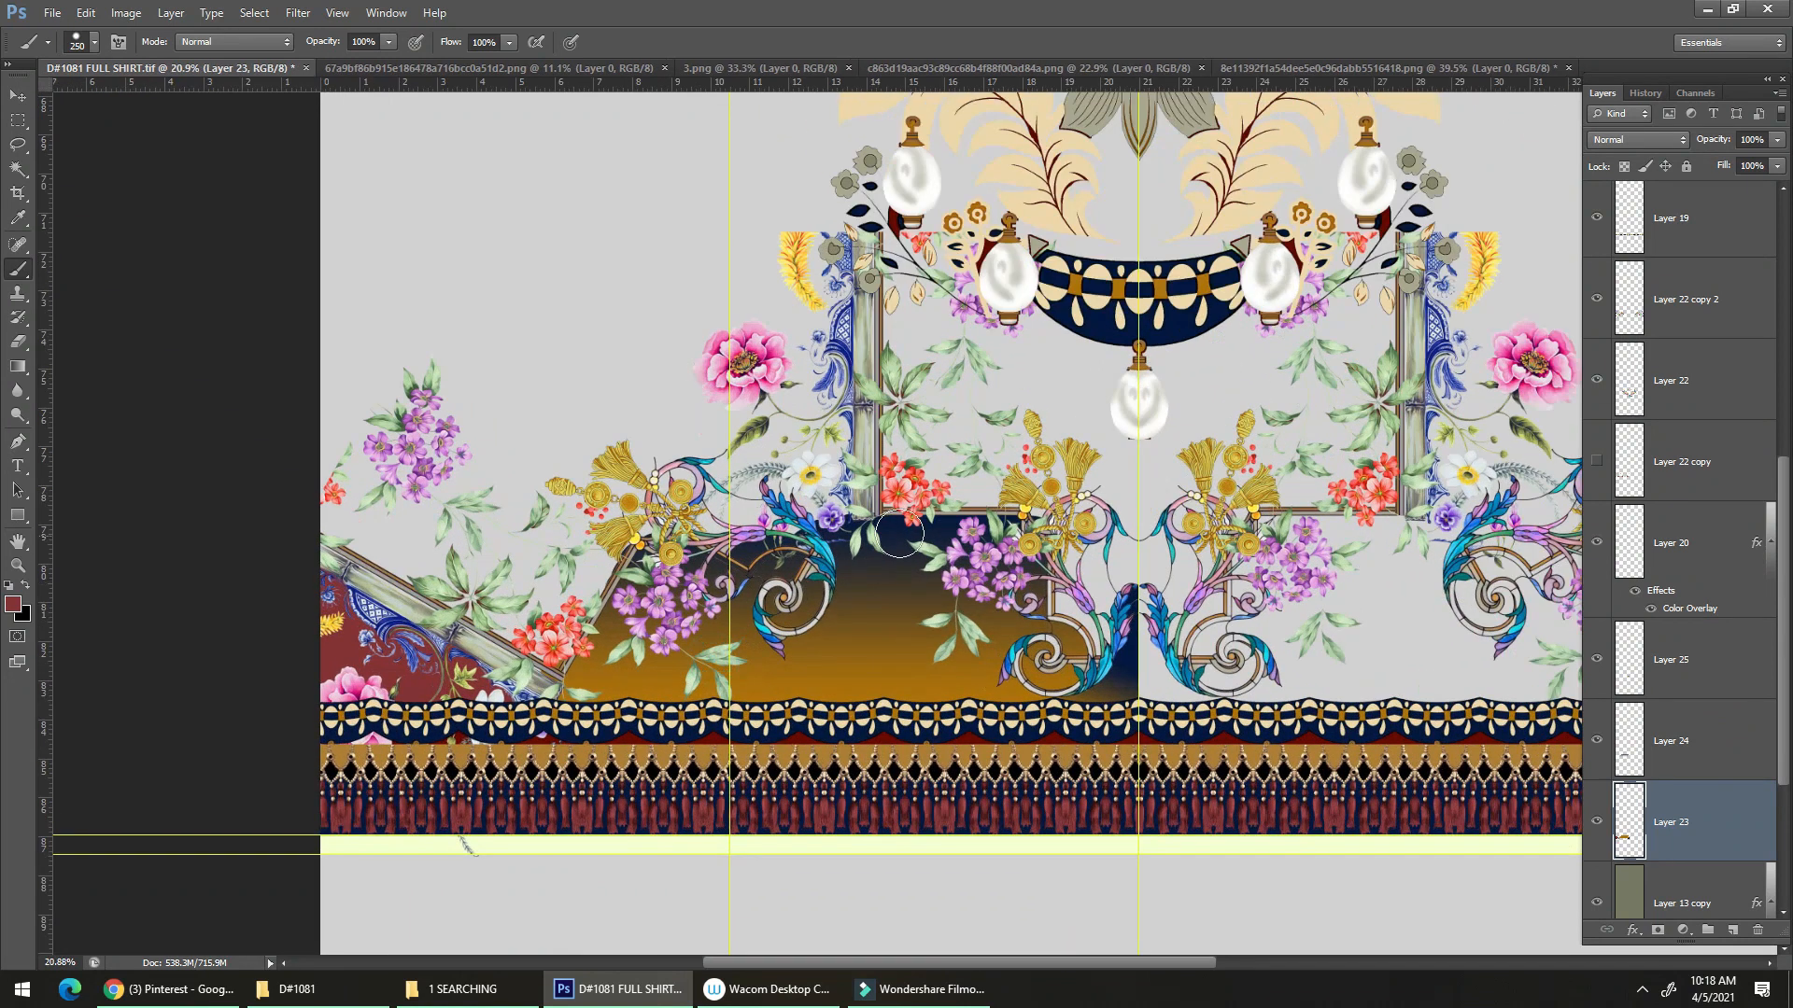
alt+click(943, 517)
mouse_move(519, 706)
mouse_down()
mouse_move(345, 635)
mouse_move(385, 616)
mouse_up()
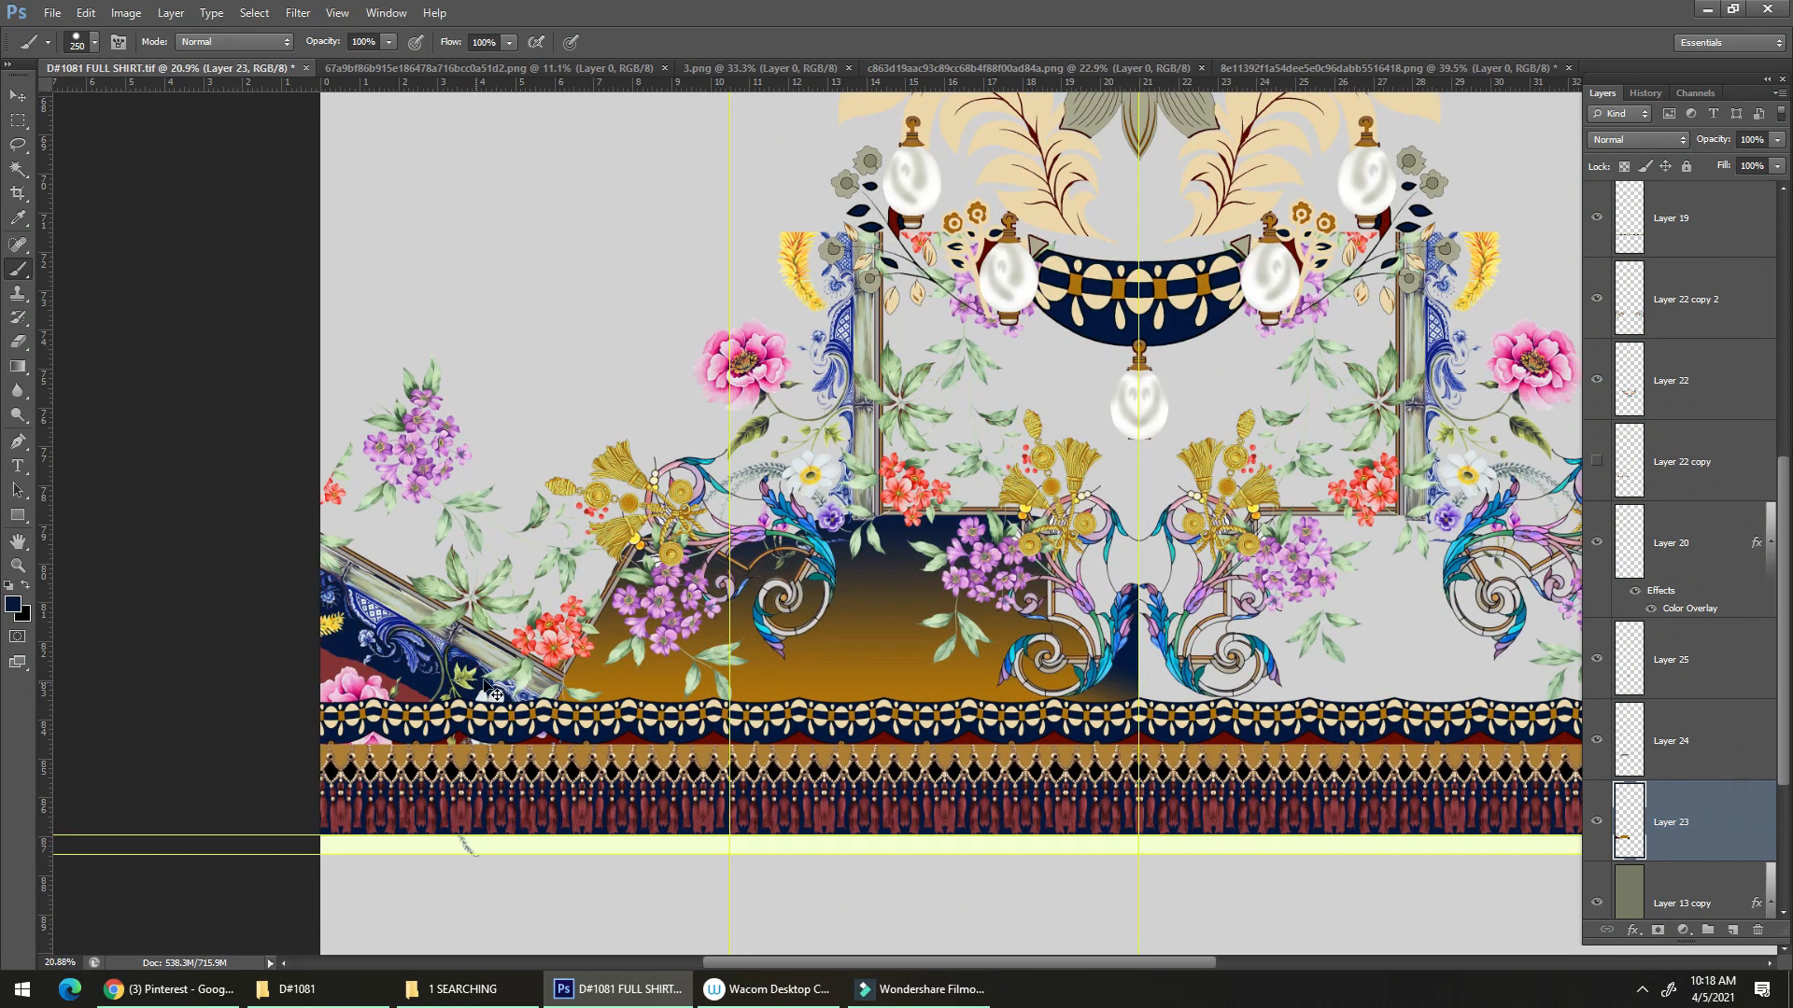
key(ctrl+z)
key(ctrl+z)
mouse_move(320, 629)
mouse_down()
mouse_move(331, 679)
mouse_move(386, 702)
mouse_up()
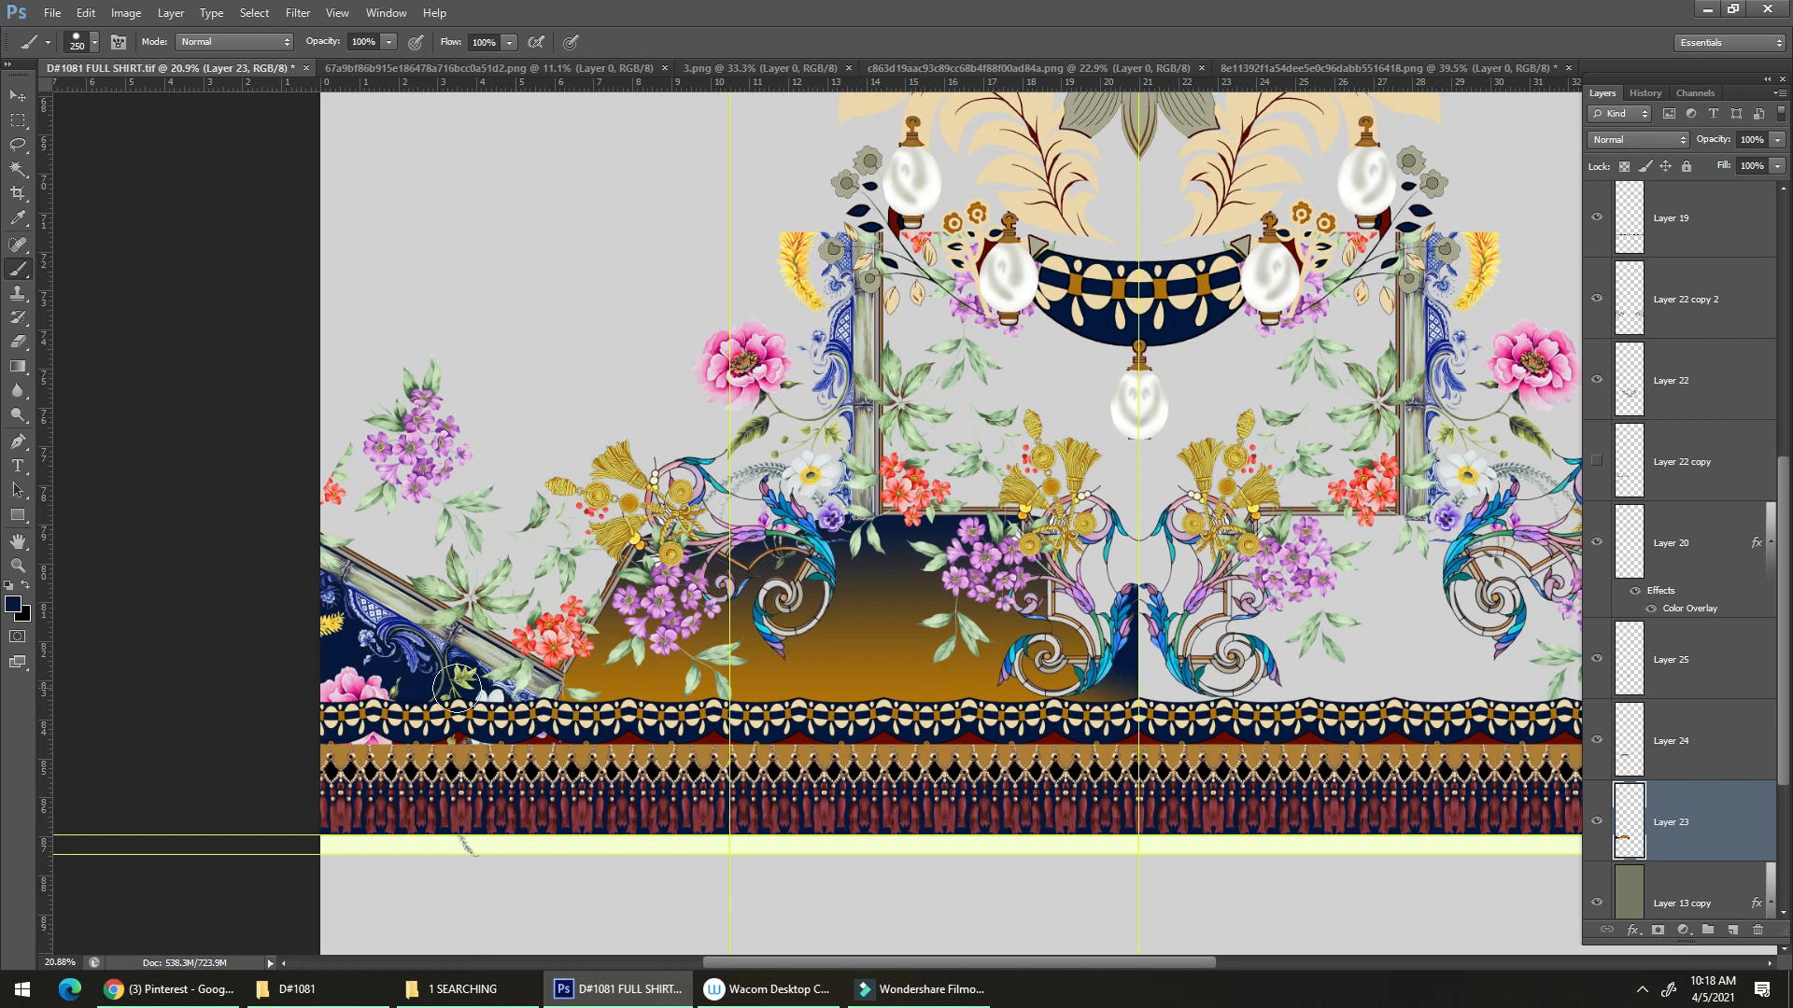
Select the strip across the left half of the hem on Layer 22 copy 2 and delete the floral parts overflowing there.
scroll(676, 723, up, 1)
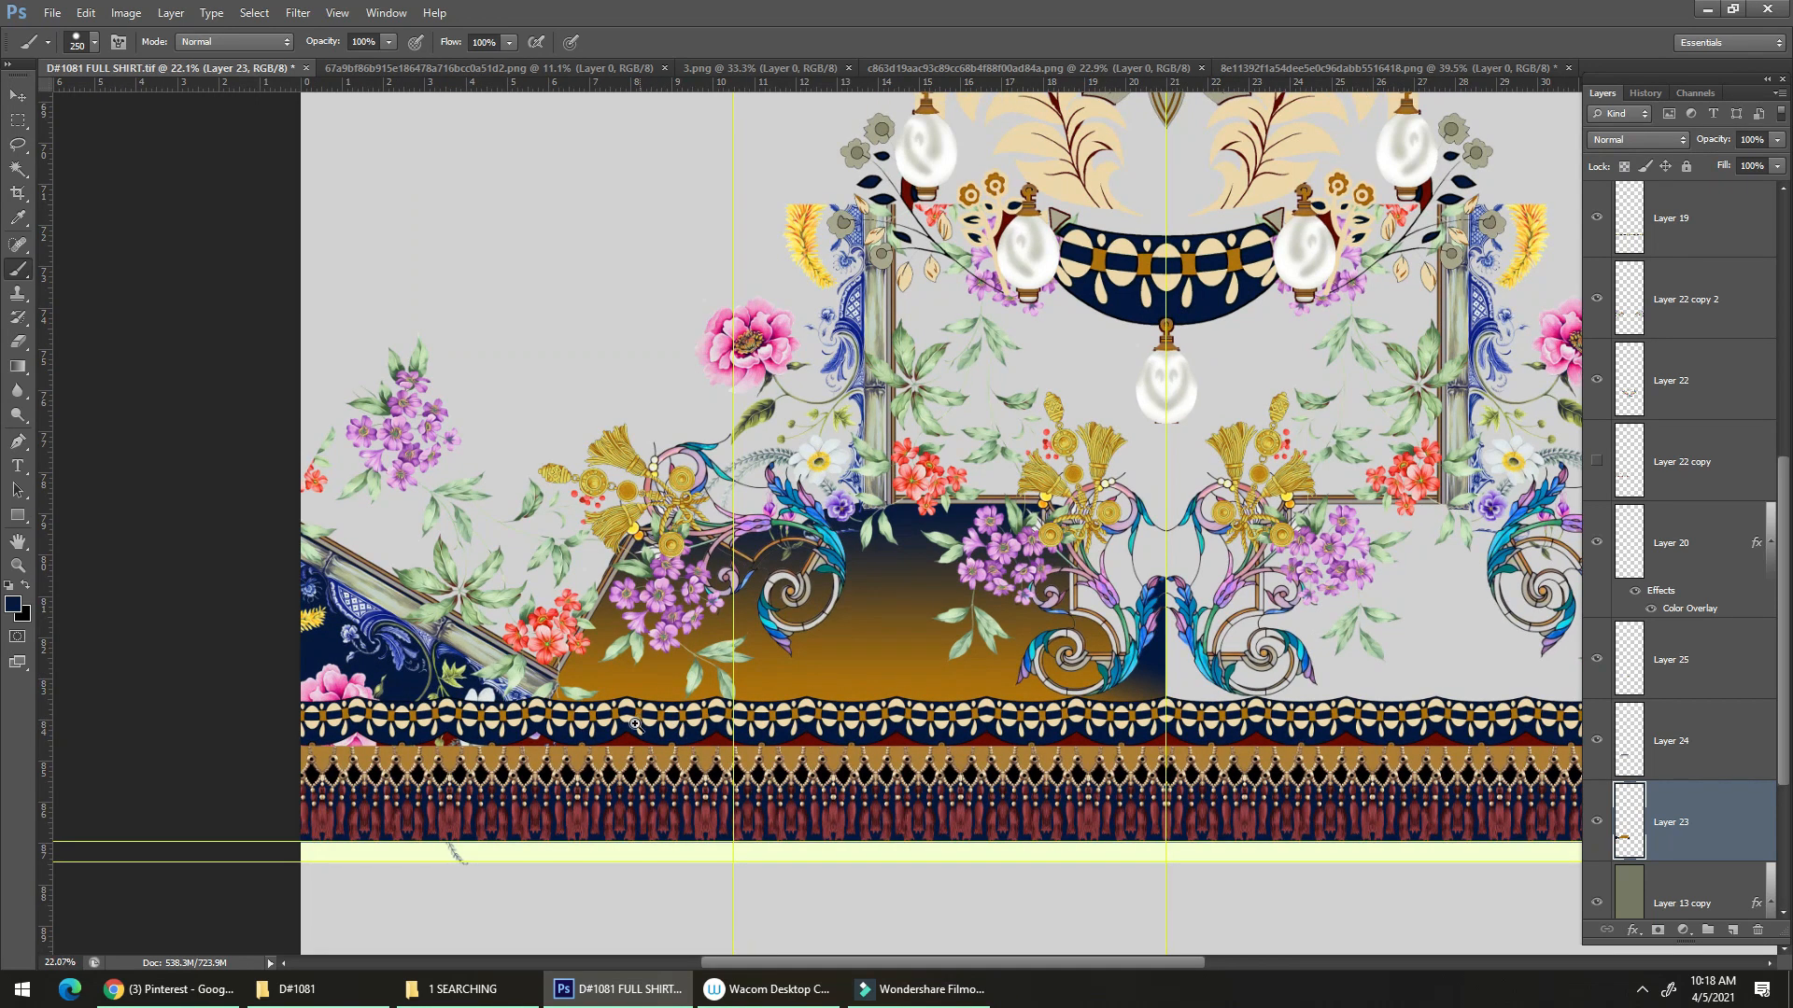
key(v)
click(647, 624)
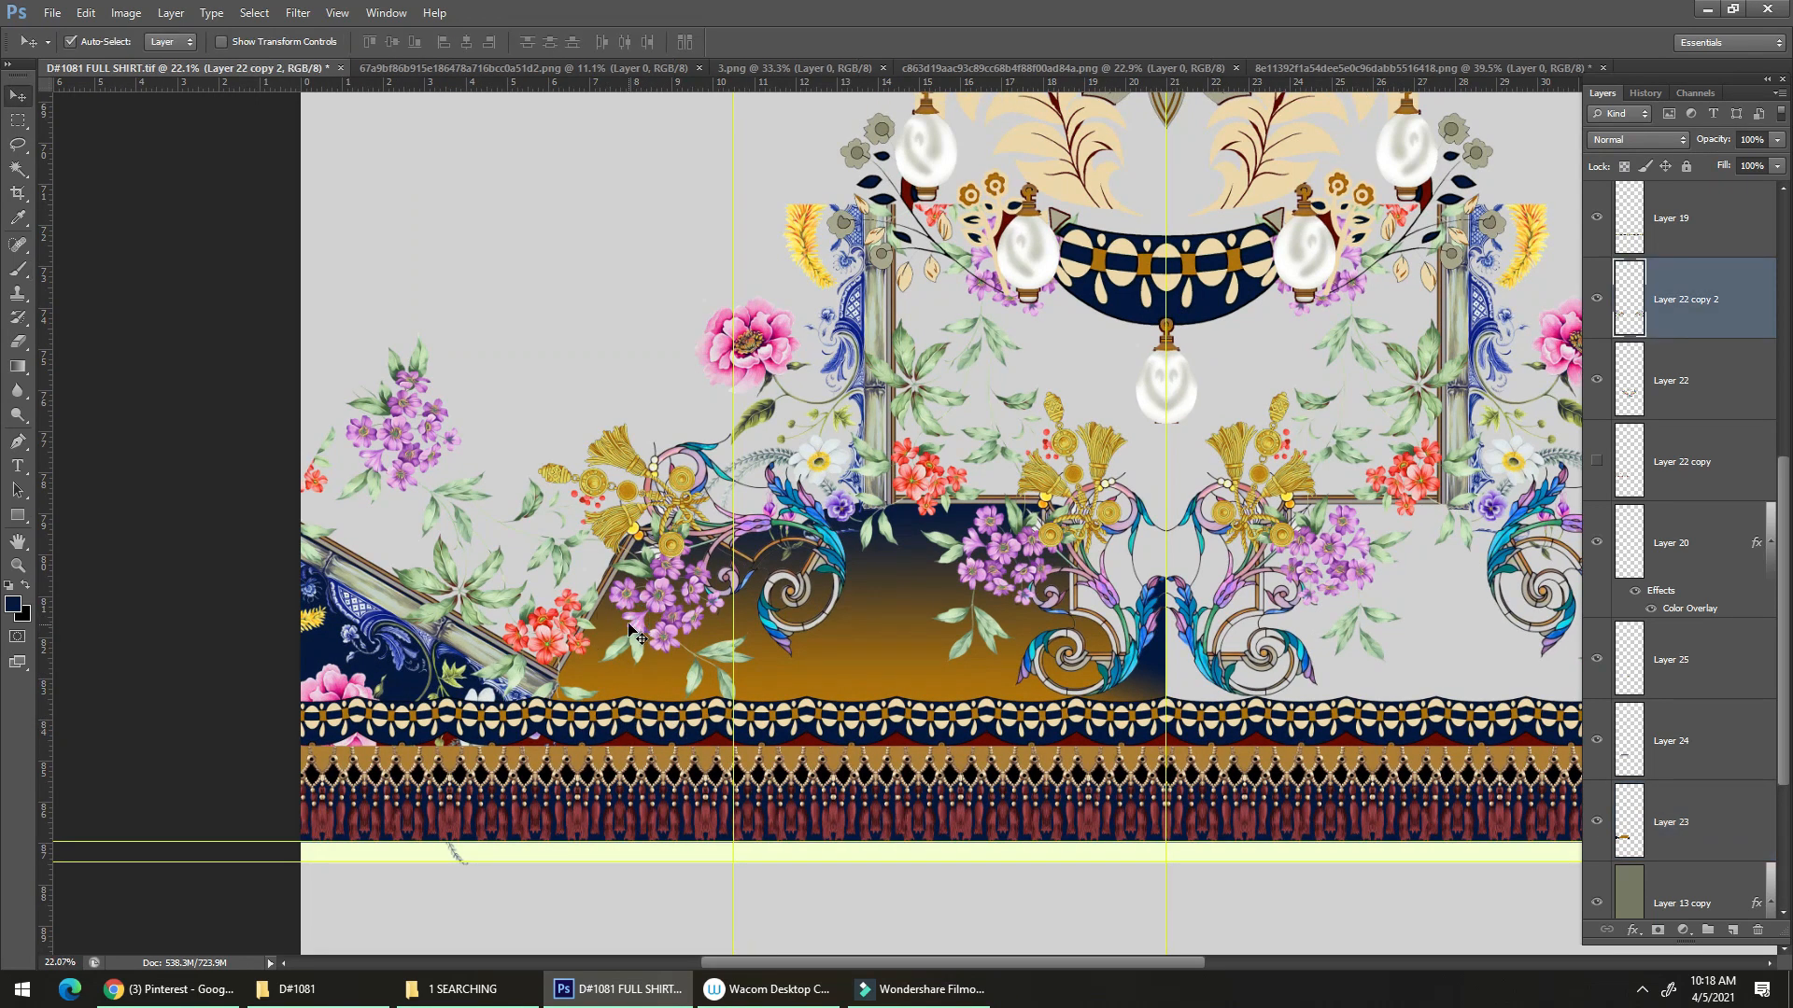
key(m)
drag(1184, 717, 16, 924)
key(ctrl+d)
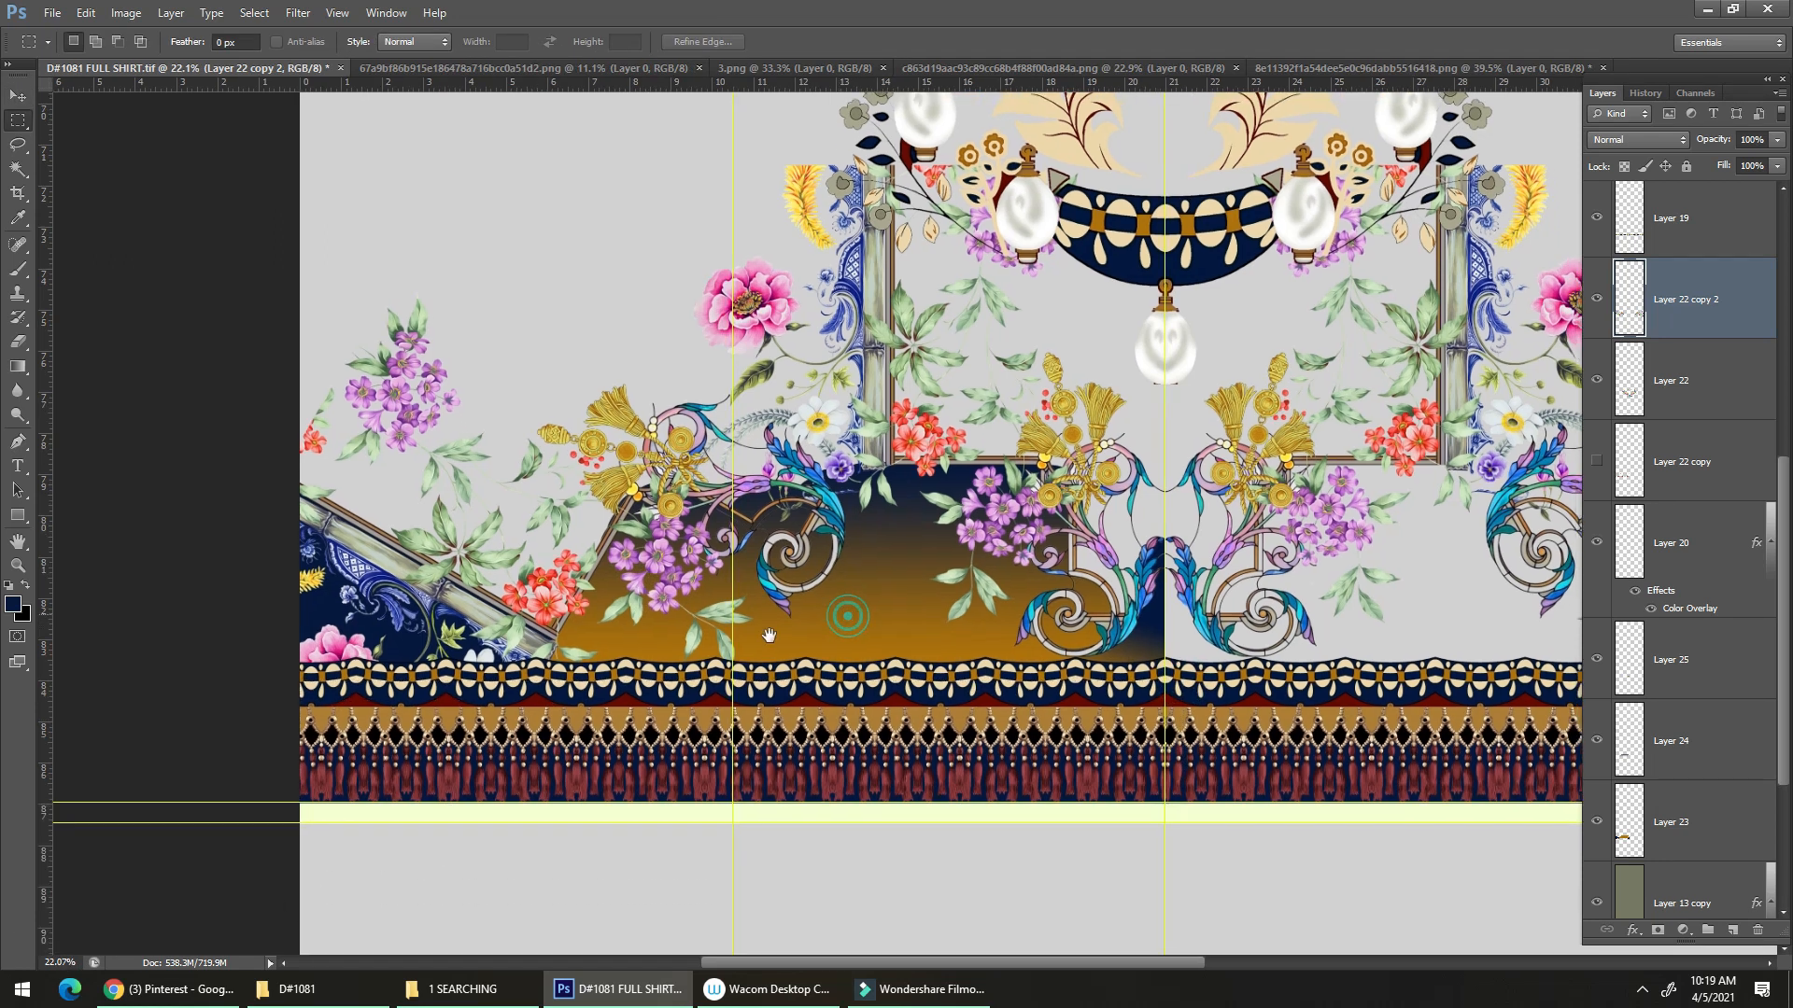
Hide the navy gradient on Layer 24 and fill the ochre panel on Layer 23 with navy.
scroll(766, 621, up, 2)
key(v)
click(846, 509)
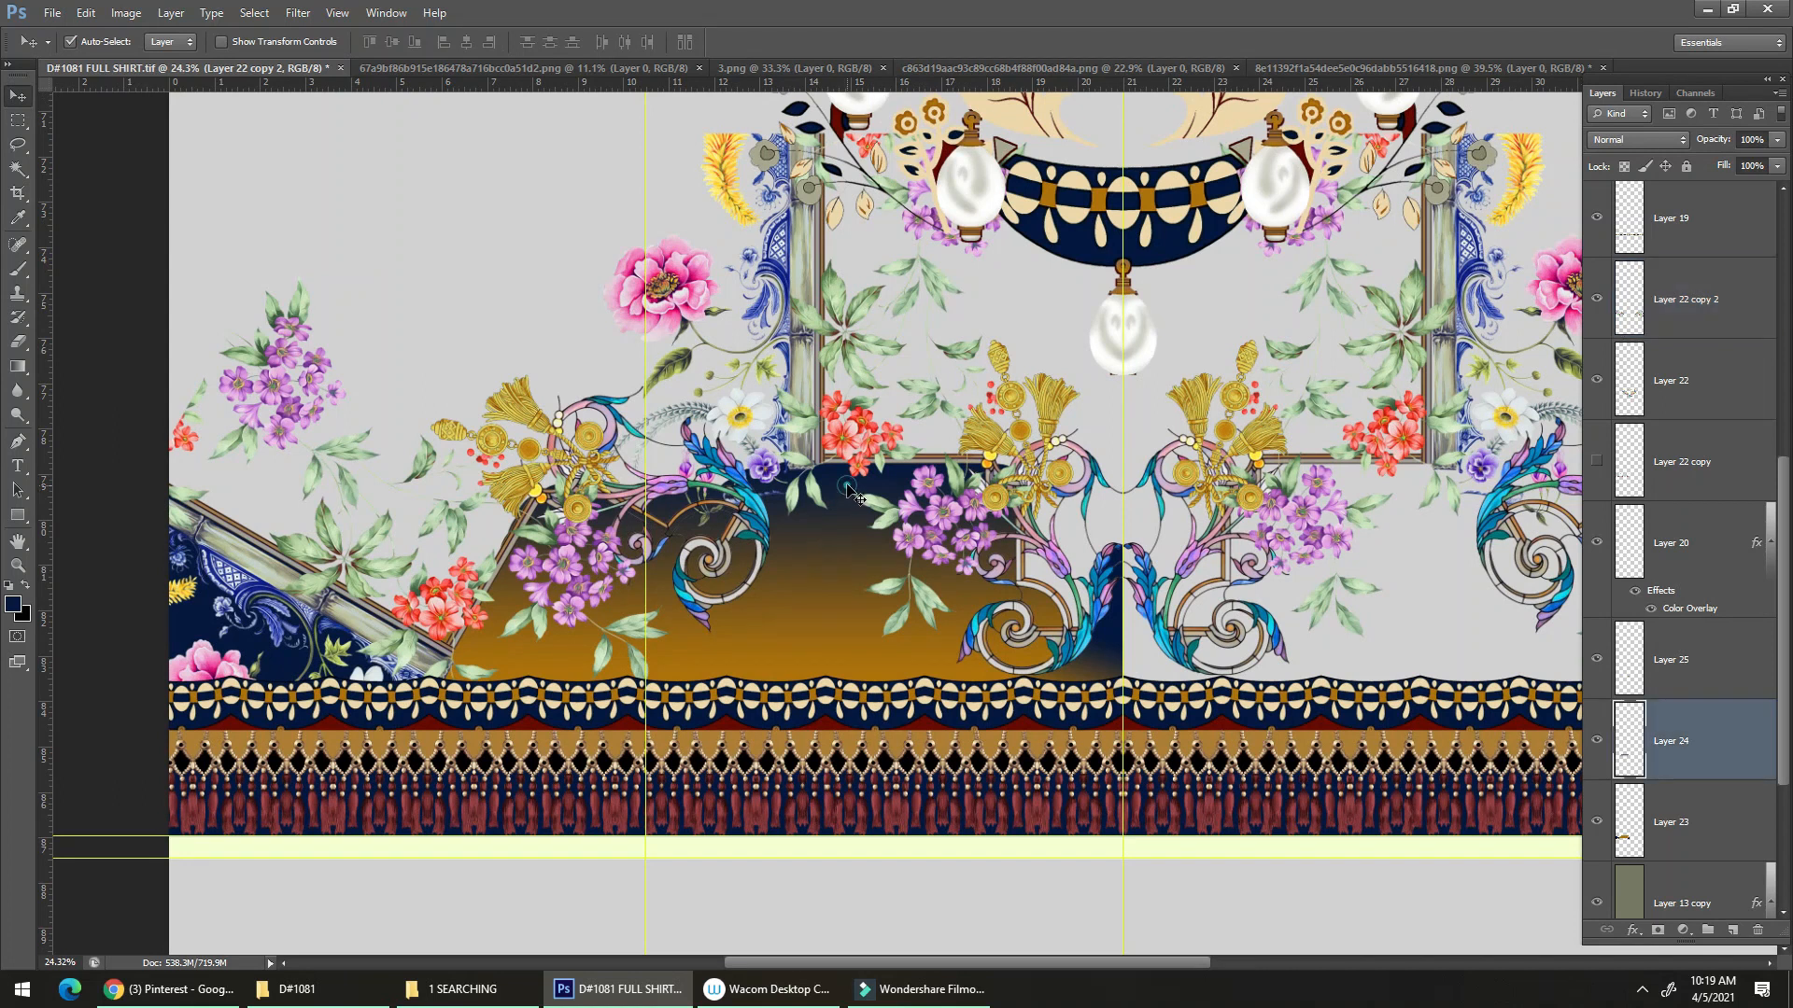
click(1594, 745)
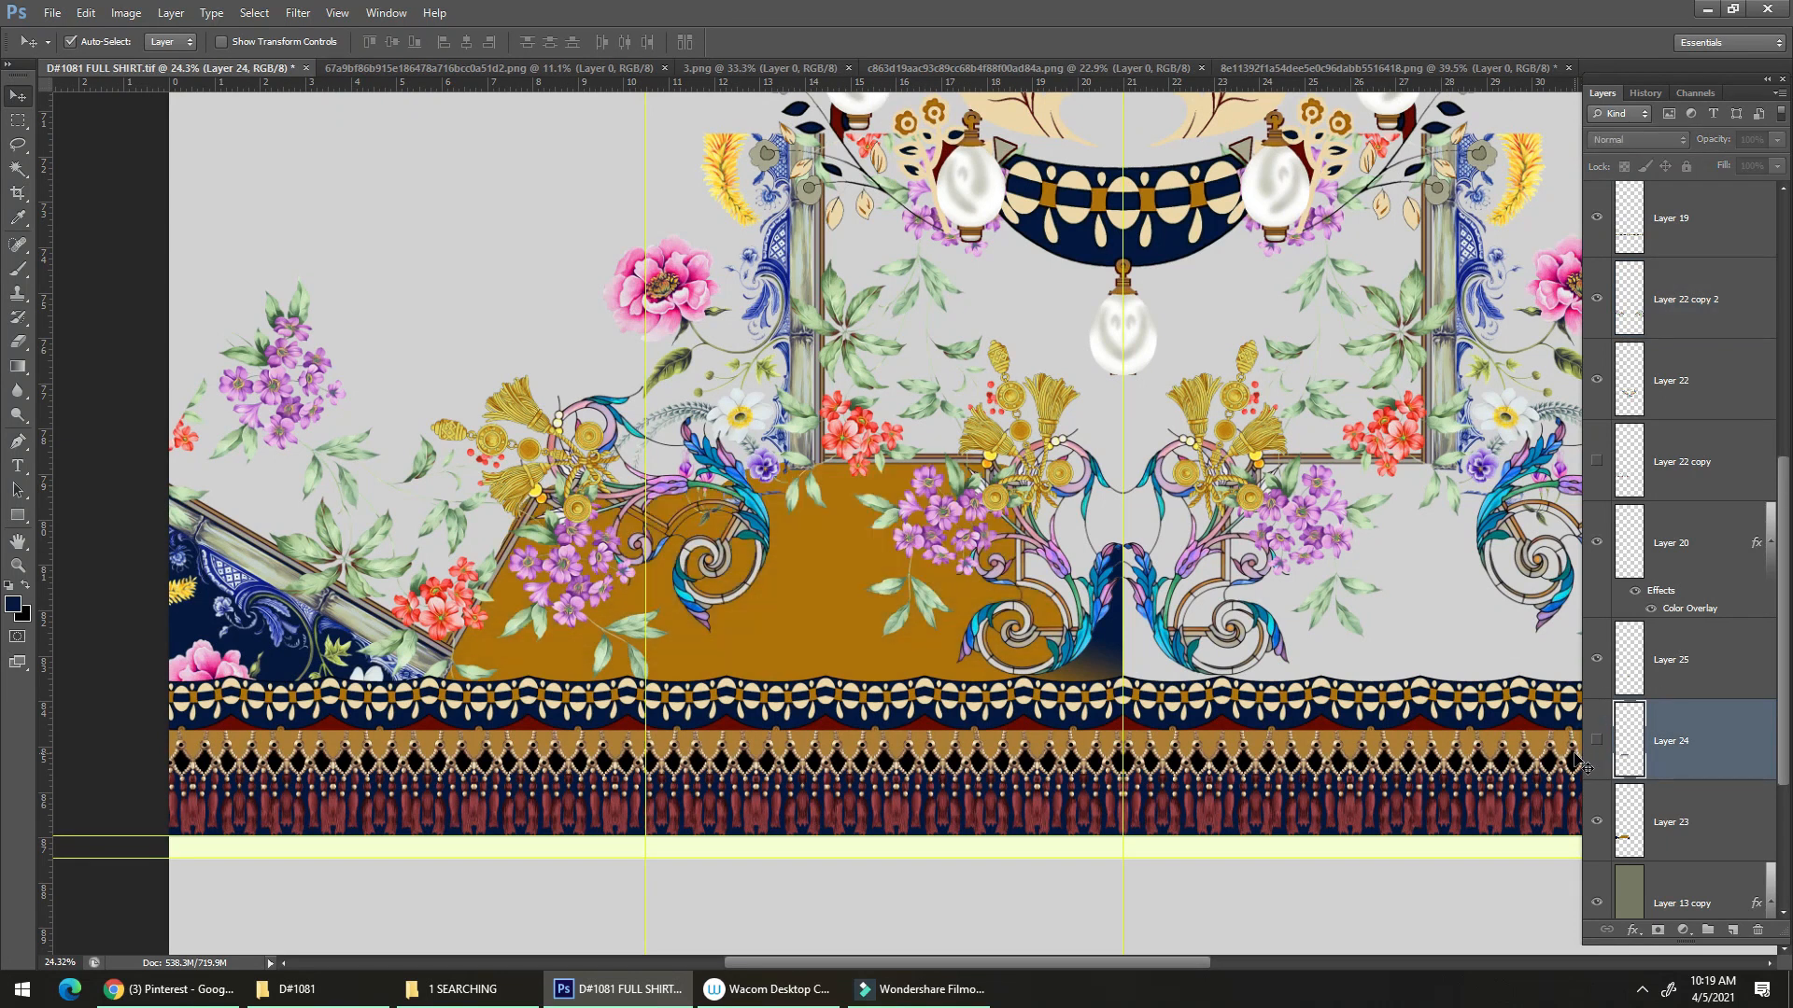
click(1671, 828)
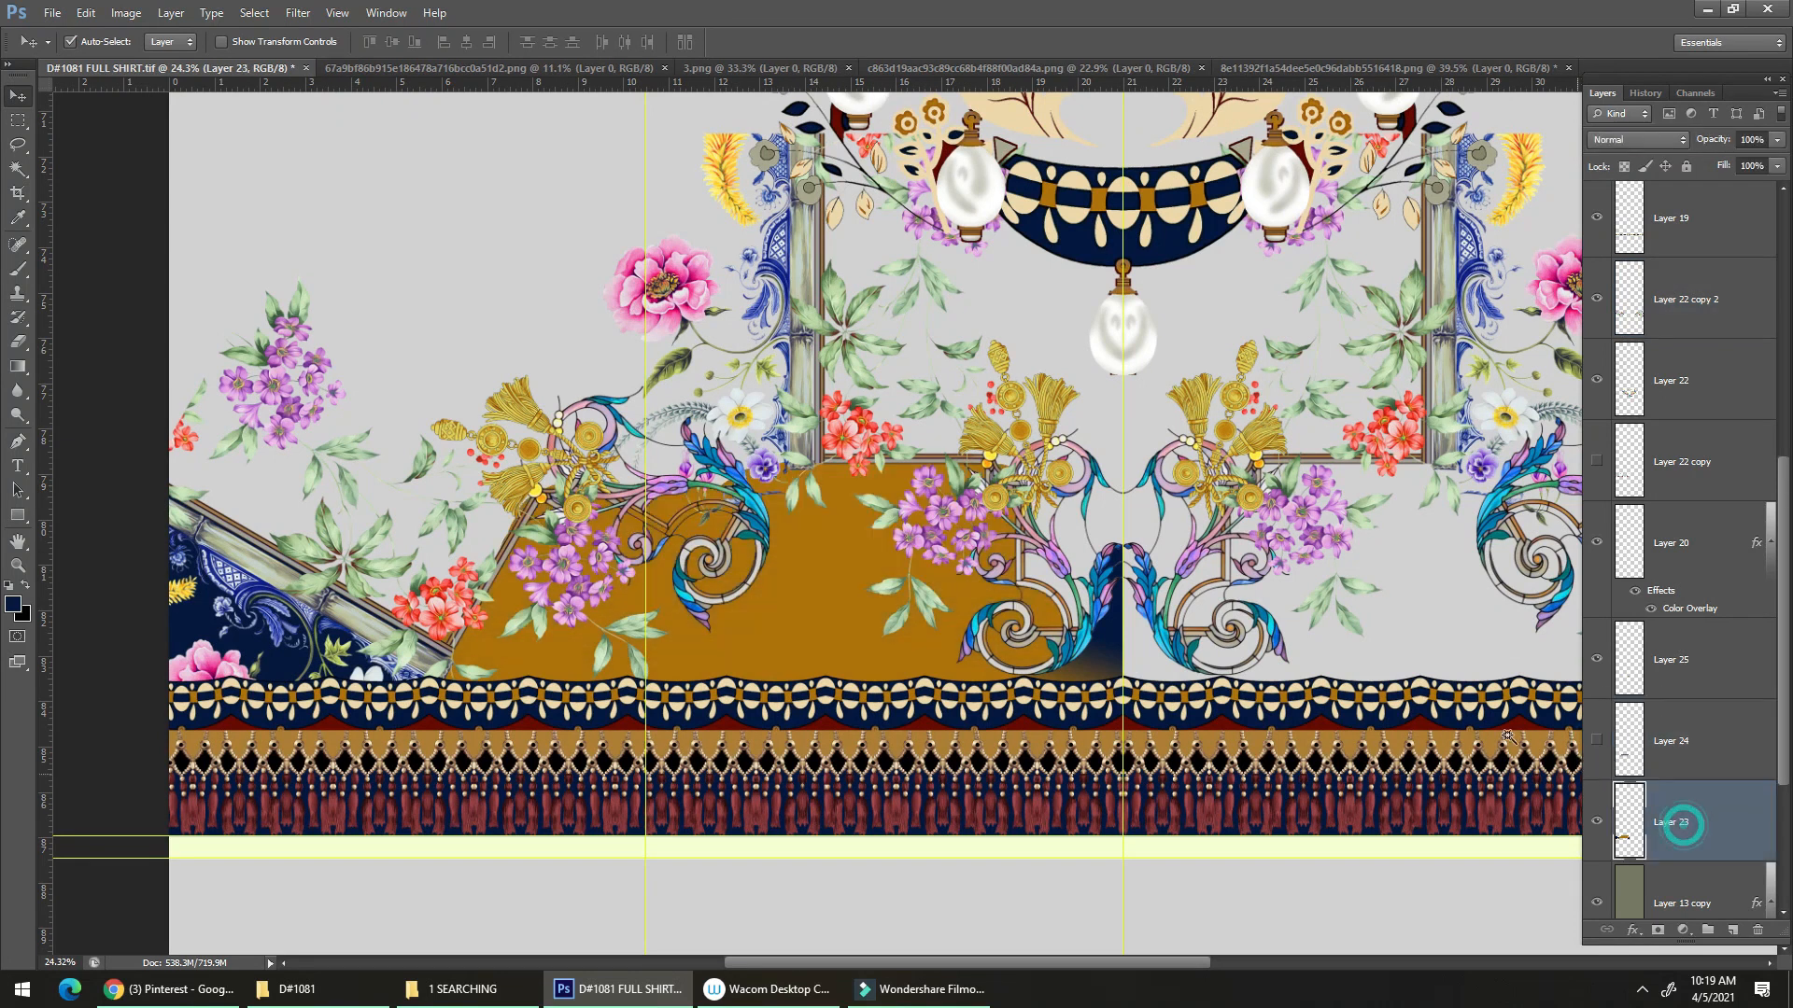
key(w)
click(755, 598)
key(alt+BackSpace)
key(ctrl+d)
Hide Layer 25, the ochre gradient between the two central scrolls.
drag(972, 647, 919, 646)
drag(777, 701, 929, 710)
key(v)
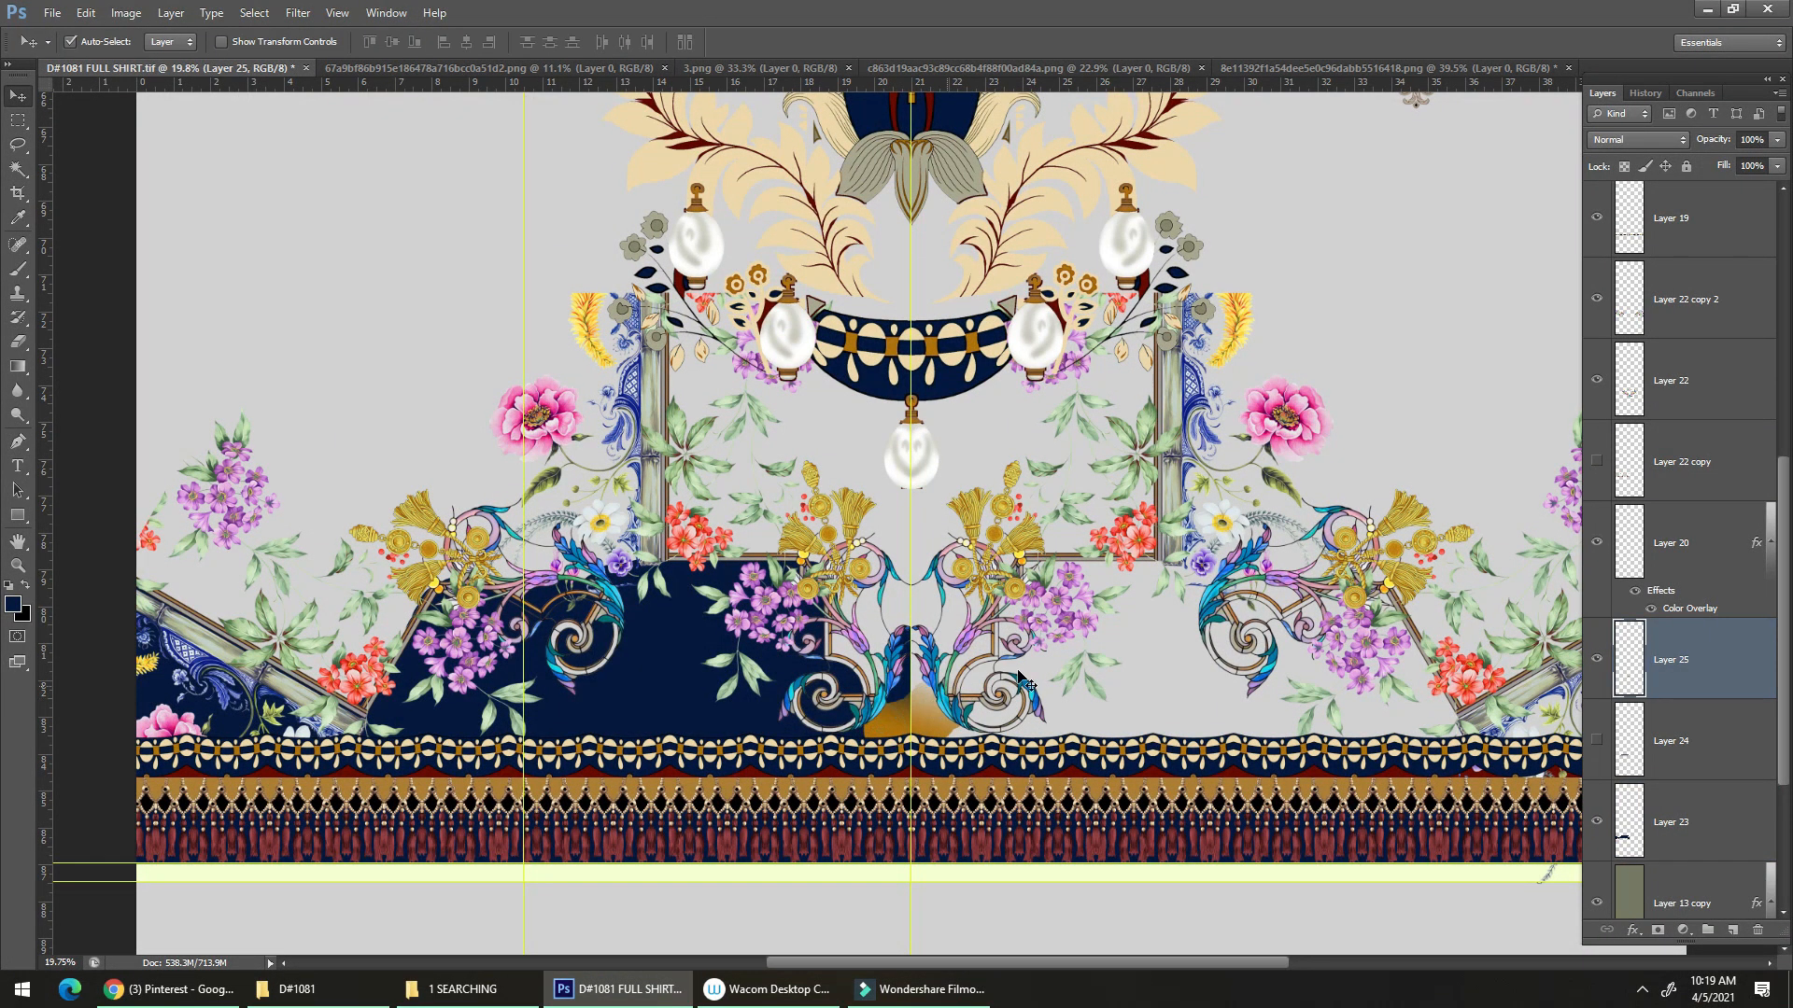
click(1597, 659)
drag(799, 742, 876, 724)
Mirror a copy of the navy panels on Layer 23 horizontally onto the right half of the border, and hide the guides.
click(715, 717)
key(ctrl+a)
key(alt+e)
key(alt+a)
key(alt+h)
key(ctrl+h)
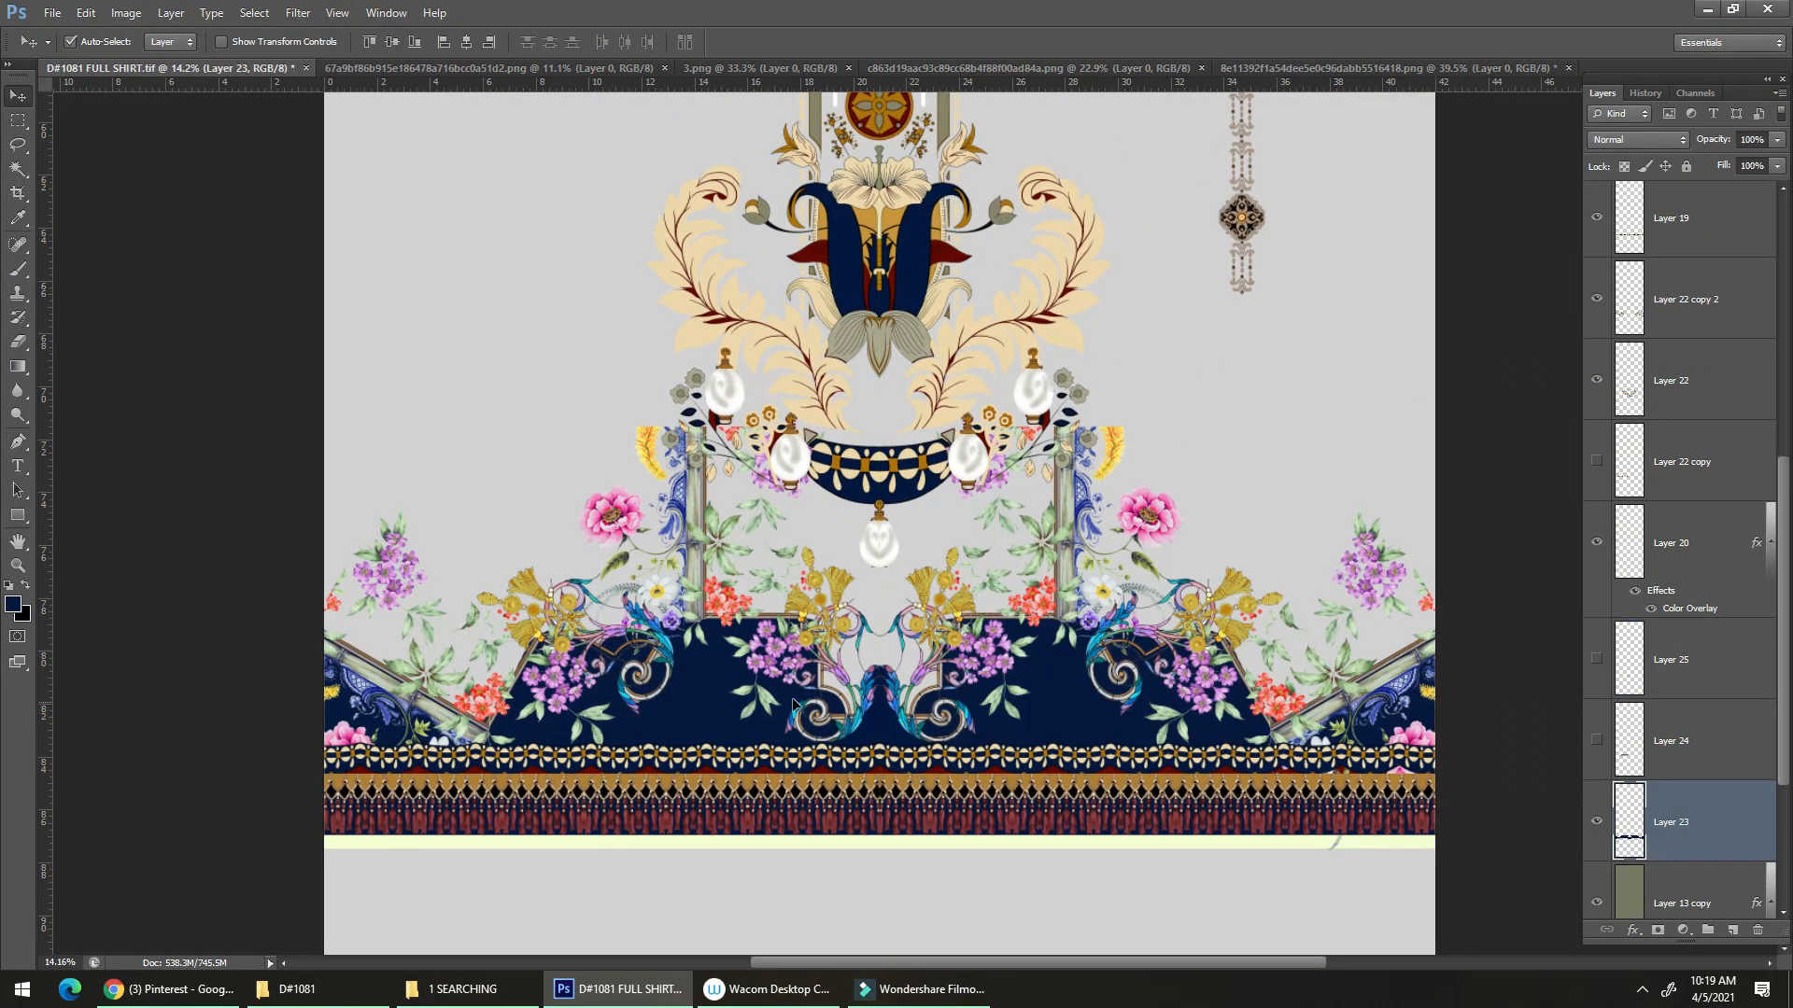
key(ctrl+0)
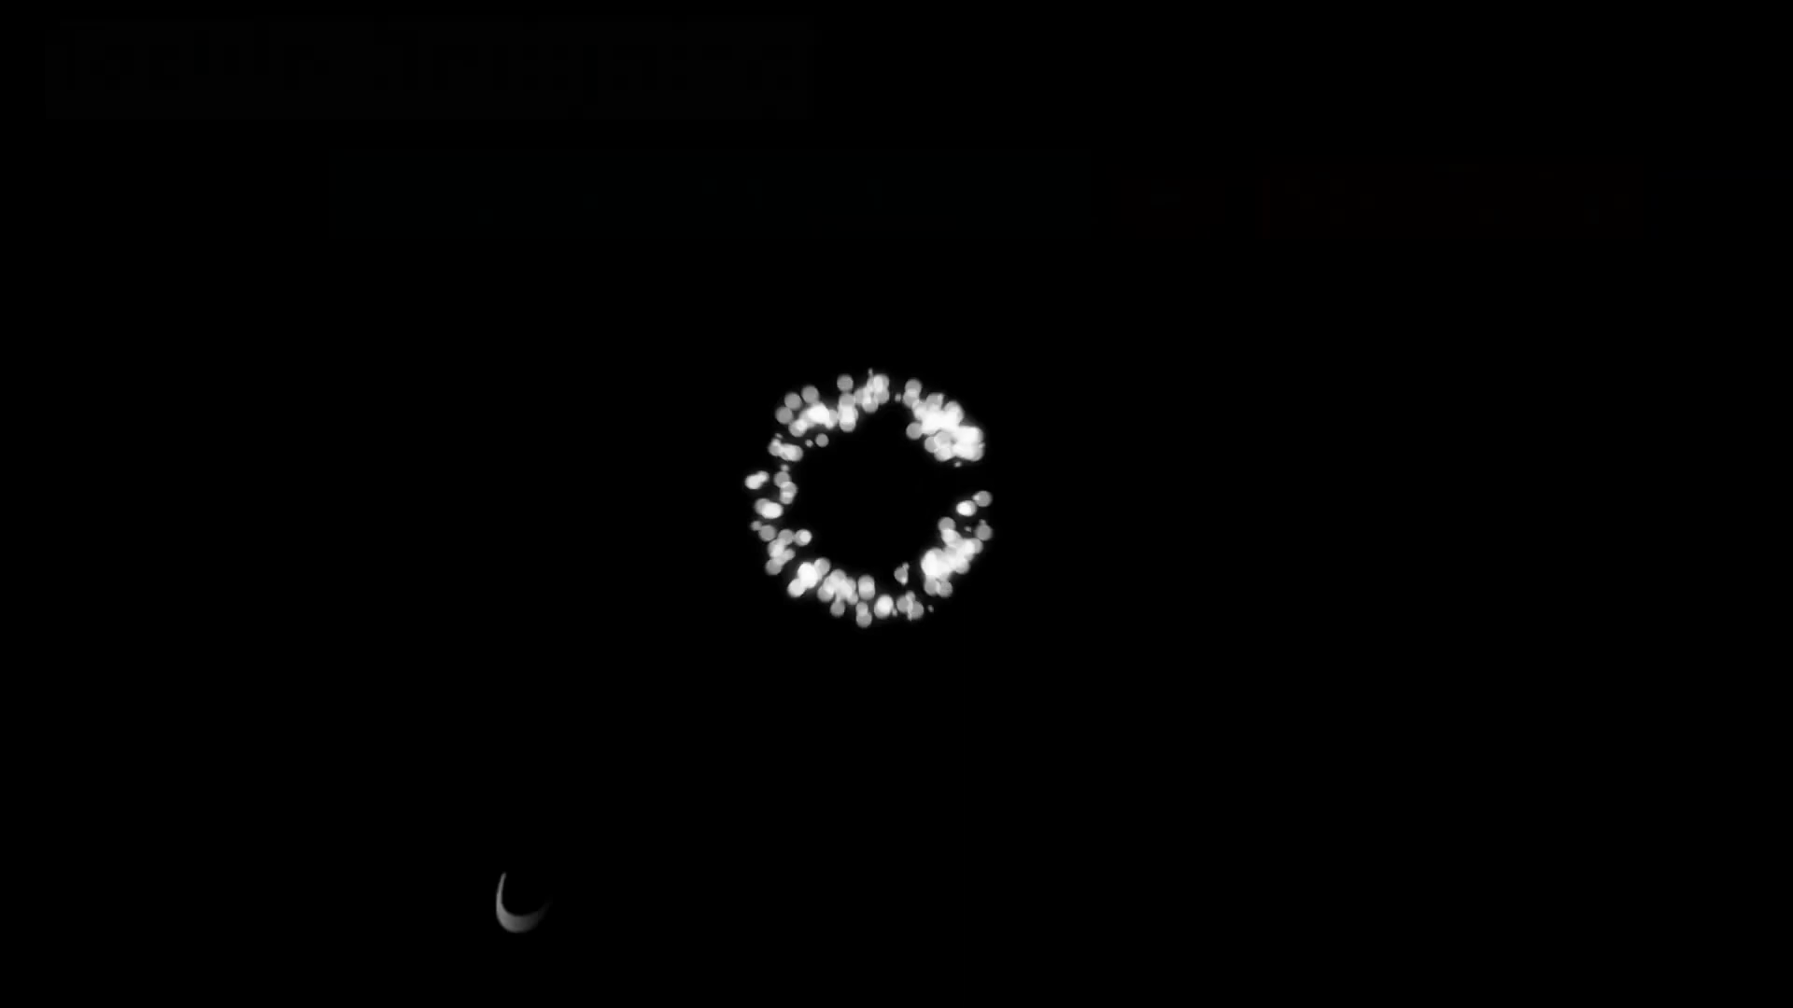